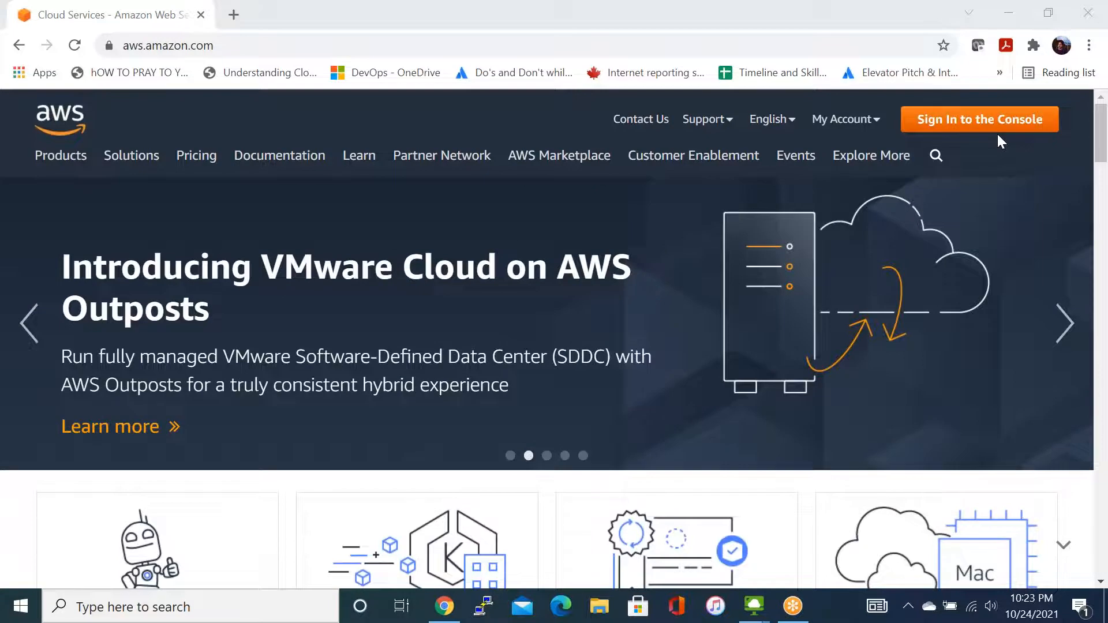
- Sign in to the AWS Management Console from the AWS home page
click(168, 45)
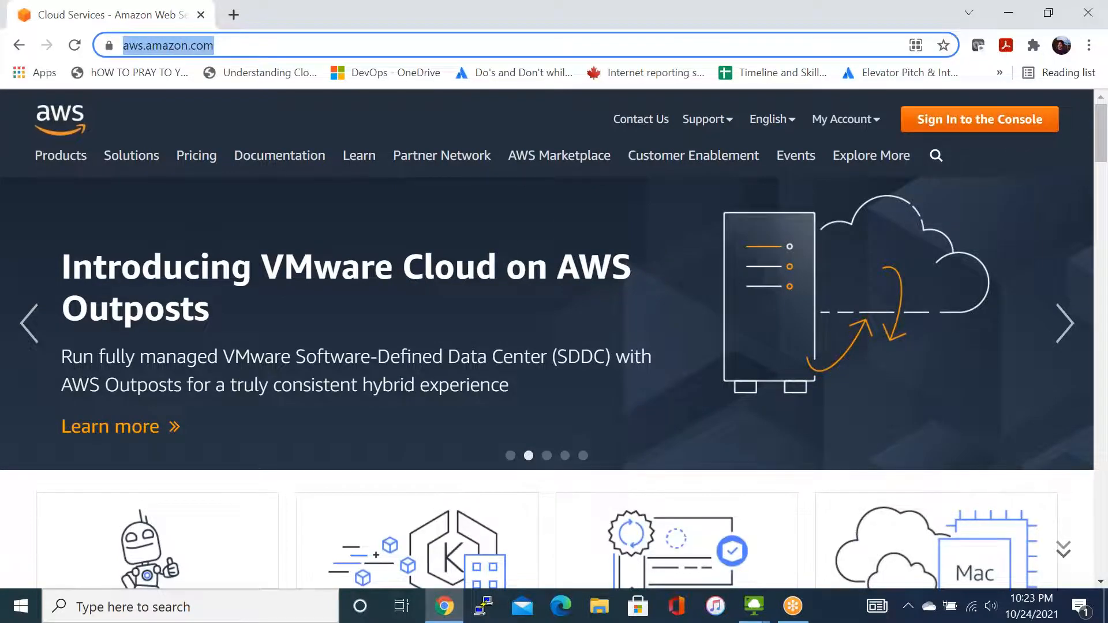
click(435, 84)
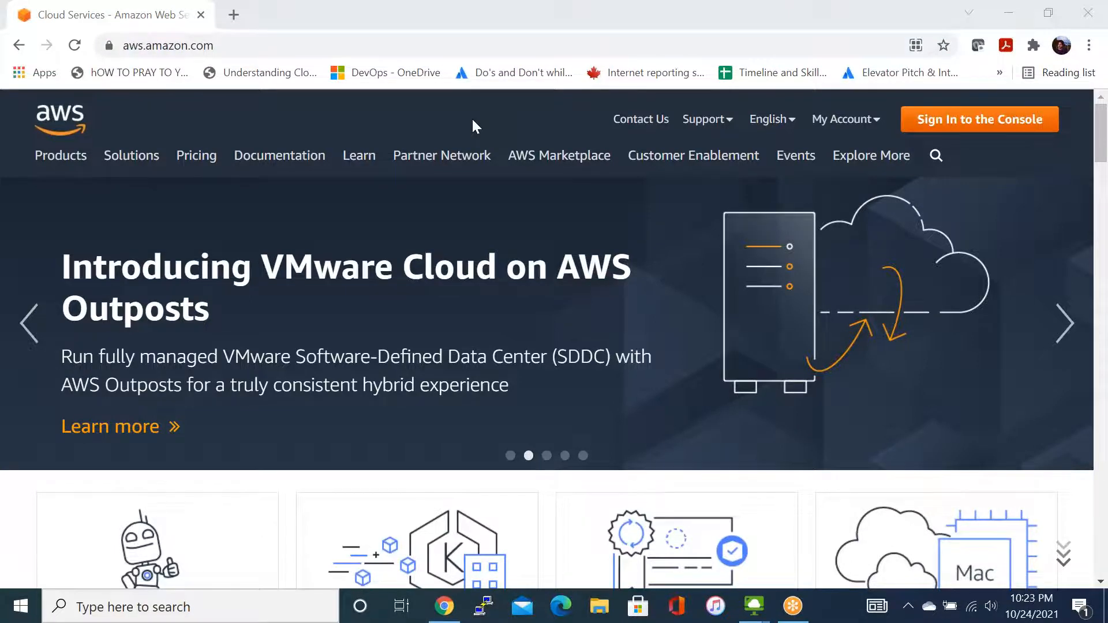
click(934, 129)
click(934, 128)
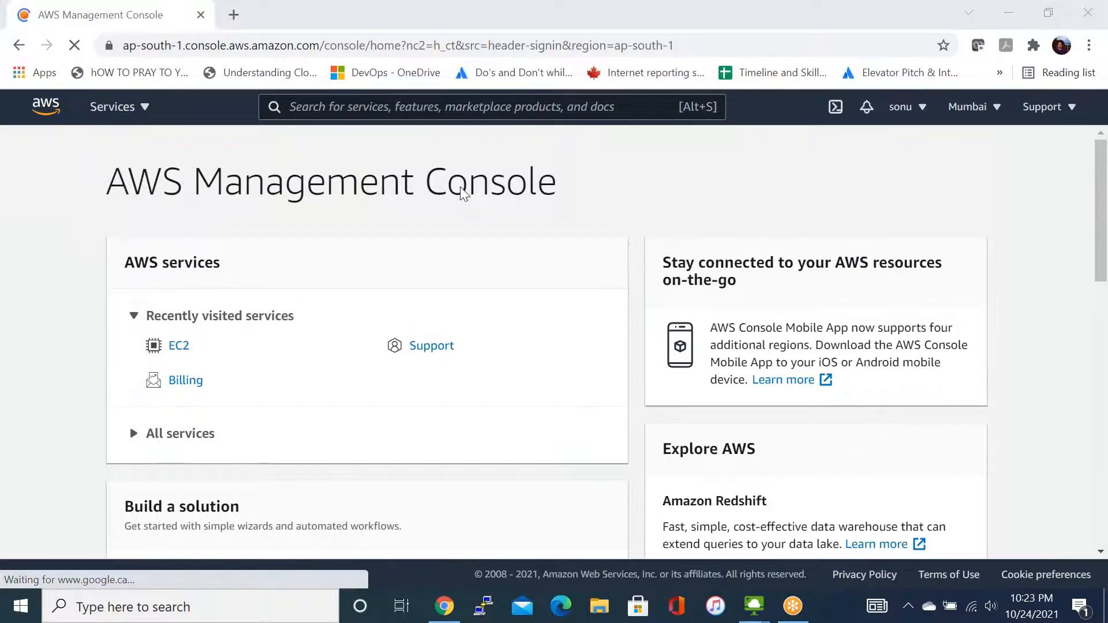
- Open the EC2 service in the Mumbai region and go to its Auto Scaling groups page
click(119, 107)
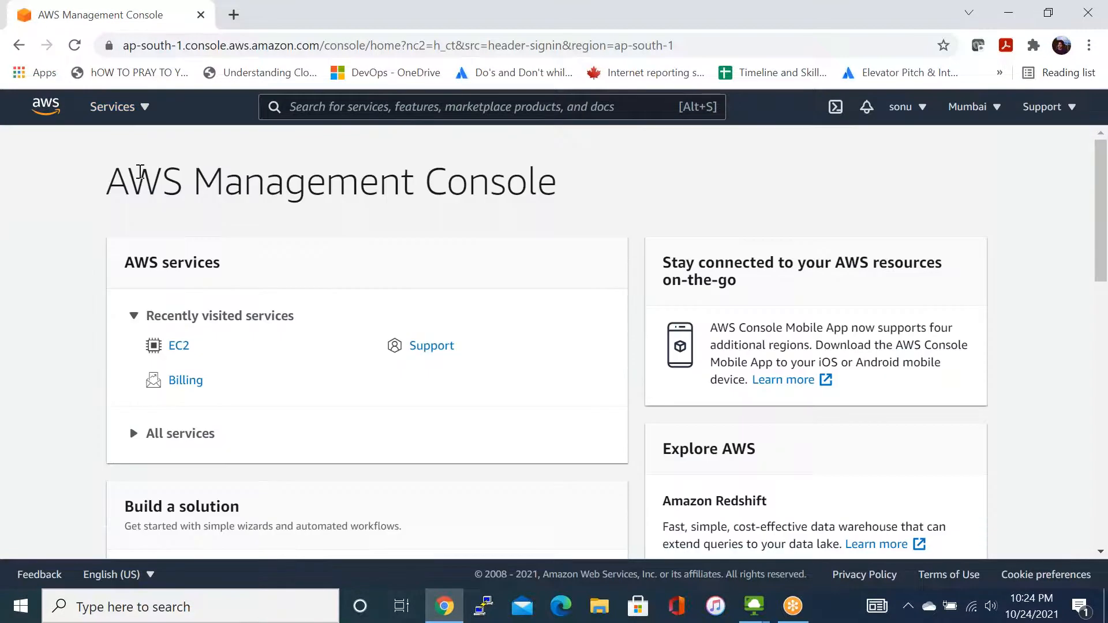
click(179, 345)
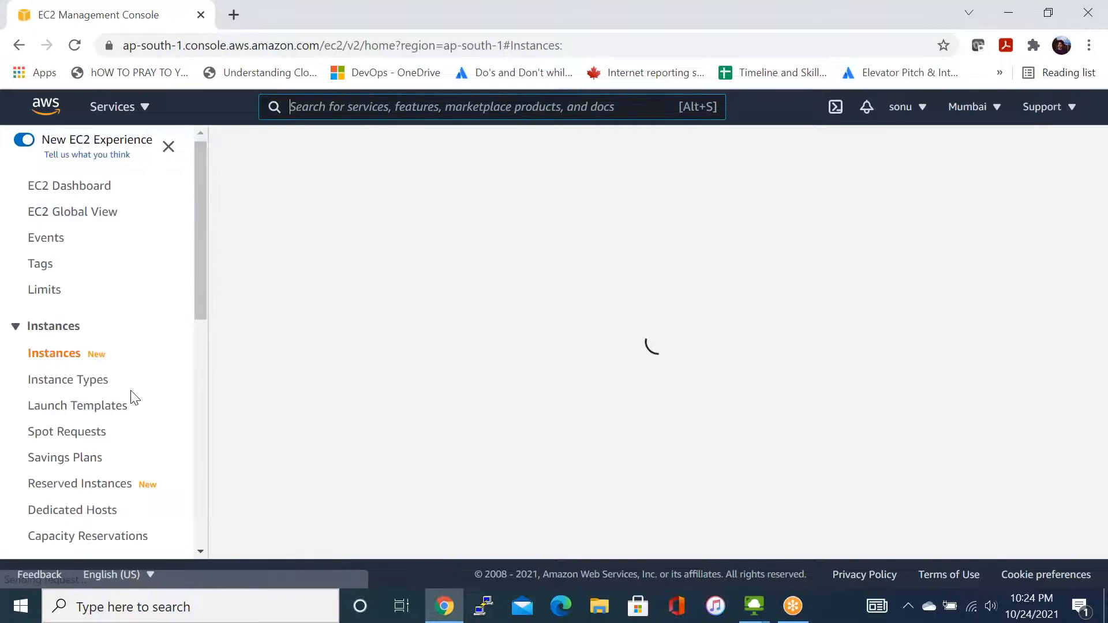
scroll(98, 521, down, 9)
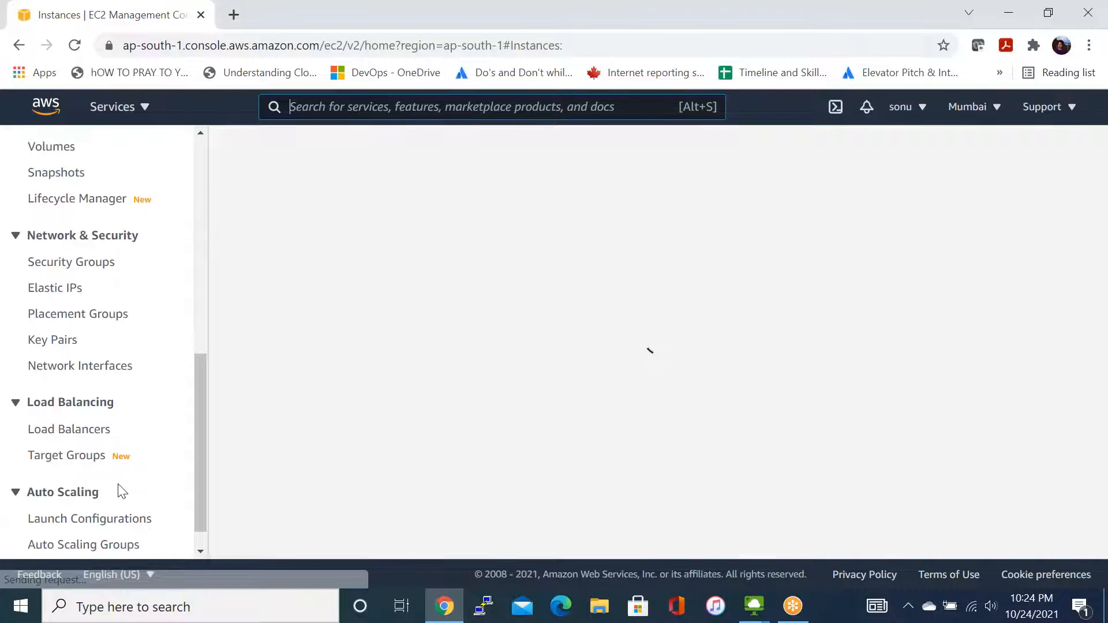
scroll(98, 508, down, 1)
click(81, 519)
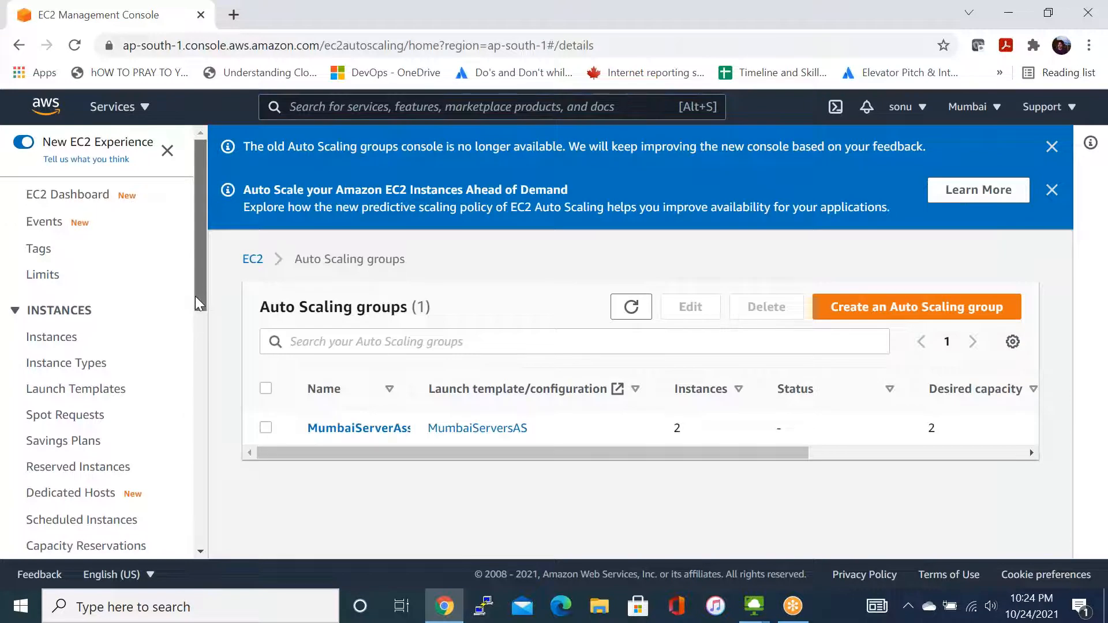
- Check the state of the EC2 instances in the Instances list and return to the Auto Scaling groups page
scroll(195, 300, down, 1)
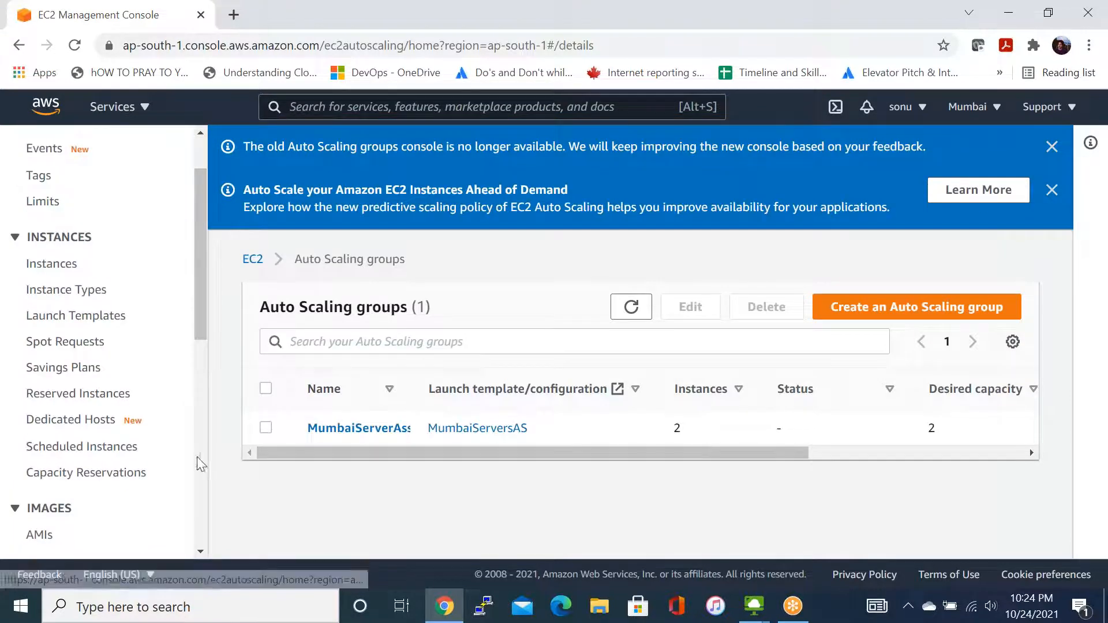
click(65, 266)
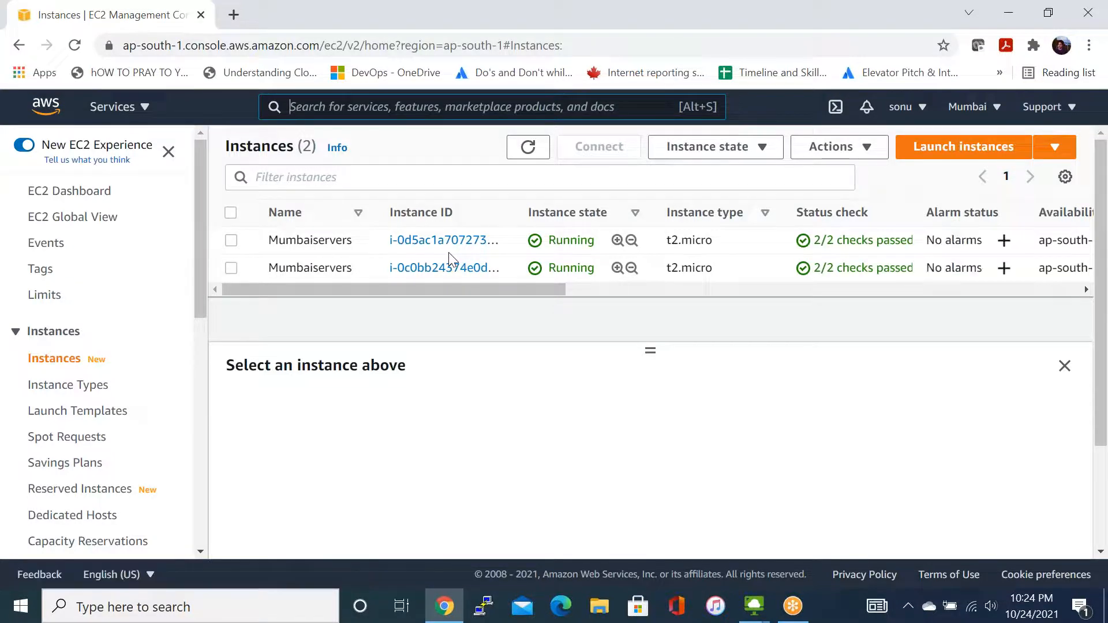
scroll(119, 427, down, 5)
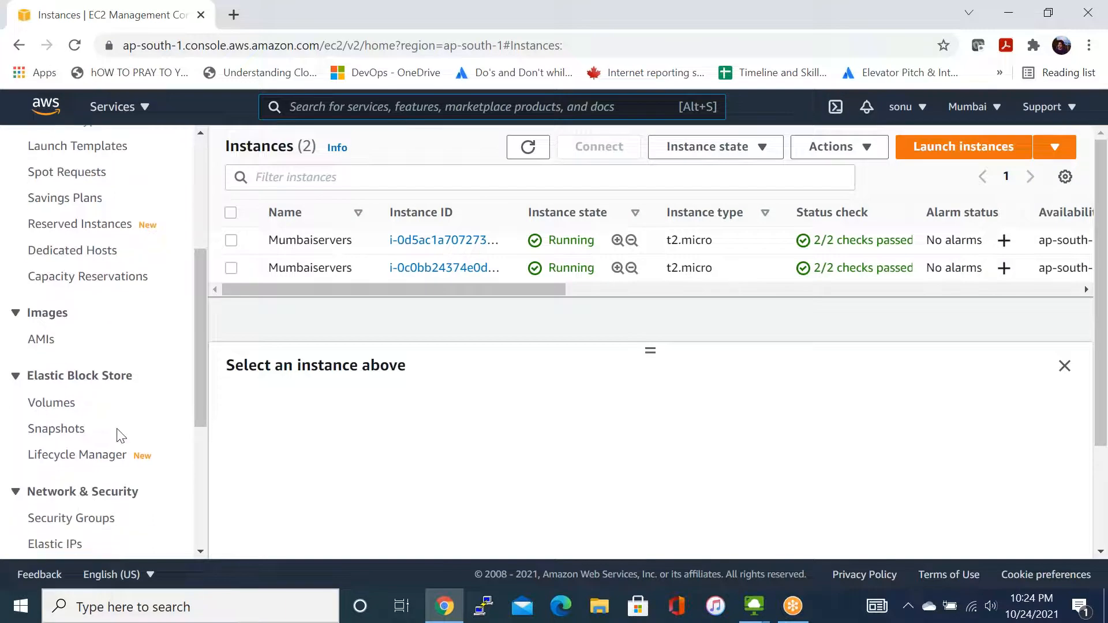
scroll(120, 444, down, 5)
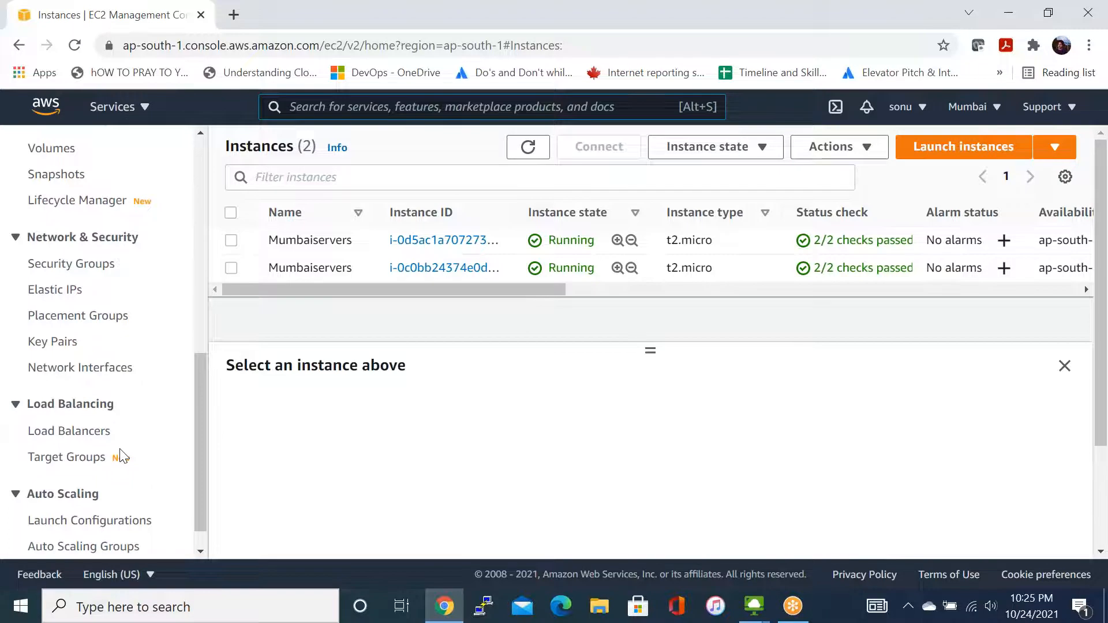
click(121, 456)
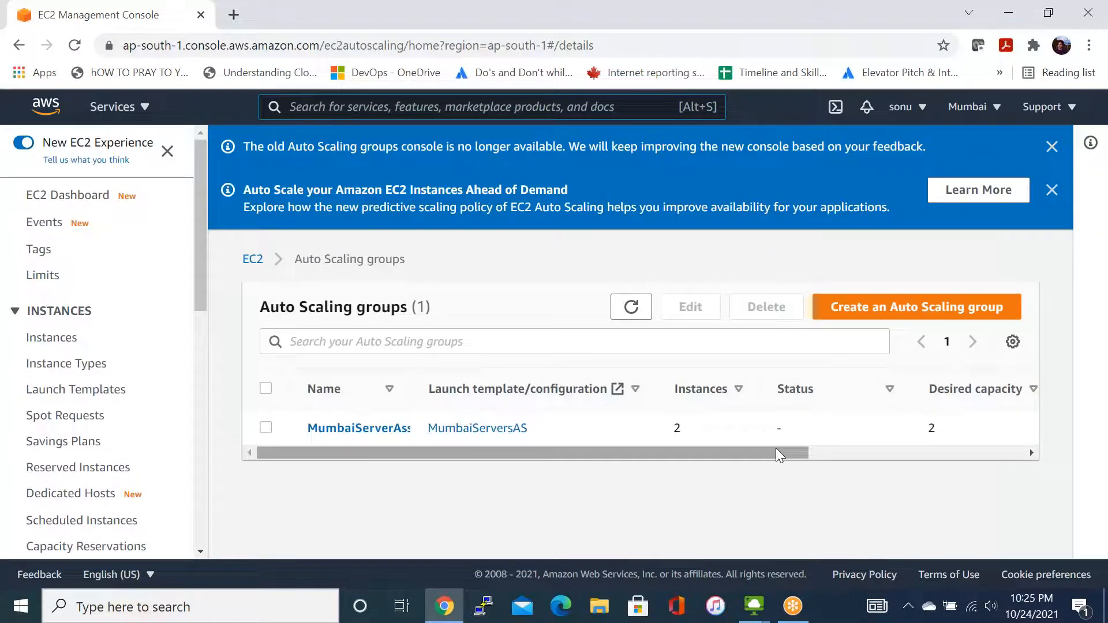
- Set the desired capacity of the MumbaiServerAssignment Auto Scaling group to 3 and save the group size
drag(776, 448, 880, 457)
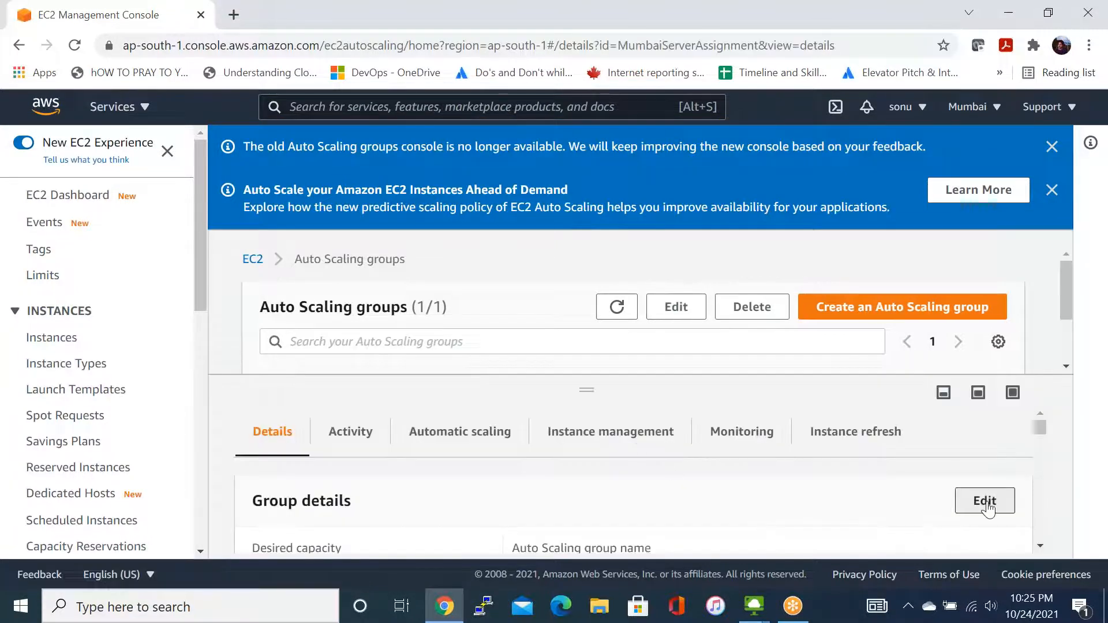
click(985, 501)
double_click(331, 323)
text(3)
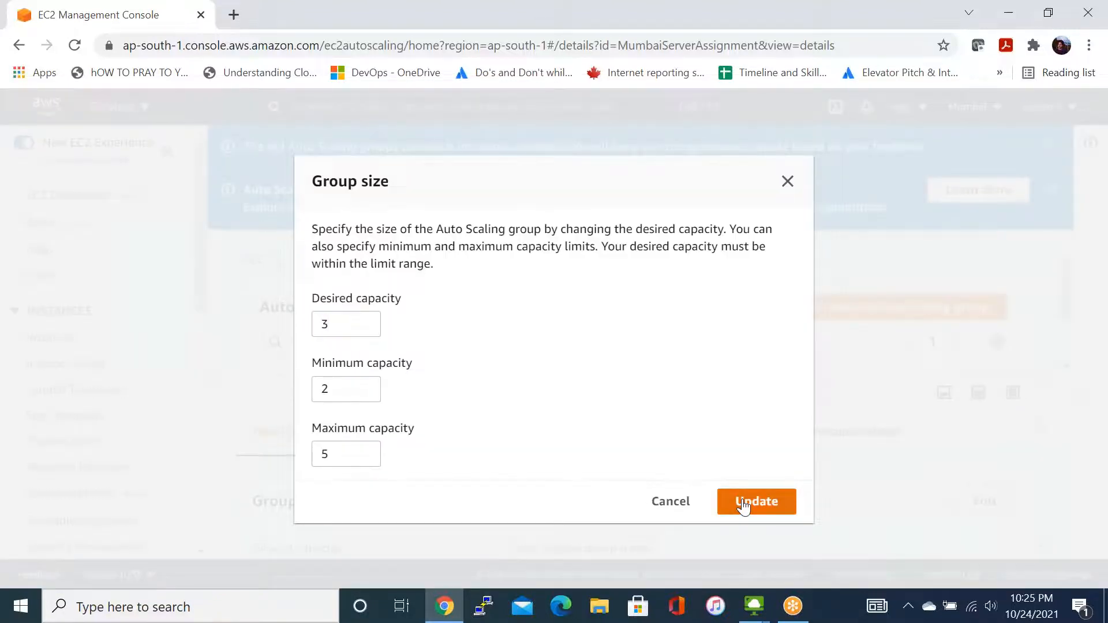
click(744, 506)
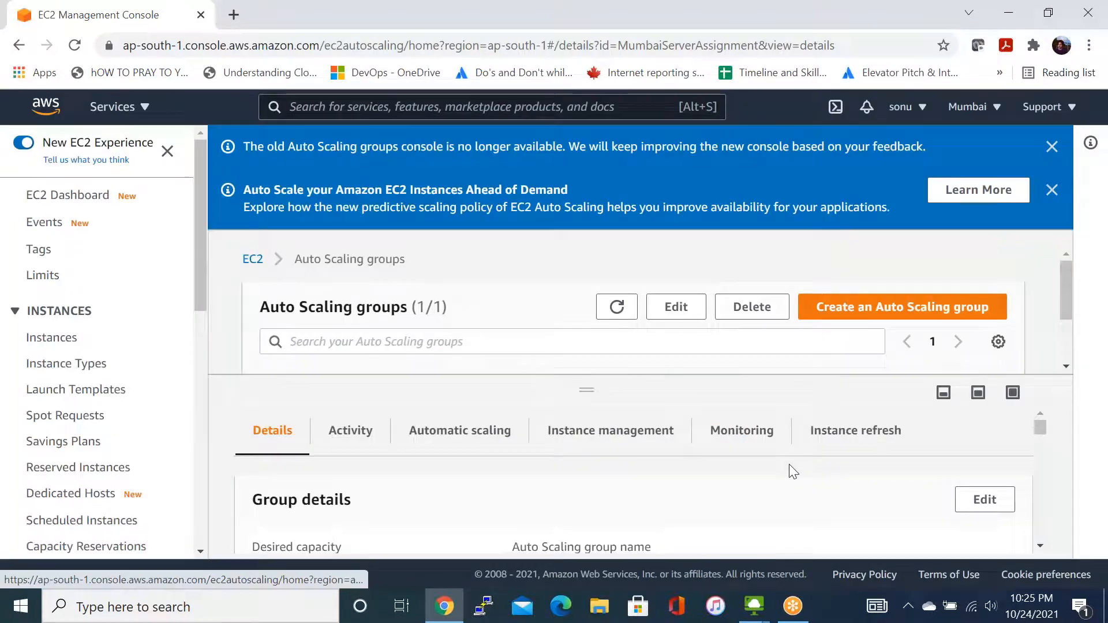
- Dismiss the predictive scaling and old console notice banners above the Auto Scaling groups list
scroll(794, 474, down, 1)
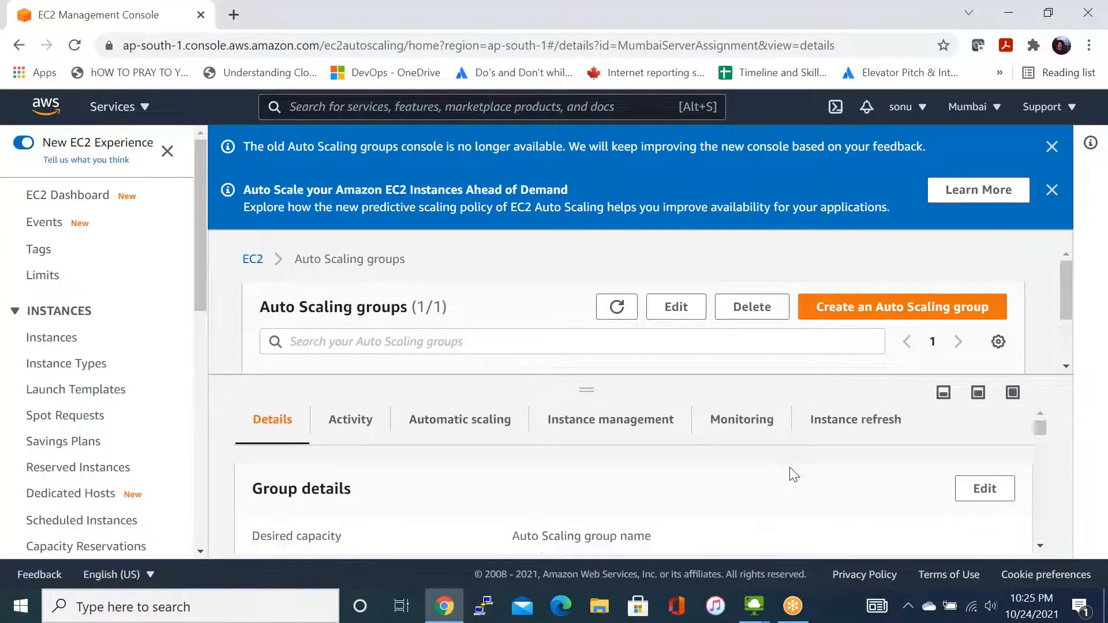
scroll(793, 474, down, 3)
scroll(794, 475, down, 10)
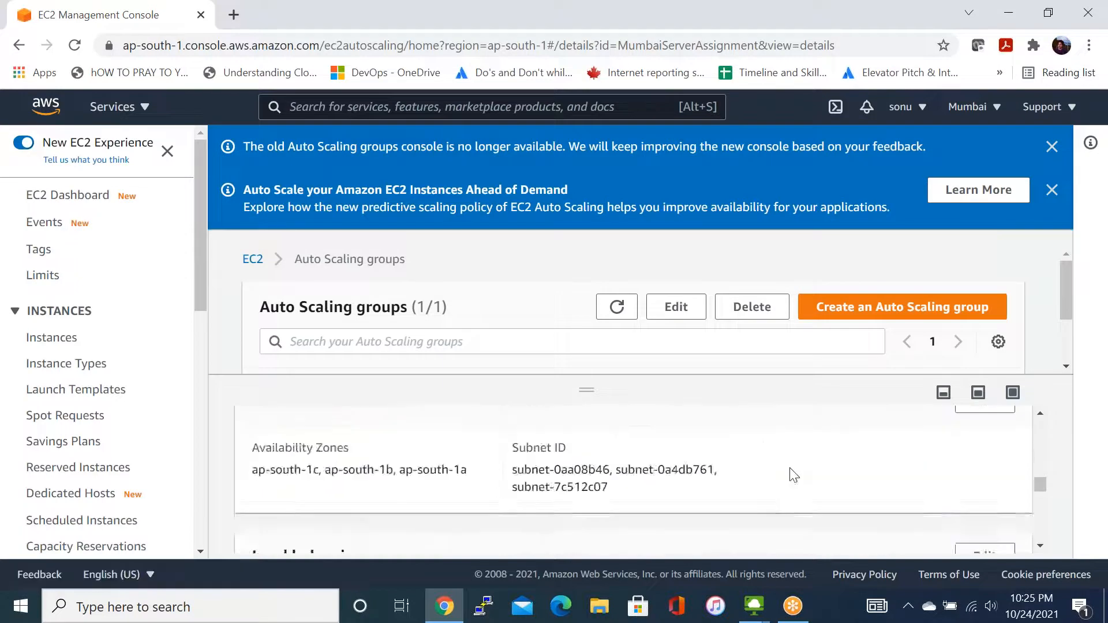
scroll(794, 476, up, 5)
scroll(793, 475, up, 8)
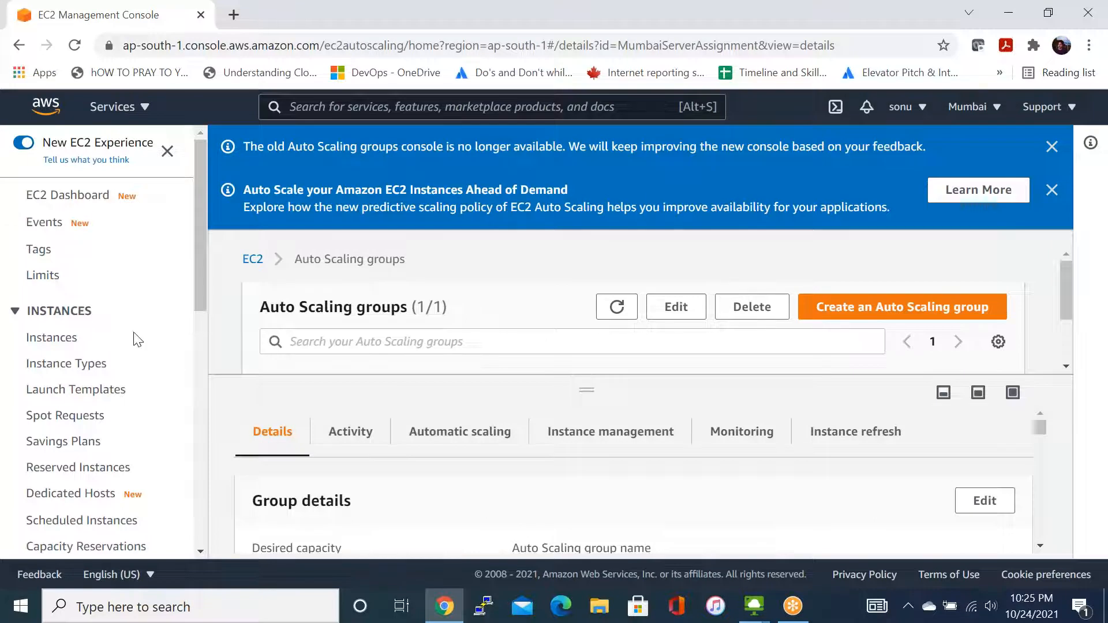
click(1051, 190)
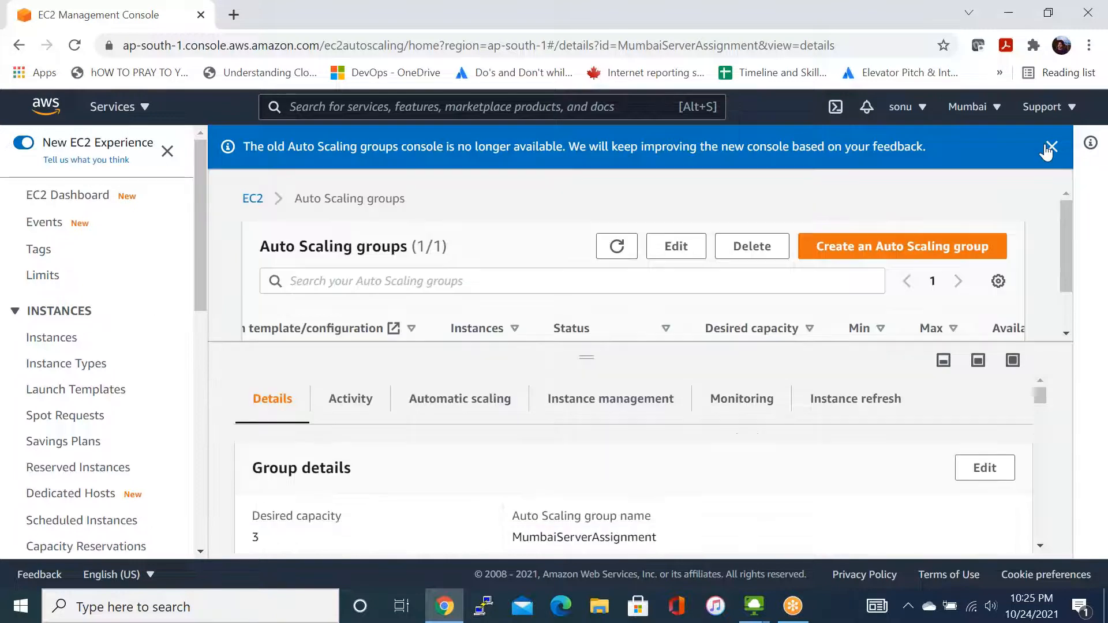
click(1045, 148)
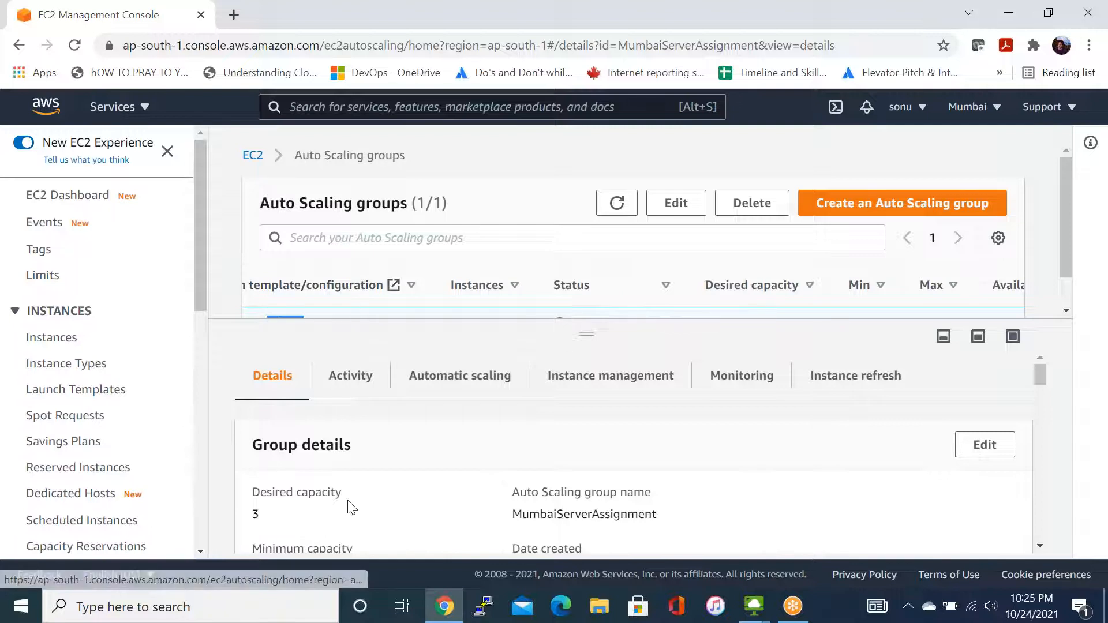
- Review the capacity limits, launch configuration and network settings in the MumbaiServerAssignment group's details
scroll(347, 509, down, 1)
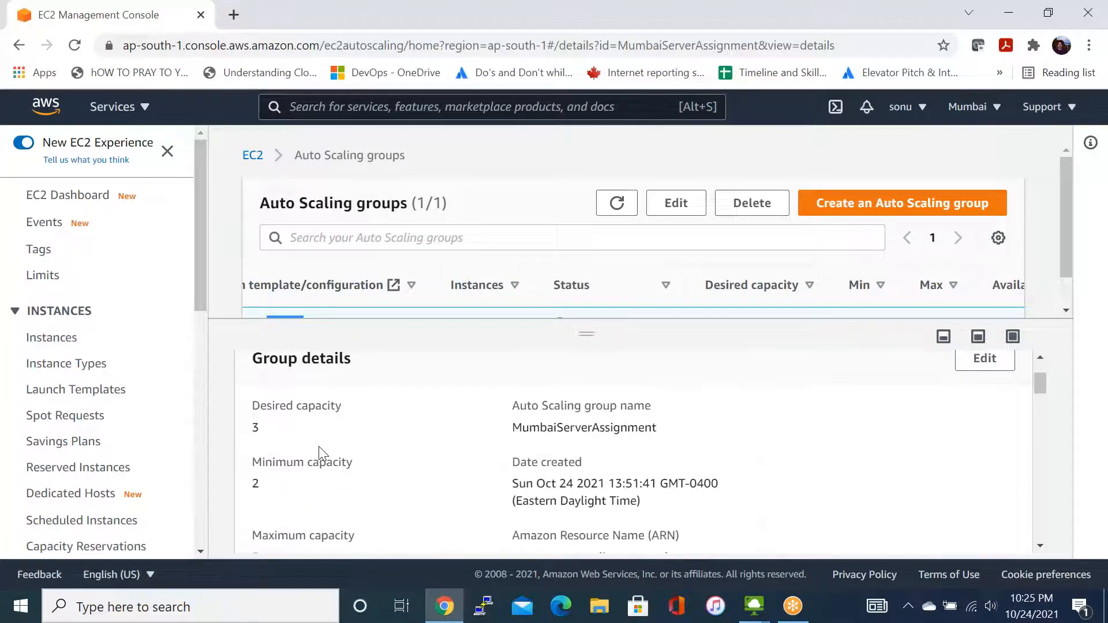
scroll(338, 493, down, 1)
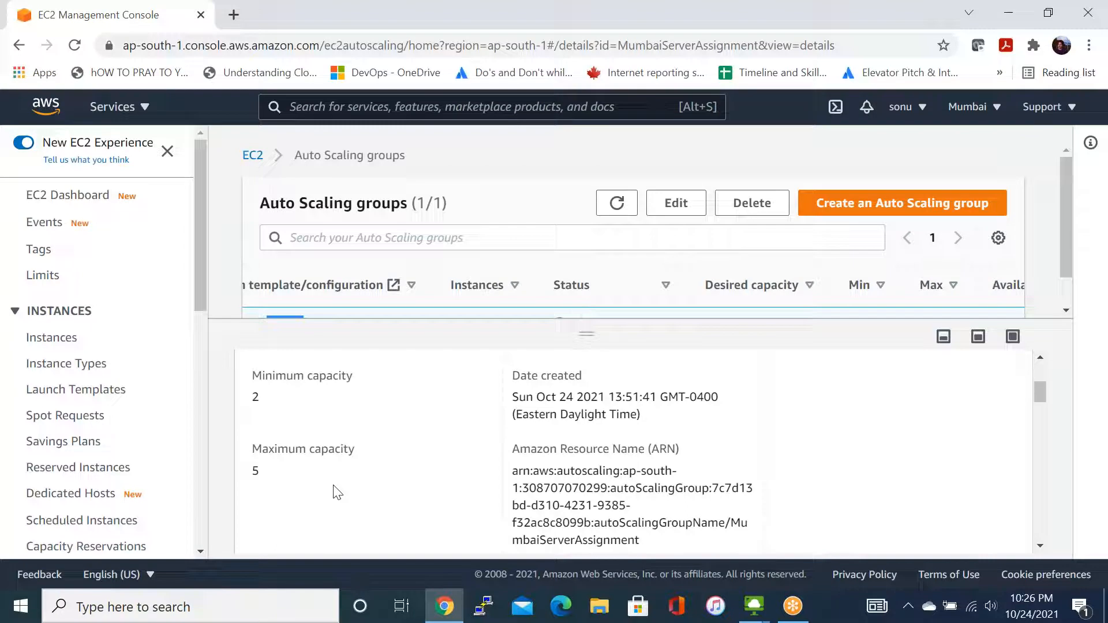
scroll(337, 492, up, 2)
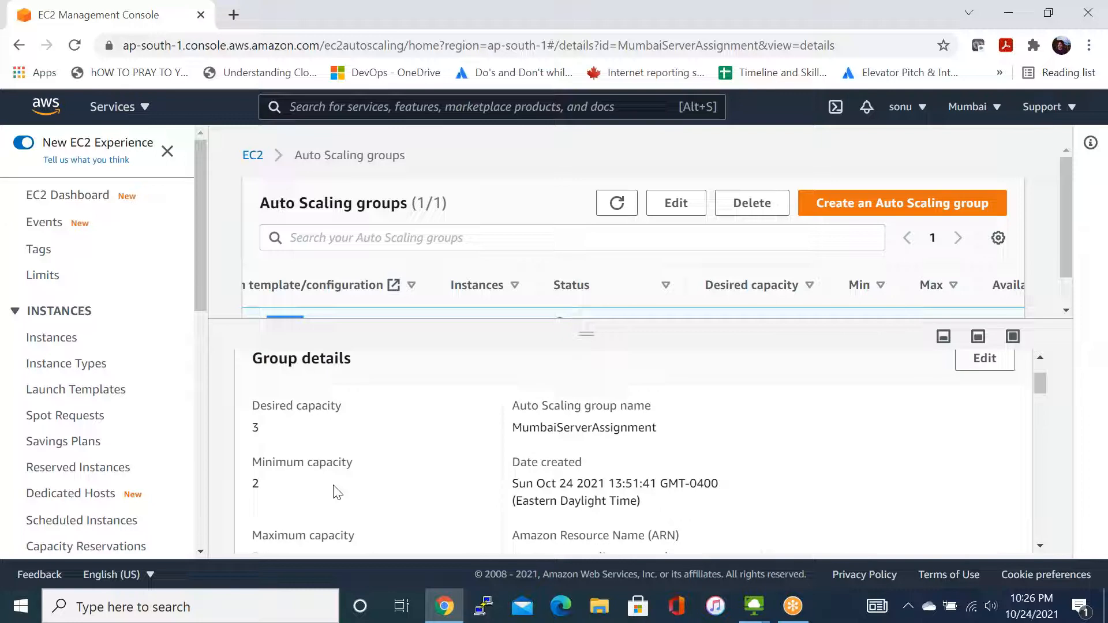
scroll(337, 492, down, 2)
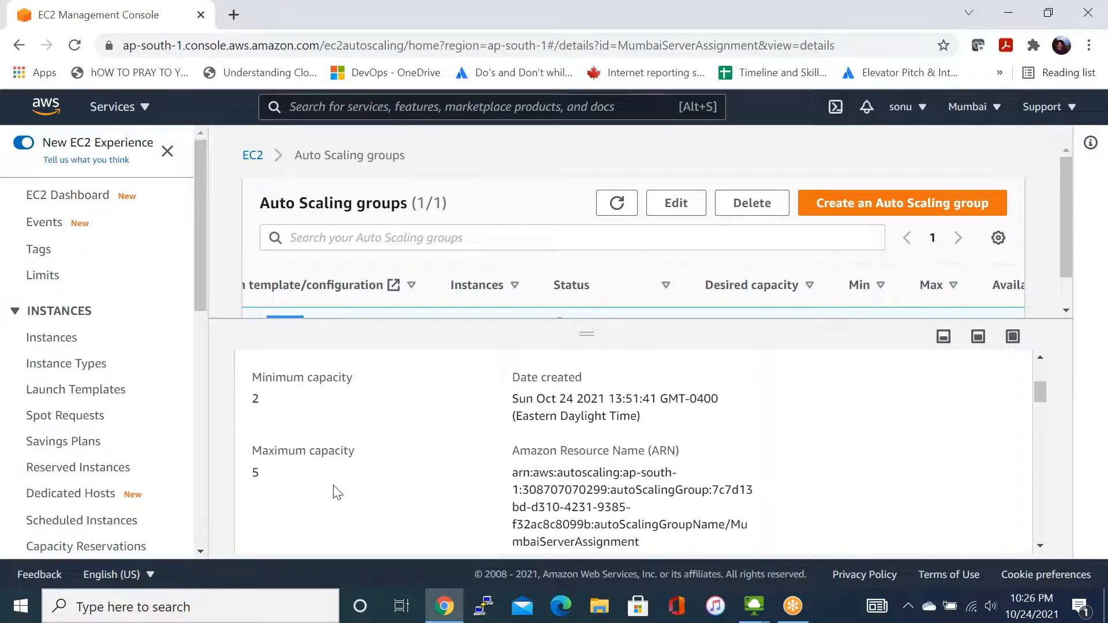
scroll(338, 490, down, 2)
scroll(337, 489, down, 3)
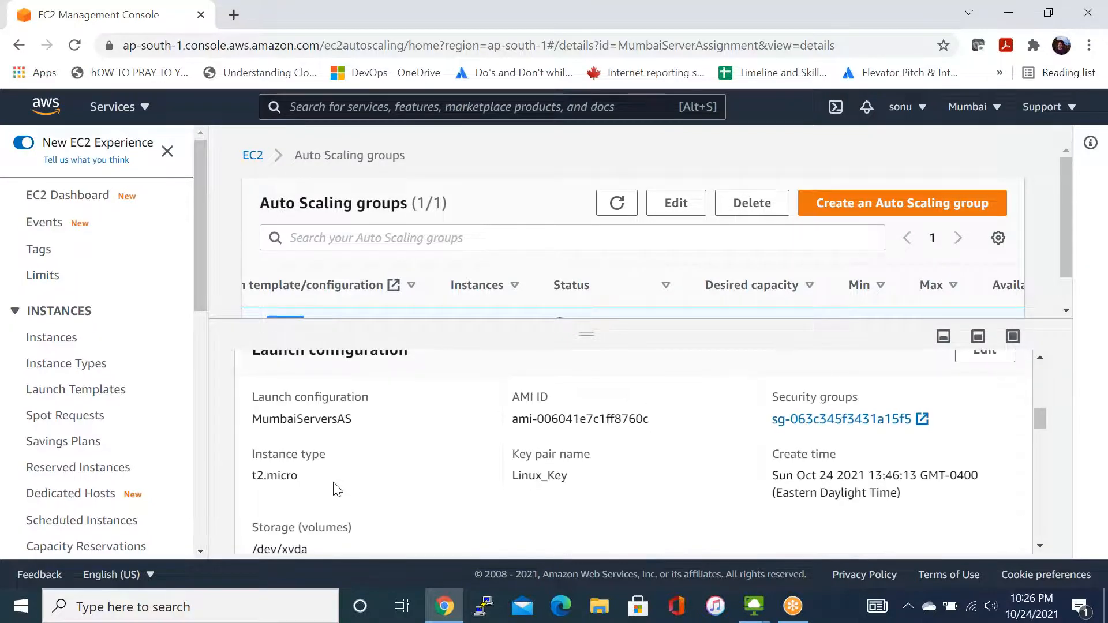
scroll(338, 489, up, 2)
scroll(338, 489, down, 2)
scroll(337, 489, down, 1)
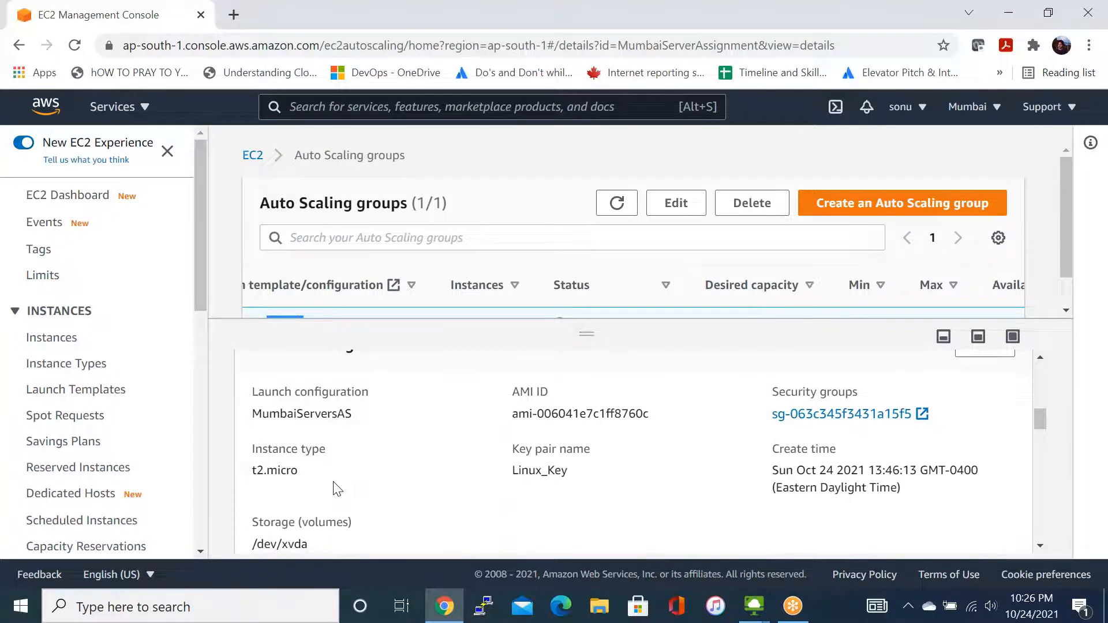
scroll(334, 483, down, 5)
scroll(424, 517, down, 3)
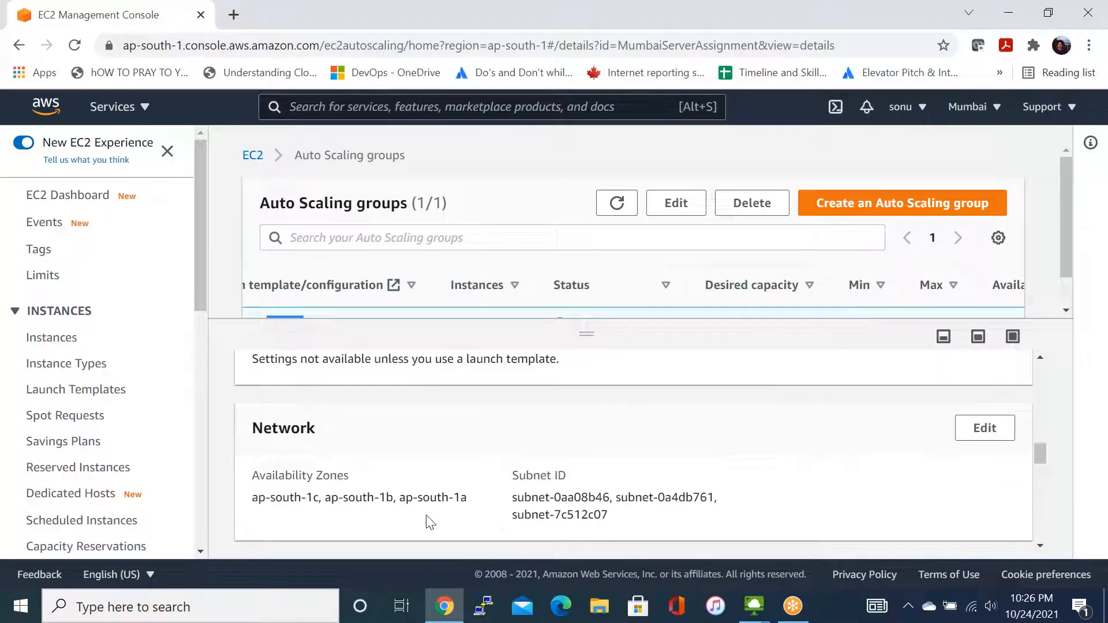
- Examine the MumbaiServerAssignment group's load balancing, health checks, advanced configurations and tags
scroll(429, 522, down, 3)
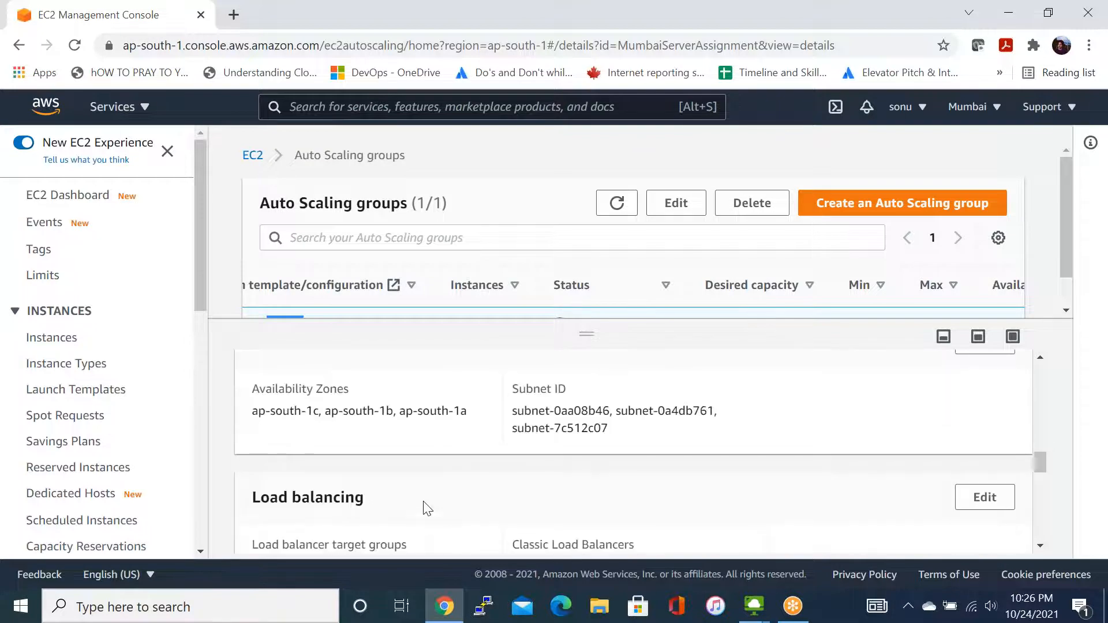
scroll(427, 508, down, 1)
scroll(427, 508, down, 2)
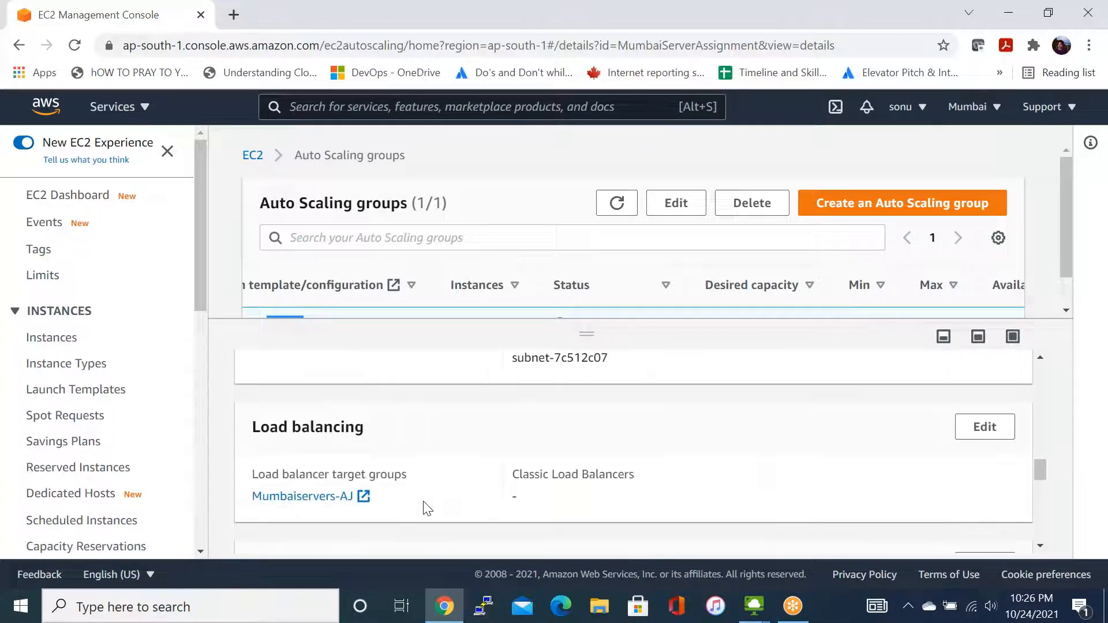
scroll(427, 508, down, 3)
scroll(427, 508, up, 2)
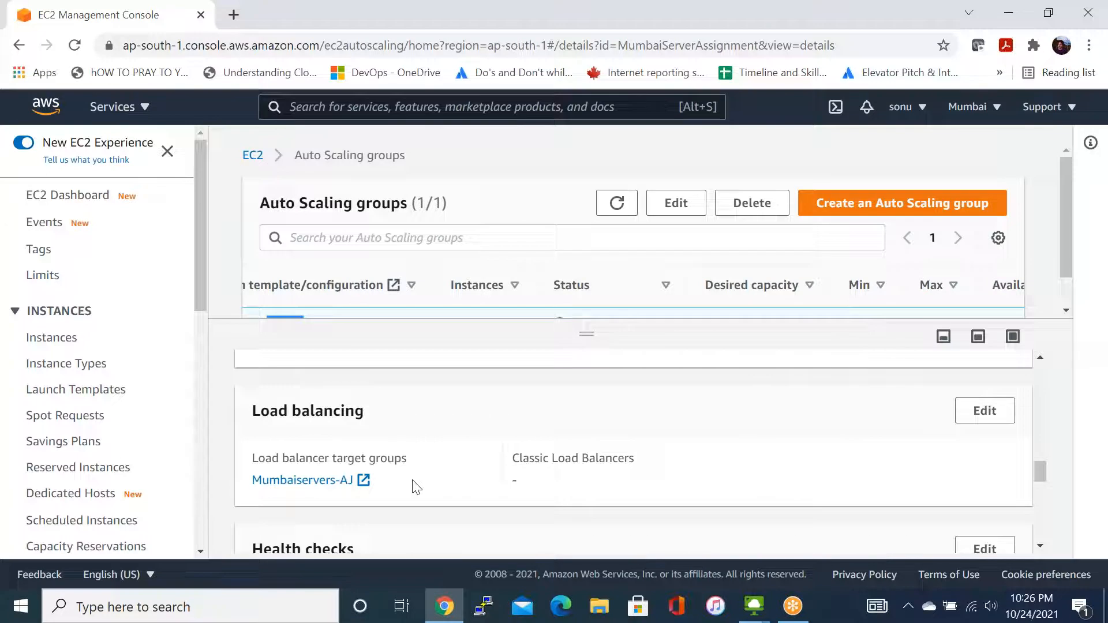
scroll(415, 487, down, 2)
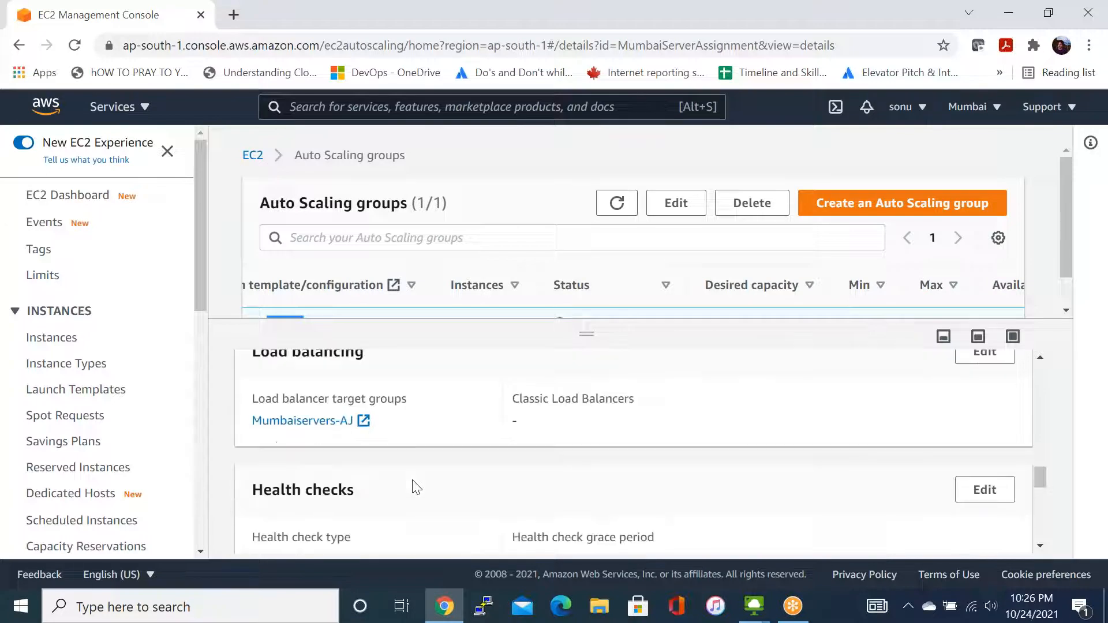
scroll(416, 487, down, 1)
scroll(416, 488, down, 1)
scroll(415, 488, up, 1)
scroll(416, 488, down, 1)
scroll(416, 487, down, 2)
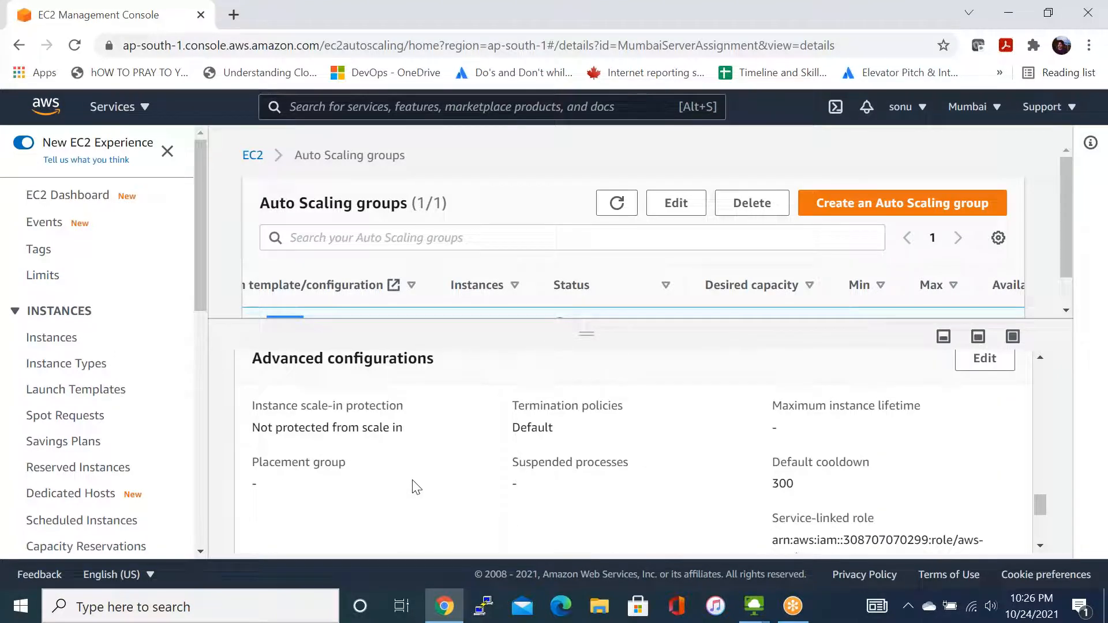
scroll(415, 487, down, 1)
scroll(416, 487, up, 1)
scroll(416, 487, down, 1)
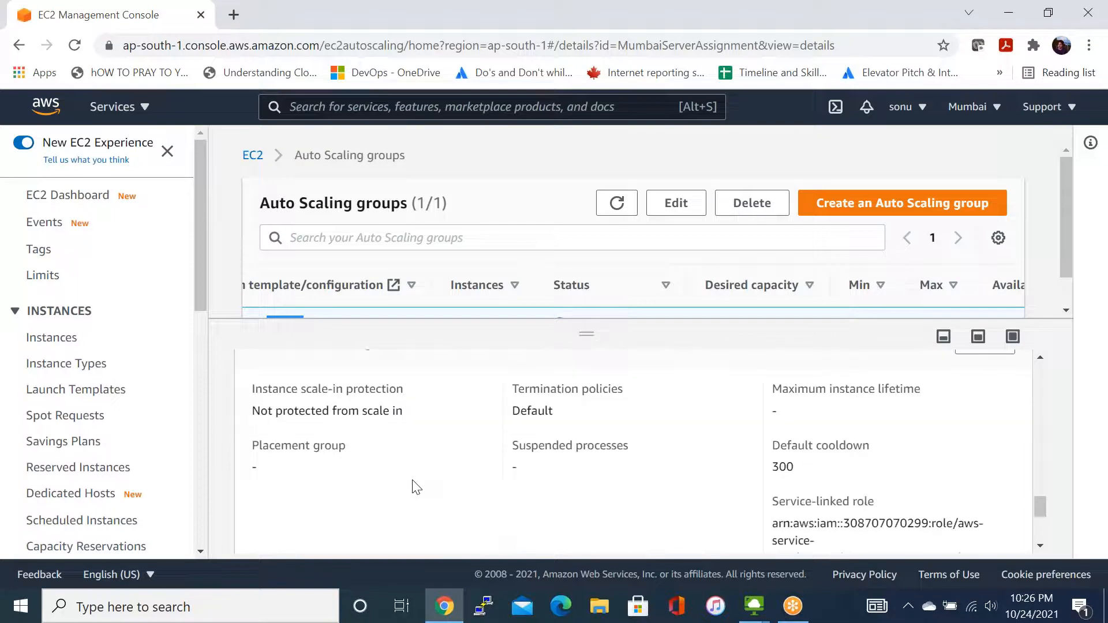
scroll(416, 488, down, 3)
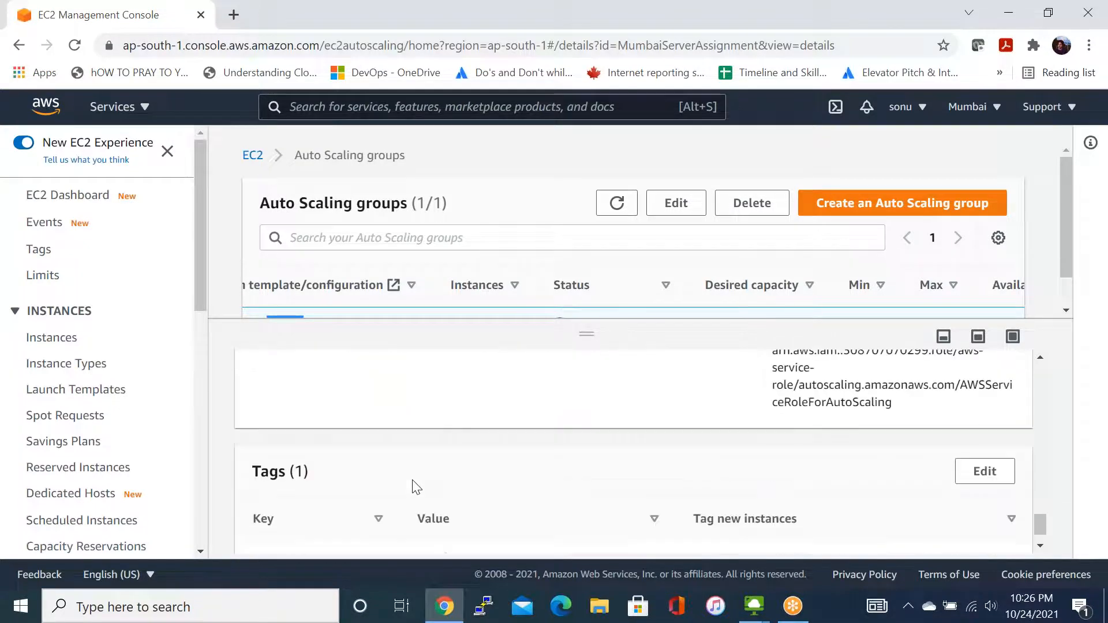
scroll(415, 487, down, 1)
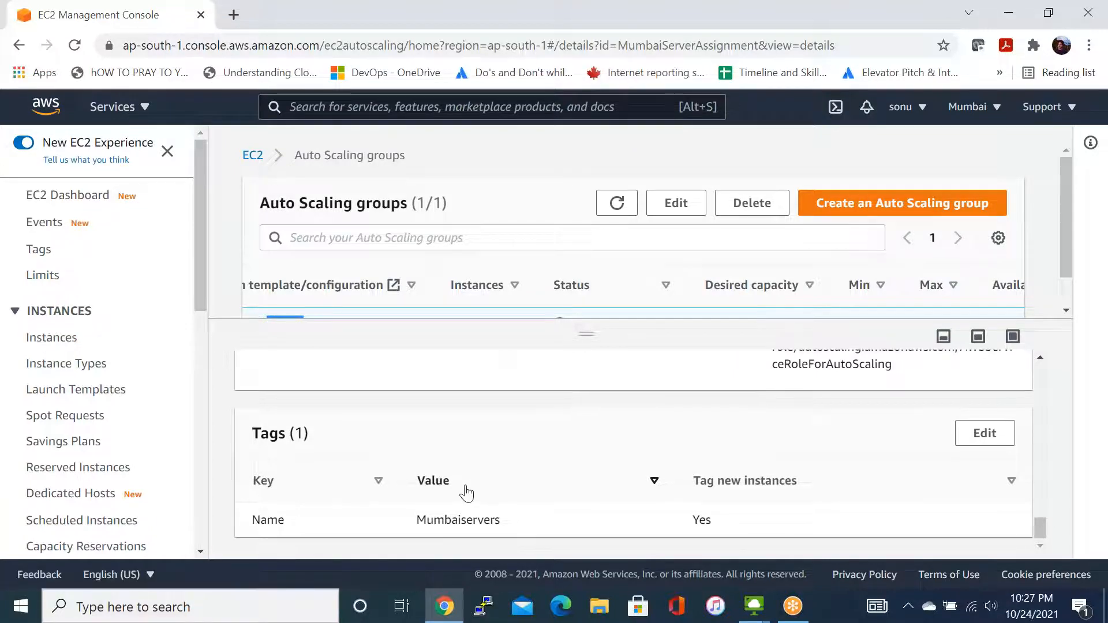
- Open the MumbaiServerAssignment group's activity view and read through its notifications and activity history down to the last entry
scroll(467, 493, up, 10)
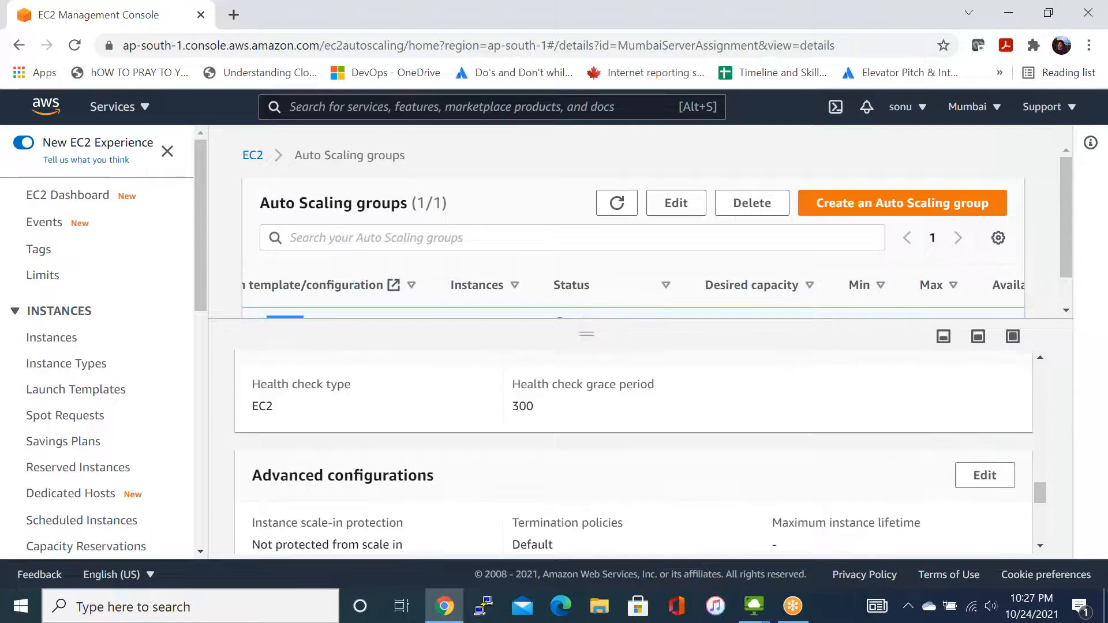
scroll(471, 494, up, 10)
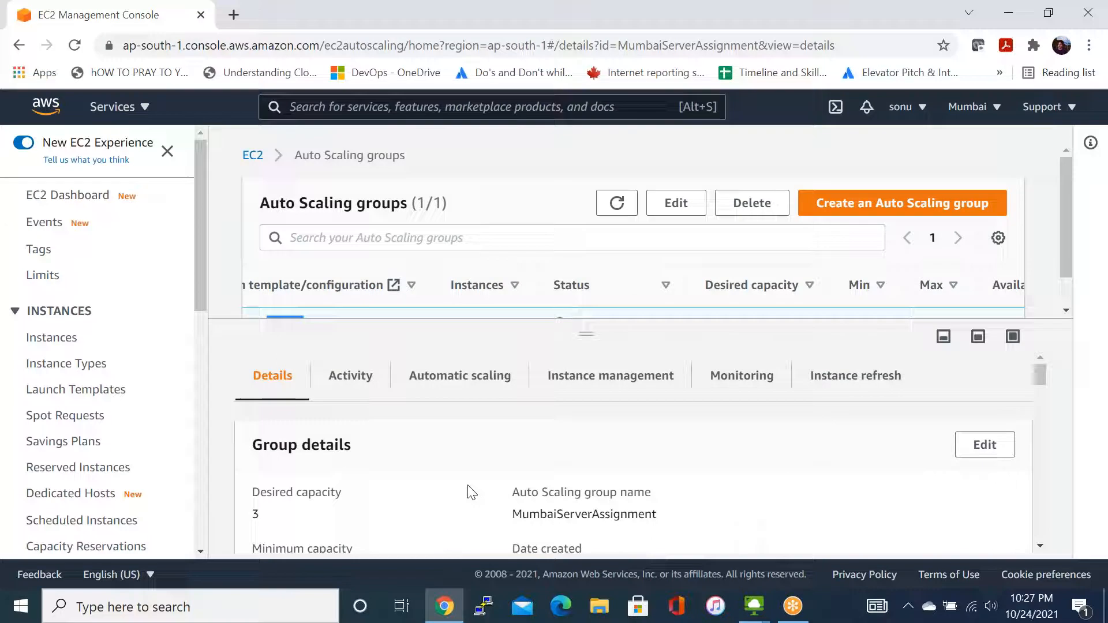
click(364, 376)
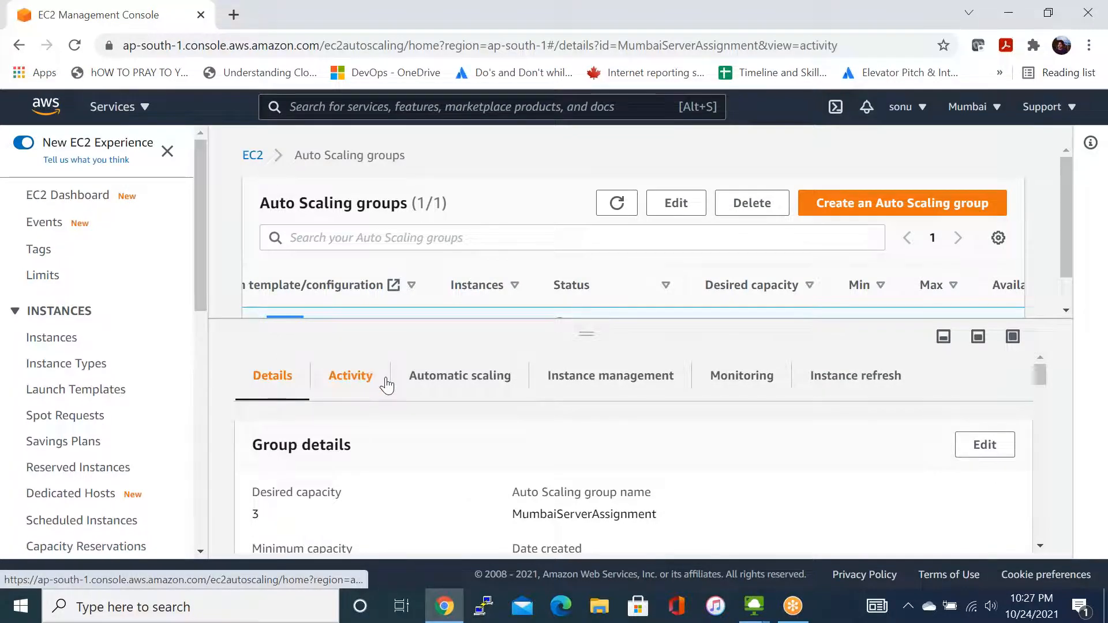
scroll(500, 460, down, 2)
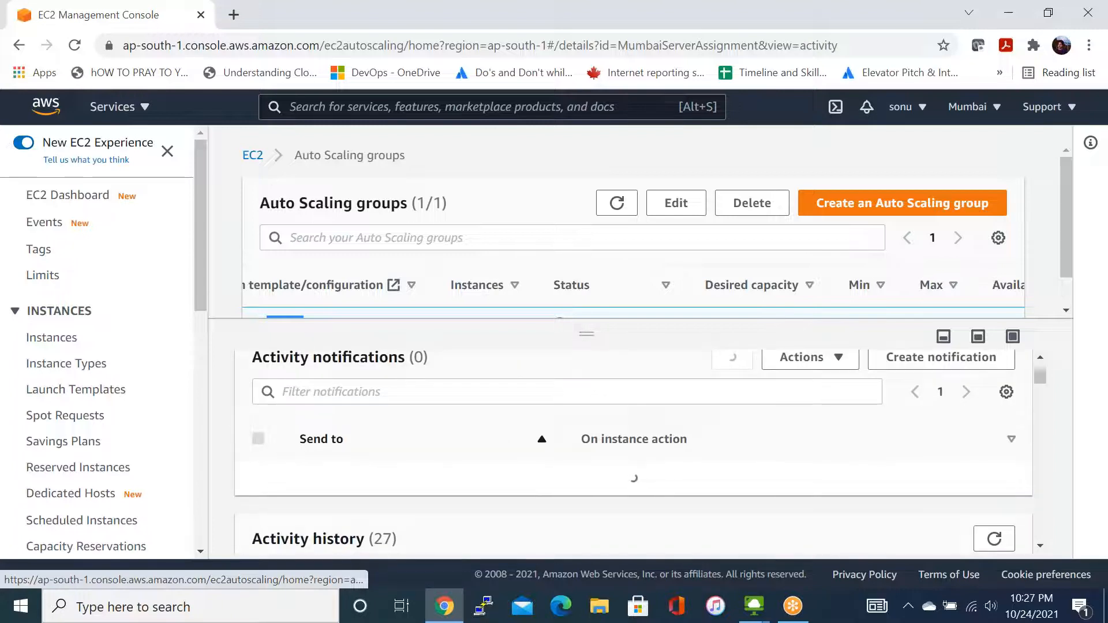
scroll(550, 485, down, 5)
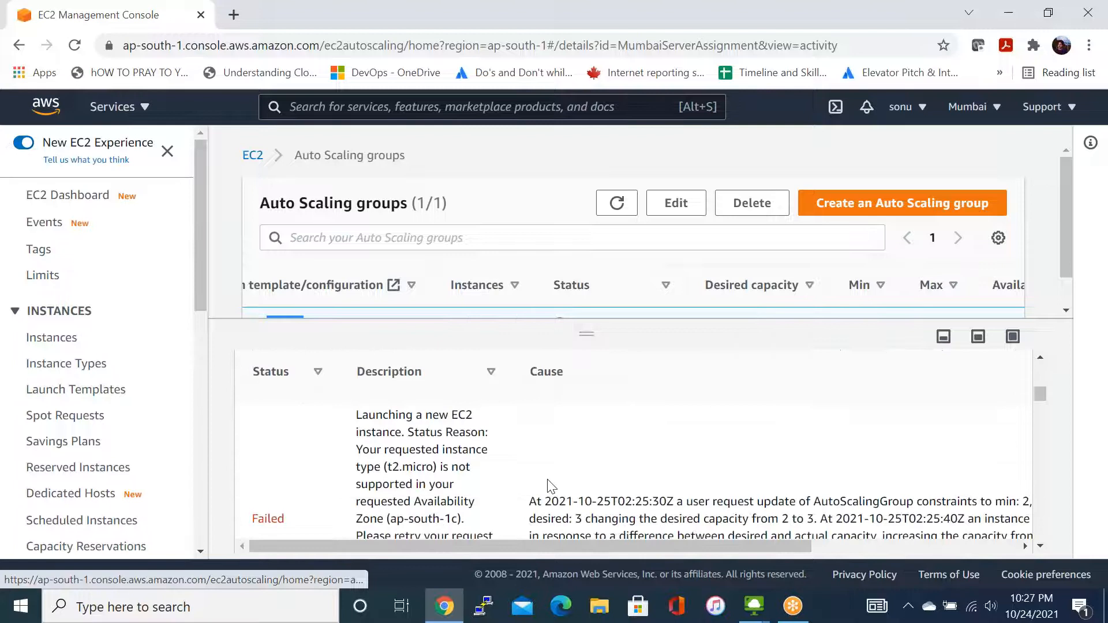
scroll(551, 486, down, 1)
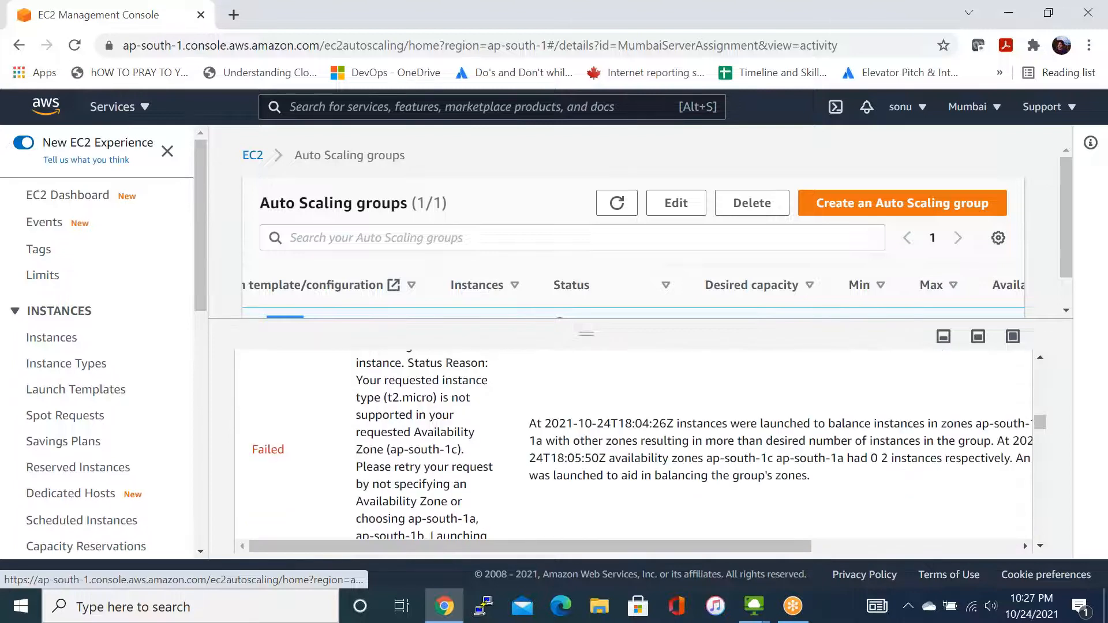
scroll(634, 444, up, 4)
scroll(634, 444, down, 3)
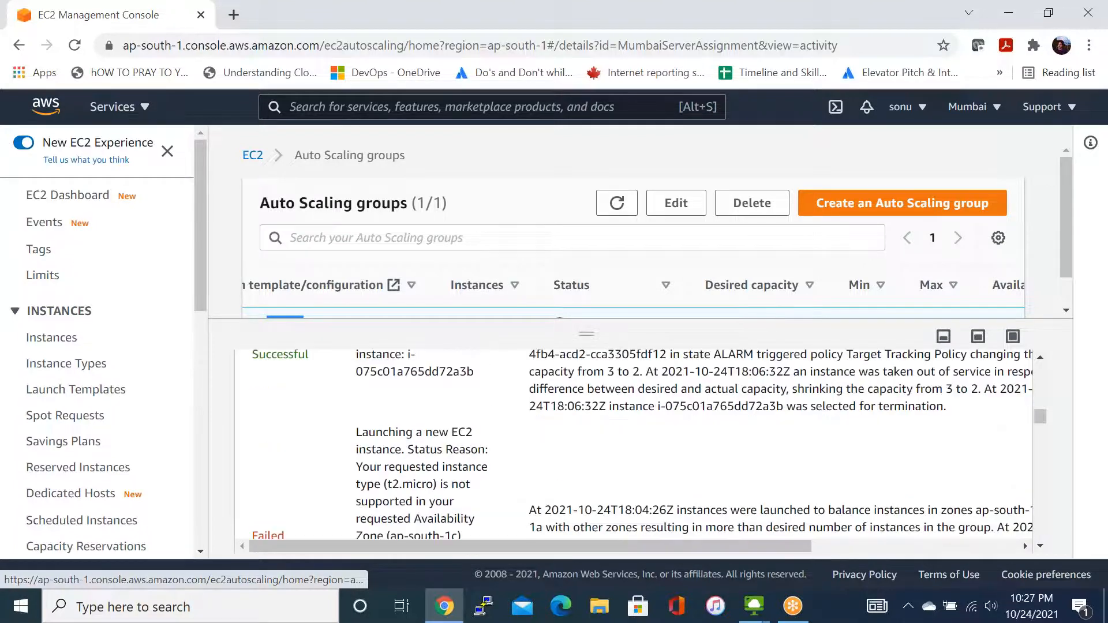
scroll(649, 445, down, 1)
scroll(634, 444, down, 4)
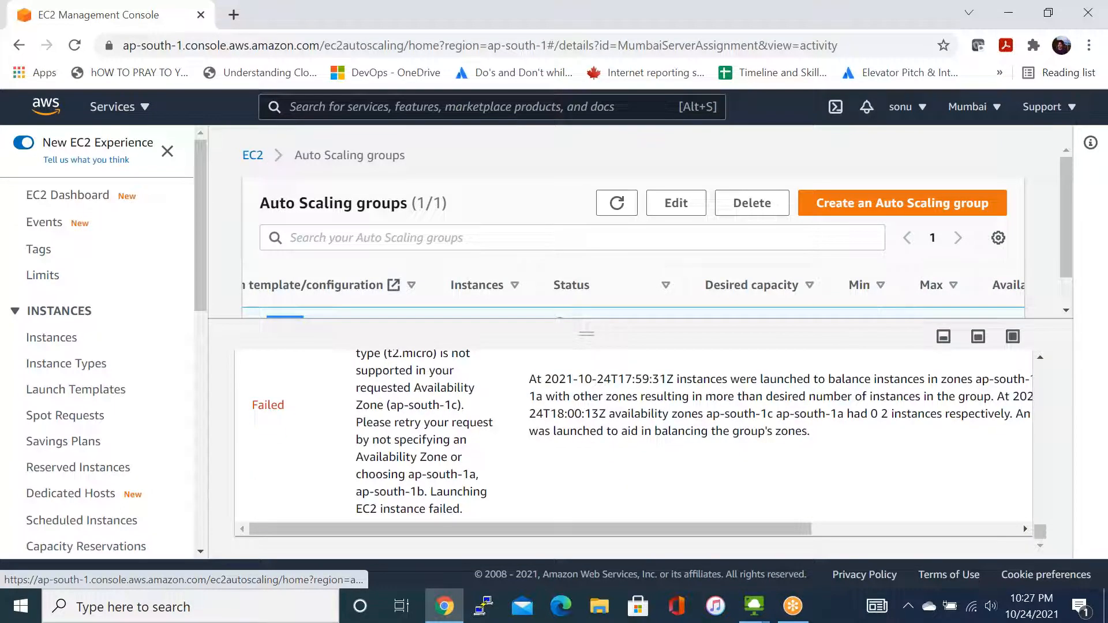
- Examine the descriptions and causes of the failed EC2 instance launches in the older activity history entries
scroll(640, 450, up, 1)
scroll(634, 450, up, 3)
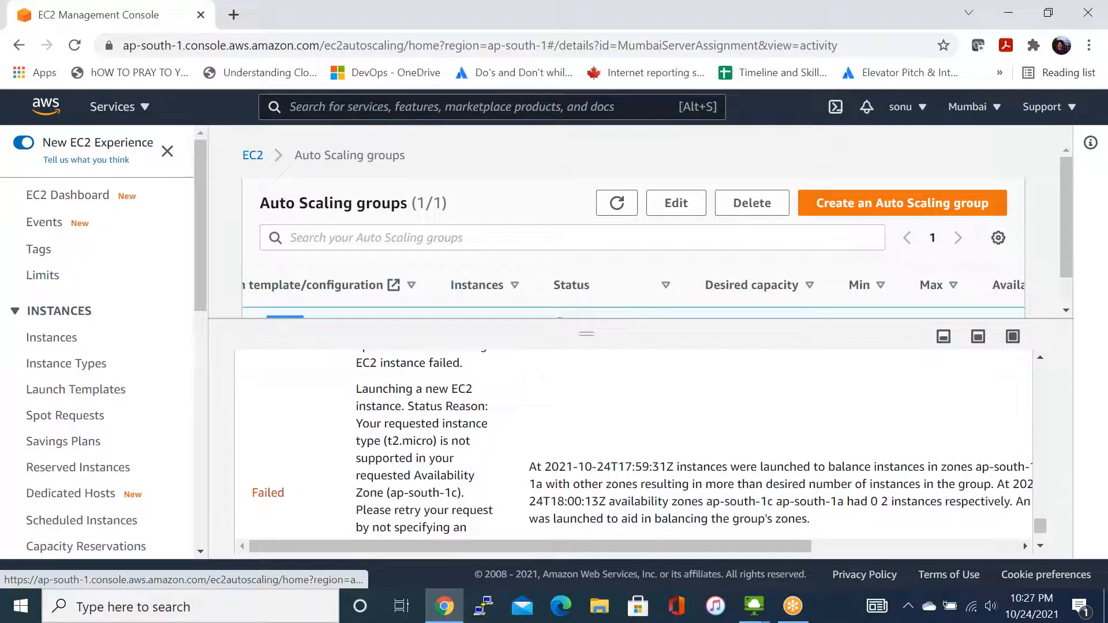
scroll(635, 444, up, 1)
scroll(635, 445, down, 1)
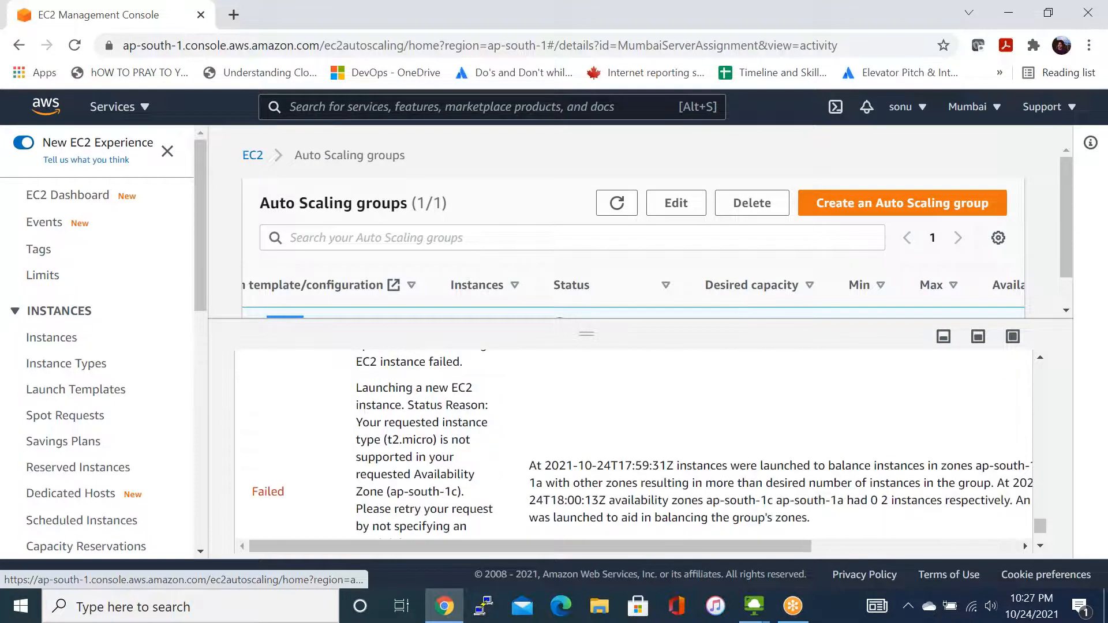
scroll(635, 445, down, 2)
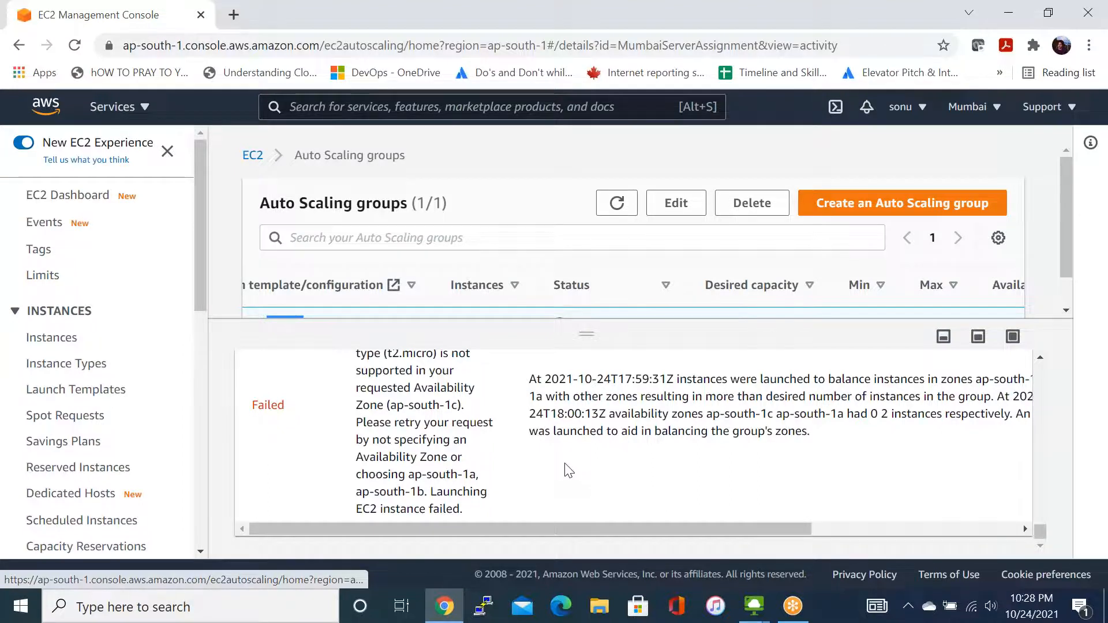
scroll(569, 470, down, 1)
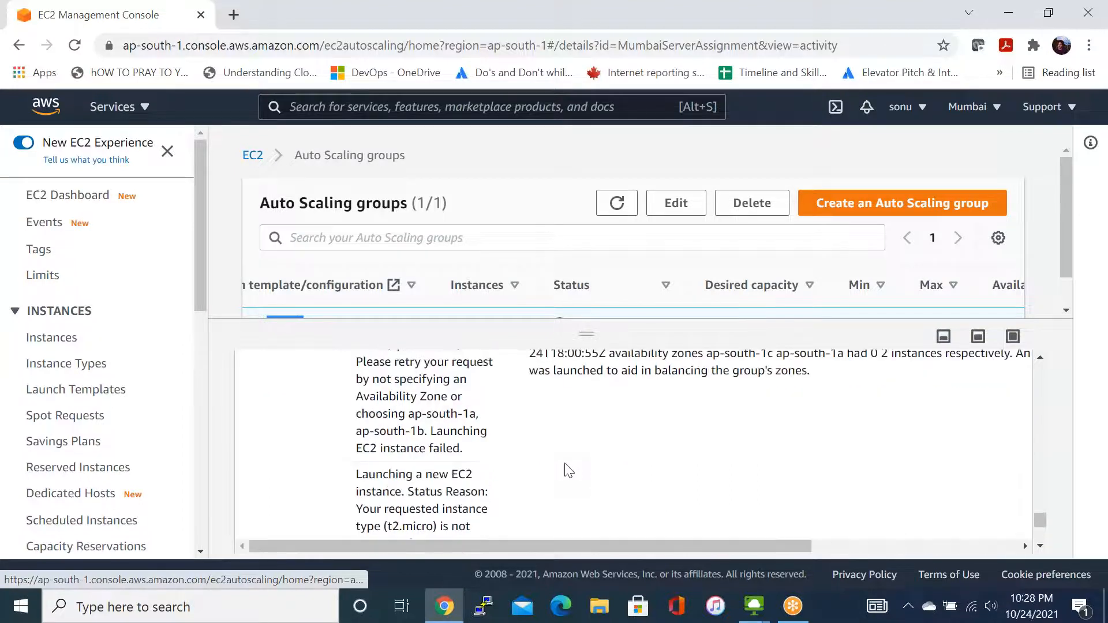
scroll(565, 465, up, 1)
scroll(634, 447, up, 1)
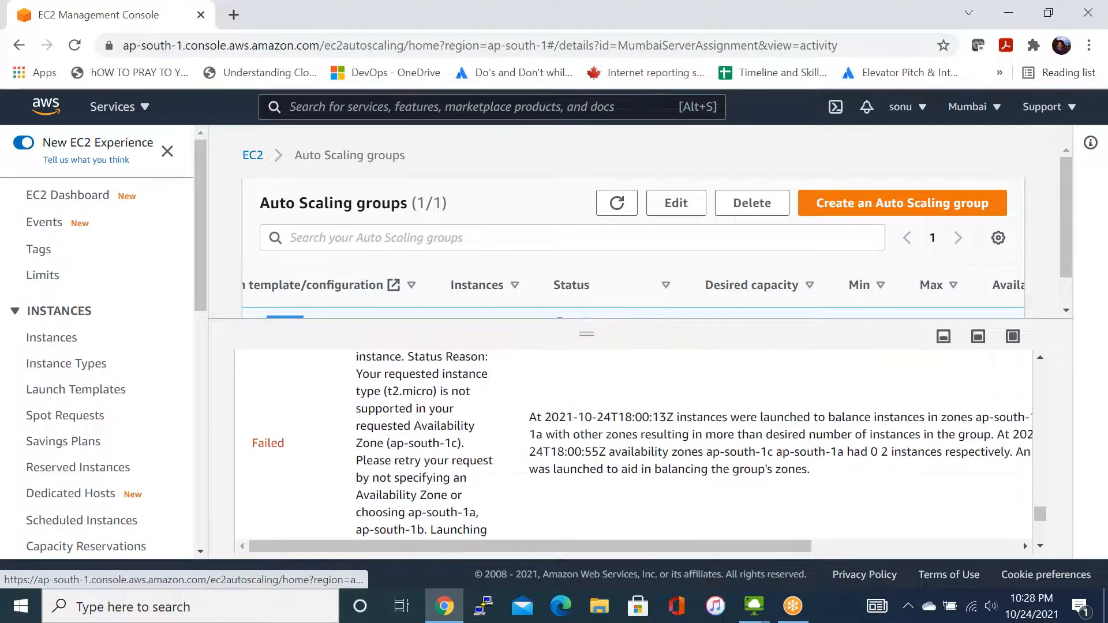
scroll(634, 447, up, 1)
scroll(634, 447, up, 1)
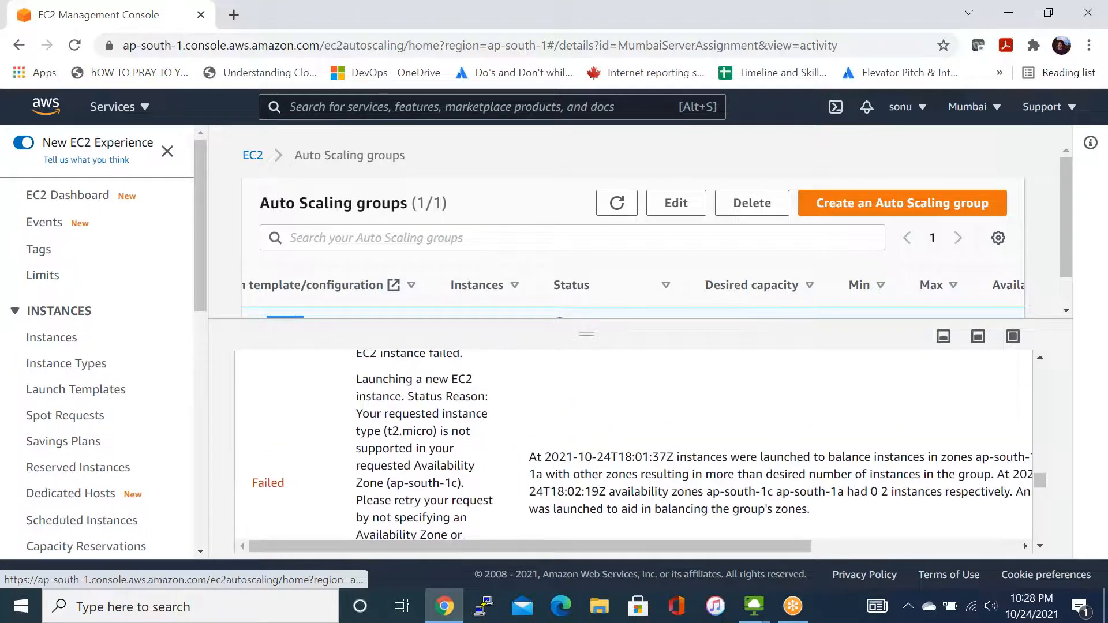
scroll(633, 447, up, 1)
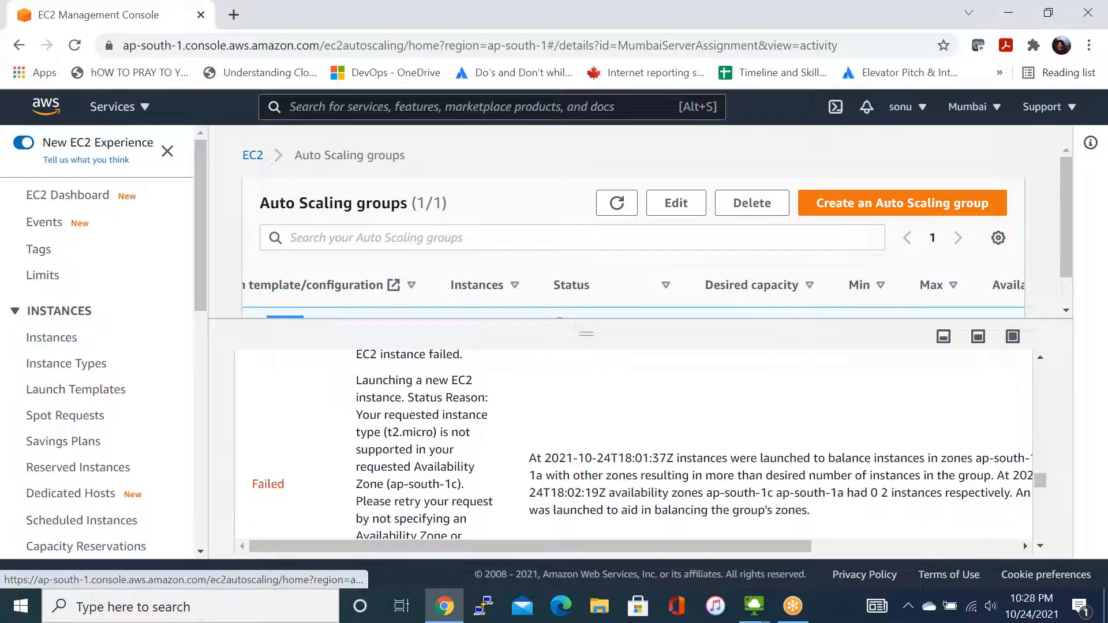
- Examine the cause of the successful instance termination in the activity history and highlight its "3 to 2" capacity change
scroll(634, 447, up, 1)
scroll(633, 447, up, 1)
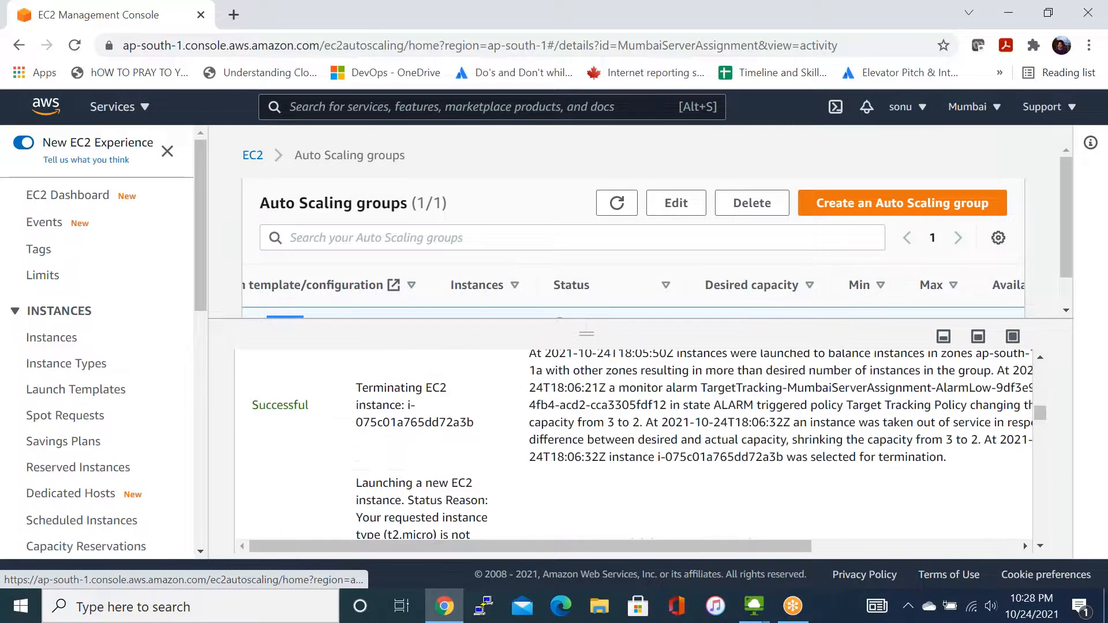
scroll(634, 447, up, 2)
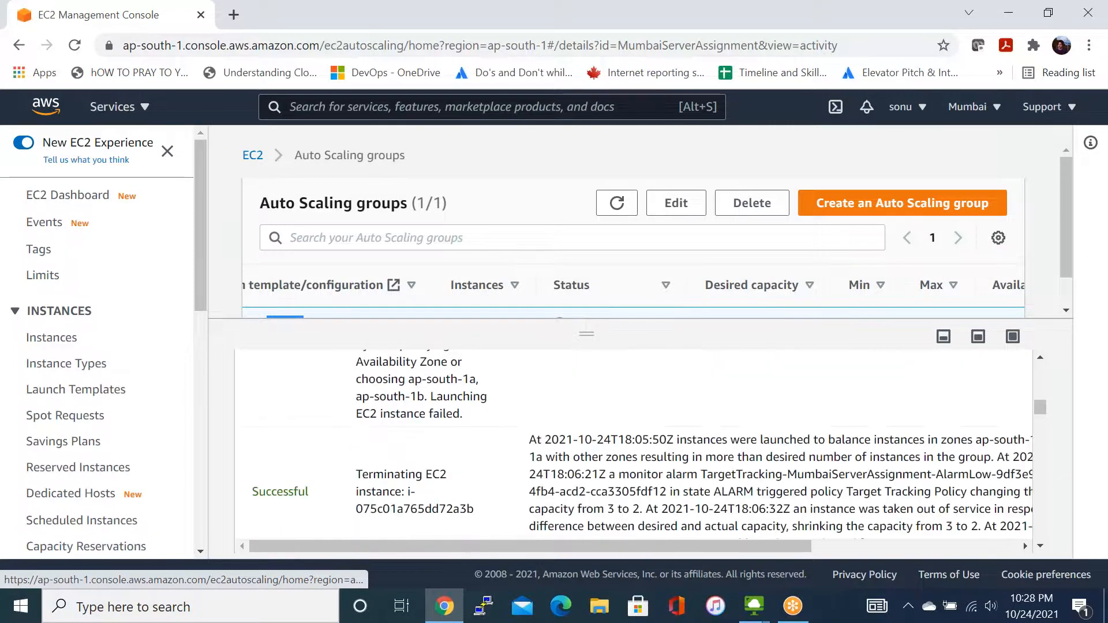
scroll(634, 447, down, 1)
scroll(634, 447, down, 1)
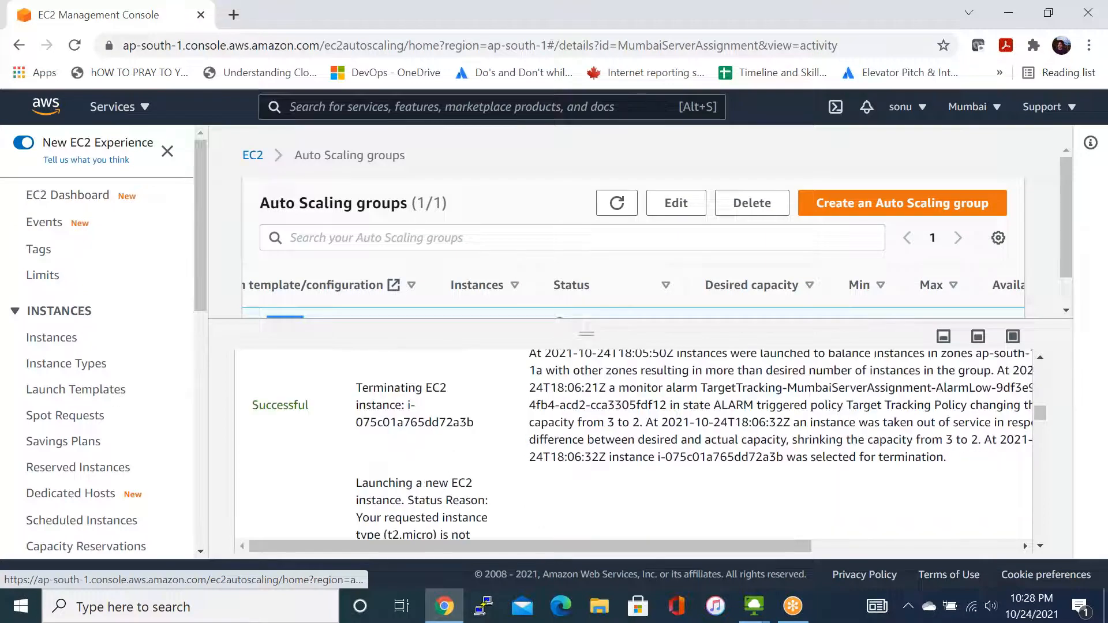
scroll(634, 447, up, 1)
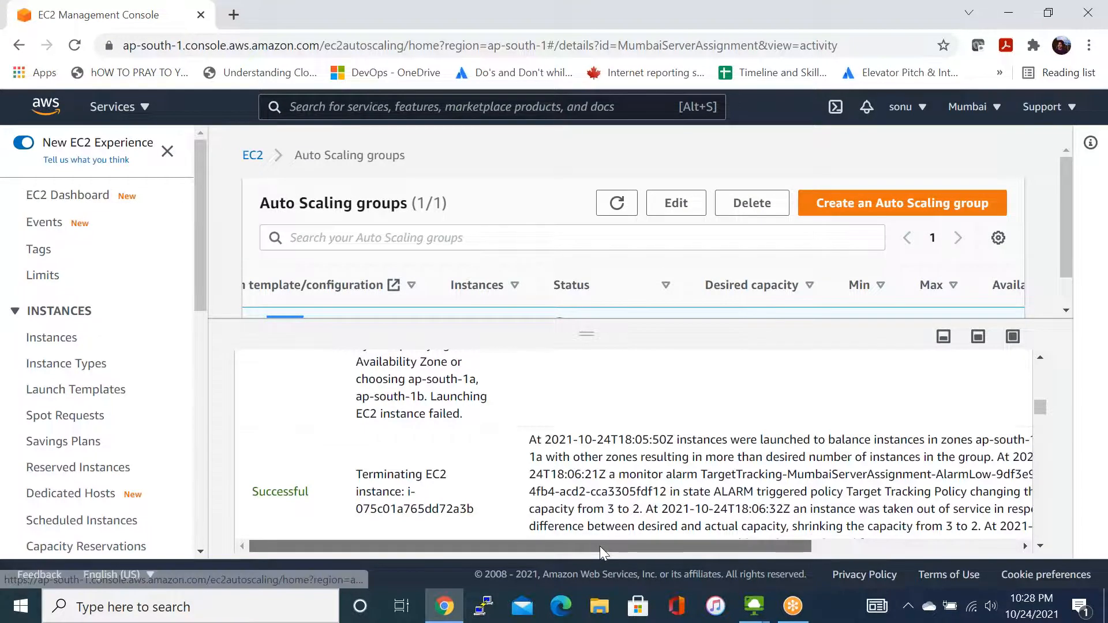
drag(600, 545, 609, 547)
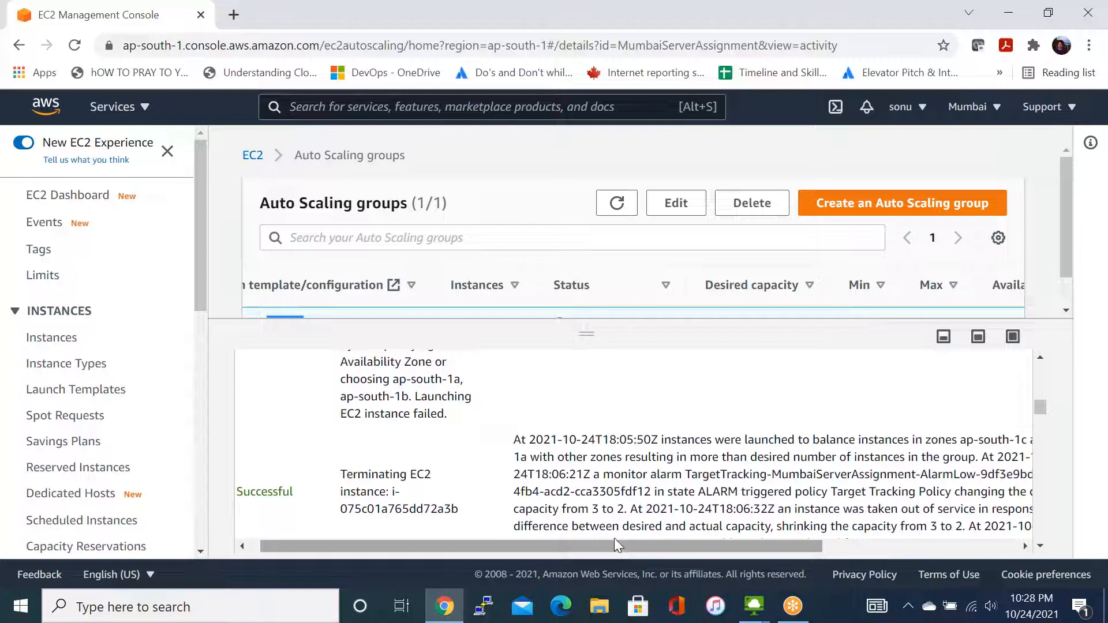
drag(629, 546, 660, 552)
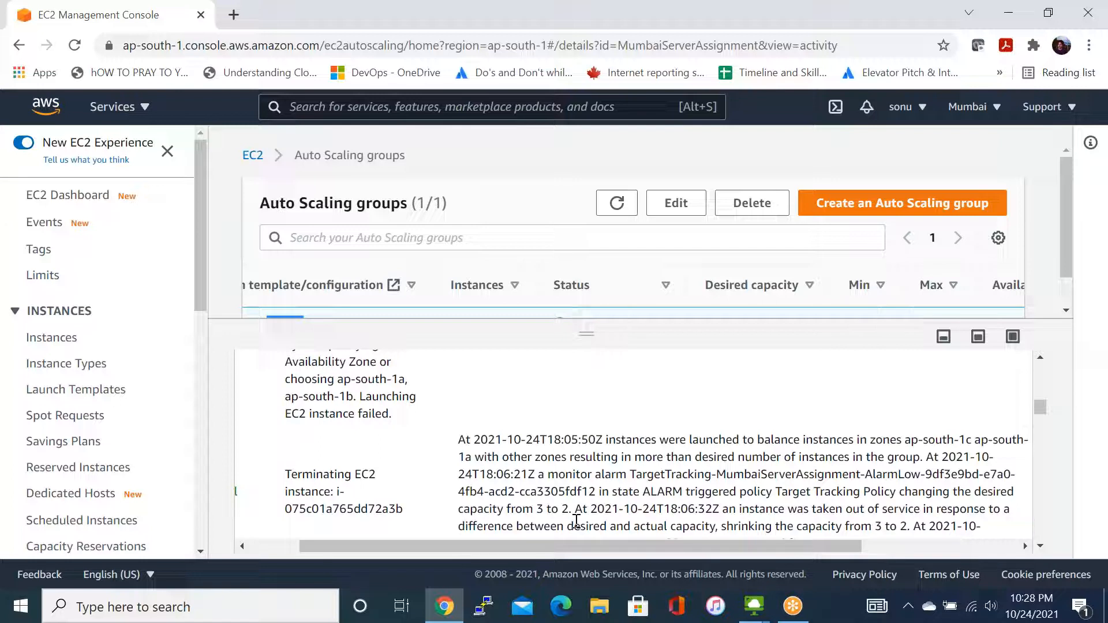
drag(536, 509, 568, 514)
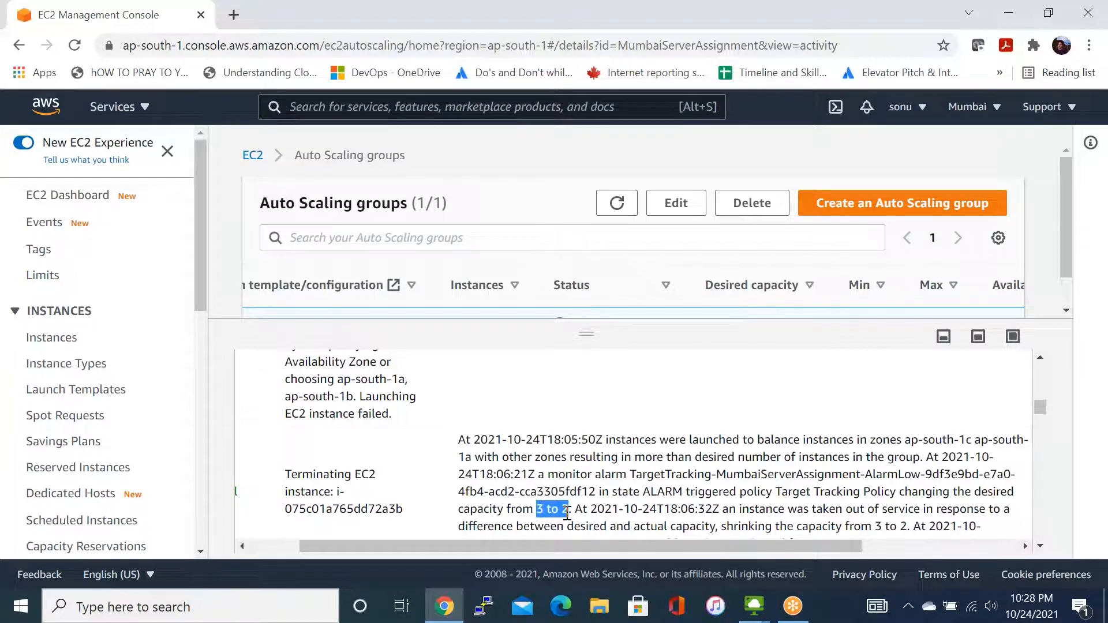
scroll(567, 522, down, 1)
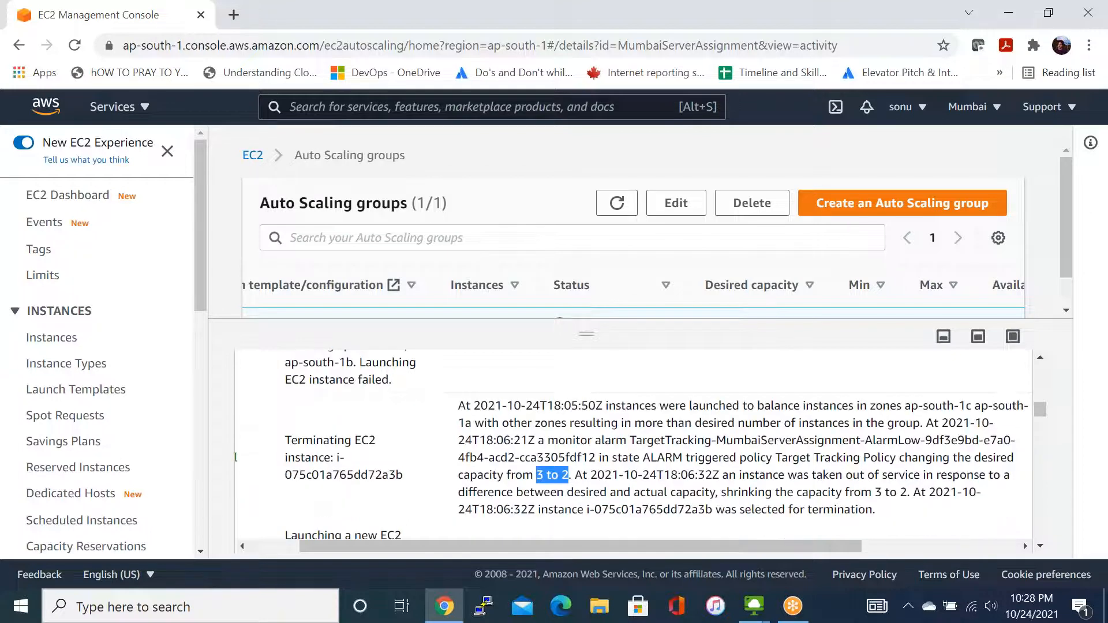
scroll(566, 524, down, 1)
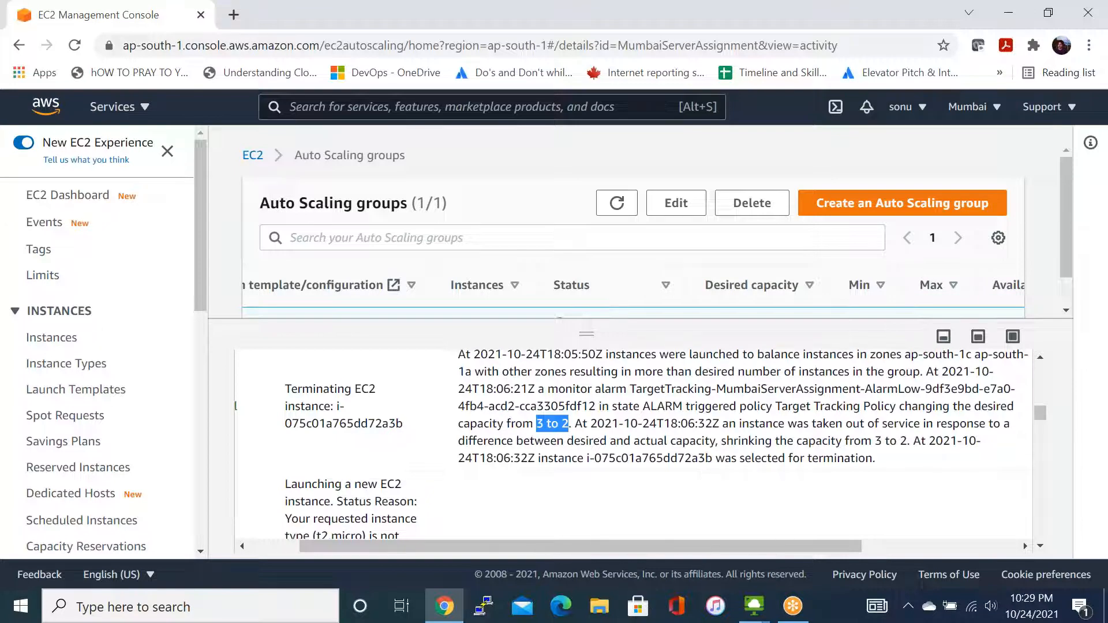
- Review the status, description and cause of the most recent launch attempt in the activity history
scroll(635, 444, up, 2)
scroll(635, 445, down, 3)
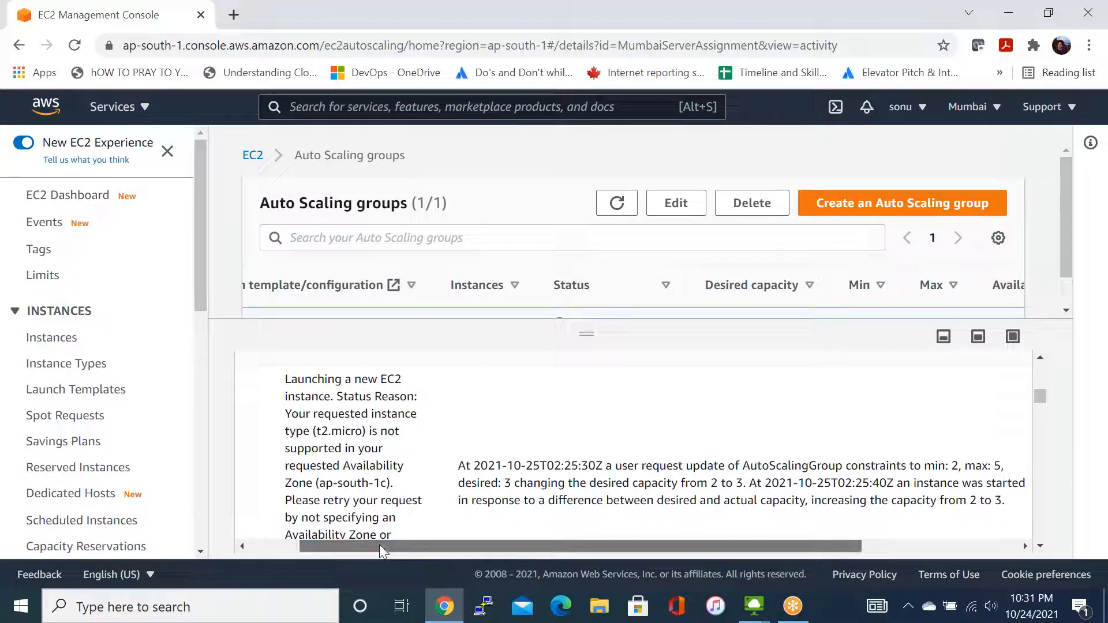
drag(379, 545, 295, 549)
scroll(312, 508, up, 5)
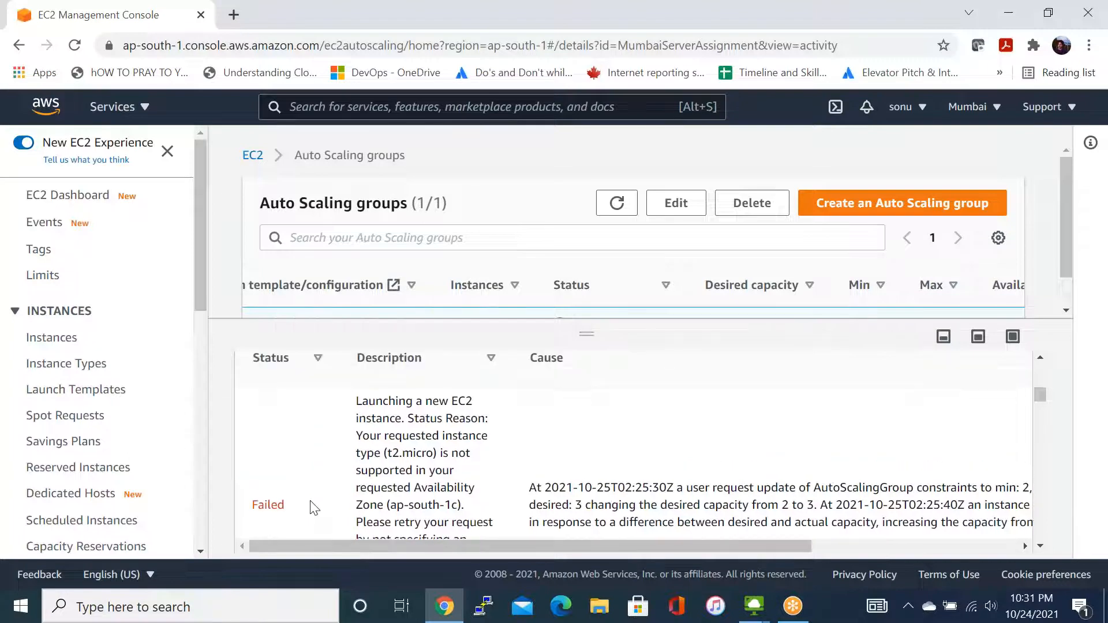
scroll(312, 508, down, 3)
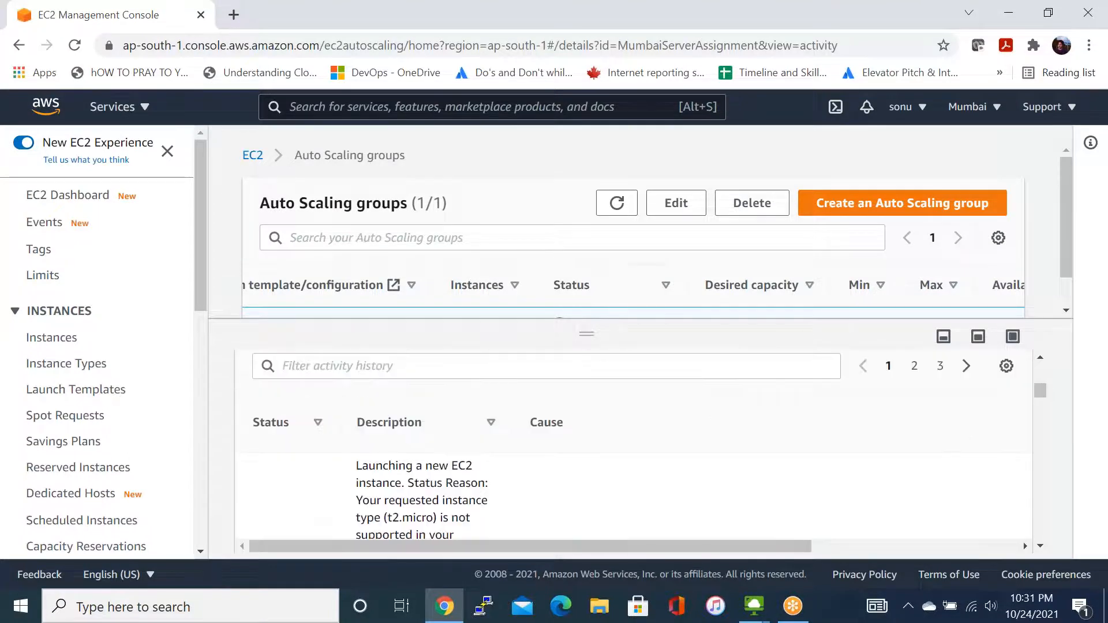
scroll(312, 507, down, 3)
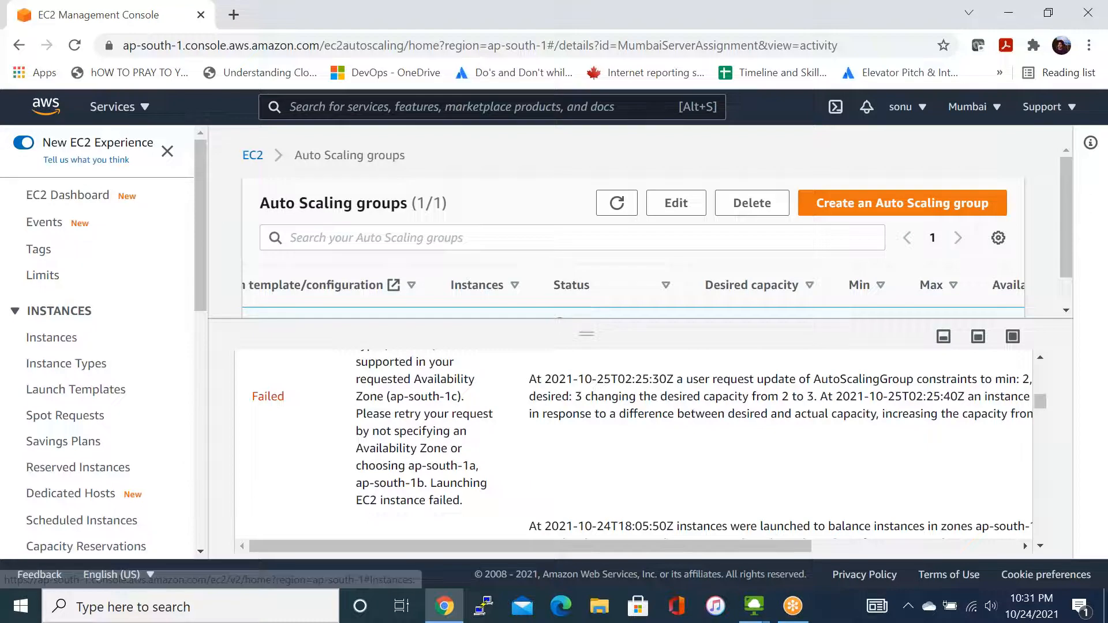
scroll(635, 444, down, 1)
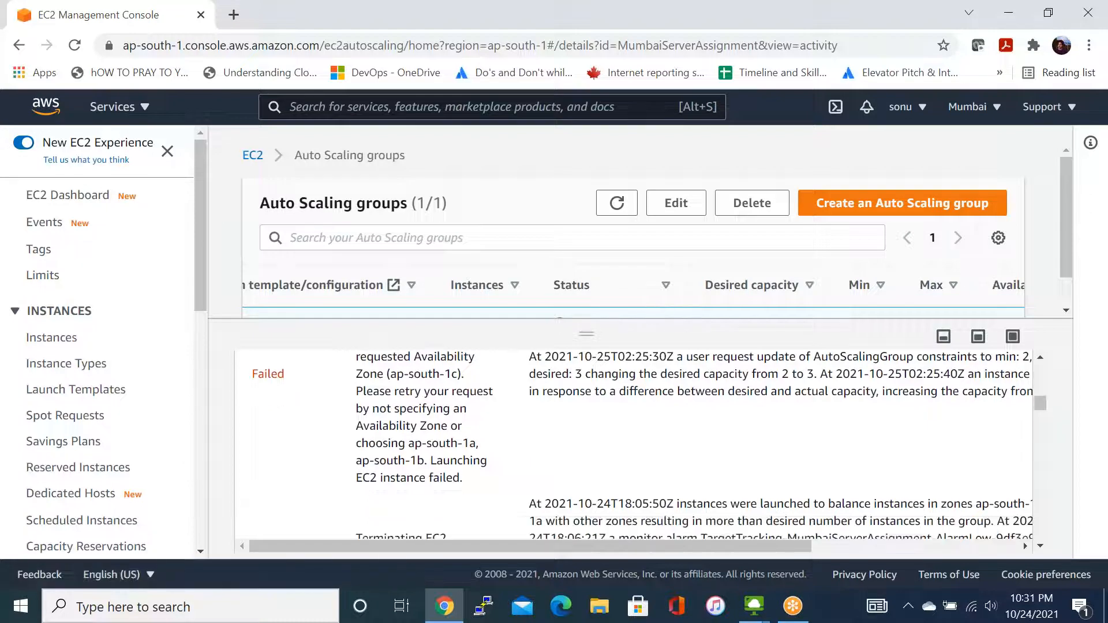
scroll(635, 445, down, 1)
scroll(503, 476, up, 1)
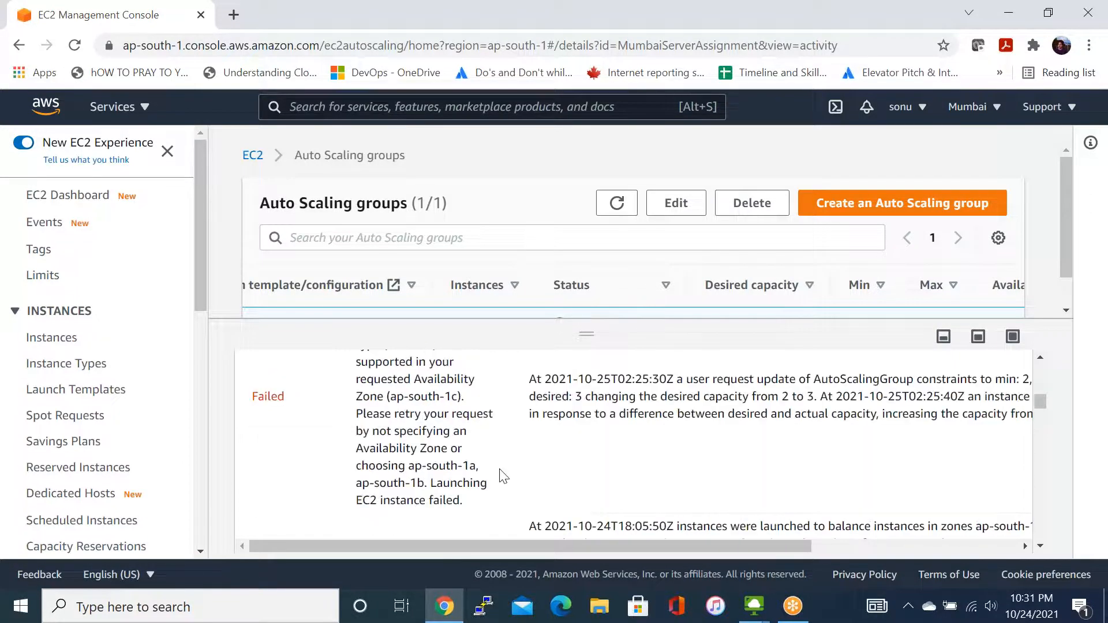
scroll(503, 476, up, 1)
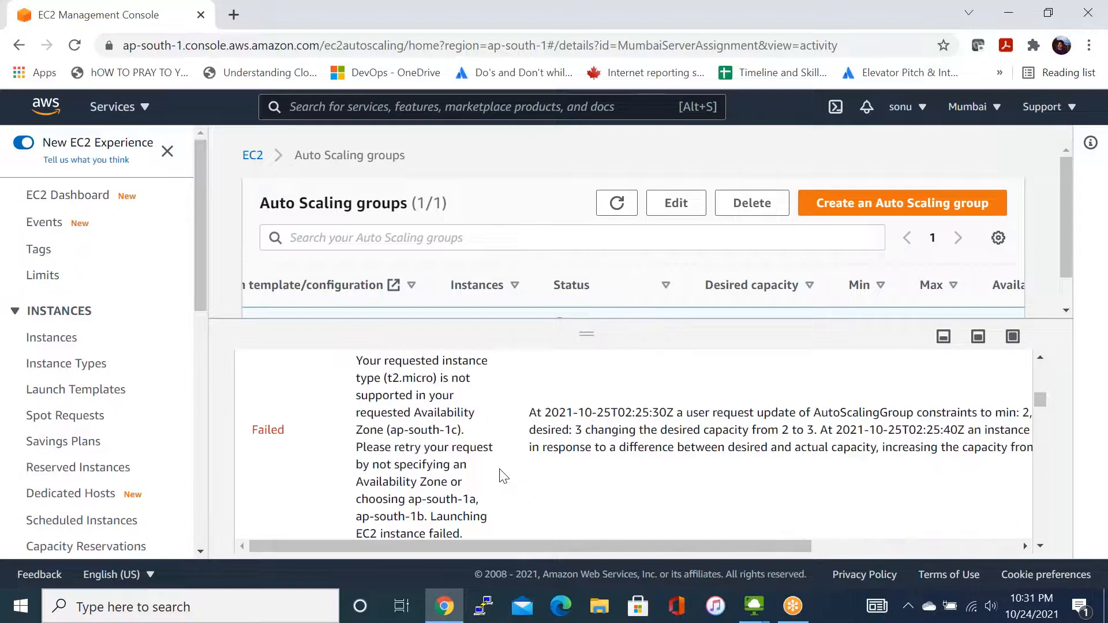
scroll(503, 476, up, 1)
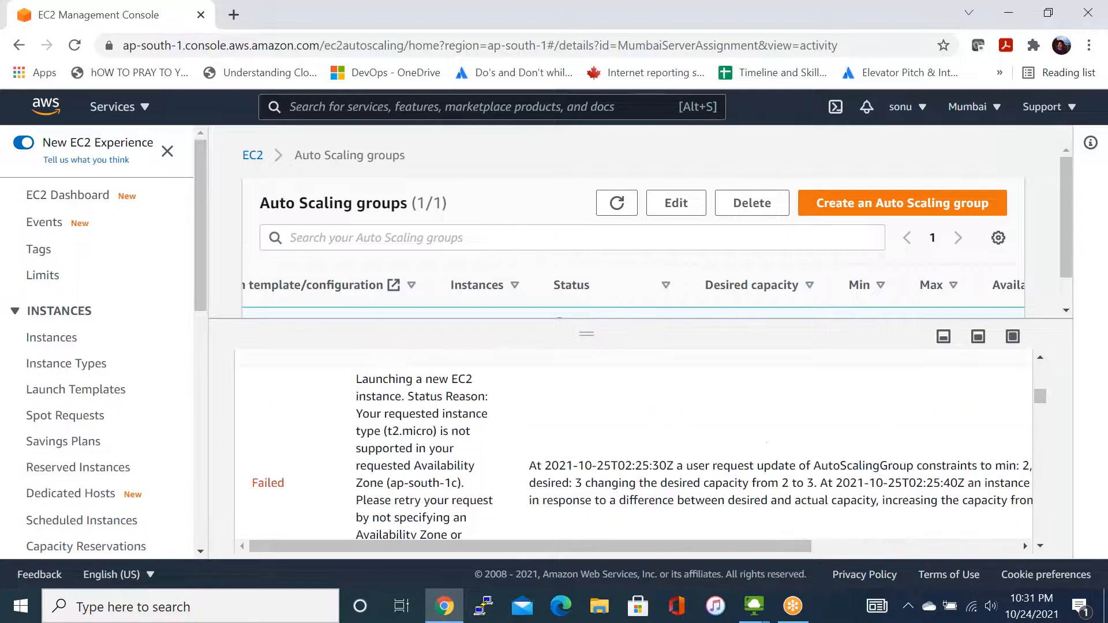
- Open the EC2 instances list and check the state and status checks of the Mumbaiservers instances
click(60, 344)
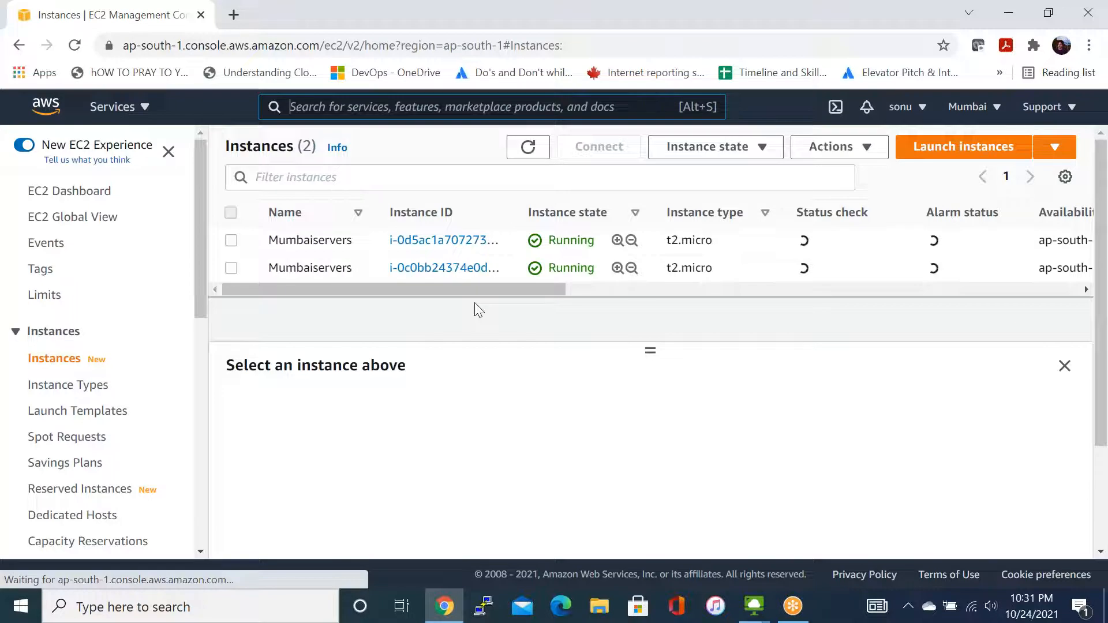
scroll(133, 323, down, 3)
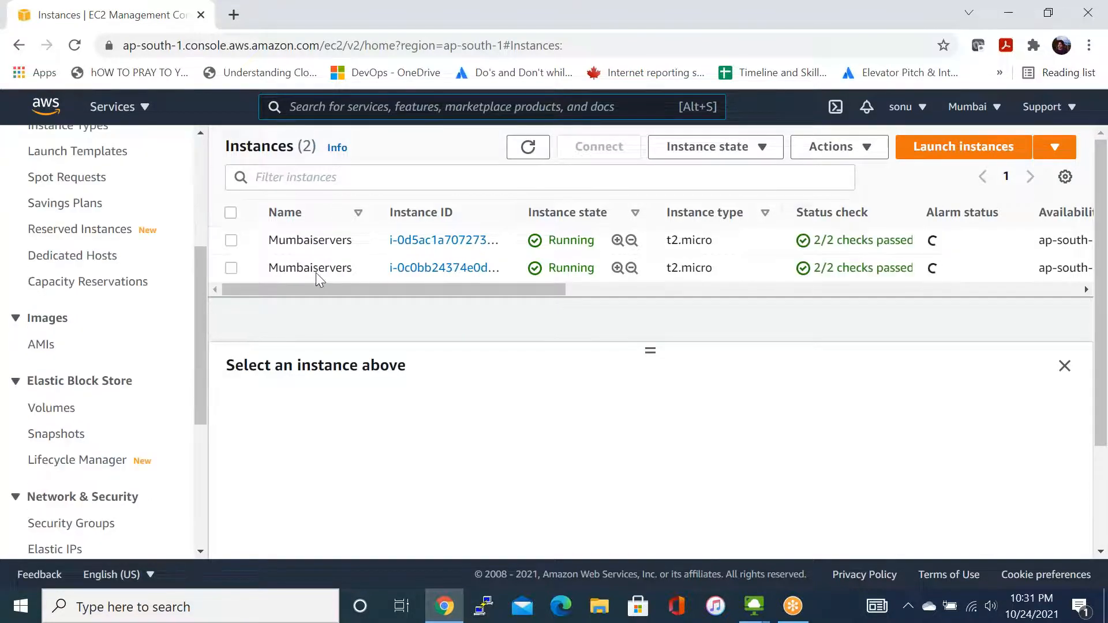
mouse_move(316, 273)
- Return to the Auto Scaling groups and select the MumbaiServerAssignment group to show its group details
scroll(80, 509, down, 1)
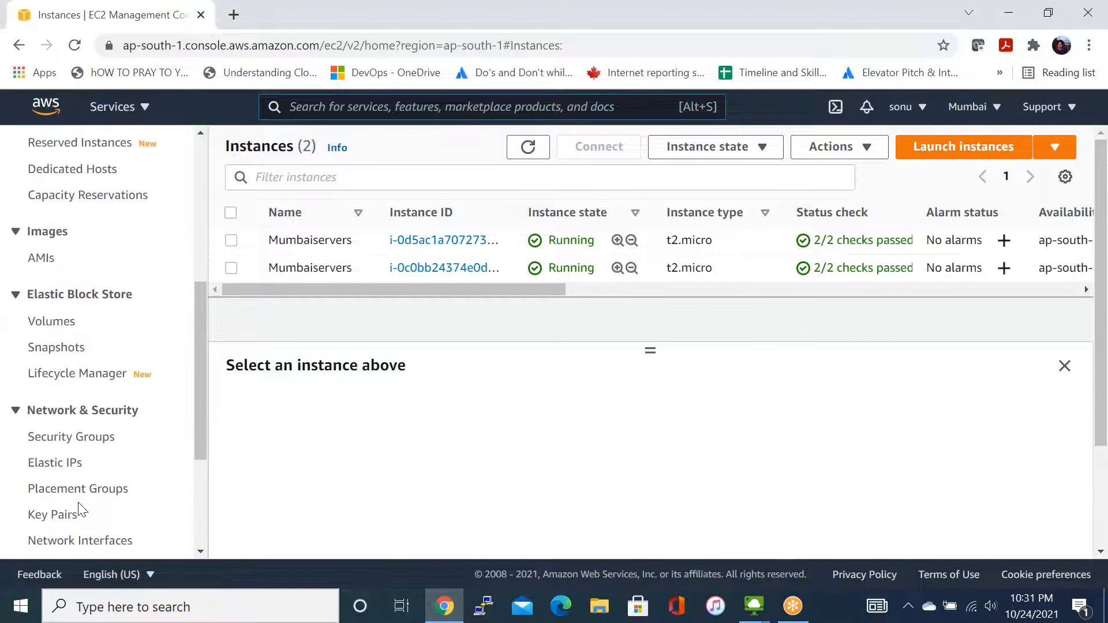
scroll(87, 505, down, 3)
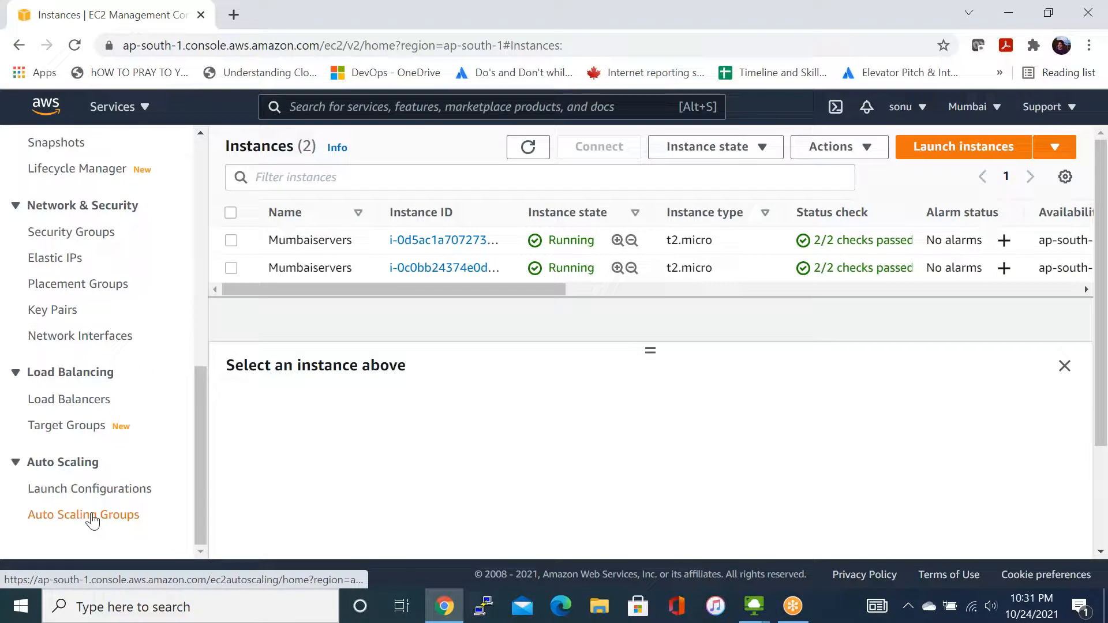
click(92, 521)
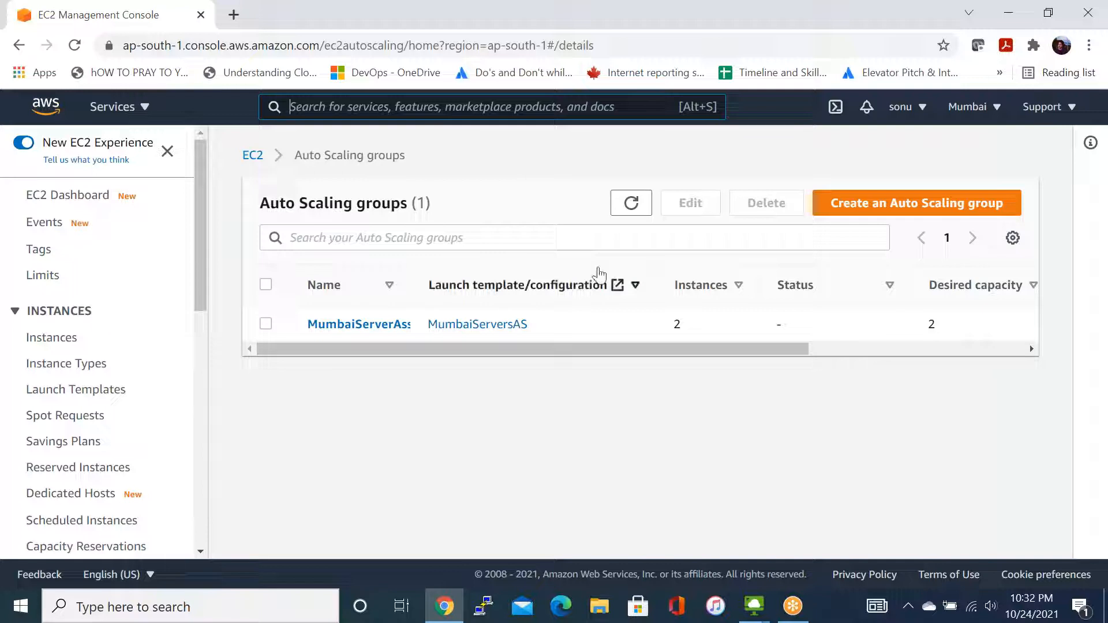
click(265, 325)
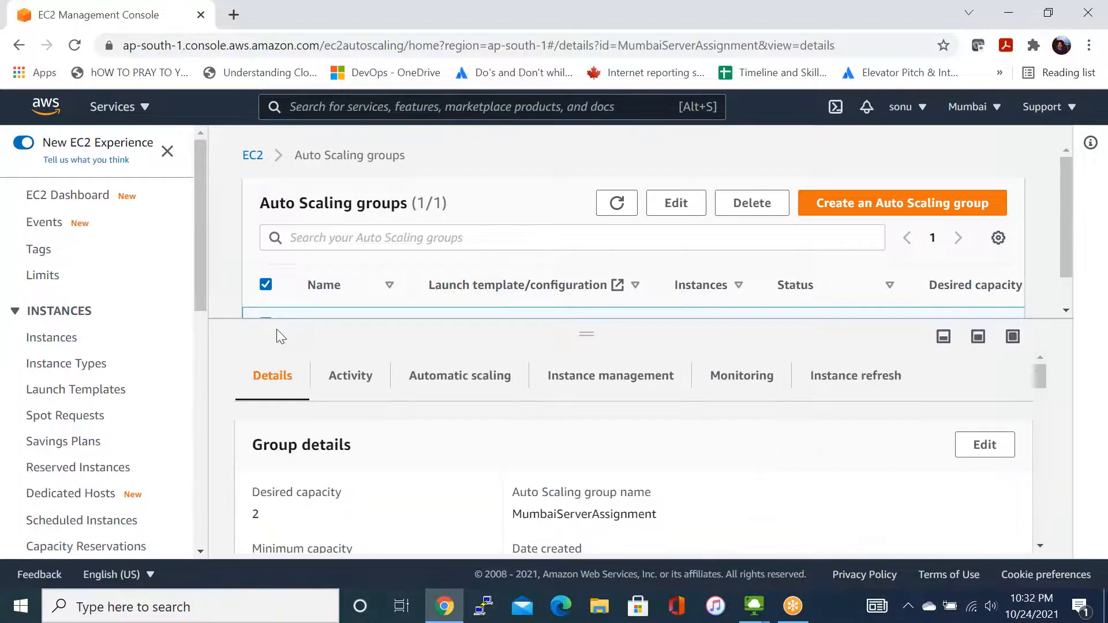
scroll(972, 368, down, 1)
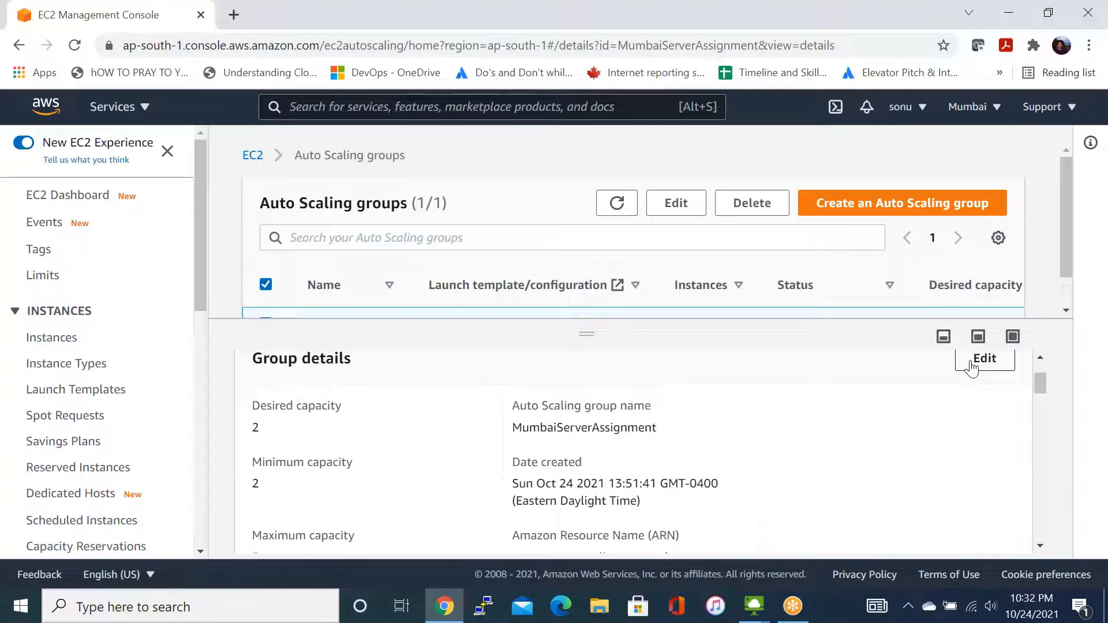
- Set the MumbaiServerAssignment group's minimum capacity and desired capacity to 3 and save the new group size
click(972, 367)
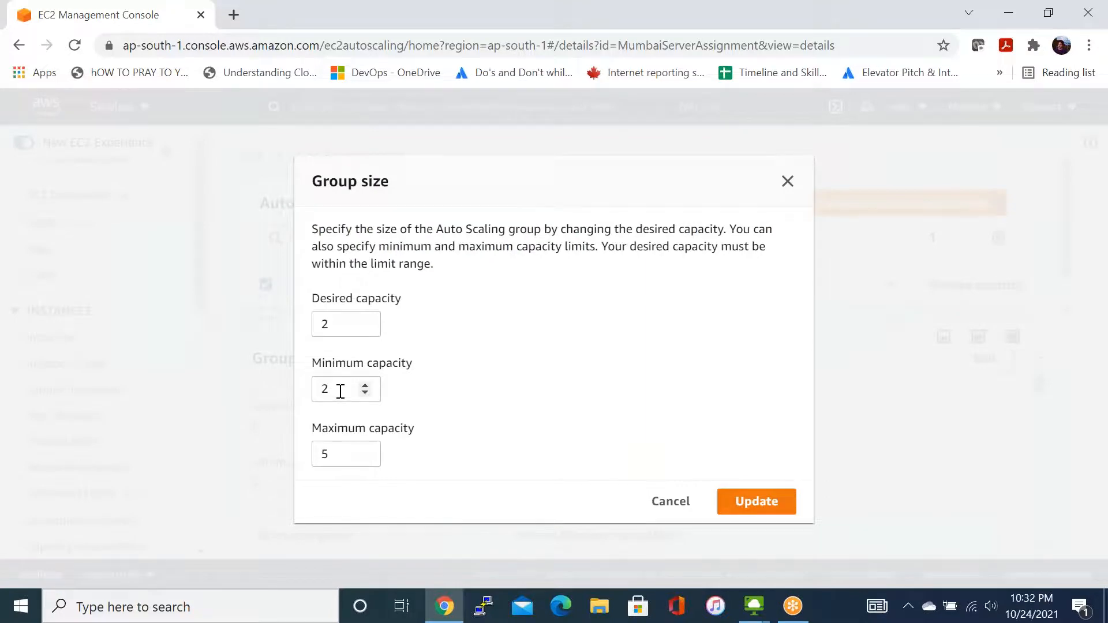
click(340, 391)
key(BackSpace)
text(3)
click(356, 321)
key(BackSpace)
text(0)
key(BackSpace)
text(3)
click(600, 467)
click(740, 501)
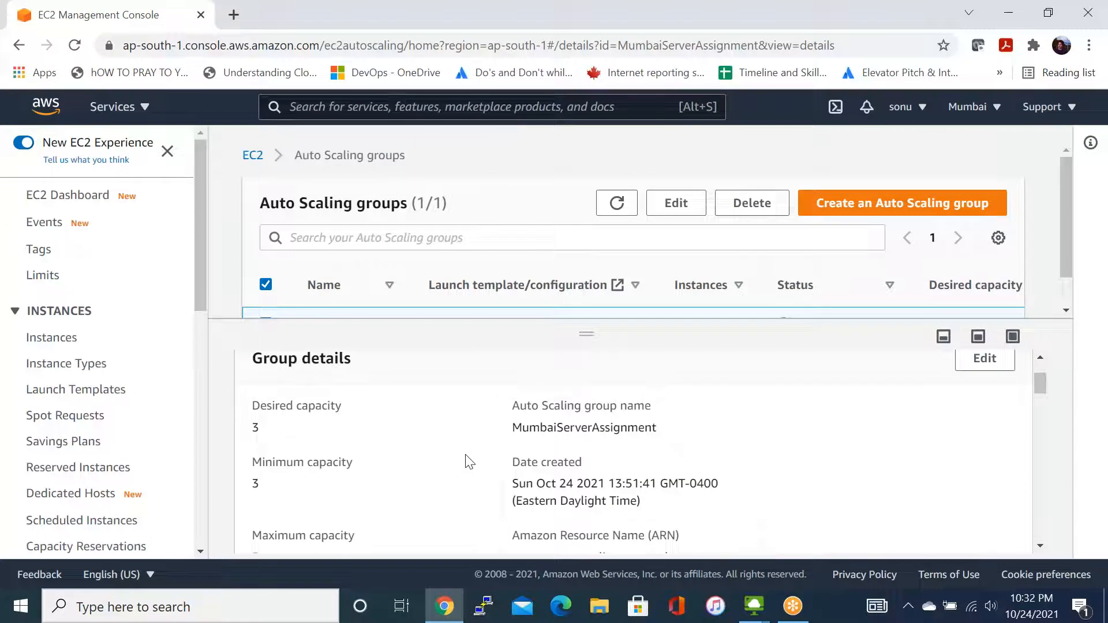
- Review the MumbaiServerAssignment group's capacity details and launch configuration
scroll(469, 461, down, 1)
scroll(469, 461, down, 1)
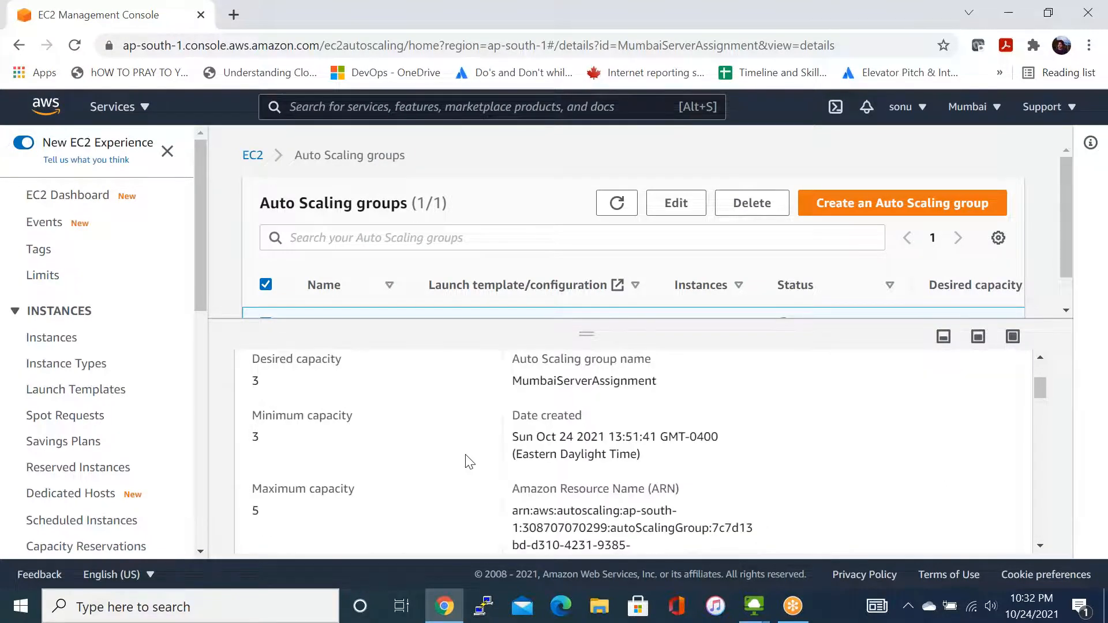
scroll(469, 461, down, 5)
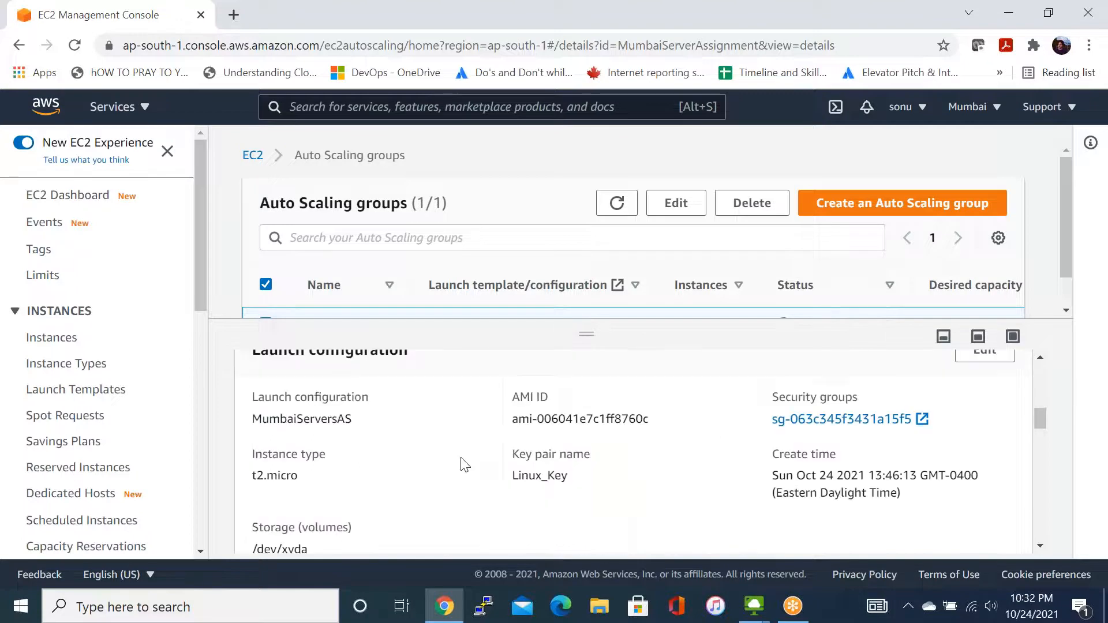
scroll(466, 465, up, 5)
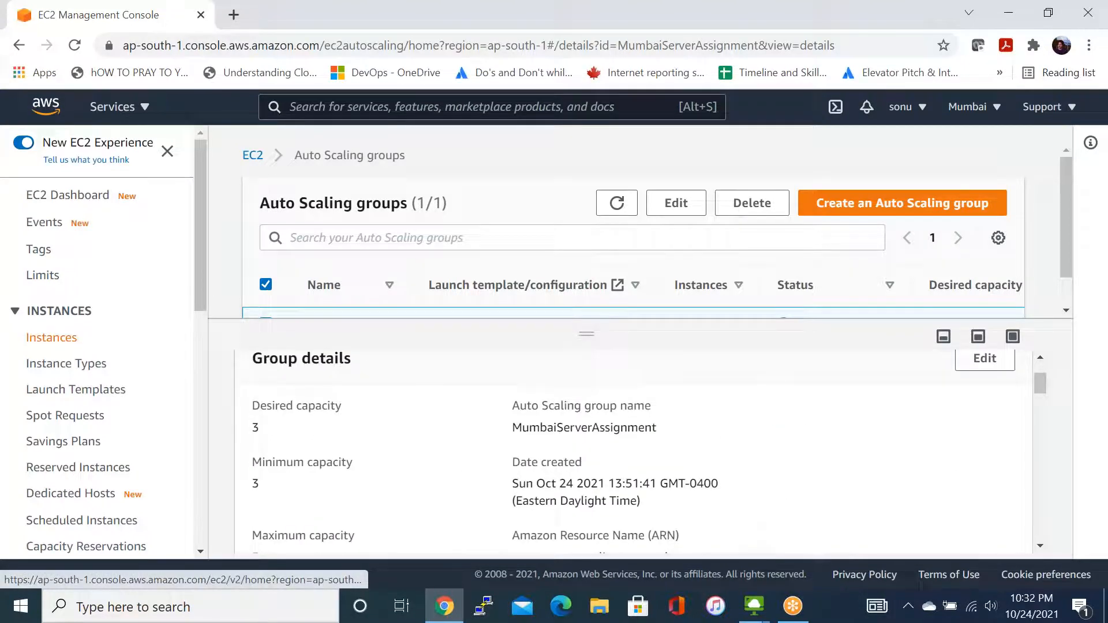
- Open the EC2 instances list and refresh it to check the state of the newly launched Mumbaiservers instance
click(51, 338)
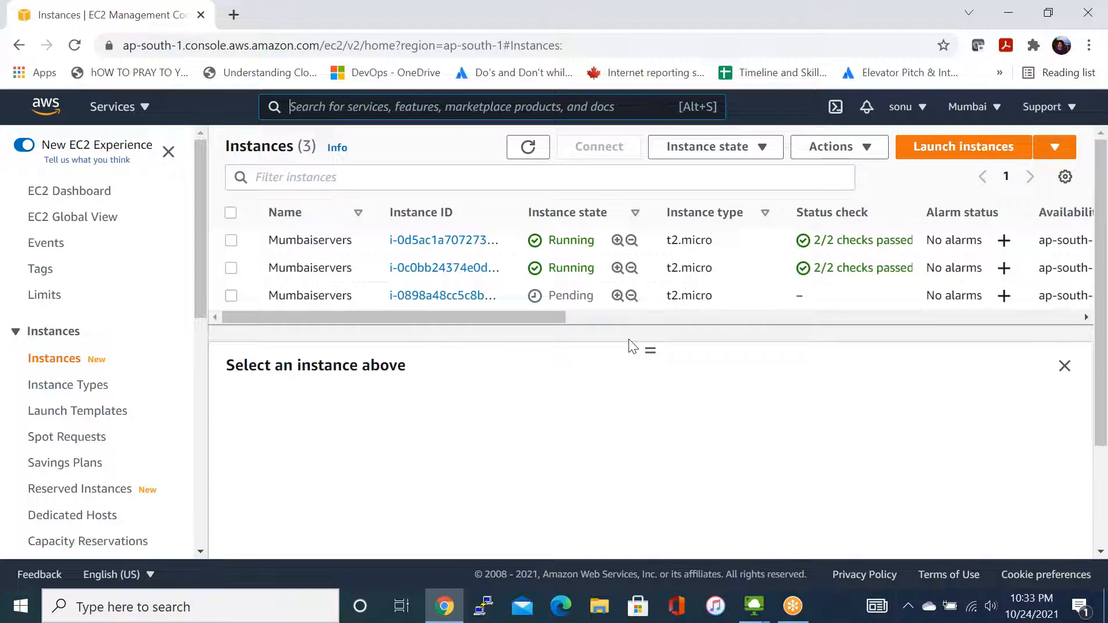
click(529, 149)
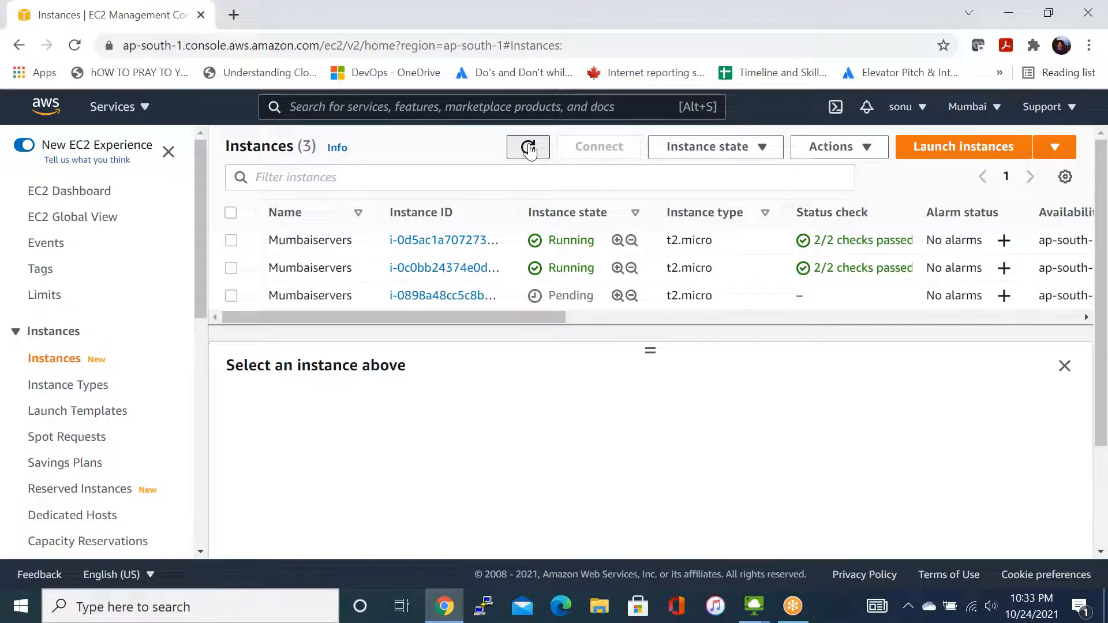
click(530, 149)
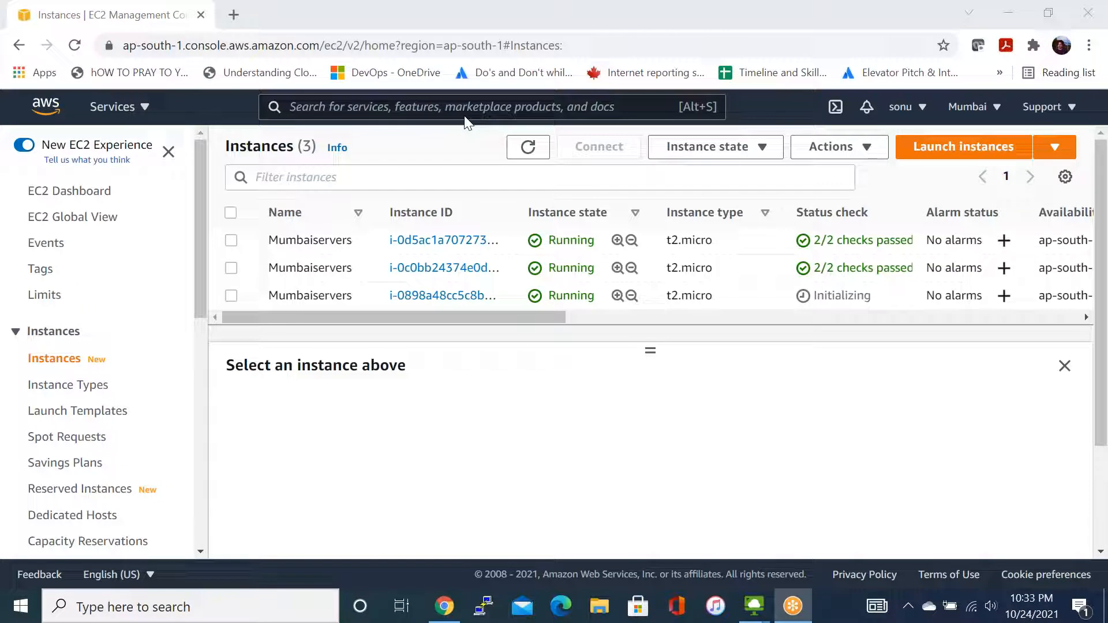
double_click(638, 461)
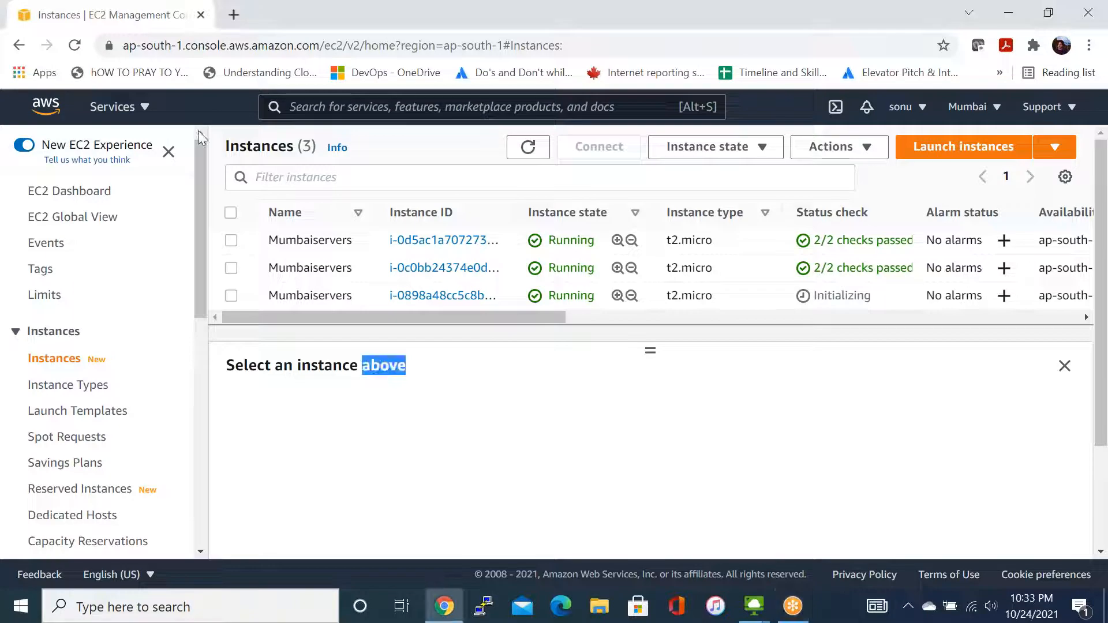
- Open the load balancers list, copy the DNS name of AssignmentLB and load that address in a new browser tab
scroll(109, 507, down, 8)
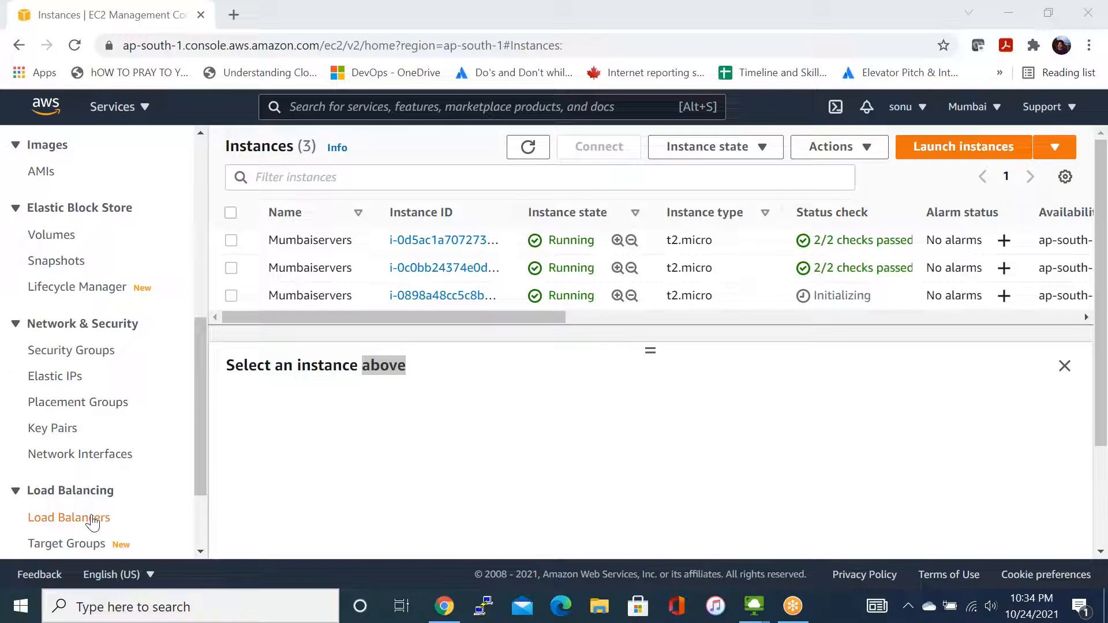
click(93, 520)
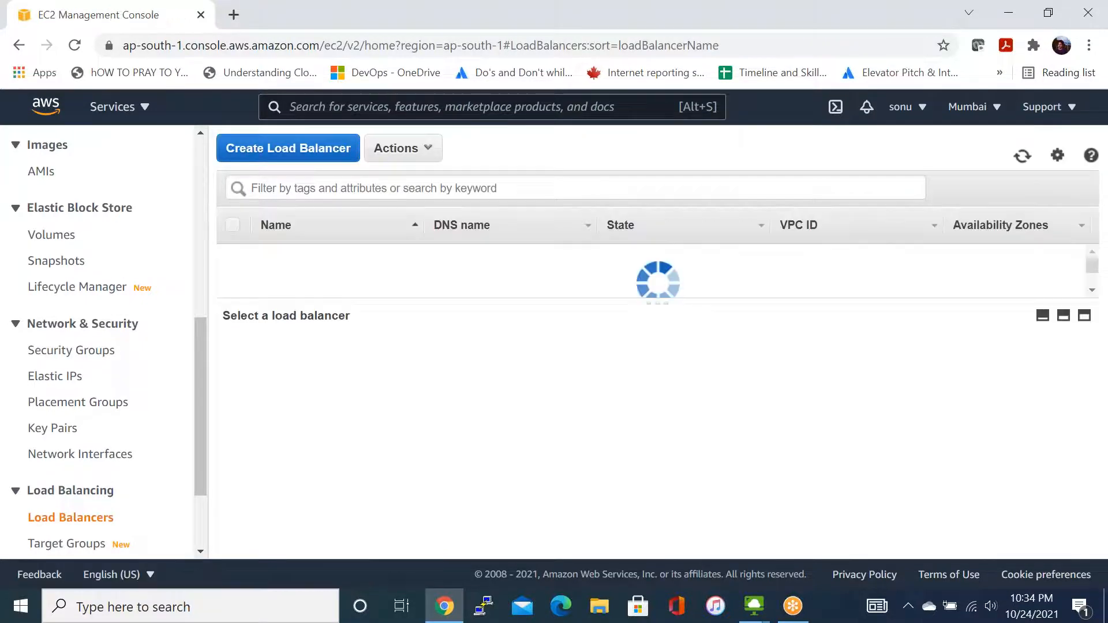
click(713, 477)
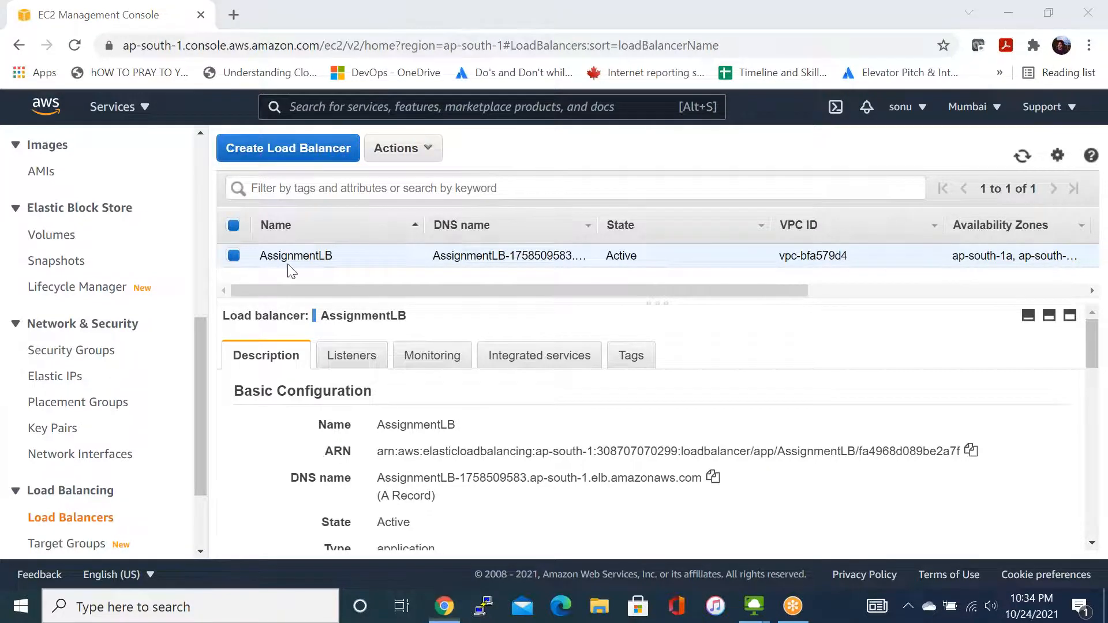
key(ctrl+t)
key(ctrl+v)
key(Return)
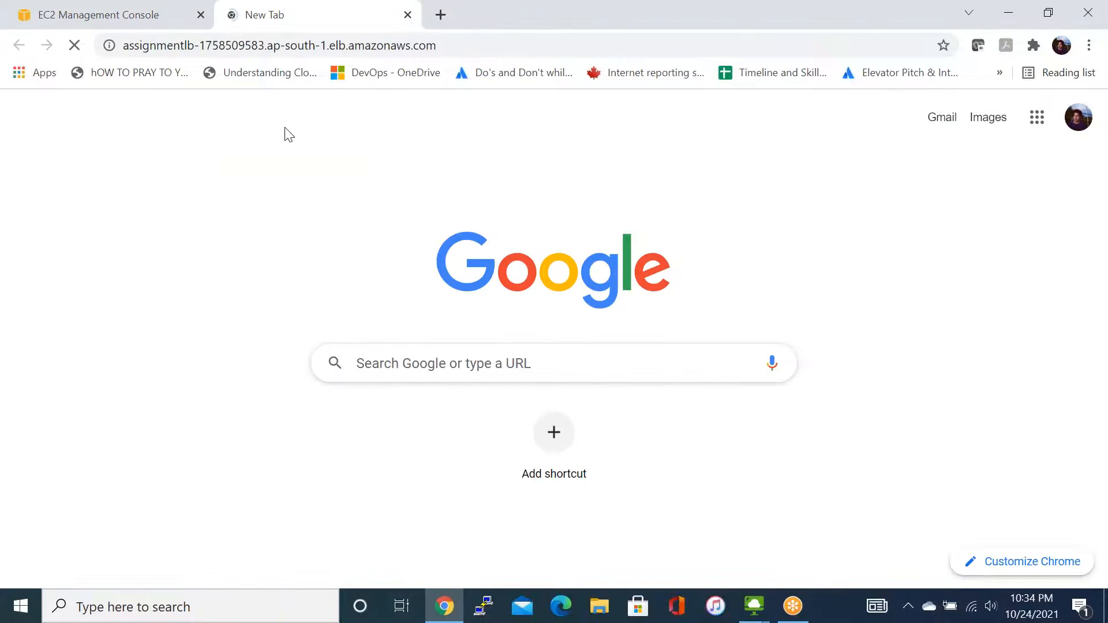
- Highlight the server message on the load balancer's web page and return to the EC2 console
triple_click(134, 110)
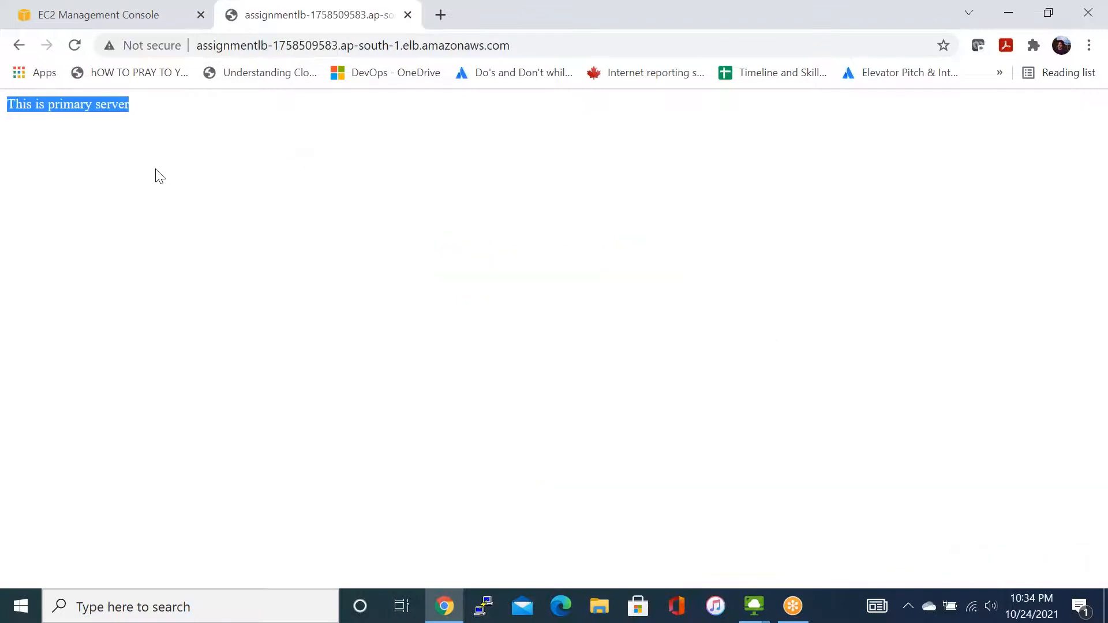
click(156, 170)
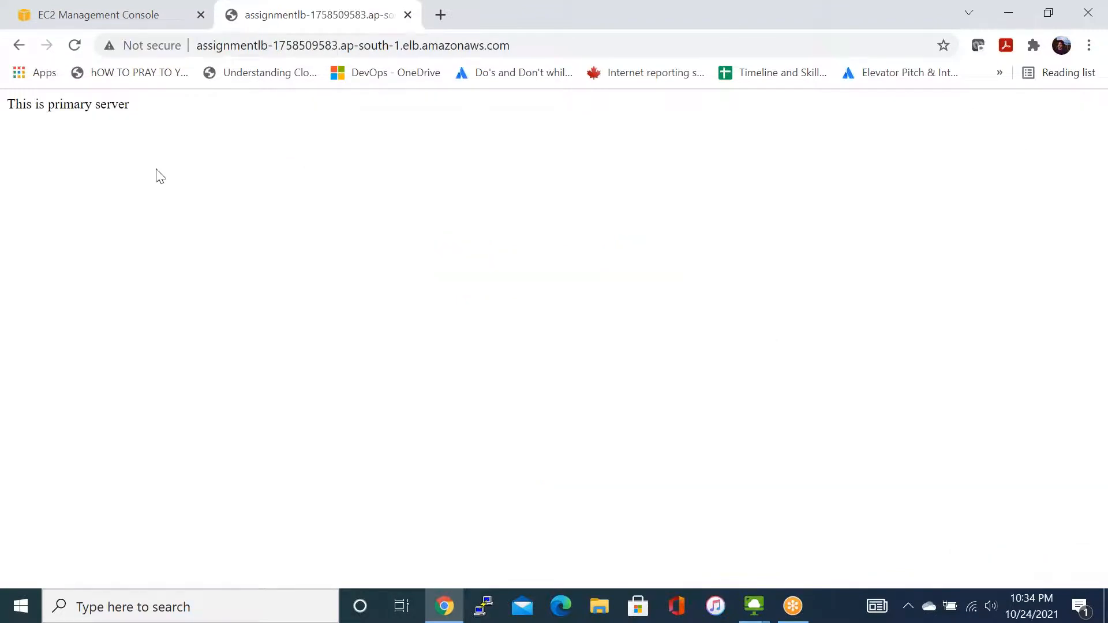
click(128, 21)
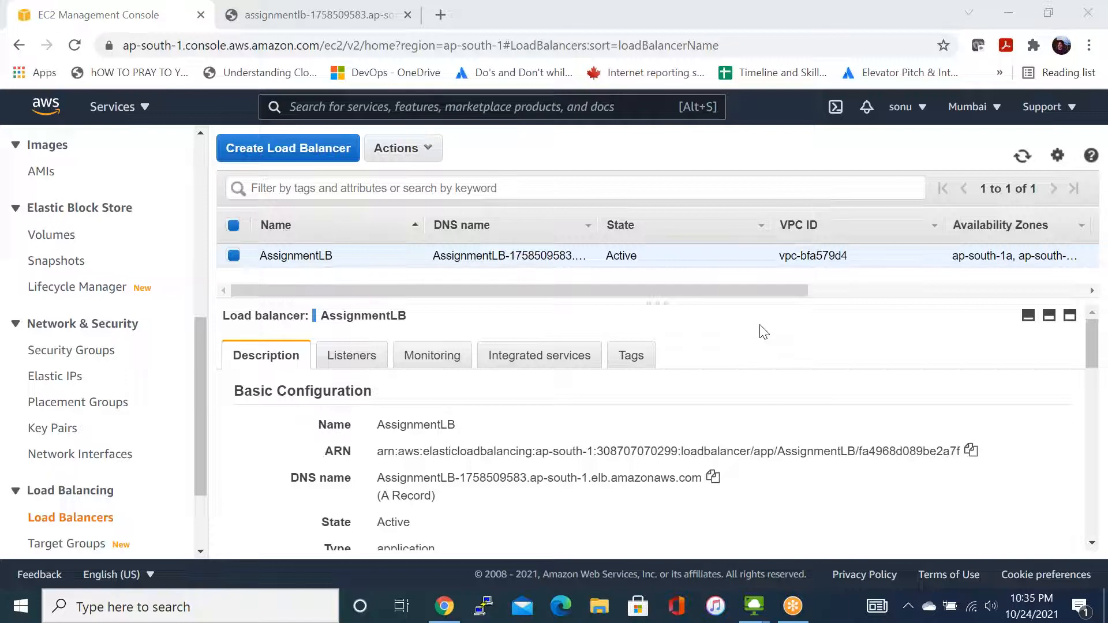
click(738, 292)
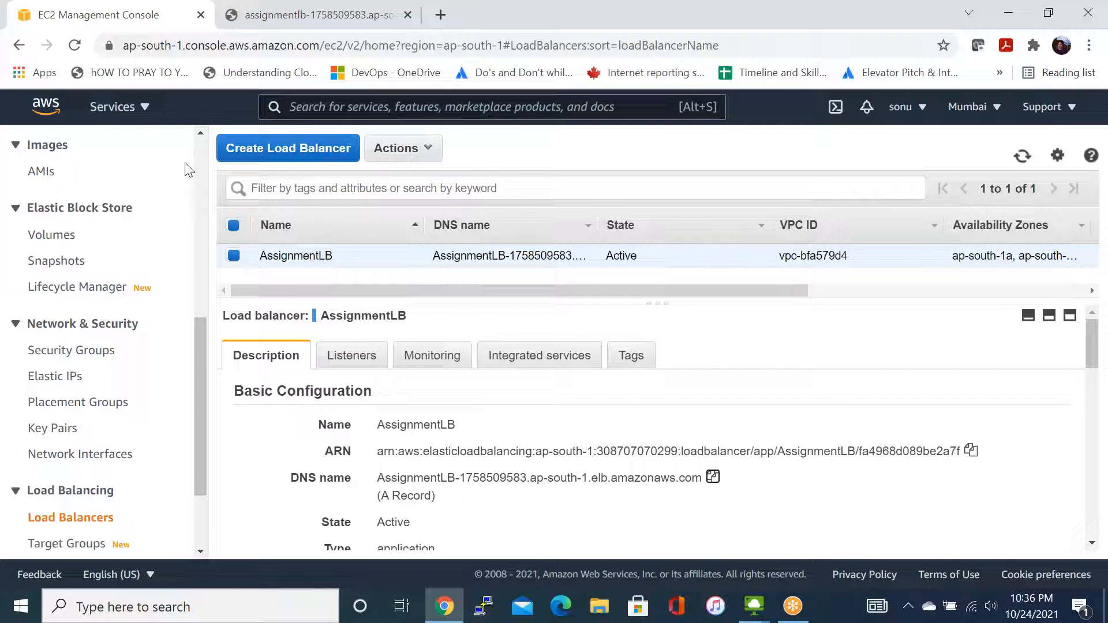
click(743, 356)
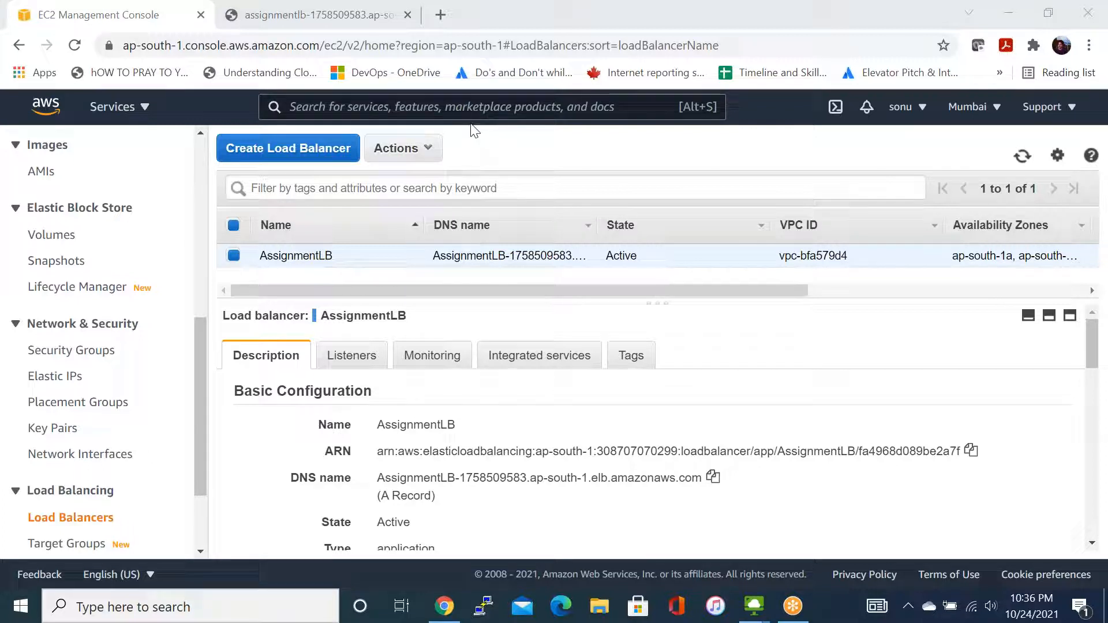
click(620, 168)
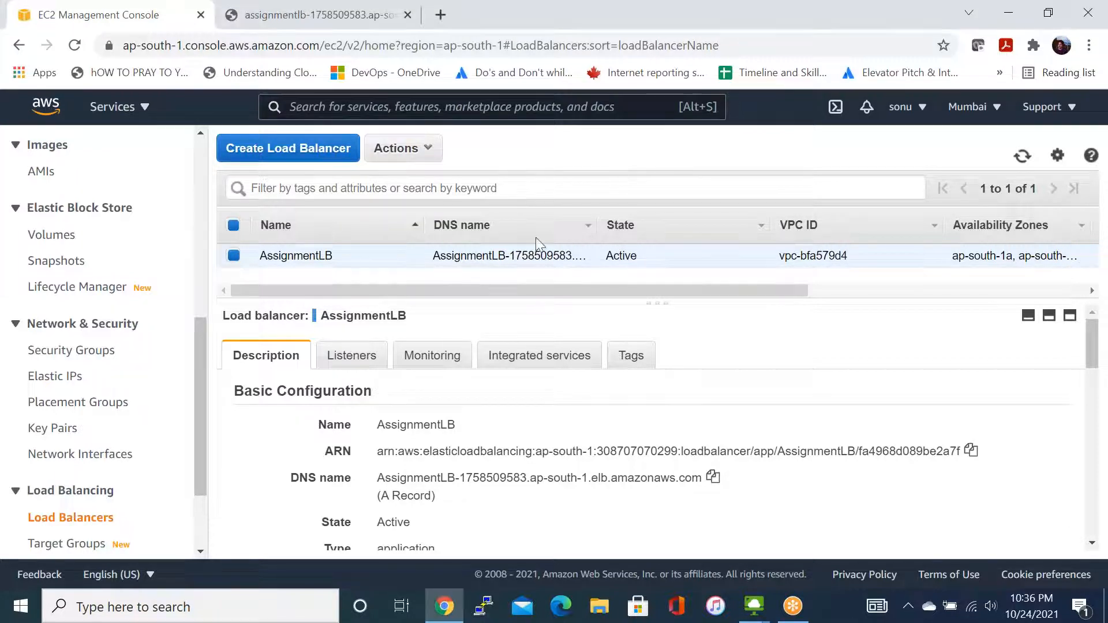
click(471, 125)
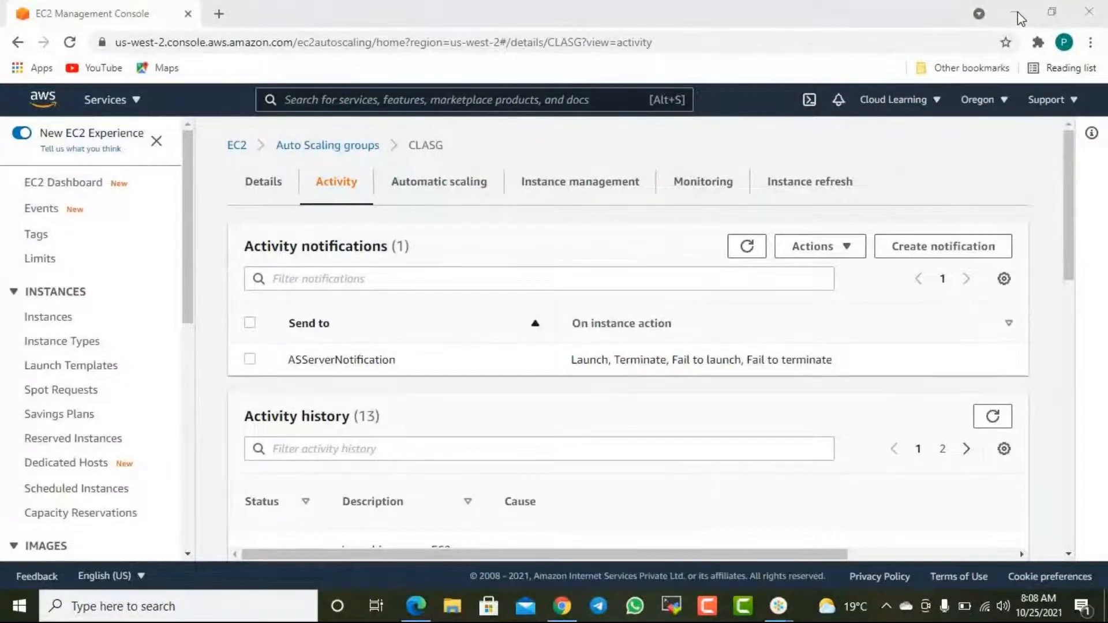
click(1017, 14)
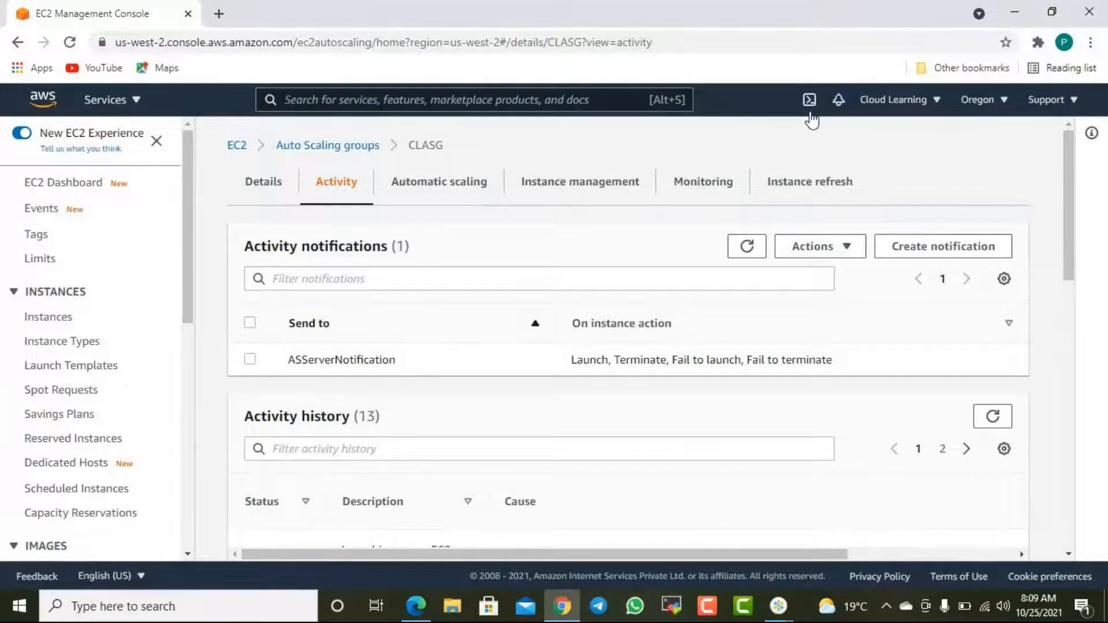
- Skim through the CLASG Auto Scaling group's activity notifications and activity history
scroll(571, 289, down, 2)
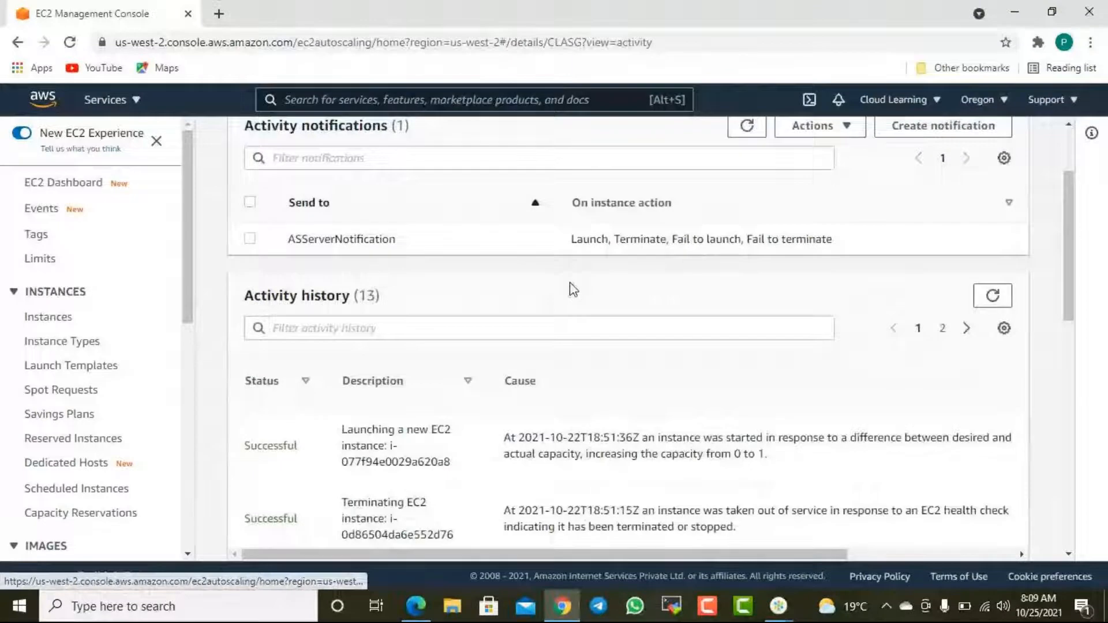
scroll(572, 289, down, 4)
scroll(585, 287, up, 6)
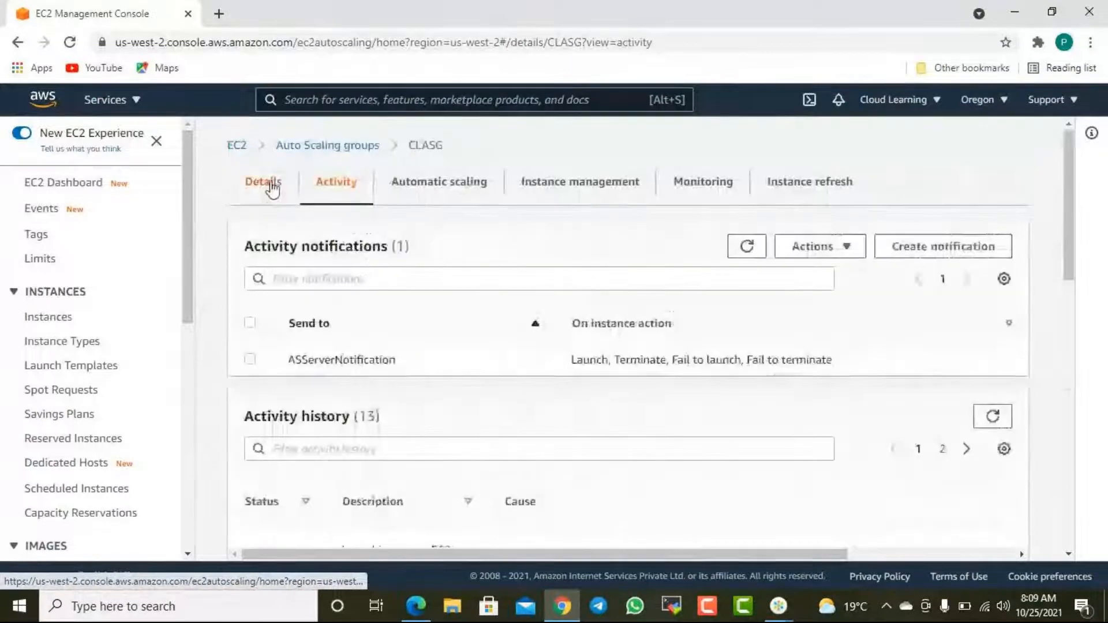
- Open the CLASG group's details, highlight its desired and minimum capacity values, and examine its launch configuration
click(271, 183)
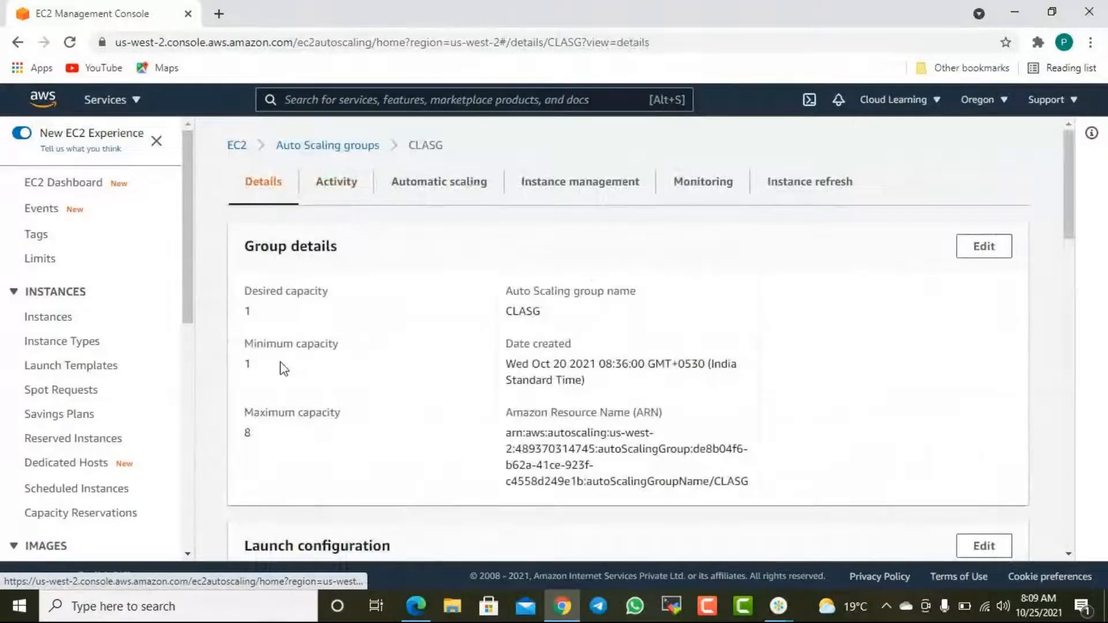
double_click(248, 363)
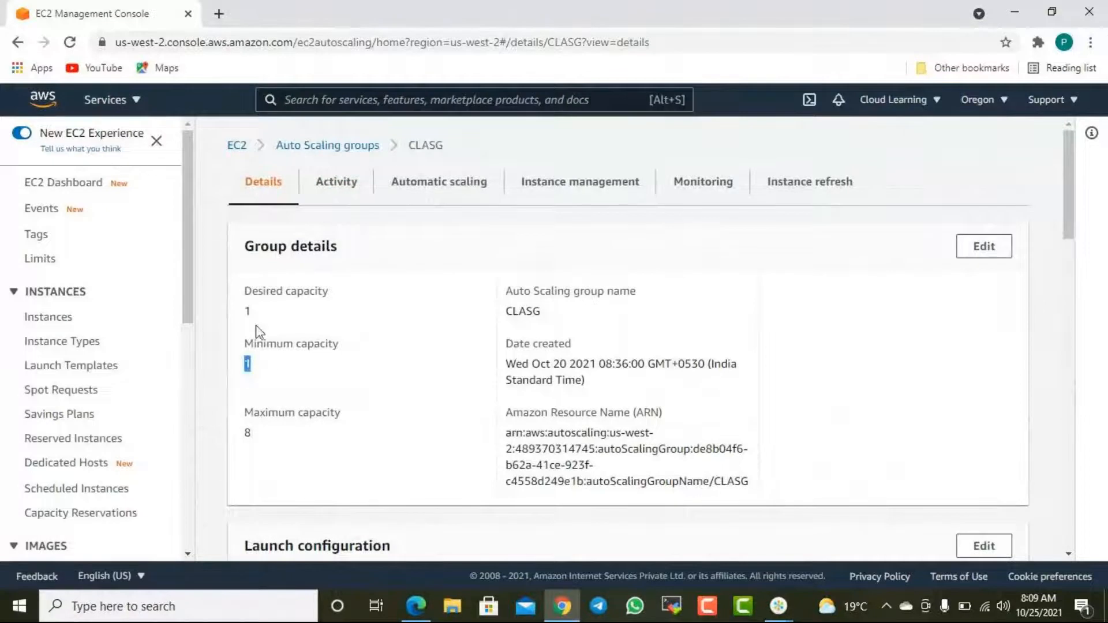
double_click(242, 313)
drag(243, 364, 261, 371)
drag(262, 314, 244, 311)
drag(247, 312, 266, 310)
shift+click(248, 364)
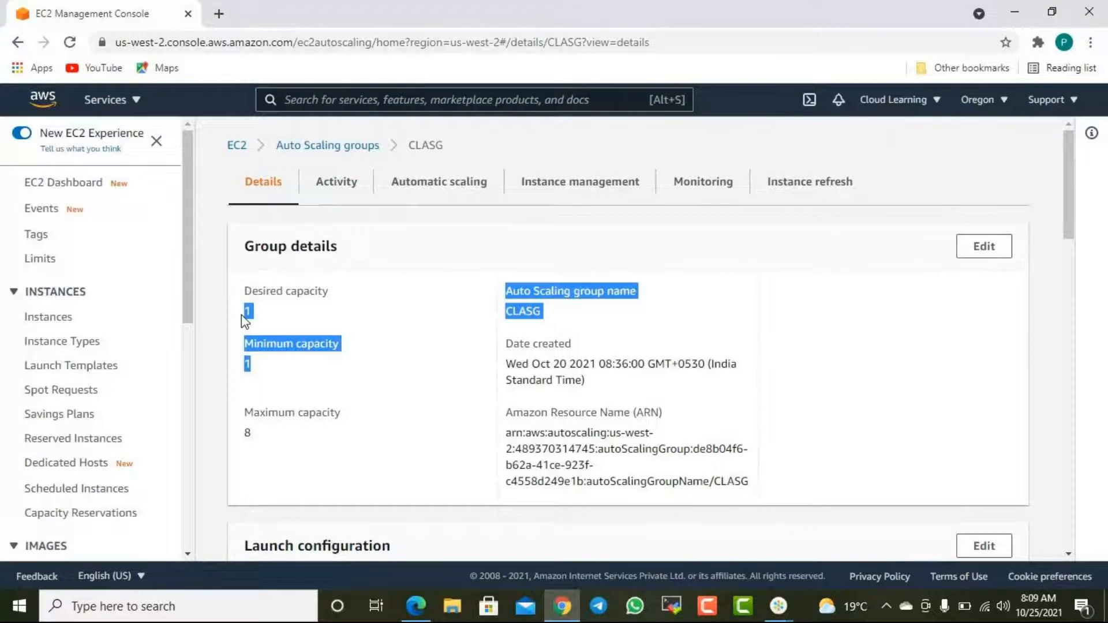
click(309, 360)
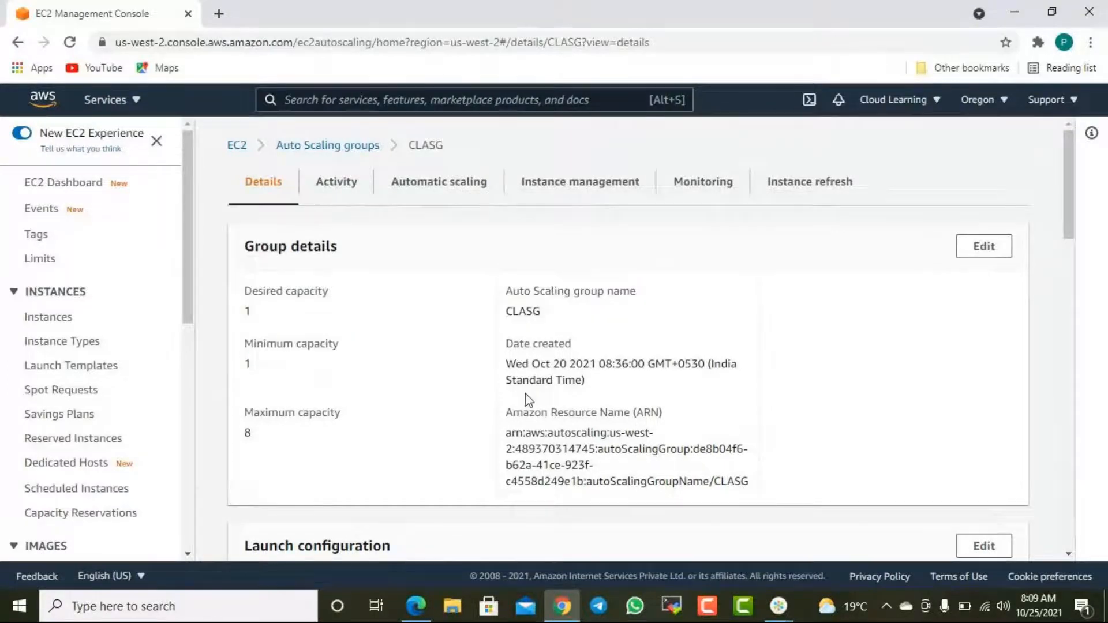
scroll(564, 399, down, 4)
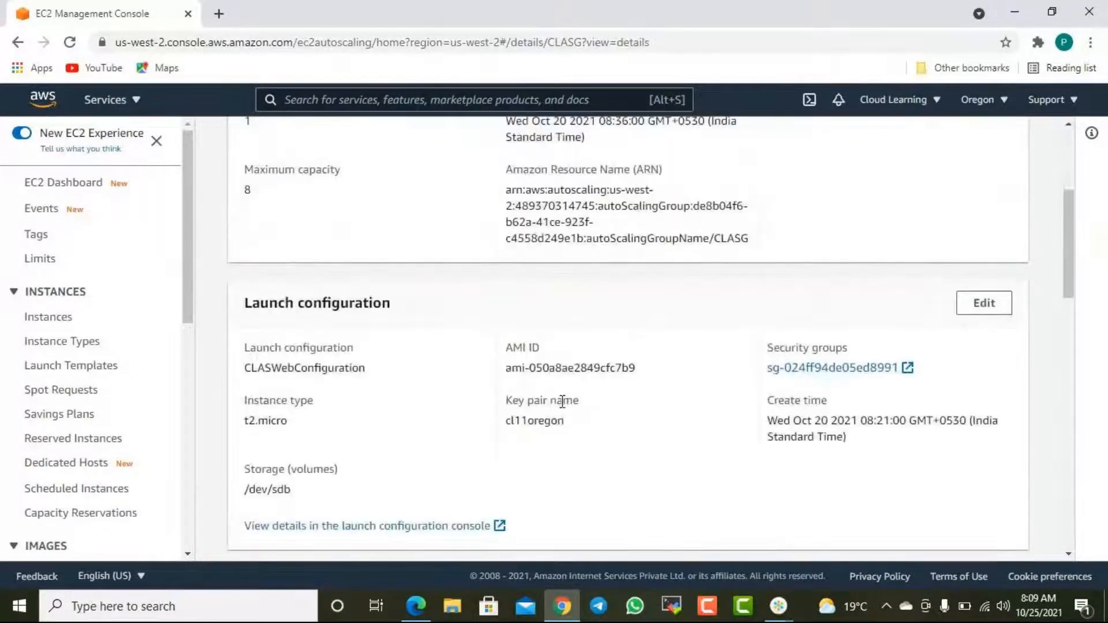
- Open the instances list and select the AutoScaling Web Server instance to view its summary
scroll(558, 403, up, 4)
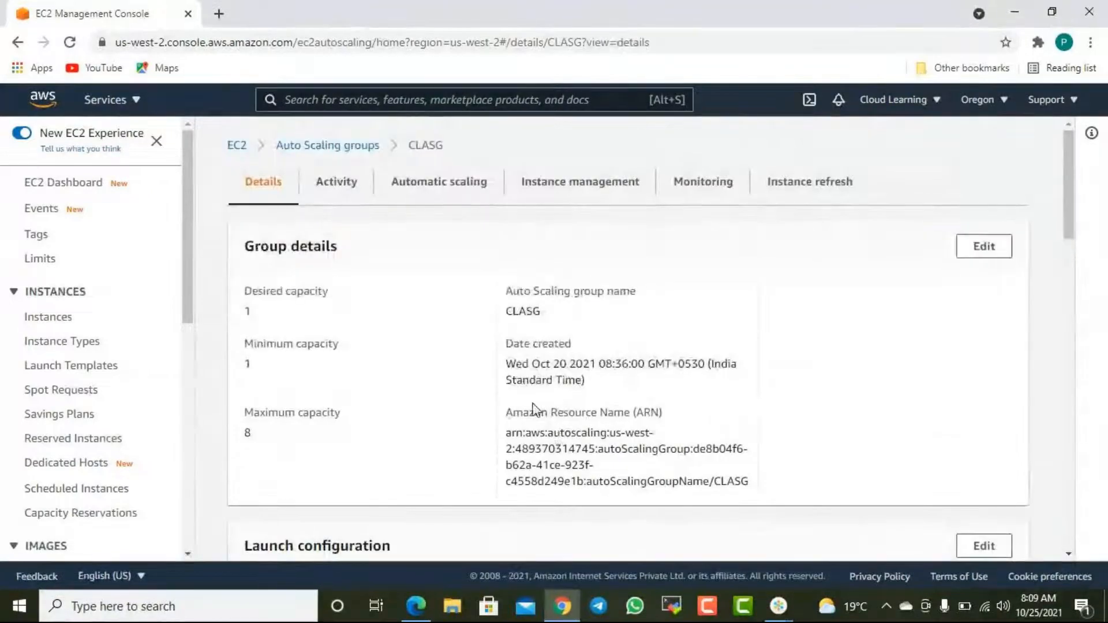
click(49, 318)
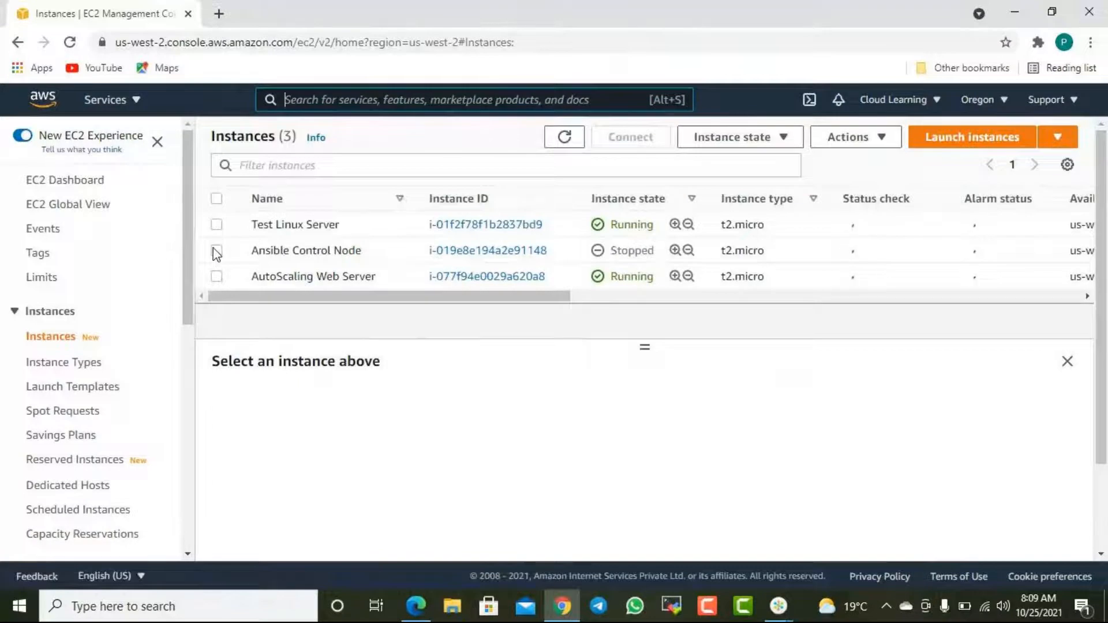
click(411, 279)
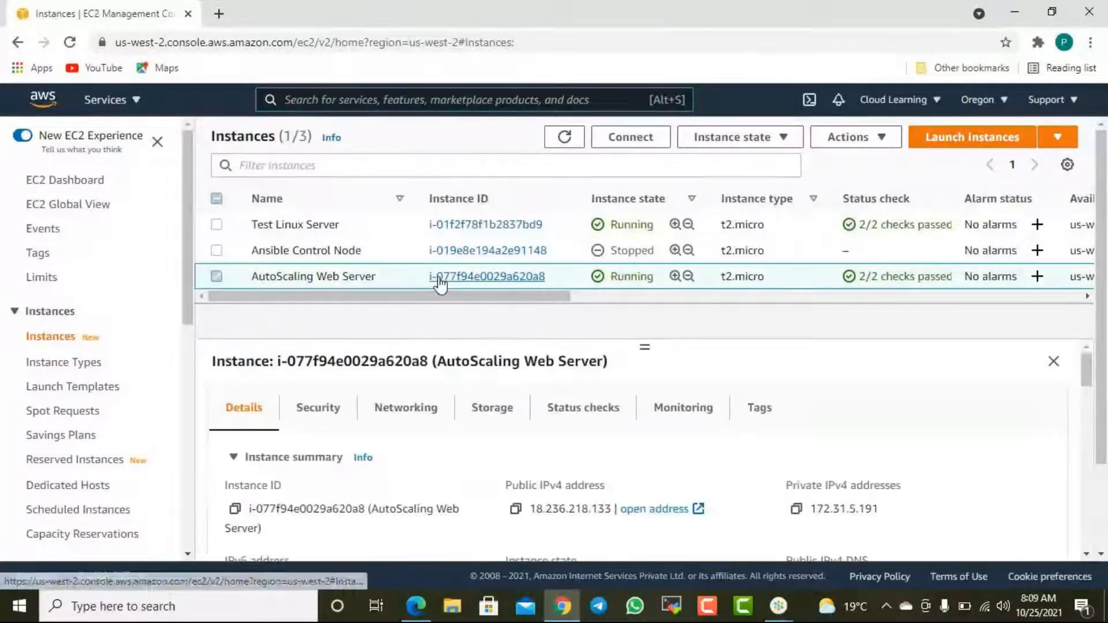
drag(546, 297, 446, 329)
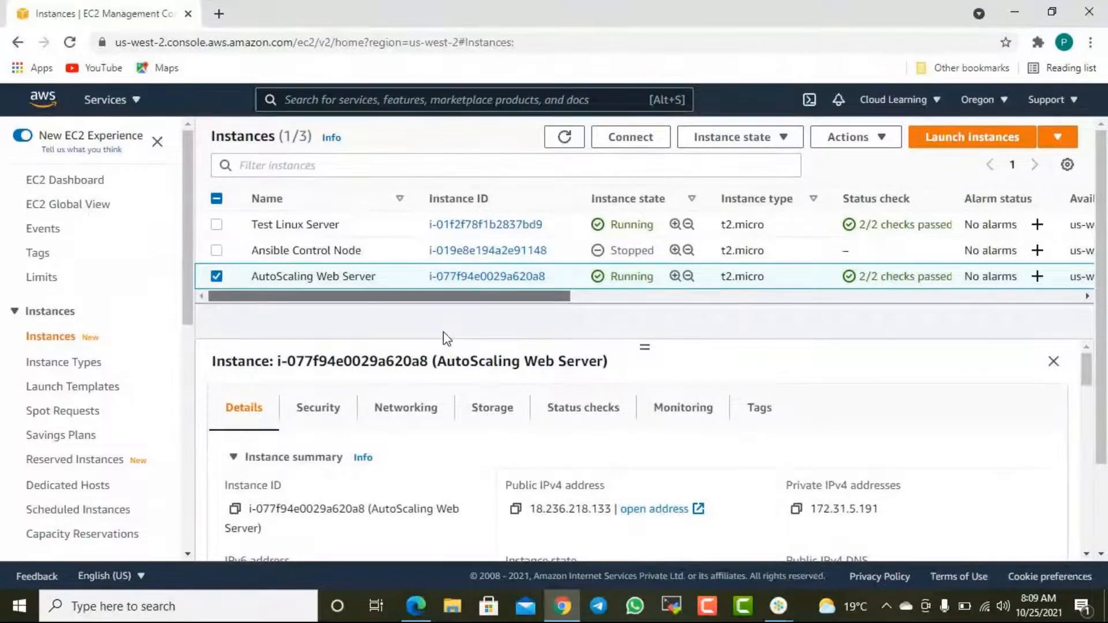
- Return to the Auto Scaling groups list, select CLASG and show its details
scroll(50, 499, down, 9)
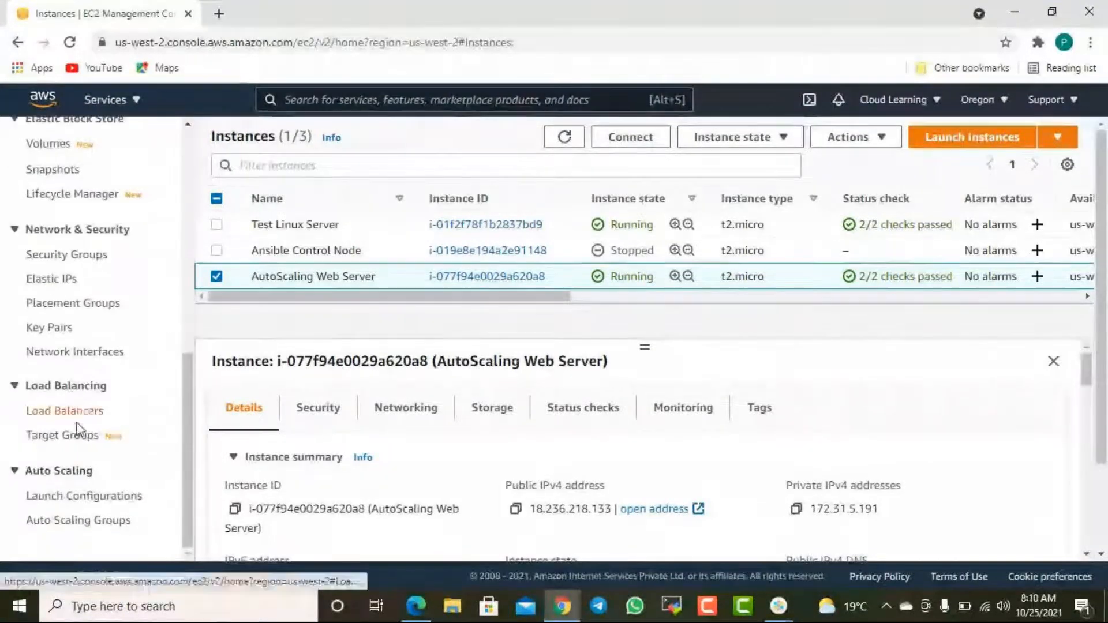
click(86, 520)
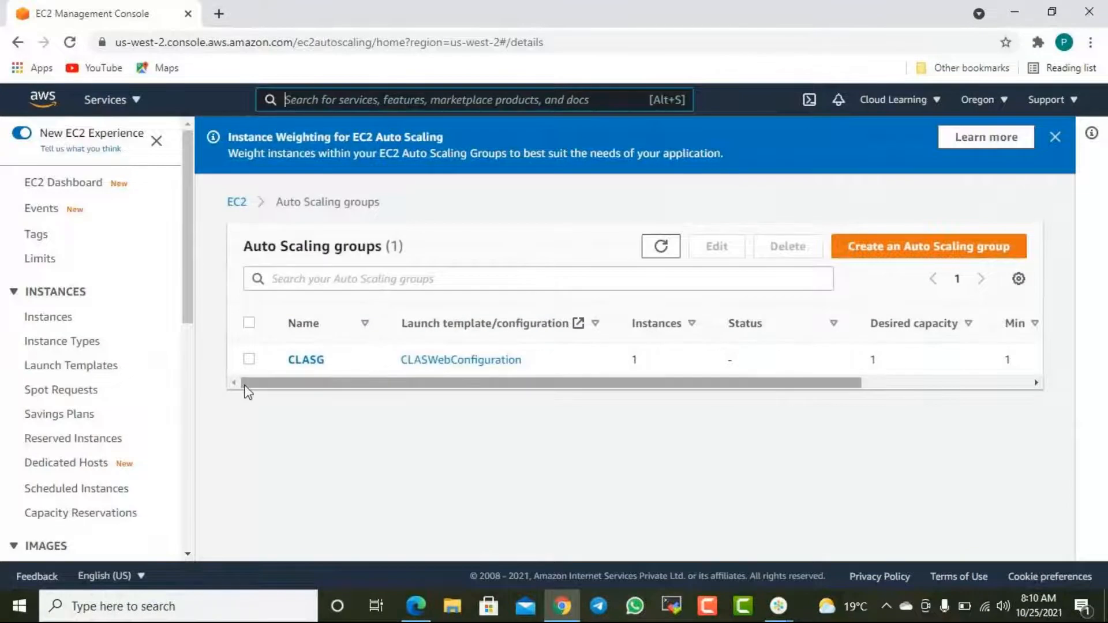
scroll(88, 398, down, 9)
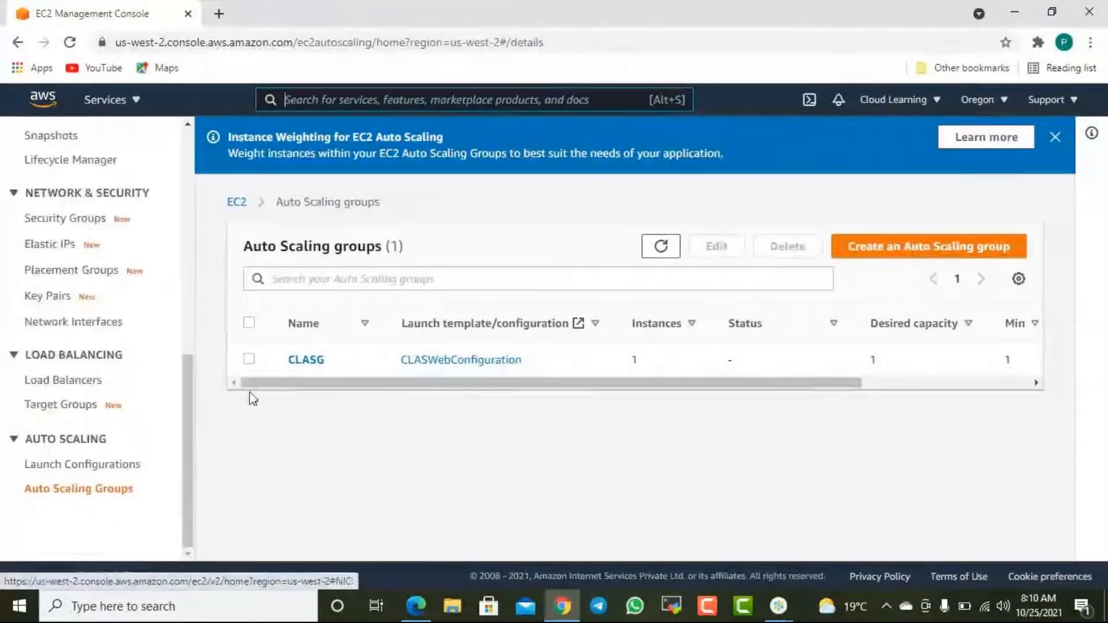
click(319, 355)
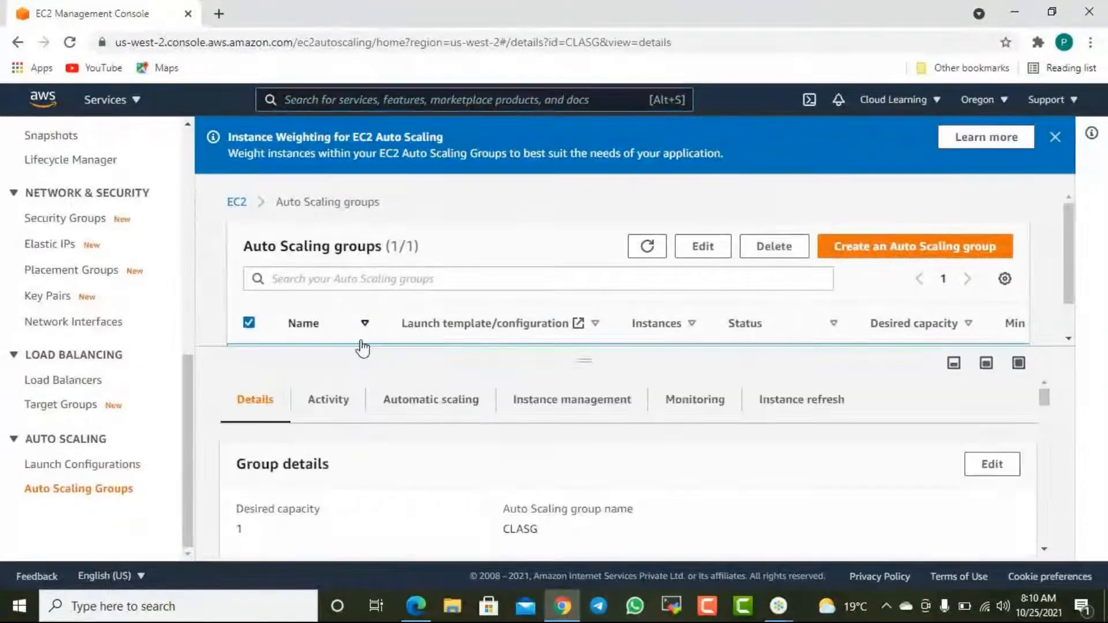
scroll(574, 468, down, 5)
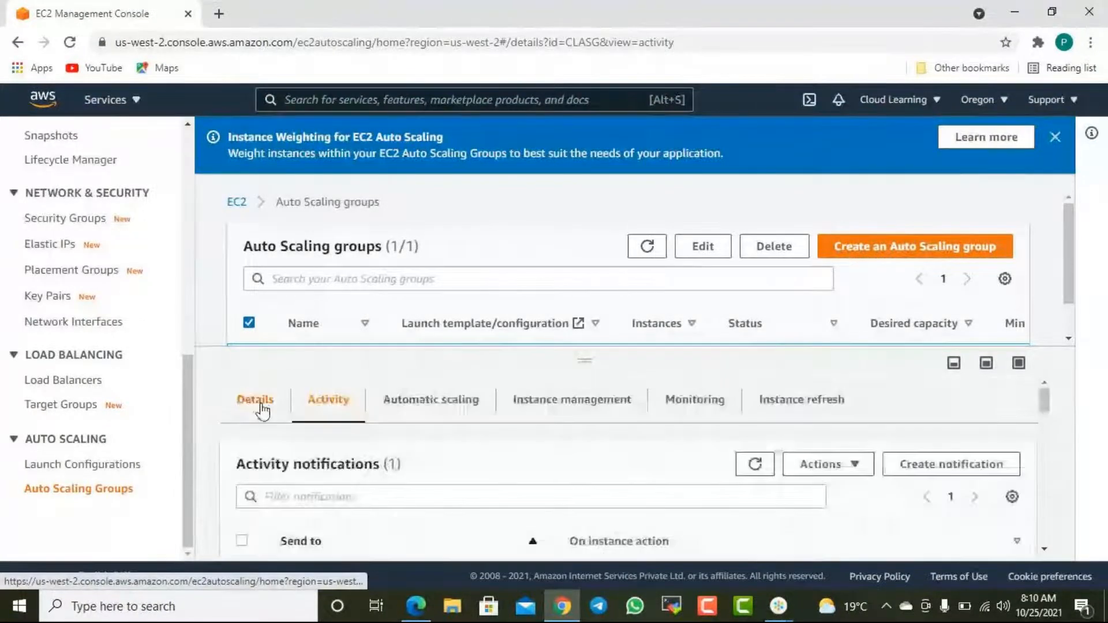
click(263, 409)
- Skim the CLASG group's details, including its tags, health checks, advanced configurations, load balancing and network settings
scroll(475, 411, down, 3)
scroll(473, 407, down, 10)
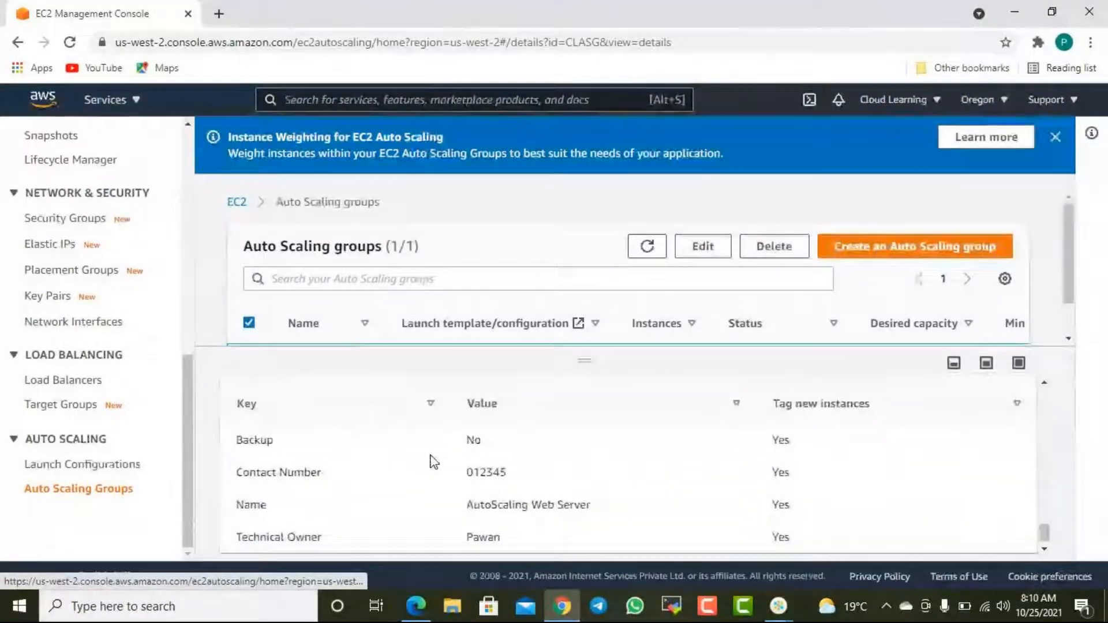
scroll(456, 466, up, 3)
scroll(470, 470, up, 4)
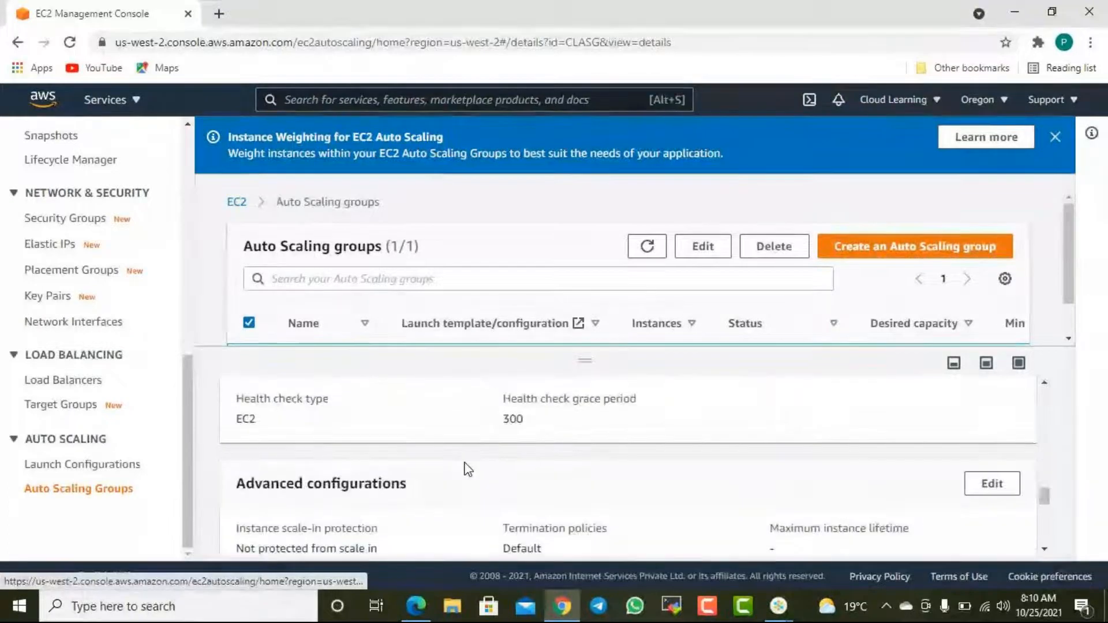
scroll(466, 466, up, 3)
scroll(465, 465, up, 1)
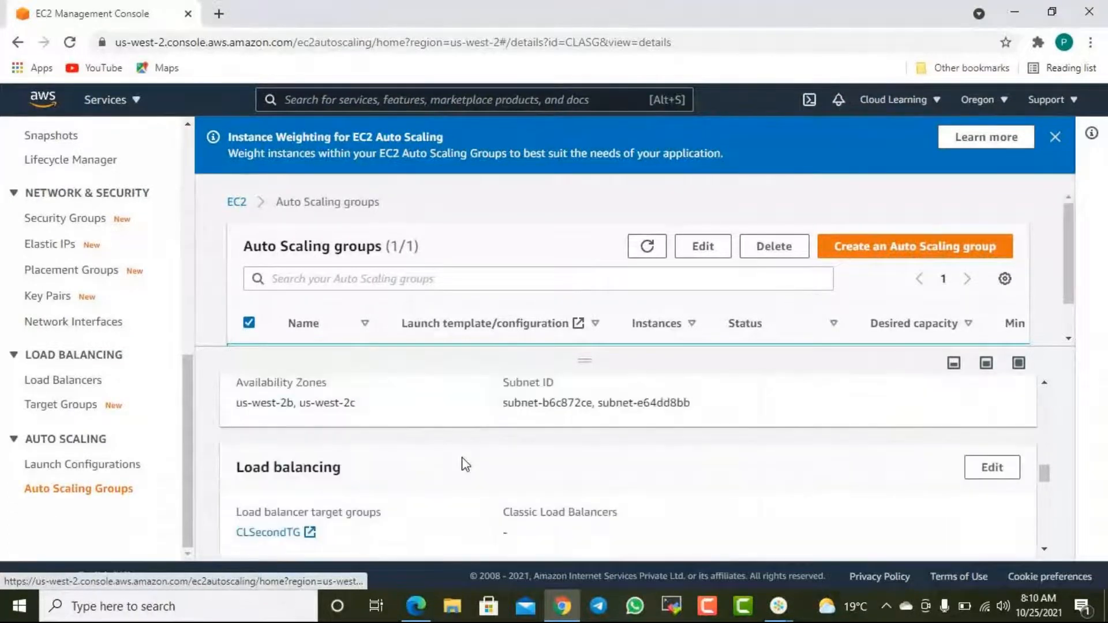
scroll(466, 463, up, 5)
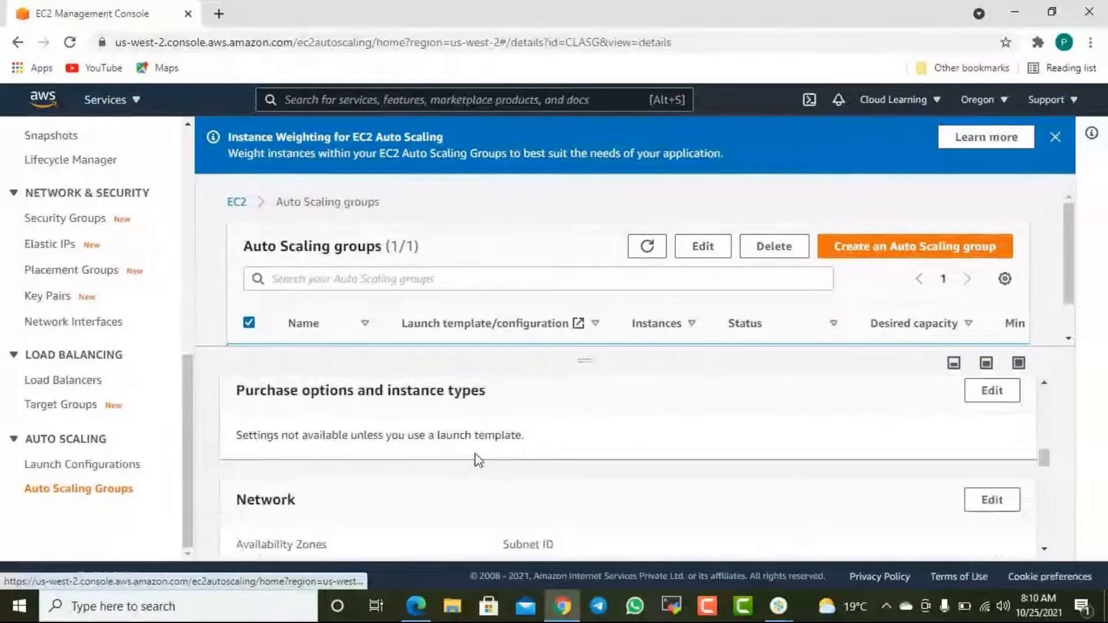
scroll(476, 450, up, 6)
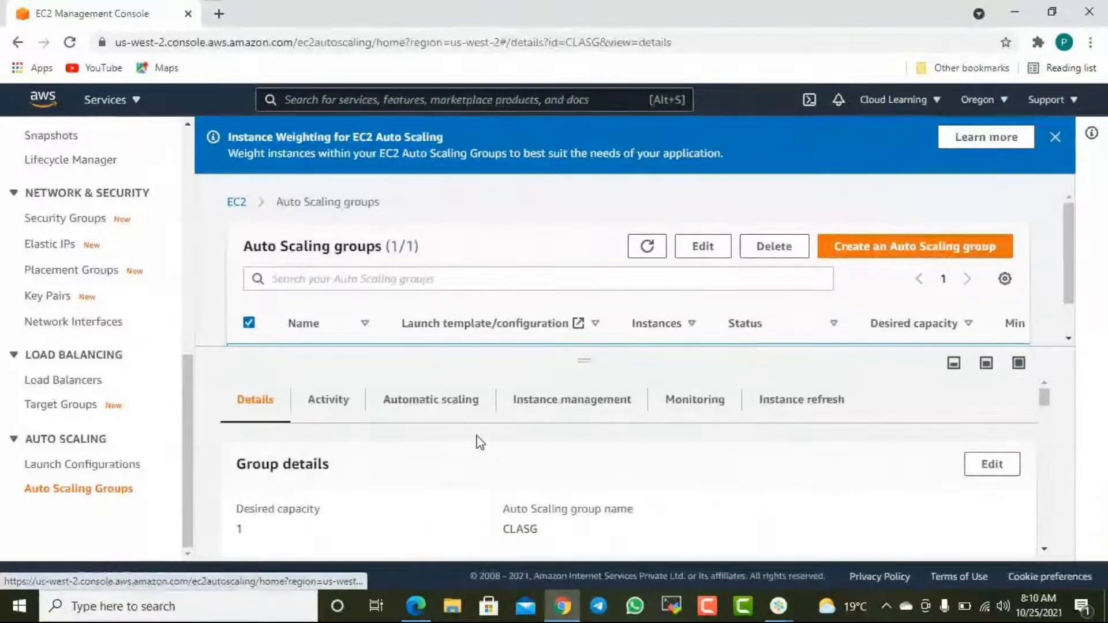
- Examine the desired, minimum and maximum capacity values in the CLASG group details
scroll(465, 453, down, 3)
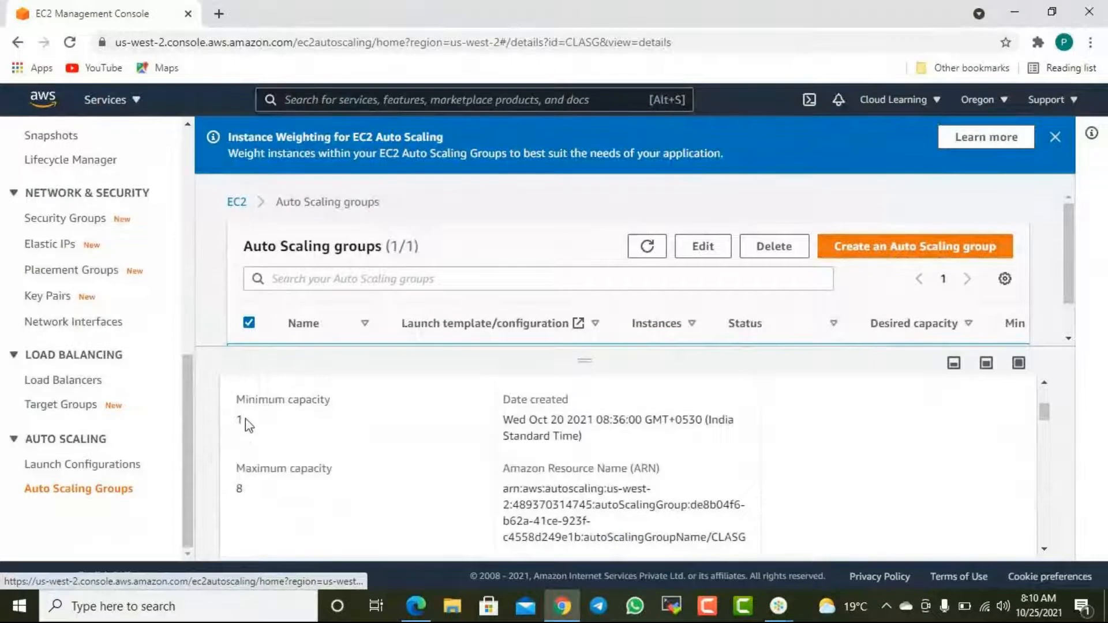
scroll(309, 425, up, 3)
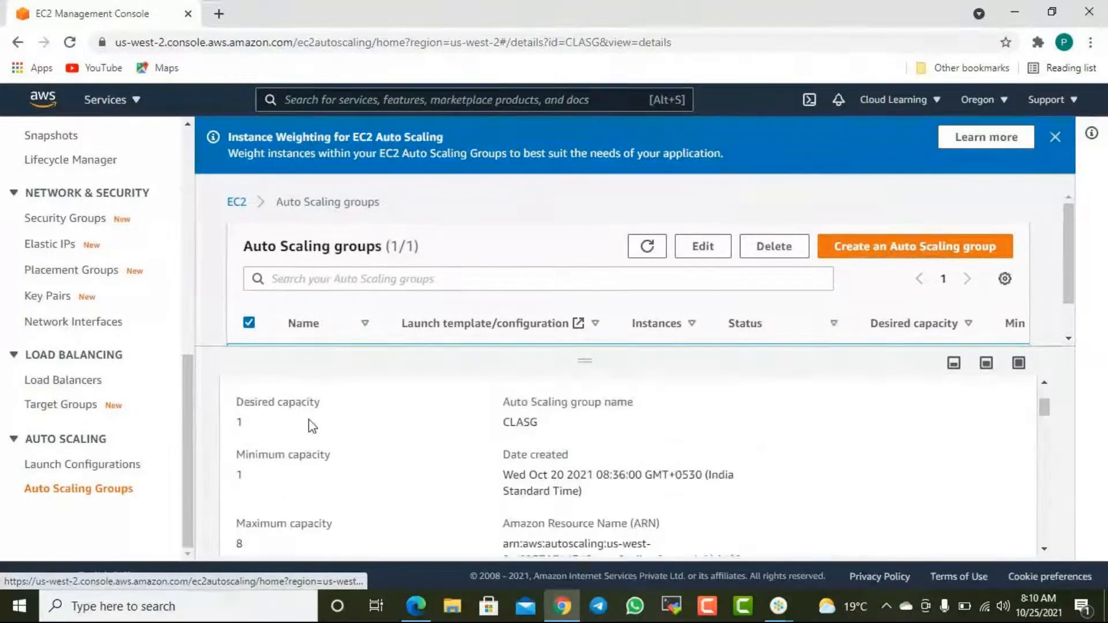
scroll(300, 468, down, 3)
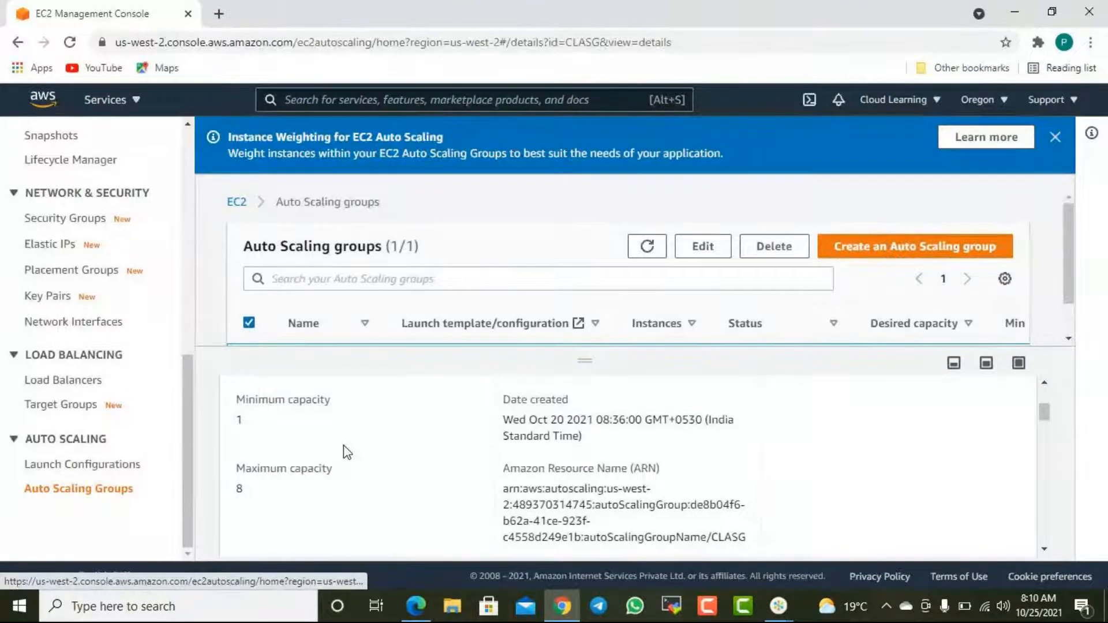
scroll(343, 444, up, 3)
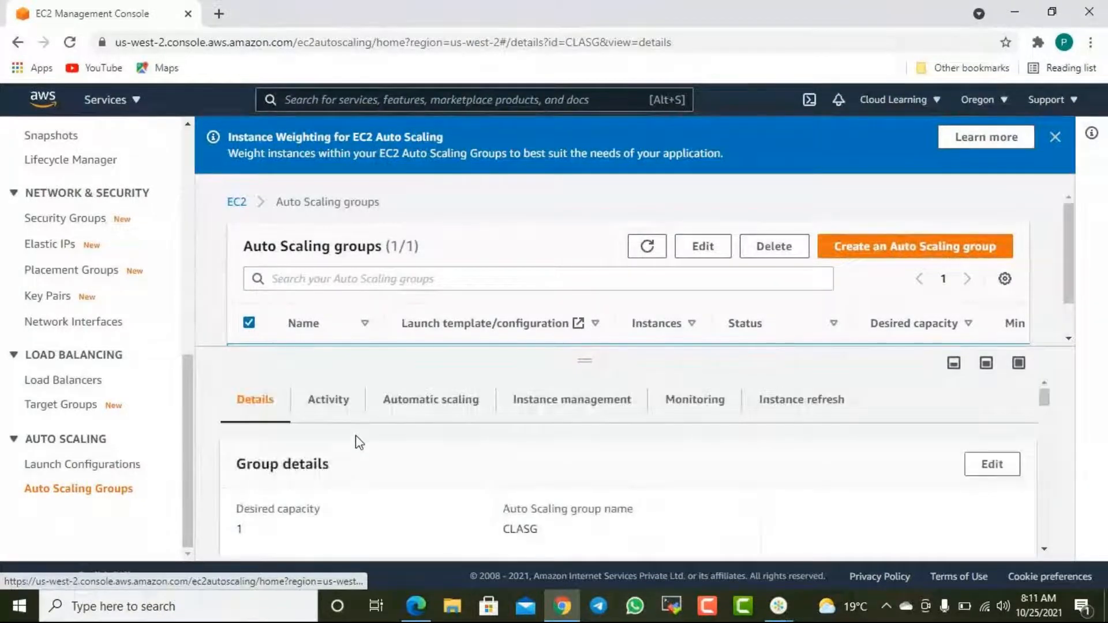
scroll(359, 443, down, 1)
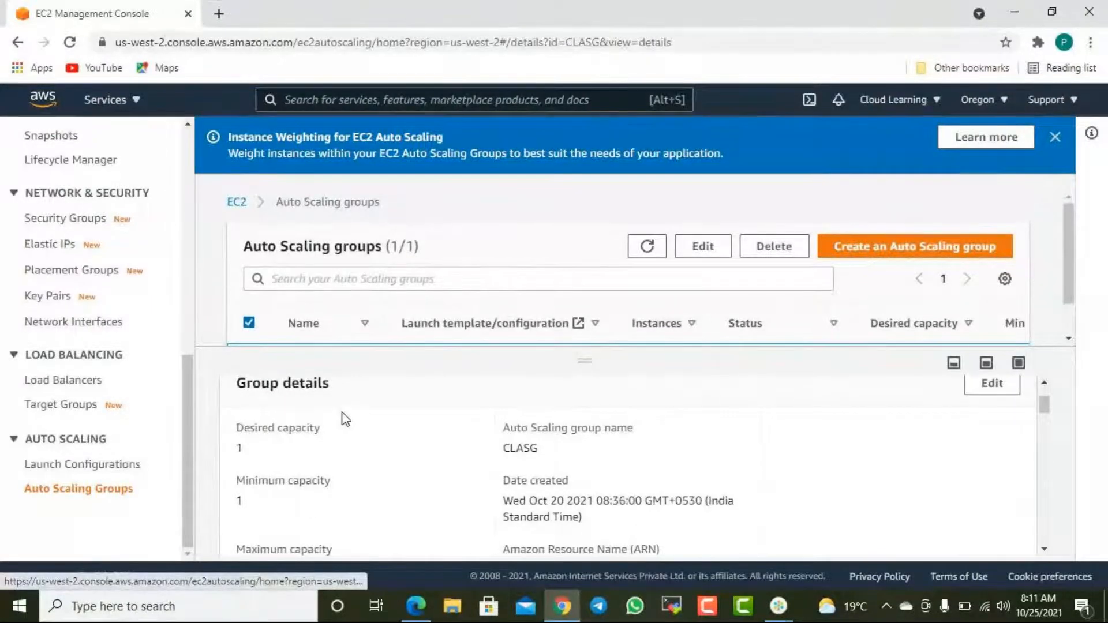
scroll(343, 420, up, 1)
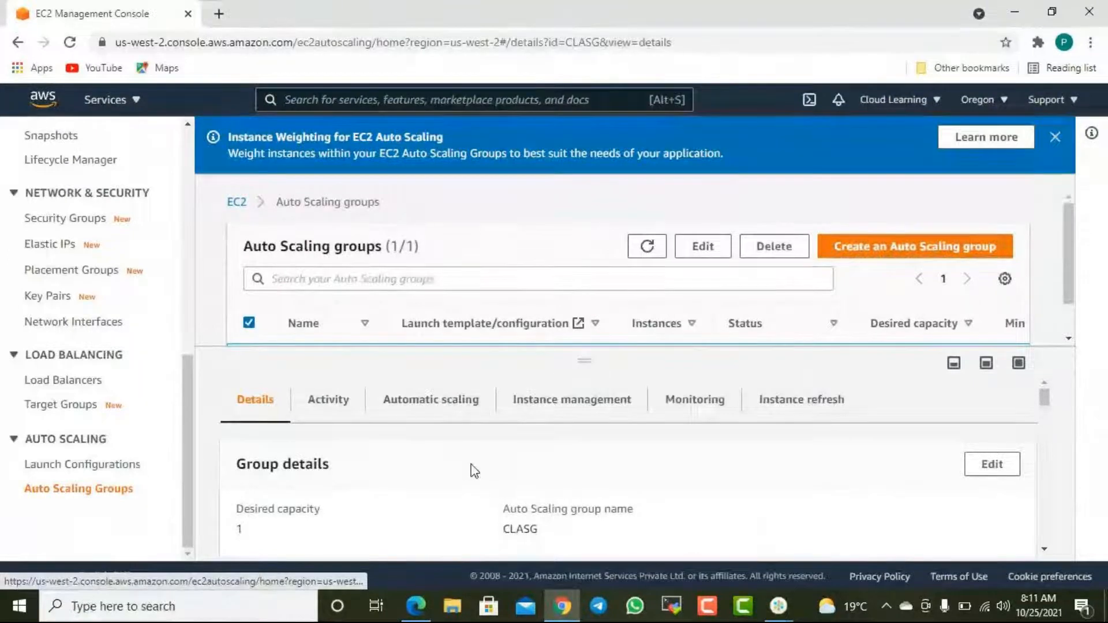
scroll(471, 466, down, 5)
scroll(472, 466, up, 5)
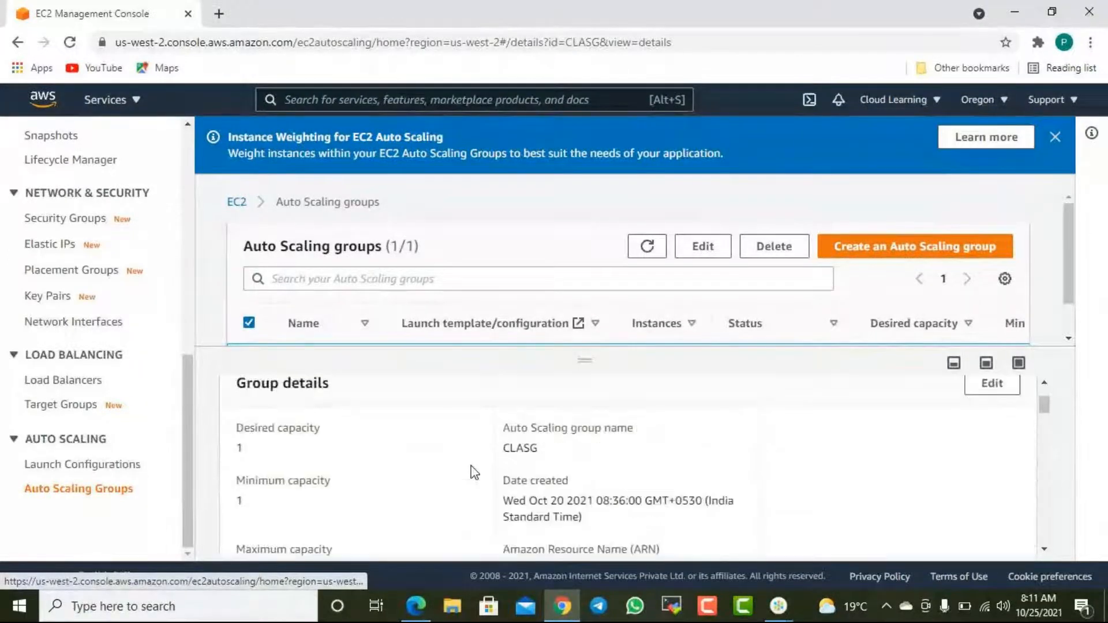
- Point out the desired and minimum capacity values, and briefly open the group details for editing without saving changes
double_click(258, 450)
click(258, 501)
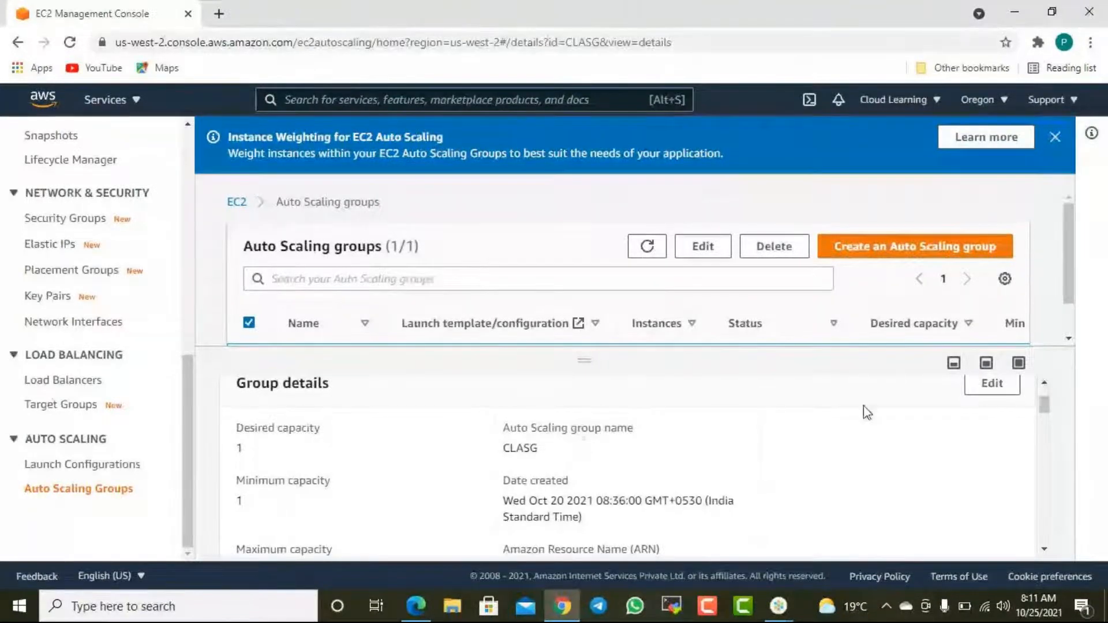
click(984, 386)
click(666, 490)
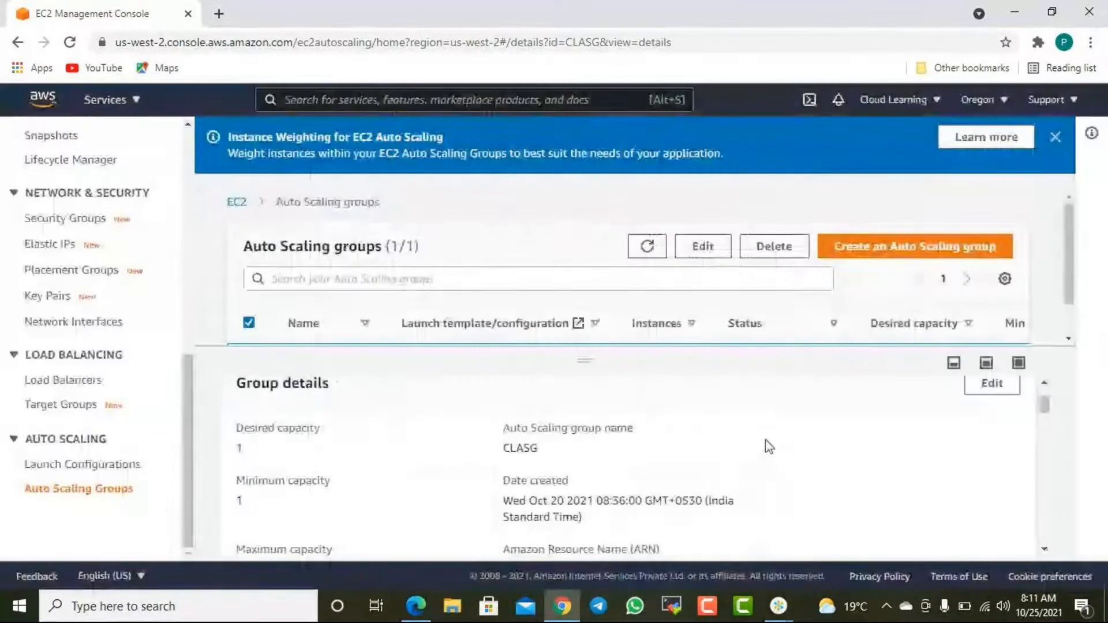
- Find the advanced configurations in the CLASG details and highlight the instance scale-in protection value
scroll(777, 447, down, 5)
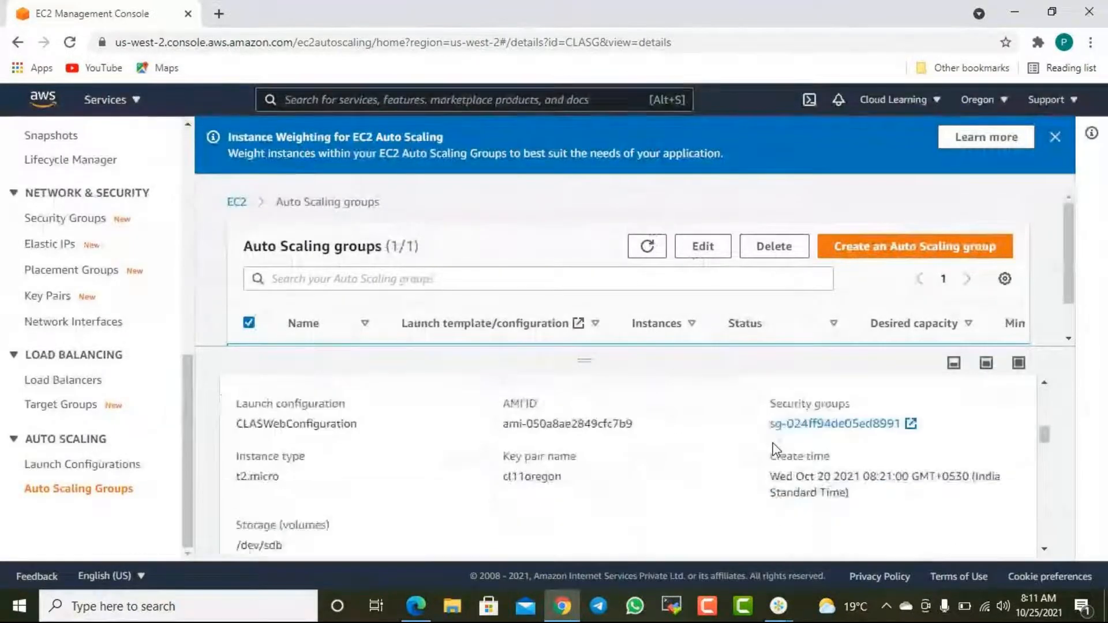
scroll(776, 458, down, 3)
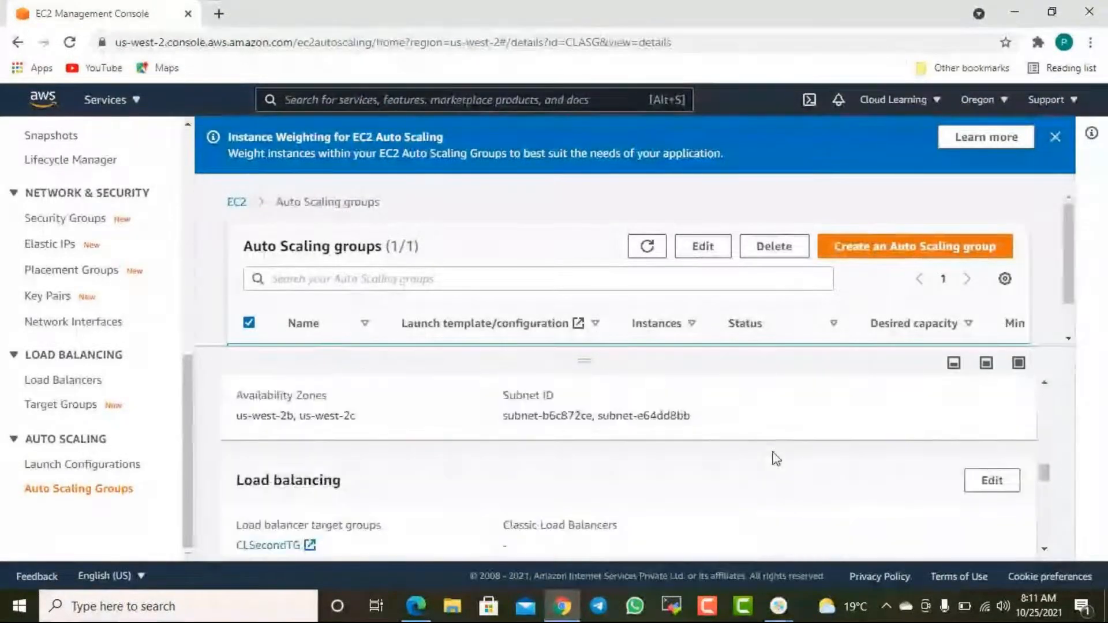
scroll(776, 459, down, 4)
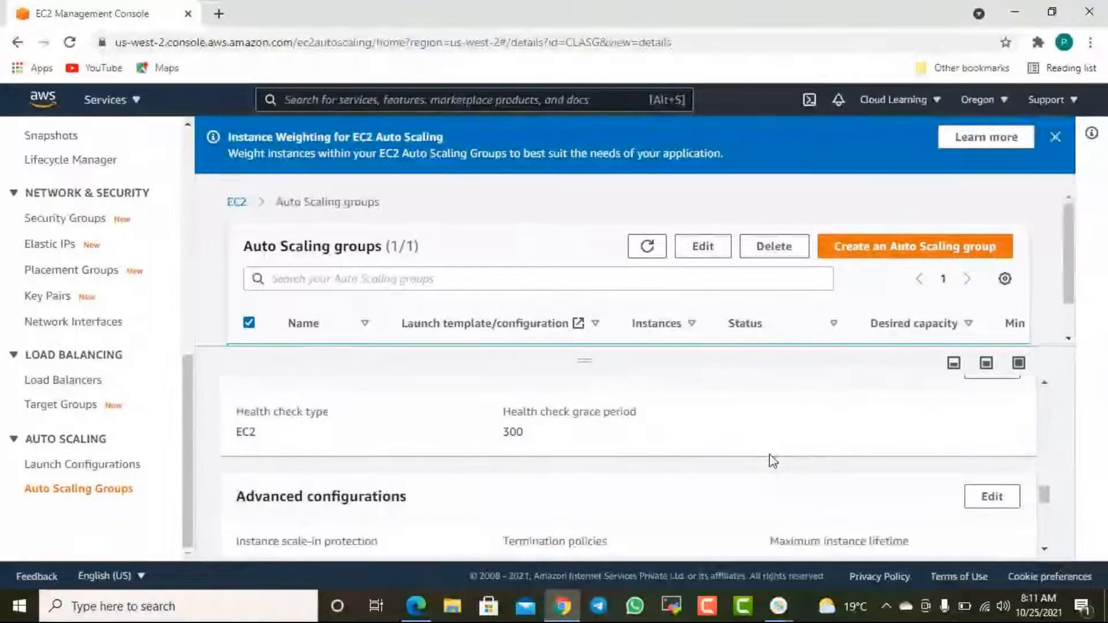
scroll(773, 455, down, 3)
scroll(770, 462, up, 2)
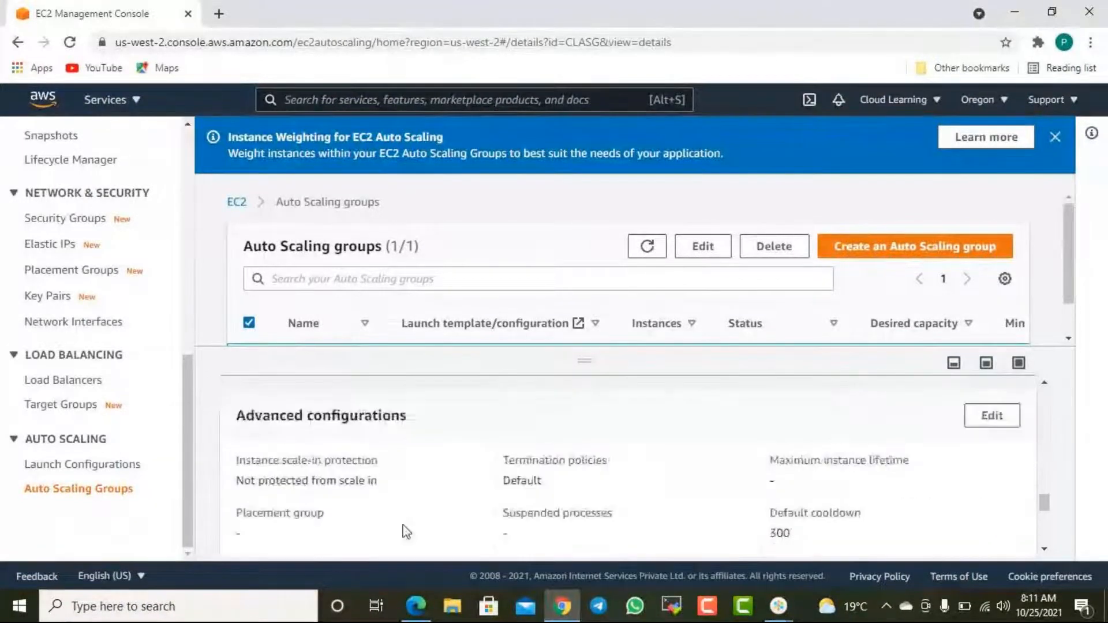
drag(251, 481, 357, 489)
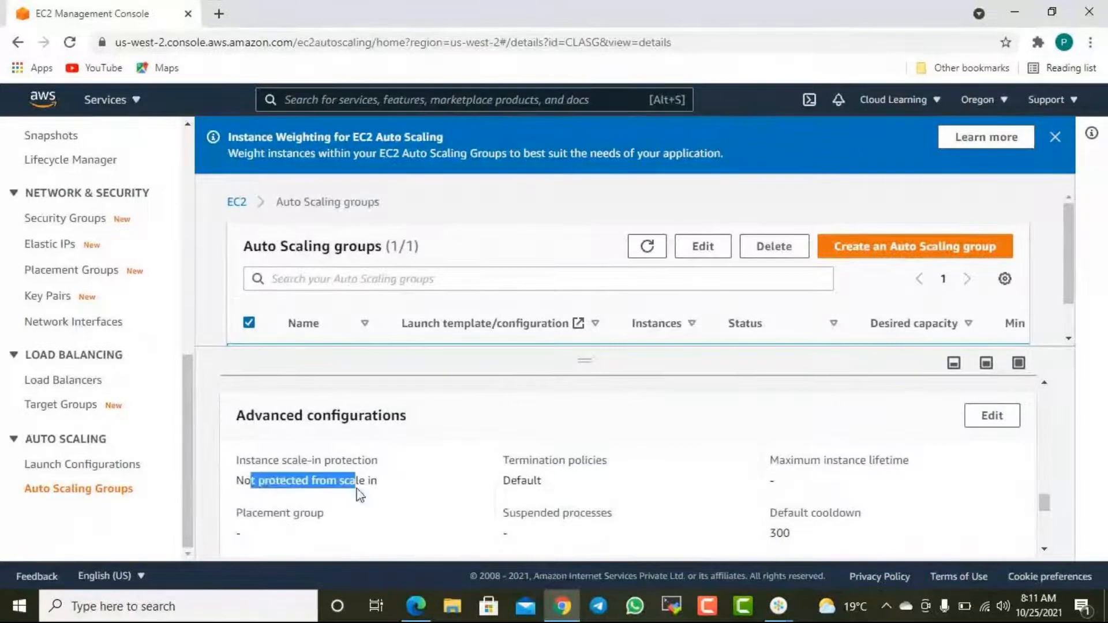
- Open CLASG's advanced configurations for editing, review the termination policies and default cooldown, and cancel without changes
click(968, 417)
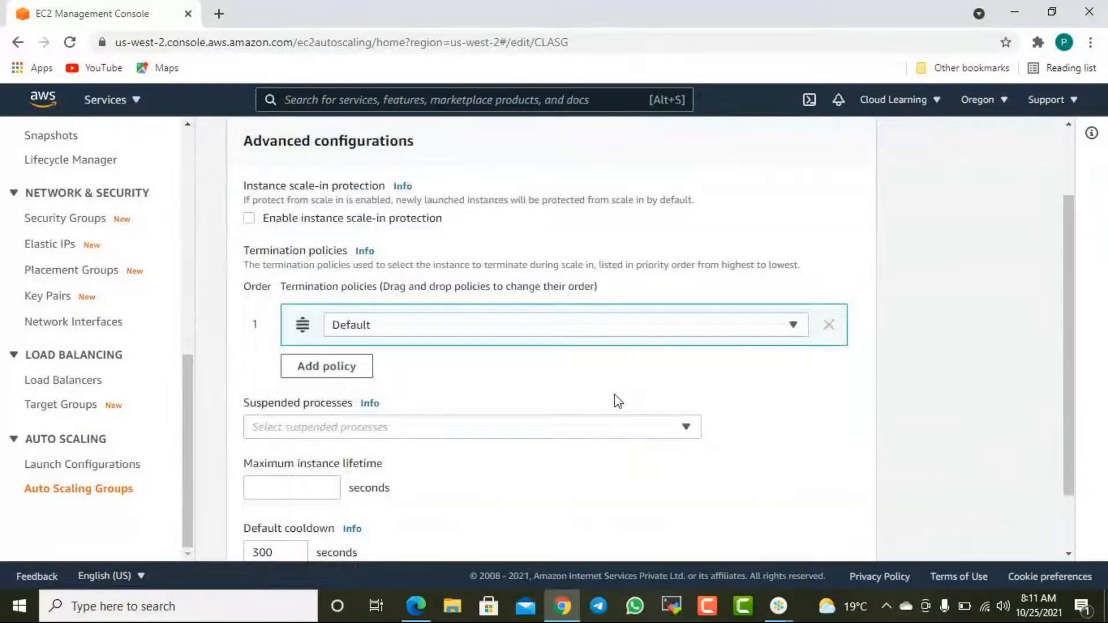
scroll(618, 401, down, 2)
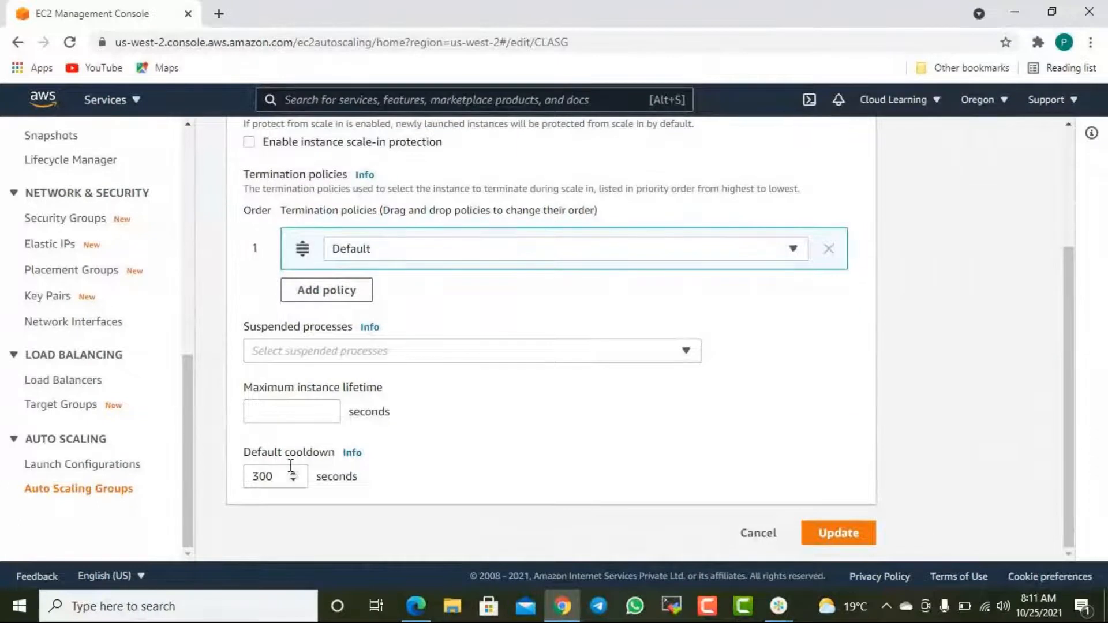
scroll(361, 451, up, 3)
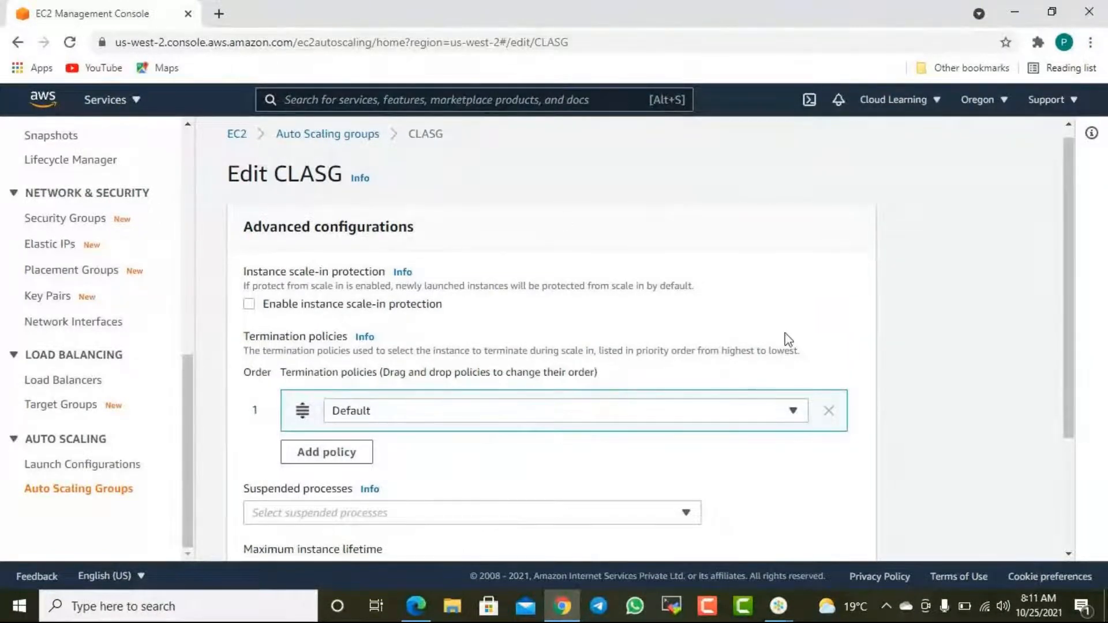
scroll(848, 408, down, 3)
click(756, 532)
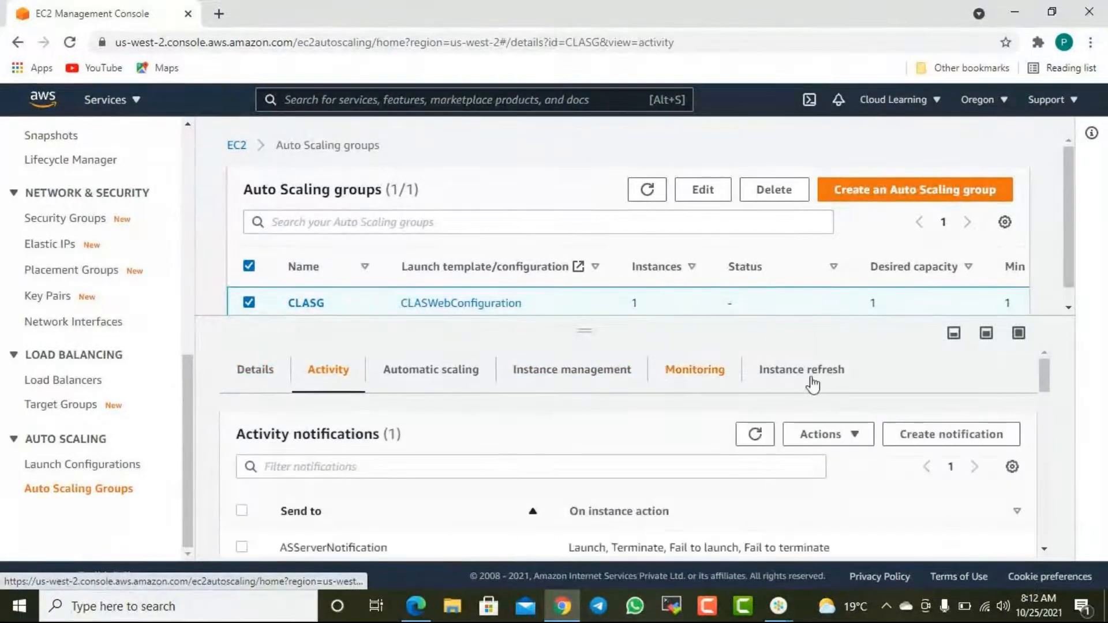
- Go to the earliest launch entry in CLASG's activity history and highlight its capacity change
scroll(1035, 452, down, 3)
scroll(1034, 451, down, 10)
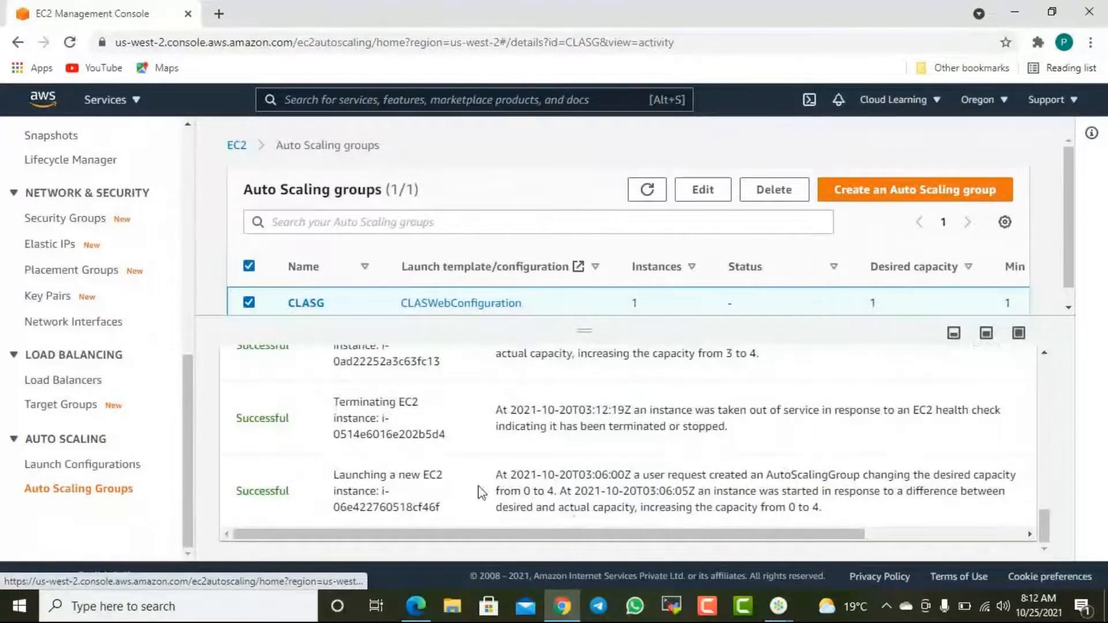
drag(823, 508, 762, 509)
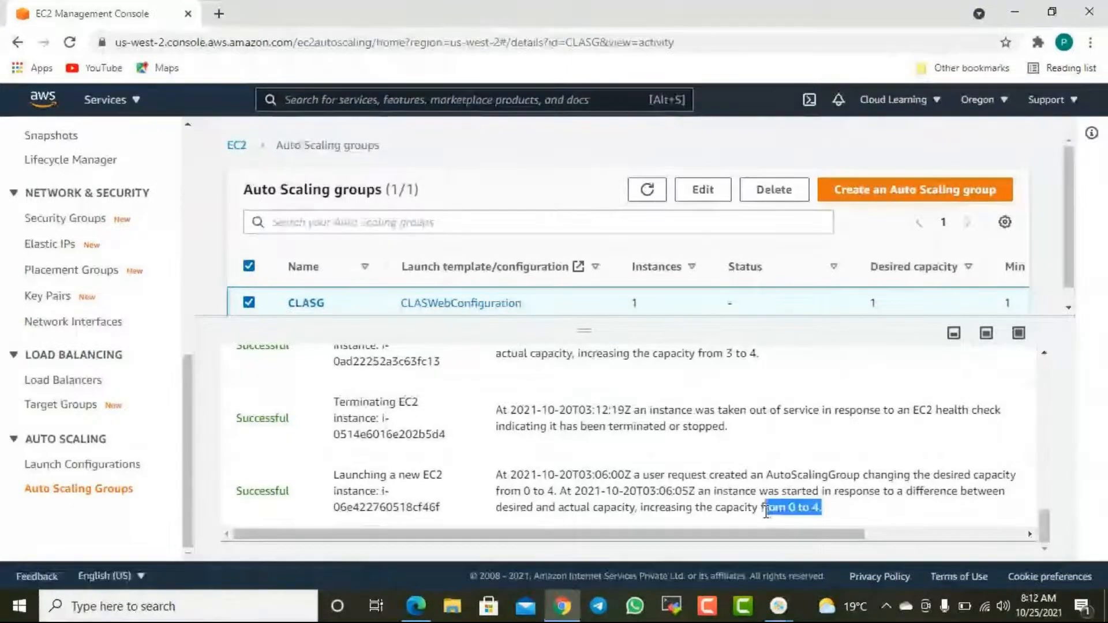
click(750, 511)
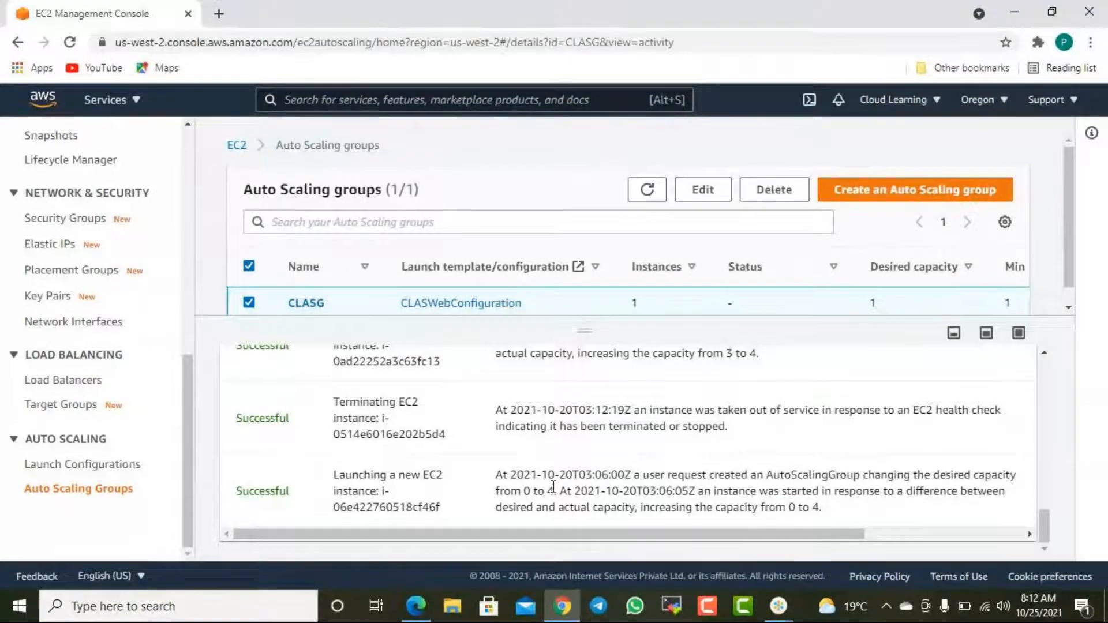
- Highlight the date, launch description, cause and capacity change in the earliest launch entry of CLASG's activity history
drag(565, 474, 611, 475)
drag(546, 491, 516, 475)
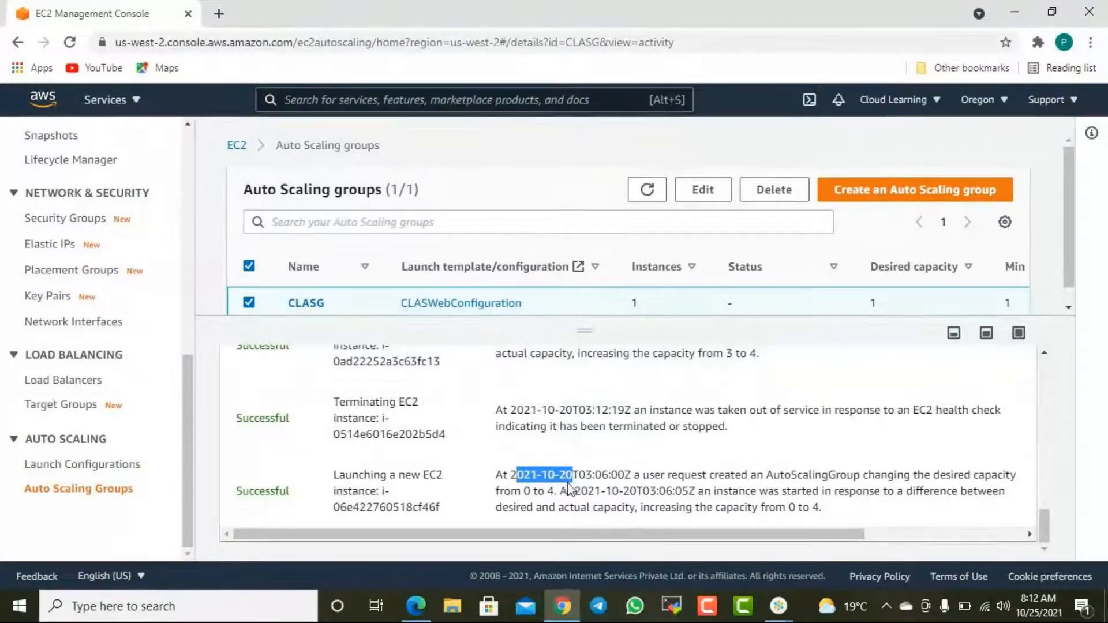
drag(355, 474, 444, 474)
drag(688, 491, 946, 490)
drag(761, 508, 827, 512)
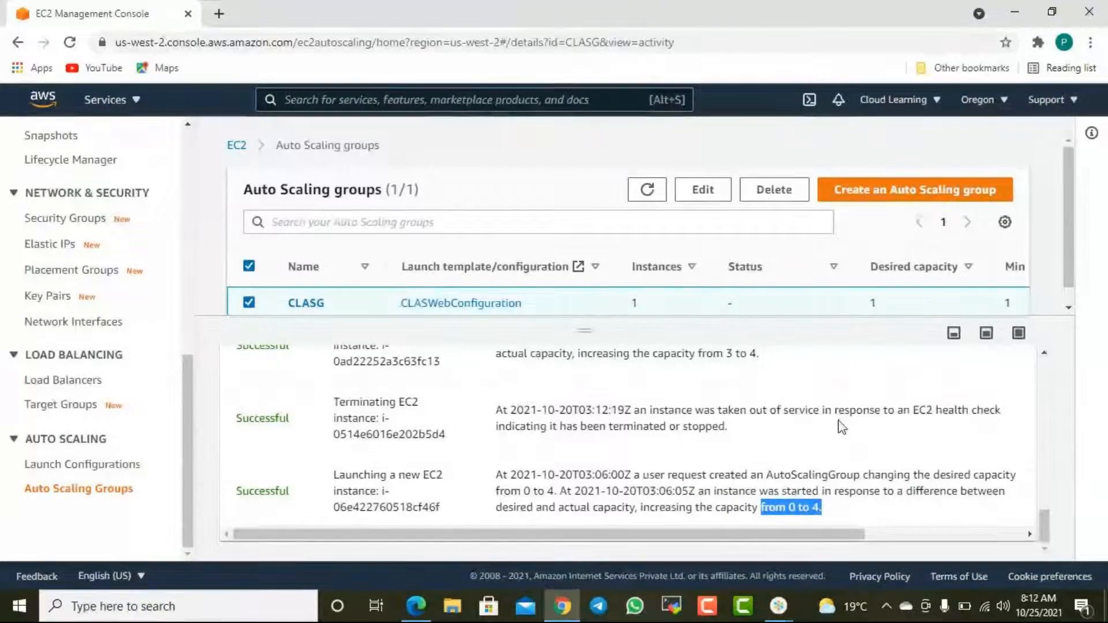
- Highlight the health check cause of the earliest termination and the capacity change of the replacement launch that followed it
drag(836, 411, 969, 409)
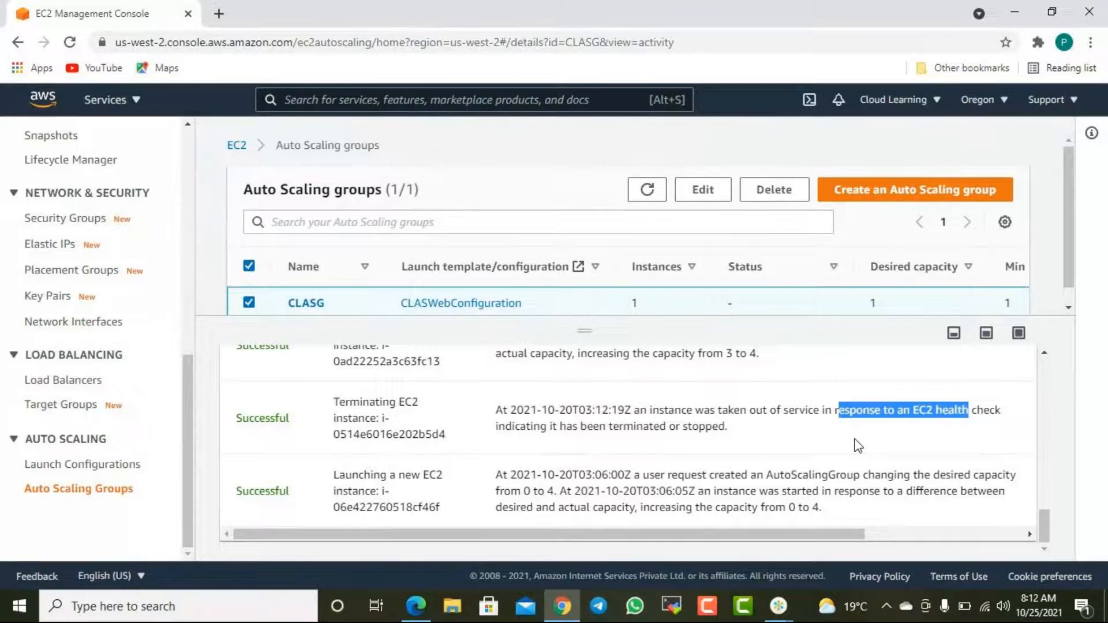
scroll(856, 445, up, 2)
drag(706, 434, 921, 413)
click(749, 453)
drag(724, 435, 758, 440)
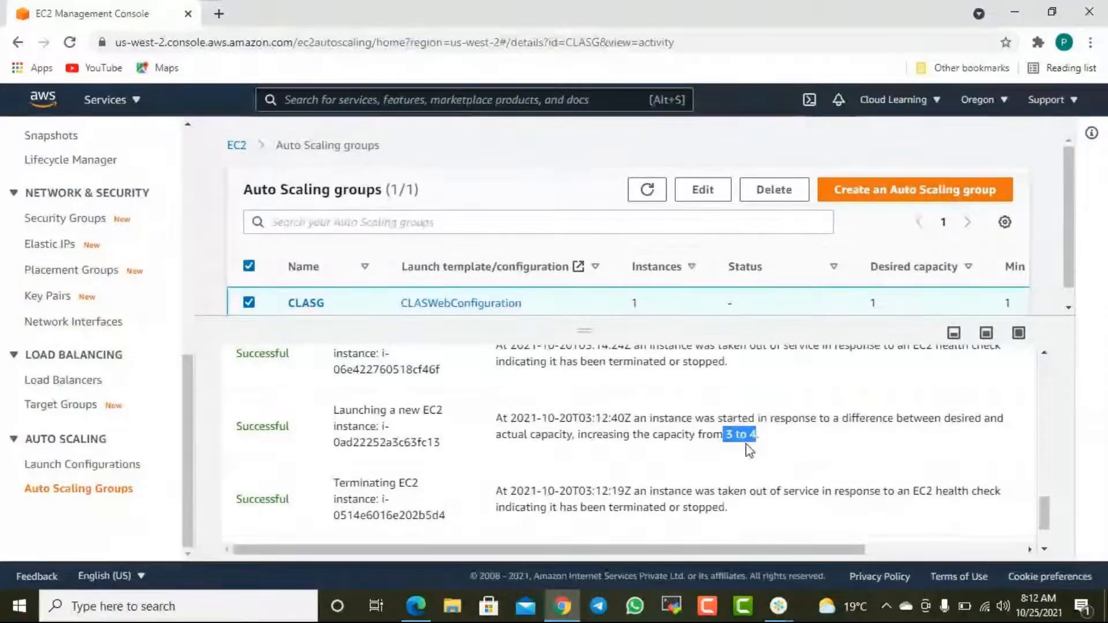
- Find the first alarm-triggered termination in the activity history and highlight its cause, as well as the cause of the preceding launch
scroll(781, 453, up, 3)
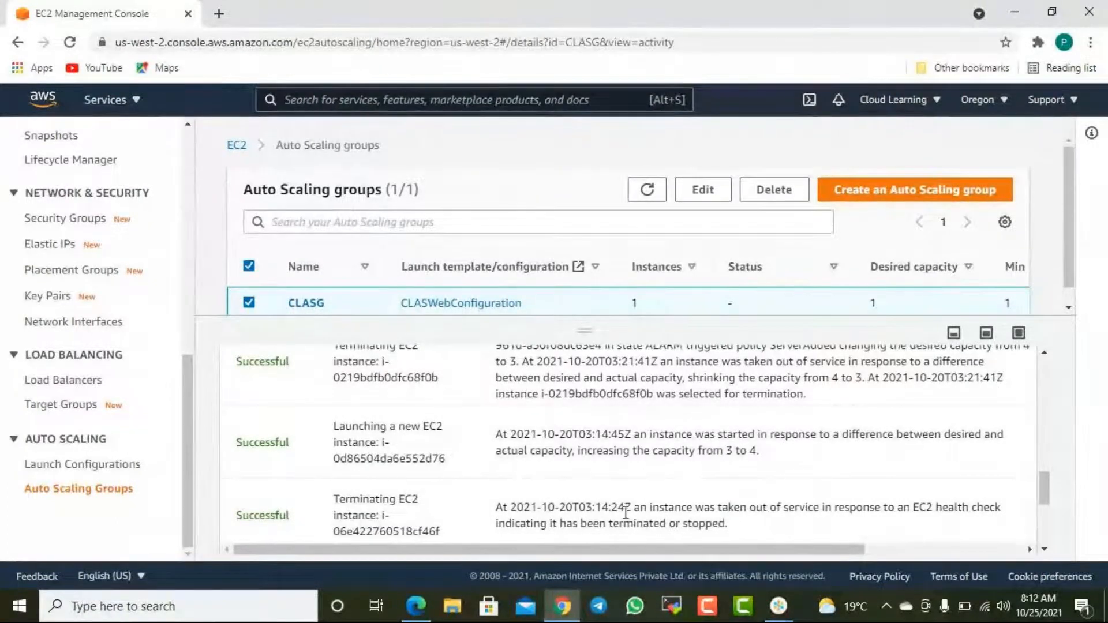
scroll(726, 482, up, 3)
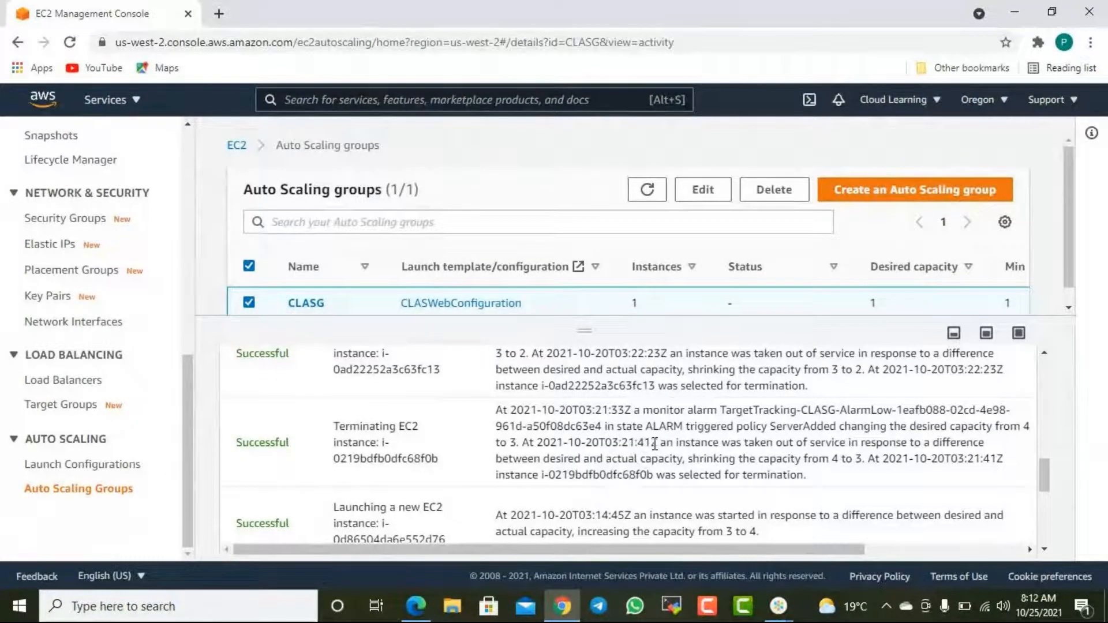
drag(683, 442, 782, 411)
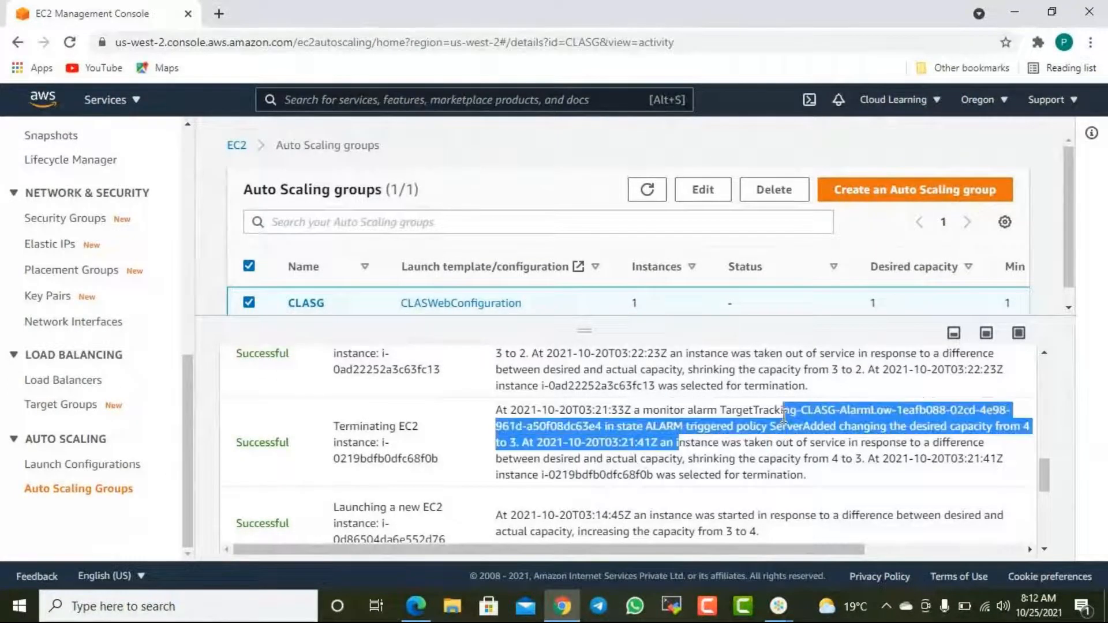
click(811, 461)
scroll(813, 470, down, 2)
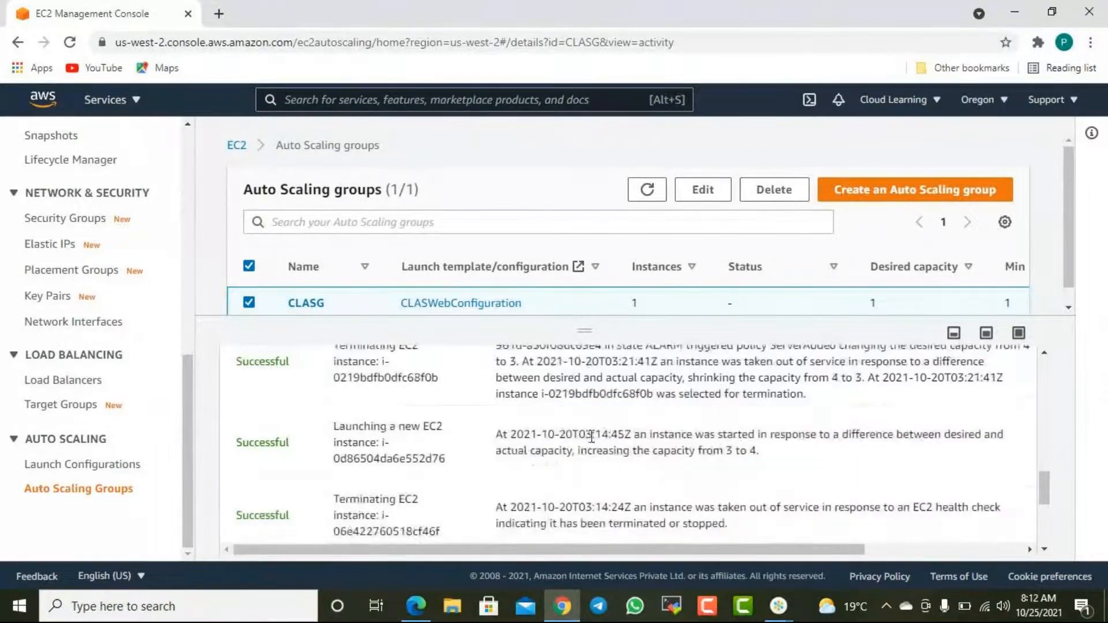
scroll(637, 508, up, 2)
drag(639, 513, 759, 525)
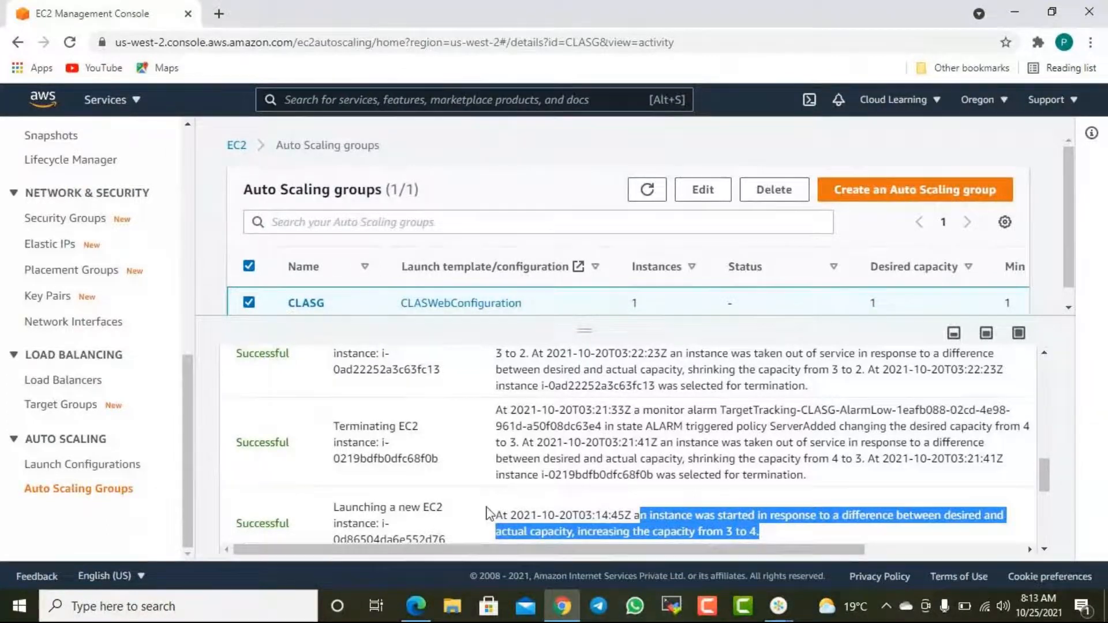
click(624, 510)
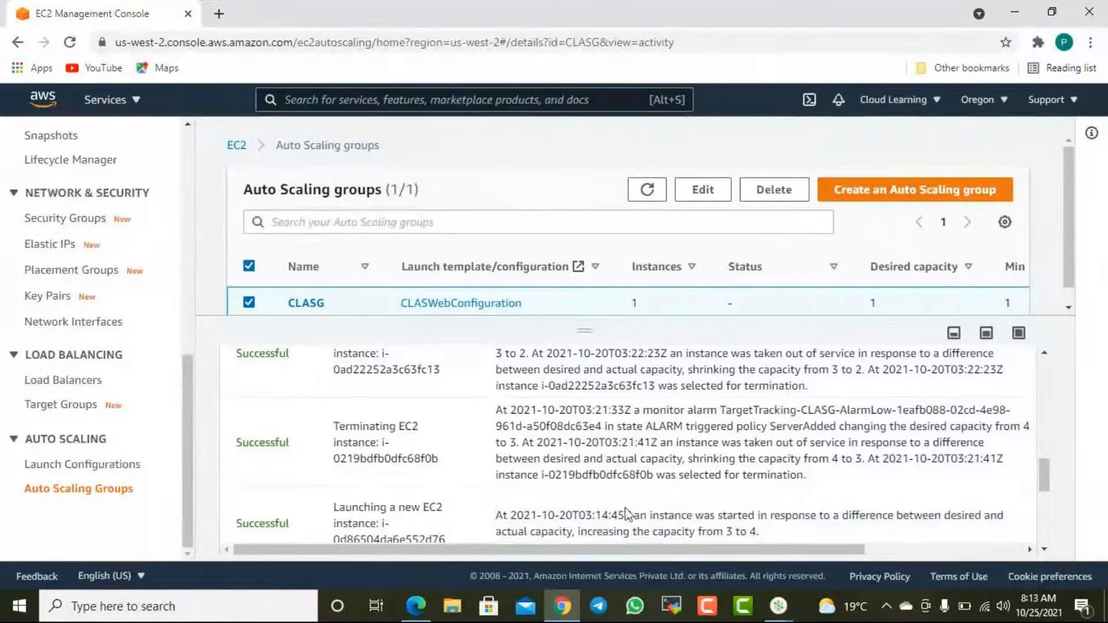
- Compare the times of the 03:14:45 launch and the 03:21:33 termination, and highlight the termination's desired capacity change and reason
mouse_move(594, 515)
mouse_down()
mouse_move(624, 517)
mouse_move(613, 516)
mouse_up()
click(586, 514)
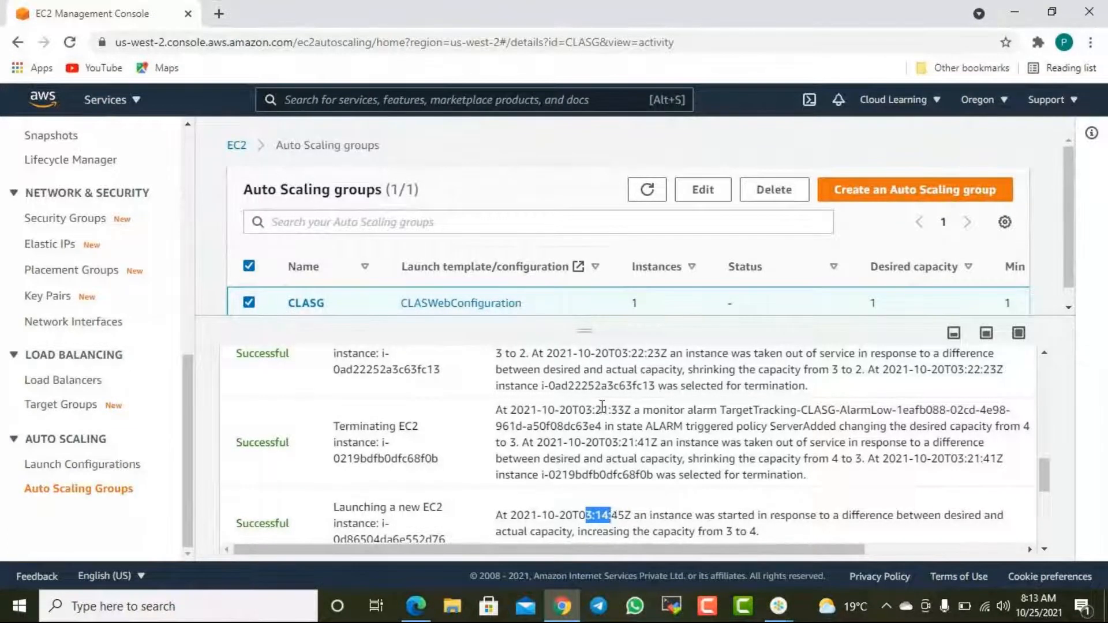
drag(586, 410, 608, 411)
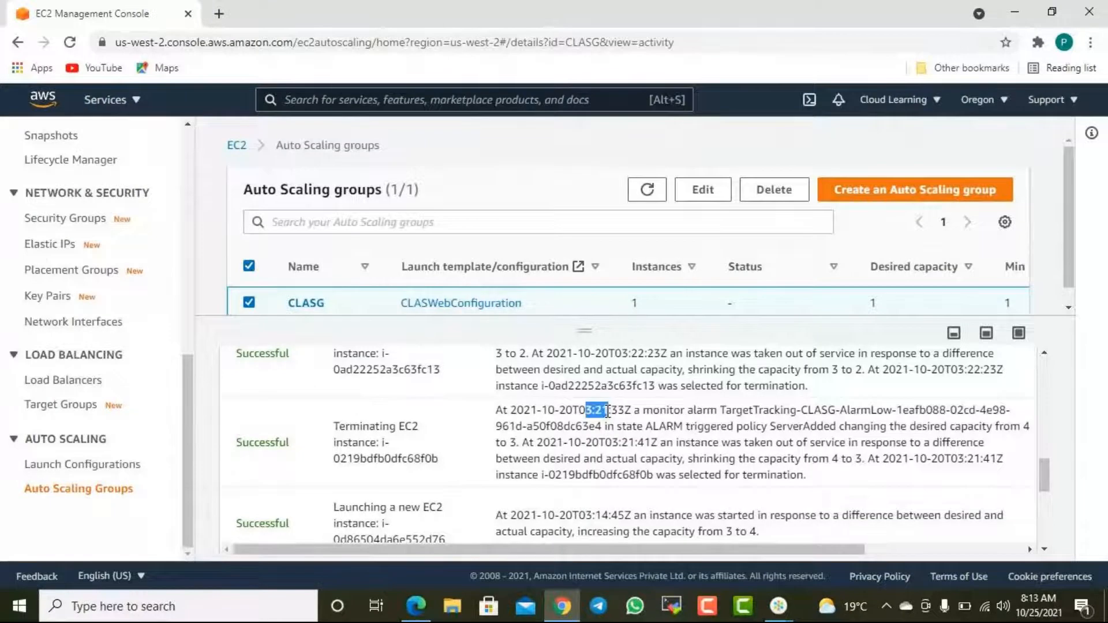
click(950, 430)
drag(787, 427, 1009, 428)
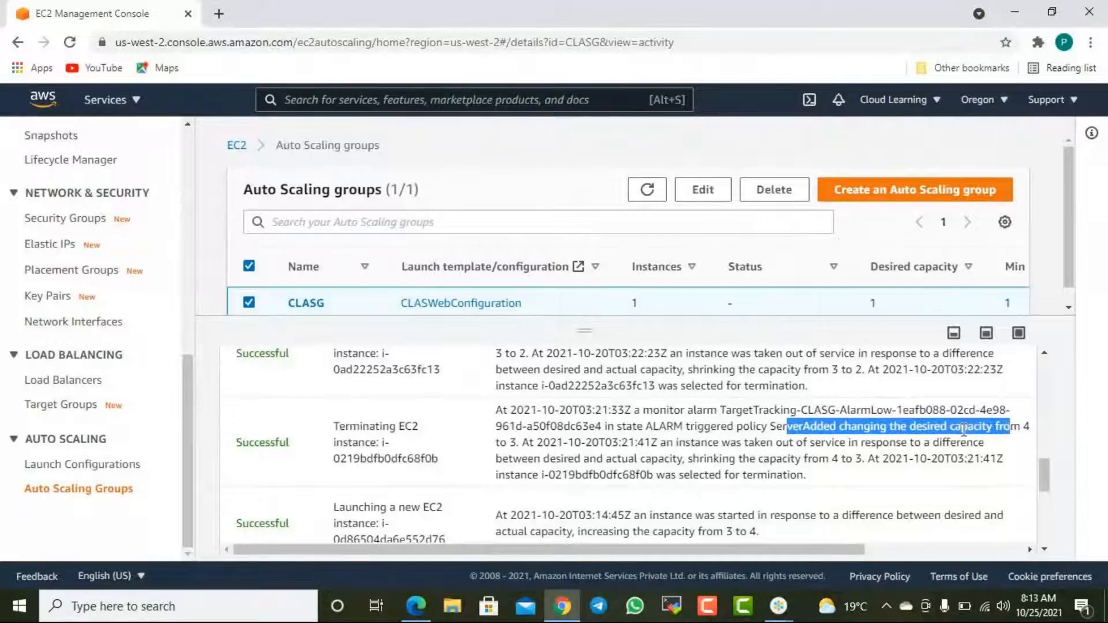
drag(922, 428, 990, 428)
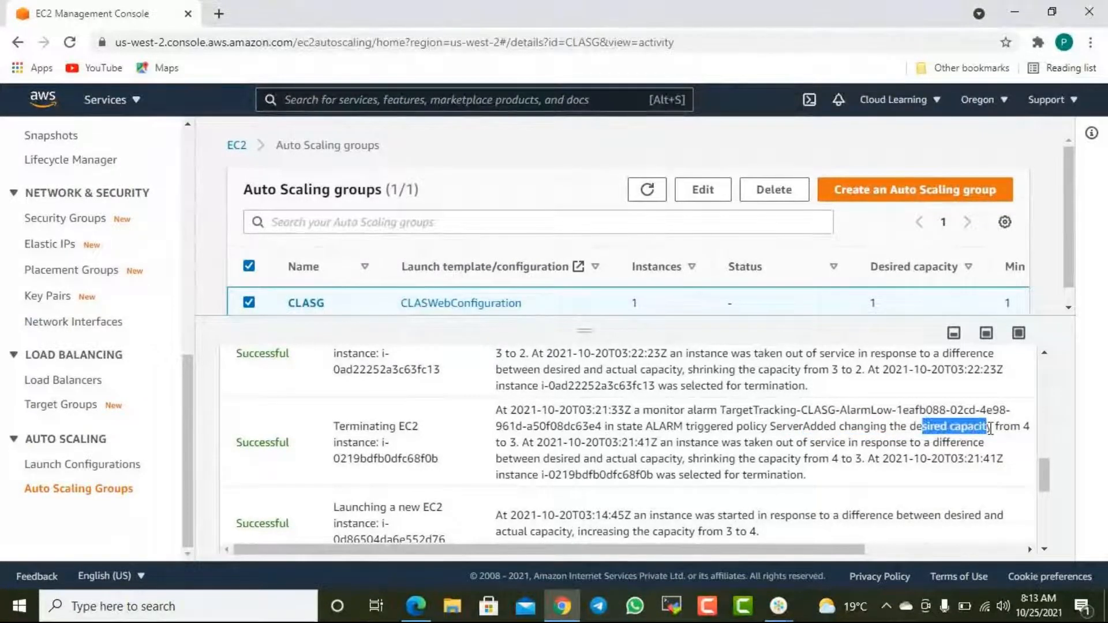
drag(840, 442, 928, 443)
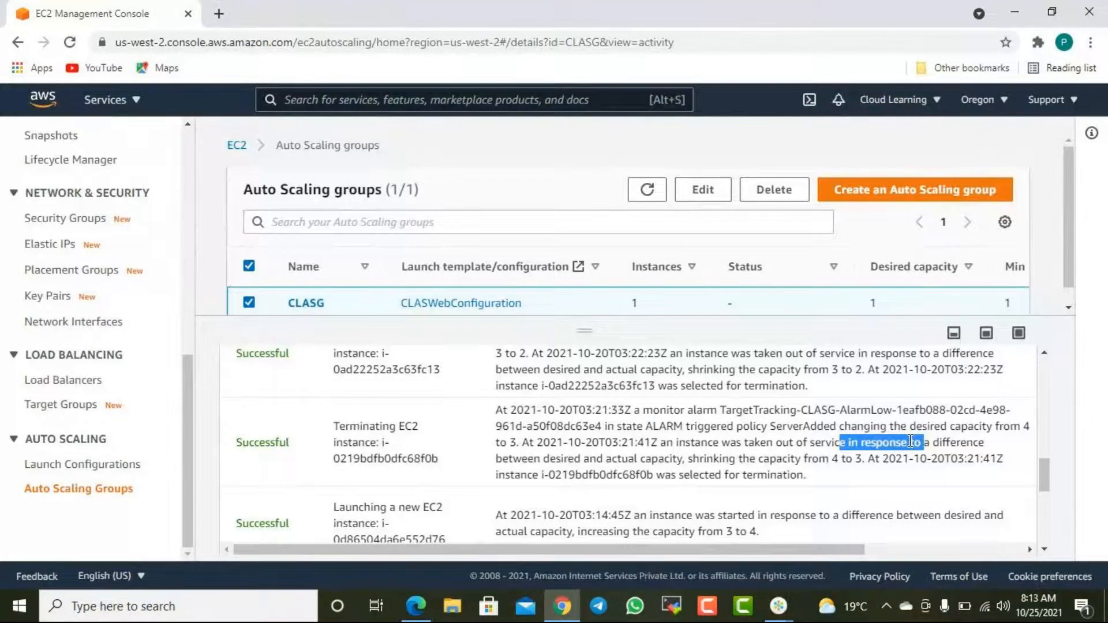
- Highlight the alarm time and the capacity reduction in the 03:22:02 termination entry
scroll(910, 441, up, 1)
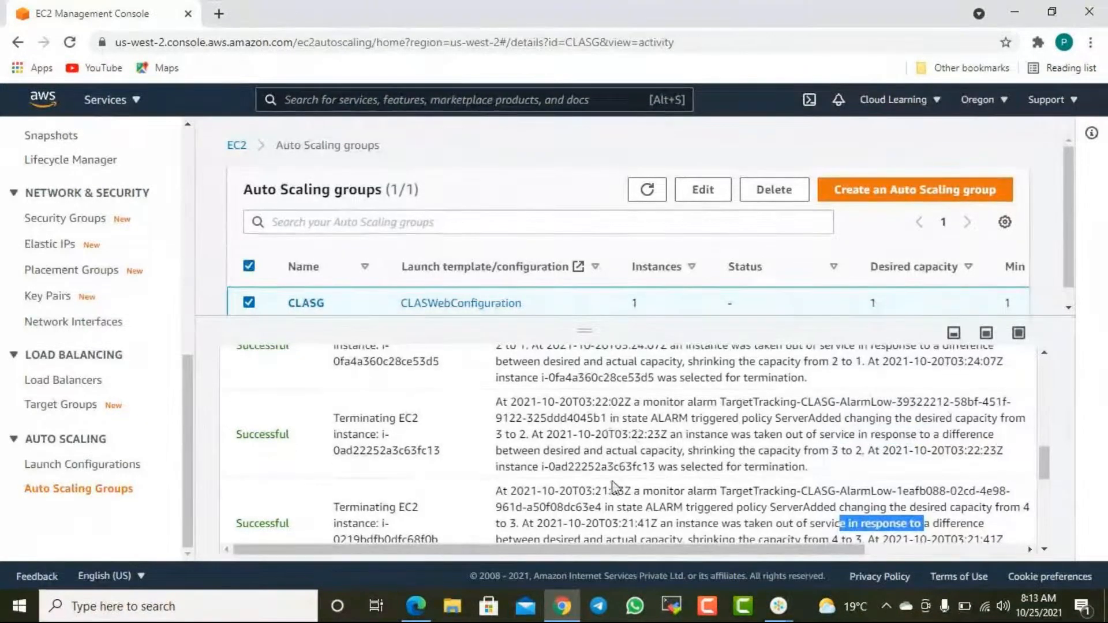
drag(593, 401, 628, 402)
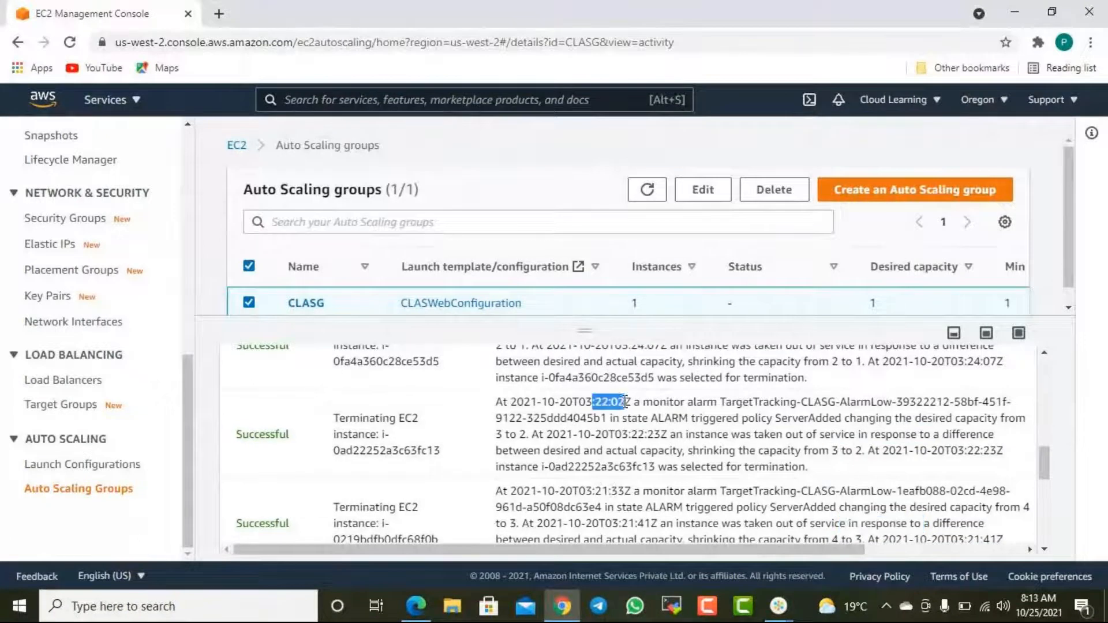
drag(841, 451, 872, 454)
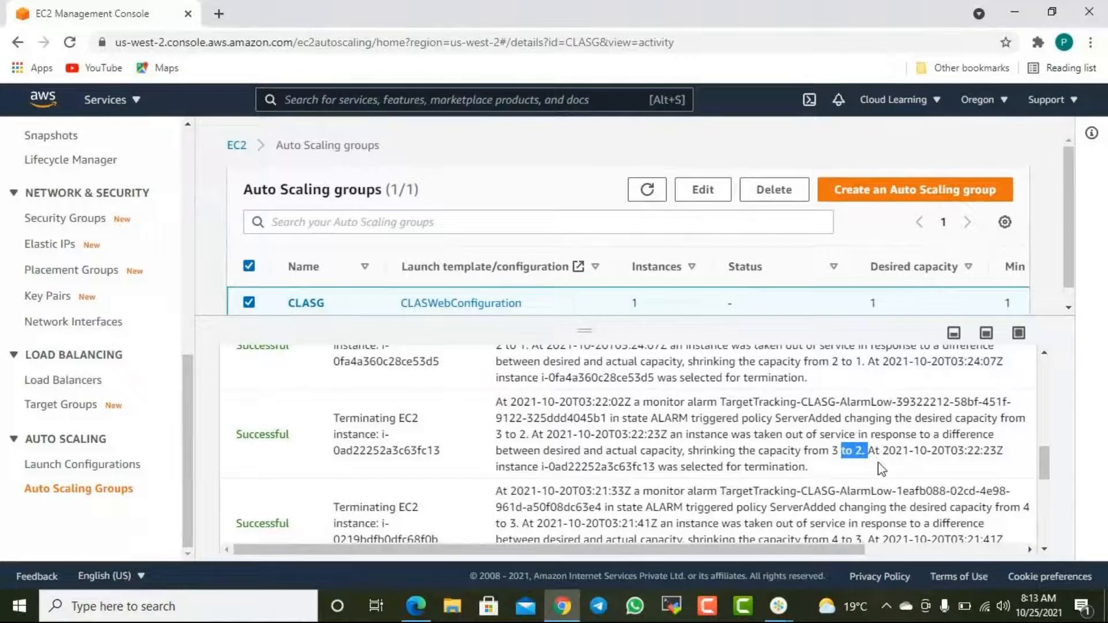
drag(818, 450, 888, 450)
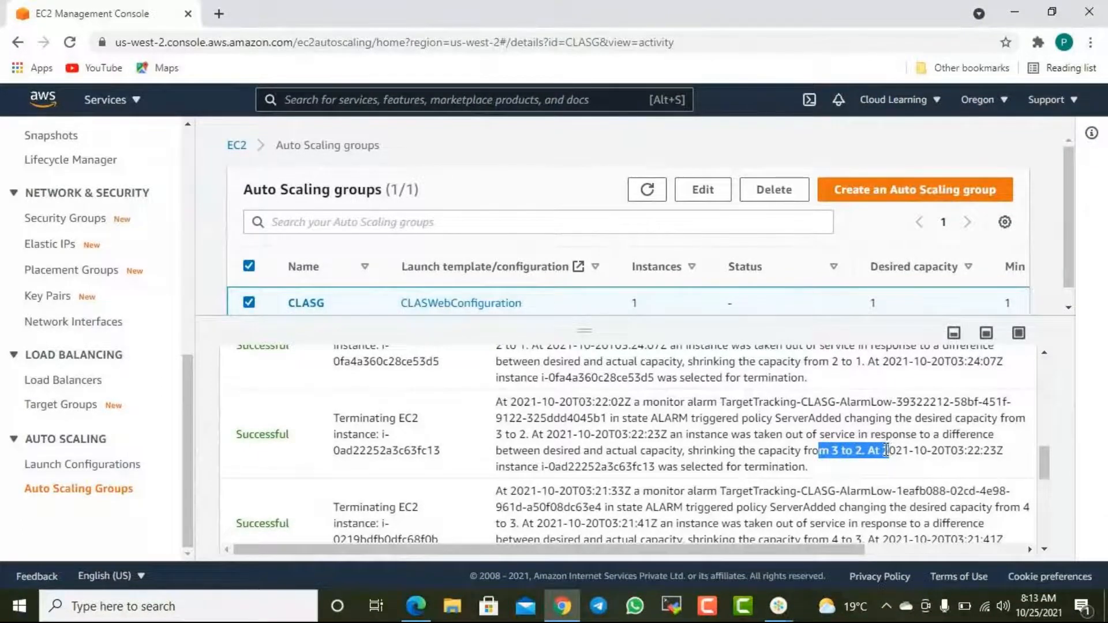
- Highlight the alarm time, the desired capacity change and the resulting capacity reduction in the 03:24:02 termination entry
scroll(886, 450, up, 2)
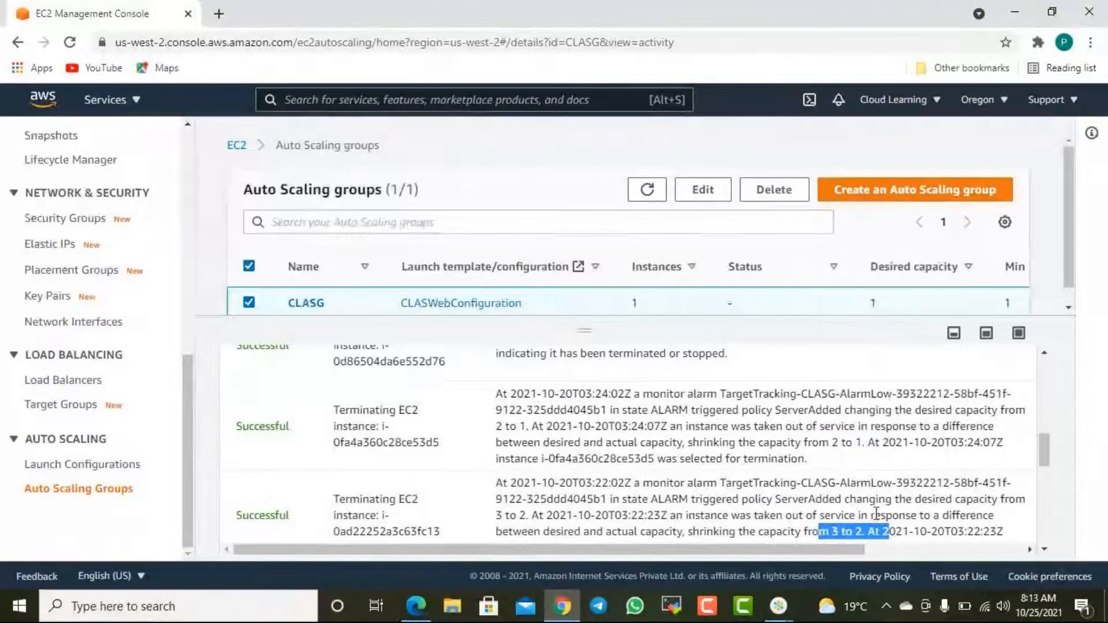
drag(829, 443, 868, 442)
drag(593, 395, 610, 397)
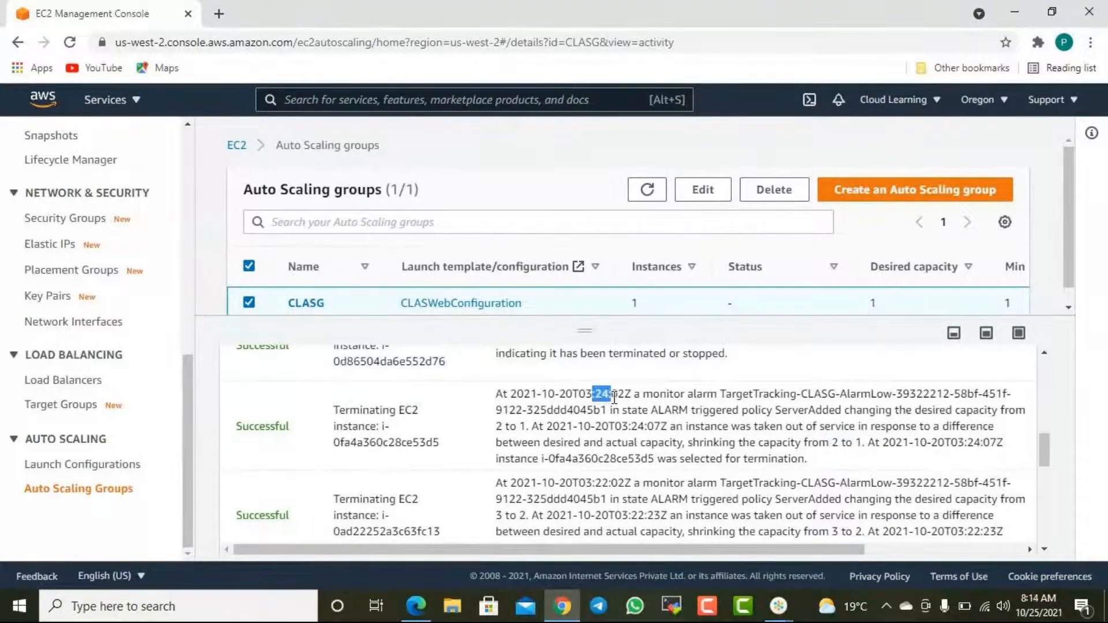
drag(819, 442, 858, 443)
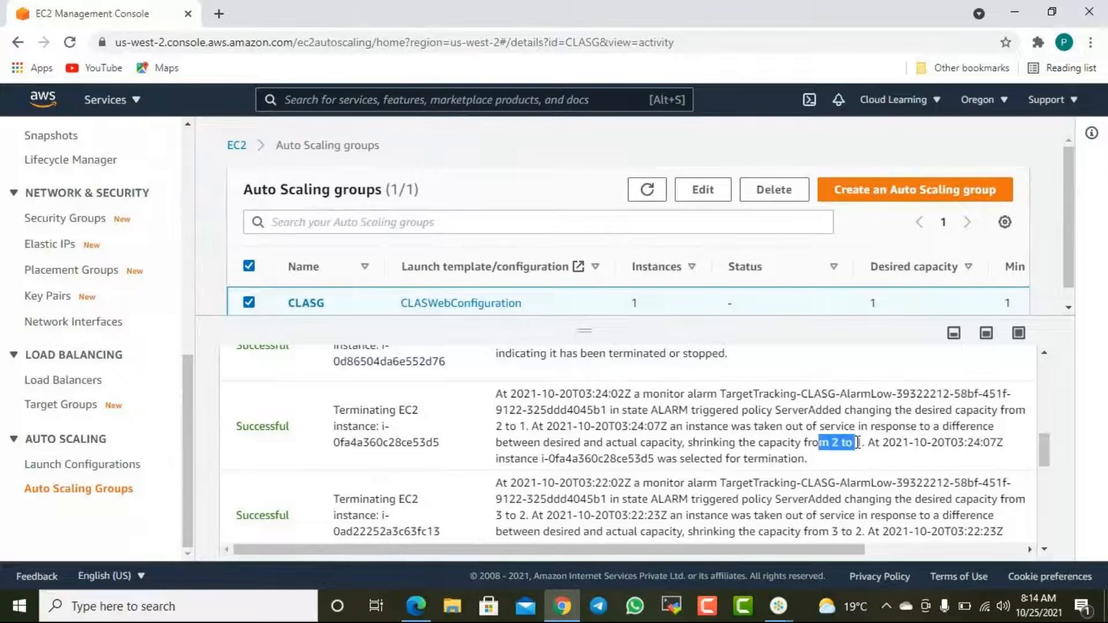
drag(914, 411, 1005, 411)
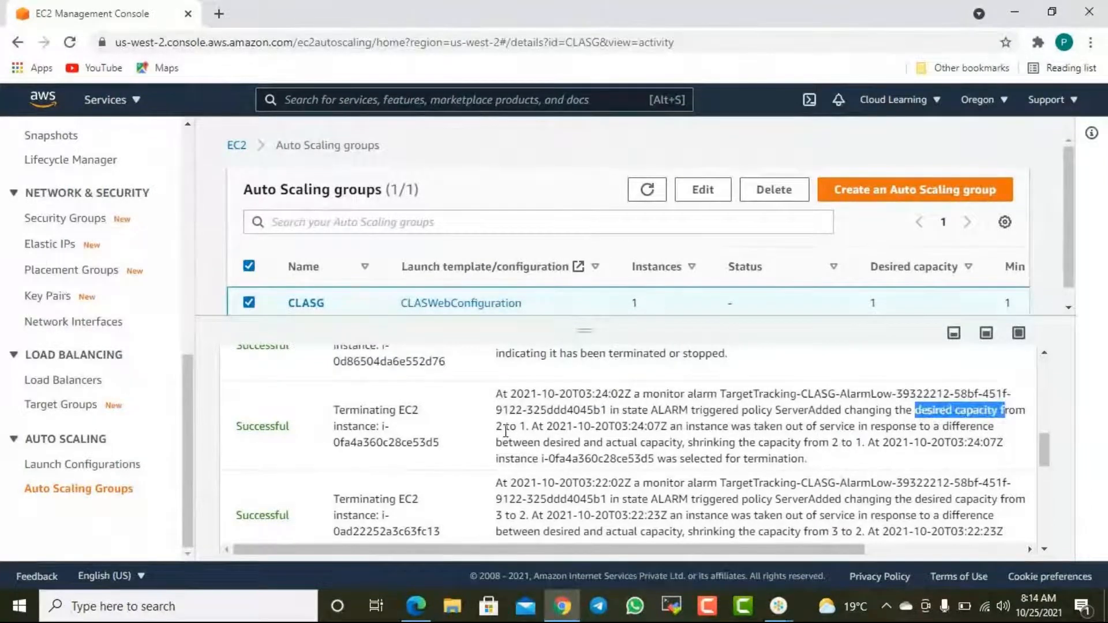
drag(501, 427, 531, 428)
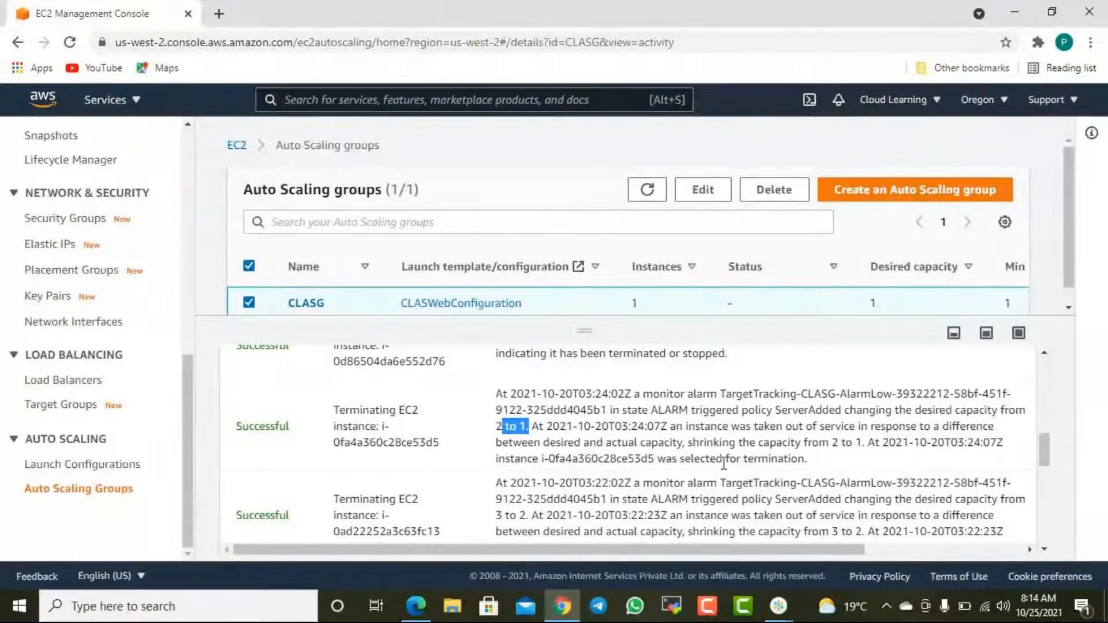
drag(841, 442, 864, 448)
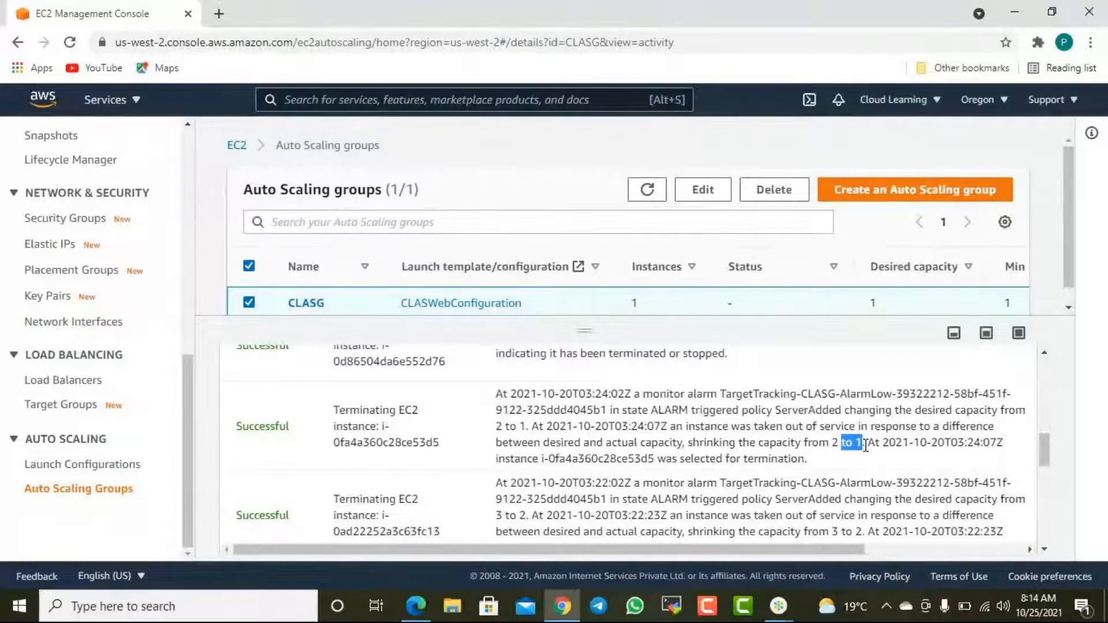
scroll(865, 446, up, 2)
scroll(867, 449, down, 2)
click(853, 455)
drag(855, 443, 868, 444)
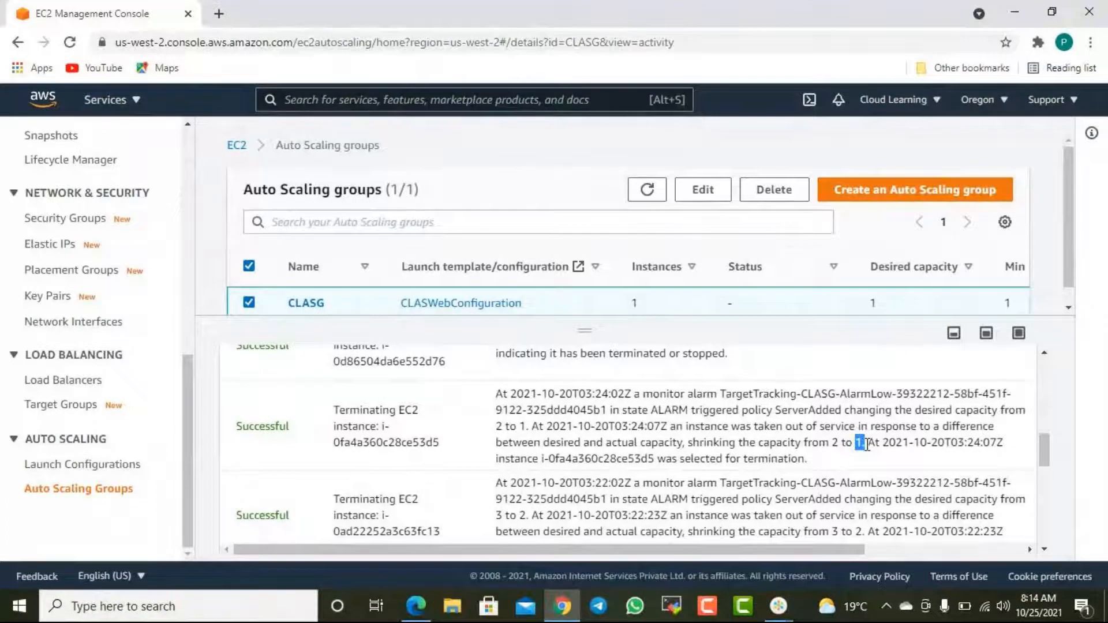
- Review the launch and termination entries from 2021-10-22, and return to CLASG's group details
scroll(863, 450, up, 2)
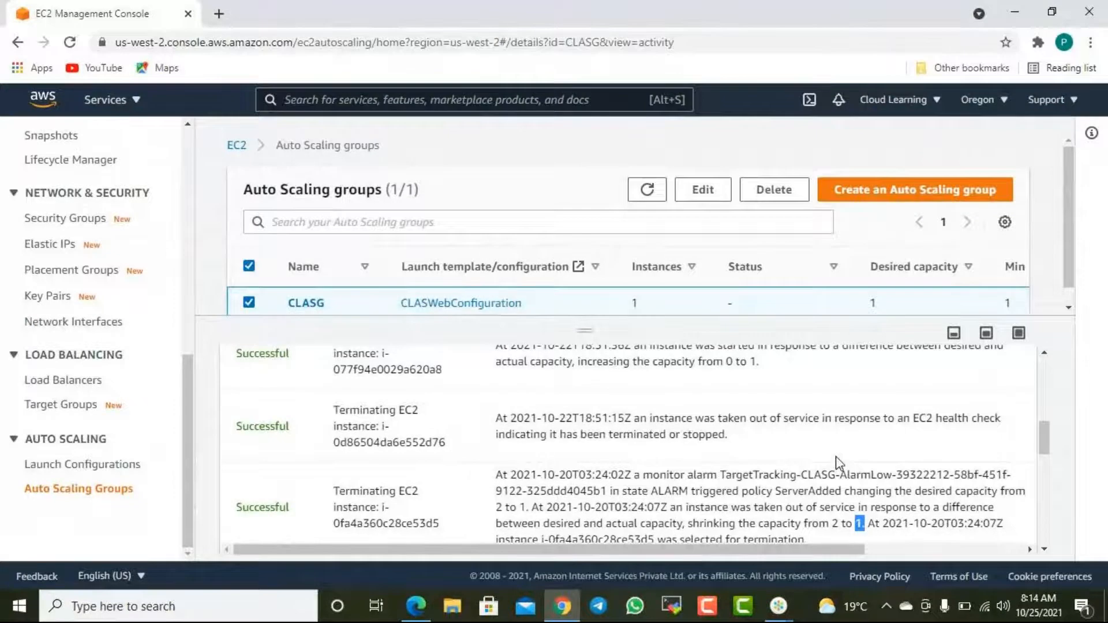
scroll(835, 456, up, 2)
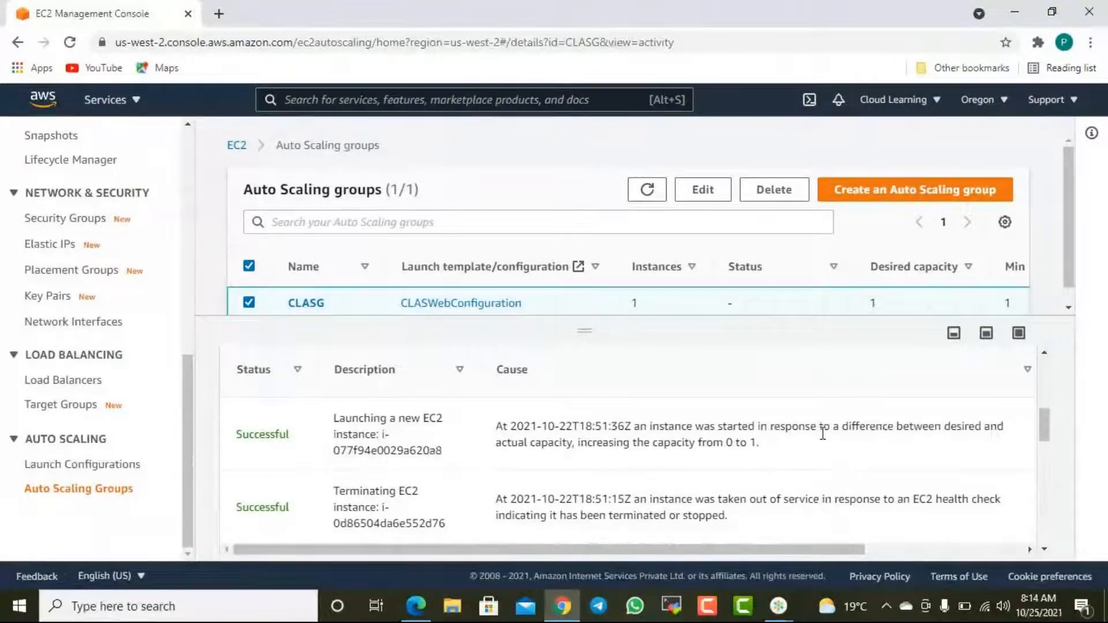
scroll(791, 411, up, 6)
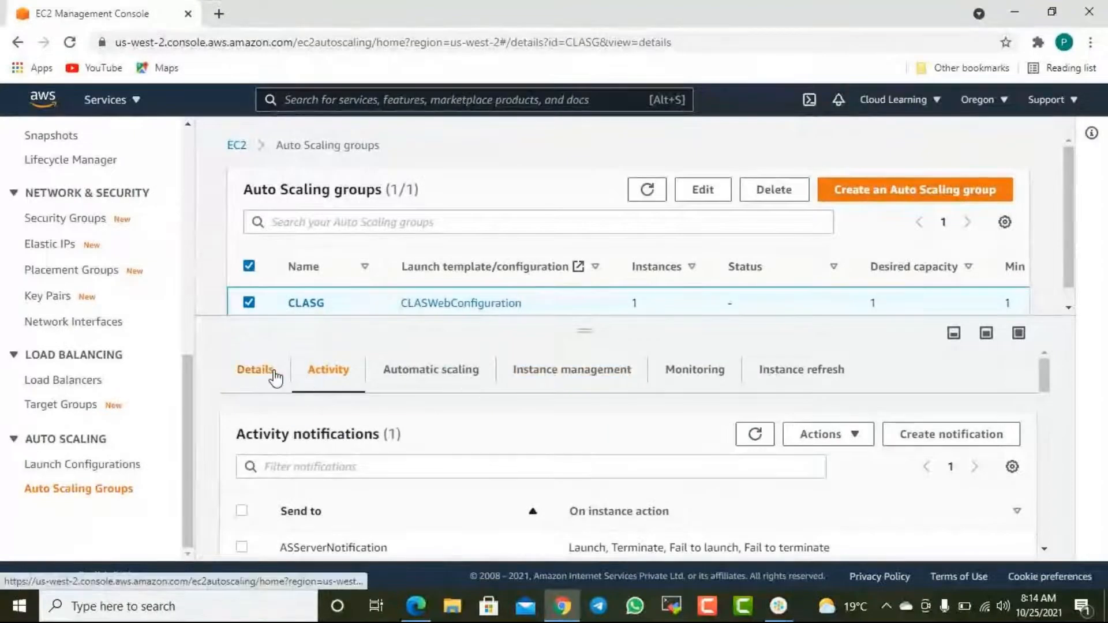
click(266, 375)
- Open the EC2 instances list and start launching a new instance from the 64-bit (x86) Amazon Linux 2 AMI
scroll(121, 286, up, 10)
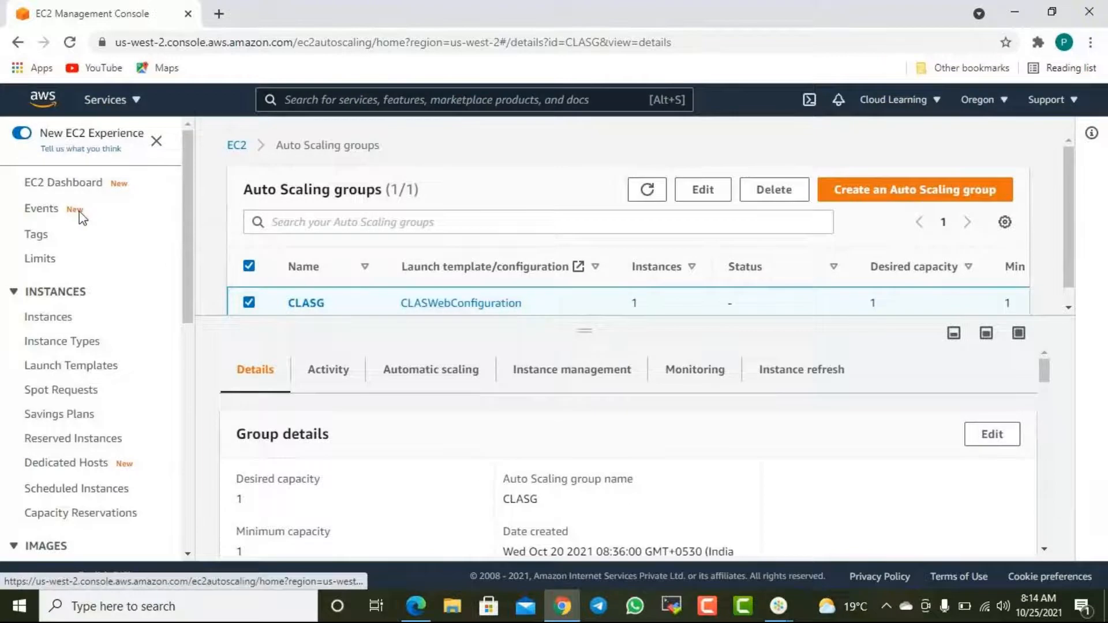
click(56, 185)
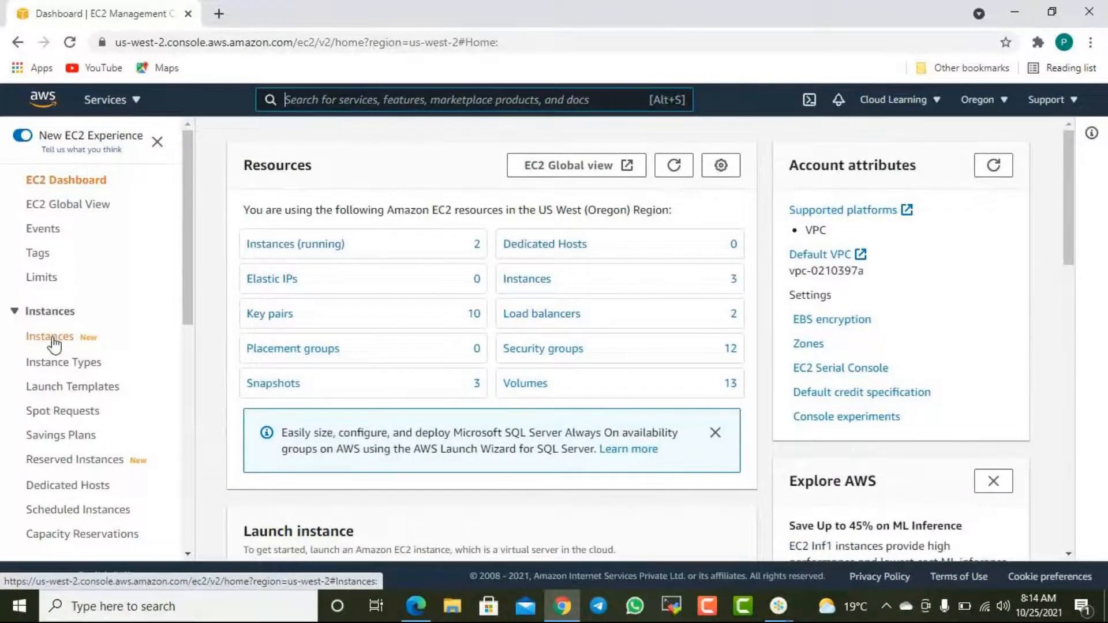
click(49, 343)
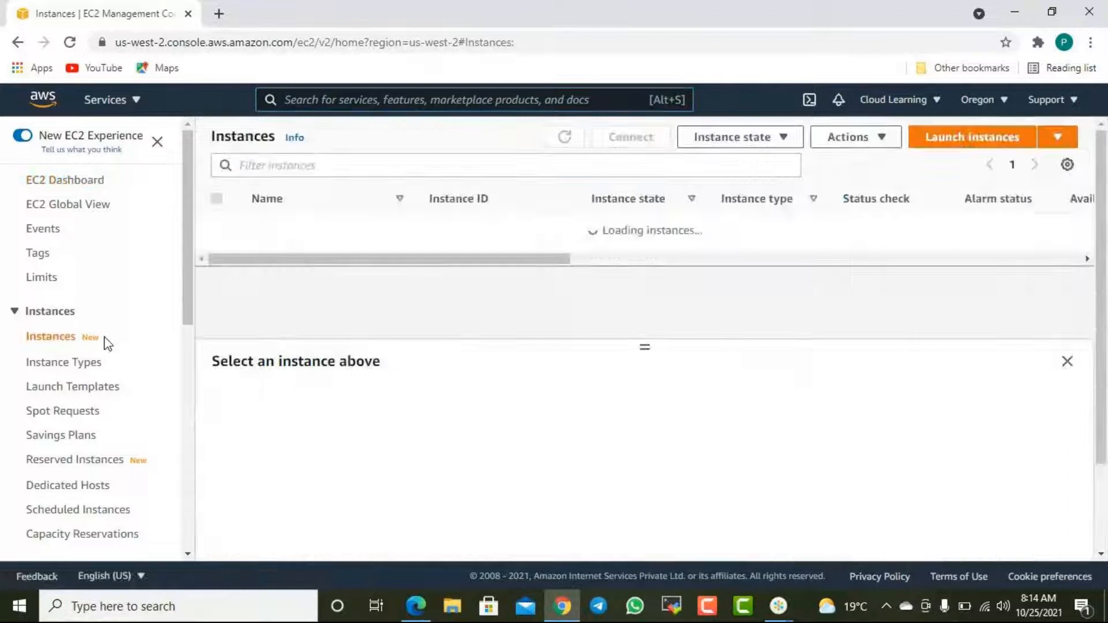
click(983, 139)
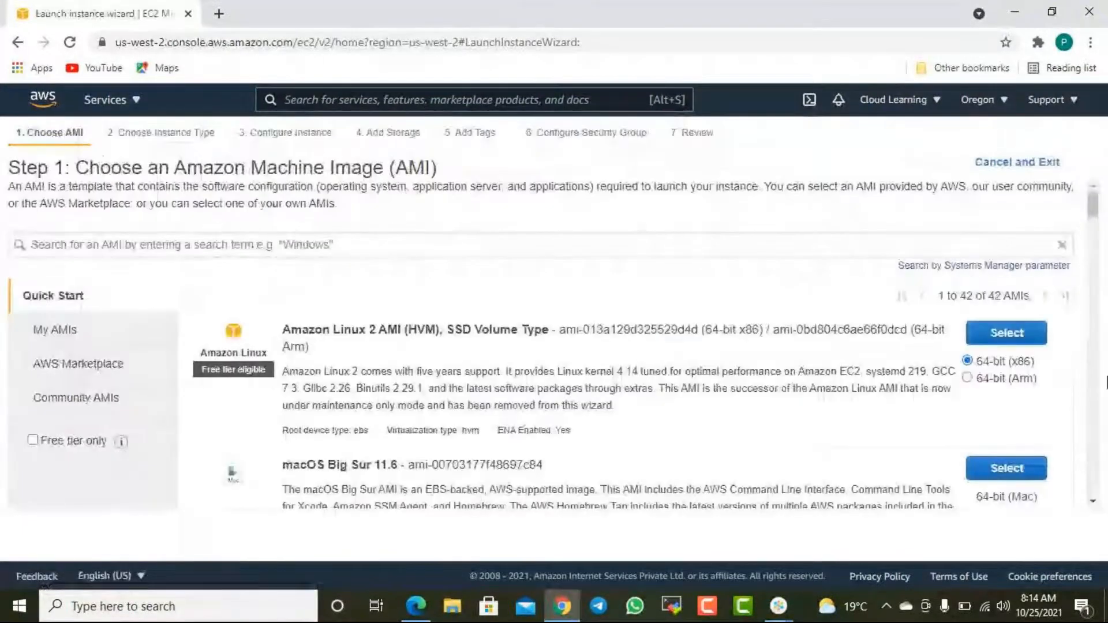
click(994, 341)
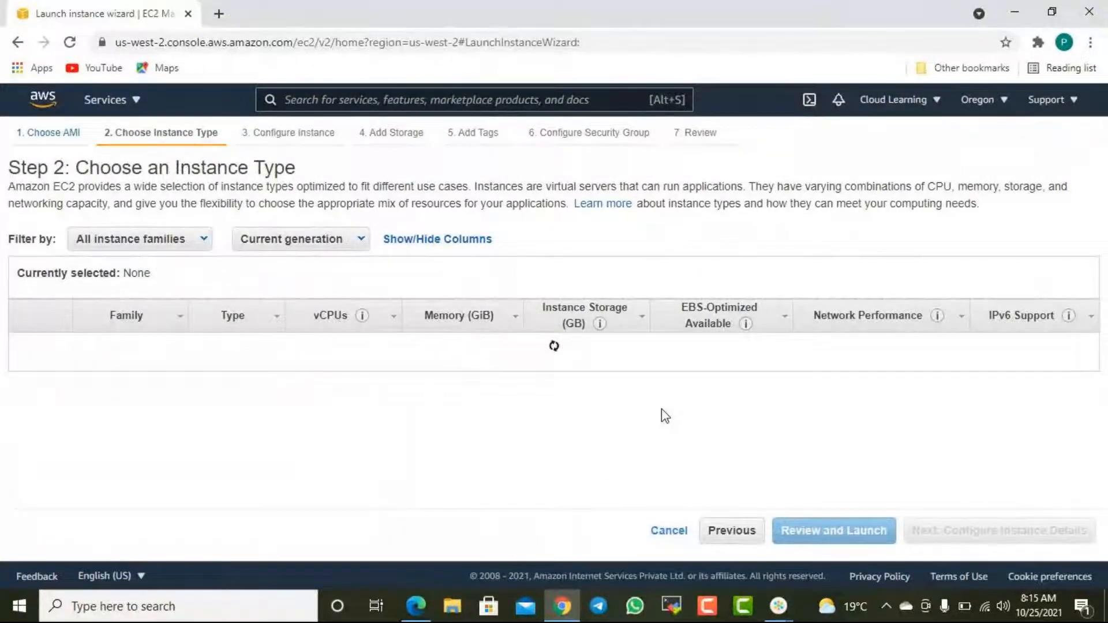
- Compare the available instance types and select t3.xlarge for the new instance
scroll(664, 419, down, 3)
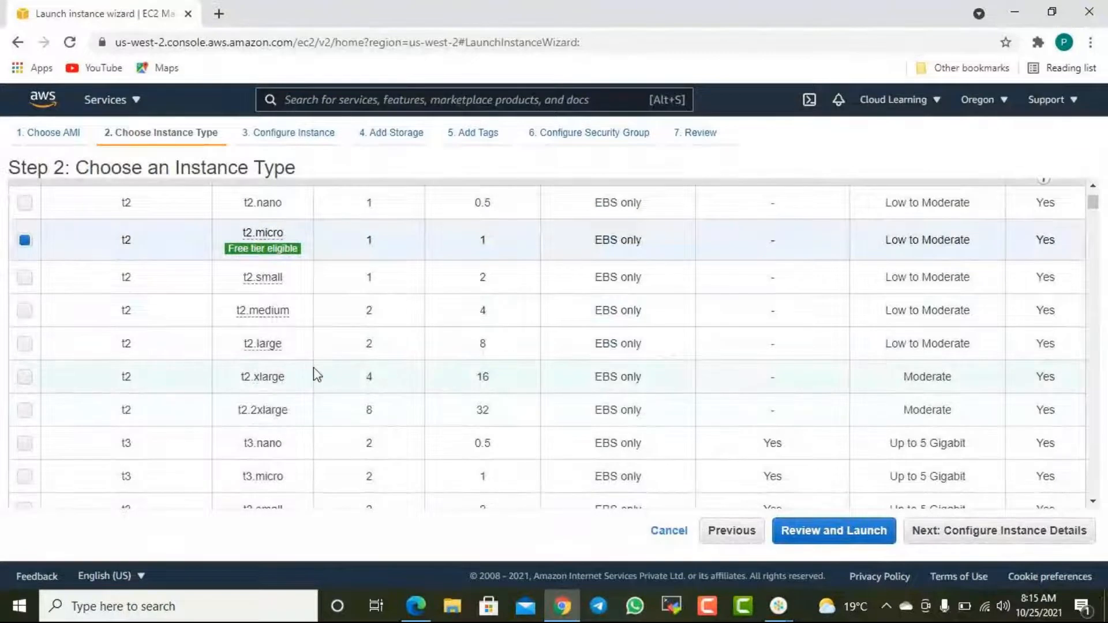
scroll(315, 381, down, 6)
scroll(310, 384, down, 4)
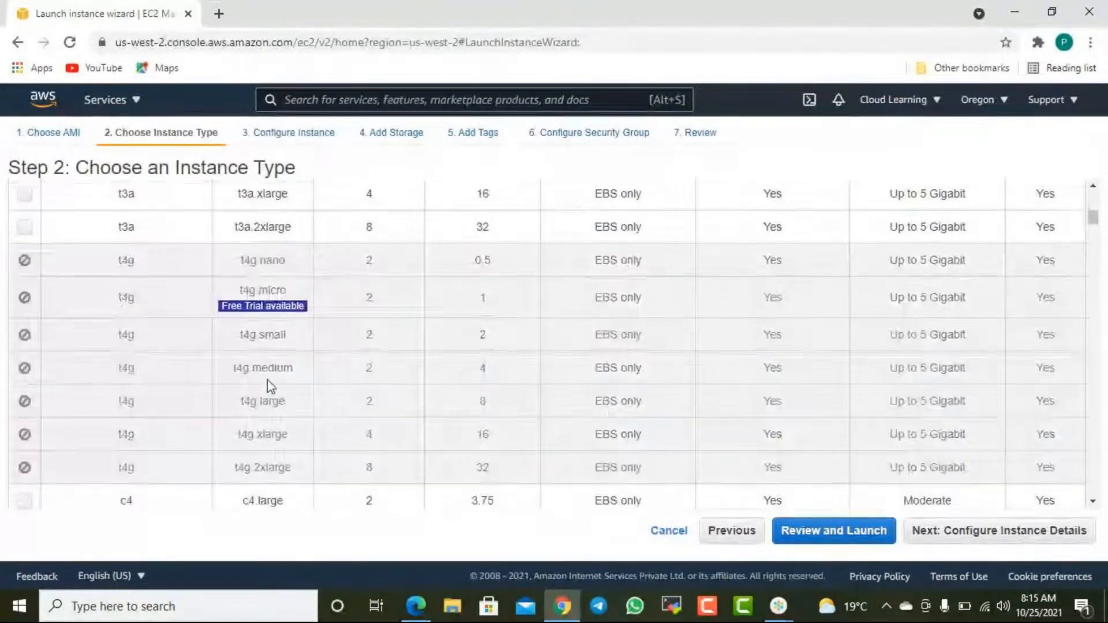
scroll(268, 378, up, 7)
scroll(270, 374, down, 4)
click(186, 247)
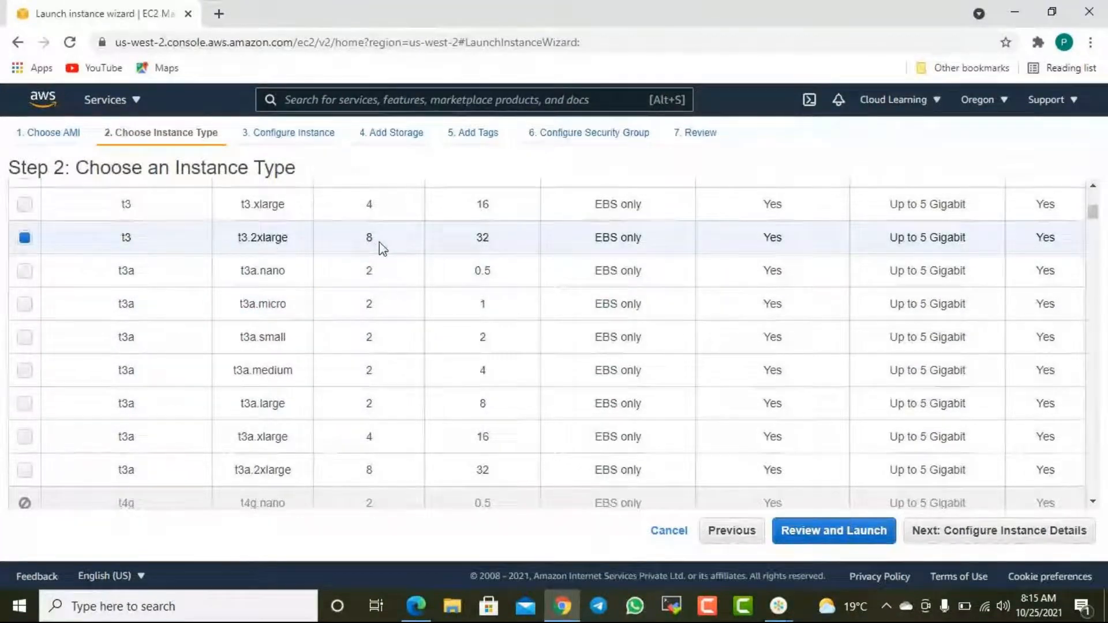
scroll(186, 265, up, 2)
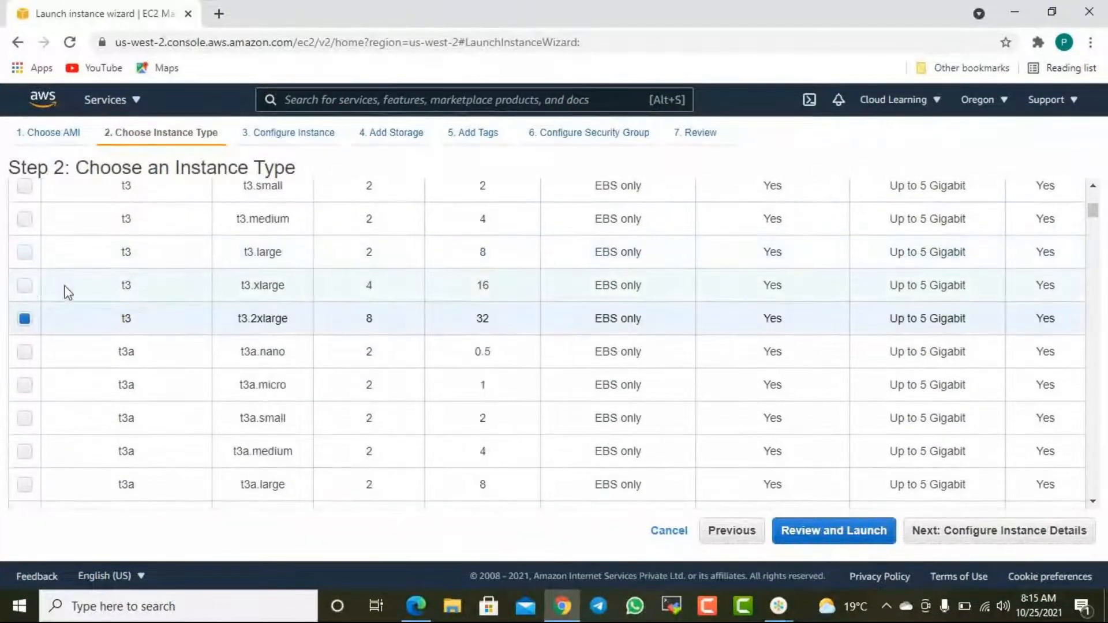
click(83, 285)
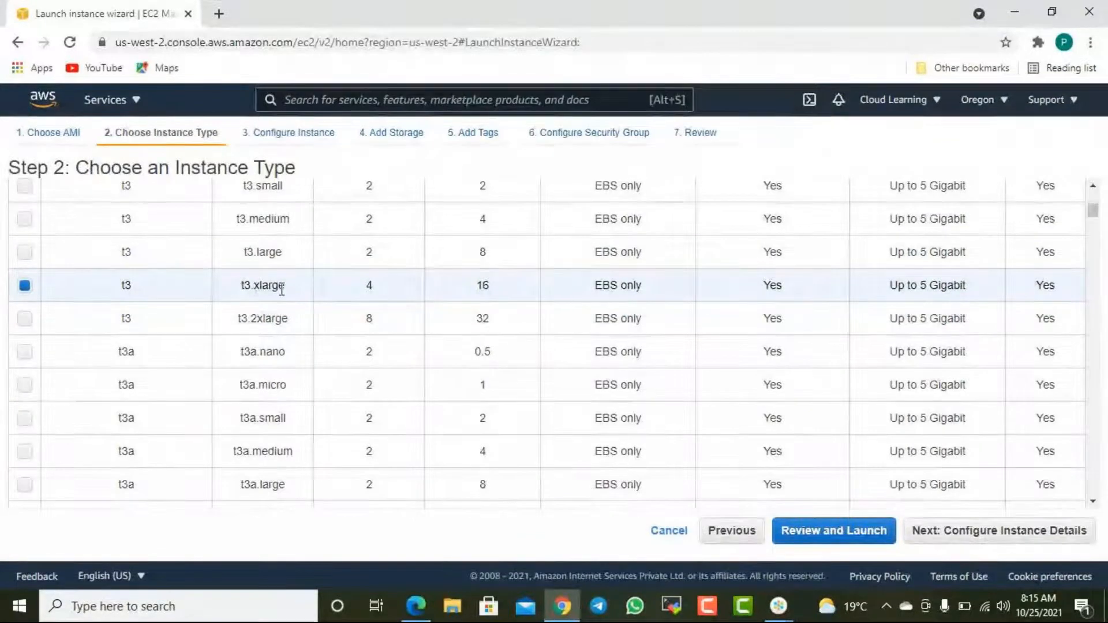
- Highlight the vCPU count and memory size of t3.xlarge, and continue to the instance details
double_click(387, 288)
double_click(497, 286)
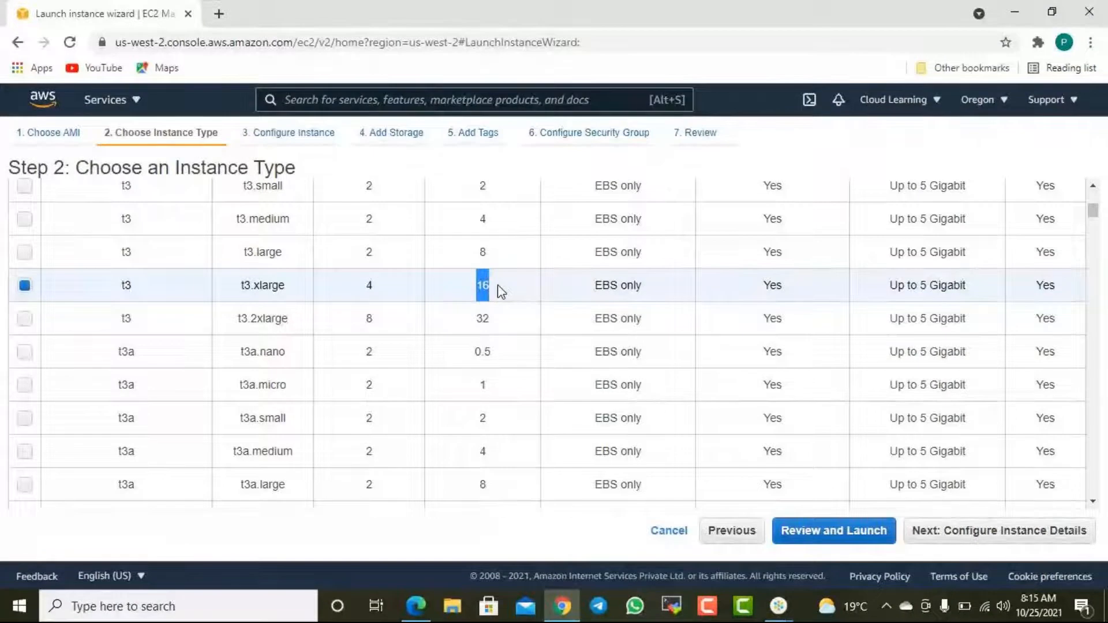
click(1033, 536)
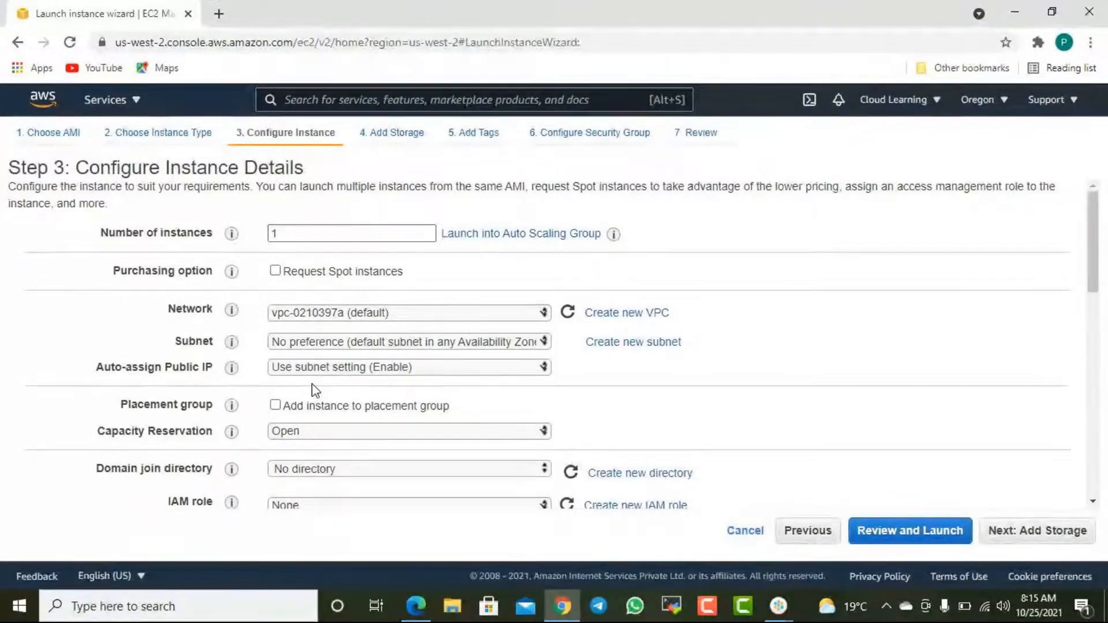
- Set the purchasing option to request Spot instances, and look over the added pricing options
scroll(241, 335, down, 2)
scroll(247, 340, up, 2)
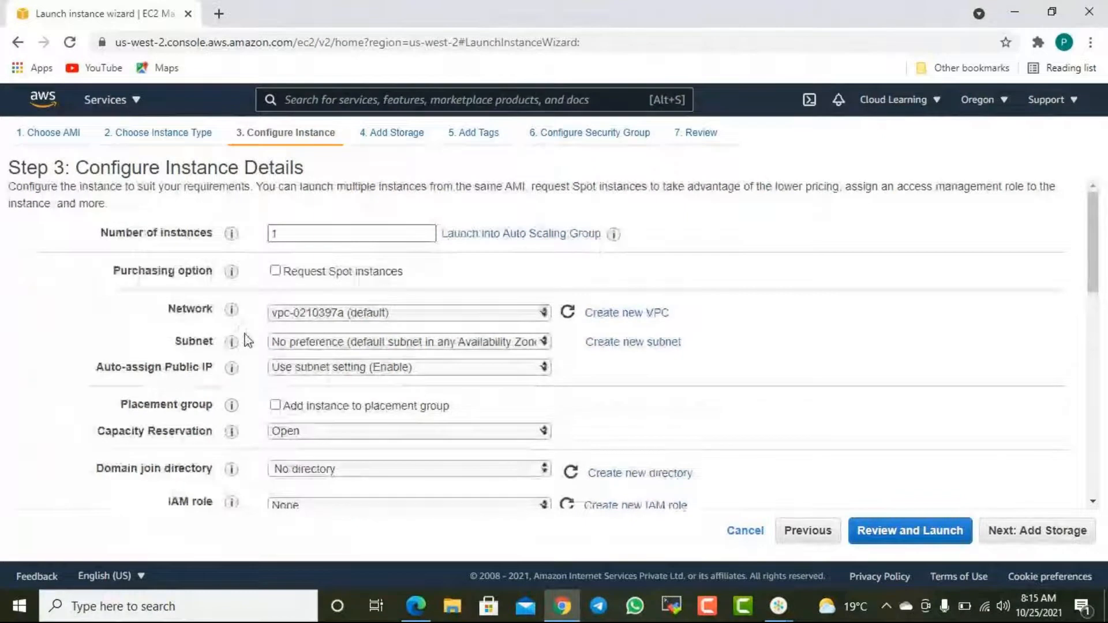
click(275, 271)
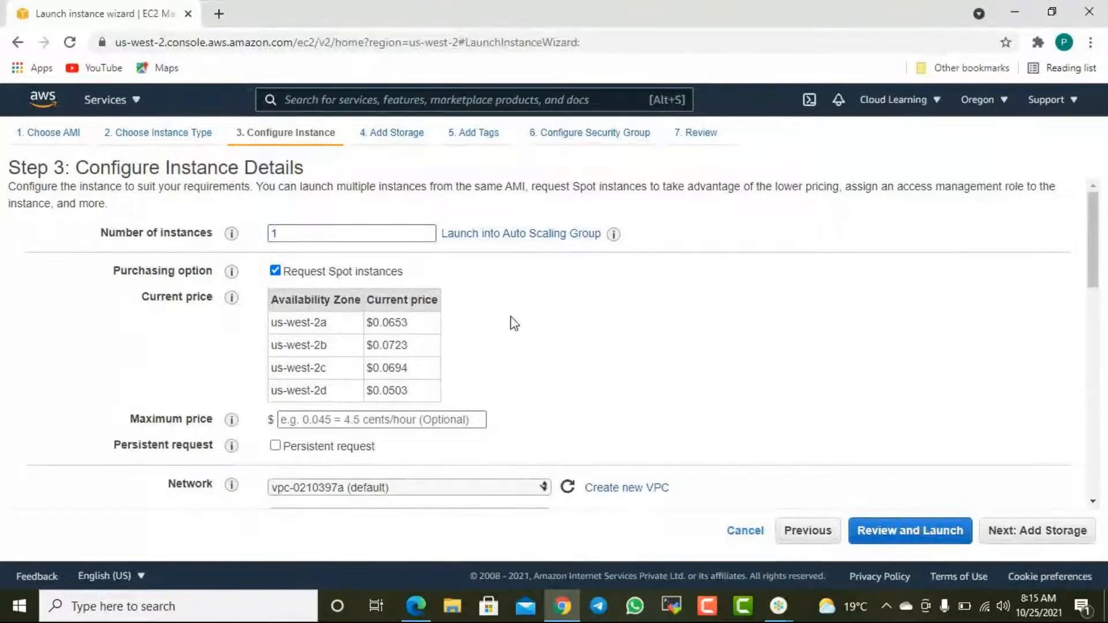
scroll(514, 334, down, 2)
scroll(514, 334, down, 2)
scroll(514, 334, up, 4)
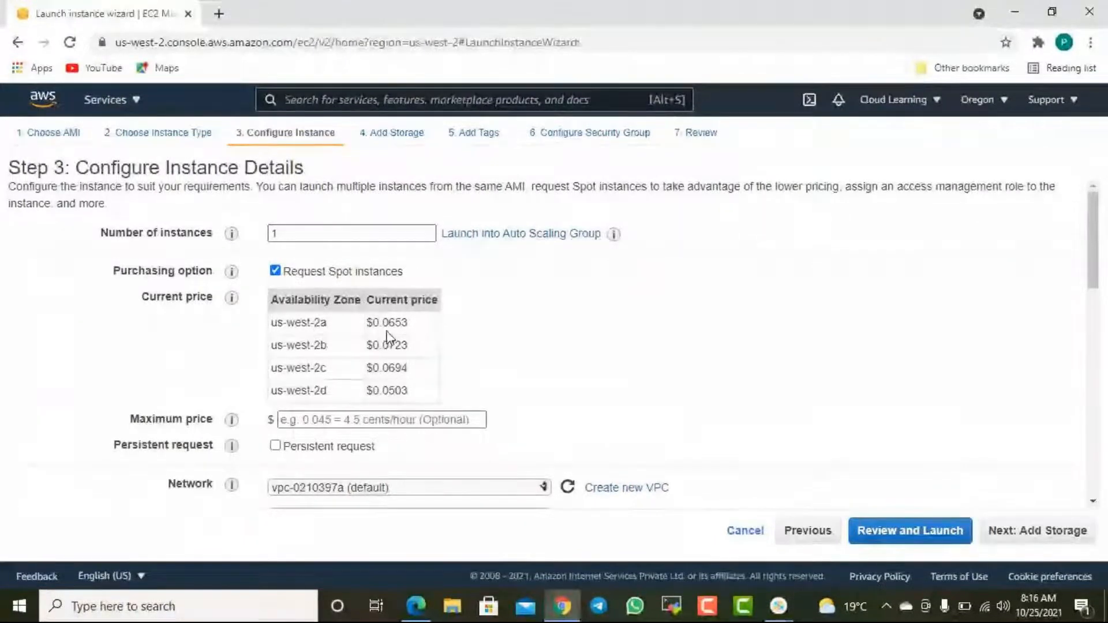
- Highlight the current Spot price of each availability zone, from us-west-2a to us-west-2d
drag(380, 325, 407, 325)
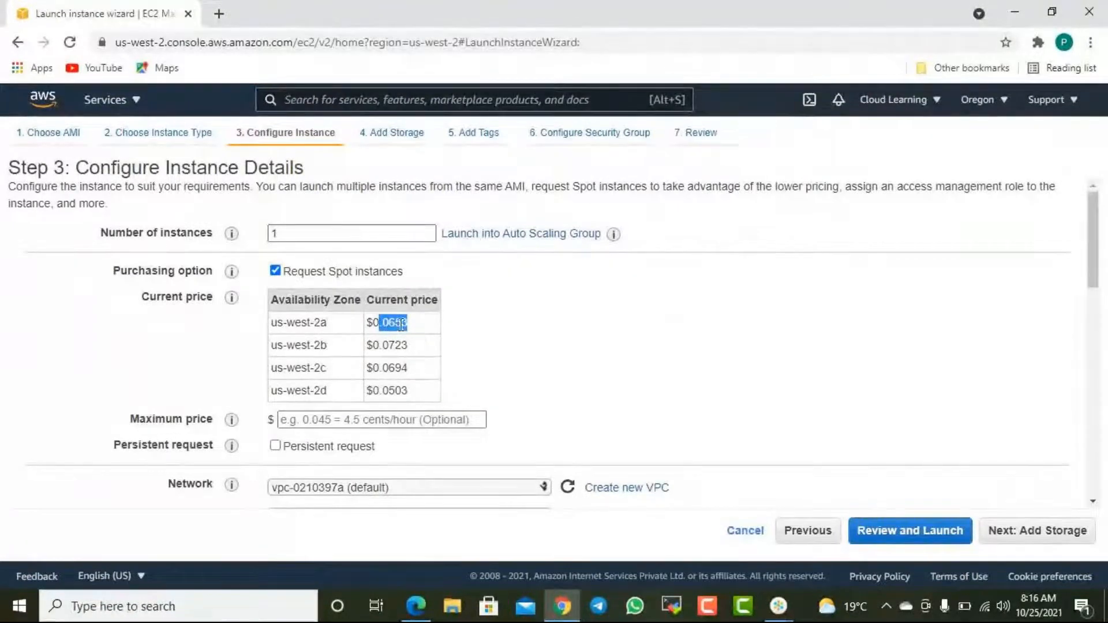
drag(334, 323, 413, 326)
drag(322, 346, 422, 348)
drag(315, 369, 426, 371)
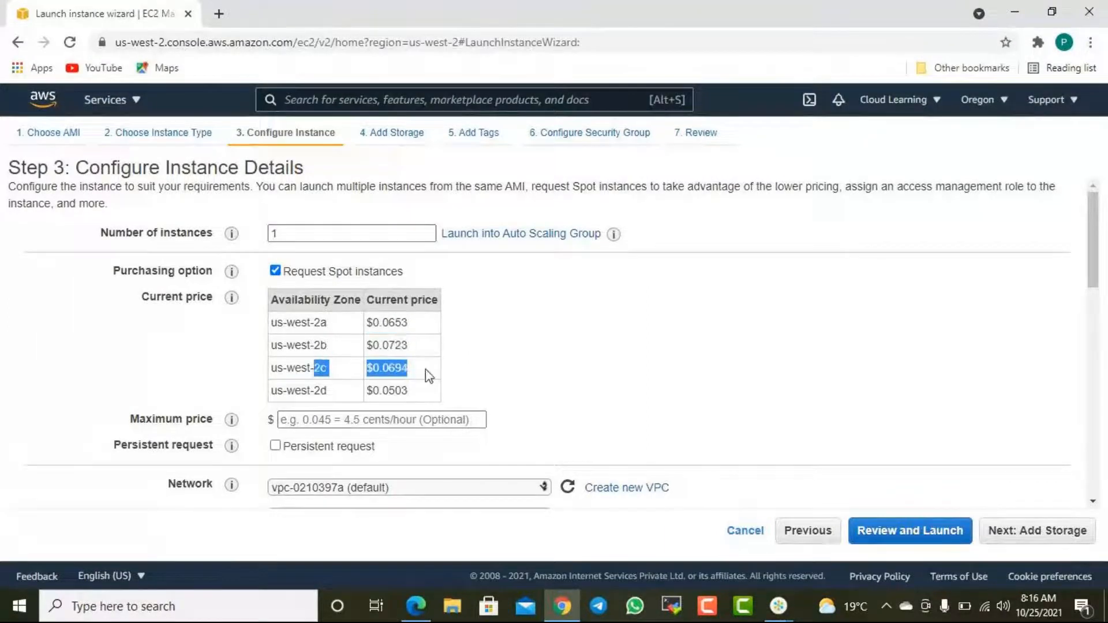
drag(315, 393, 421, 398)
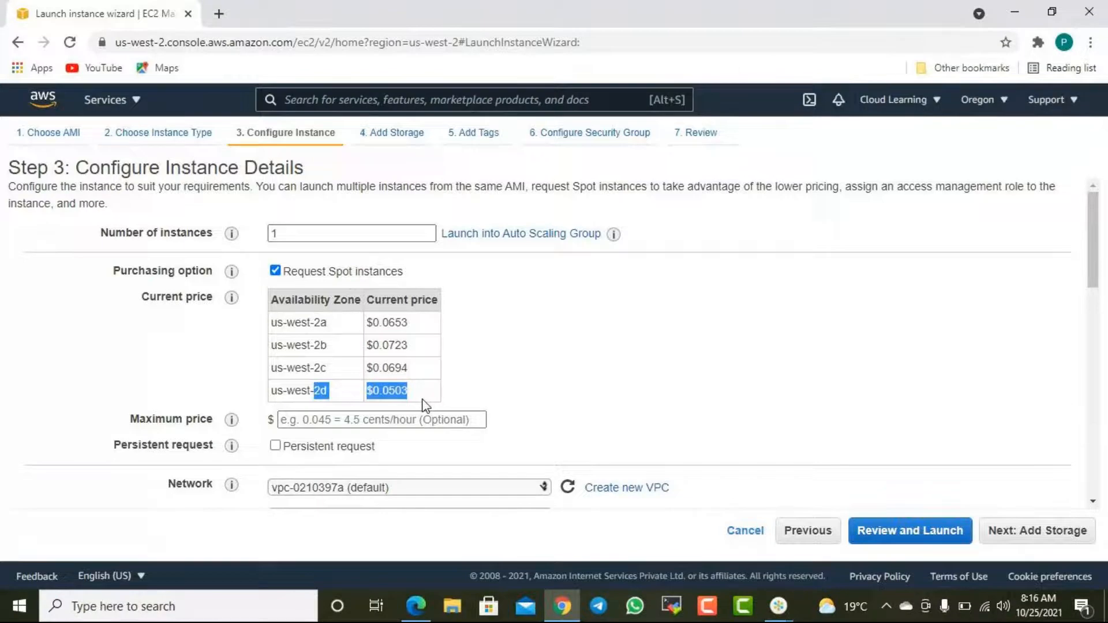
click(505, 389)
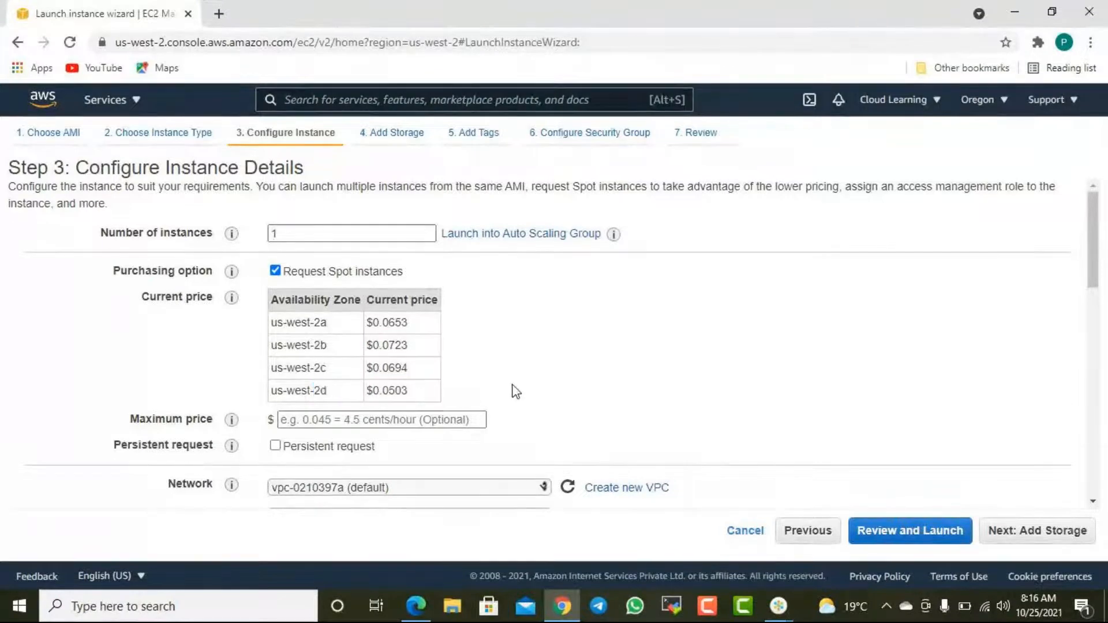
- Check the available networks, keep the default VPC, and choose the default subnet in us-west-2d
scroll(508, 421, down, 3)
scroll(512, 421, up, 2)
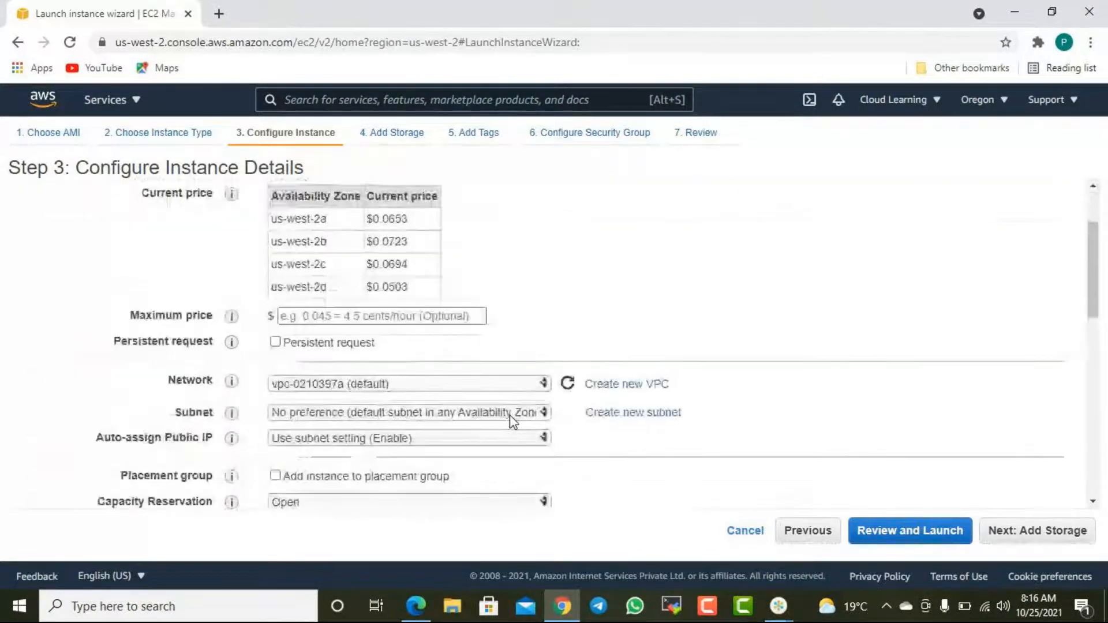
scroll(511, 421, up, 1)
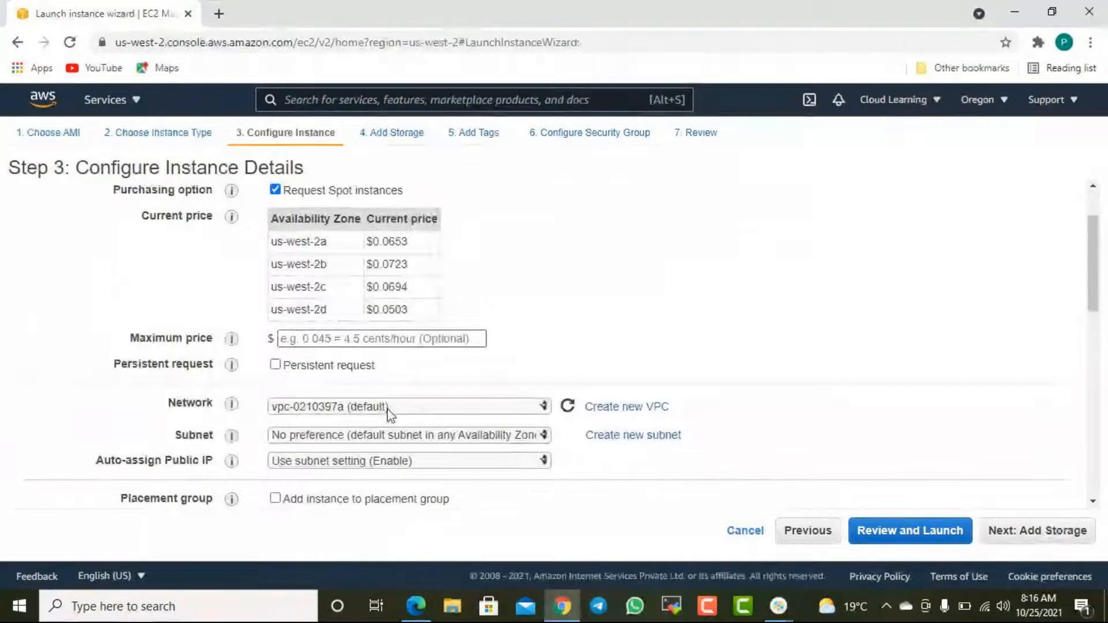
click(383, 407)
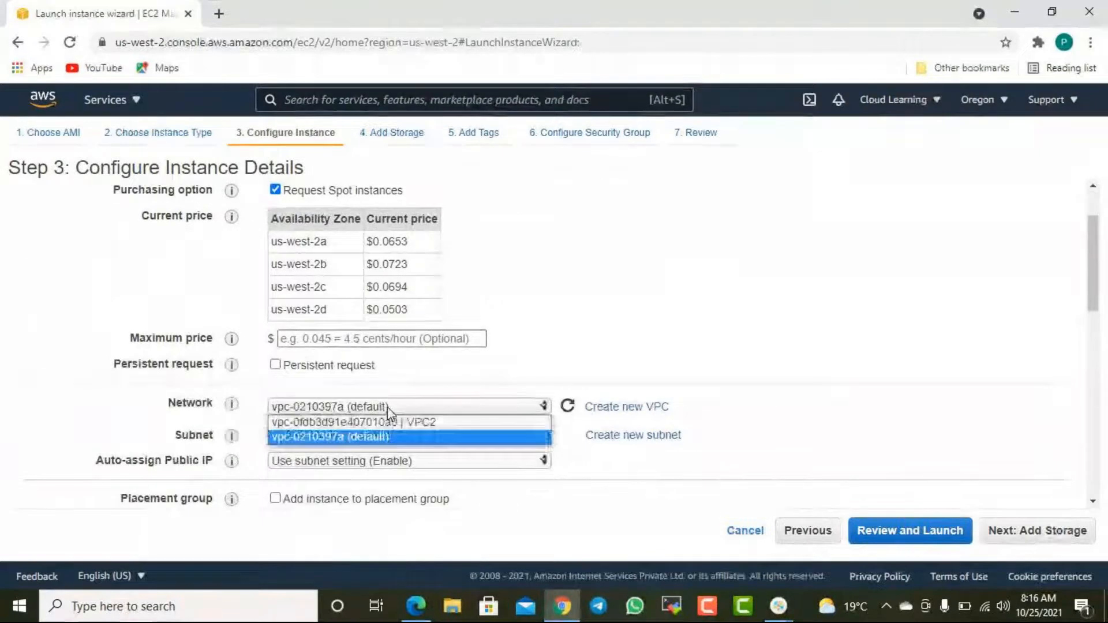
click(564, 349)
click(400, 434)
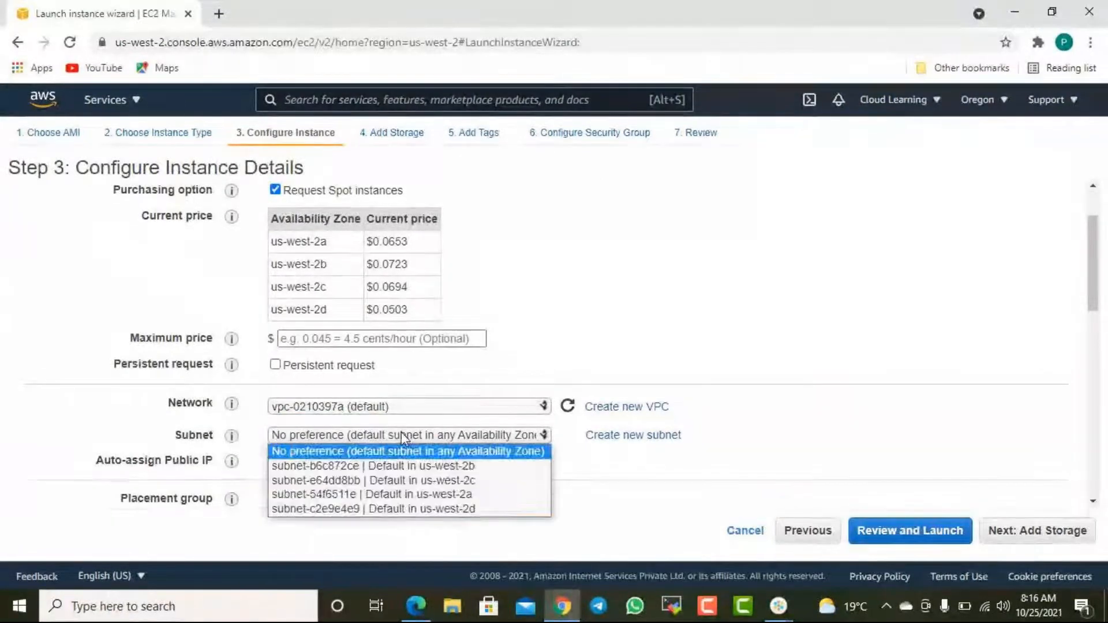
click(436, 508)
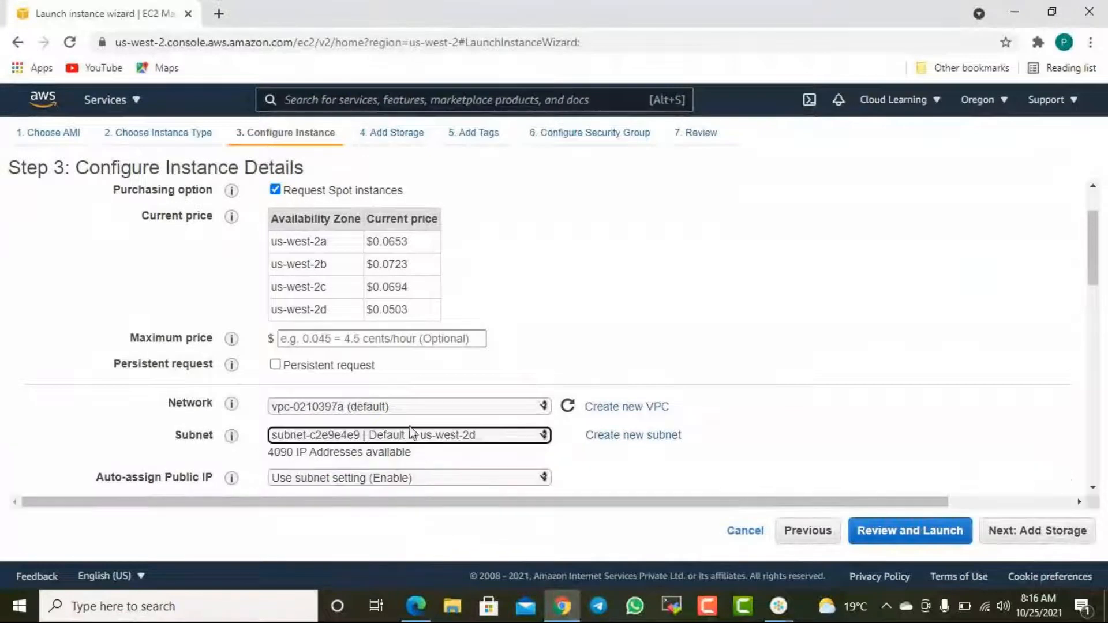
- Highlight the us-west-2d Spot price and enter 0.0600 as the maximum price, without a dollar sign
drag(410, 312, 381, 307)
click(397, 340)
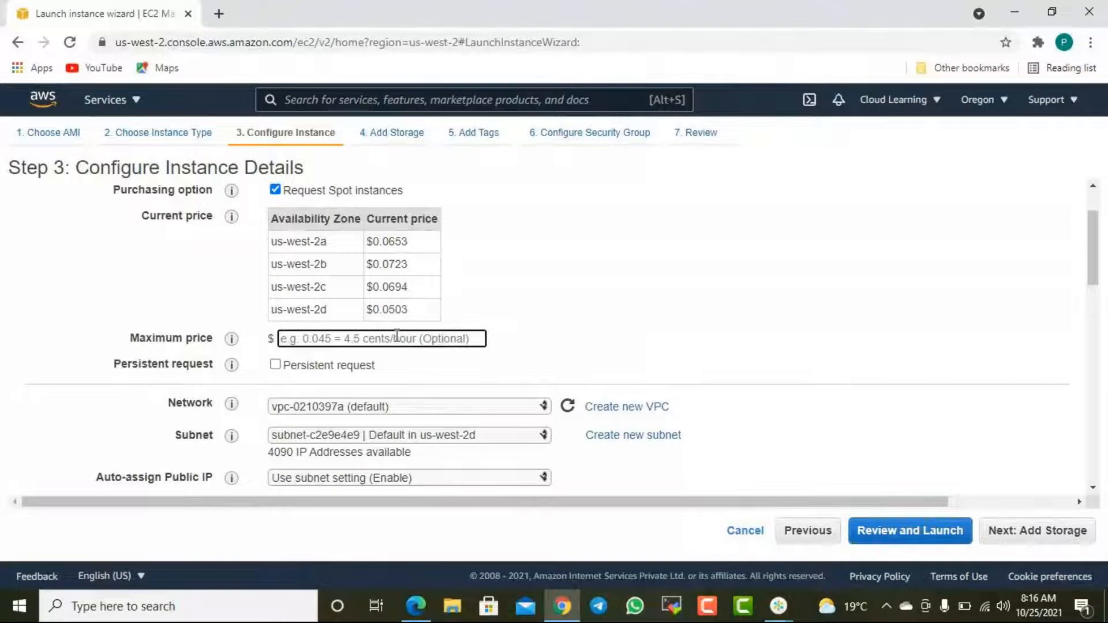
text($)
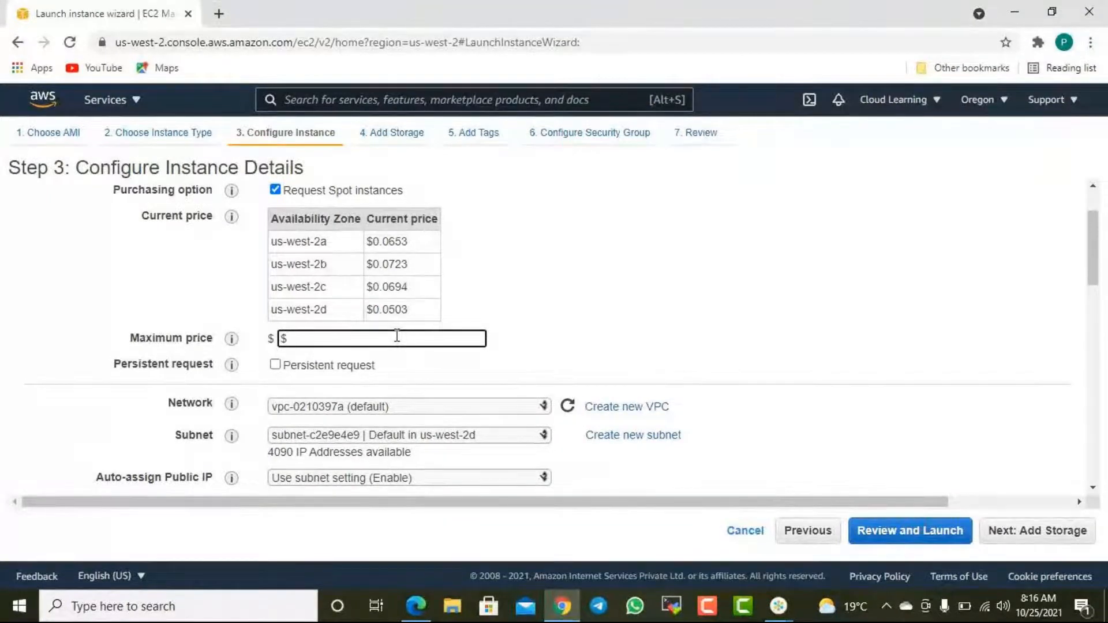
text(0.0600)
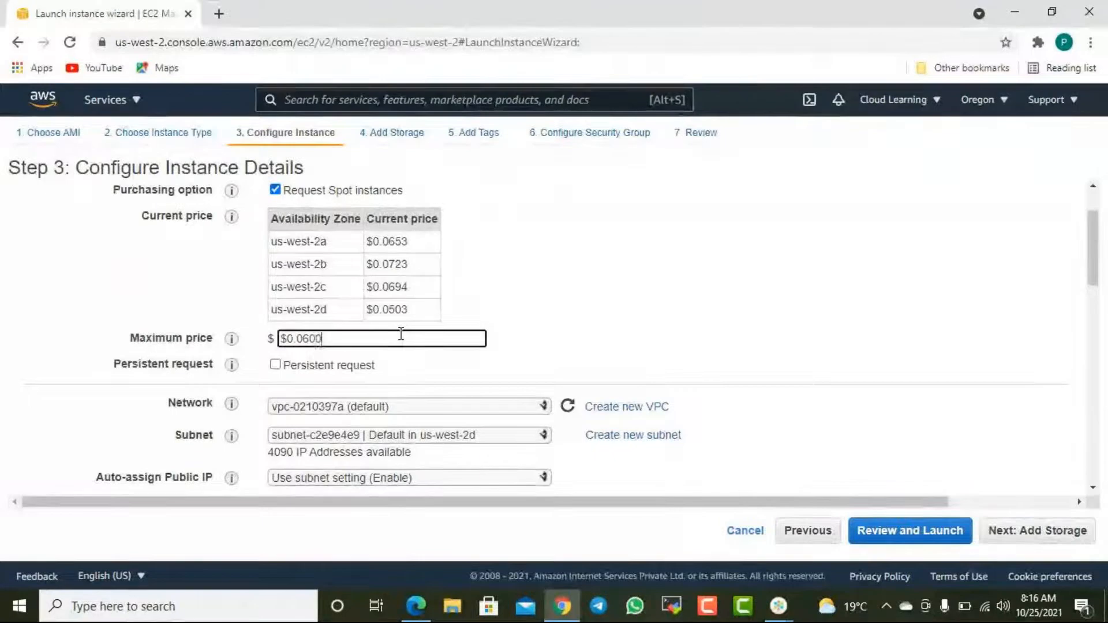
click(402, 326)
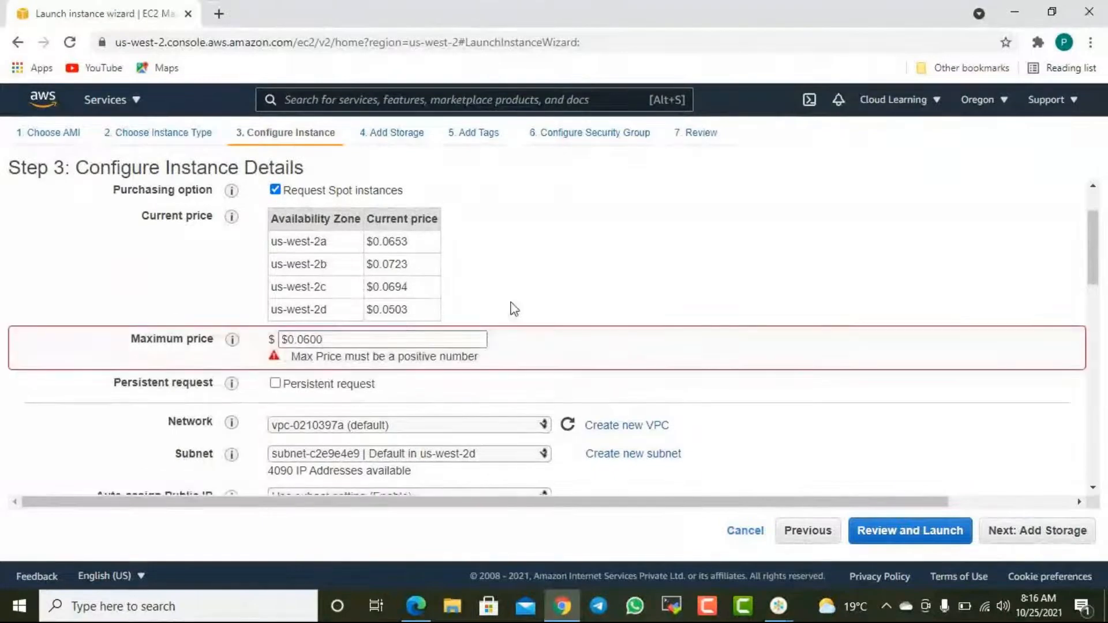
click(285, 340)
key(BackSpace)
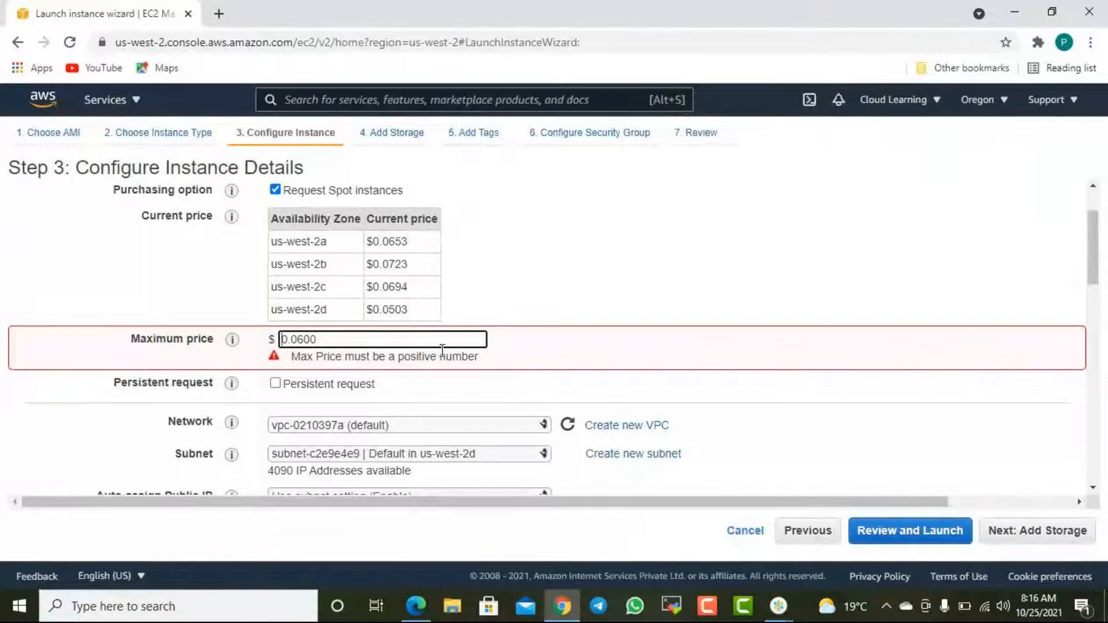
click(506, 299)
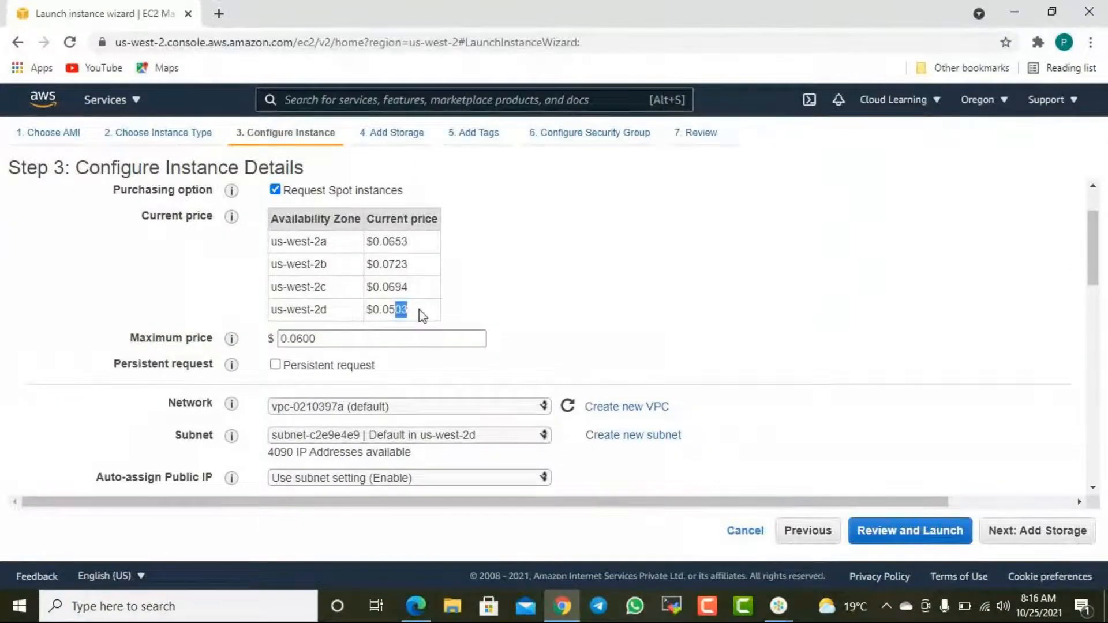
- Change the Spot request's maximum price to 0.0500 and continue to the storage settings
drag(323, 339, 297, 339)
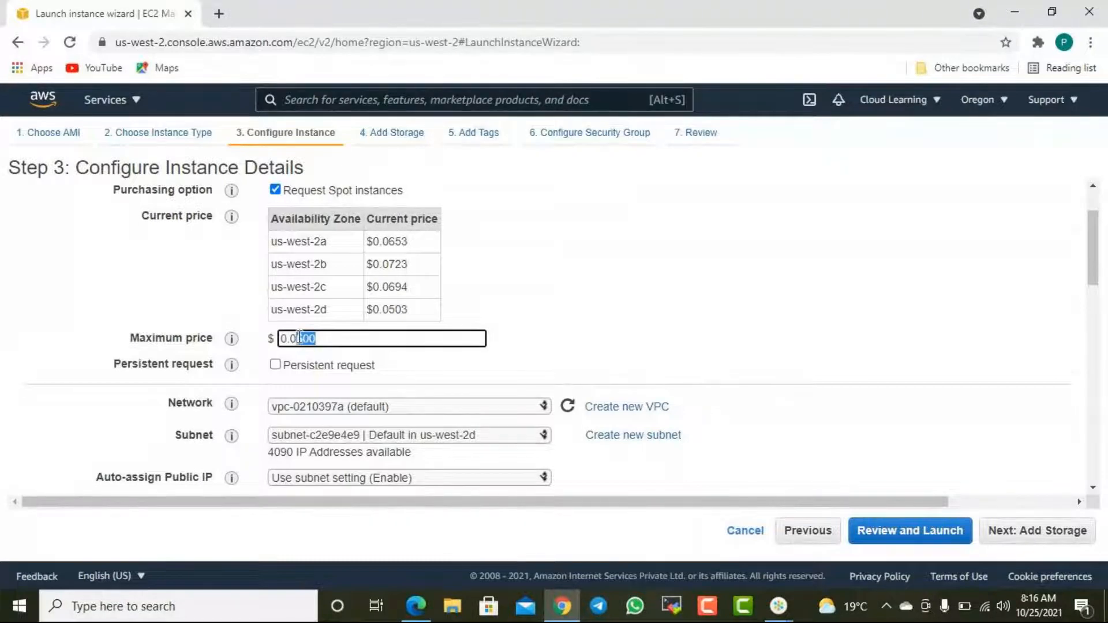
text(600)
key(BackSpace)
key(BackSpace)
key(BackSpace)
text(500)
click(1062, 533)
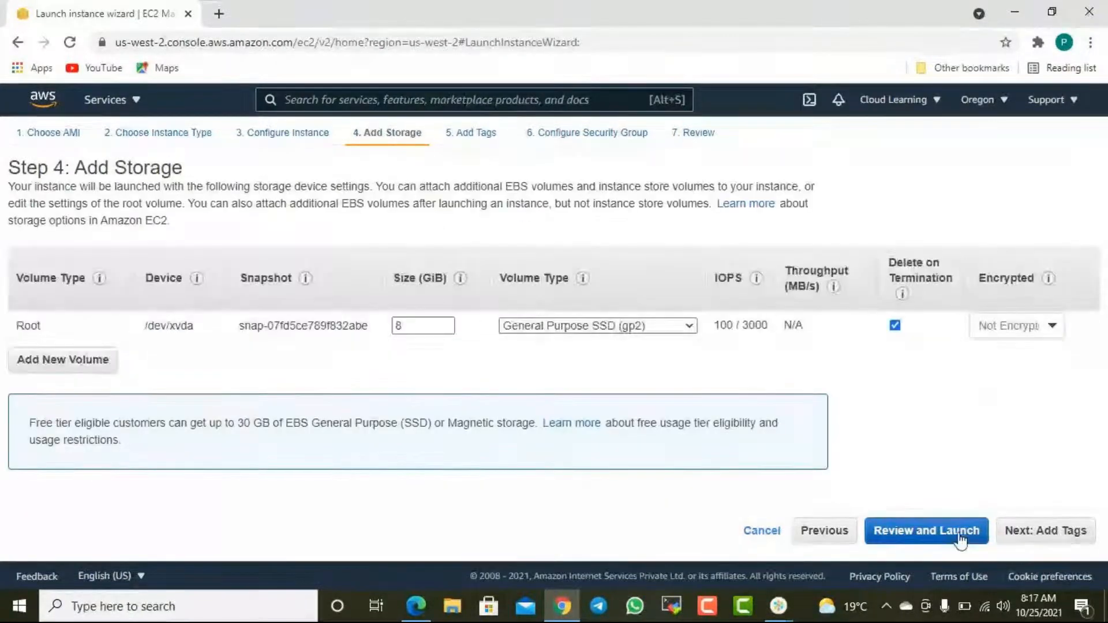
- Go back to recheck the instance details, and continue past the default storage settings to the tags
click(835, 529)
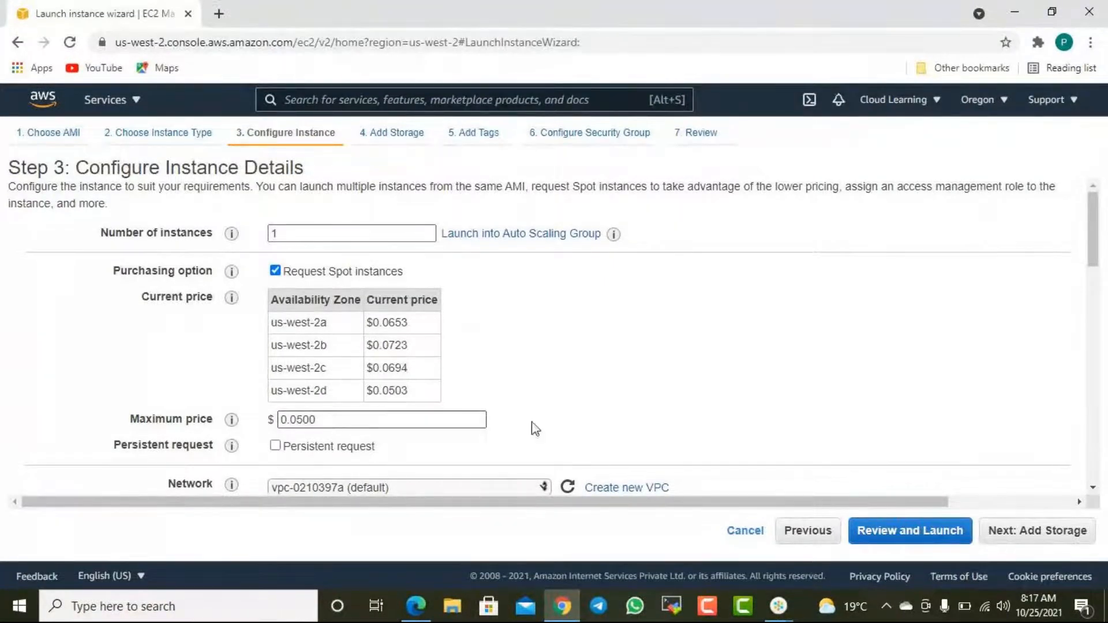
click(1047, 533)
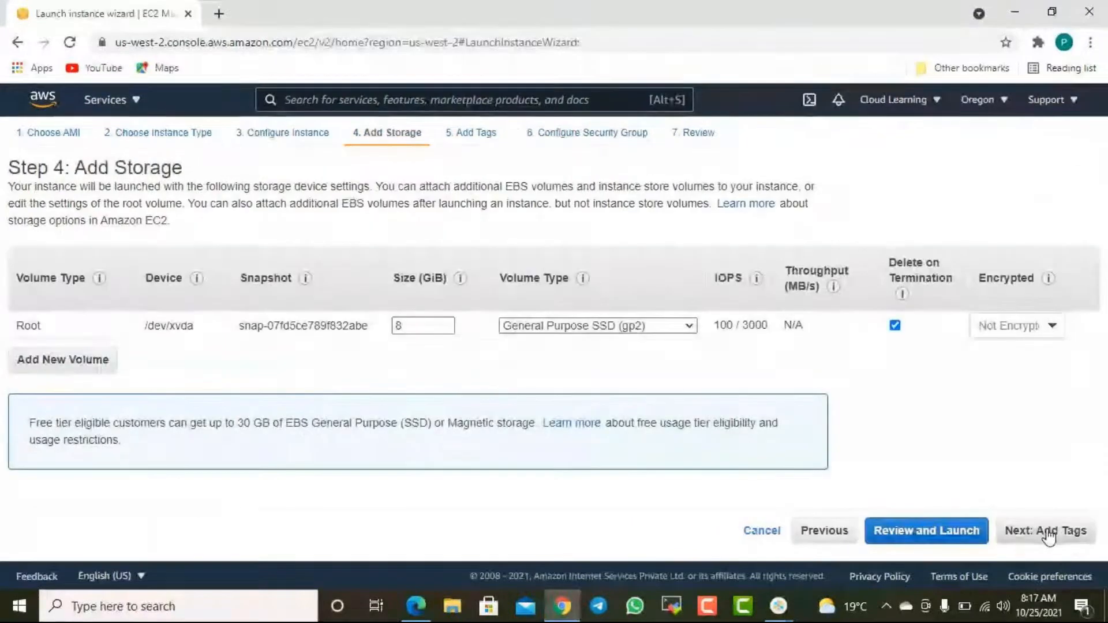
click(1074, 542)
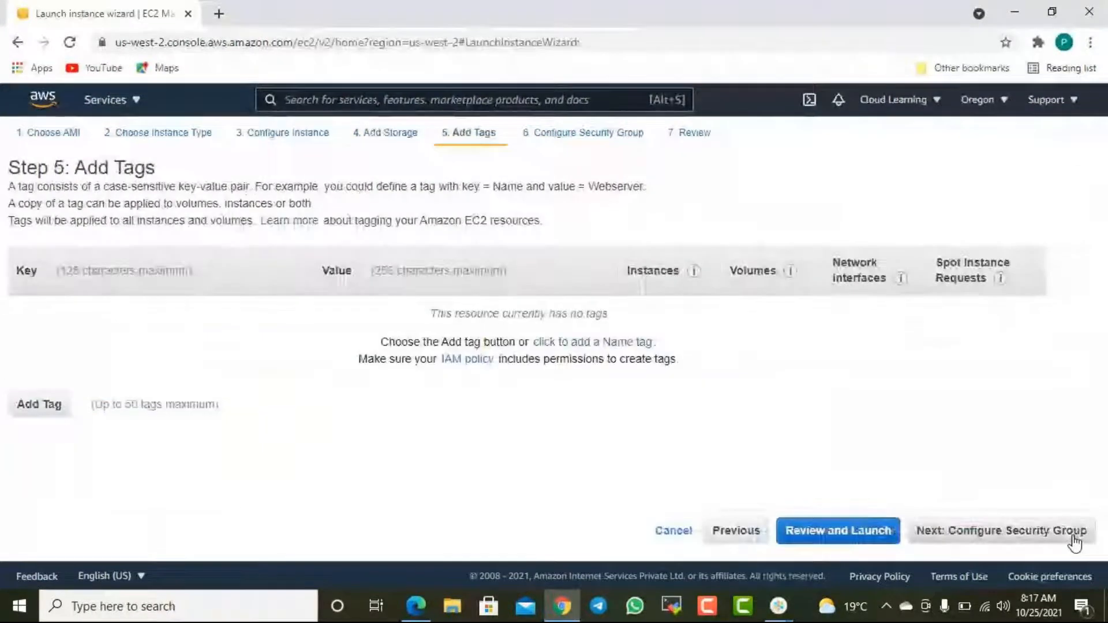
- Add a tag with key Name and value Spot Instance, and continue to the security group settings
click(32, 410)
text(Name)
key(Tab)
text(Spot In)
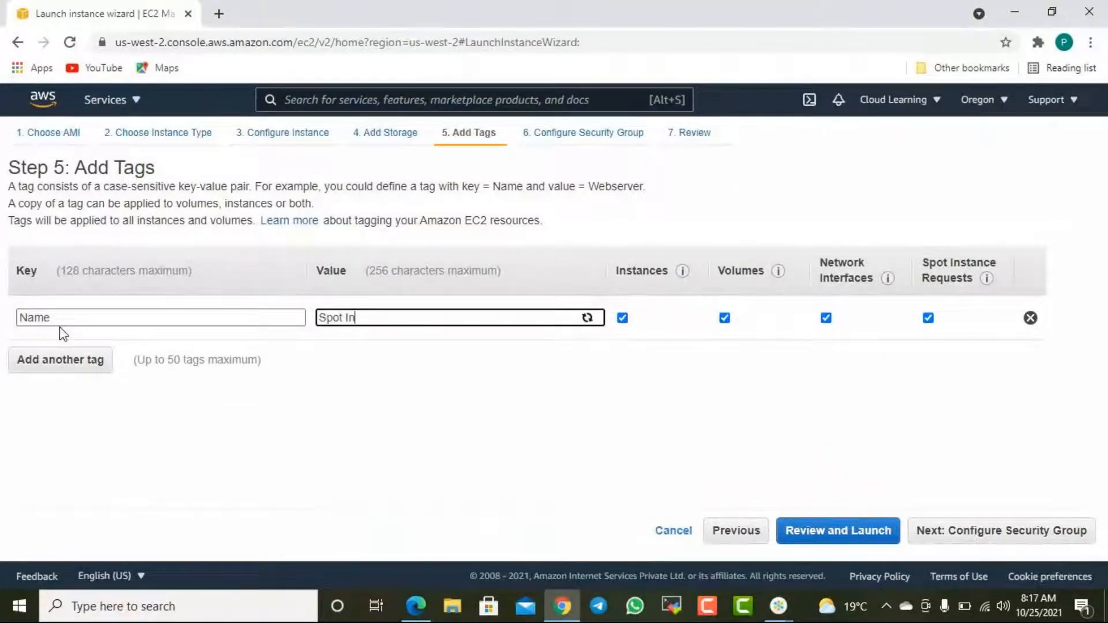
text(stanece)
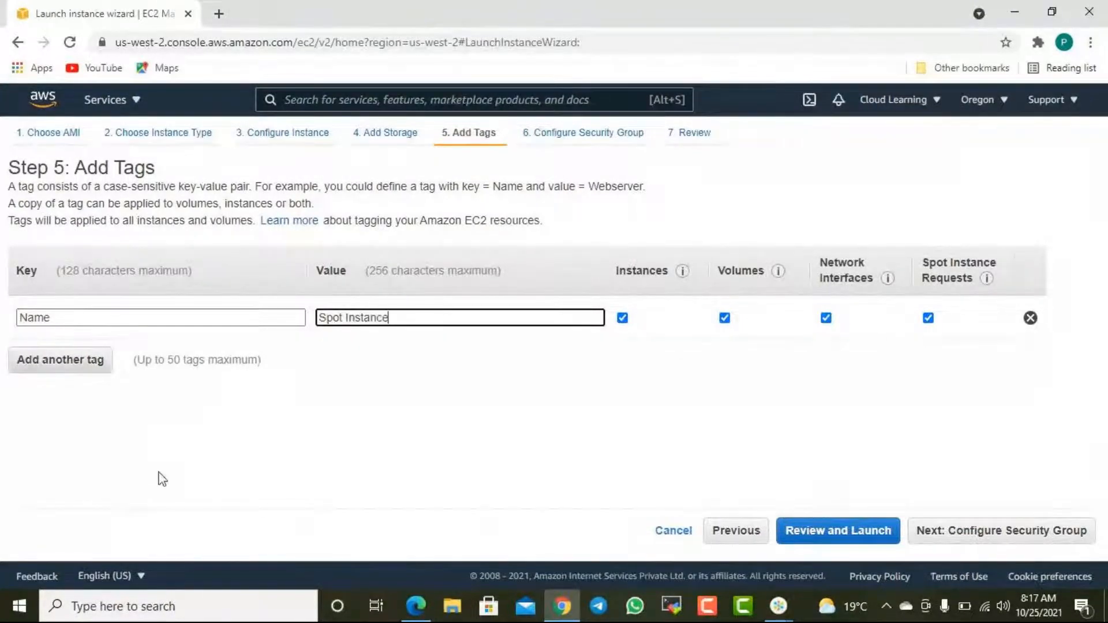
click(1001, 545)
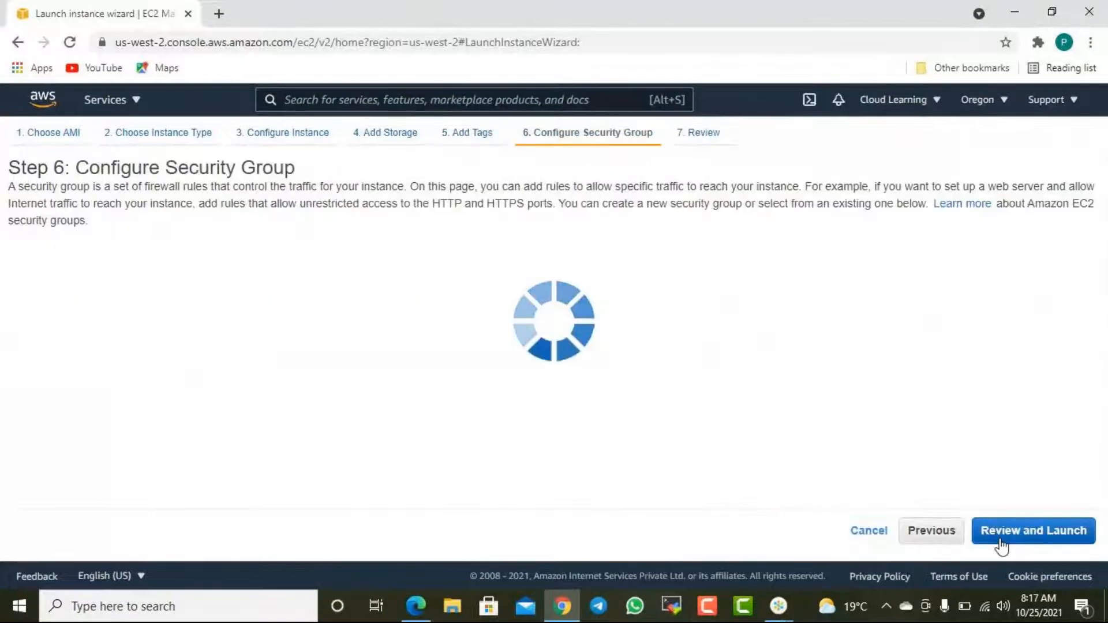
- Assign the existing security group Linux New SG and continue to the launch review
click(311, 267)
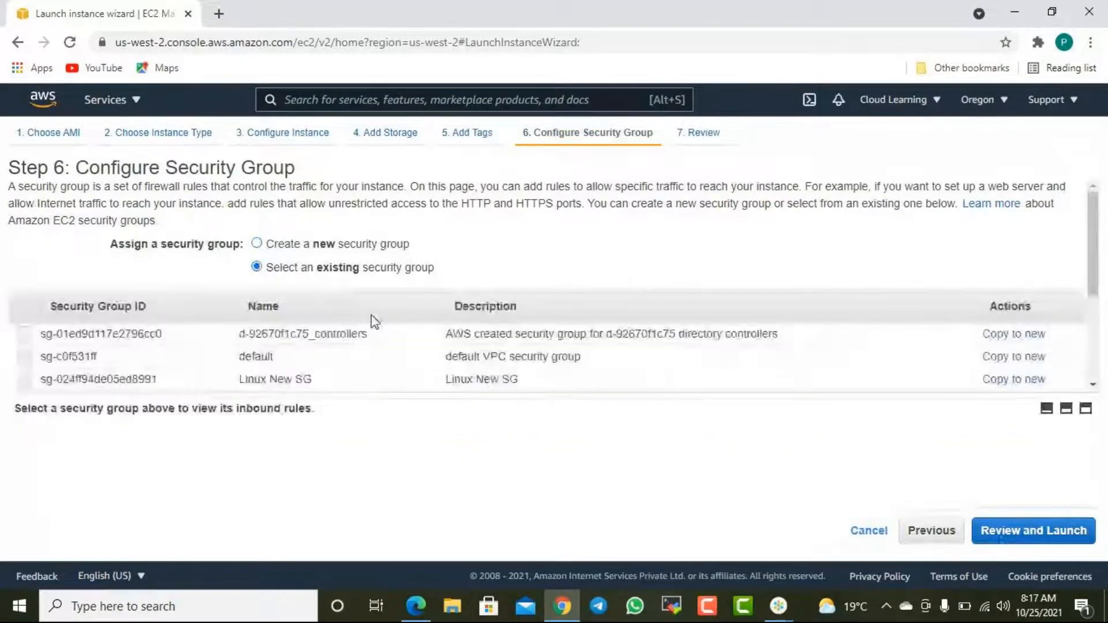
click(334, 379)
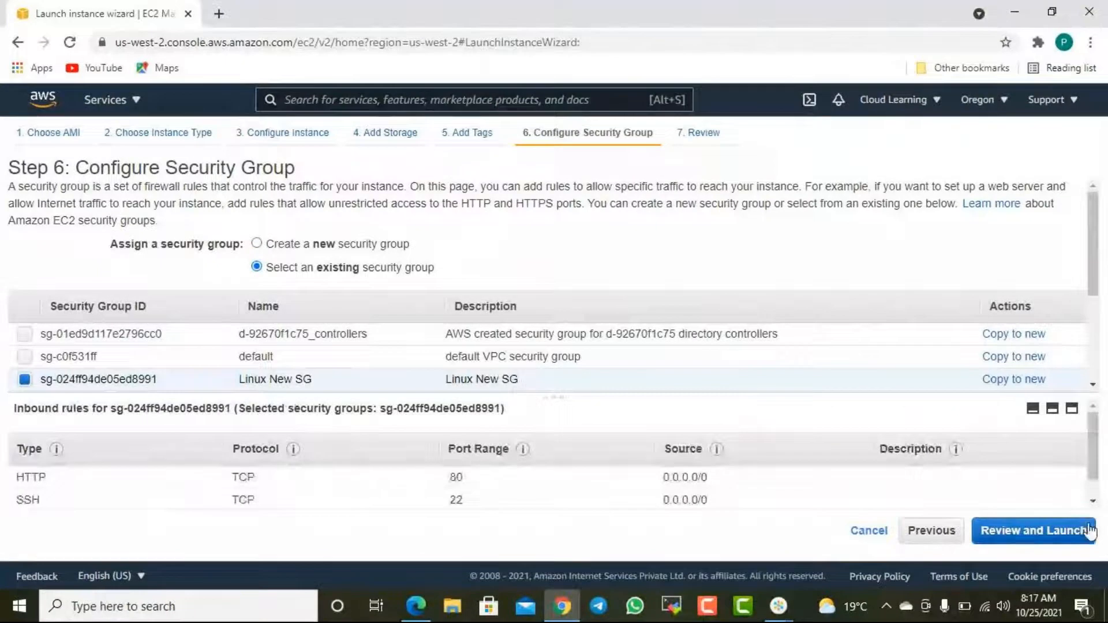
click(1068, 531)
- Try to launch the Spot instance with the existing key pair cl11oregon, acknowledging access to its private key file
click(1067, 533)
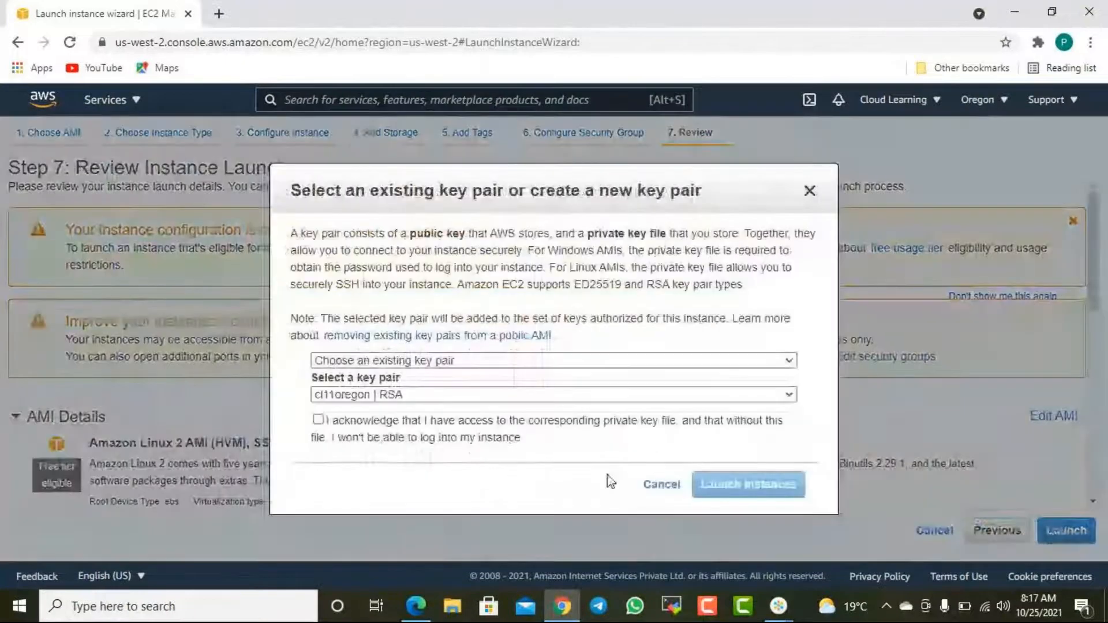
click(318, 419)
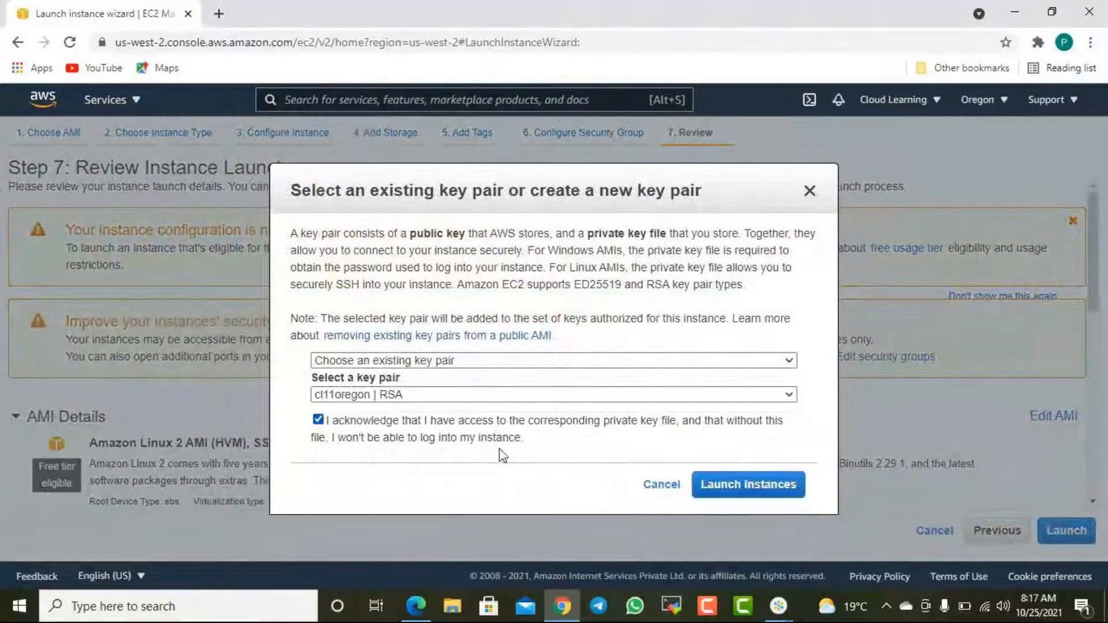
click(749, 484)
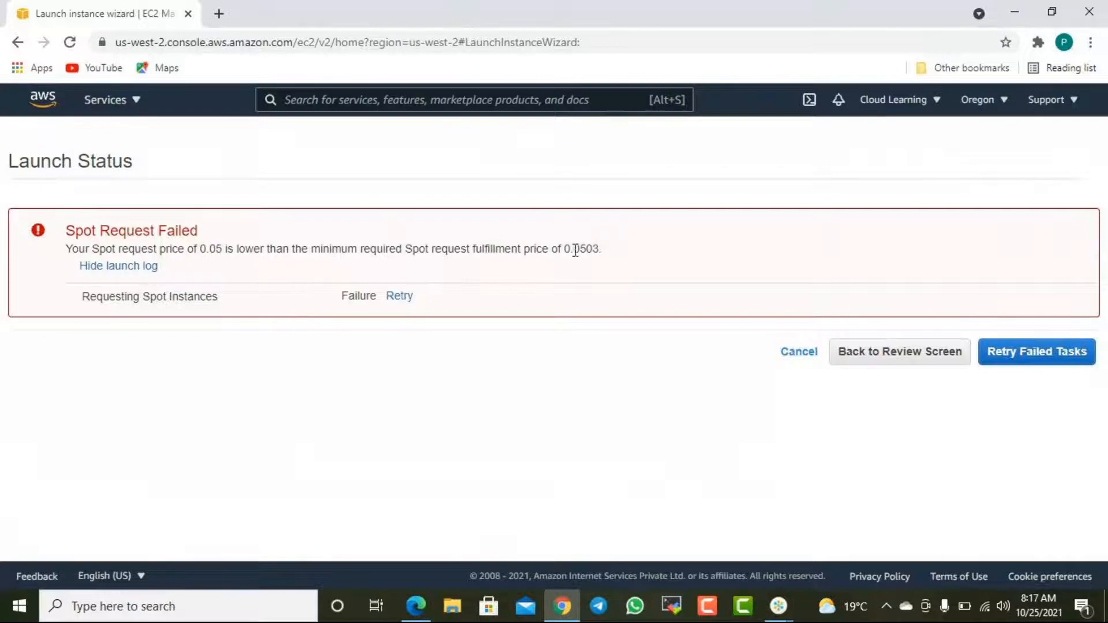
- Highlight the minimum required Spot fulfillment price and return to the launch review
drag(580, 249, 600, 248)
click(592, 265)
click(921, 362)
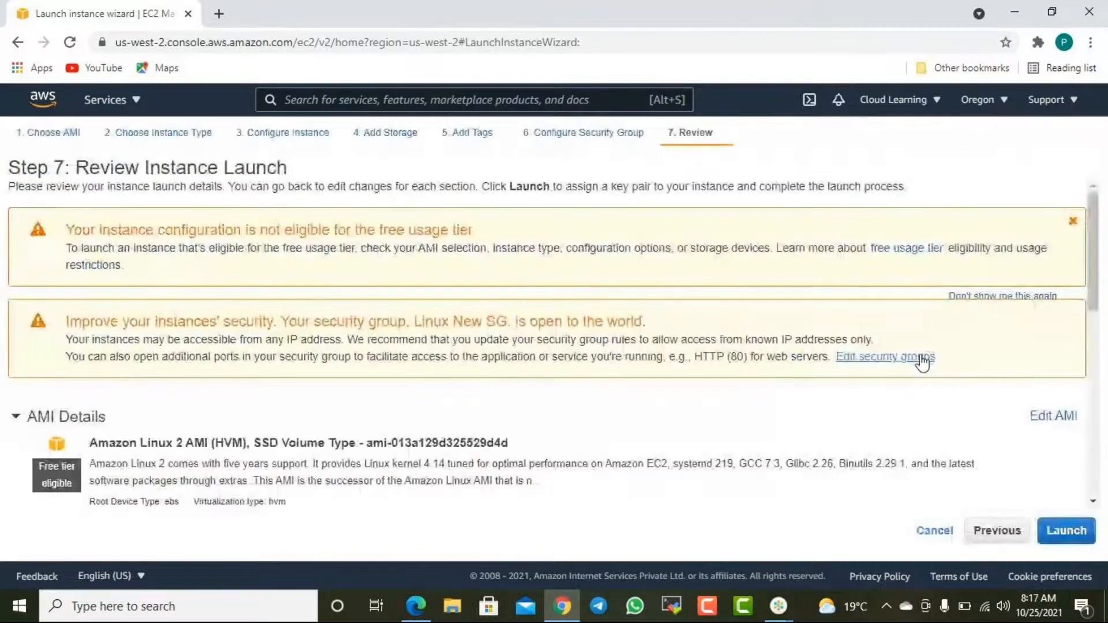
- Go back from the review to the instance type selection and continue to the instance details
scroll(756, 403, down, 8)
scroll(754, 413, up, 5)
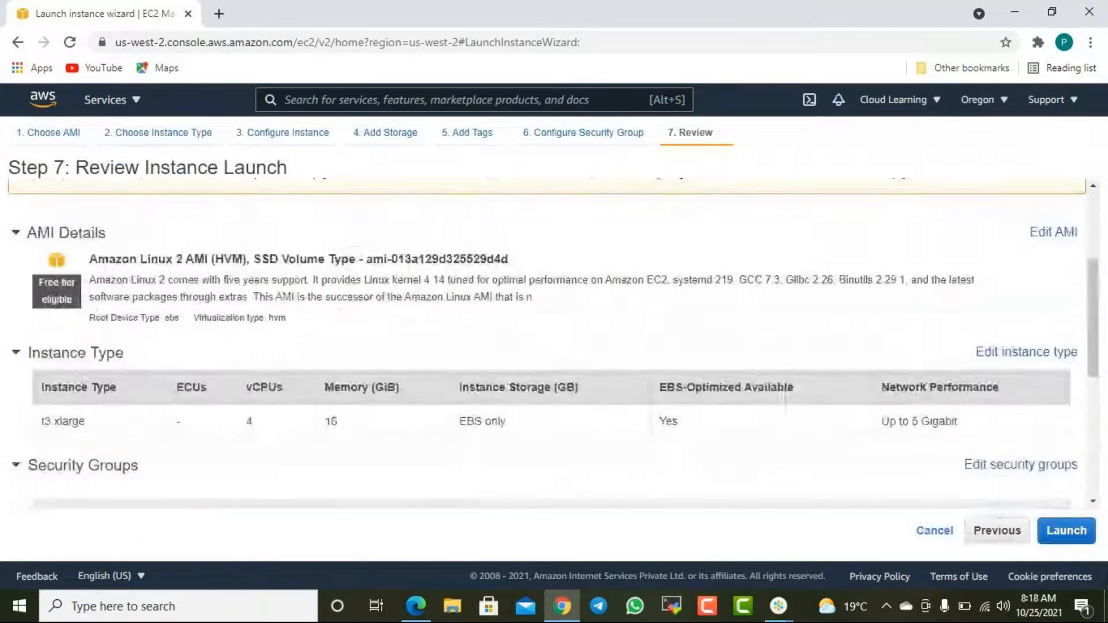
scroll(878, 402, up, 4)
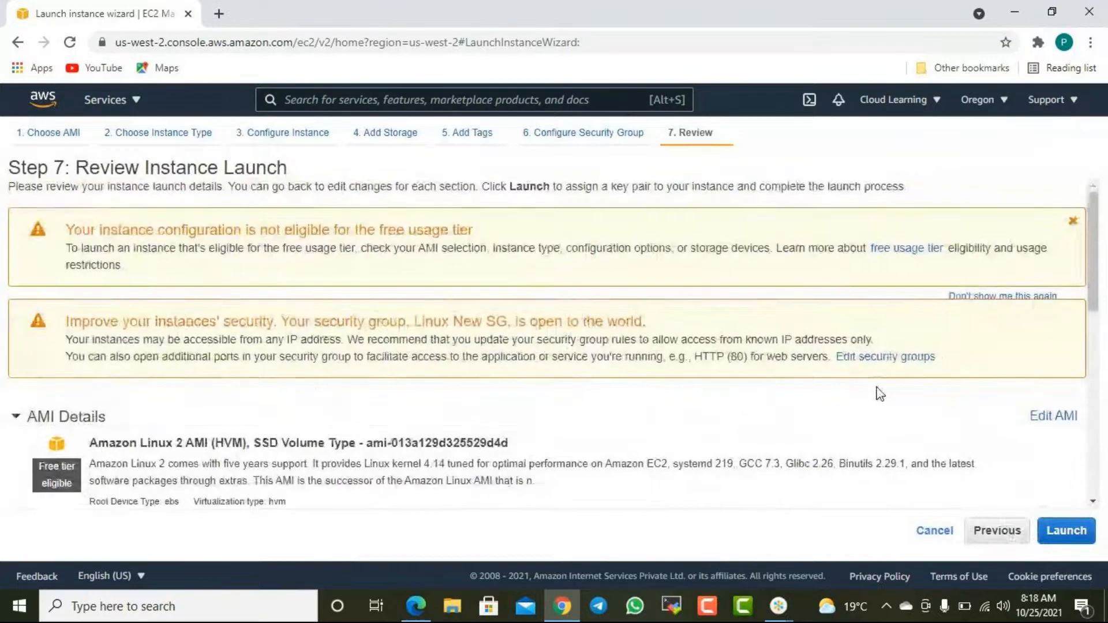
scroll(878, 391, down, 6)
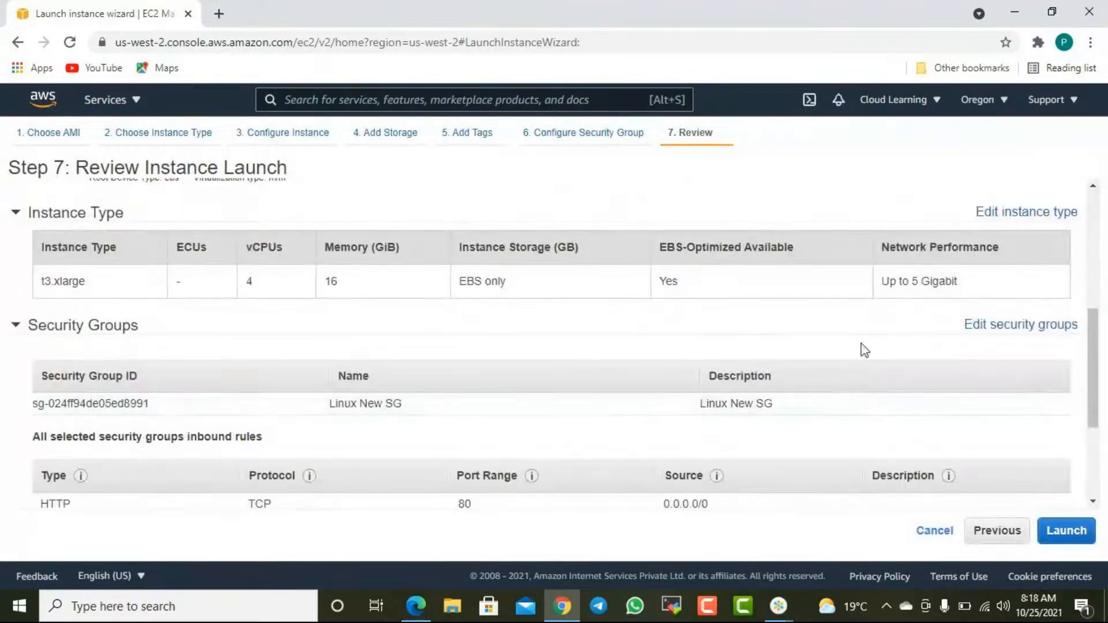
click(1024, 217)
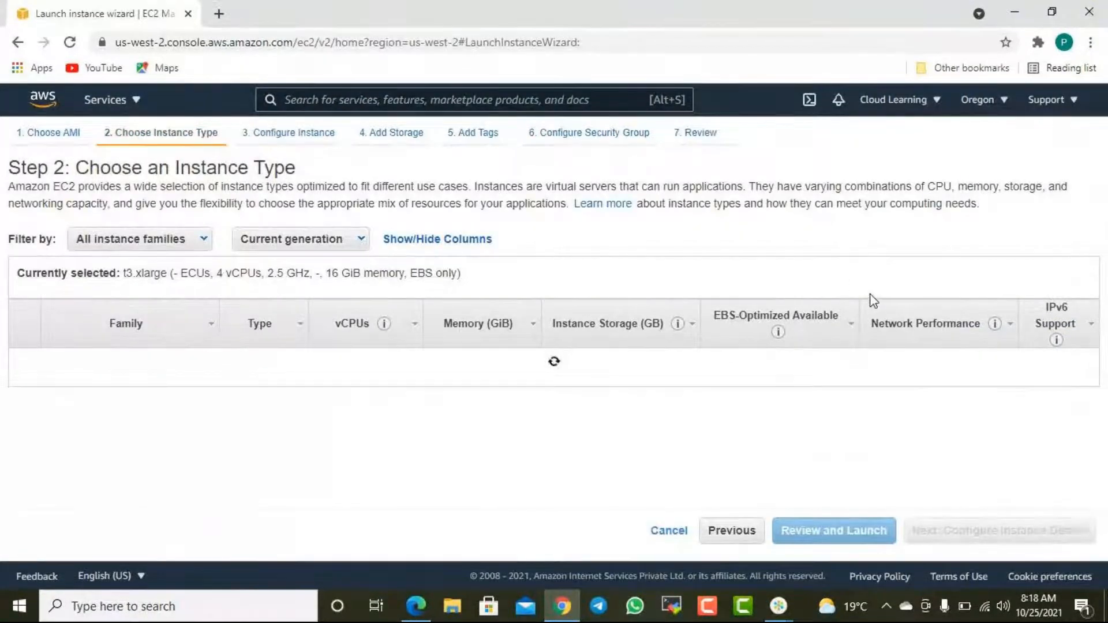
scroll(859, 300, down, 3)
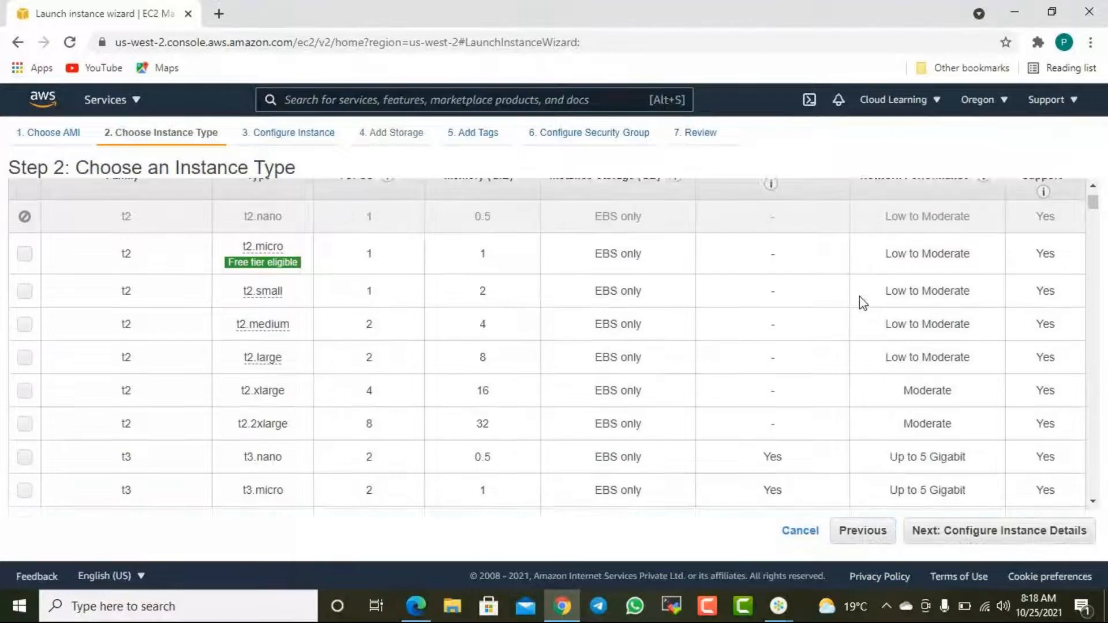
click(1013, 542)
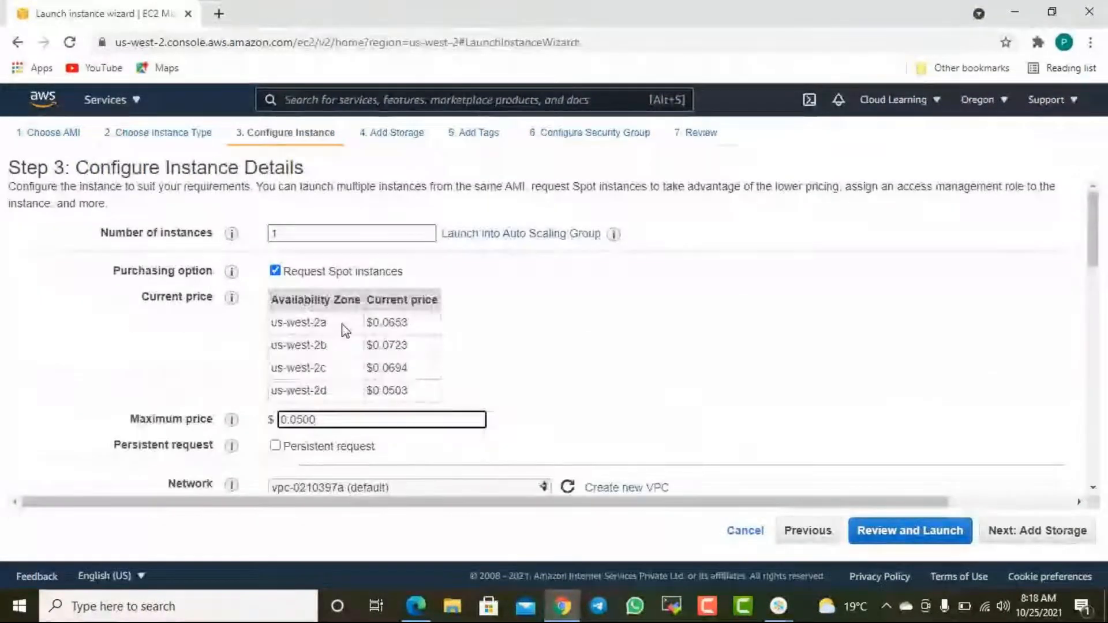
- Set the Spot request's maximum price to 0.0600, compare it with the us-west-2d price, and return to the review
key(BackSpace)
text(6)
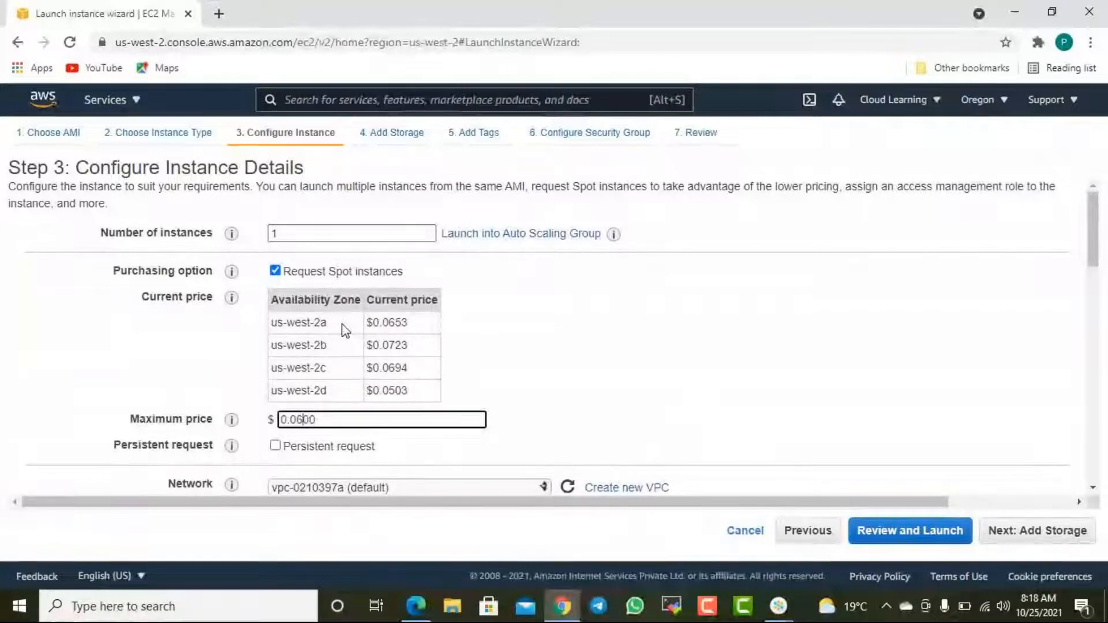
click(804, 395)
drag(410, 391, 376, 390)
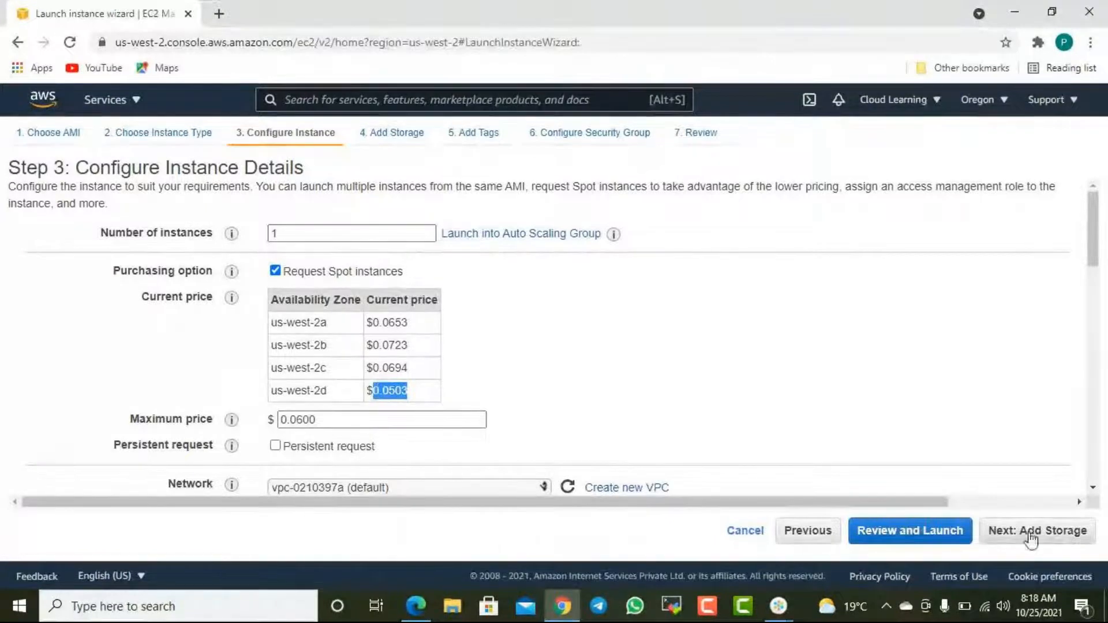
click(917, 531)
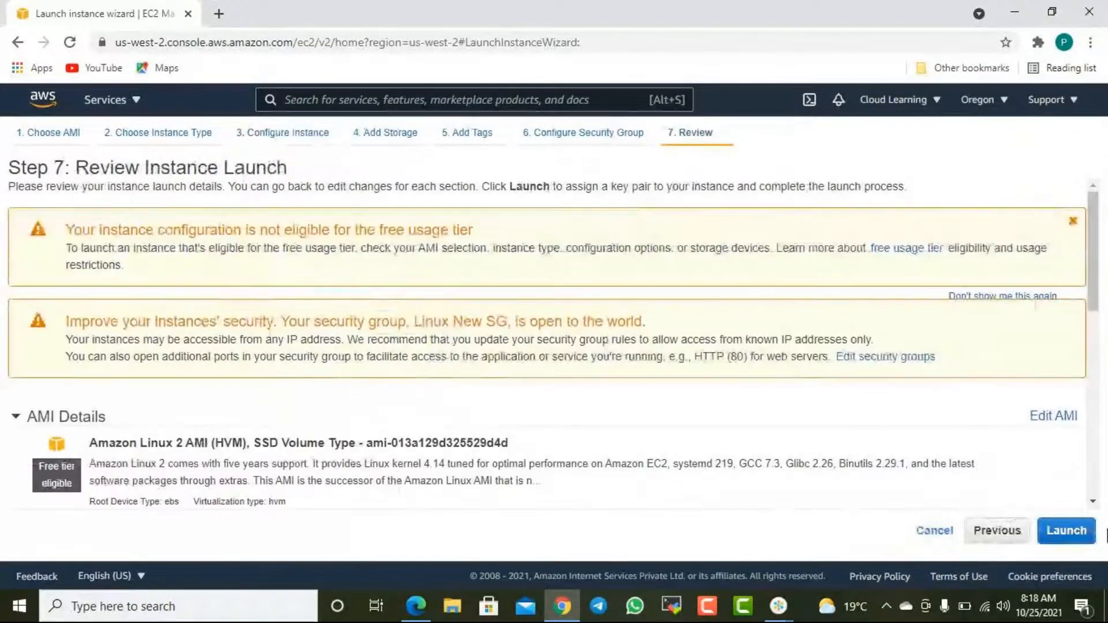
- Launch the Spot instance with the existing cl11oregon key pair, acknowledging access to the private key file
click(1079, 528)
click(341, 422)
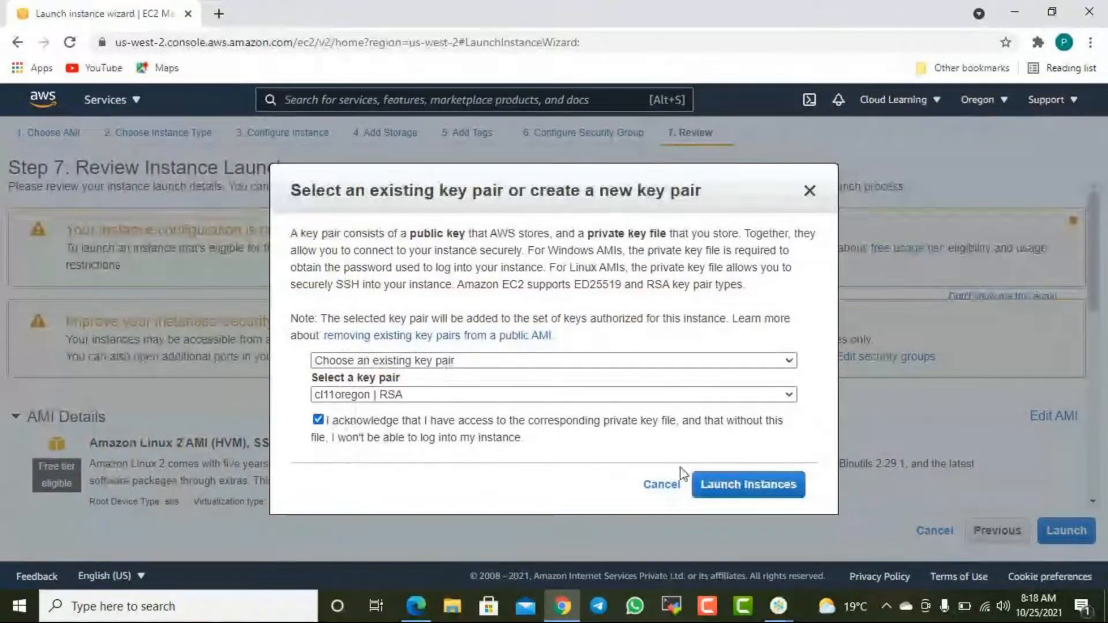
click(733, 492)
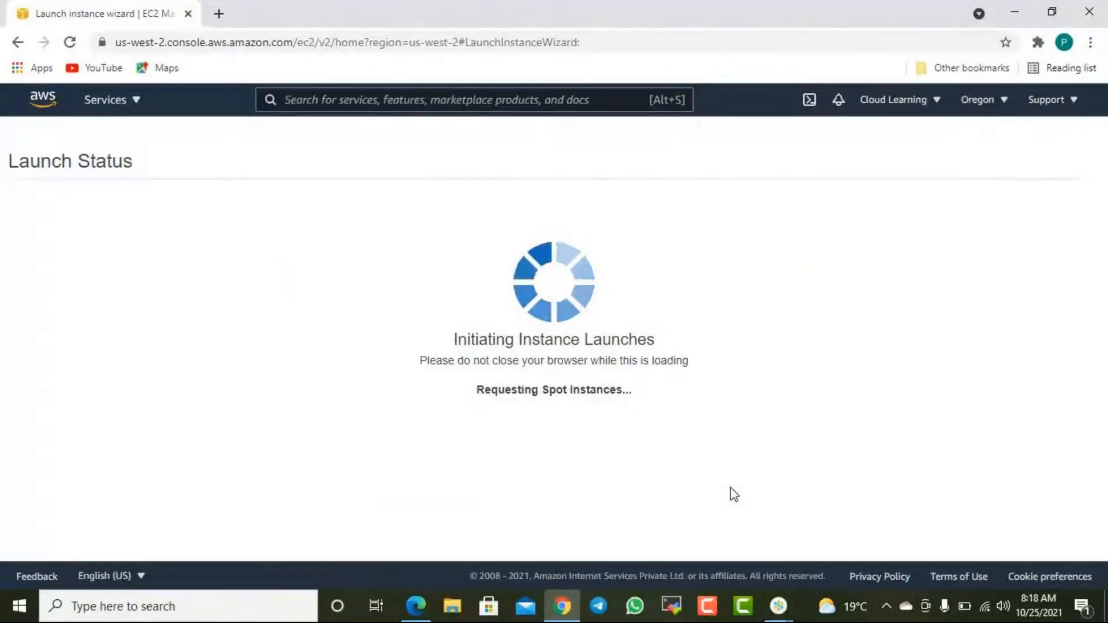
- Open the Spot requests list and widen the Capacity column to show the full instance ID
scroll(750, 491, down, 3)
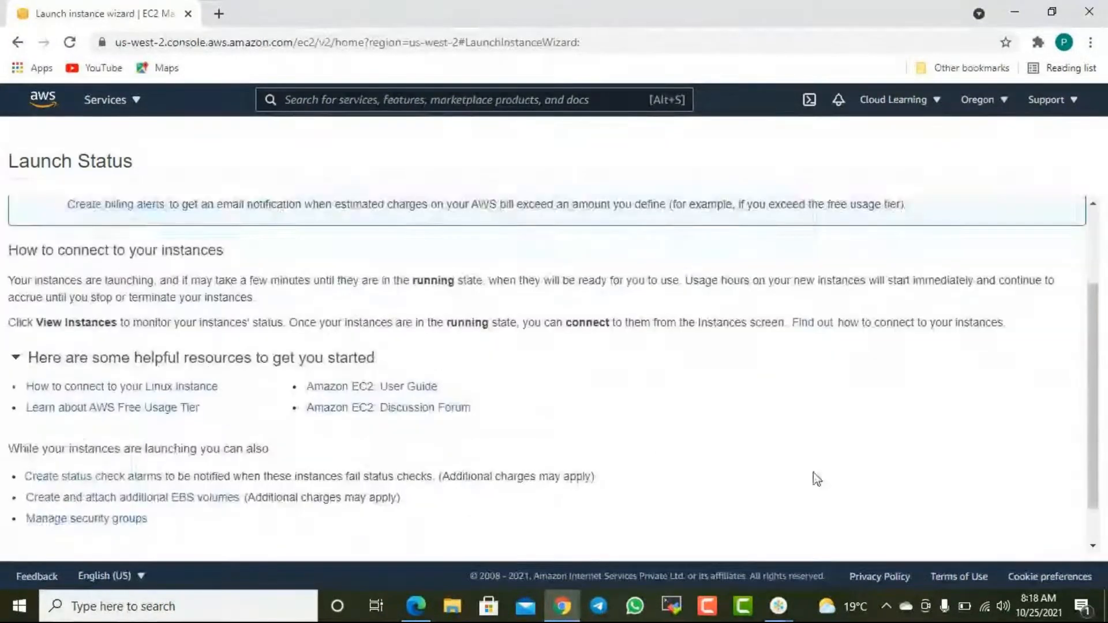
click(1010, 539)
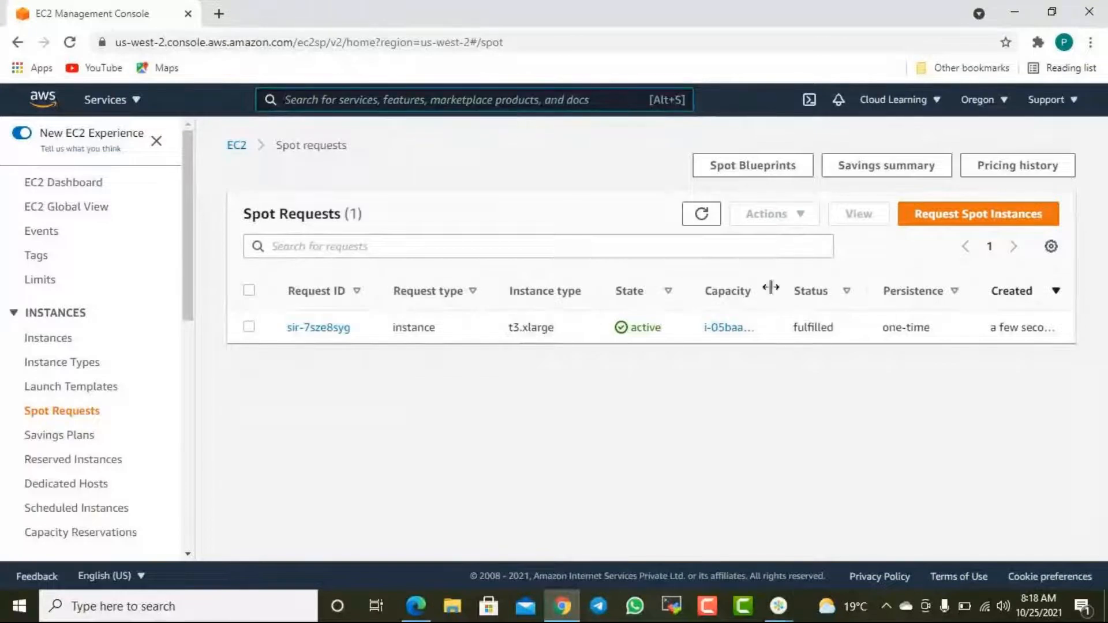
drag(776, 290, 852, 291)
drag(860, 352, 662, 358)
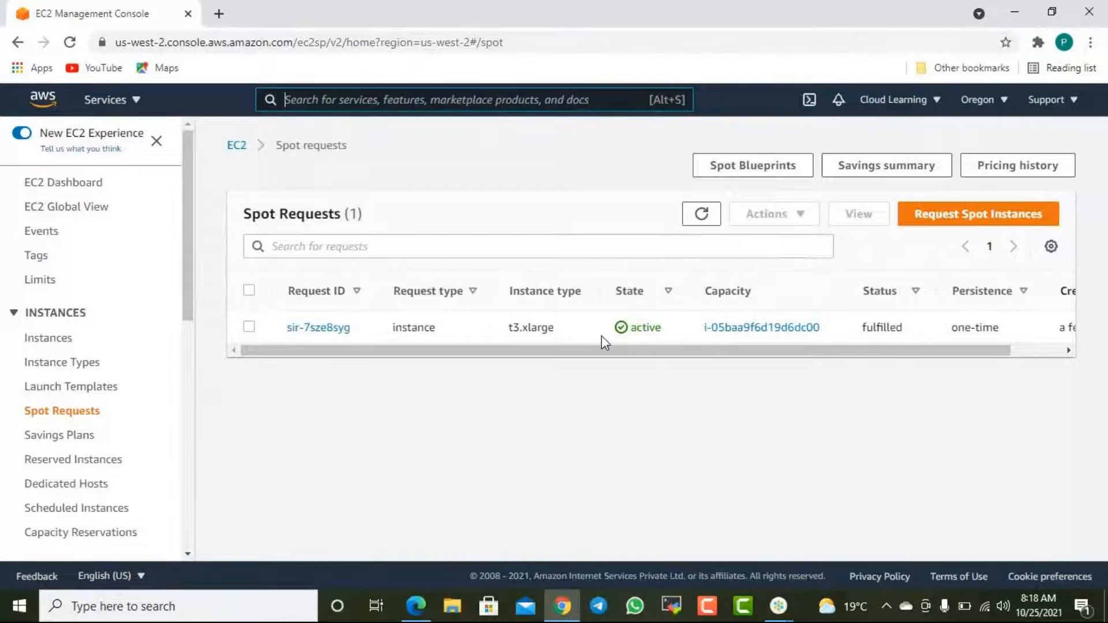
- Open the instances list and refresh it to check the state and status check of Spot Instance
click(61, 338)
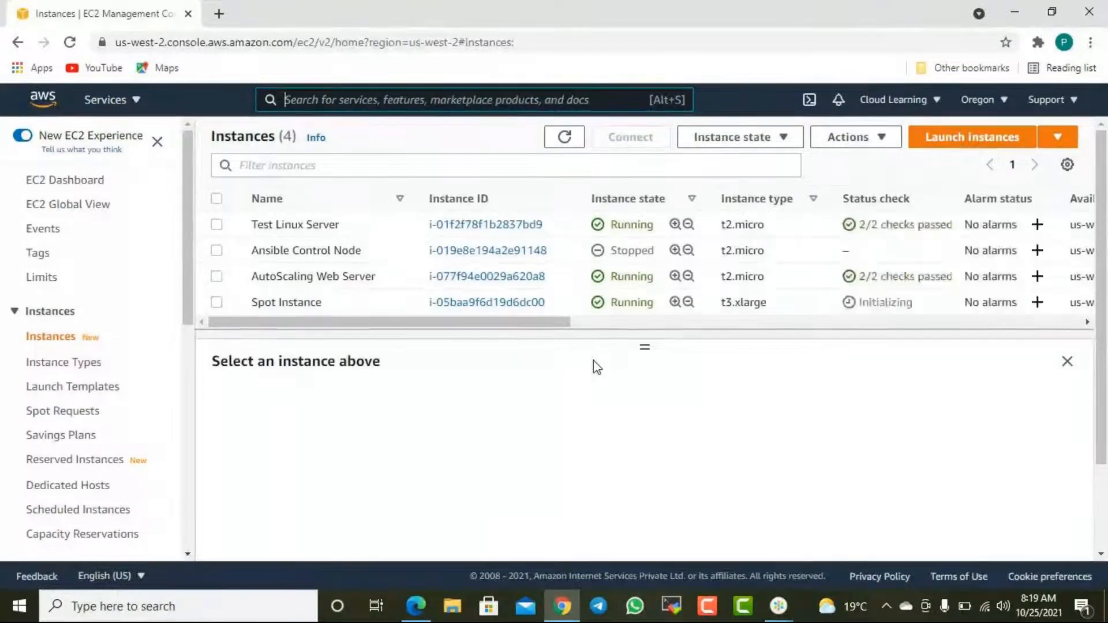
mouse_move(538, 329)
mouse_down()
mouse_move(799, 334)
mouse_move(537, 323)
mouse_up()
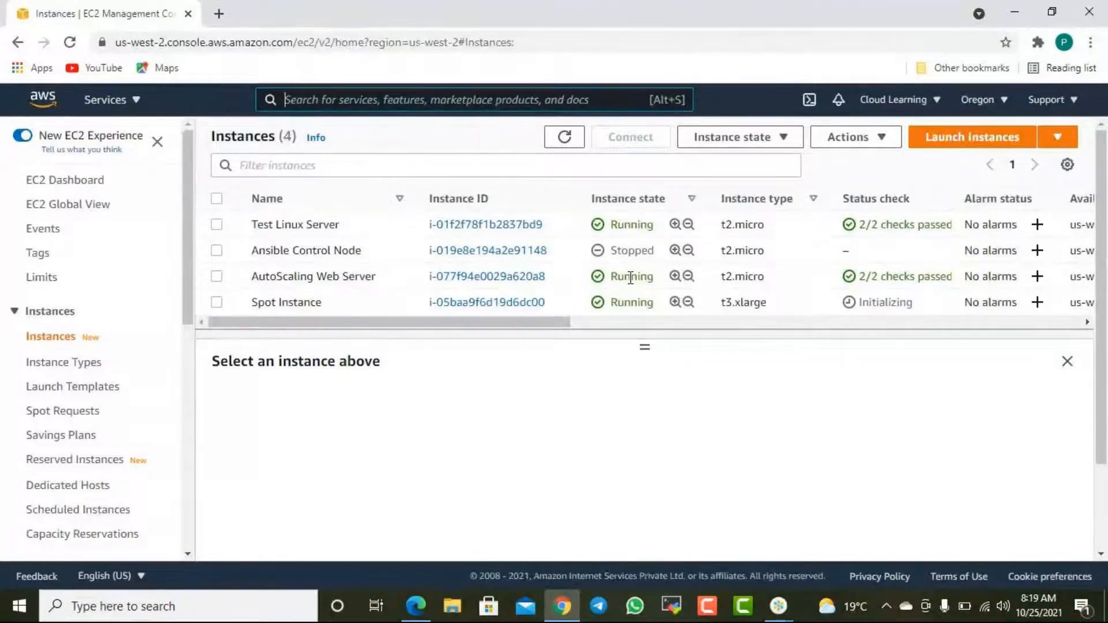
click(940, 104)
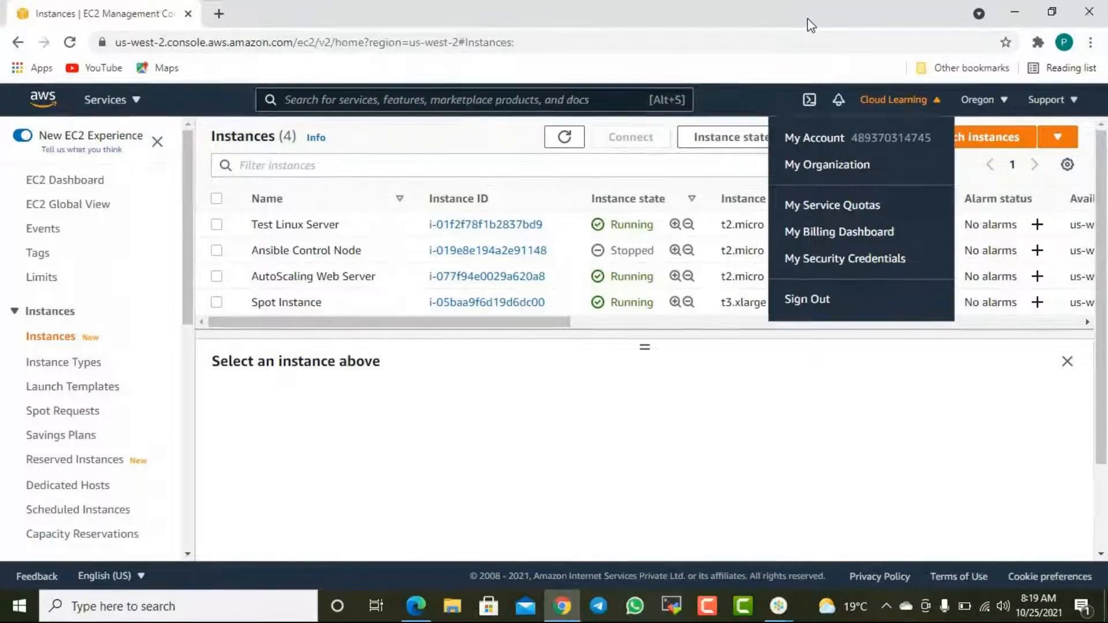
click(623, 396)
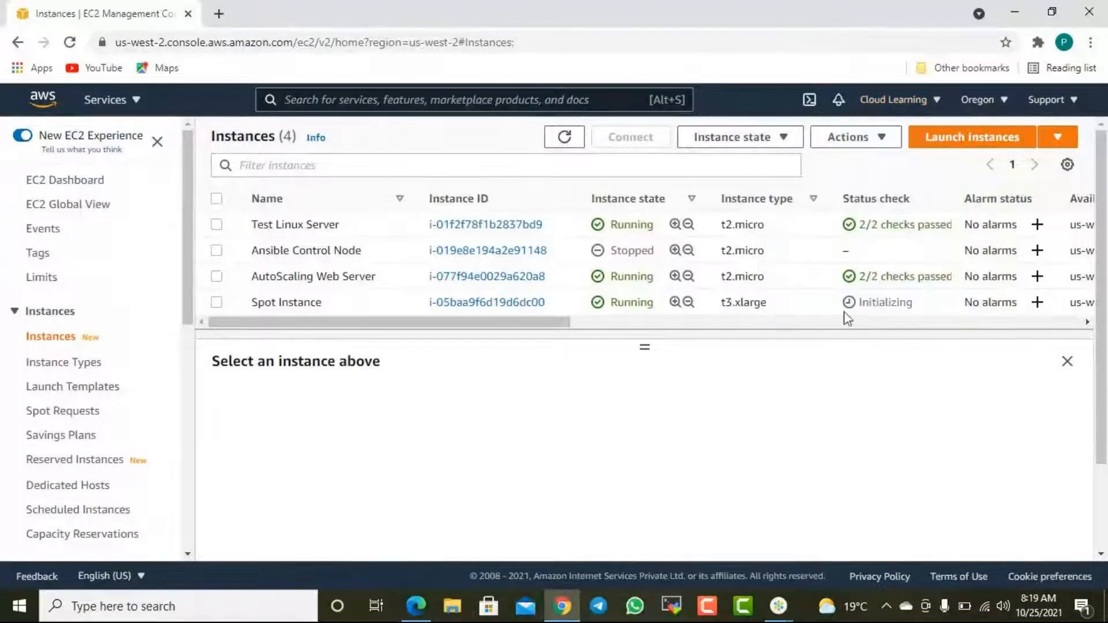
click(564, 138)
mouse_move(555, 326)
mouse_down()
mouse_move(643, 339)
mouse_move(545, 330)
mouse_up()
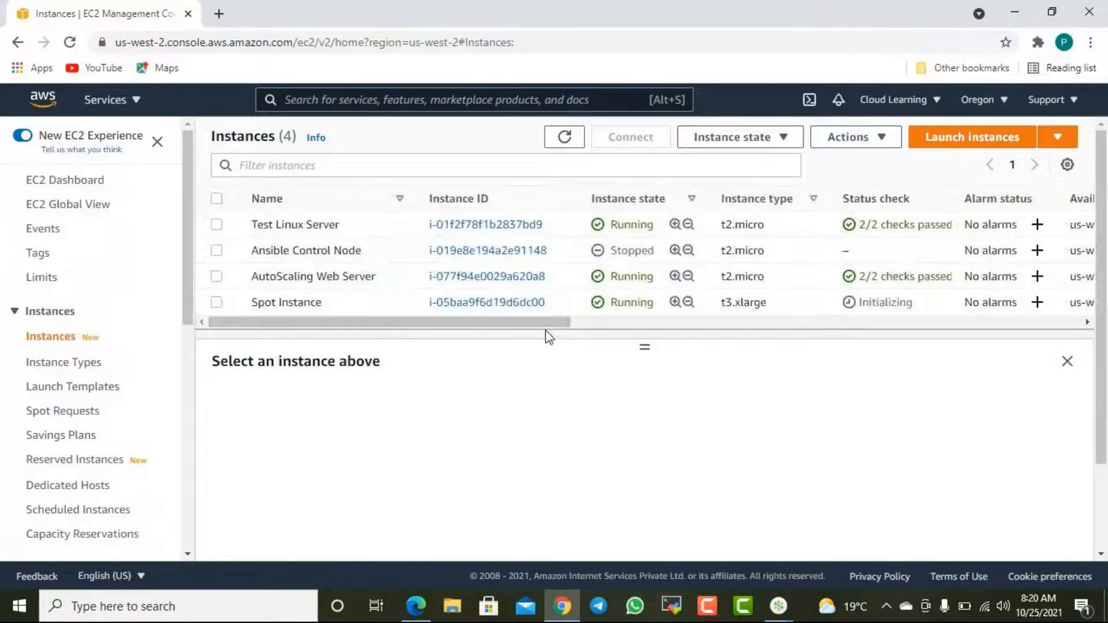
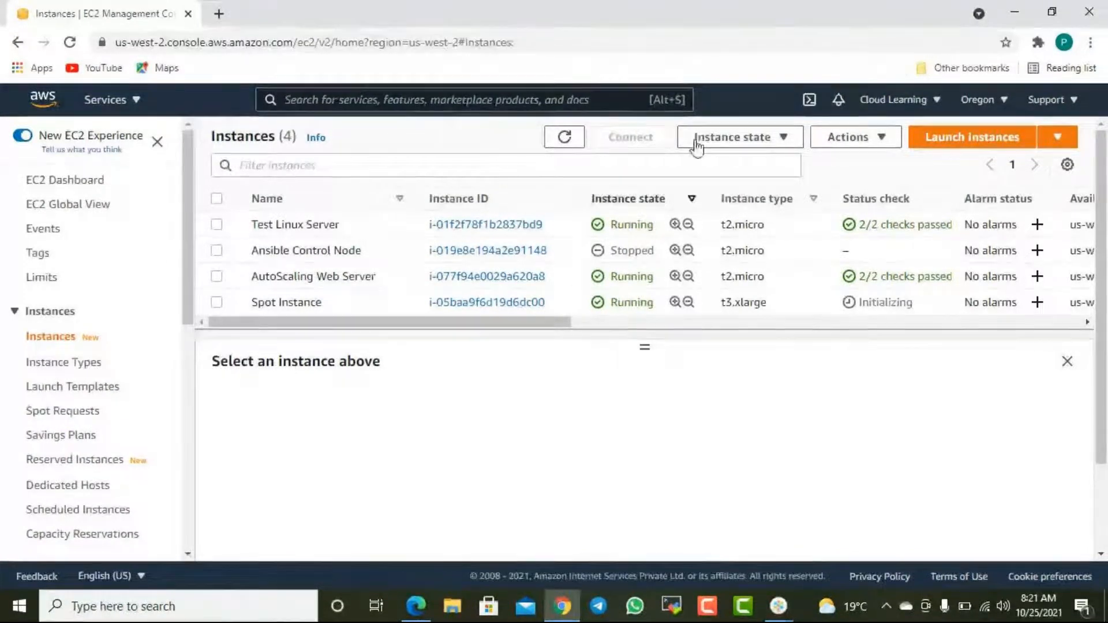
mouse_move(777, 606)
click(818, 546)
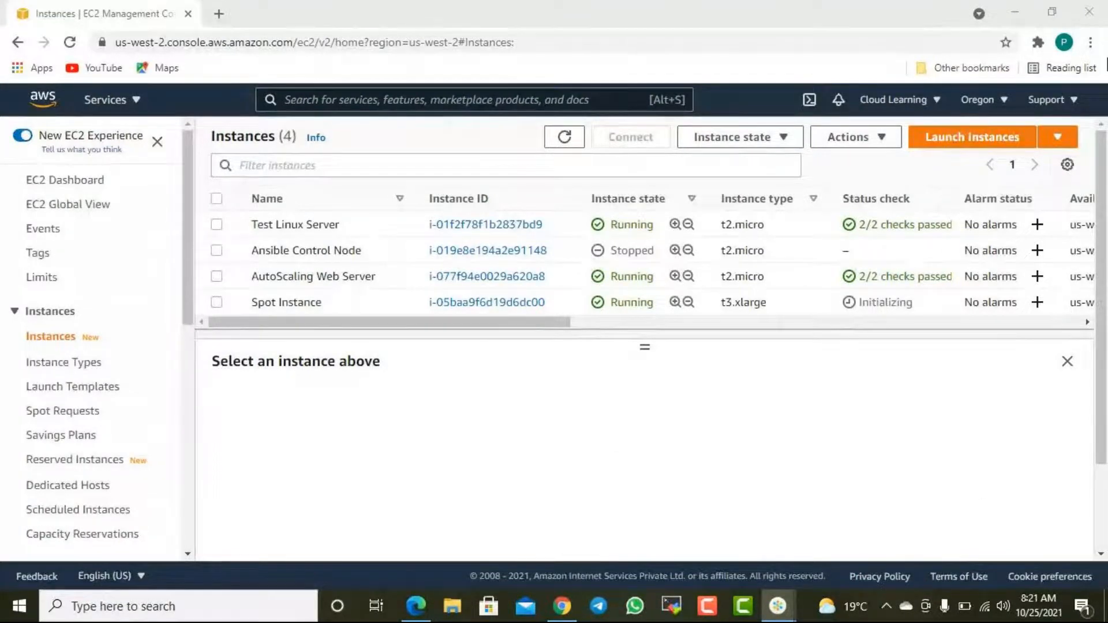
click(1017, 13)
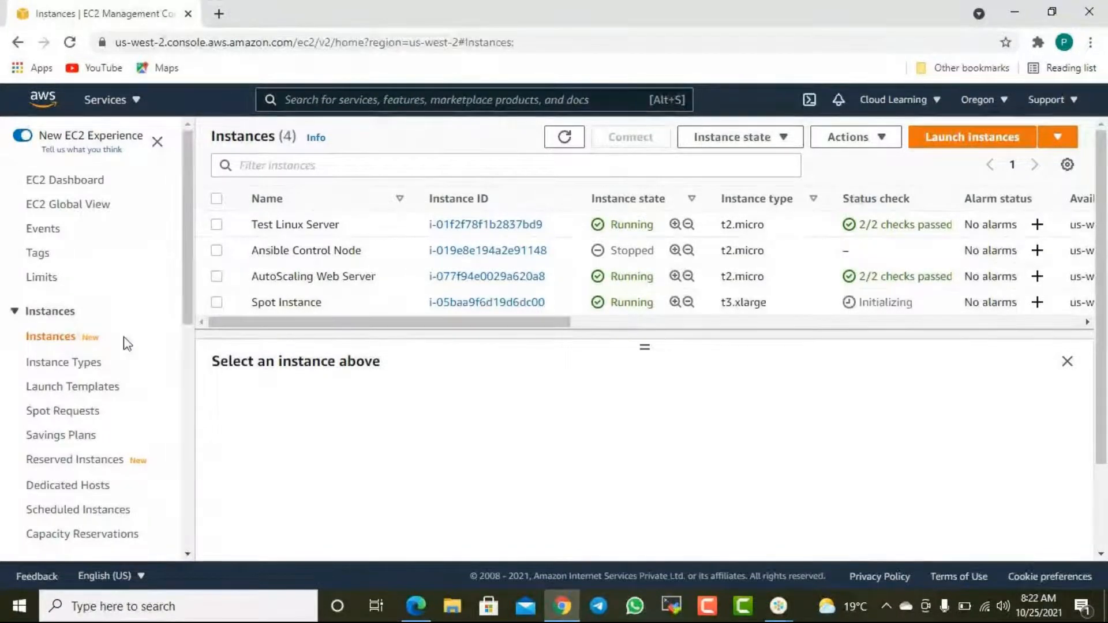
- Terminate the instance named Spot Instance, dismiss the notification, and refresh the instances list to check its state
click(258, 303)
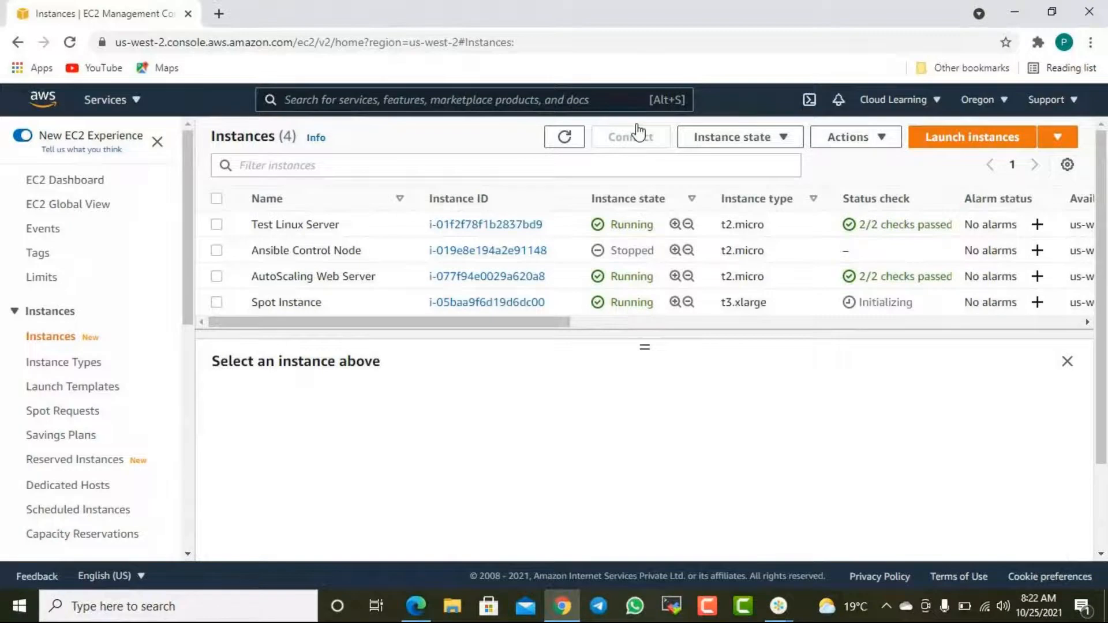
click(741, 137)
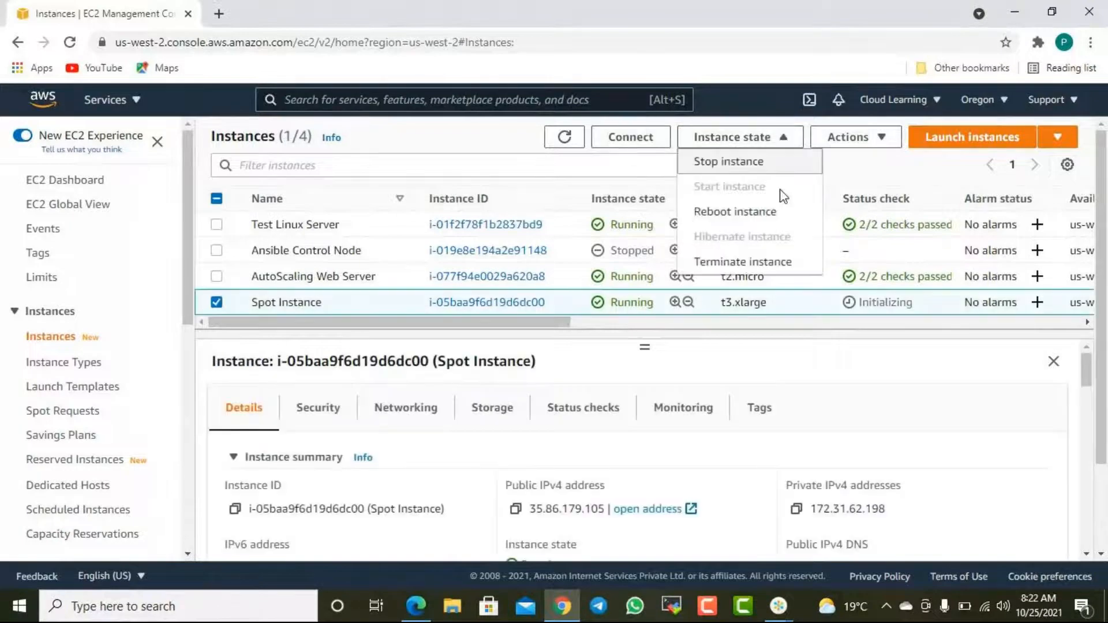
click(744, 262)
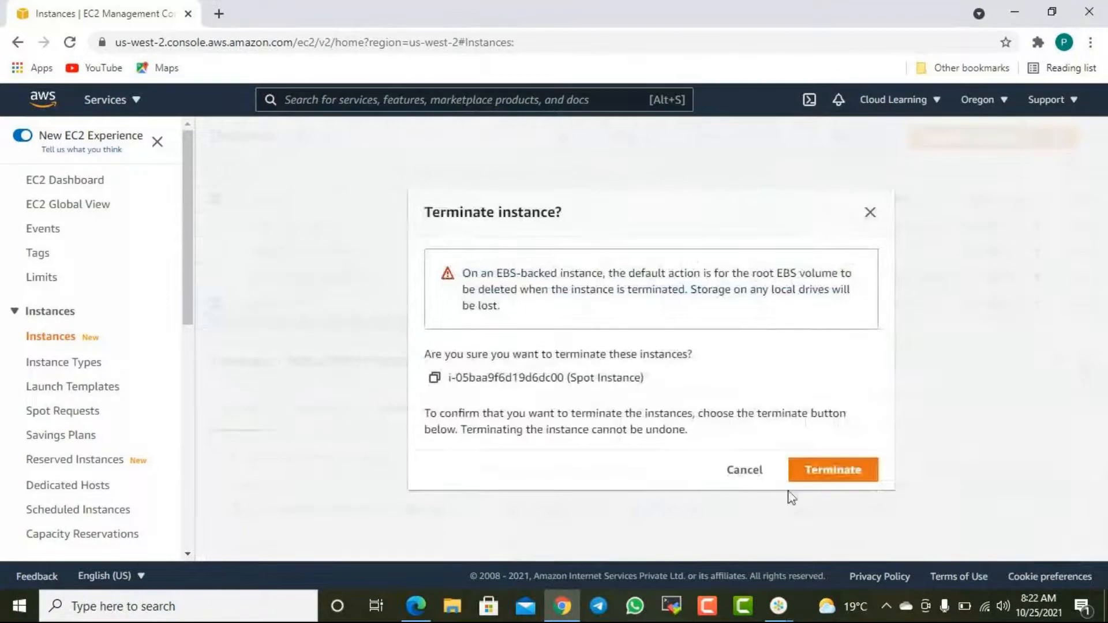
click(822, 480)
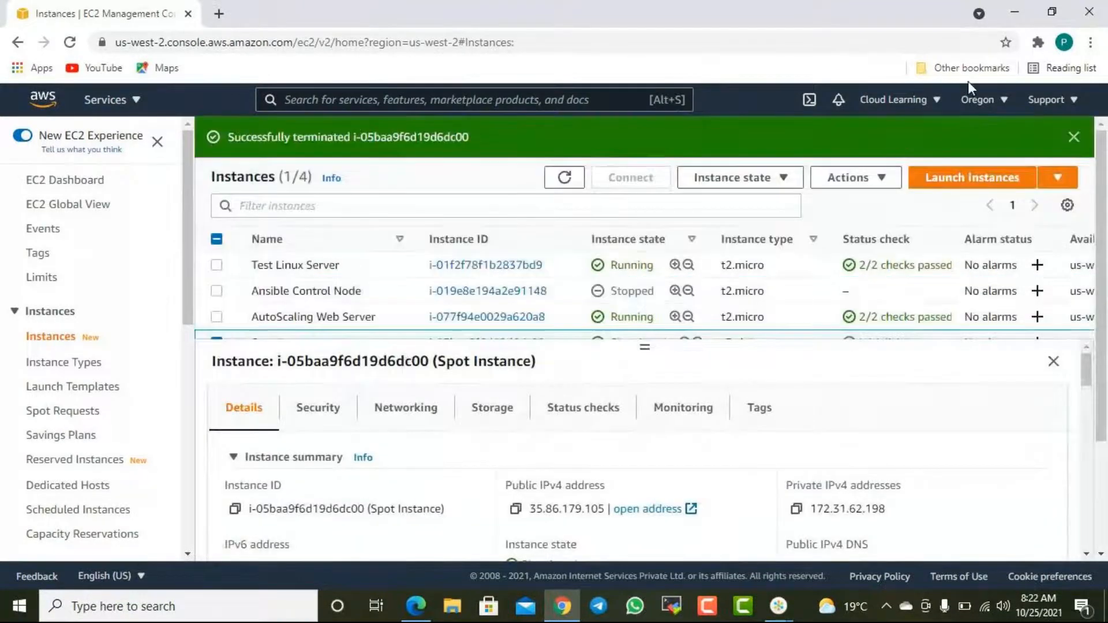
click(1073, 137)
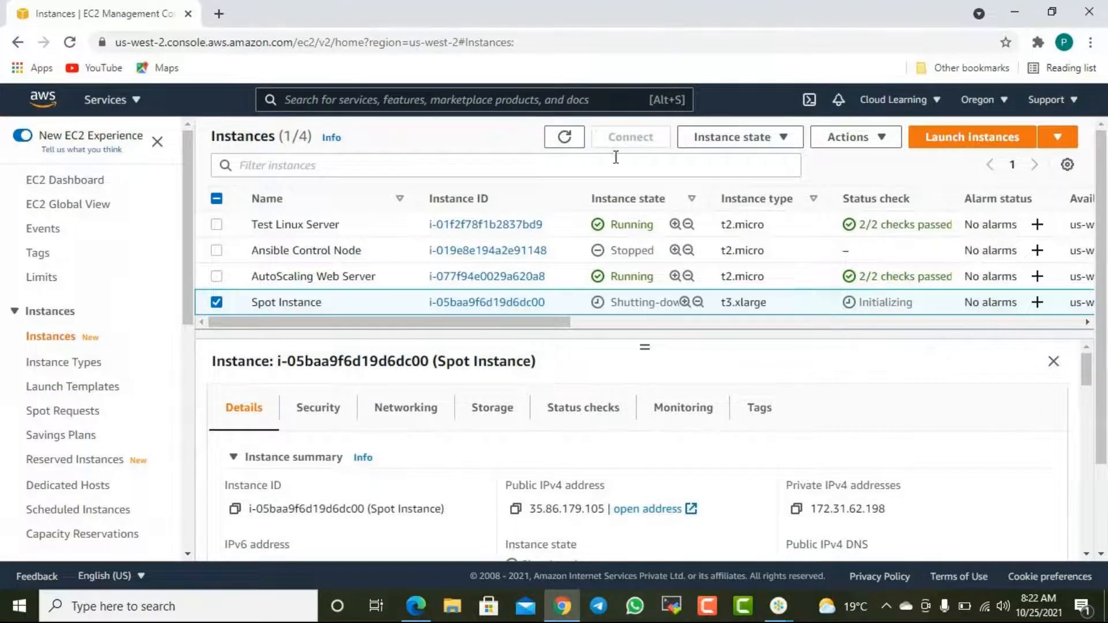
click(564, 141)
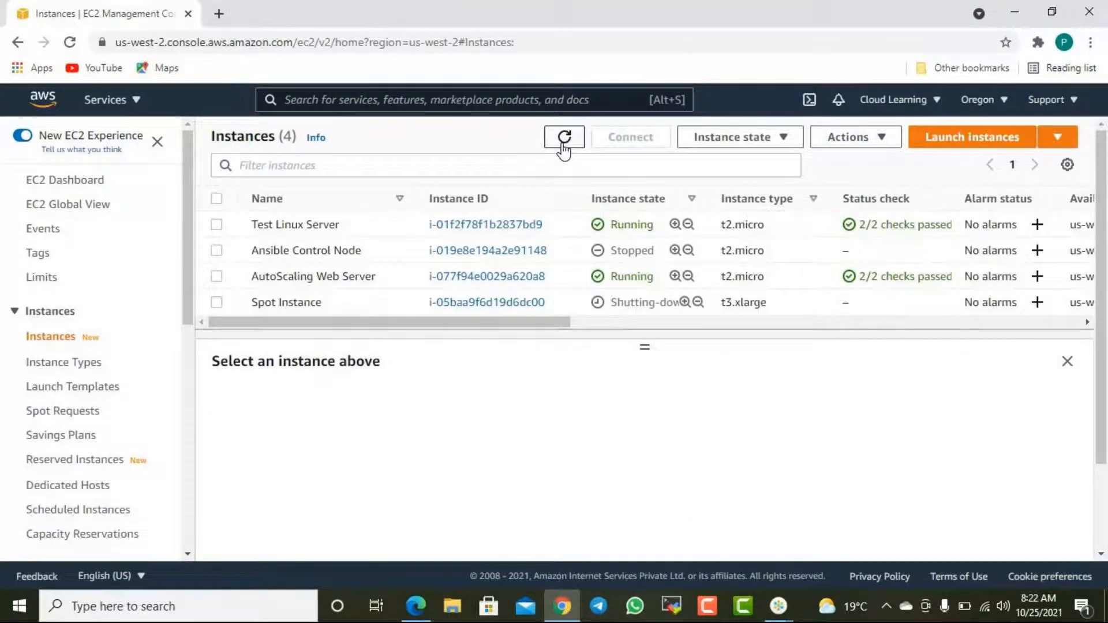
- Open a Windows Command Prompt by running cmd
right_click(19, 606)
click(58, 532)
text(cmd)
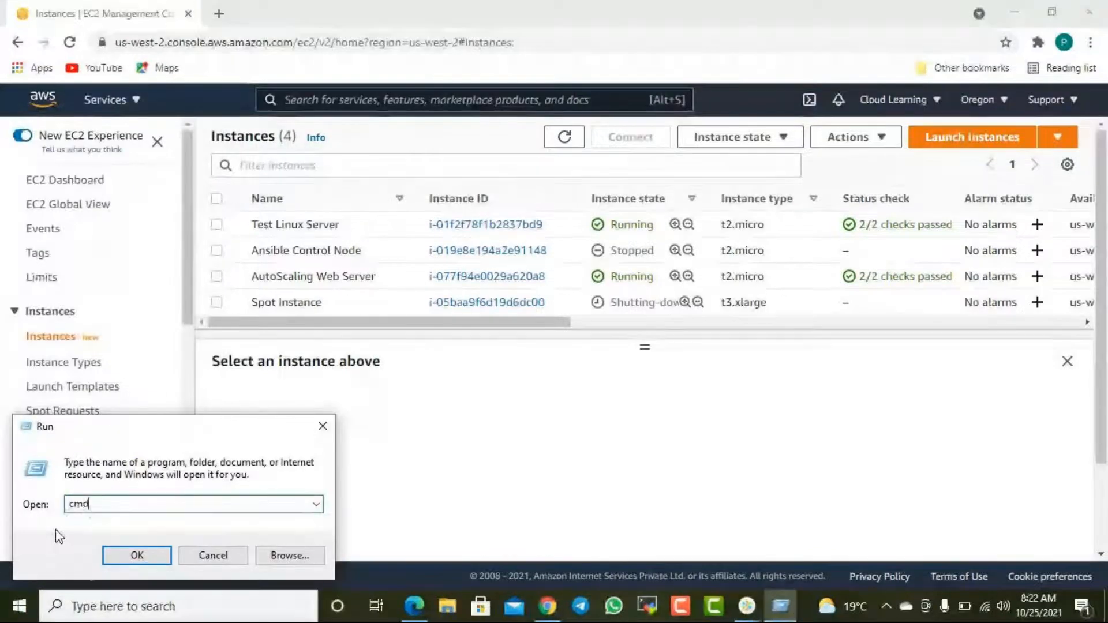
key(Return)
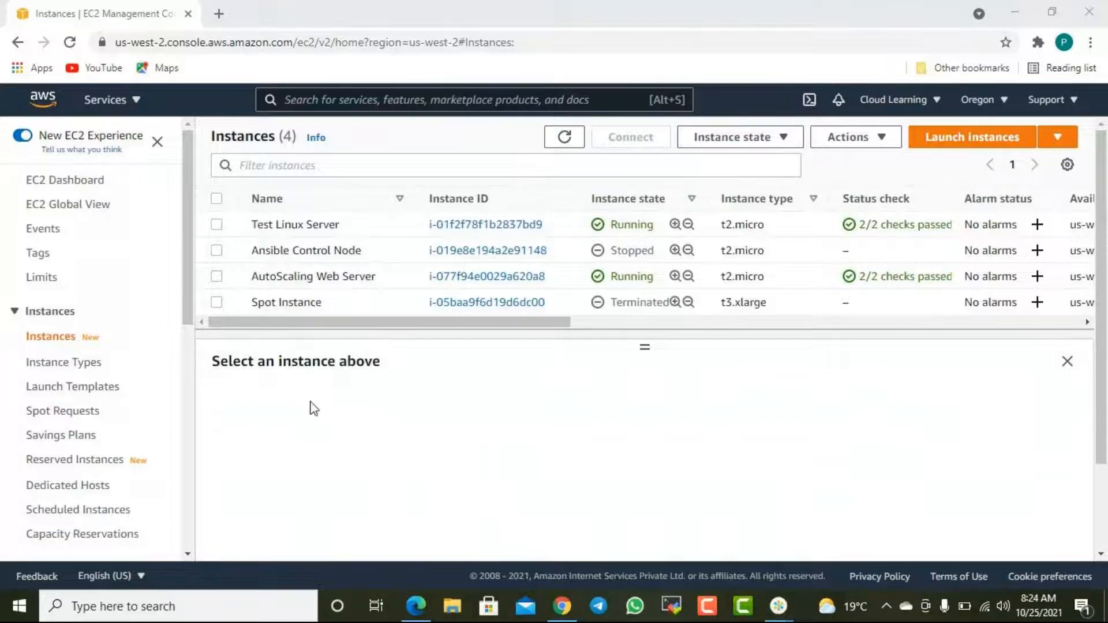
click(937, 101)
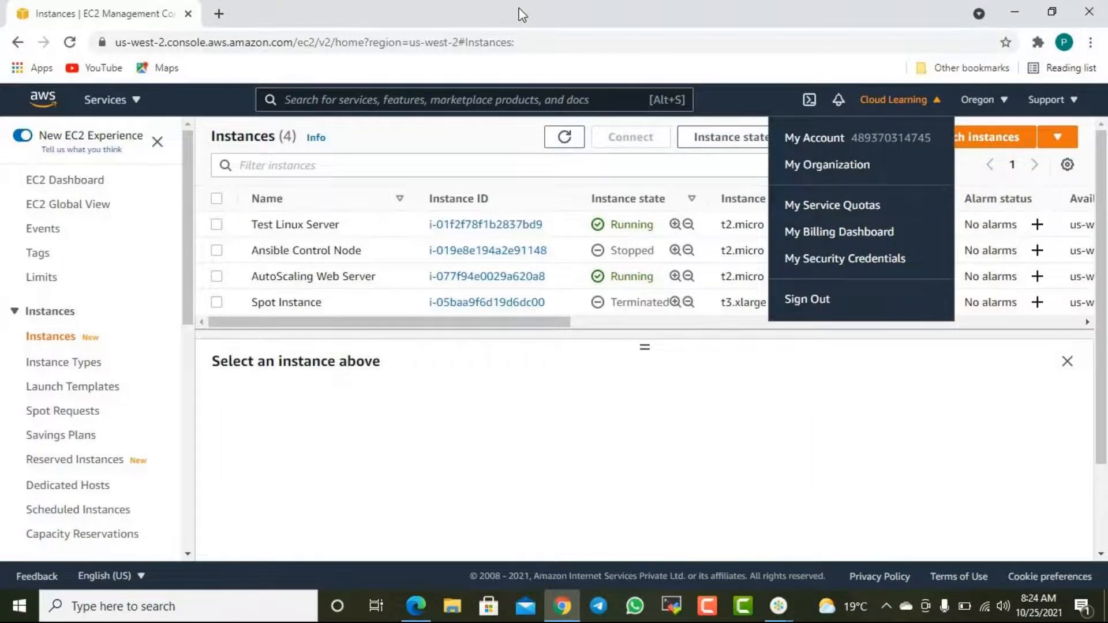
click(408, 507)
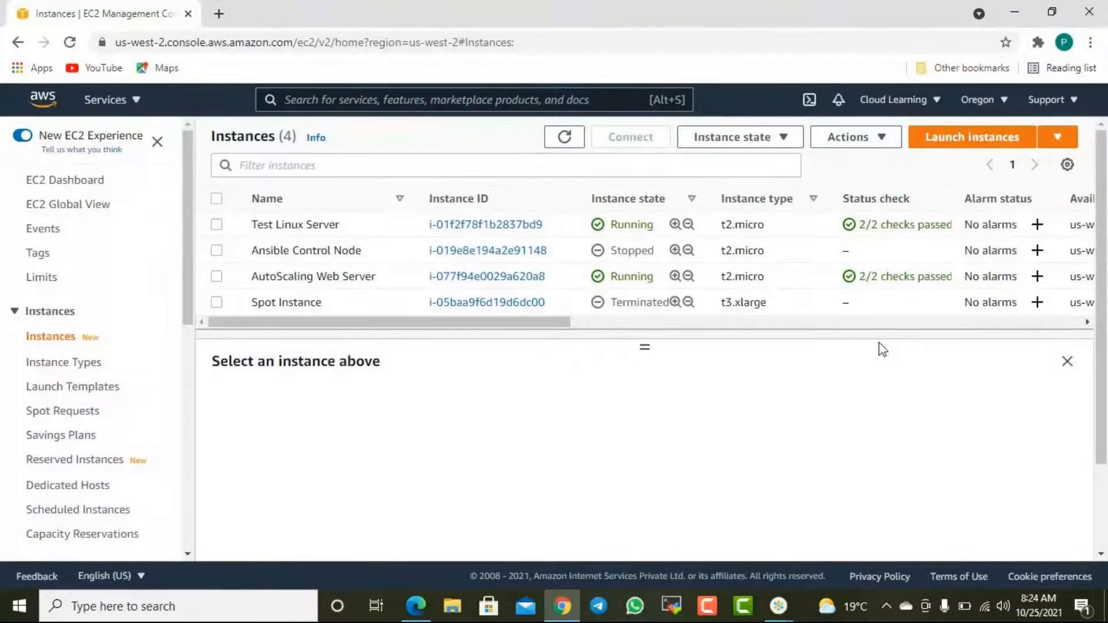
scroll(158, 404, down, 8)
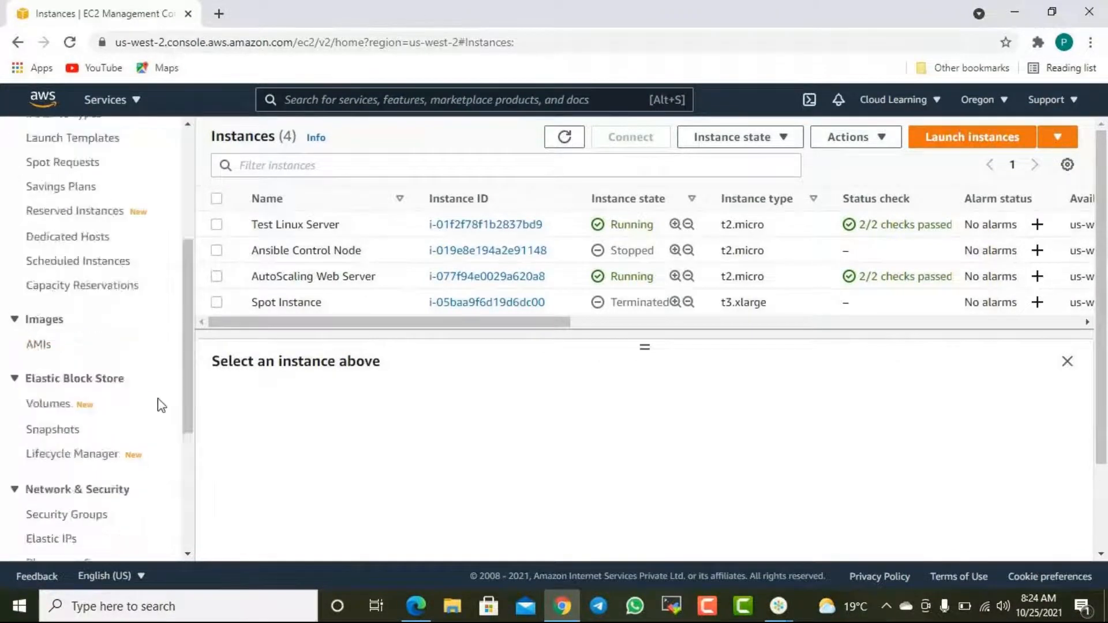
scroll(165, 407, up, 3)
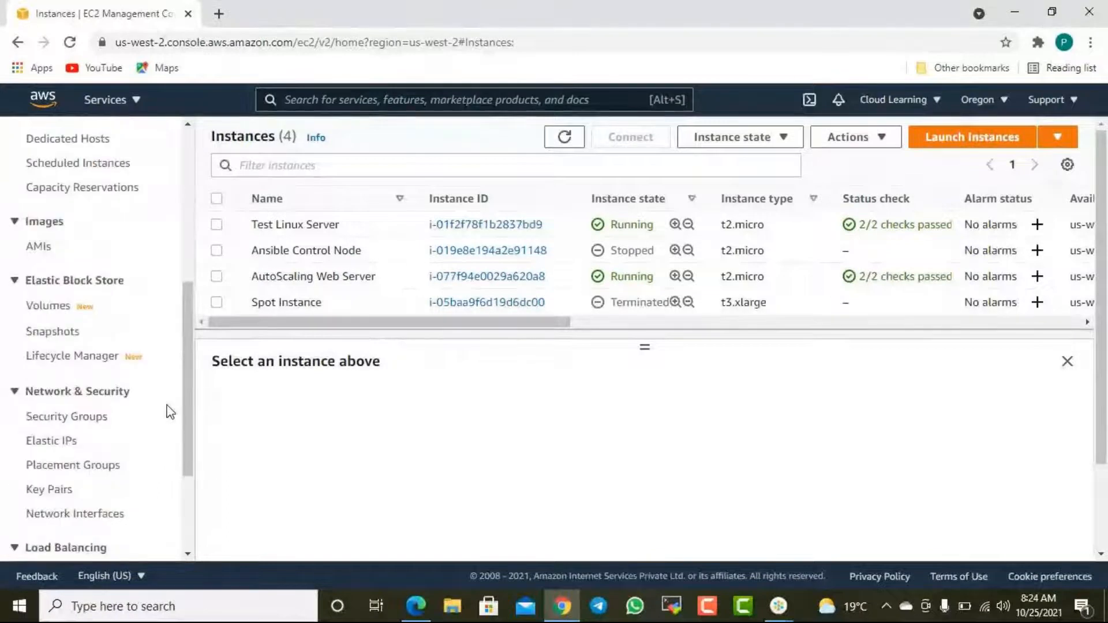
scroll(165, 414, down, 3)
scroll(10, 354, up, 10)
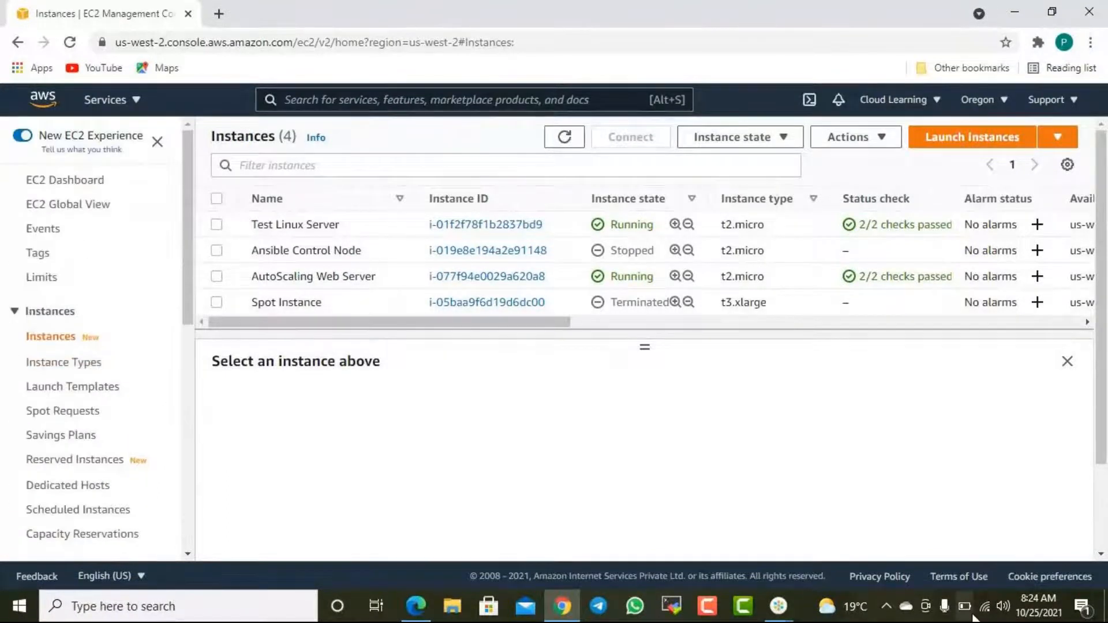
mouse_move(1047, 612)
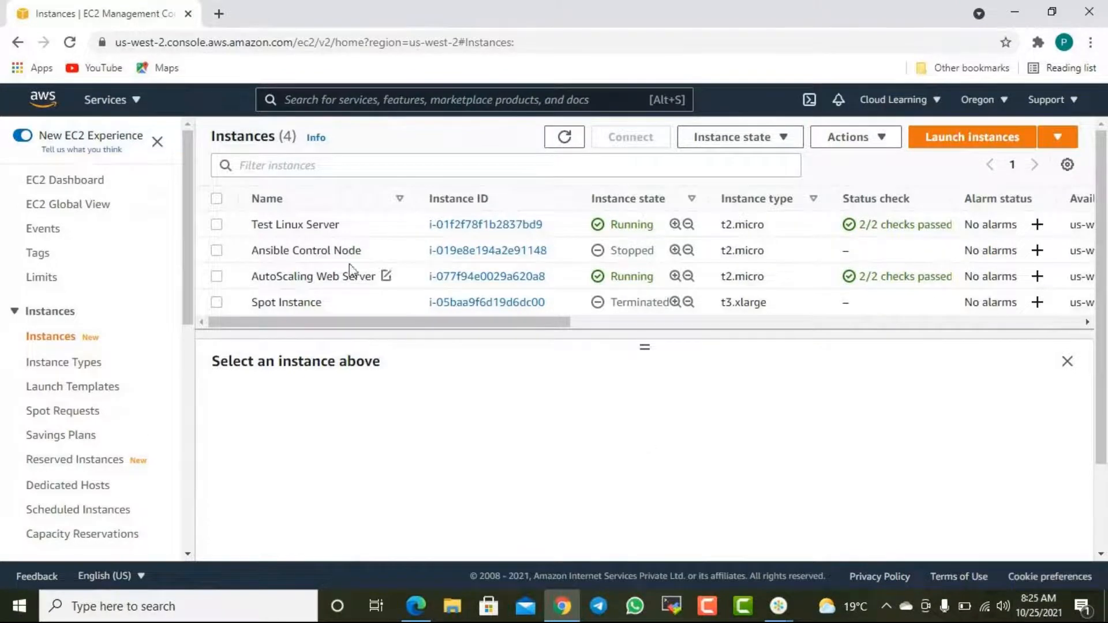
- Select the Test Linux Server instance and copy its public IPv4 address
click(378, 229)
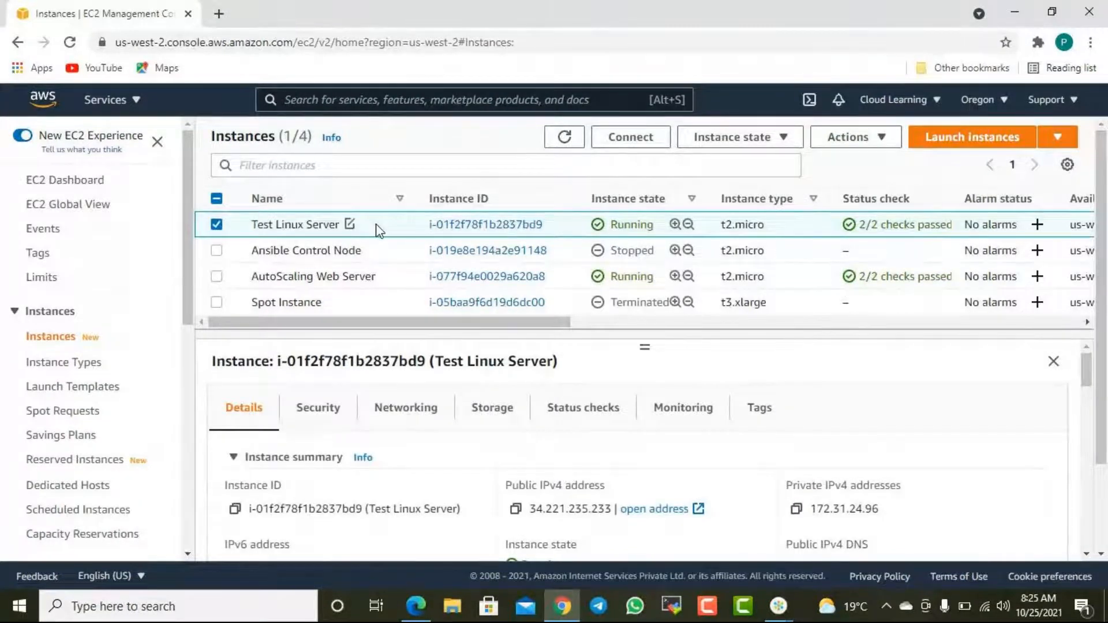
mouse_move(1018, 606)
click(515, 508)
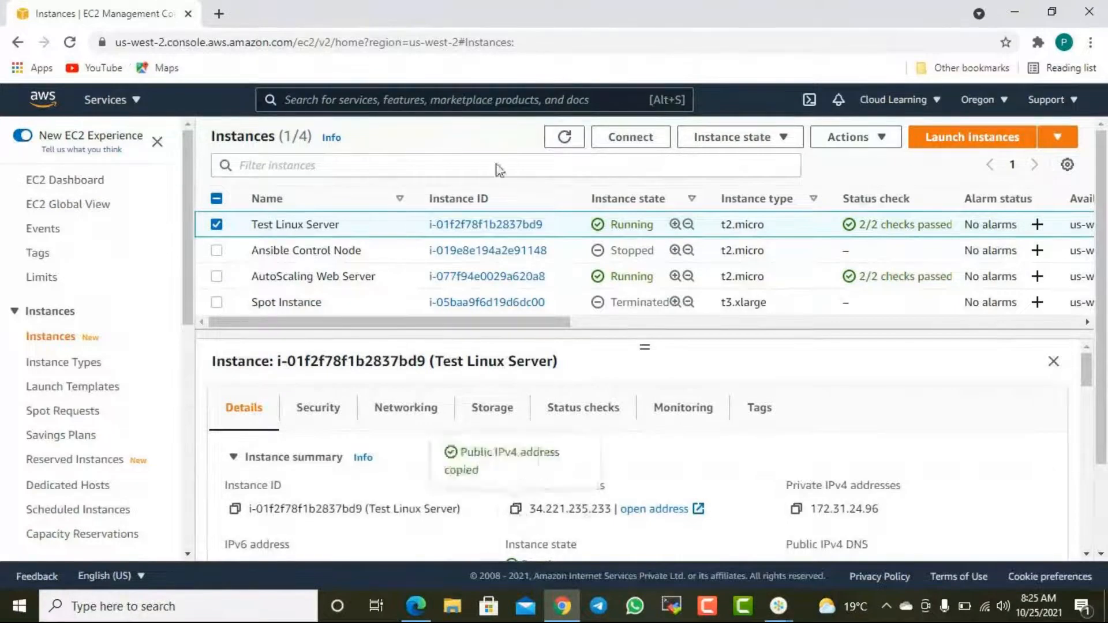
- Switch to MobaXterm and set the remote host of the saved 54.218.41.149 (ec2-user) SSH session to 34.221.235.233
click(675, 607)
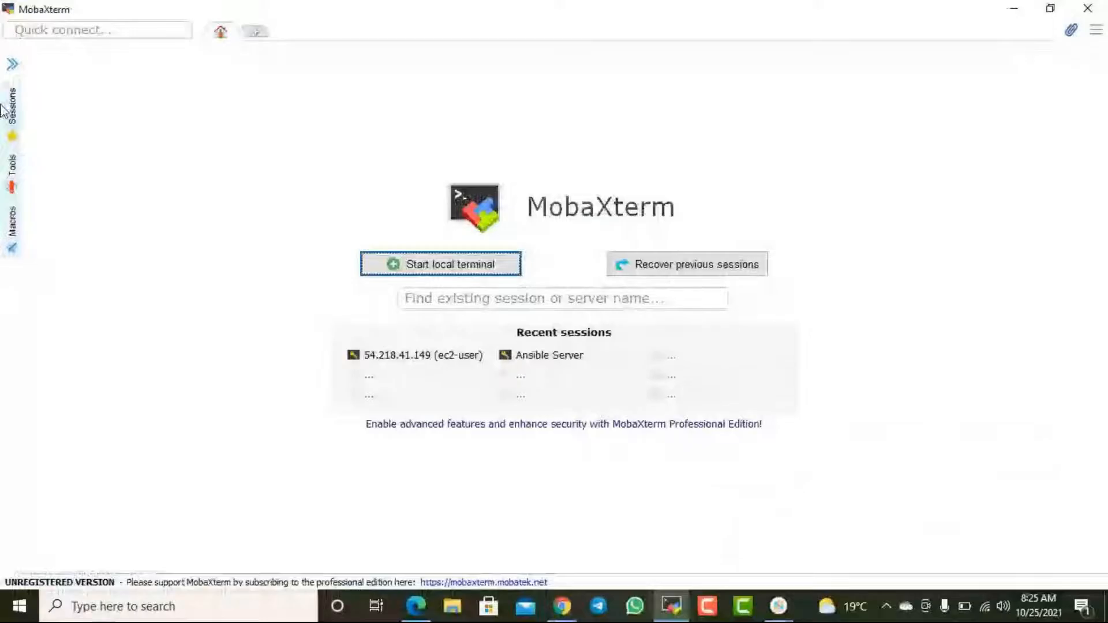
click(5, 110)
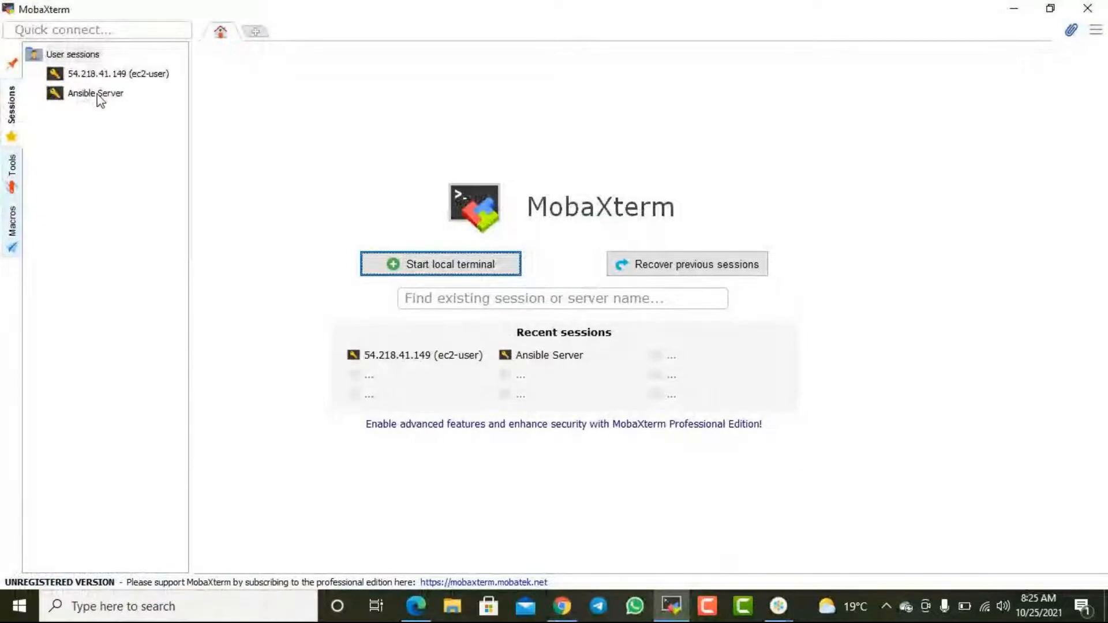
right_click(89, 72)
click(416, 177)
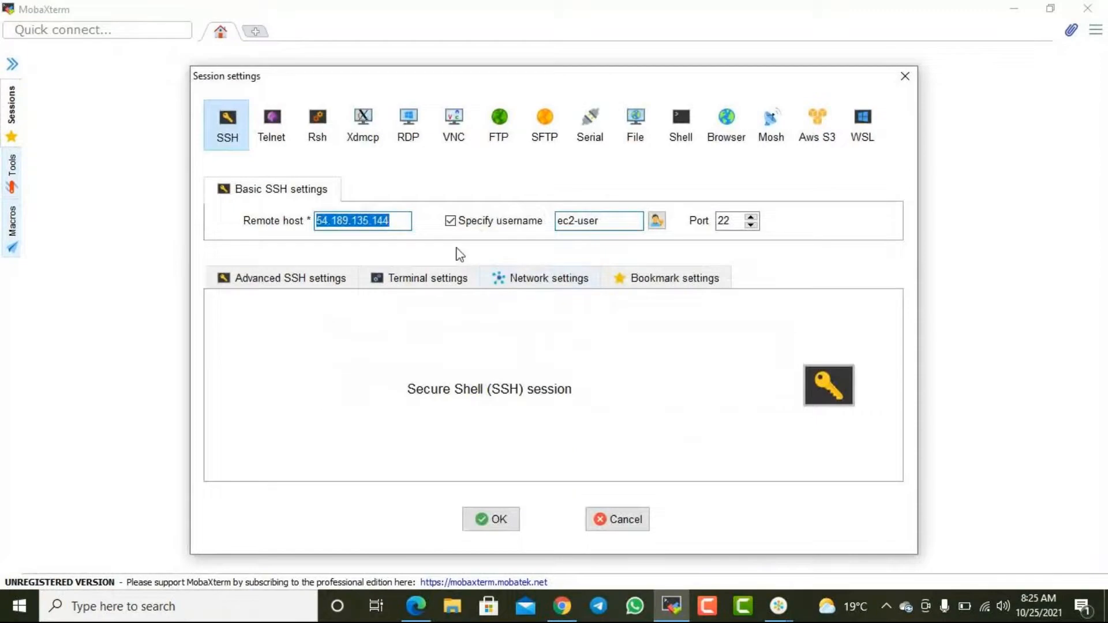
key(ctrl+v)
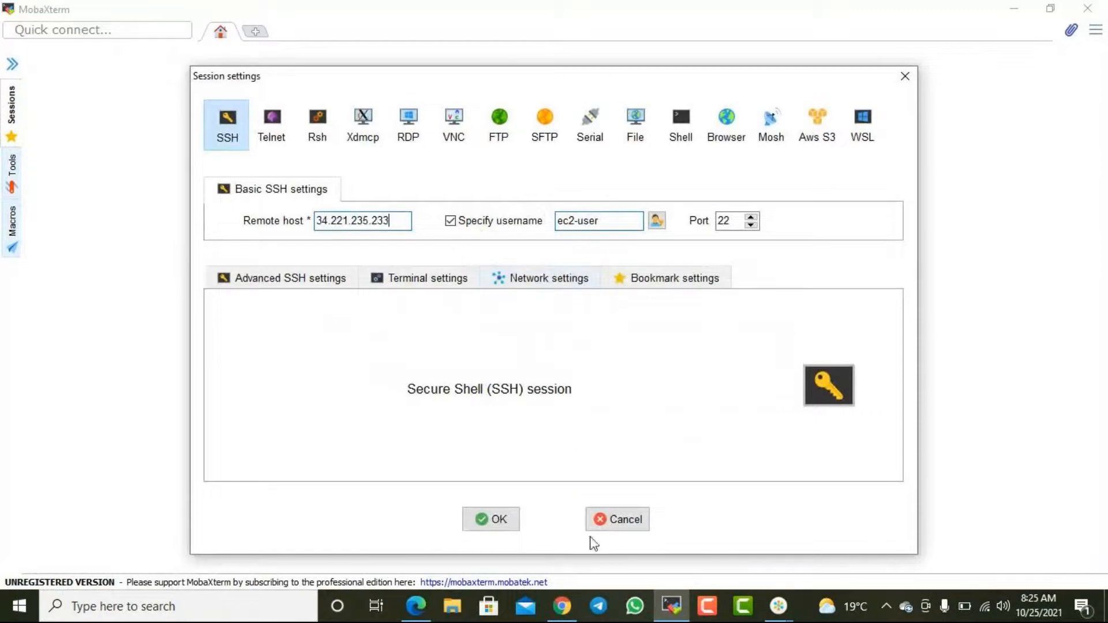
click(499, 521)
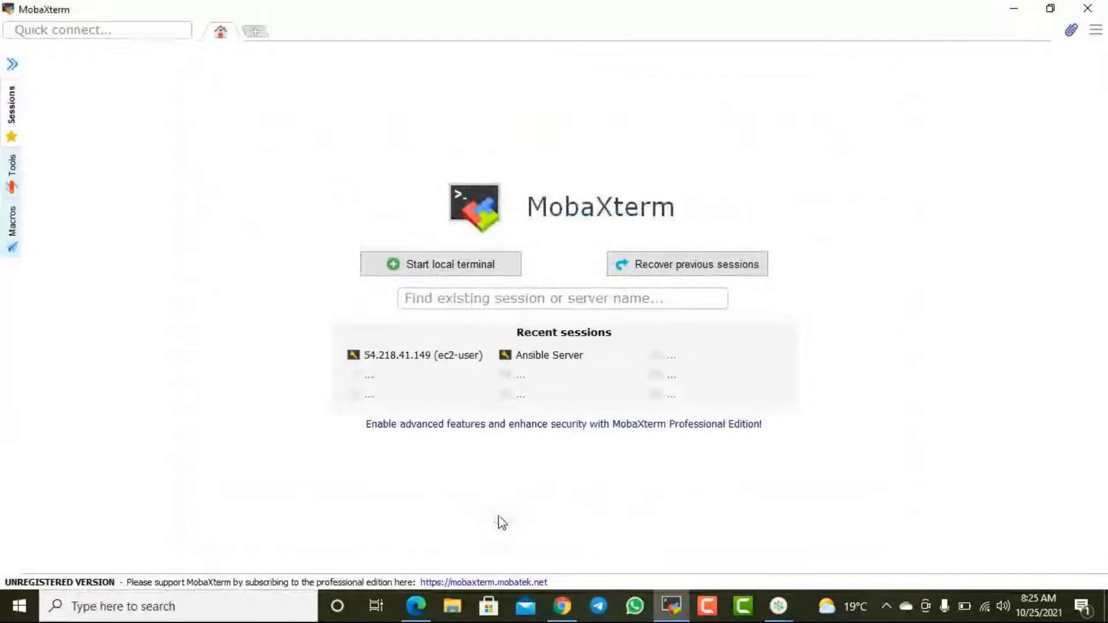
- Reopen the saved ec2-user session's settings to check its remote host, username and port, and return to the session list
click(10, 108)
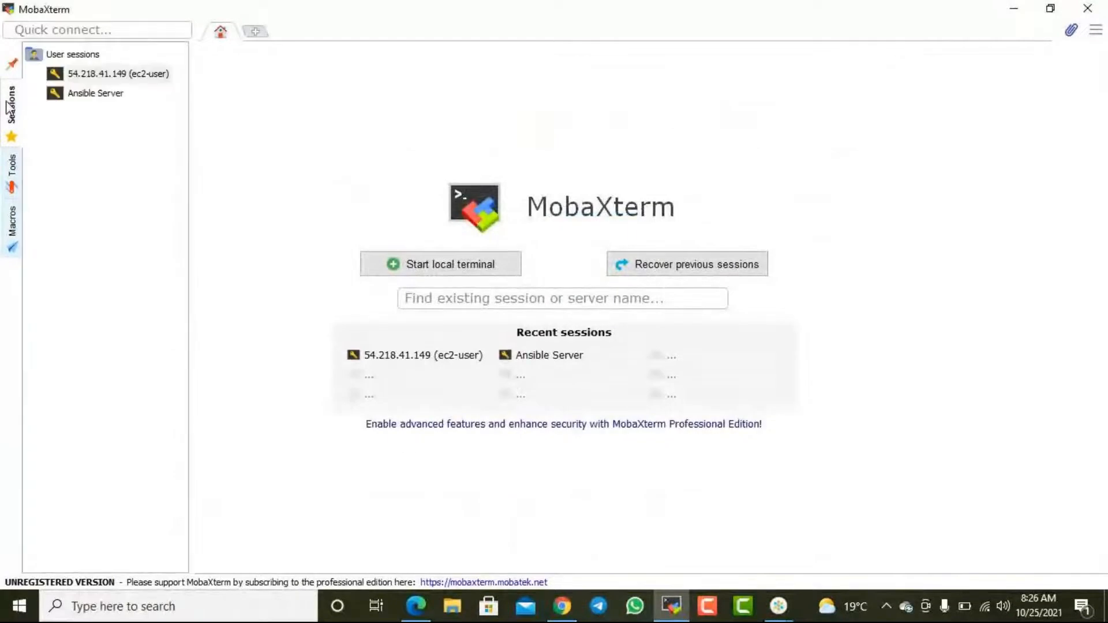
click(17, 114)
right_click(124, 75)
click(182, 101)
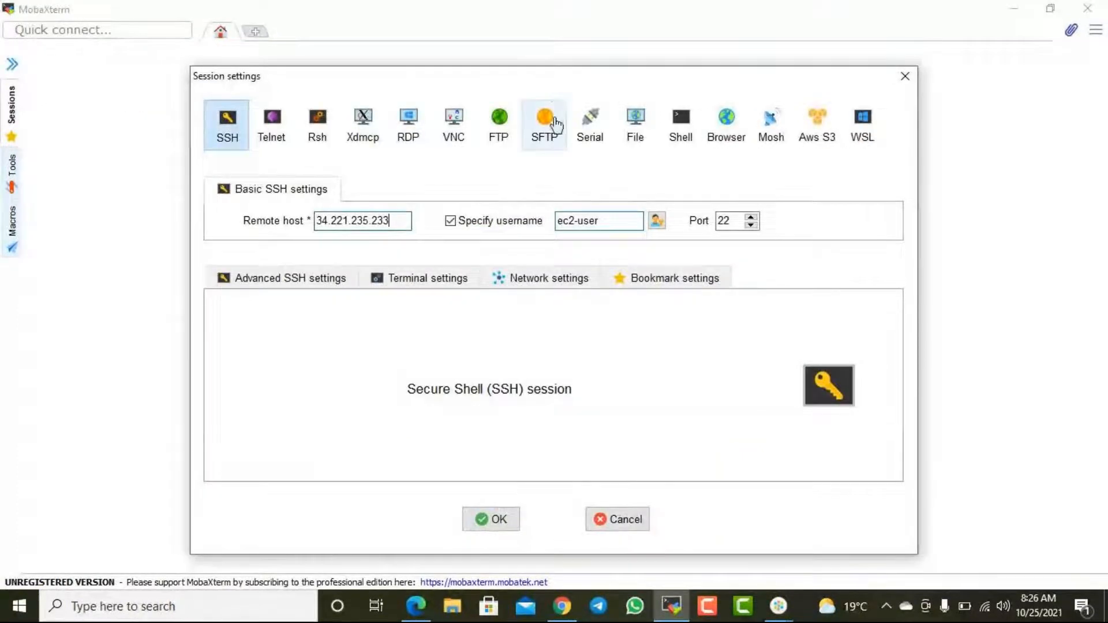
drag(554, 77, 580, 49)
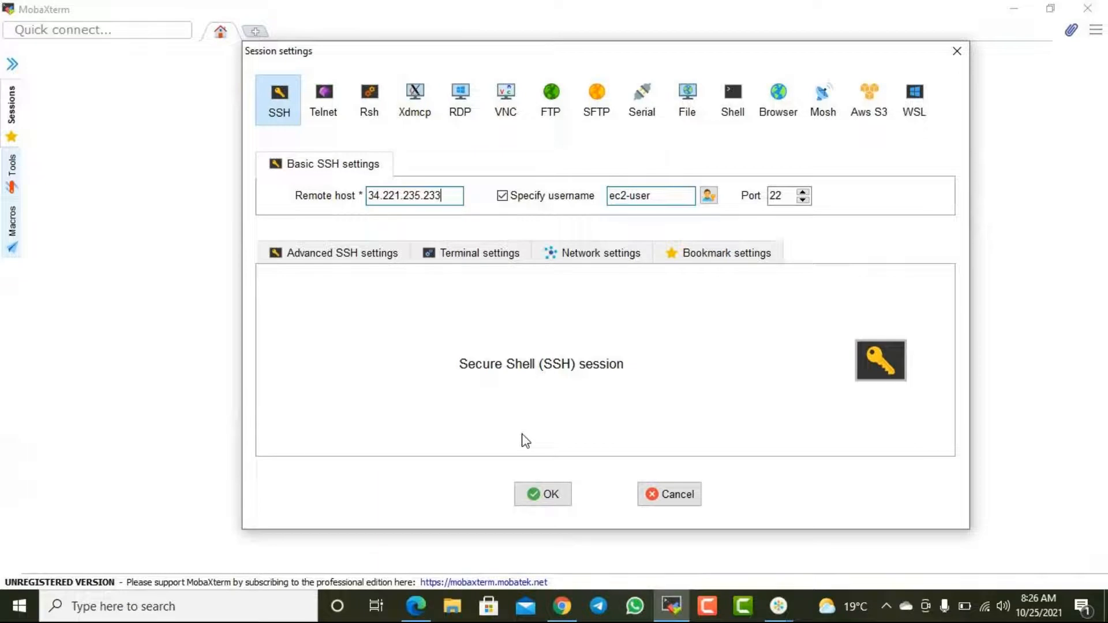
click(548, 499)
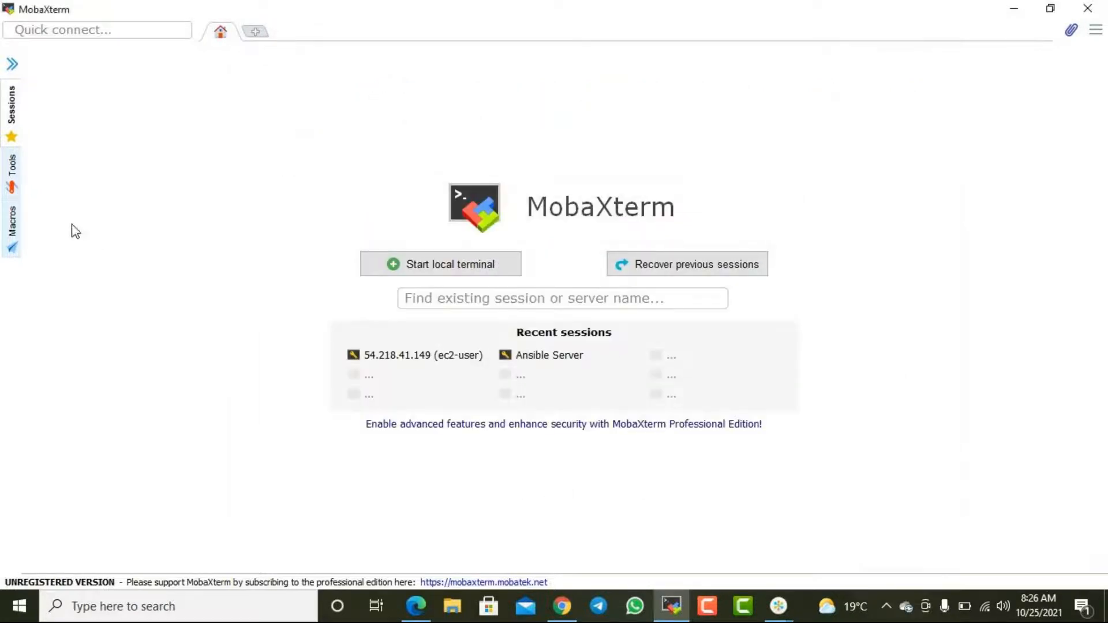
click(12, 123)
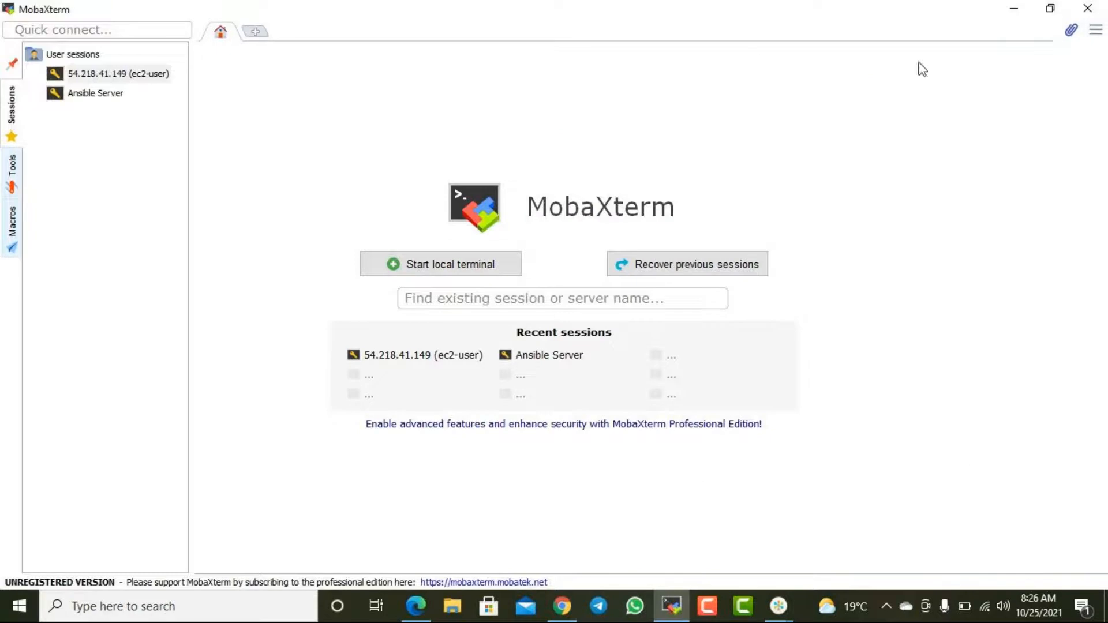
click(1013, 8)
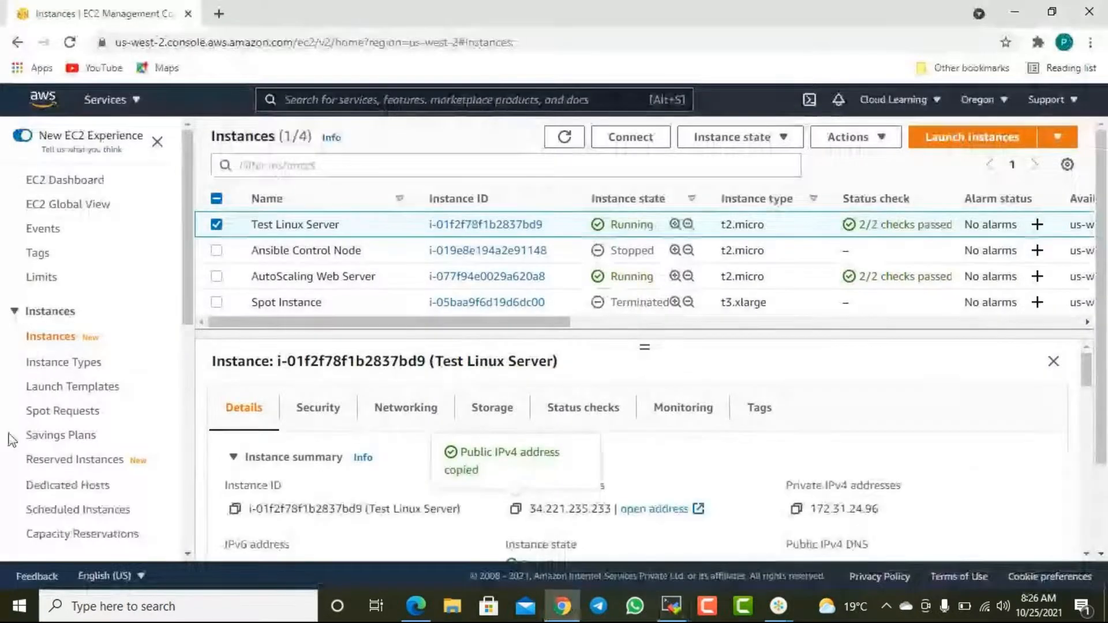
scroll(84, 427, down, 7)
scroll(87, 430, up, 7)
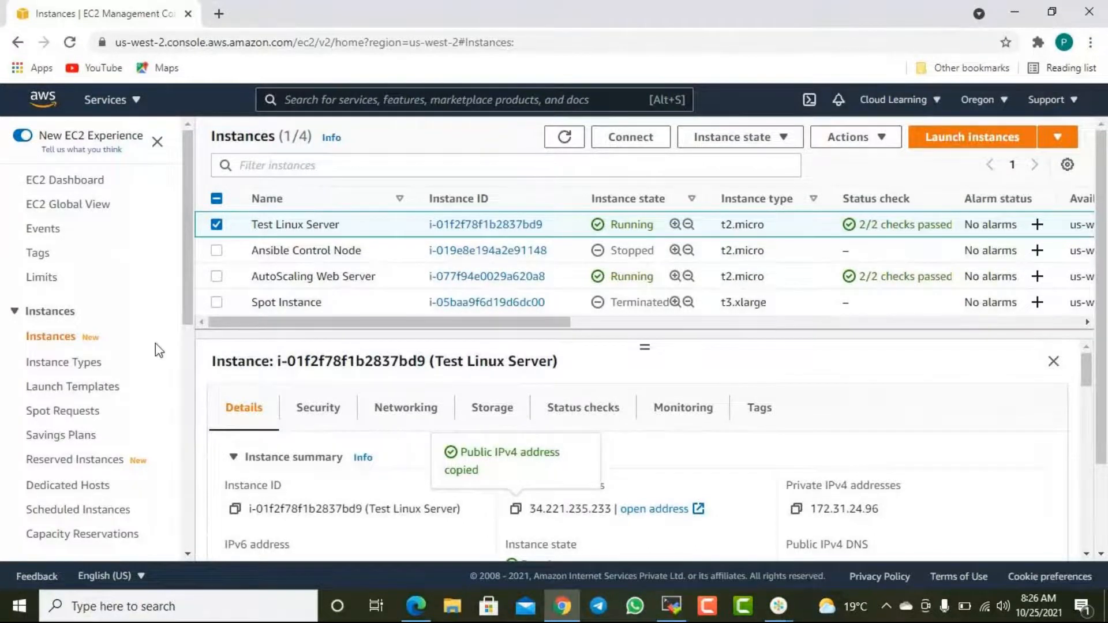
scroll(92, 442, down, 7)
scroll(92, 444, up, 4)
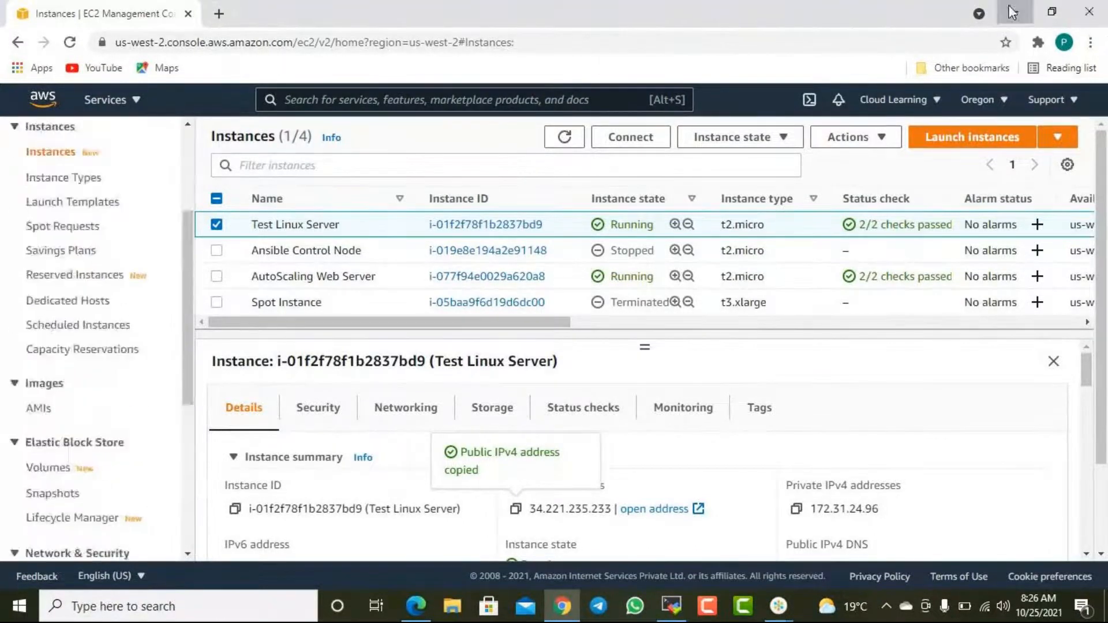
click(1013, 13)
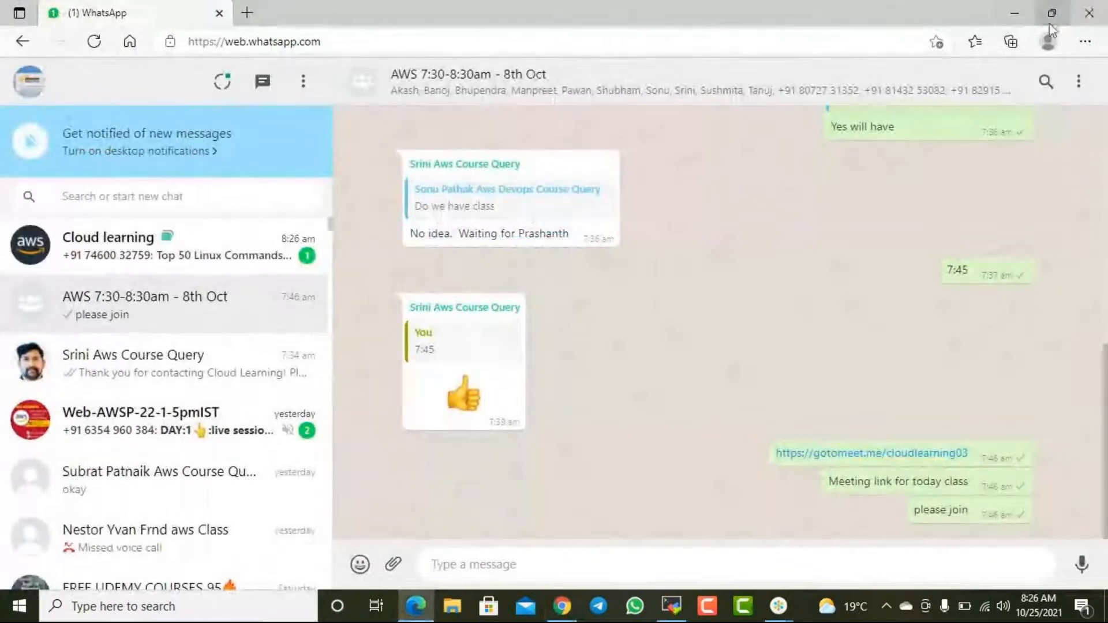
click(1014, 18)
click(780, 608)
click(836, 498)
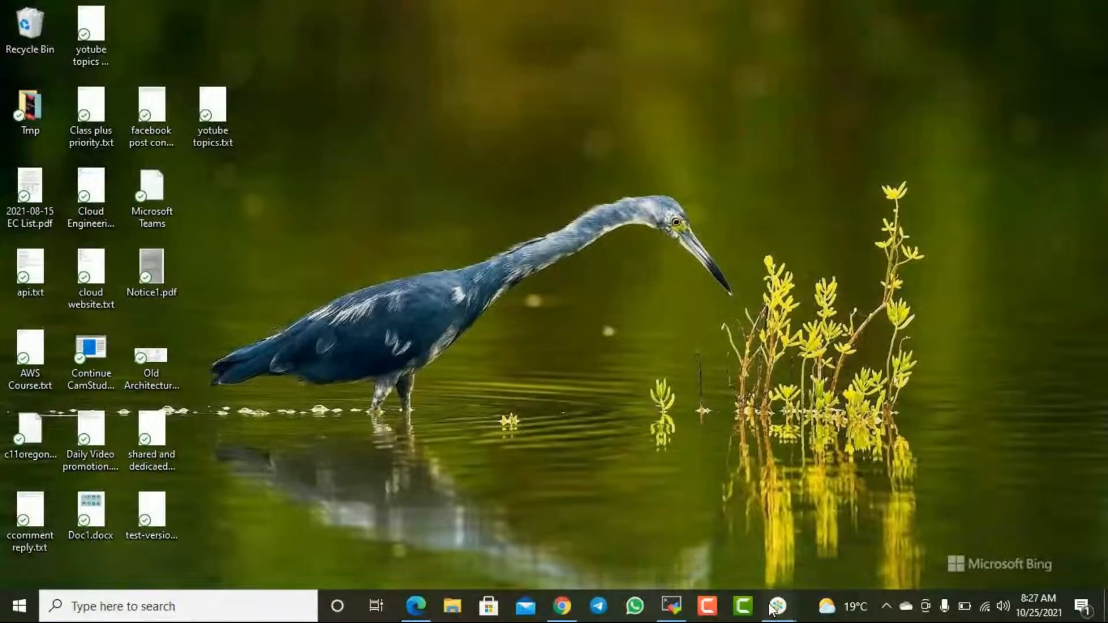
mouse_move(774, 607)
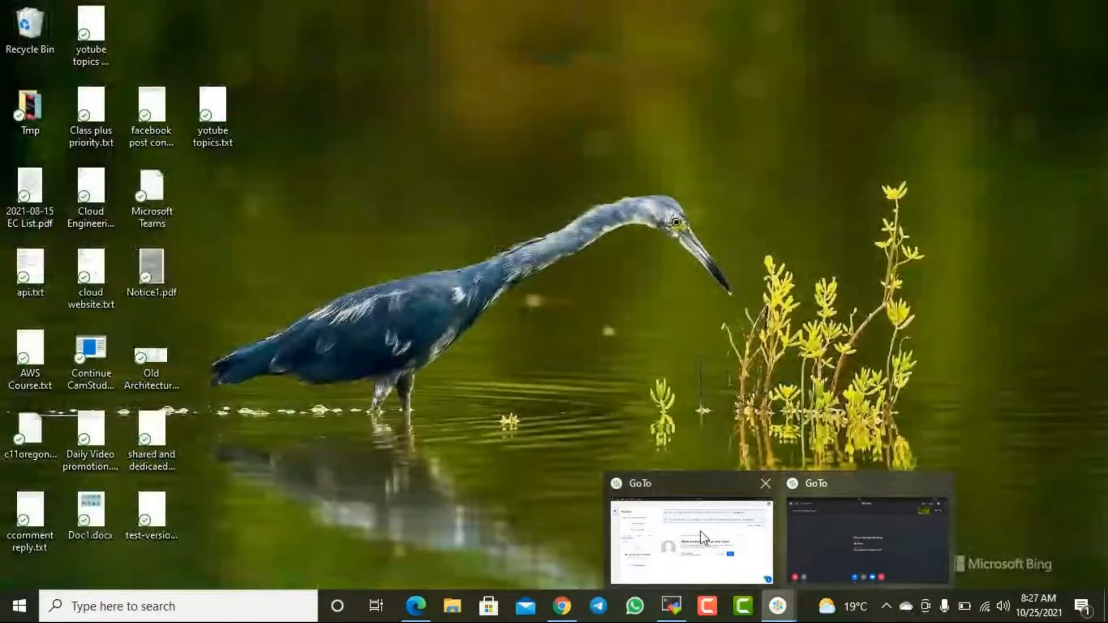
- Switch to MobaXterm, connect to the saved 54.218.41.149 (ec2-user) SSH session, enlarge the terminal text and collapse the file sidebar
click(671, 606)
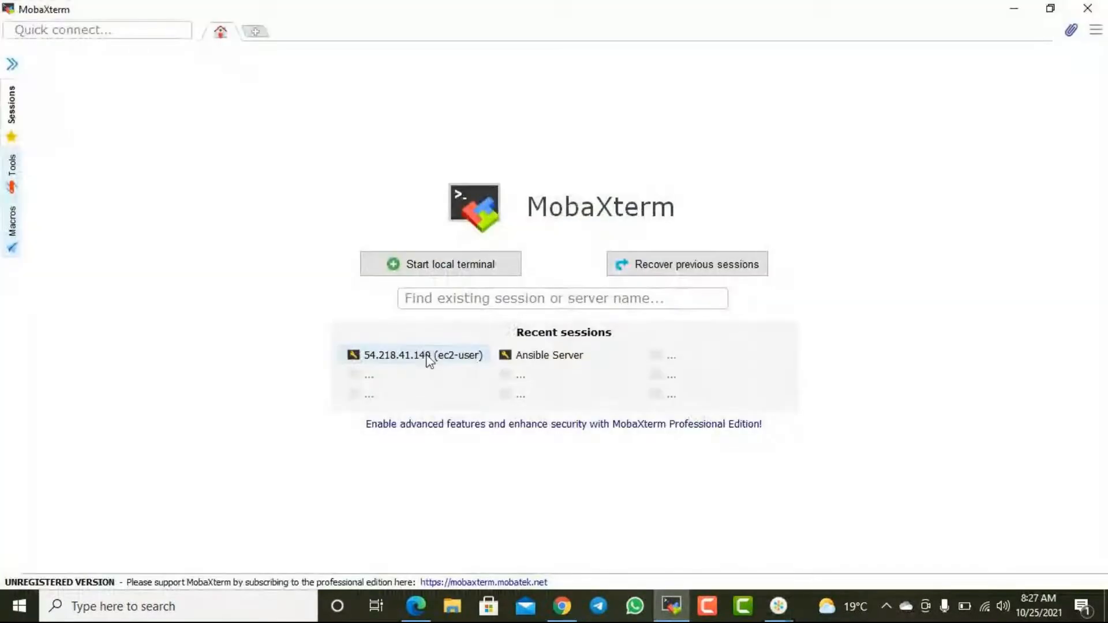
click(17, 98)
click(107, 78)
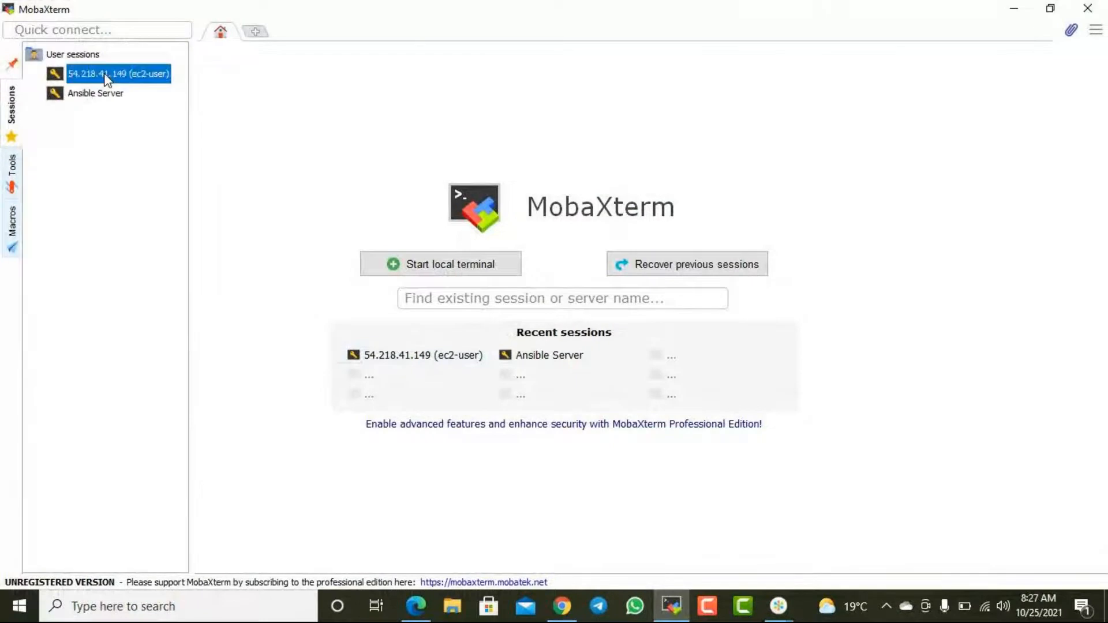
double_click(107, 78)
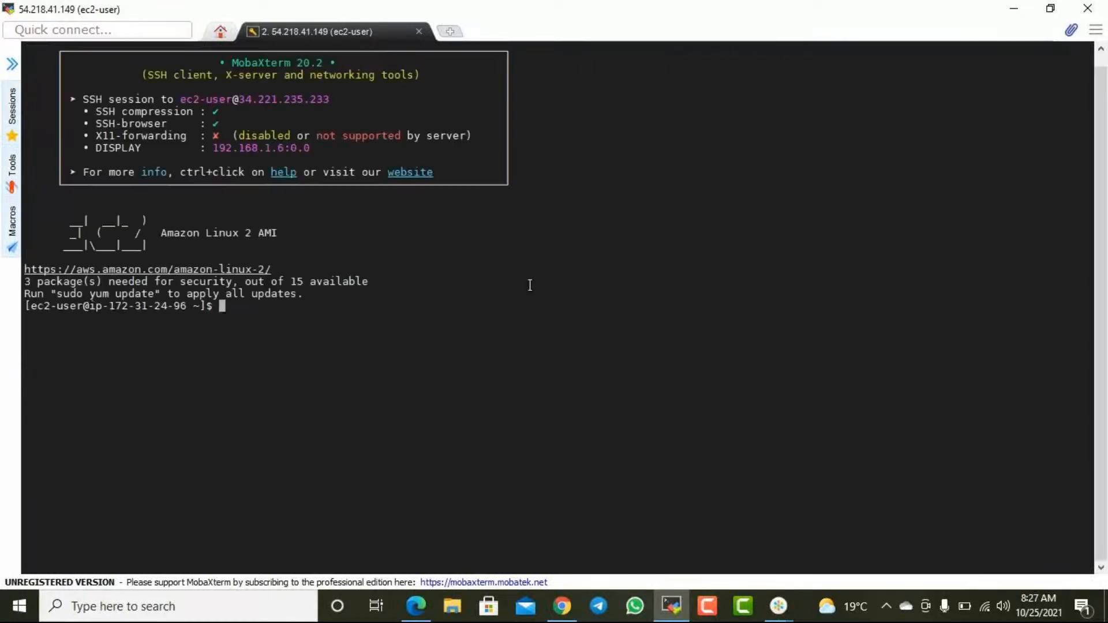
scroll(535, 288, up, 4)
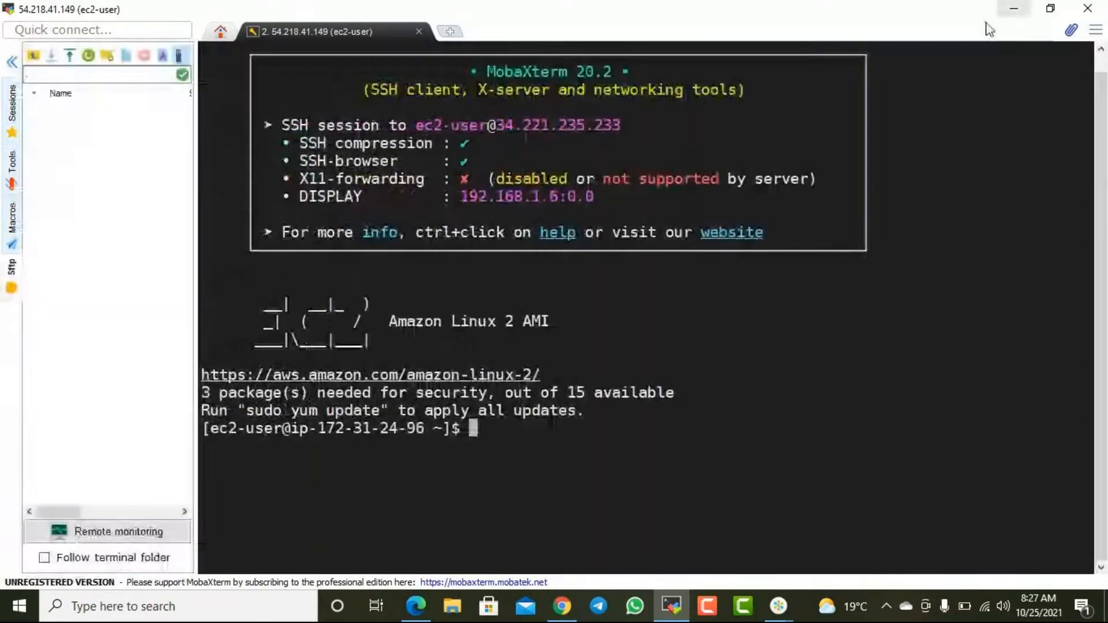
click(11, 62)
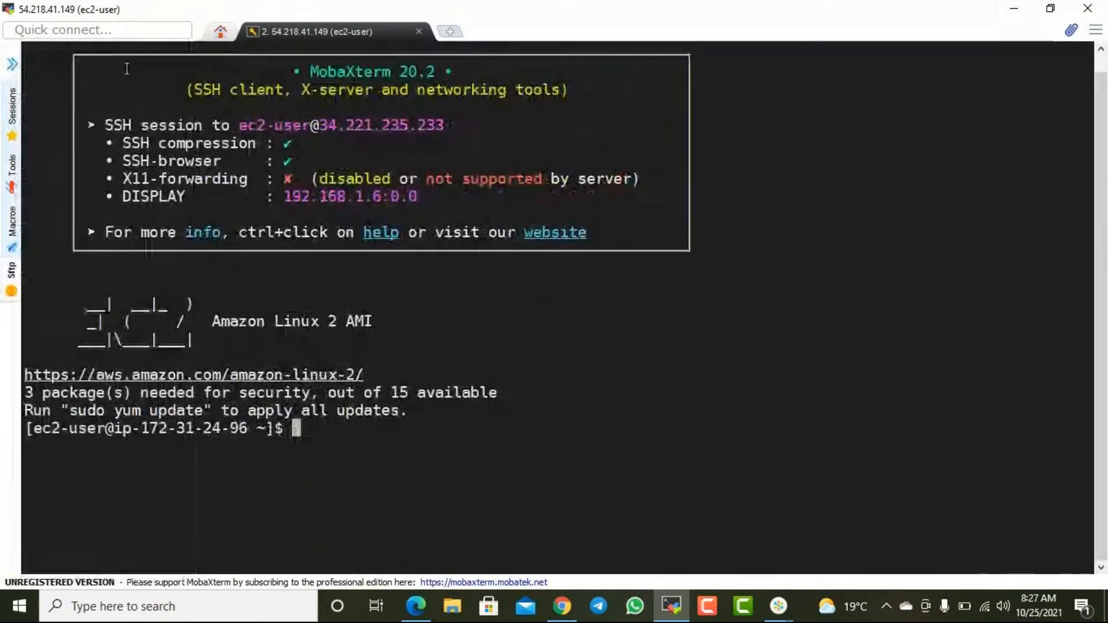
- Clear the terminal, list the server's block devices with lsblk to check the disk size, and minimize the window
text(clear)
key(Return)
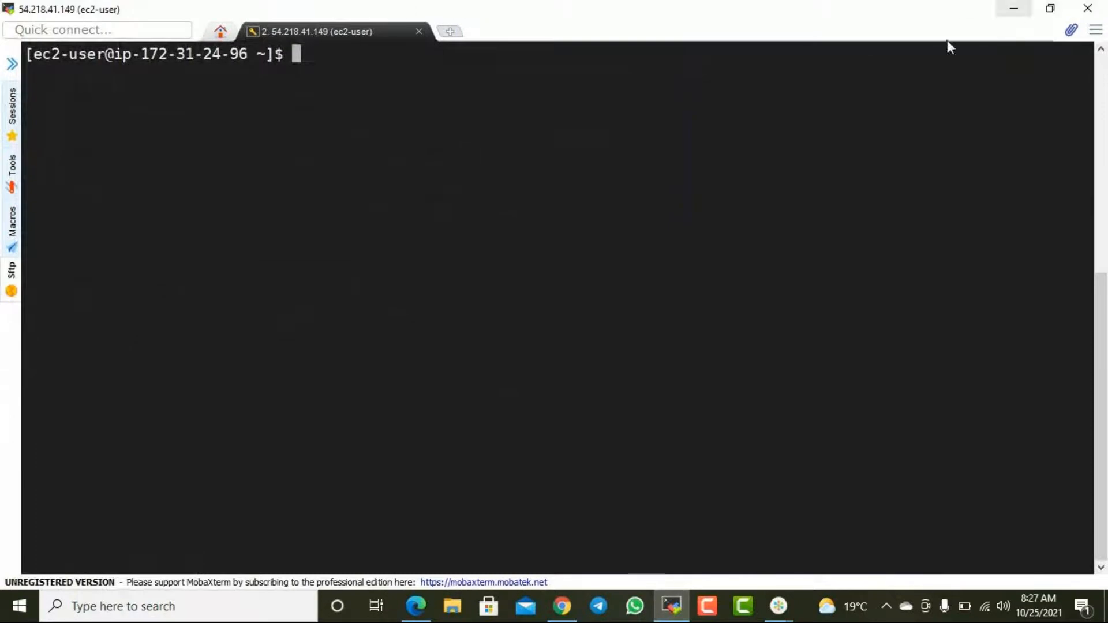
text(lsblk)
key(Return)
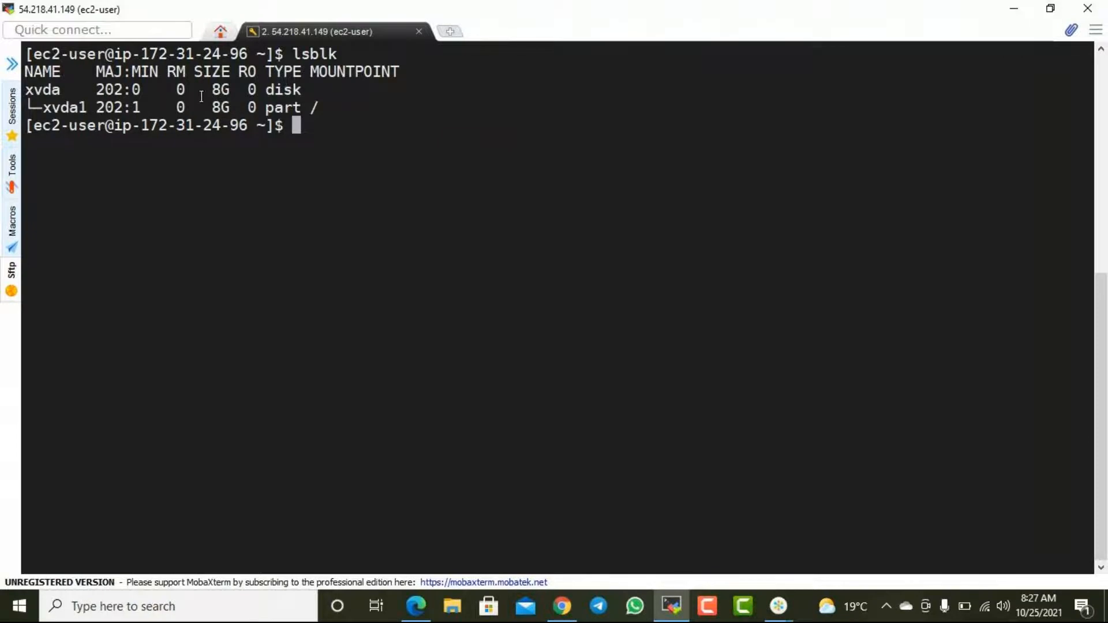
drag(221, 90, 245, 106)
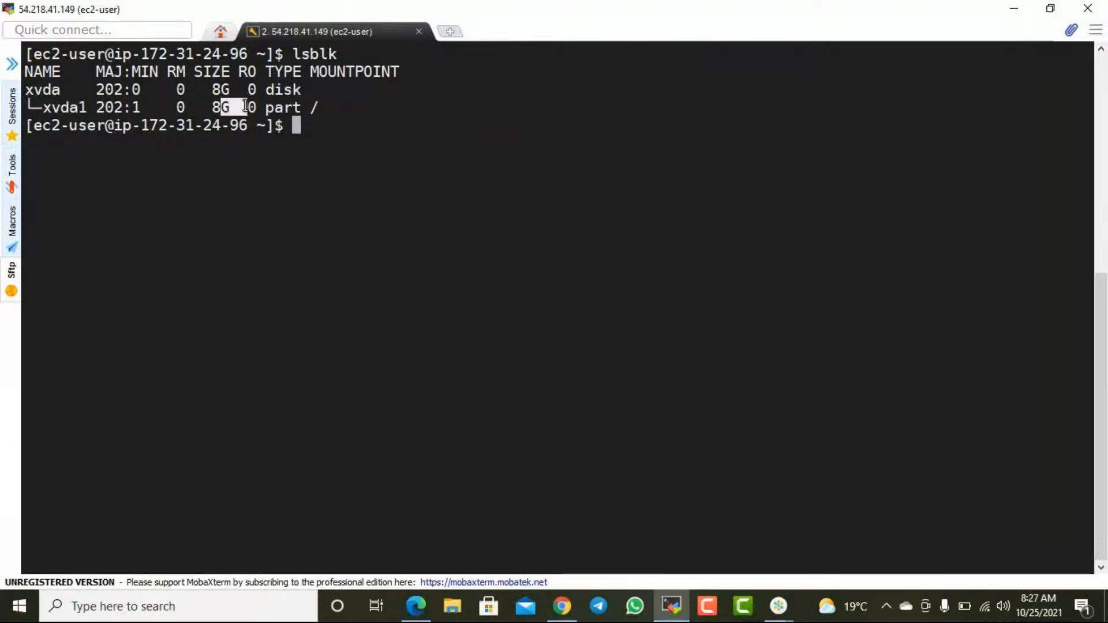
click(1010, 10)
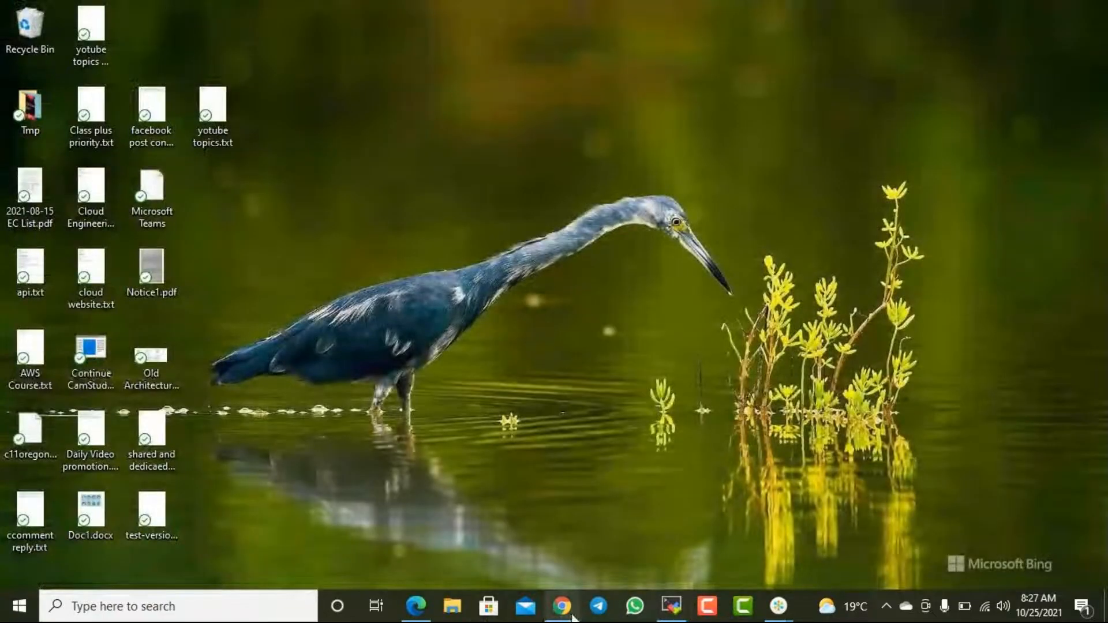
- Switch to Microsoft Edge, open a new browser tab and search the web for google adsense
click(415, 606)
key(ctrl+t)
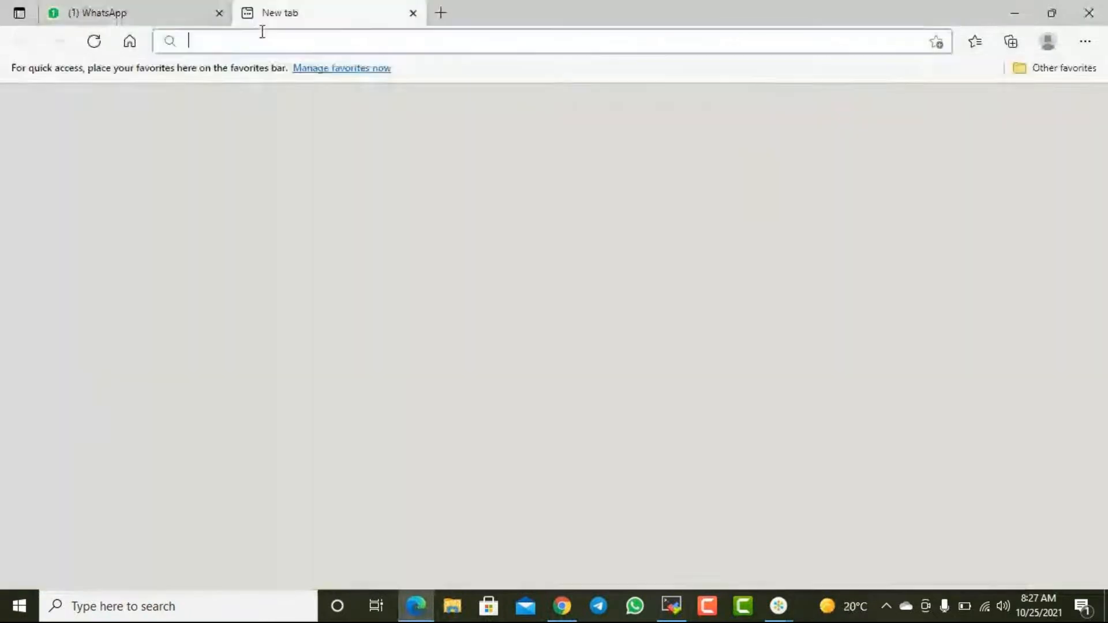
text(aws)
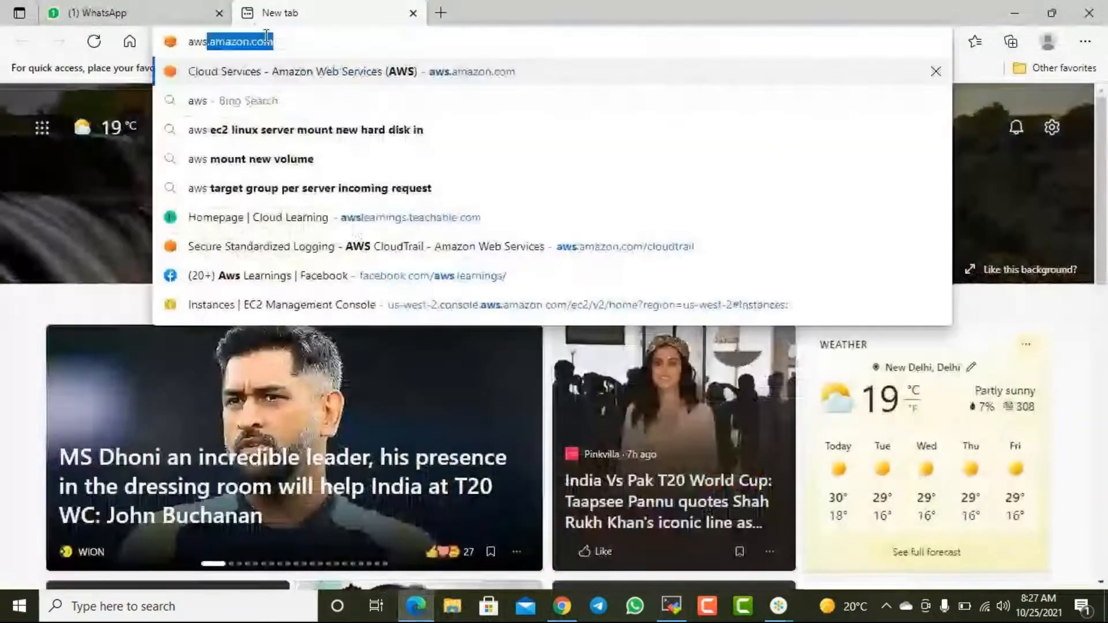
key(BackSpace)
key(BackSpace)
key(BackSpace)
key(BackSpace)
text(google adsense)
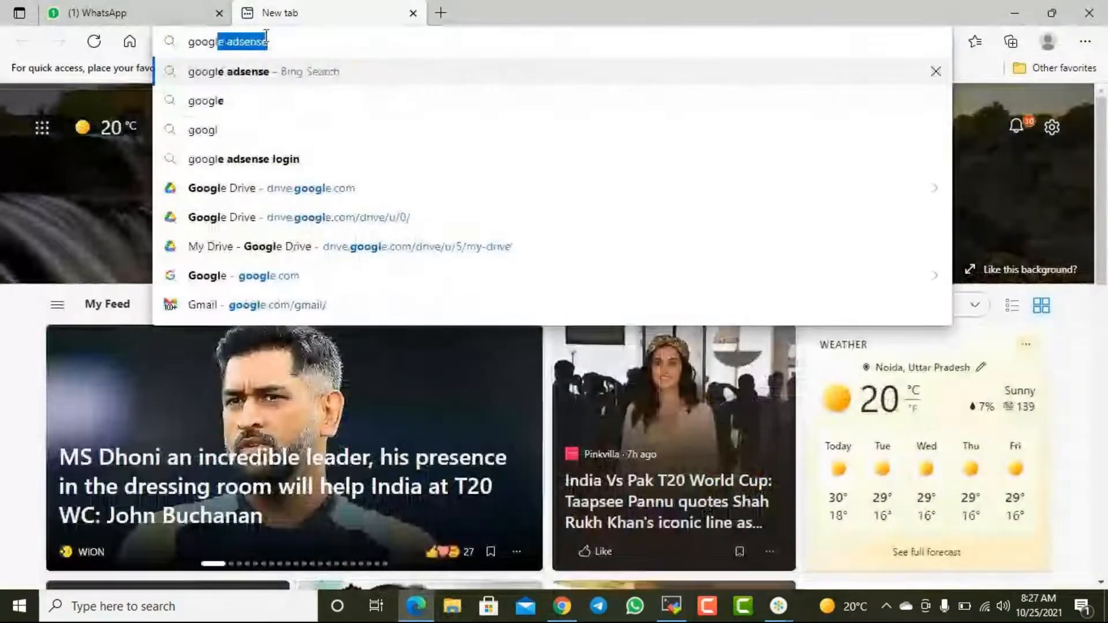
key(Return)
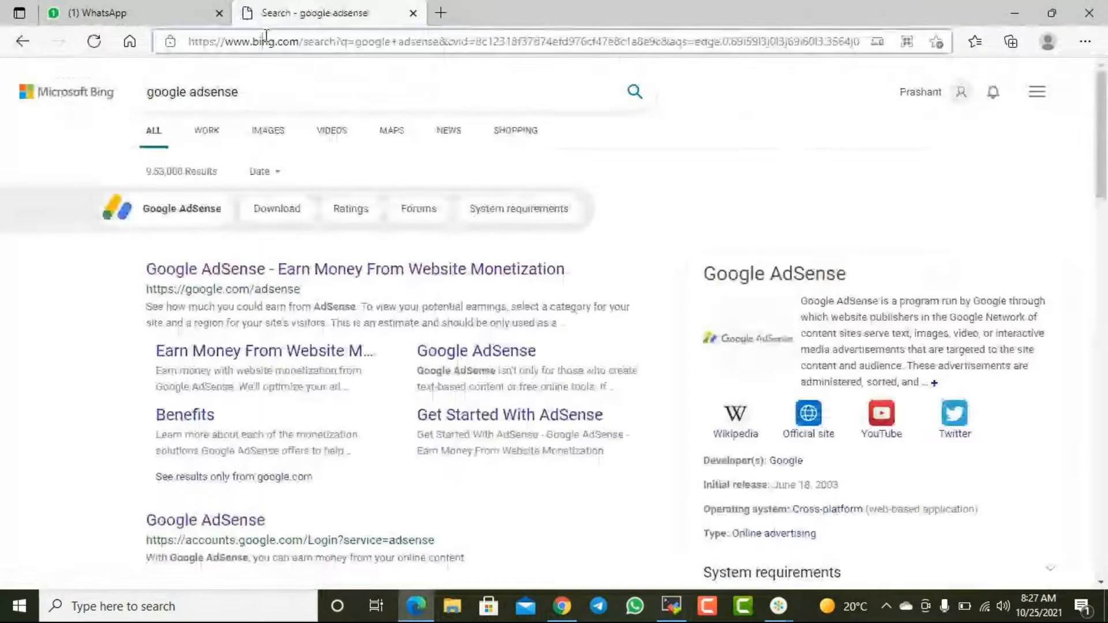
click(266, 36)
text(googe)
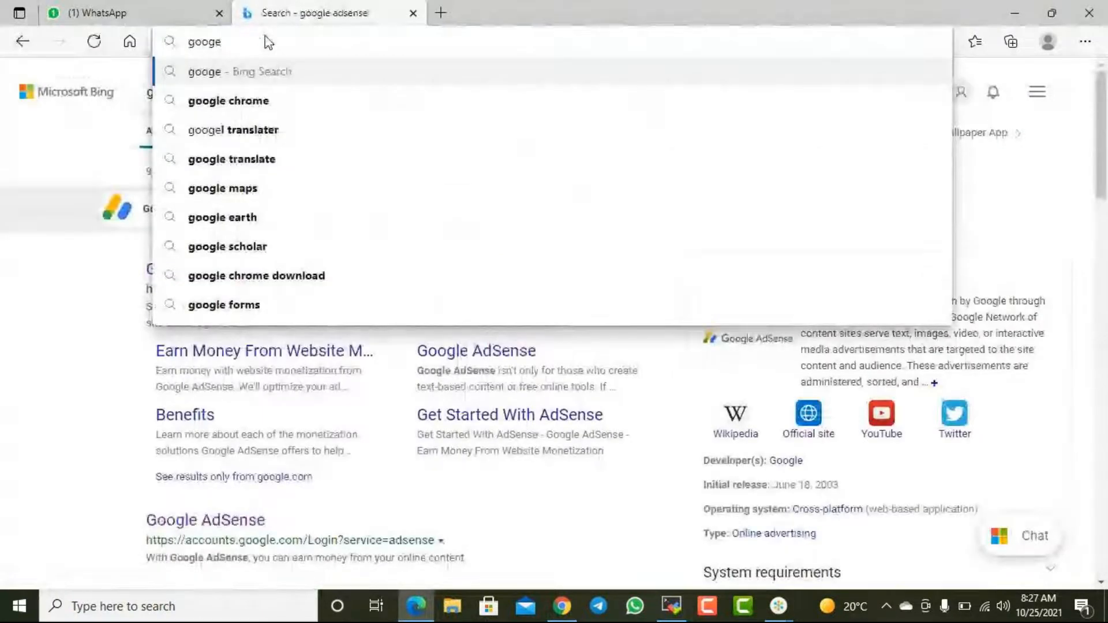
key(Escape)
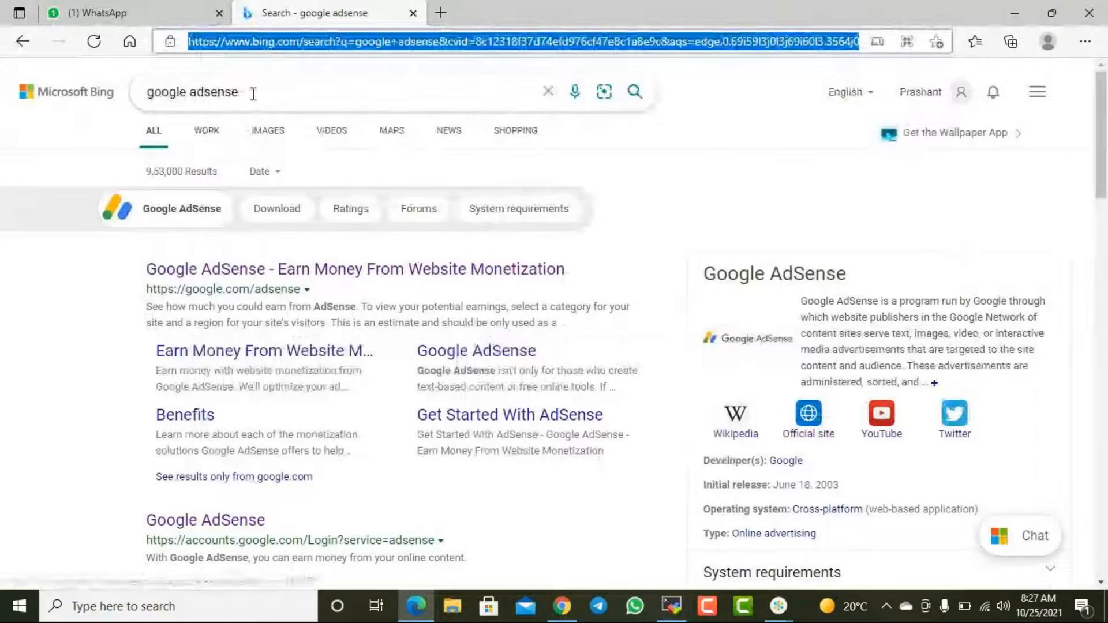
- Shorten the Bing search query to google and run the search again
click(255, 93)
key(BackSpace)
key(BackSpace)
key(BackSpace)
key(BackSpace)
key(BackSpace)
key(BackSpace)
key(BackSpace)
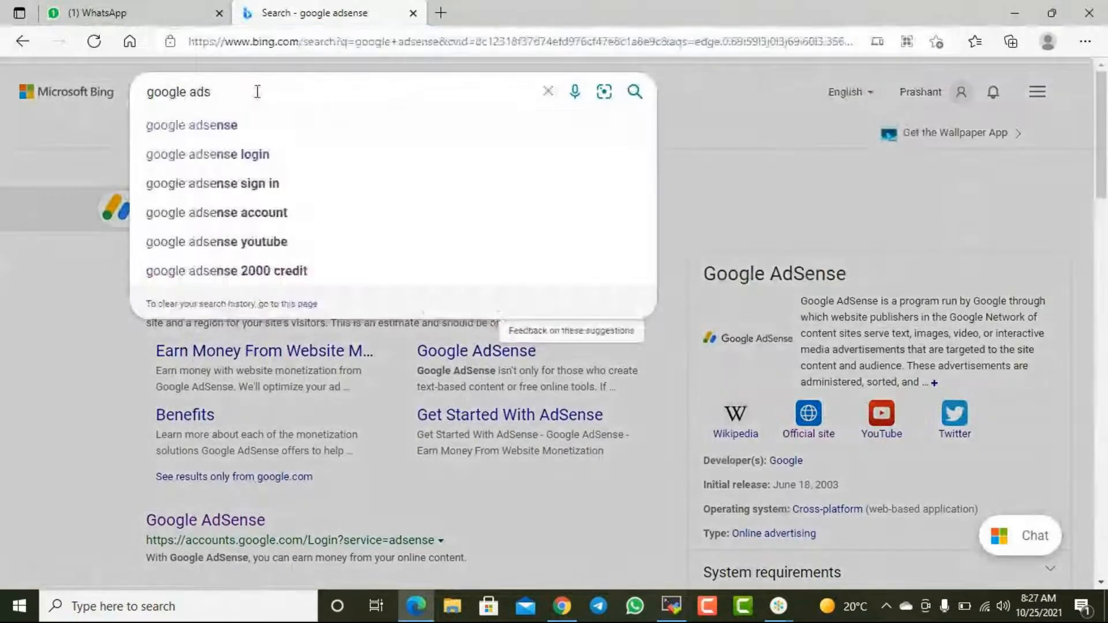
key(BackSpace)
key(Return)
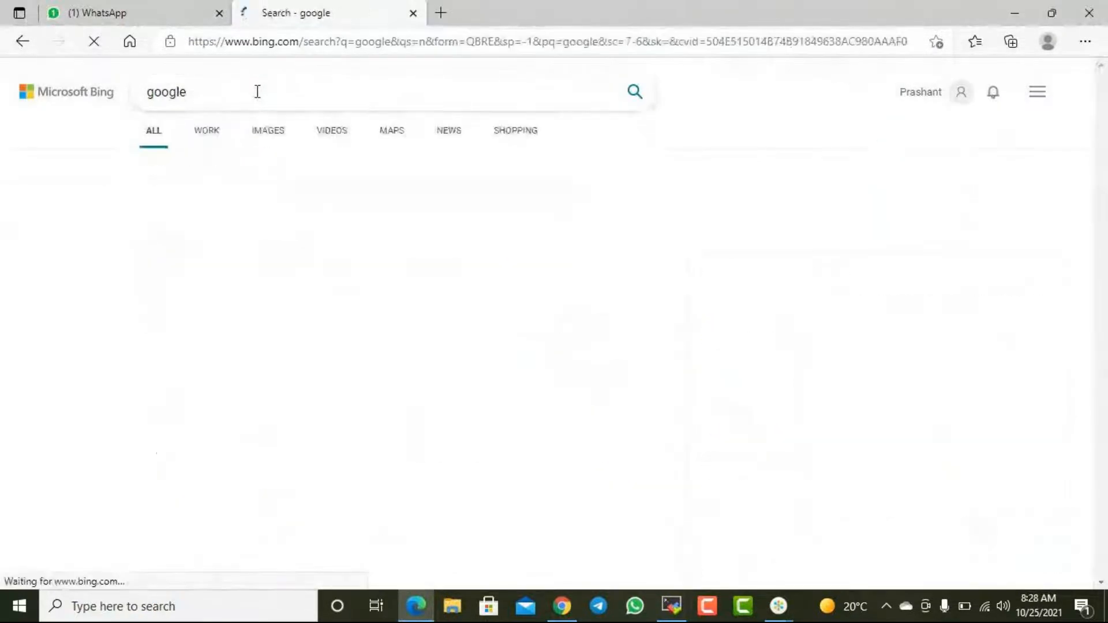
- Search for "aws add ebs volume to linux server" from the promoted search box on the results page
click(223, 211)
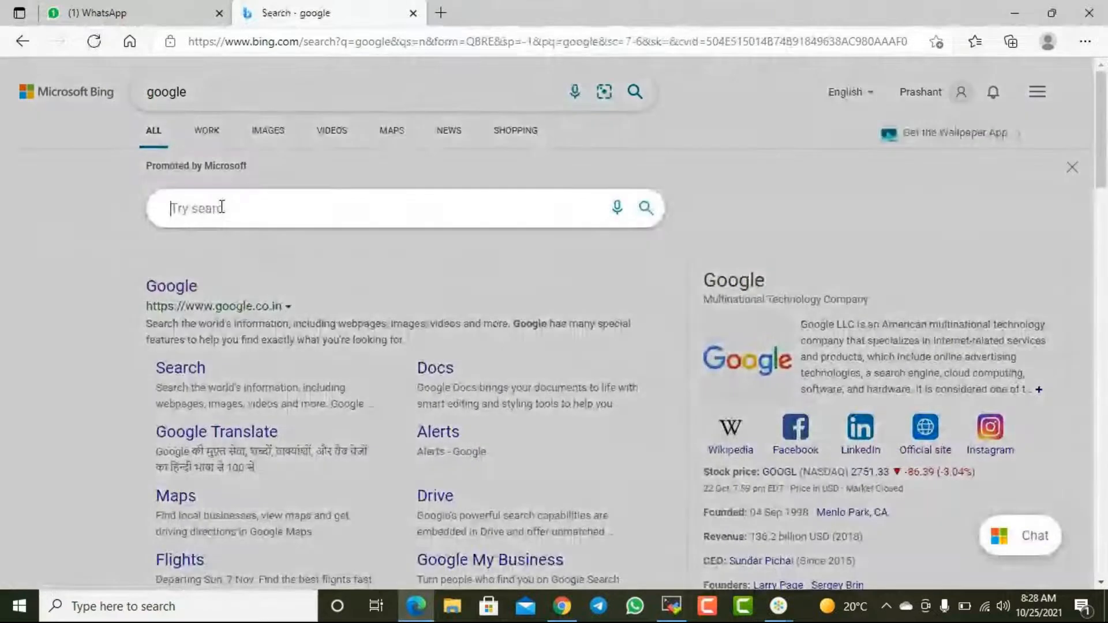
text(add ebs volume to)
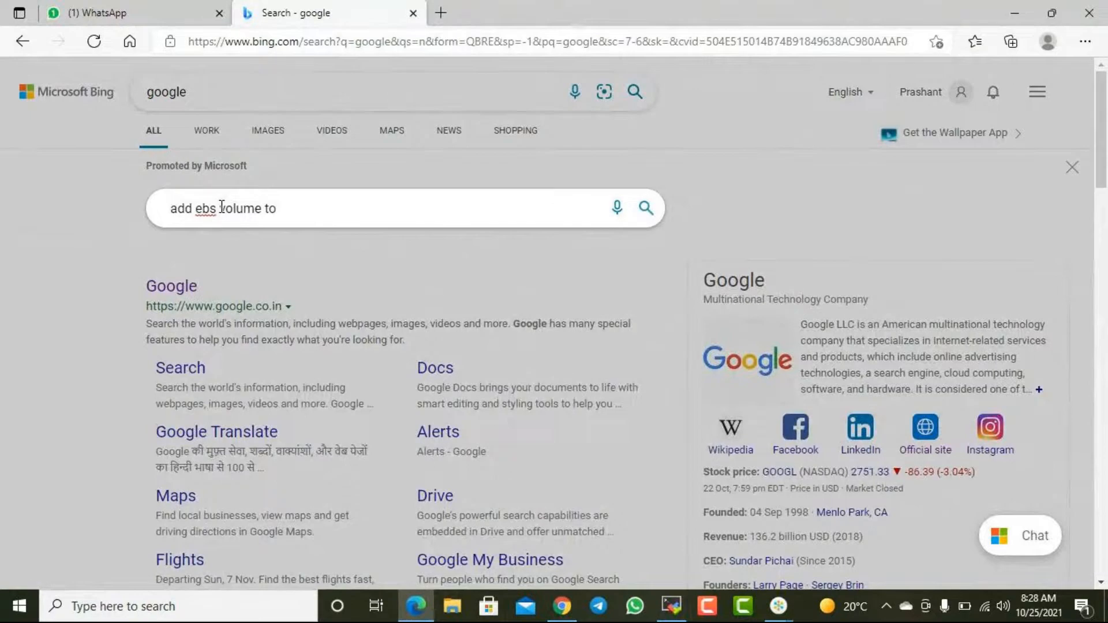
text( linux server)
key(Home)
text(aws)
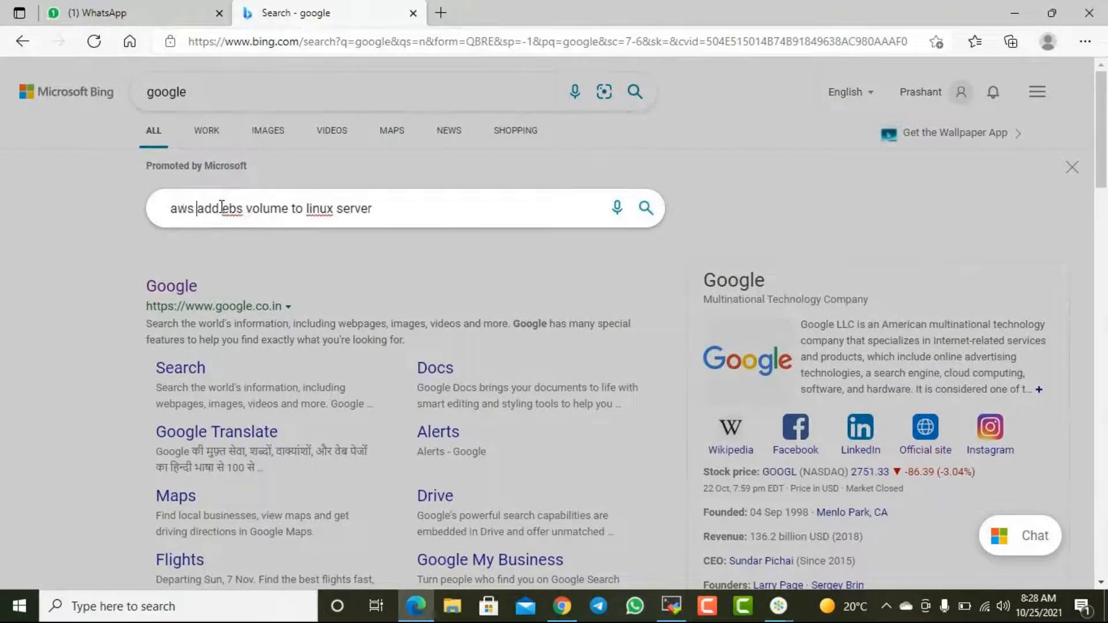
key(Return)
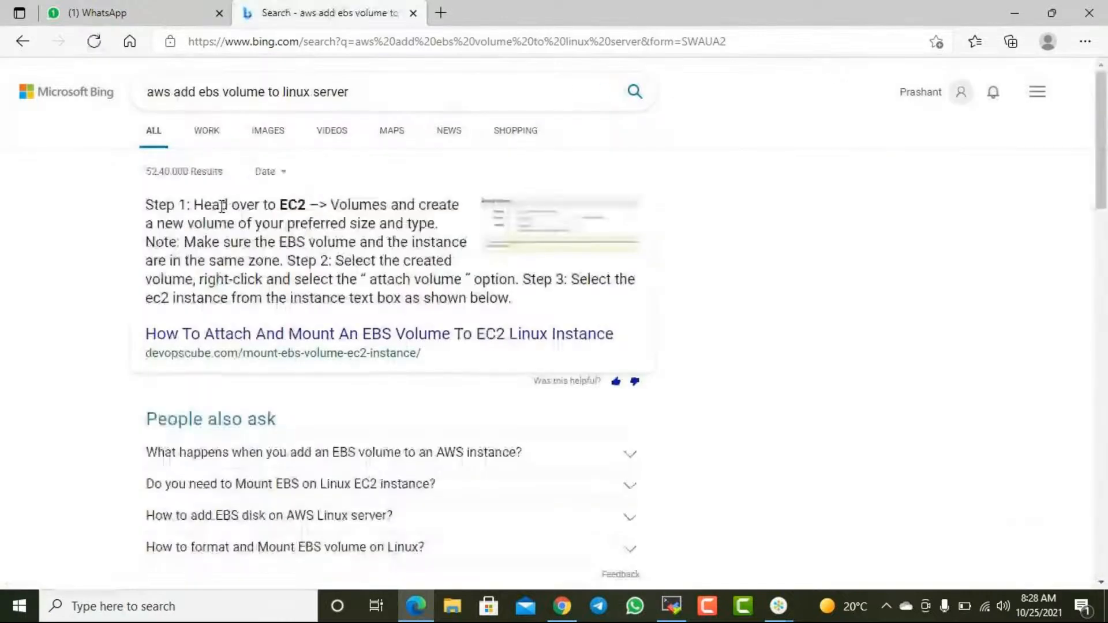
click(441, 14)
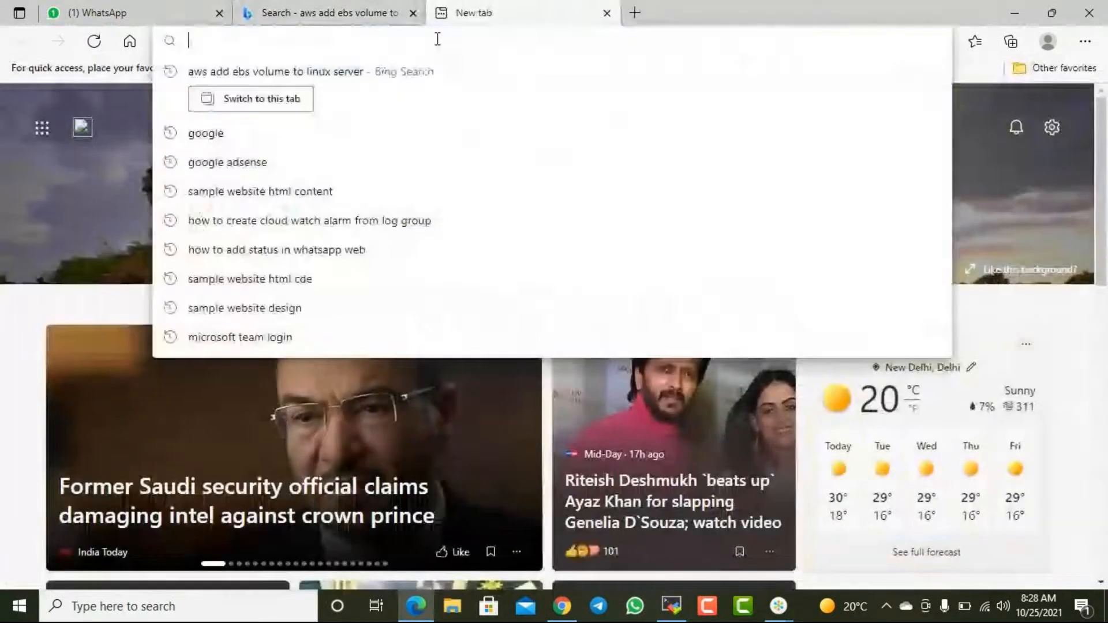
text(yout)
key(Return)
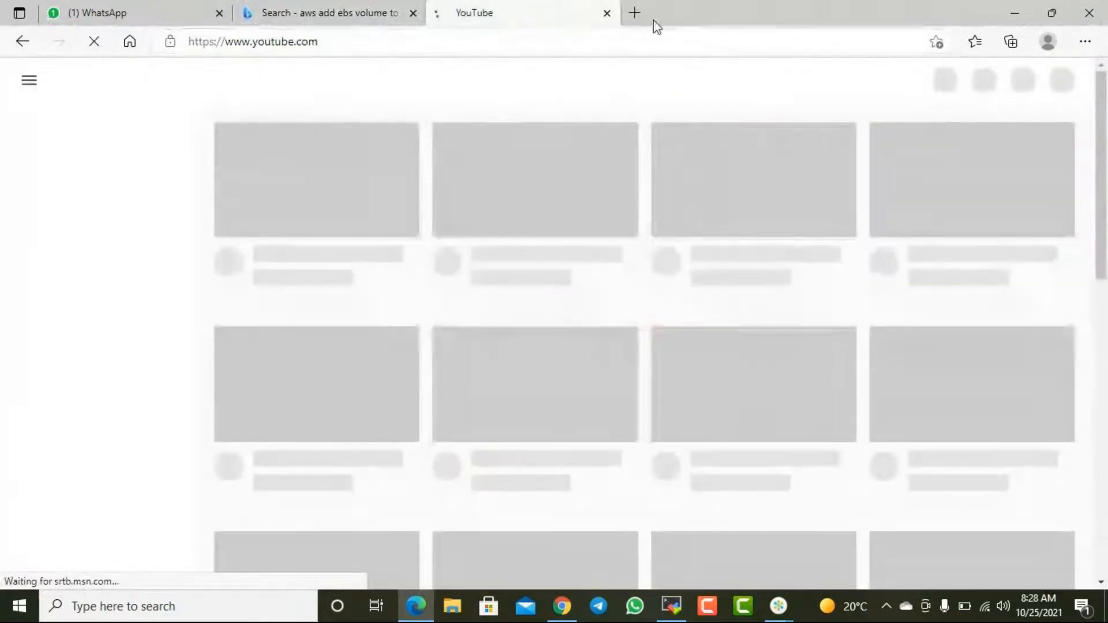
click(607, 17)
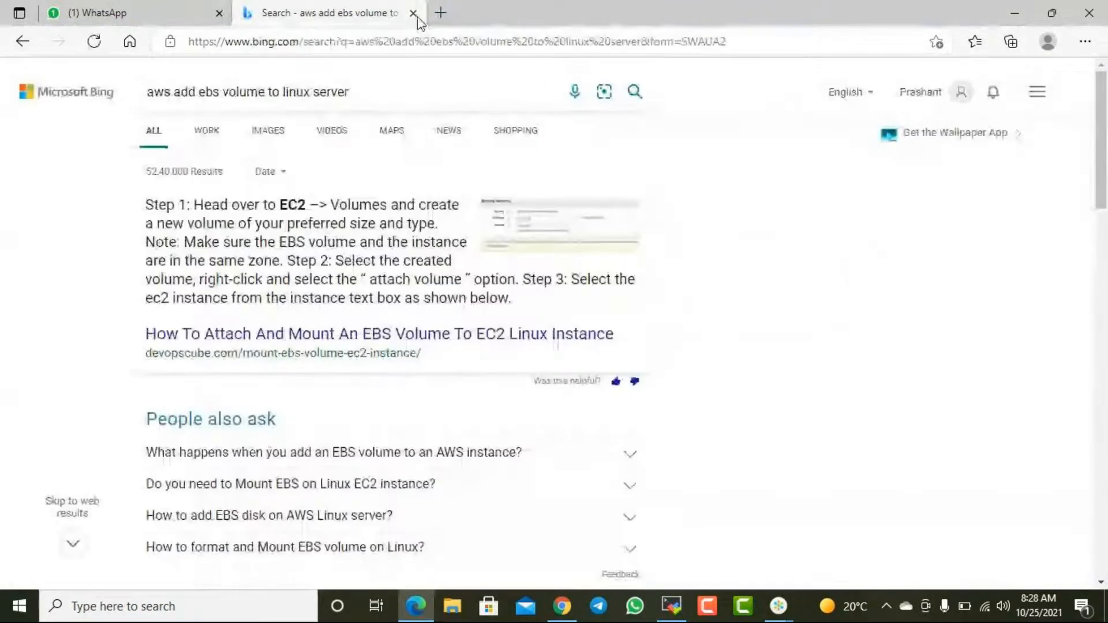
click(424, 337)
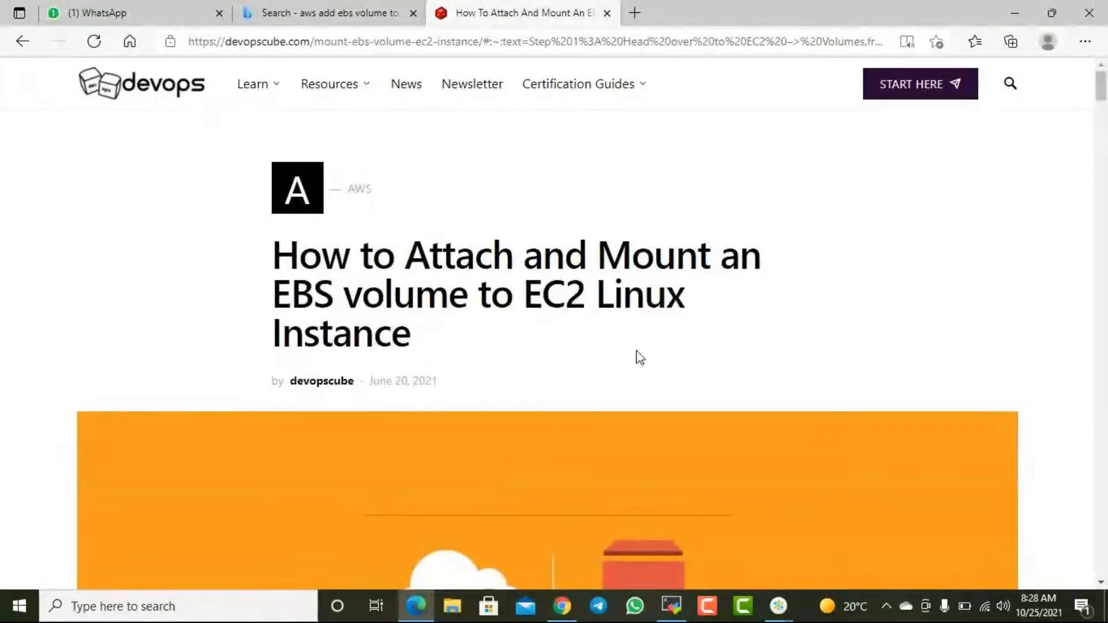
click(606, 12)
- Open the AWS documentation result "Make an Amazon EBS volume available for use on Linux" in a new tab and show it
scroll(389, 346, down, 1)
scroll(389, 346, down, 5)
right_click(267, 319)
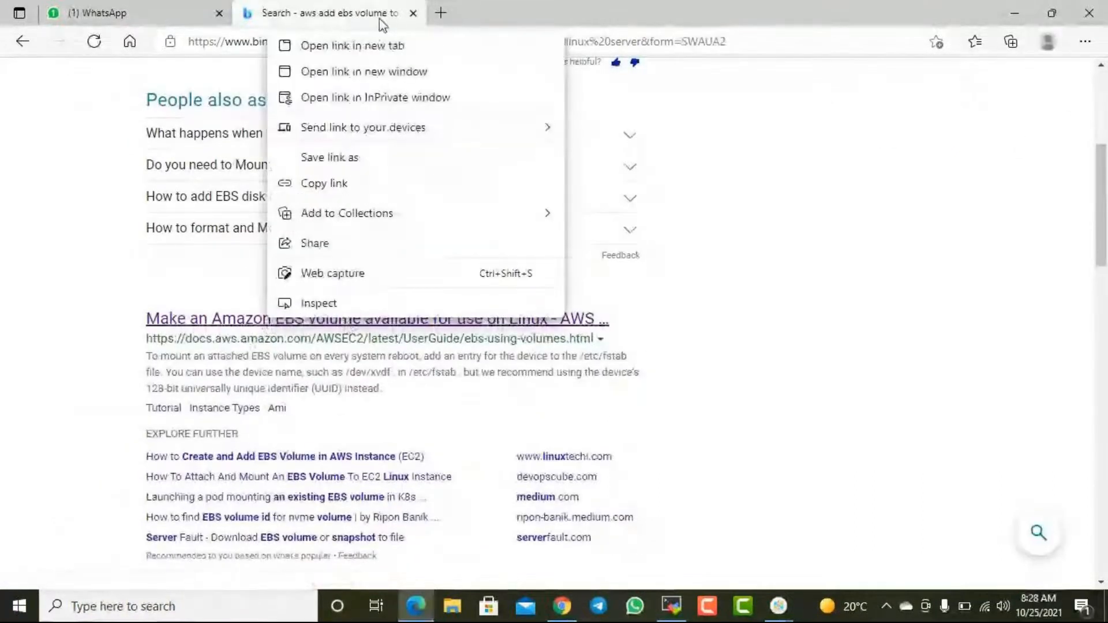
click(369, 45)
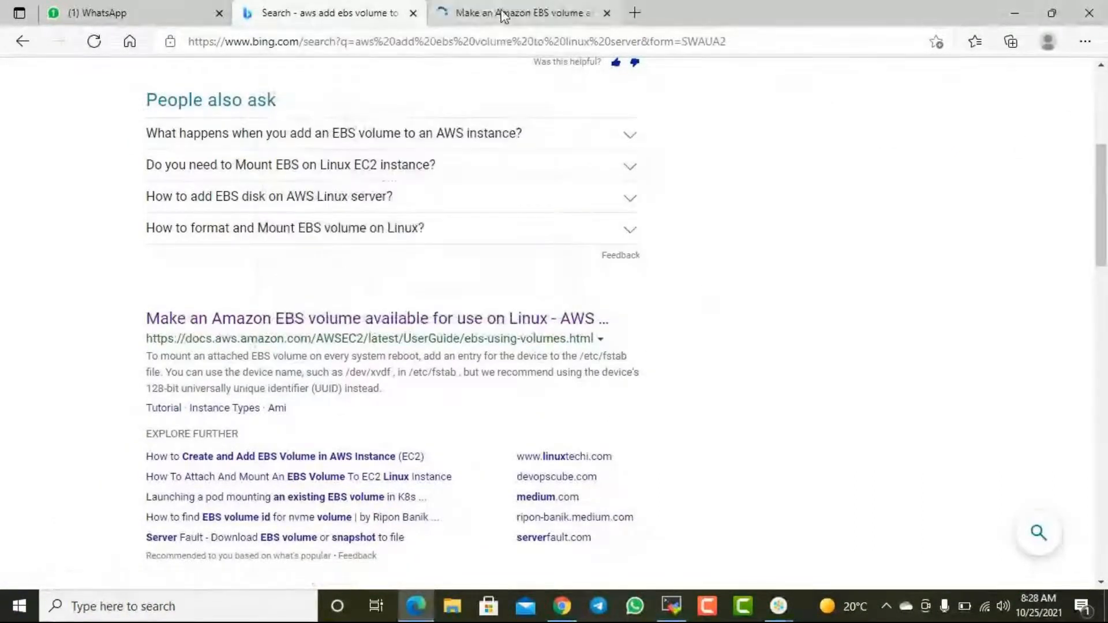
click(502, 14)
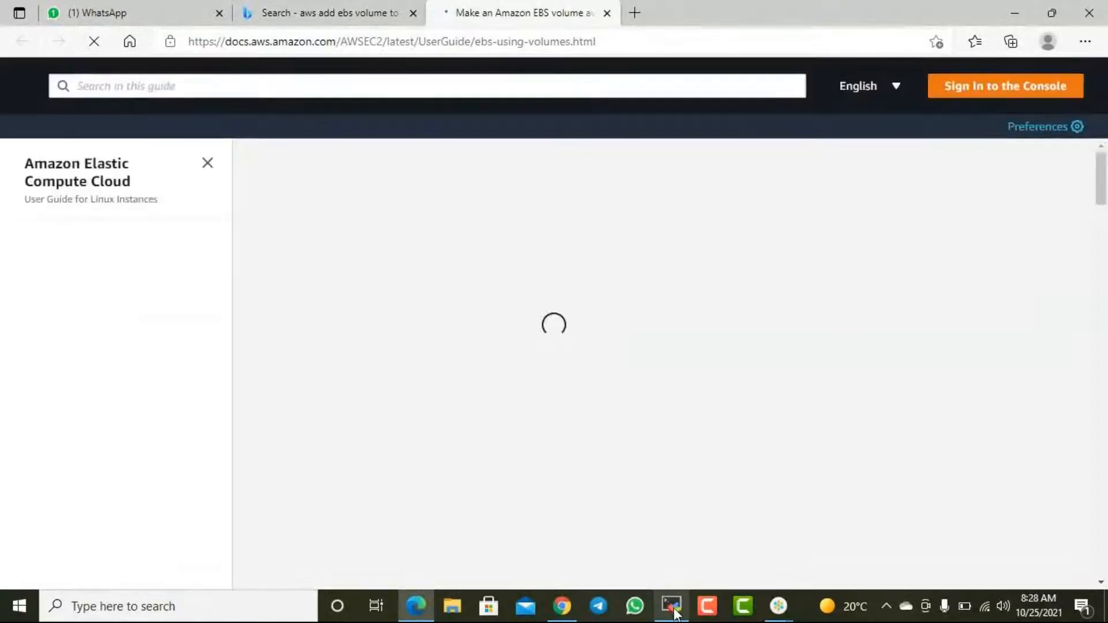
- Switch to the EC2 console in Chrome and open the Test Linux Server's /dev/xvda volume from its storage details
click(669, 604)
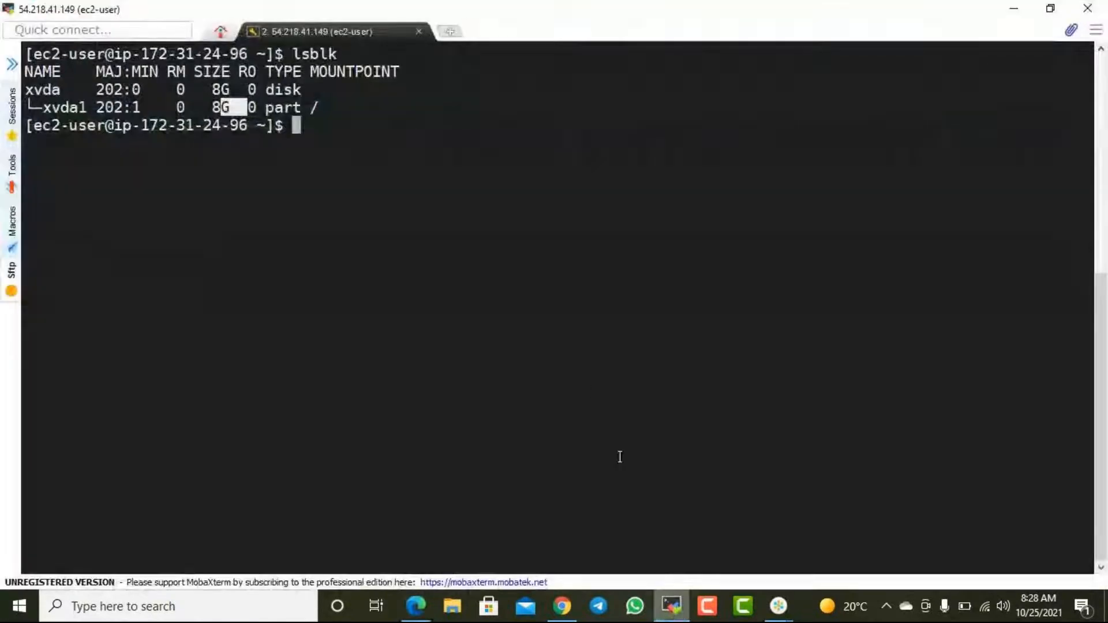
click(1015, 13)
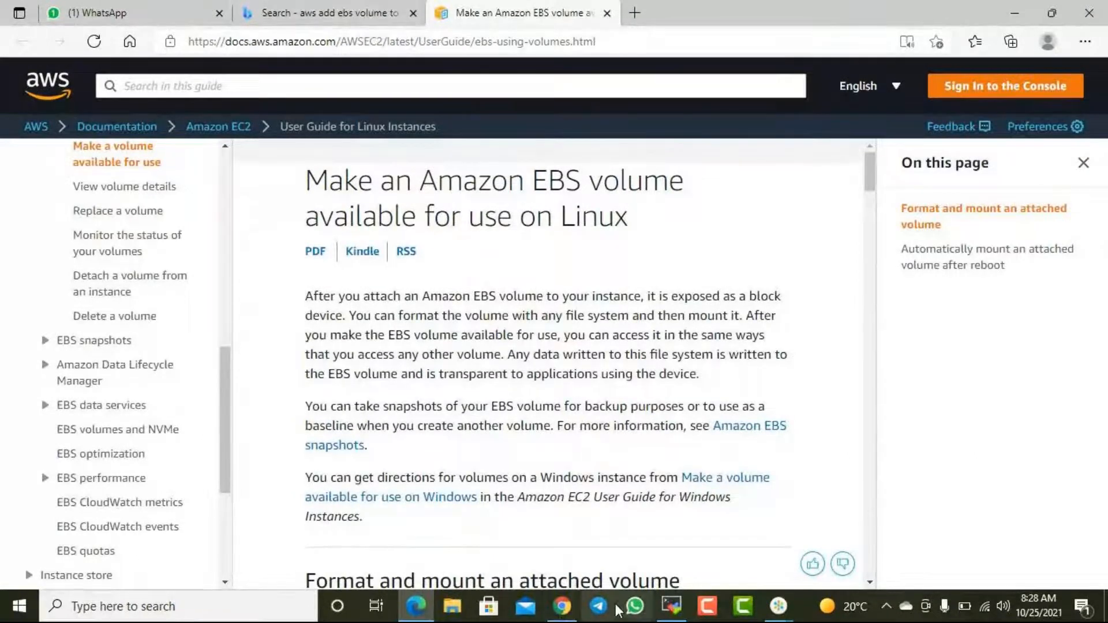
click(563, 606)
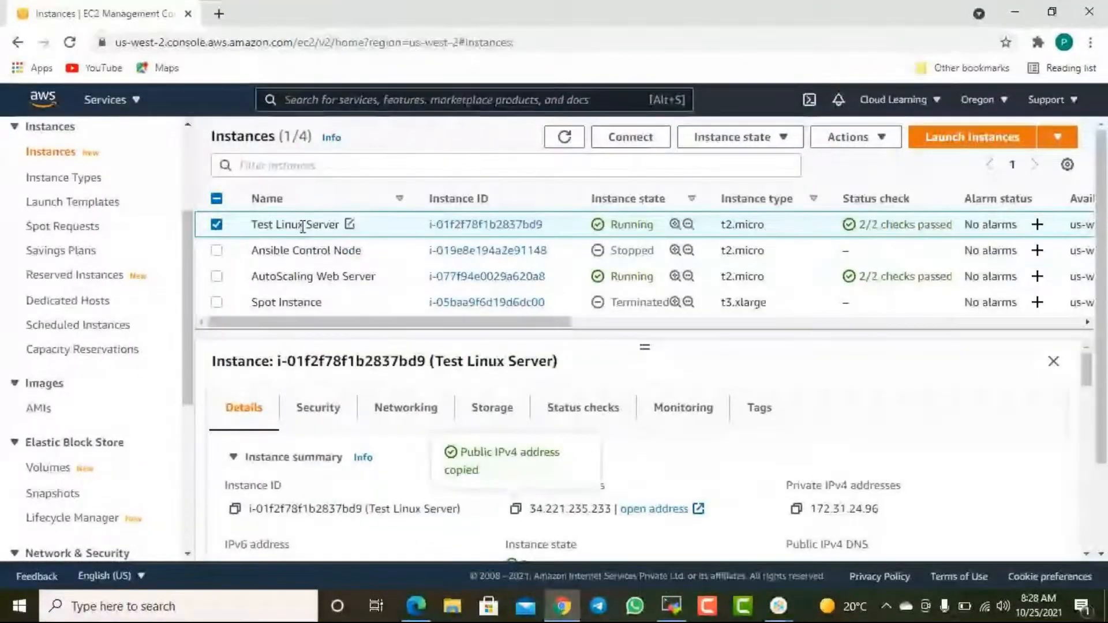
scroll(404, 432, down, 1)
scroll(473, 422, up, 1)
click(517, 416)
scroll(404, 450, down, 1)
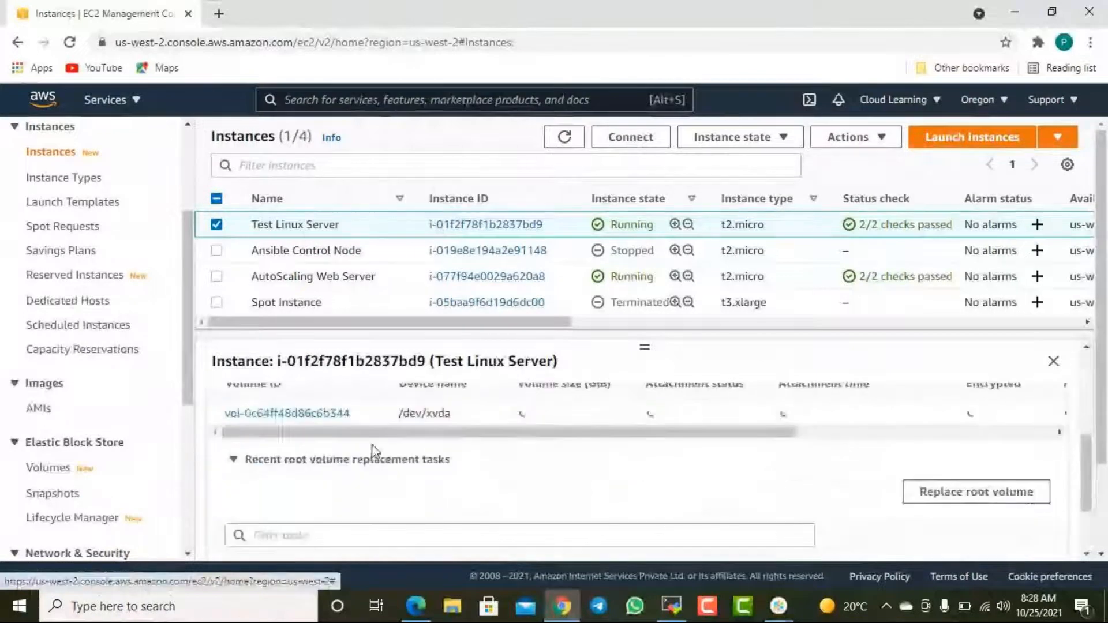
click(301, 412)
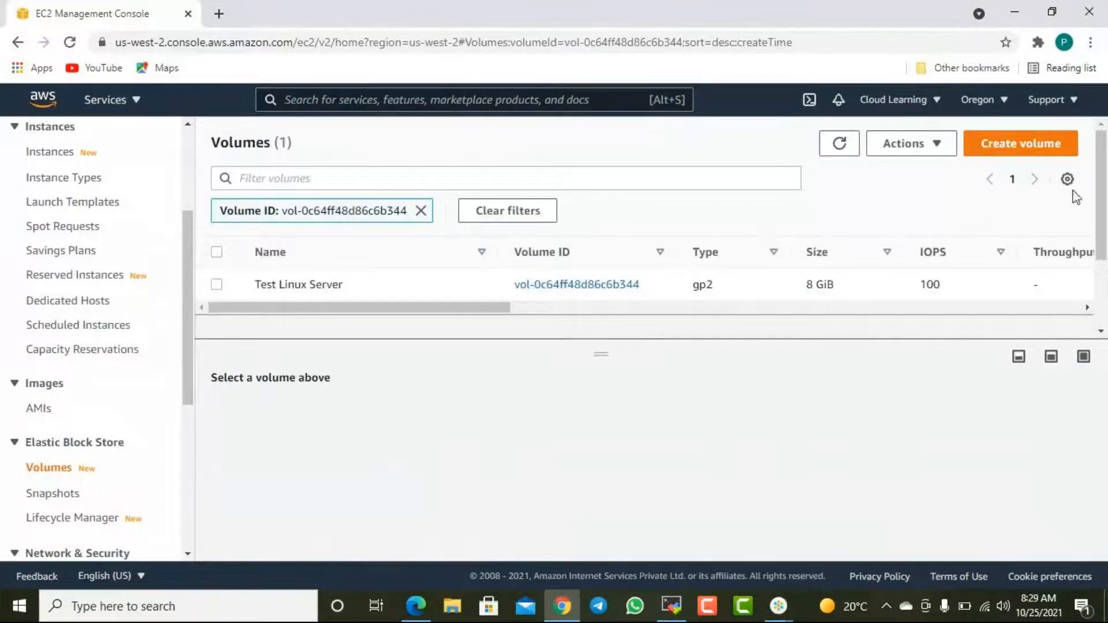
- Check the existing volume's availability zone and start a new General Purpose SSD (gp2) volume of 10 GiB in us-west-2b
drag(504, 308, 779, 322)
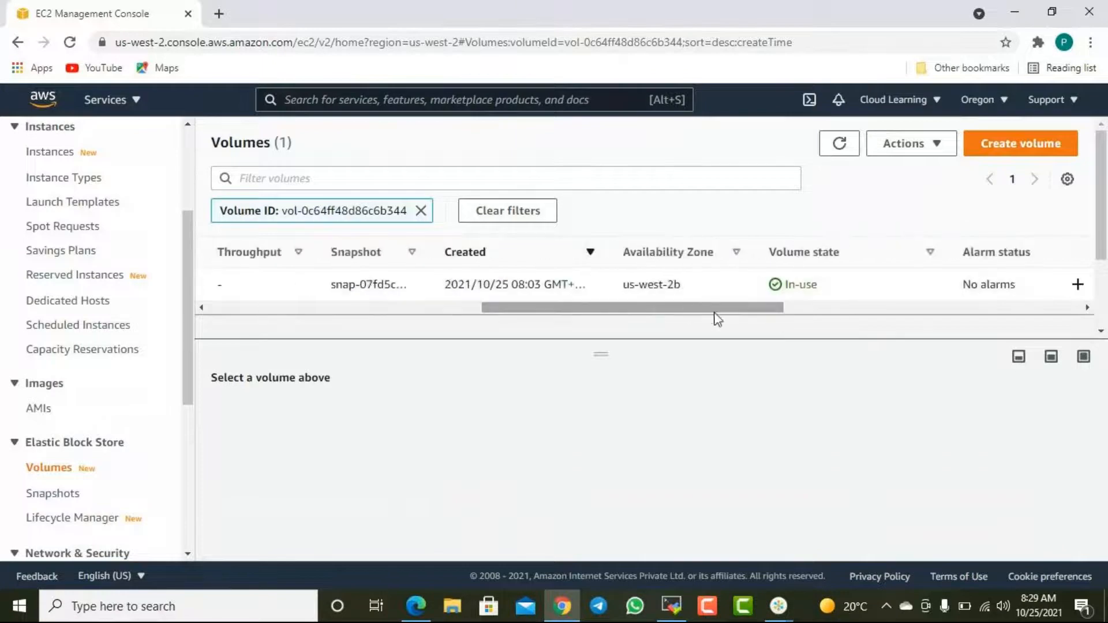
scroll(614, 317, left, 10)
click(1042, 148)
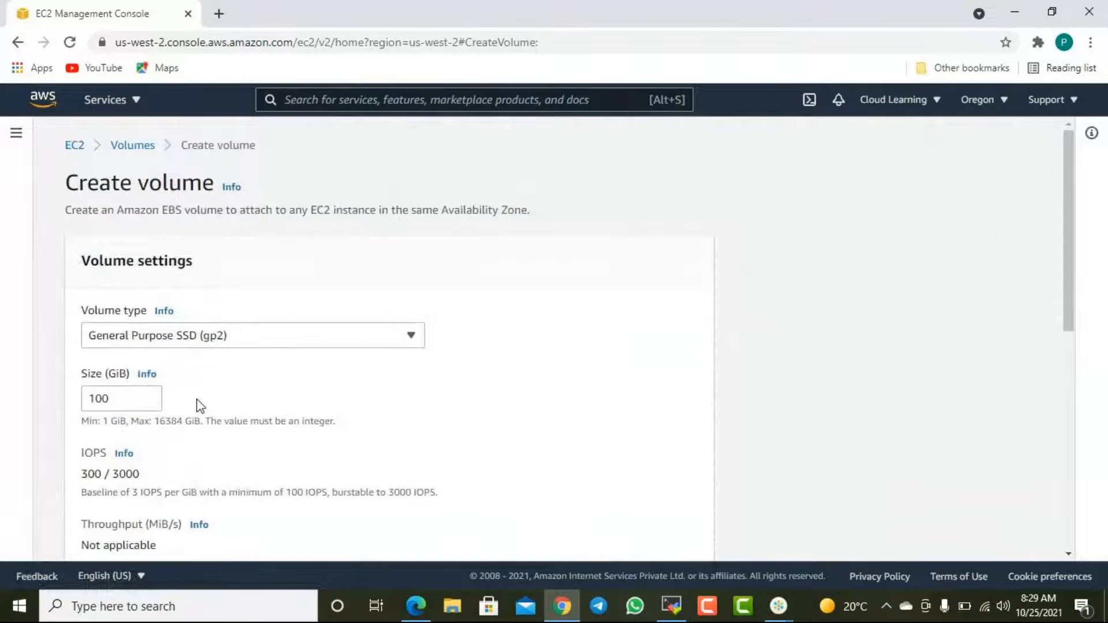
scroll(198, 403, down, 1)
double_click(128, 321)
text(10)
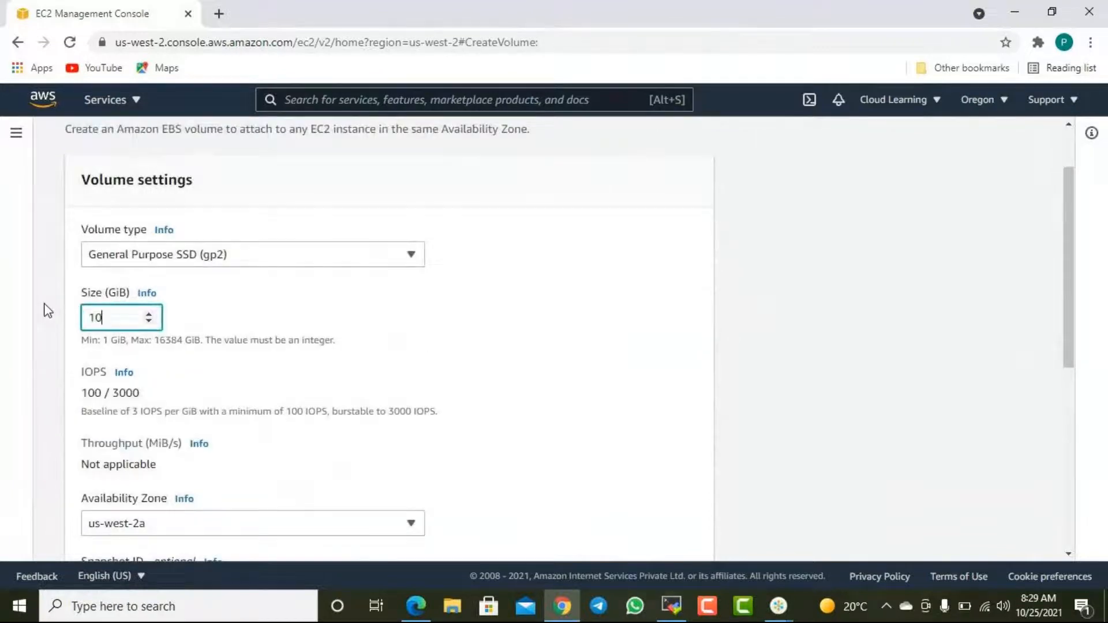
scroll(248, 335, down, 3)
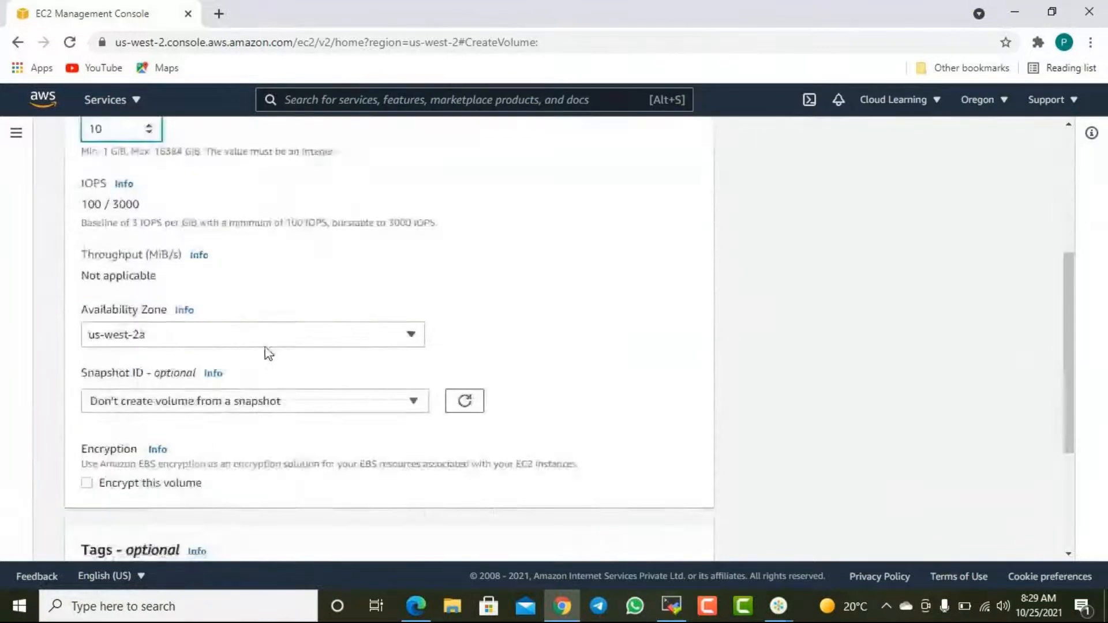
click(152, 285)
click(149, 356)
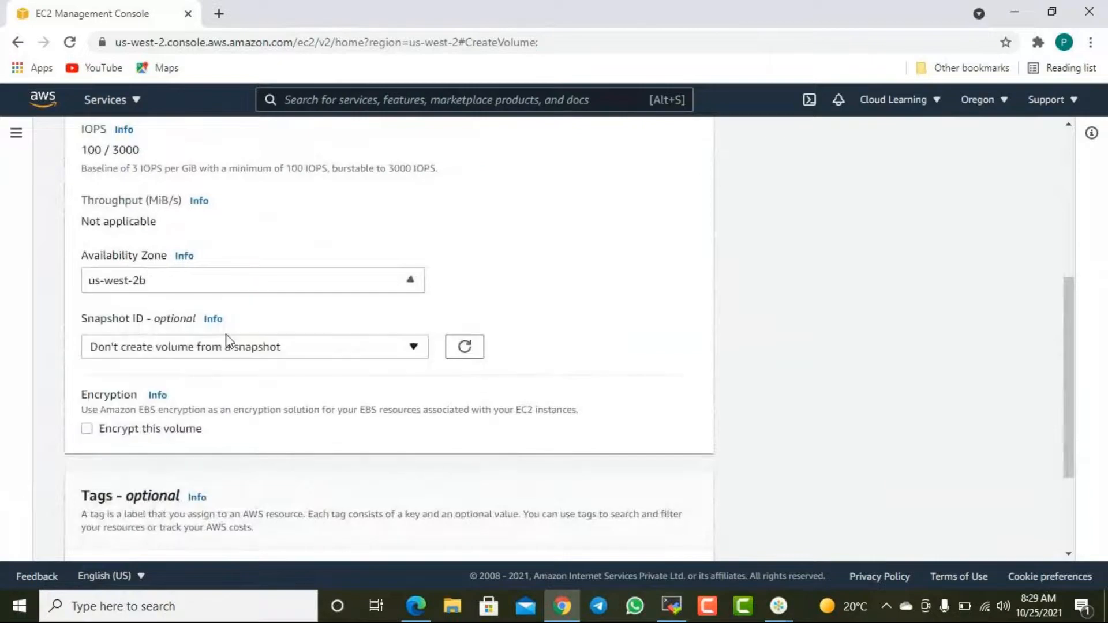
- Add a tag with key Name and value "2nd Disk" to the new volume and create it
scroll(166, 440, down, 3)
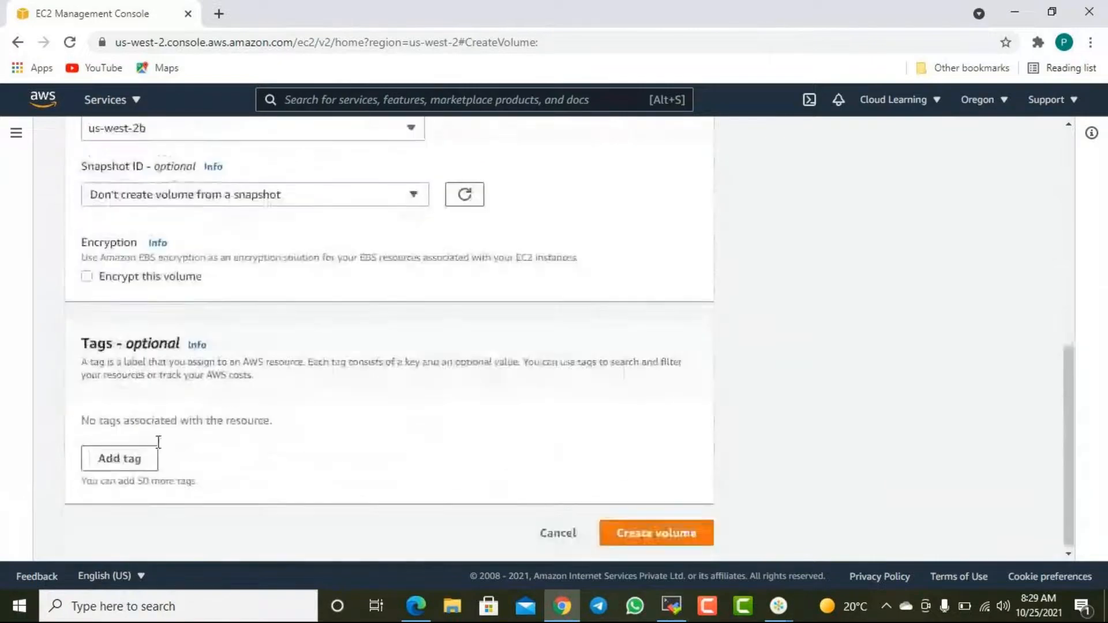
click(115, 457)
text(Name)
key(Tab)
text(2nd)
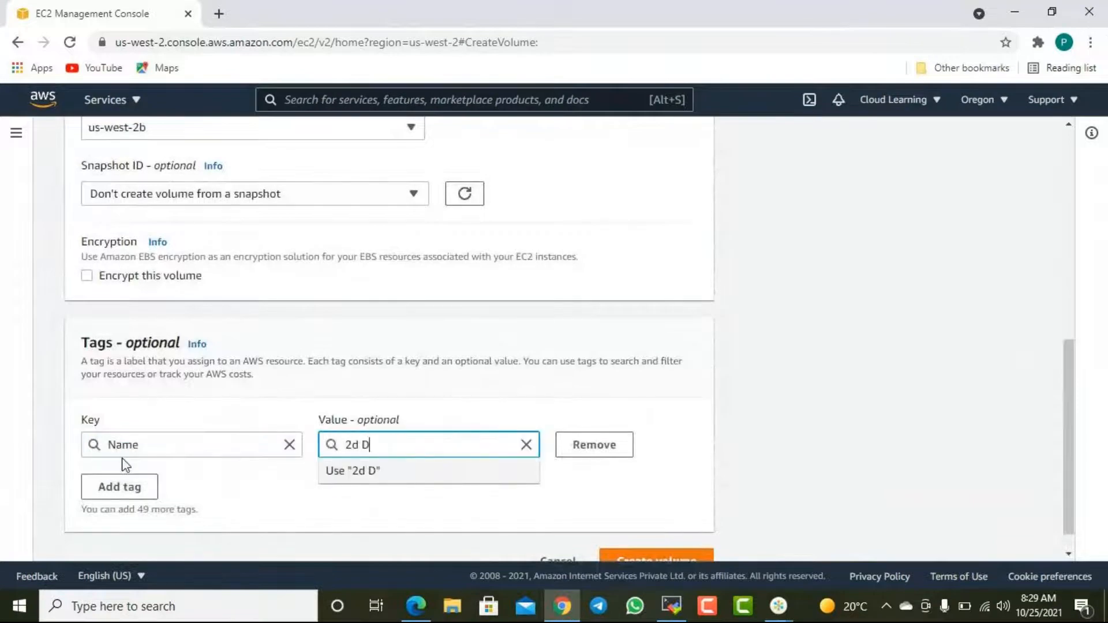
key(BackSpace)
key(BackSpace)
text(nd D)
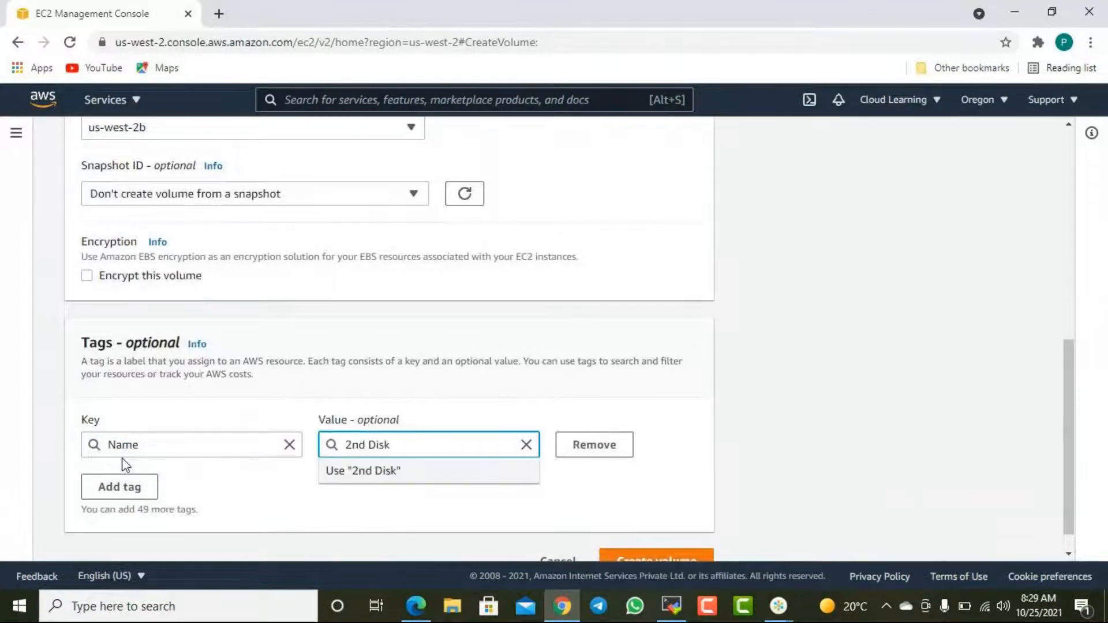
click(730, 488)
scroll(702, 485, down, 1)
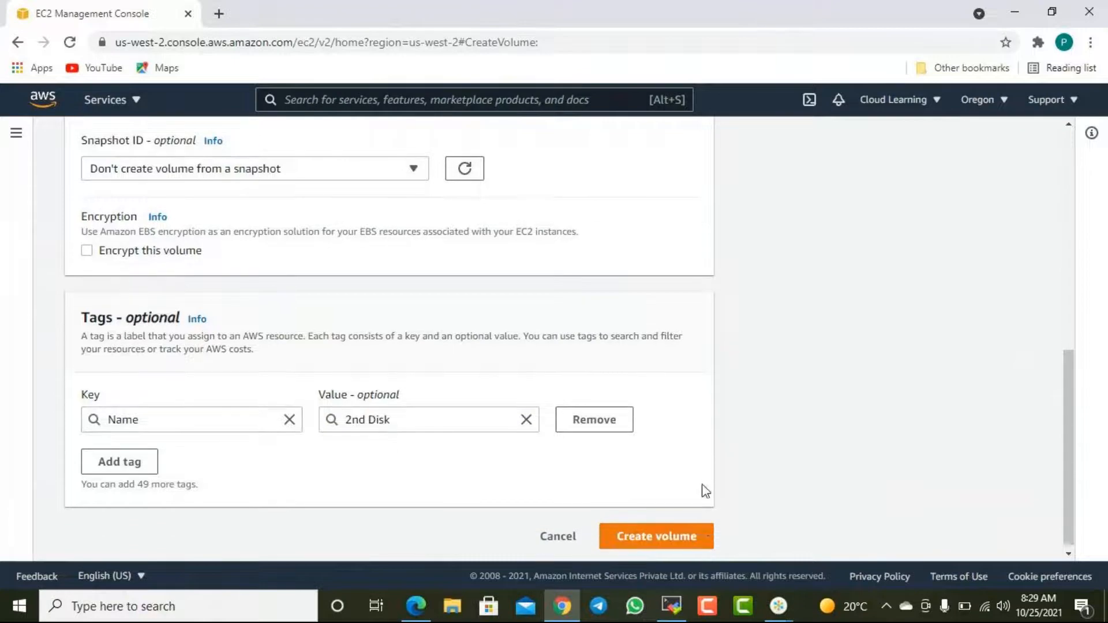
click(691, 536)
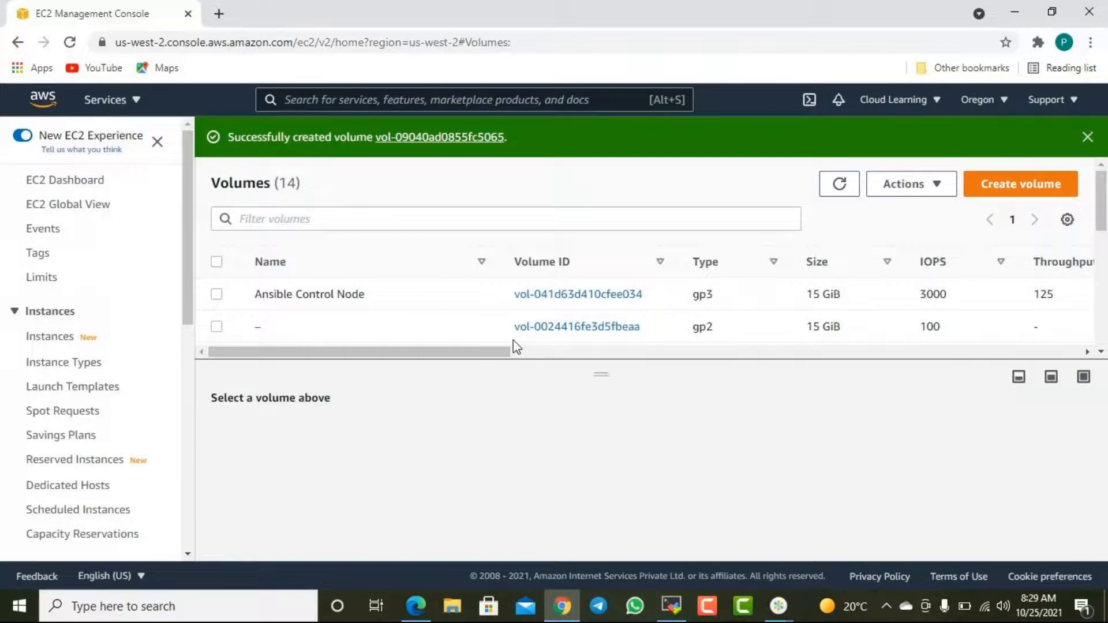
- Refresh the volumes list, enlarge its pane and sort it by Name to locate the 2nd Disk volume
click(840, 193)
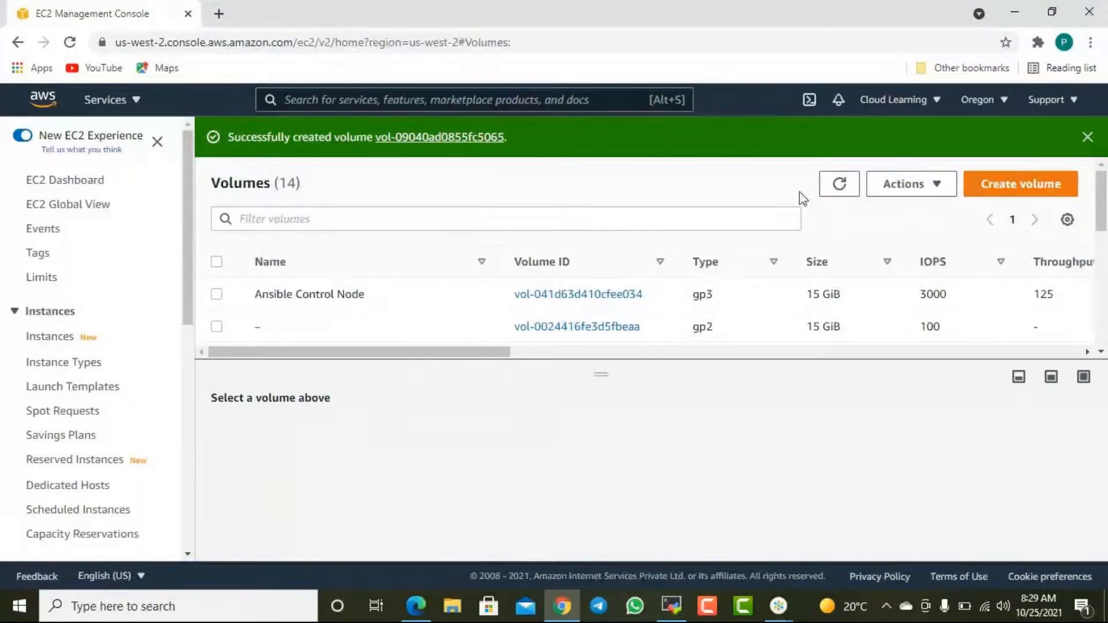
scroll(35, 415, down, 5)
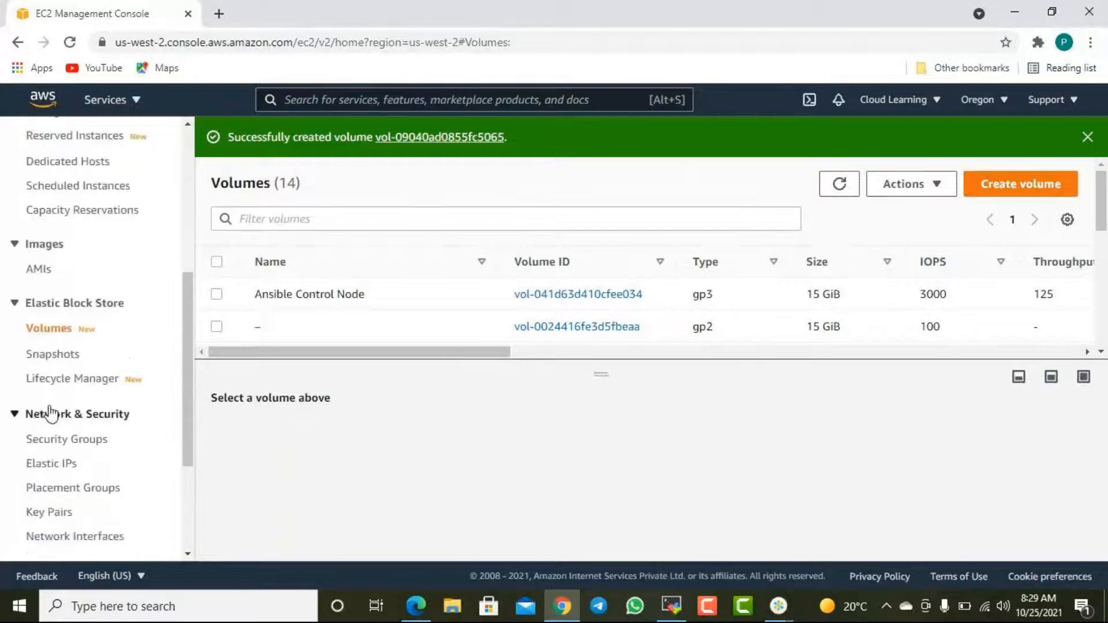
scroll(51, 414, down, 3)
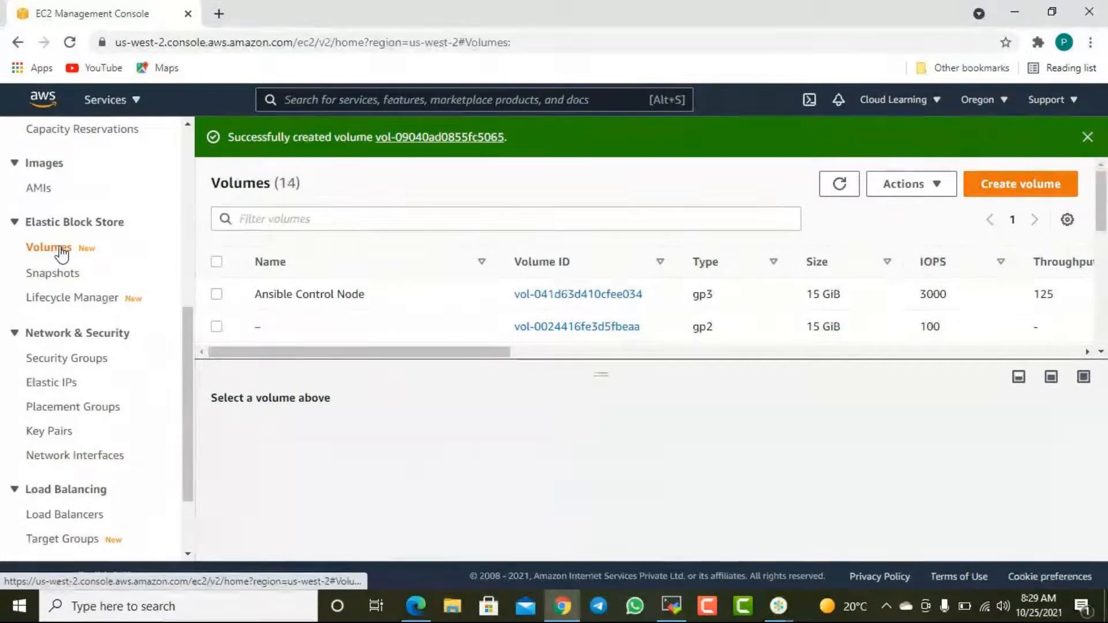
scroll(633, 320, down, 3)
drag(661, 362, 661, 482)
click(299, 264)
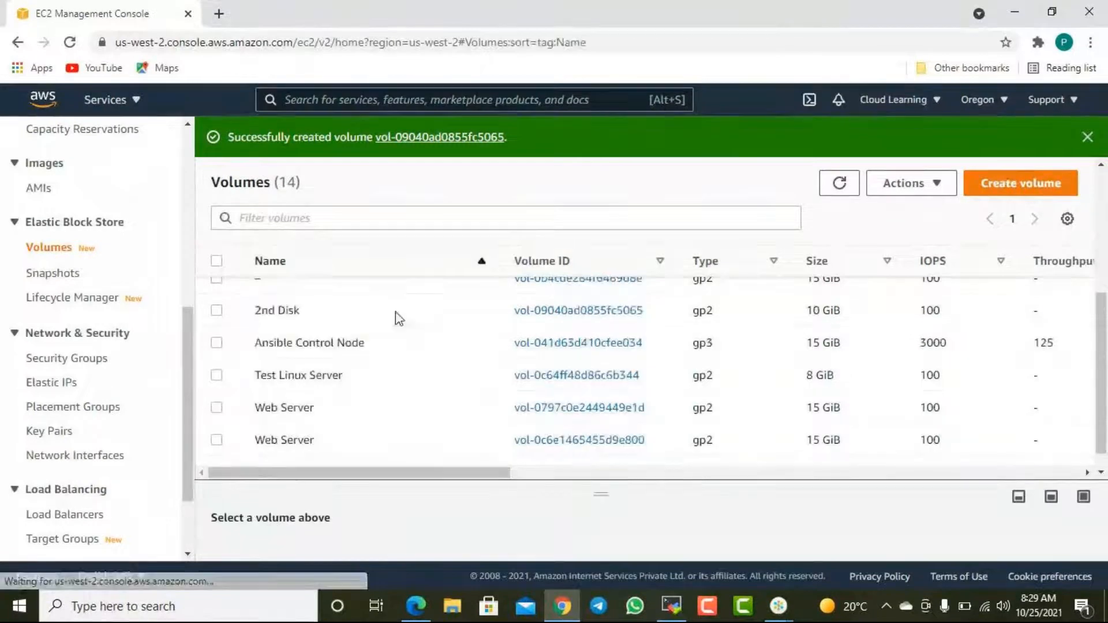
scroll(404, 343, up, 3)
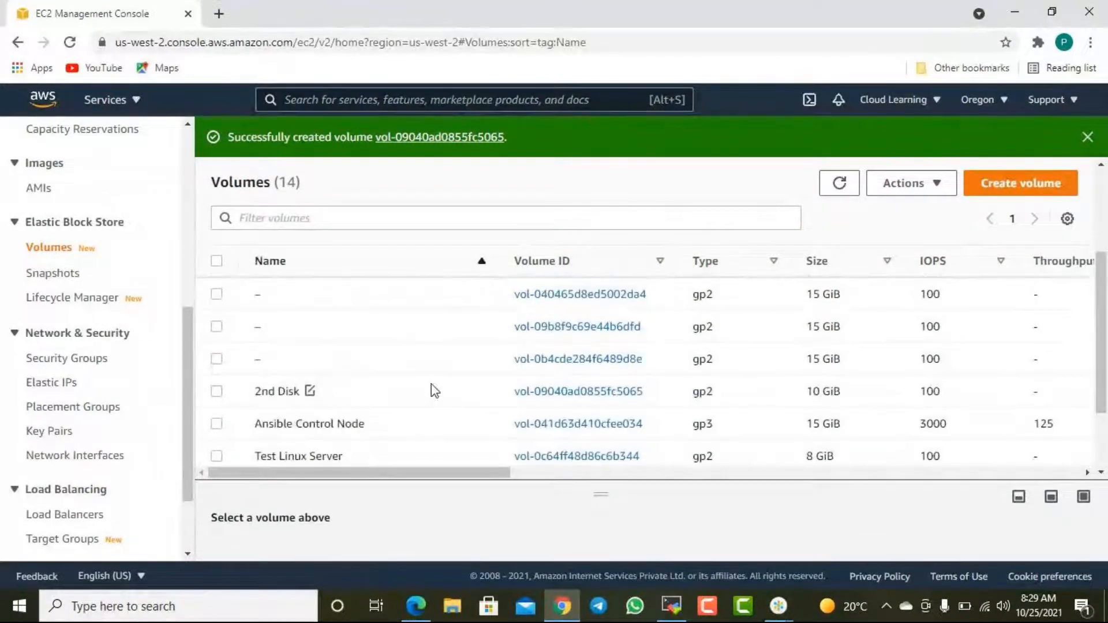
- Attach the 2nd Disk volume to the Test Linux Server instance with device name /dev/sdf
click(400, 394)
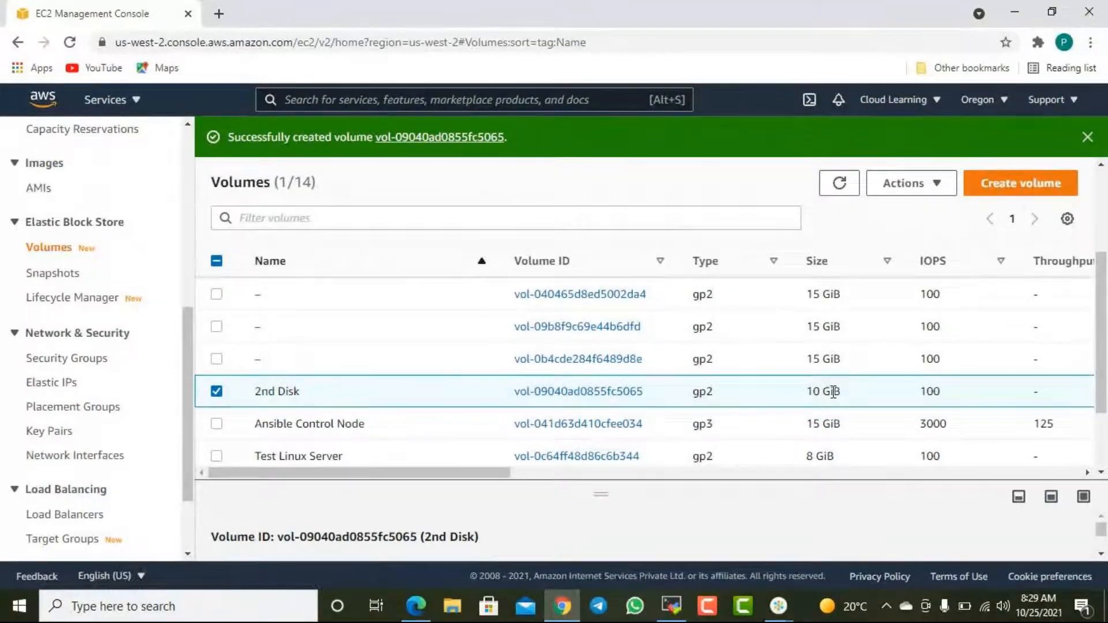
click(912, 183)
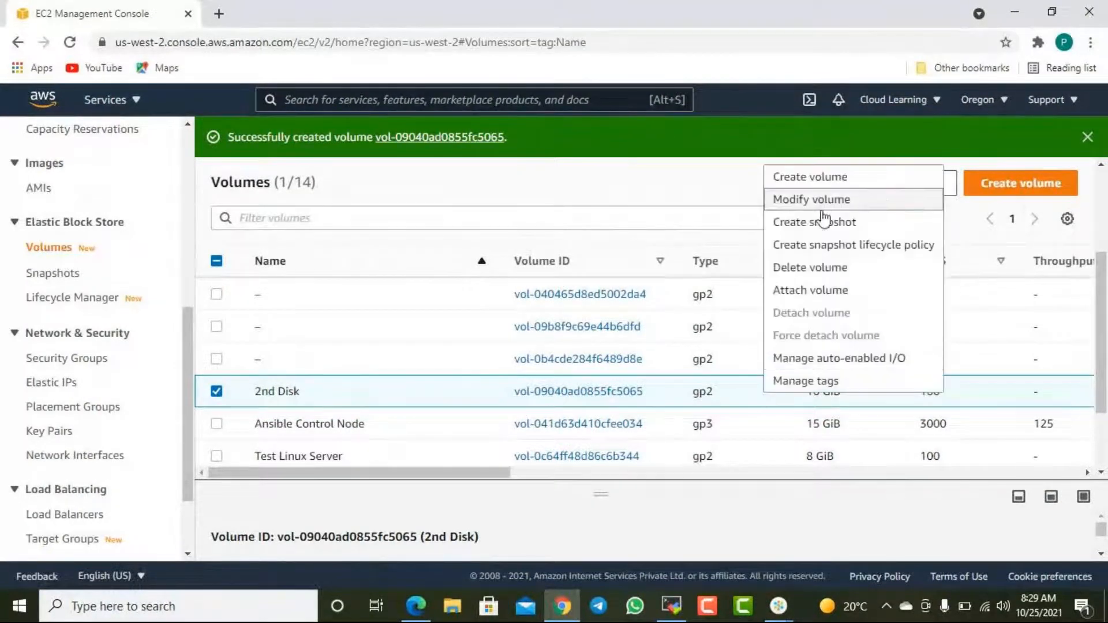
click(834, 290)
scroll(236, 410, down, 1)
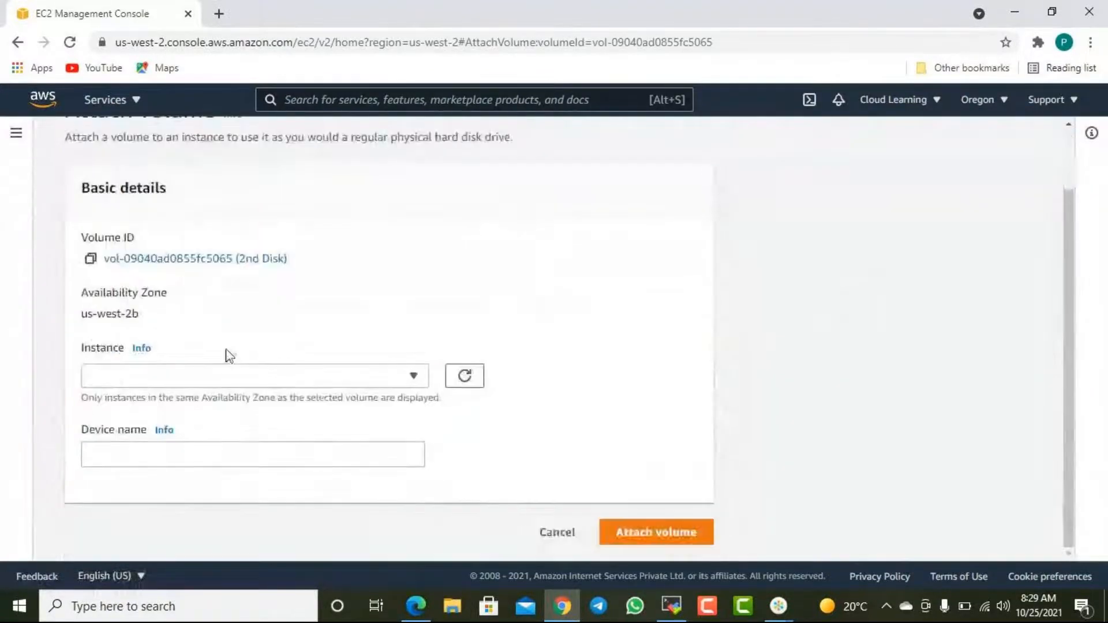
click(225, 377)
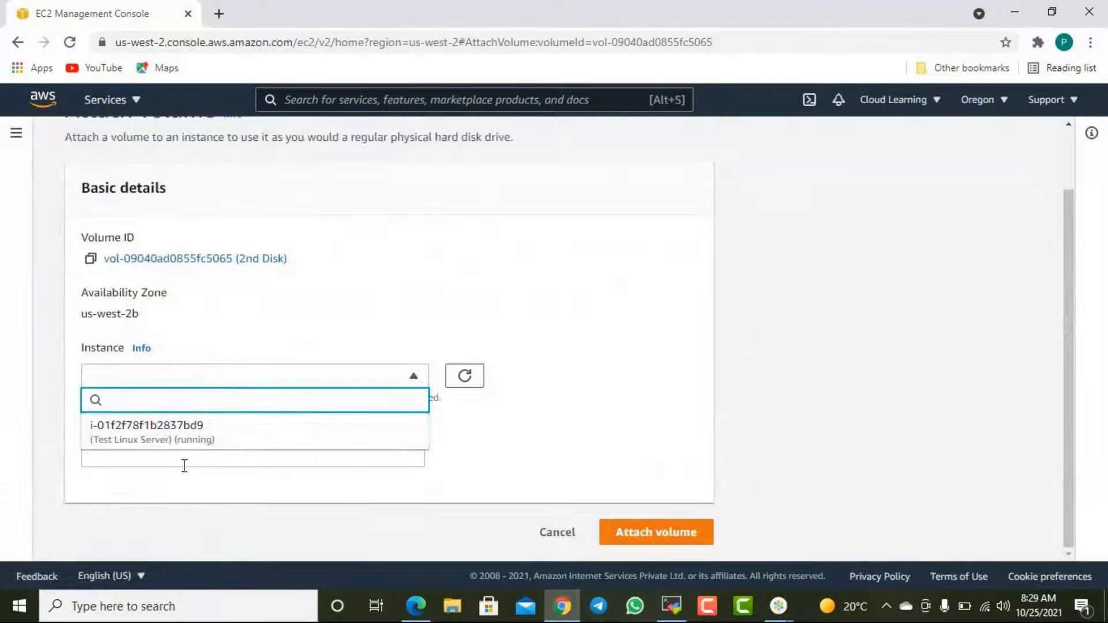
click(160, 440)
scroll(492, 452, down, 2)
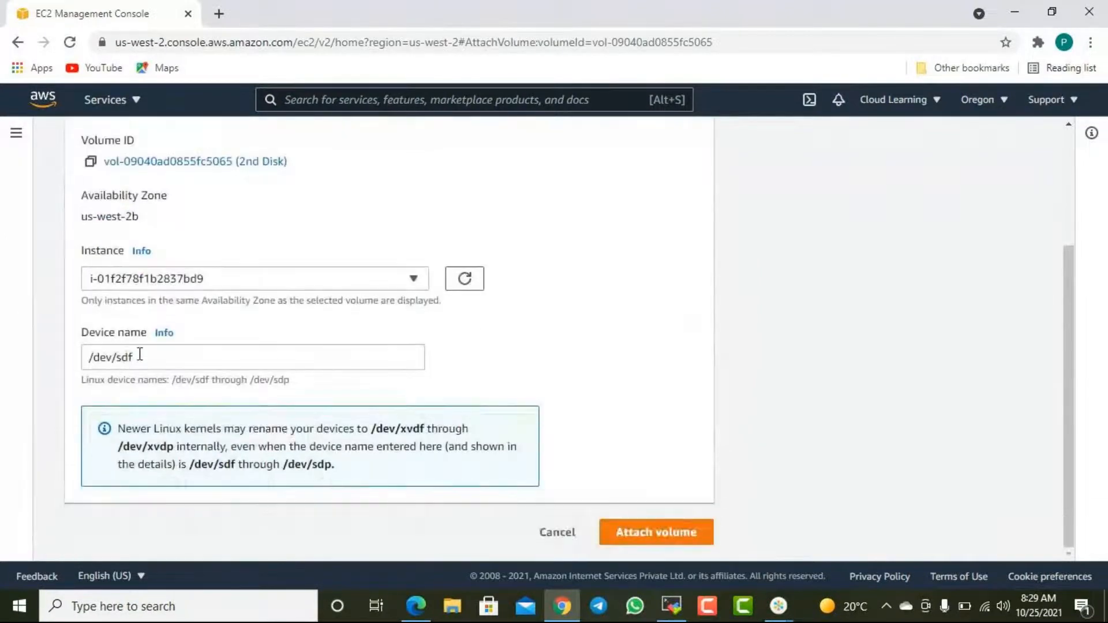
click(669, 530)
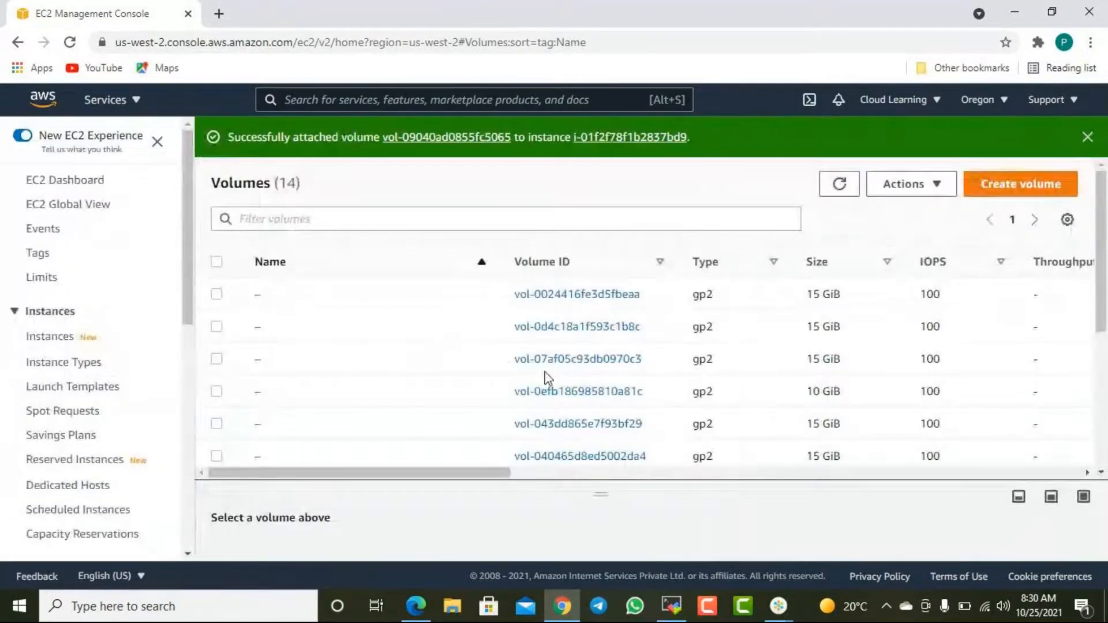
scroll(603, 462, down, 5)
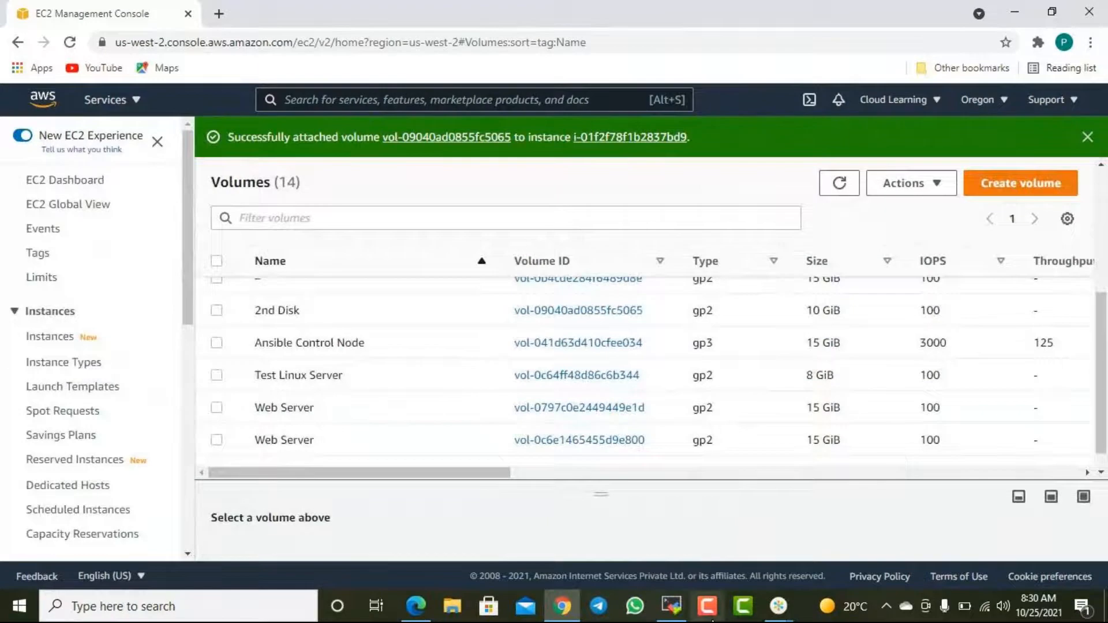
- Switch to the MobaXterm SSH session, list the block devices with lsblk and examine the xvdf disk entry
click(671, 606)
text(lsblk)
key(Return)
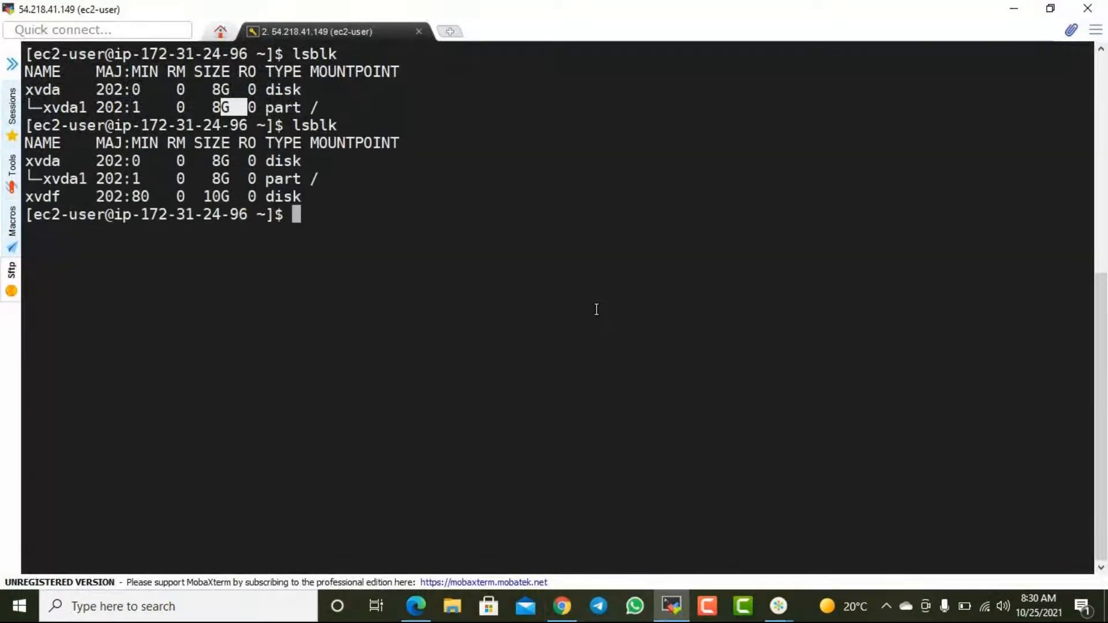
drag(29, 192, 316, 198)
drag(316, 198, 263, 197)
click(281, 195)
double_click(294, 194)
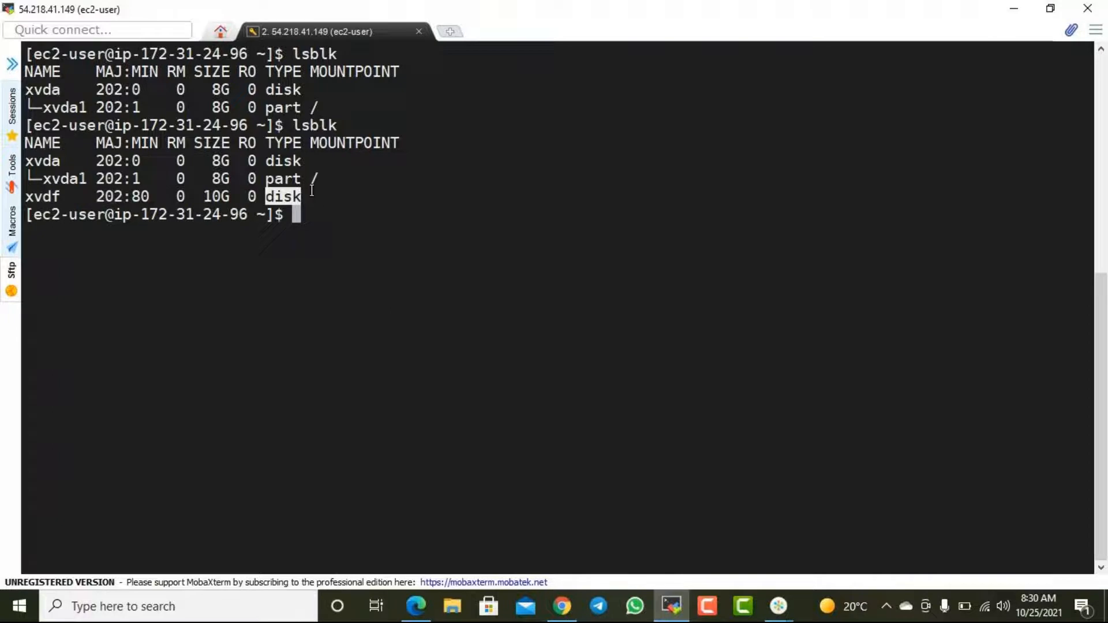
- Run df on the server and examine the size and usage of /dev/xvda1
click(332, 217)
text(duk)
key(BackSpace)
key(BackSpace)
text(f)
key(Return)
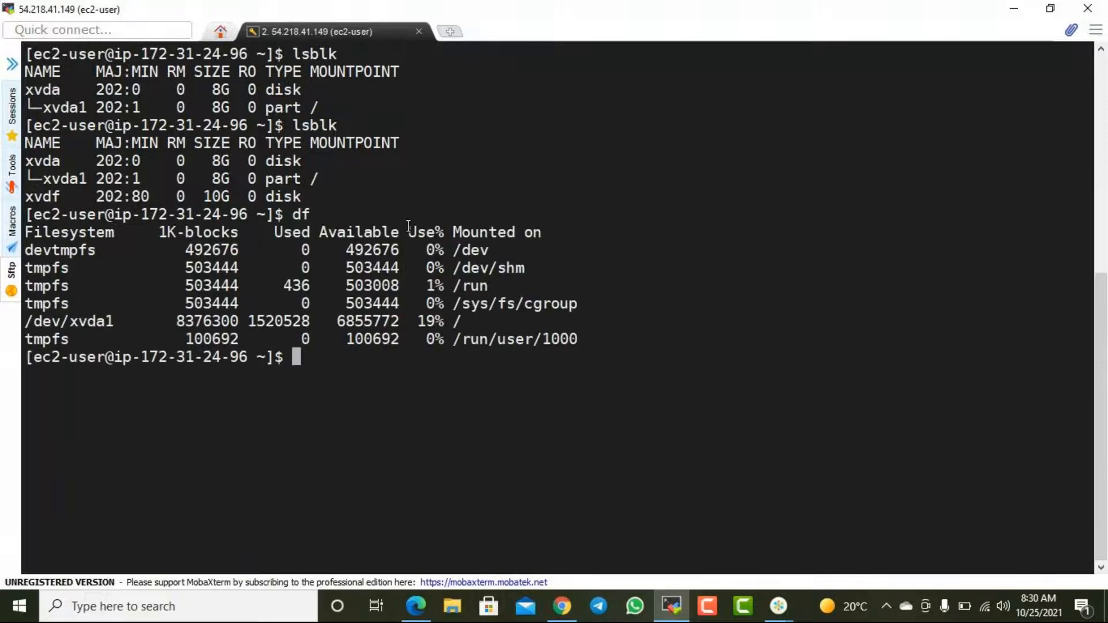
drag(176, 321, 283, 321)
- Run df -hT and compare the mounted /dev/xvda1 file system with the xvdf disk in the lsblk listing
text(df )
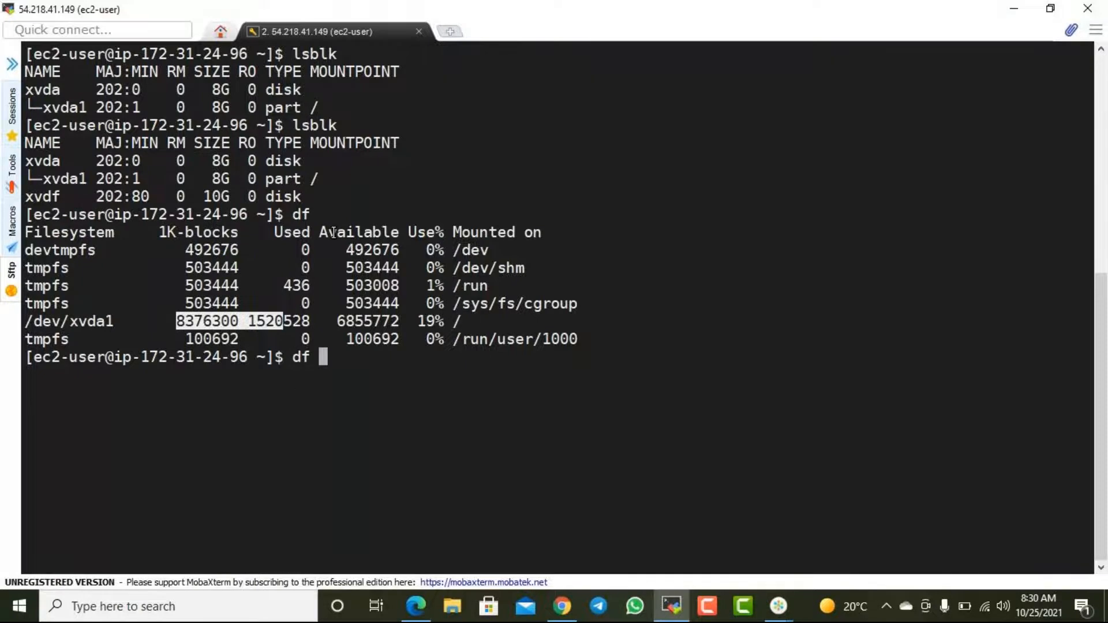
text(-hT)
key(Return)
drag(87, 463, 342, 464)
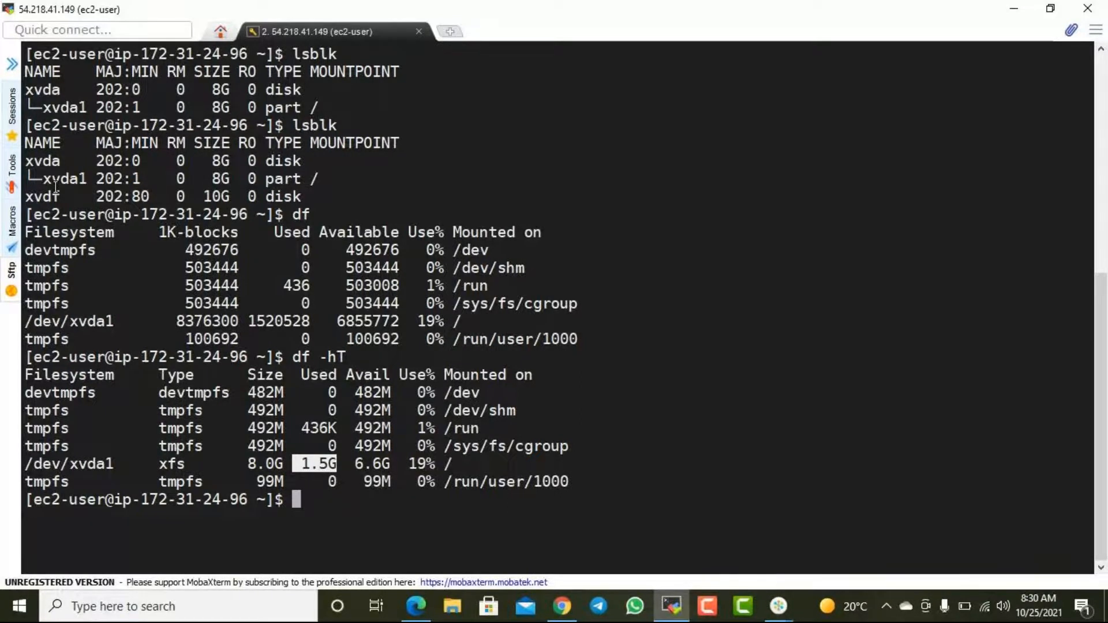
drag(43, 196, 295, 197)
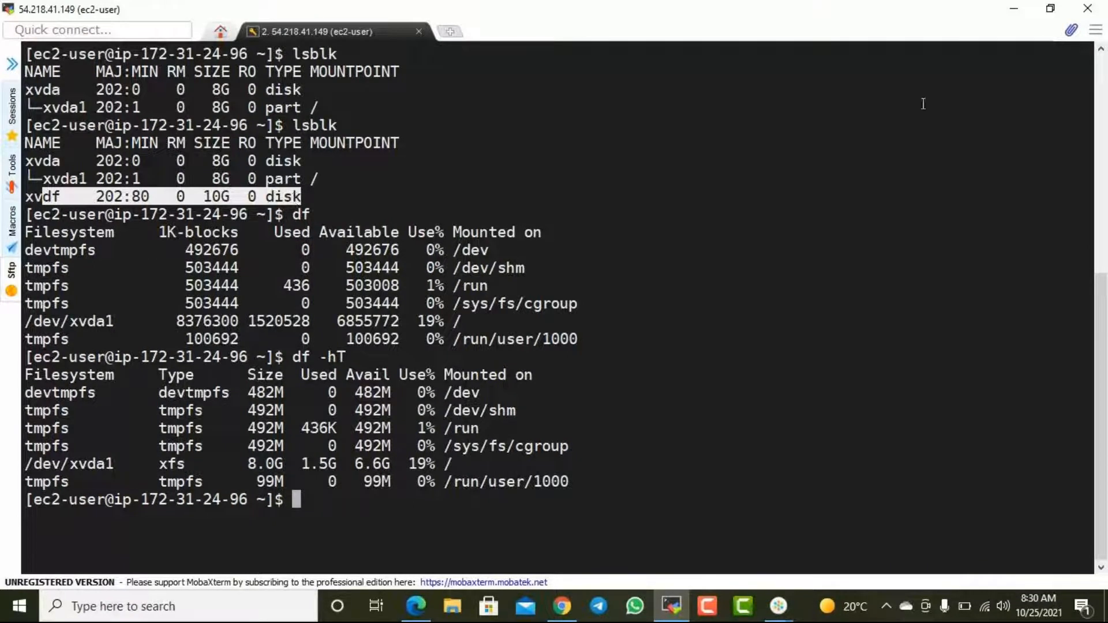
- Switch to the AWS documentation in Edge and review the procedures for formatting, mounting and automatically mounting an attached EBS volume
click(1013, 8)
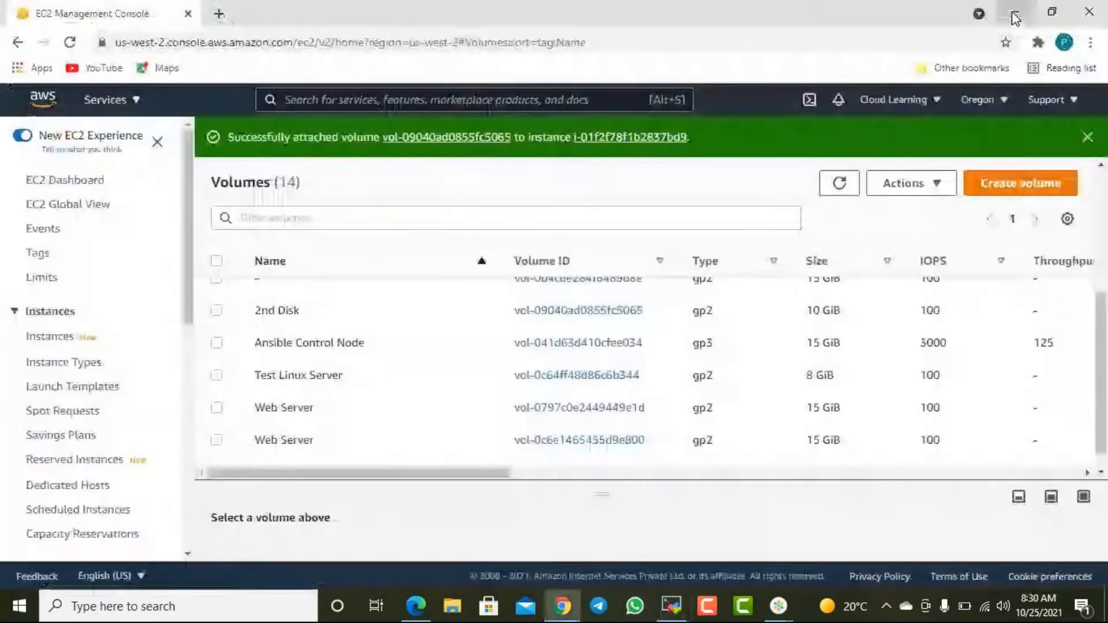
click(417, 605)
scroll(449, 354, down, 10)
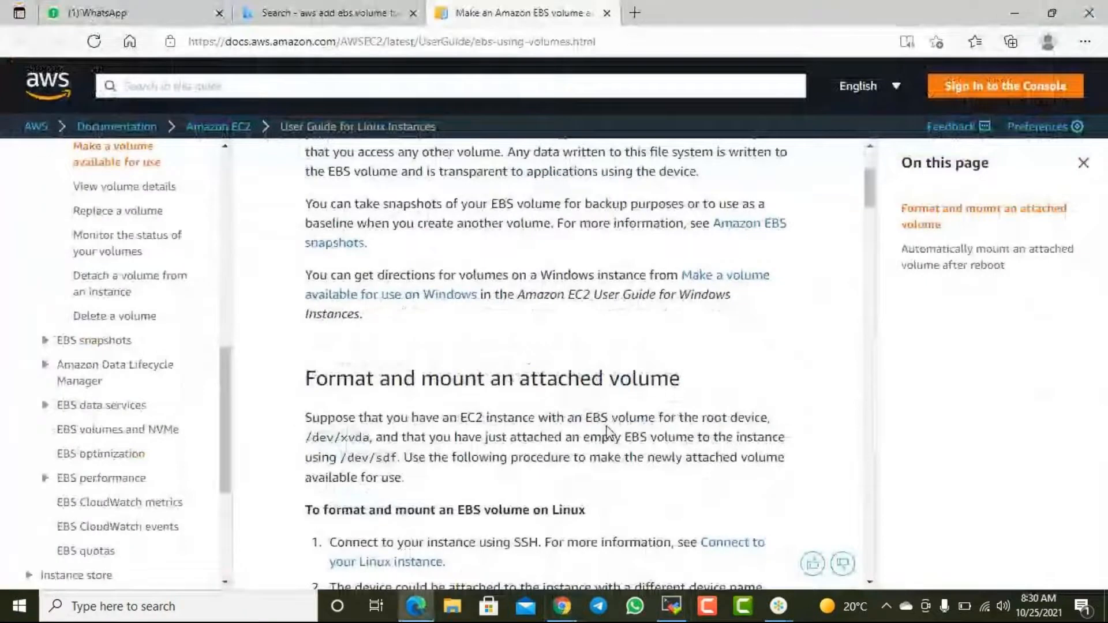
scroll(590, 448, down, 15)
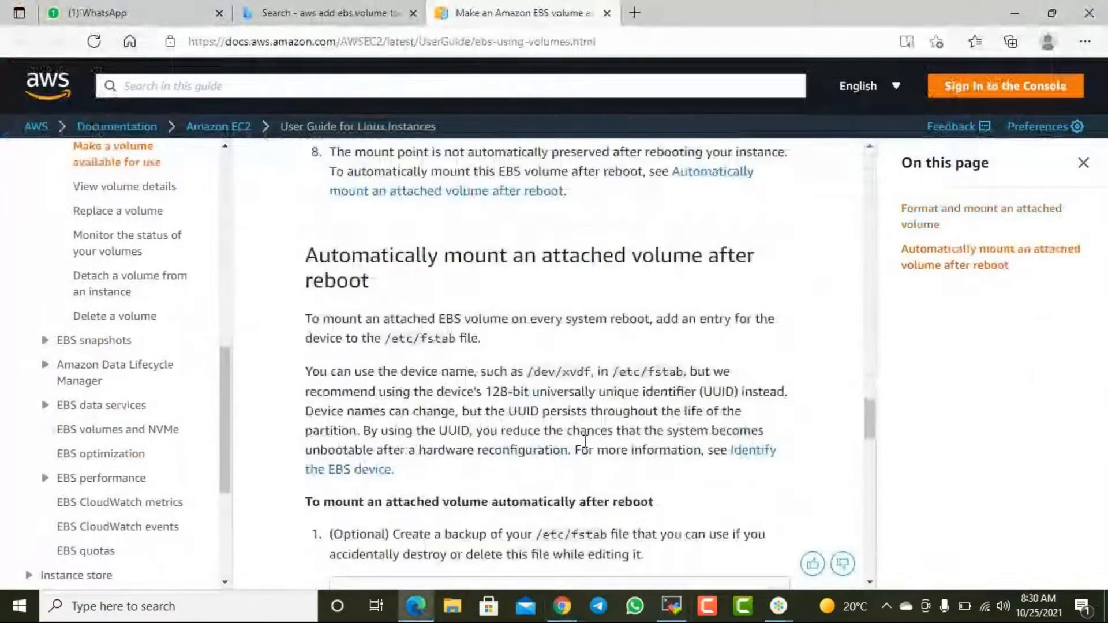
scroll(600, 358, down, 8)
scroll(600, 375, down, 12)
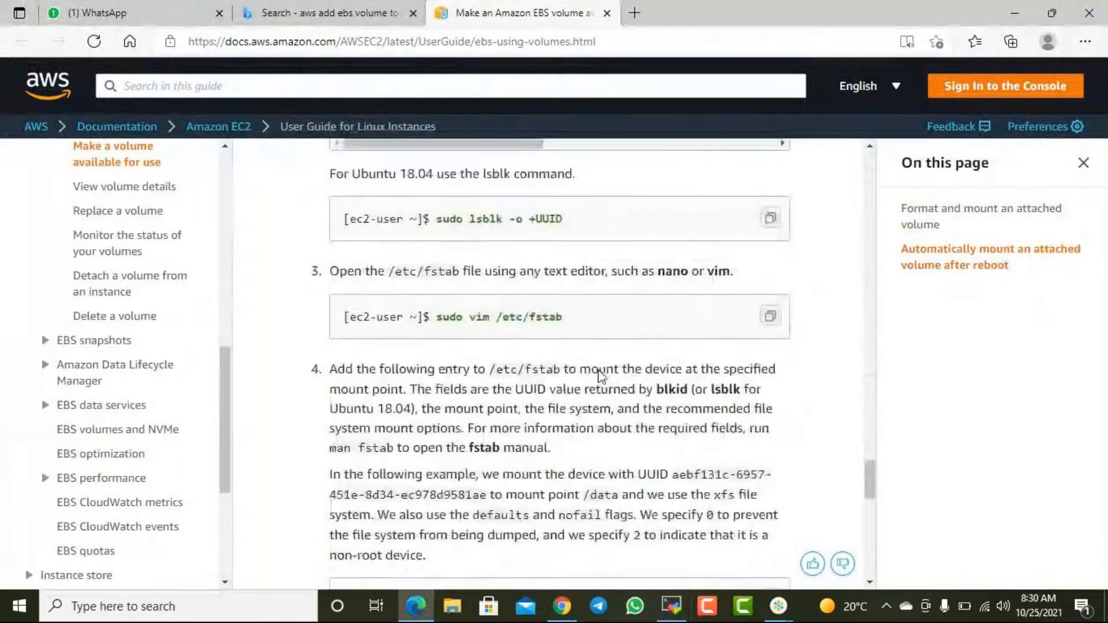
scroll(599, 377, down, 5)
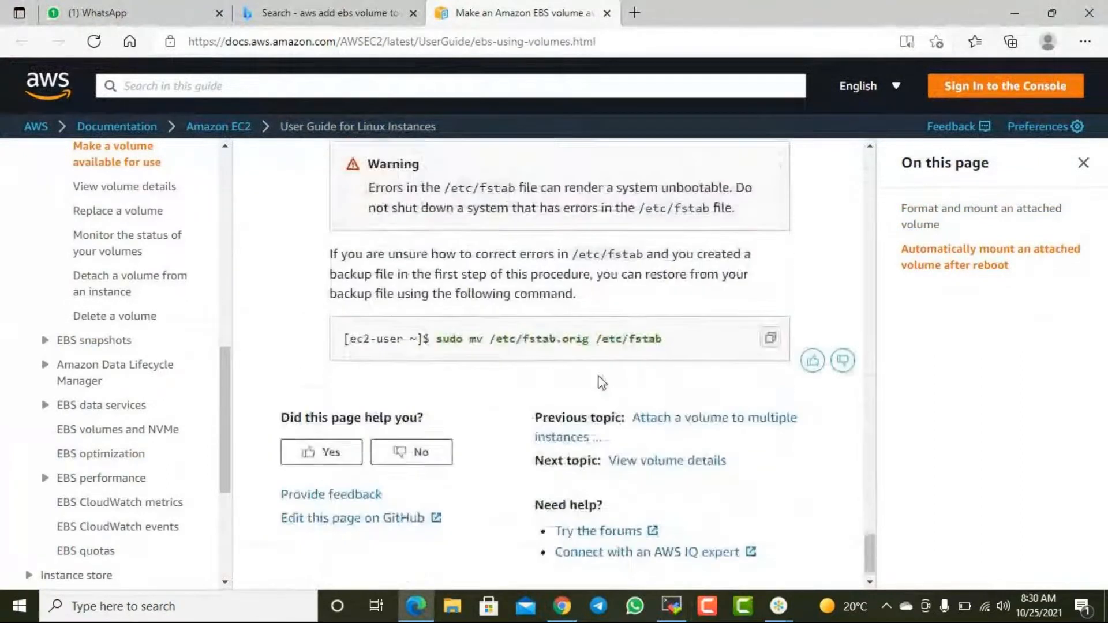
scroll(606, 358, up, 10)
scroll(612, 338, up, 10)
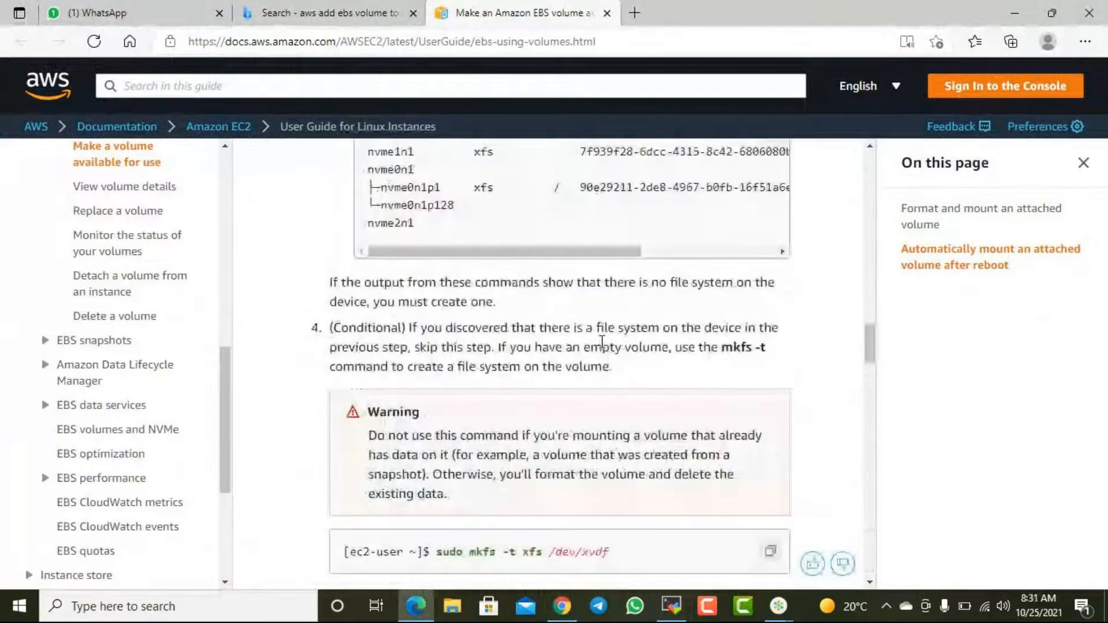
scroll(602, 342, up, 4)
scroll(601, 342, up, 15)
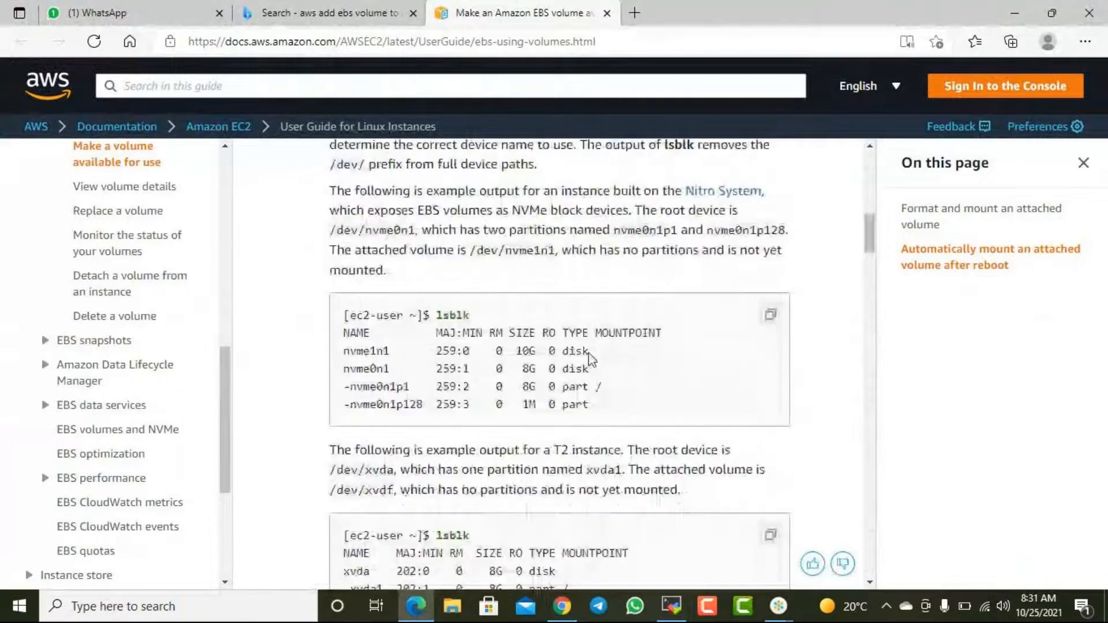
- Find the file system check in the AWS documentation and select the command sudo file -s /dev/xvdf for copying
scroll(592, 359, up, 10)
scroll(589, 364, down, 6)
scroll(587, 370, up, 4)
scroll(586, 370, down, 4)
scroll(591, 368, down, 5)
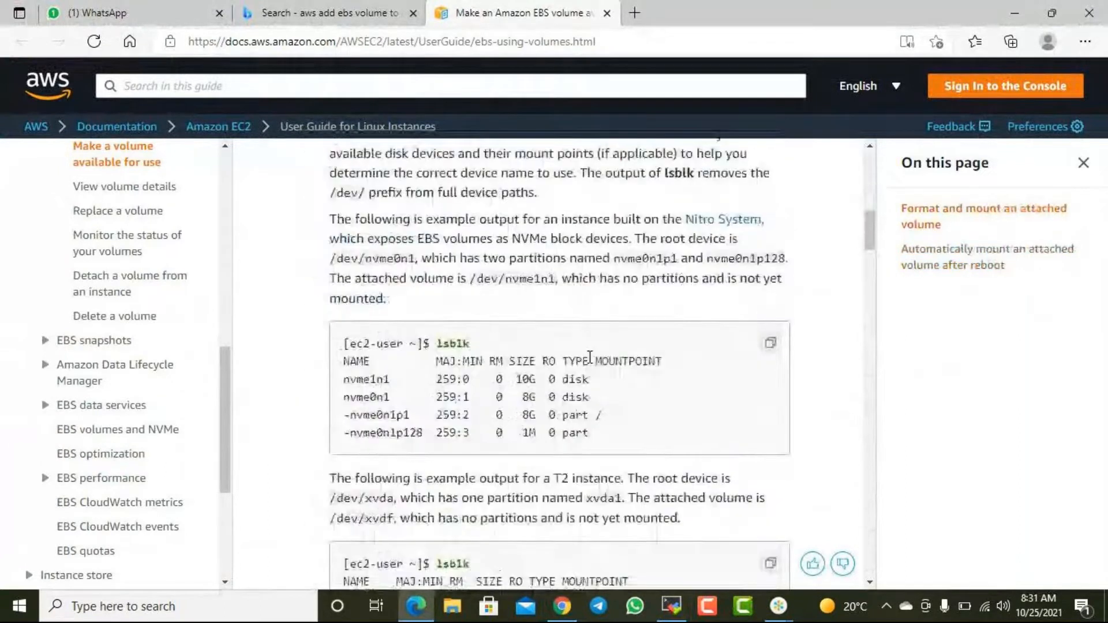
scroll(529, 306, down, 6)
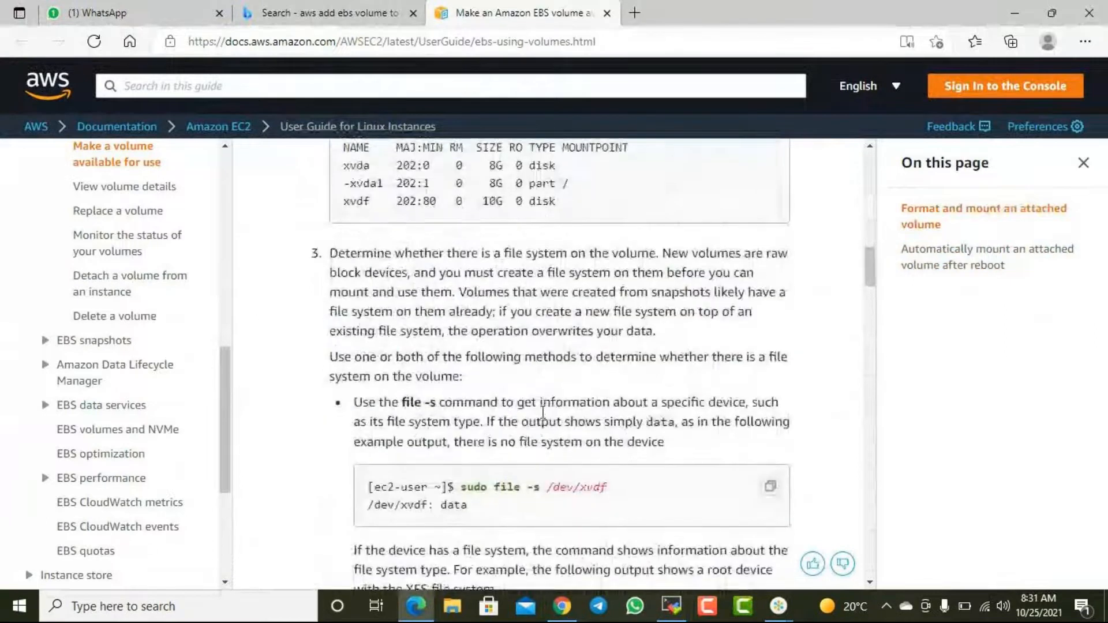
scroll(519, 371, down, 2)
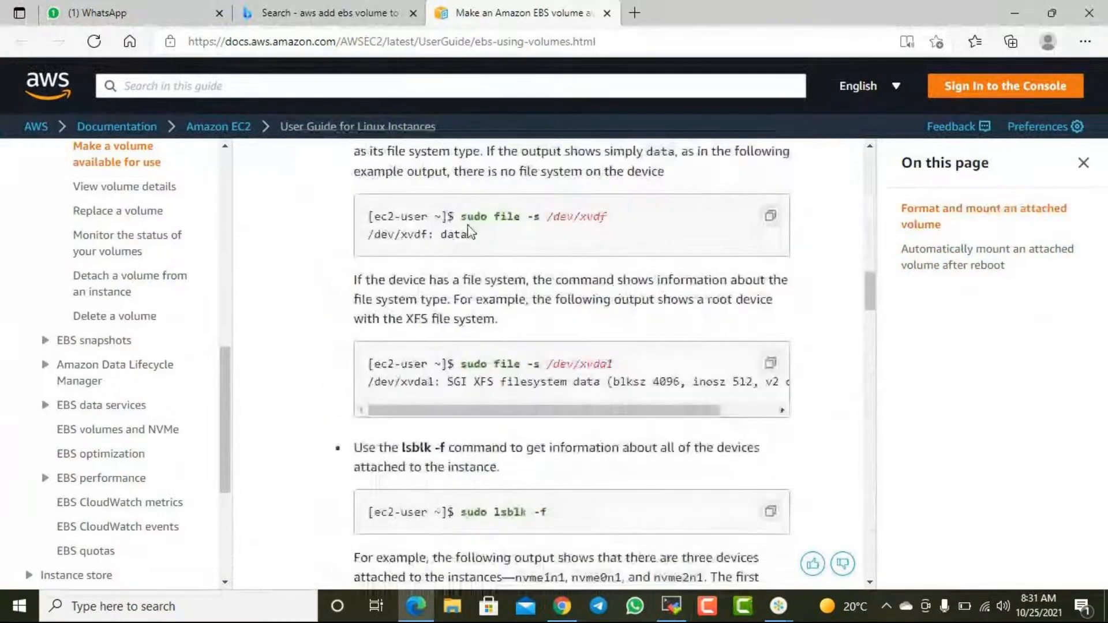
drag(467, 217, 540, 217)
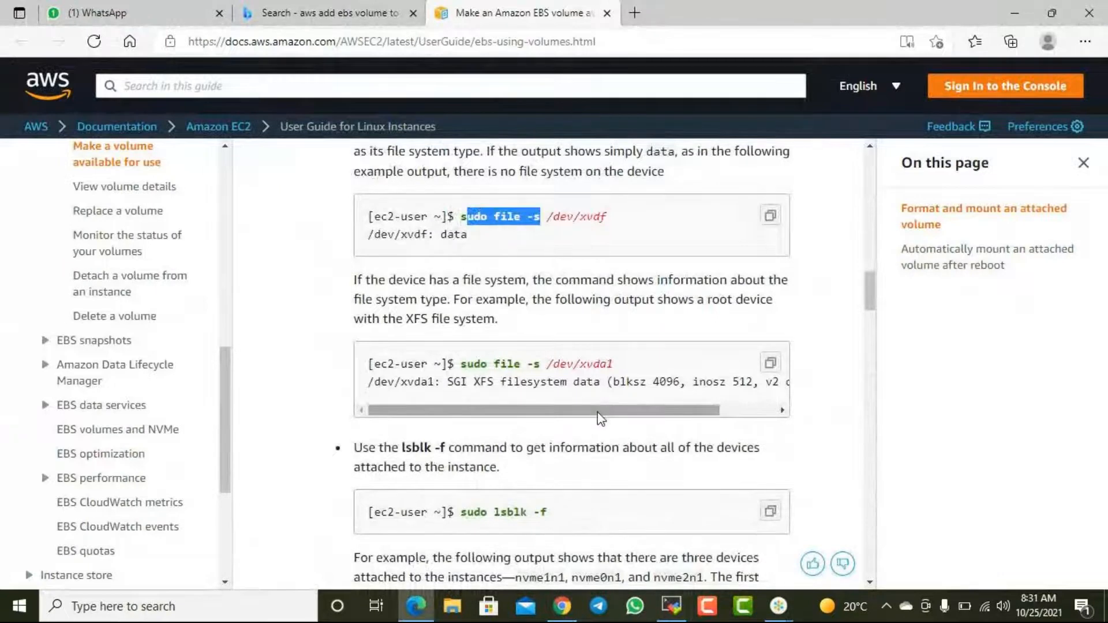
scroll(597, 412, down, 1)
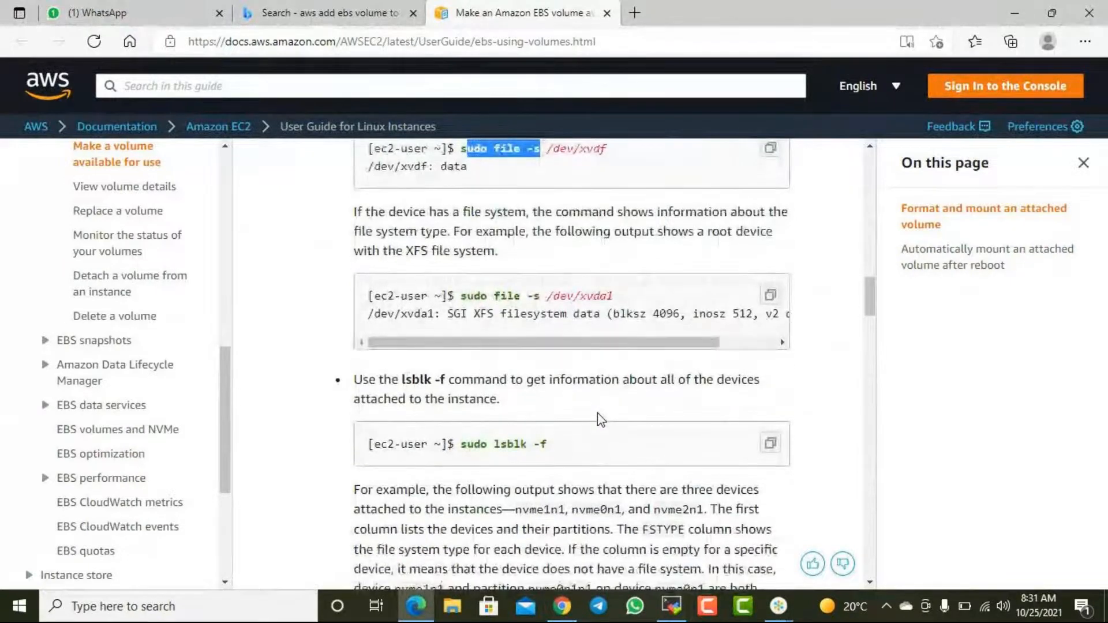
scroll(597, 413, up, 1)
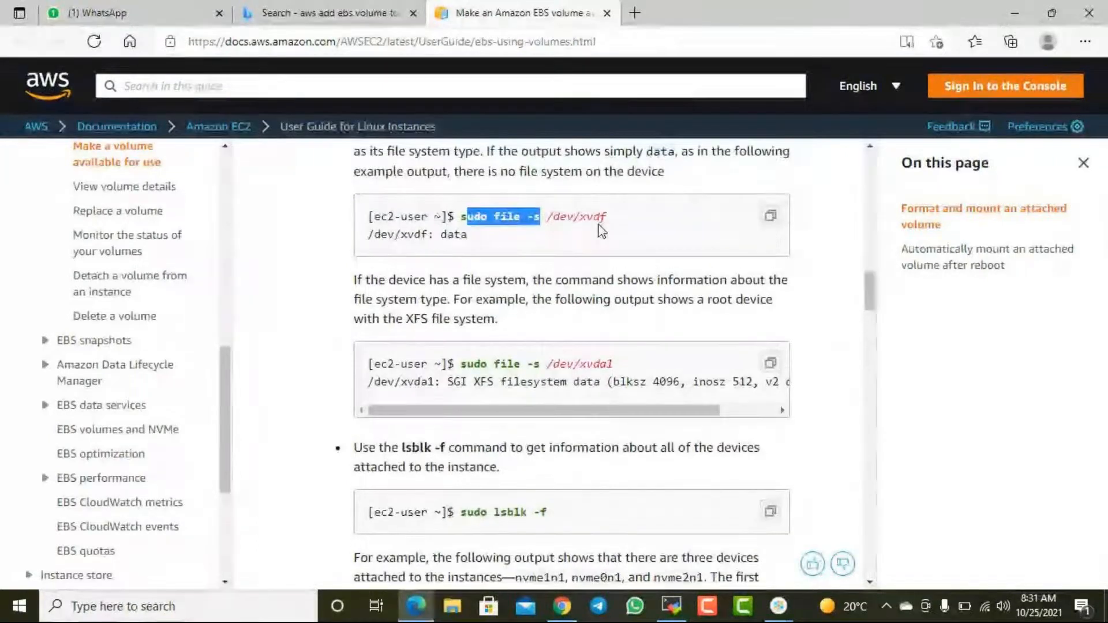
click(581, 240)
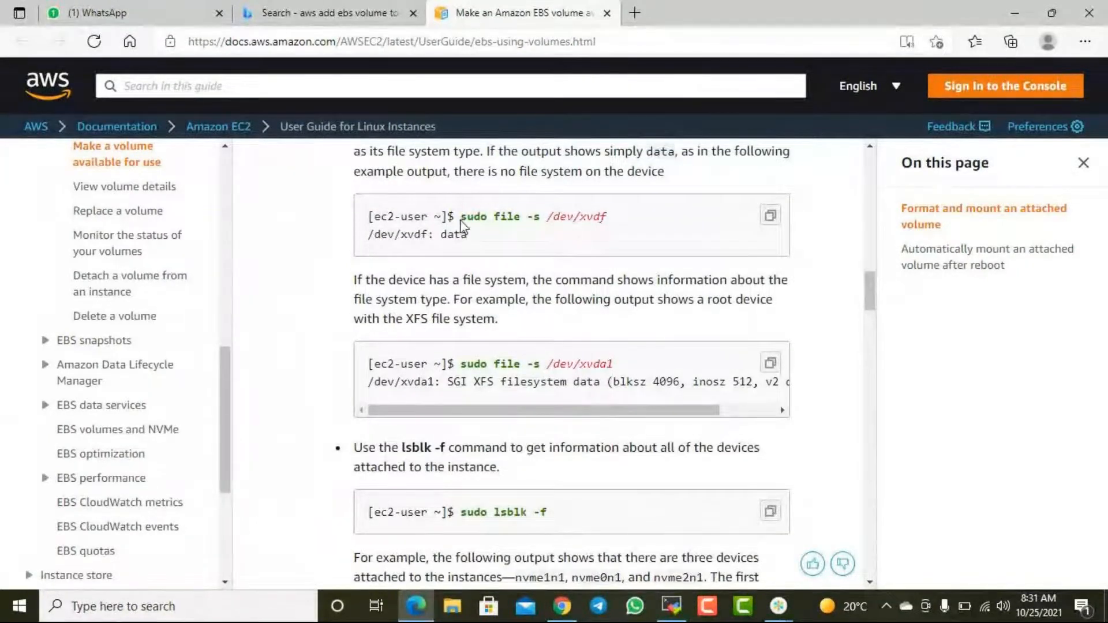
drag(462, 225, 618, 225)
key(ctrl+c)
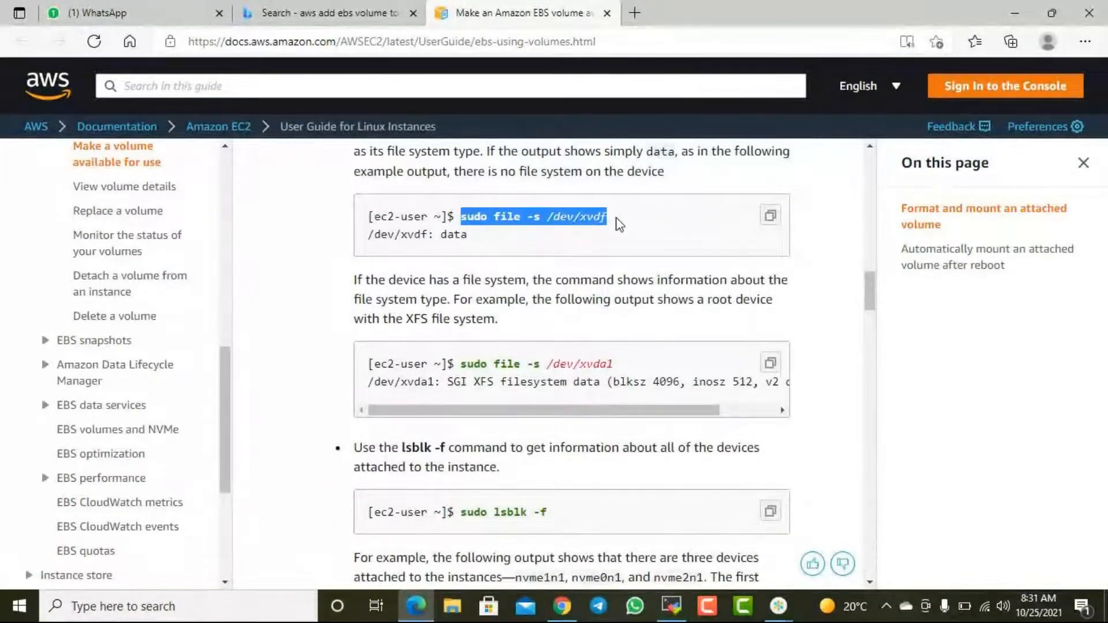
- Open Notepad and note the commands lsblk and df -hT on separate lines
right_click(19, 606)
click(85, 518)
key(Return)
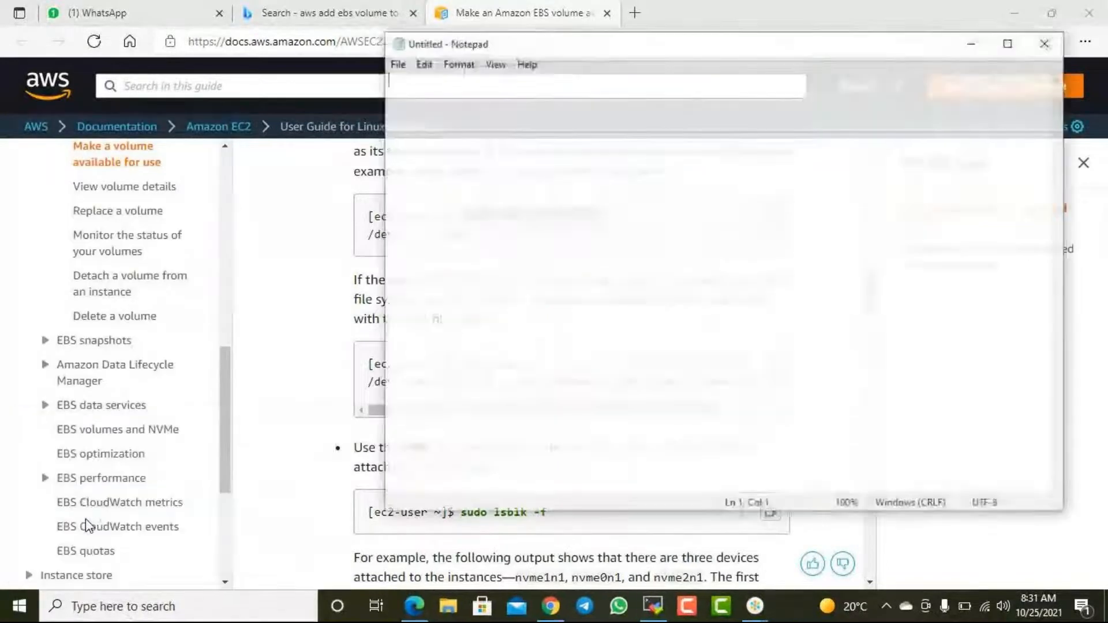
text(lsblk)
key(Return)
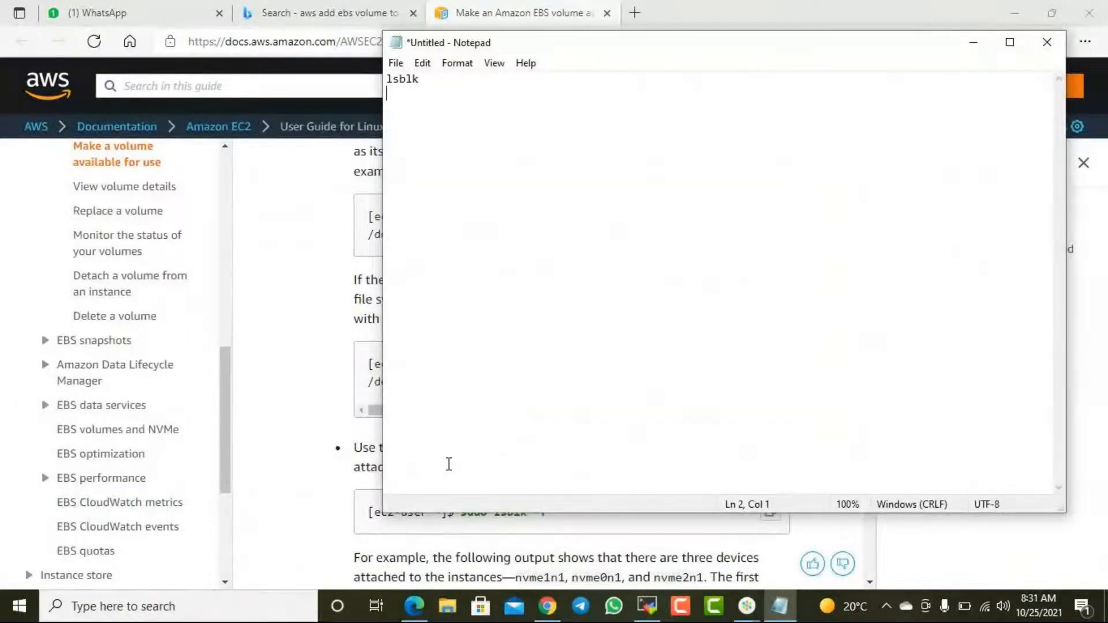
text(df -)
key(BackSpace)
text(hT)
text(-)
- Make the Notepad window smaller and paste the command sudo file -s /dev/xvdf below df -hT
drag(376, 24, 597, 81)
click(663, 182)
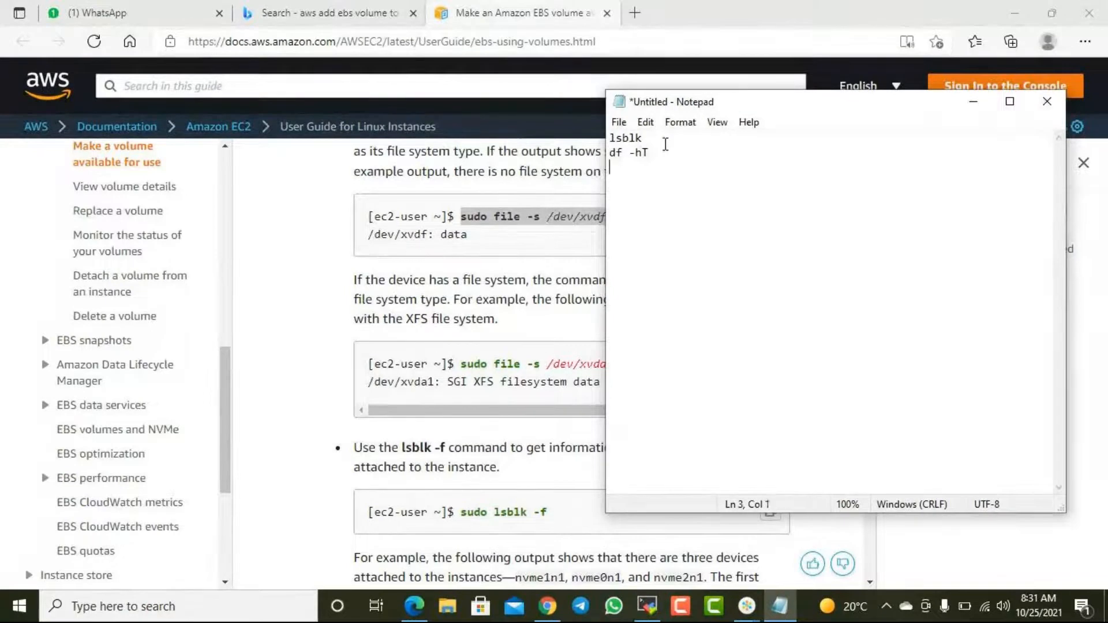
key(Return)
key(ctrl+v)
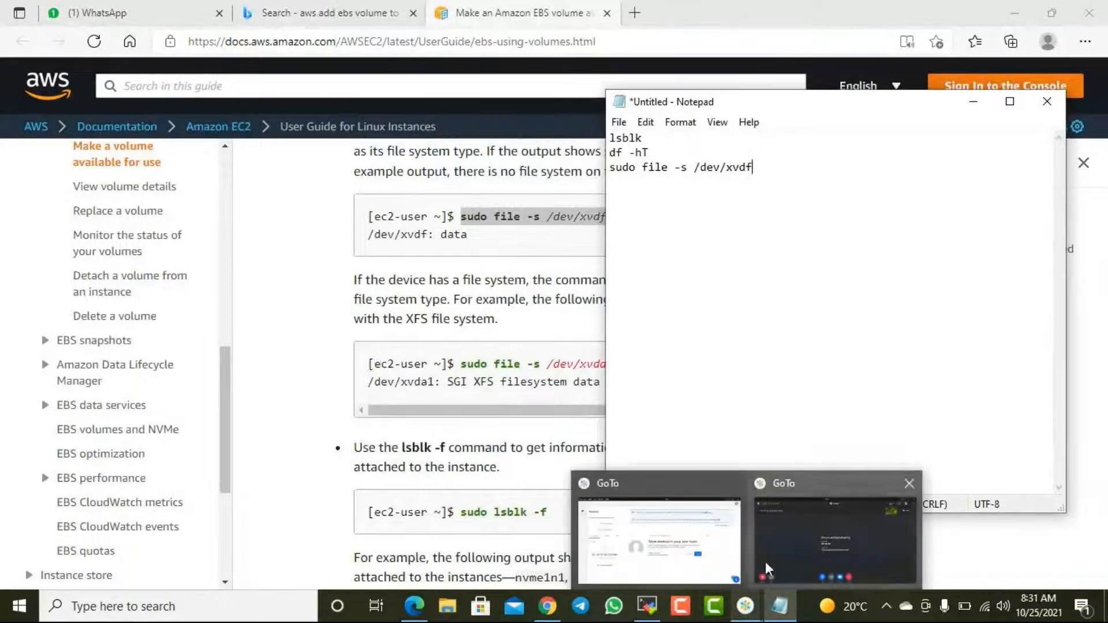
- Switch to the MobaXterm session, run sudo file -s /dev/xvdf and examine whether the volume has a file system
click(647, 605)
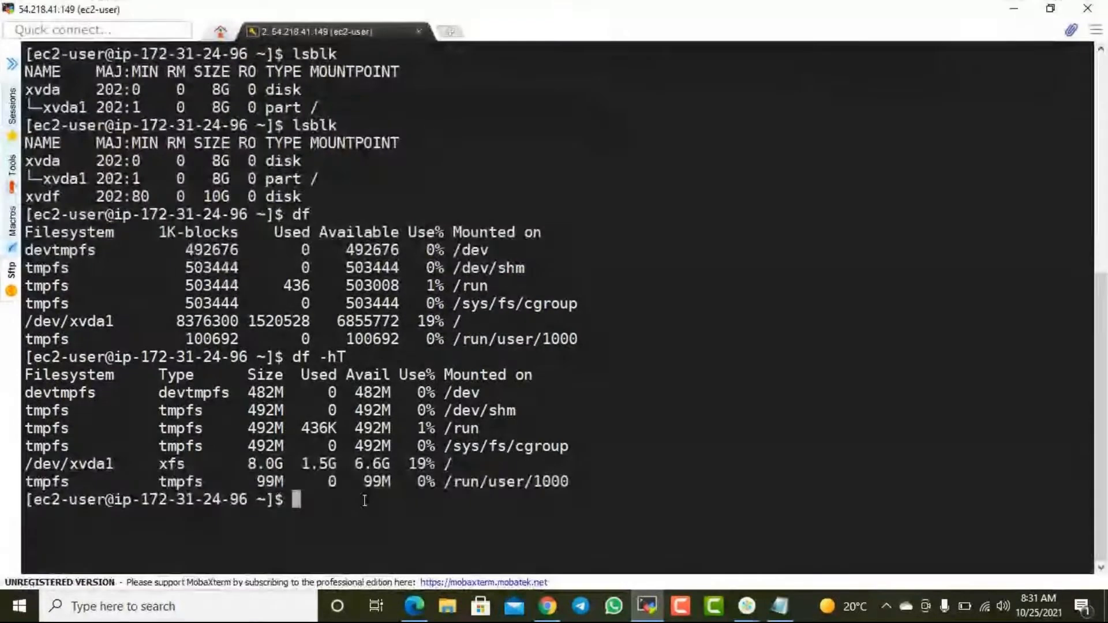
right_click(363, 500)
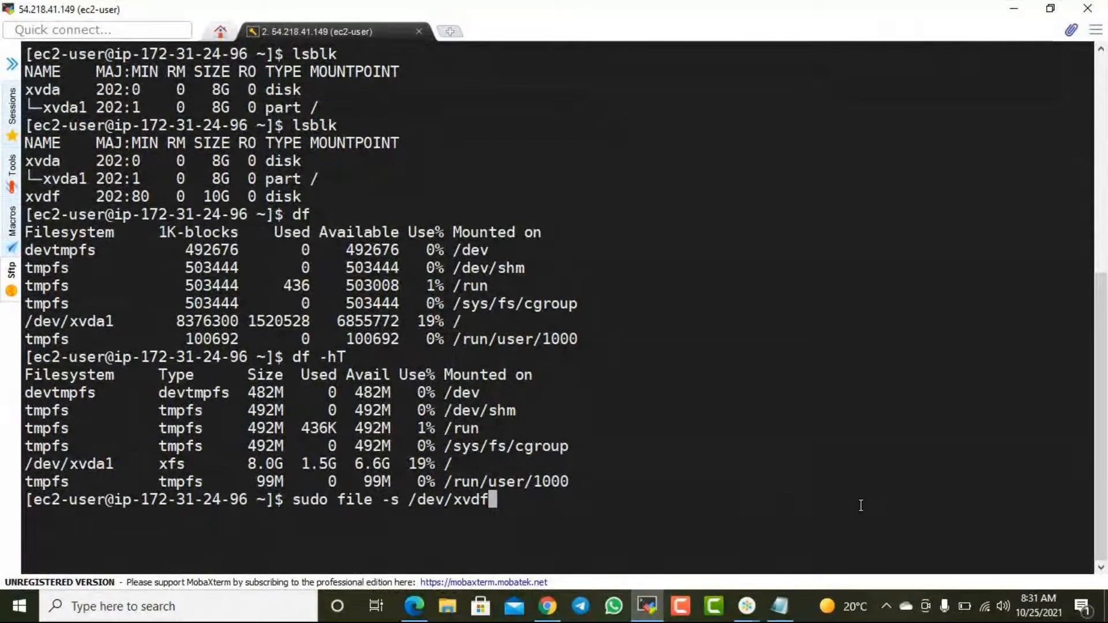
key(Return)
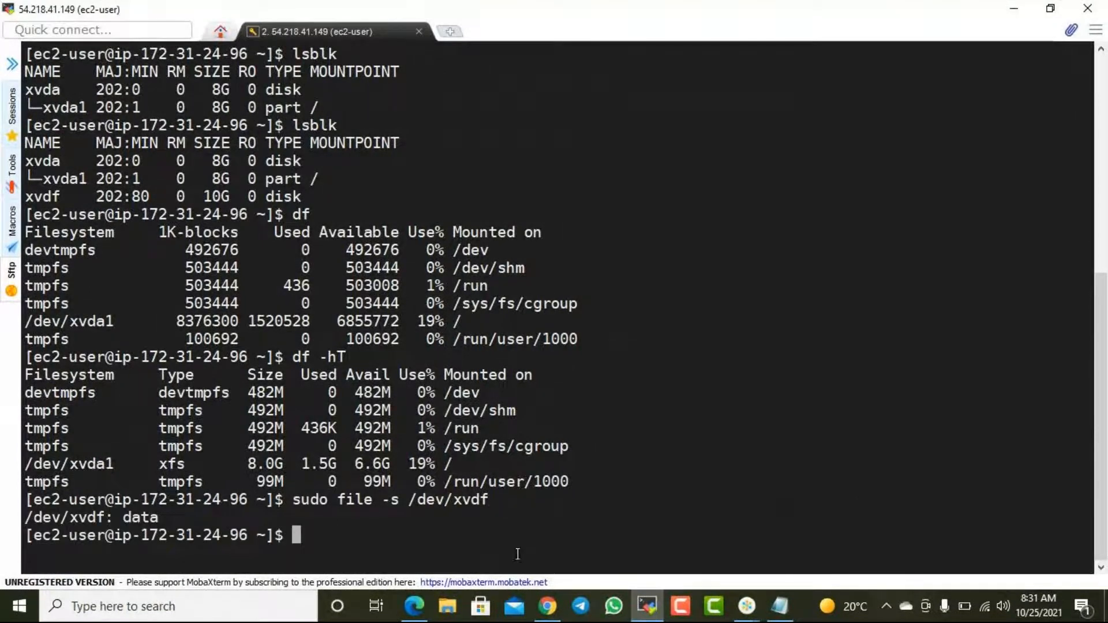
drag(353, 511, 367, 499)
click(364, 514)
drag(140, 517, 155, 517)
- Return to the AWS documentation in Edge and copy the formatting command sudo mkfs -t xfs /dev/xvdf
click(1013, 9)
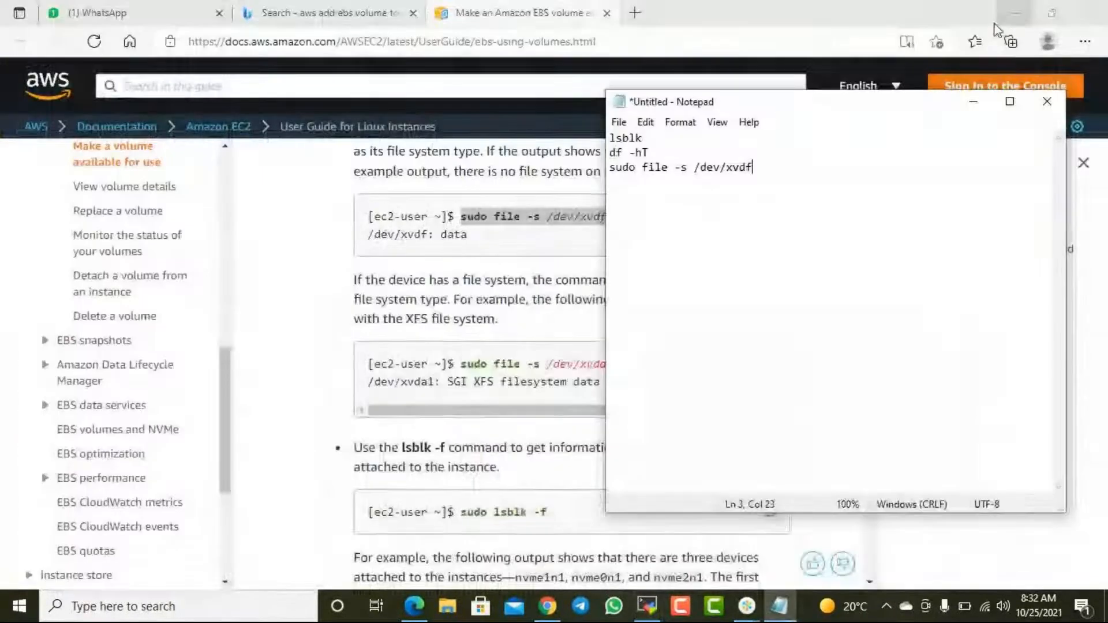
click(563, 252)
scroll(607, 265, down, 2)
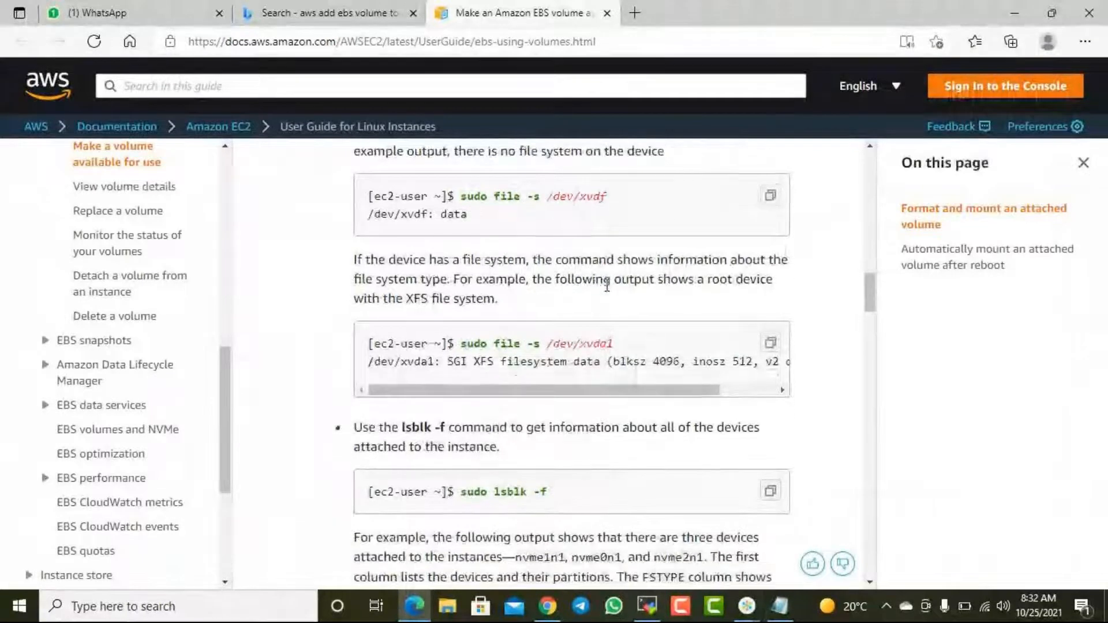
scroll(609, 297, down, 8)
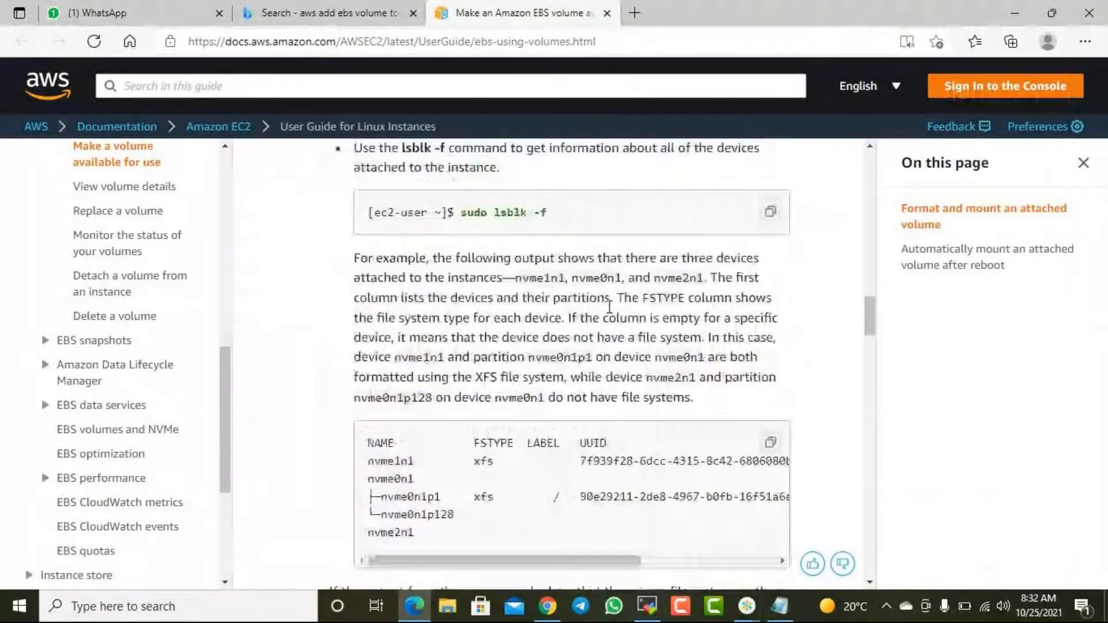
scroll(616, 317, down, 6)
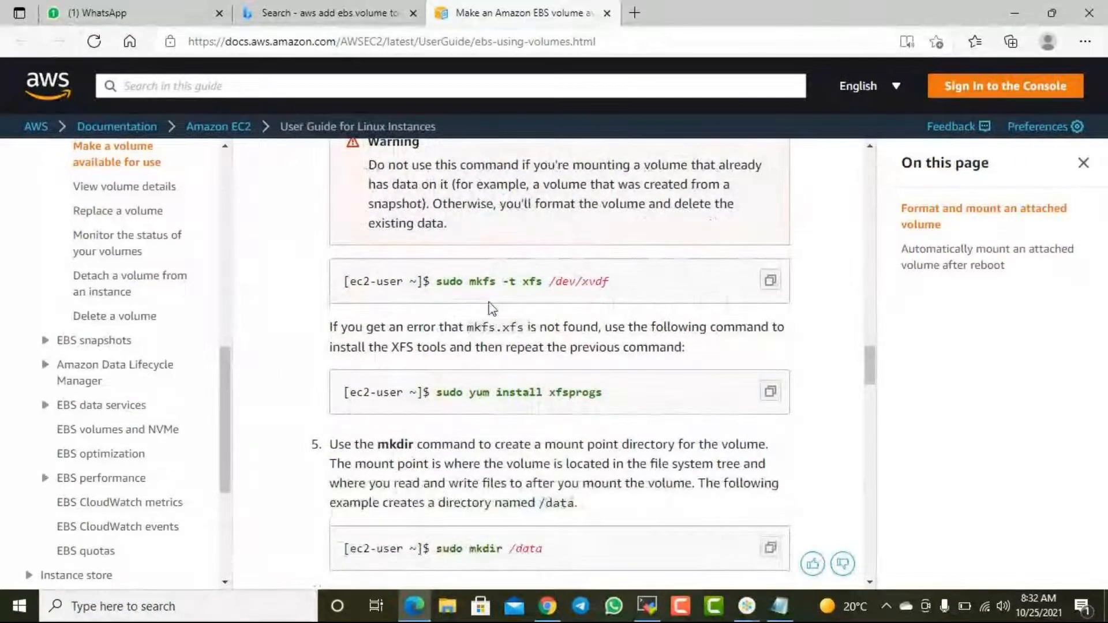
drag(436, 281, 616, 281)
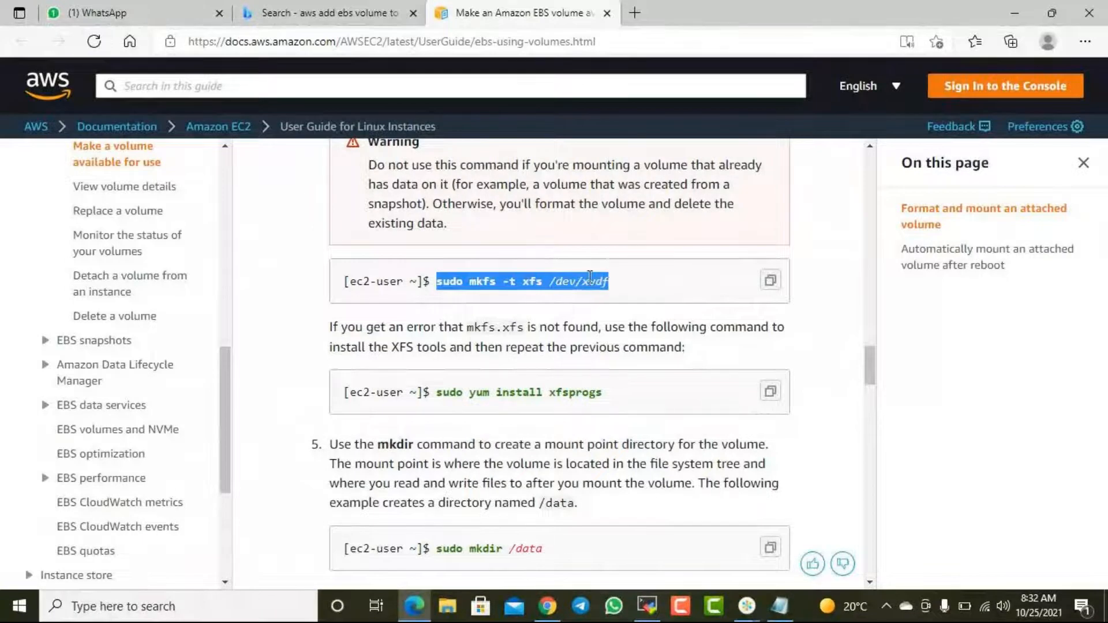
right_click(584, 281)
click(631, 275)
- Switch to the MobaXterm session, enter sudo mkfs xfs at the prompt without running it, and check the syntax in the documentation
click(659, 606)
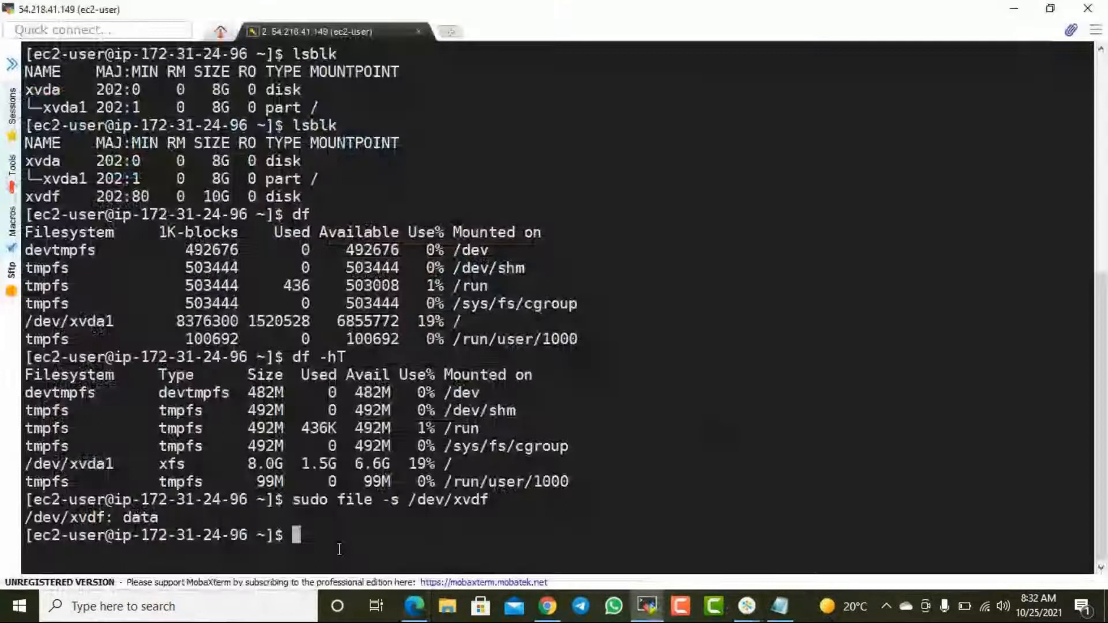
text(sudo )
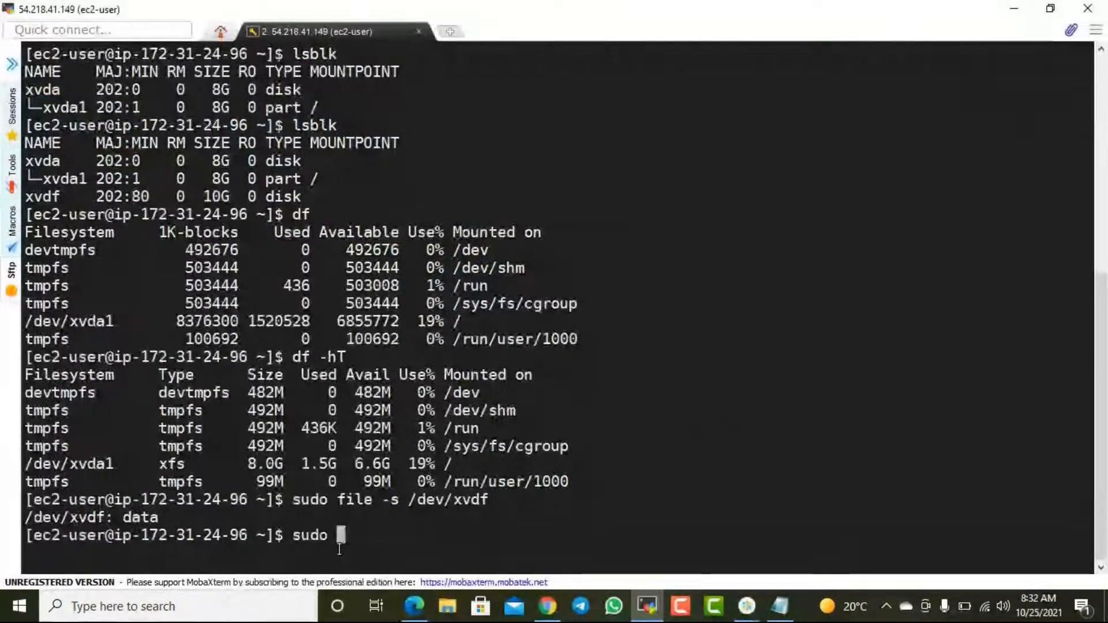
text(mk)
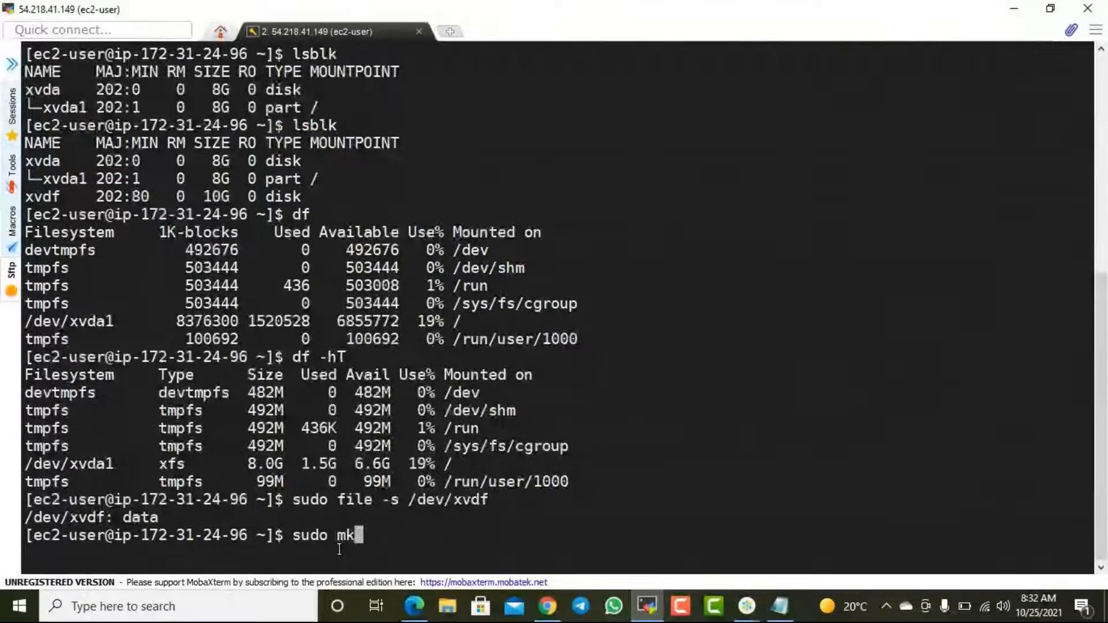
text(fs )
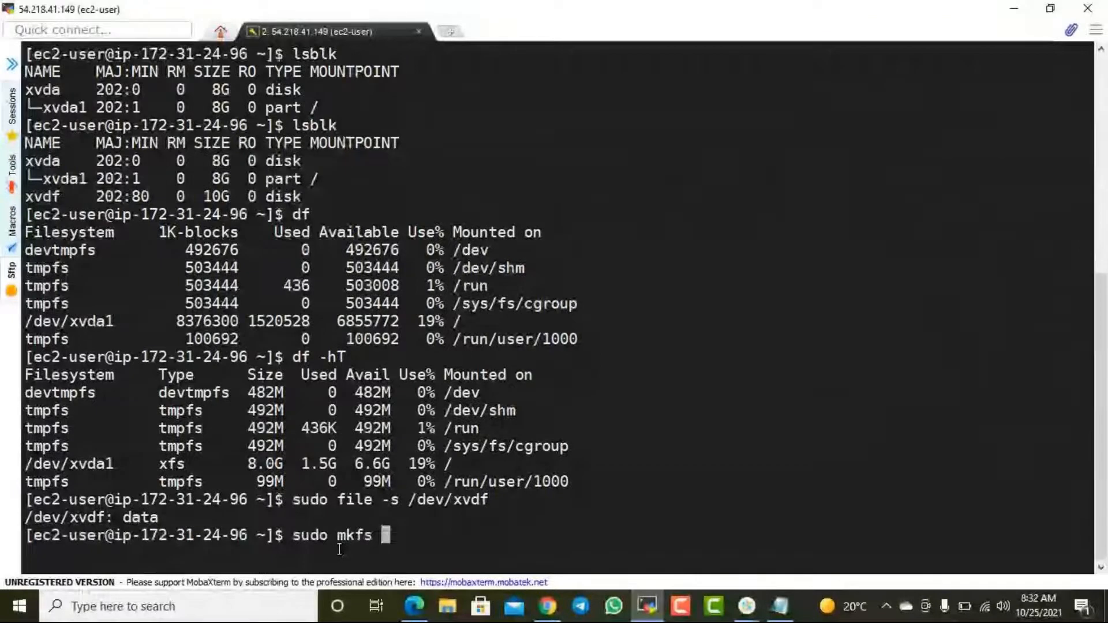
text(xsf)
key(BackSpace)
key(BackSpace)
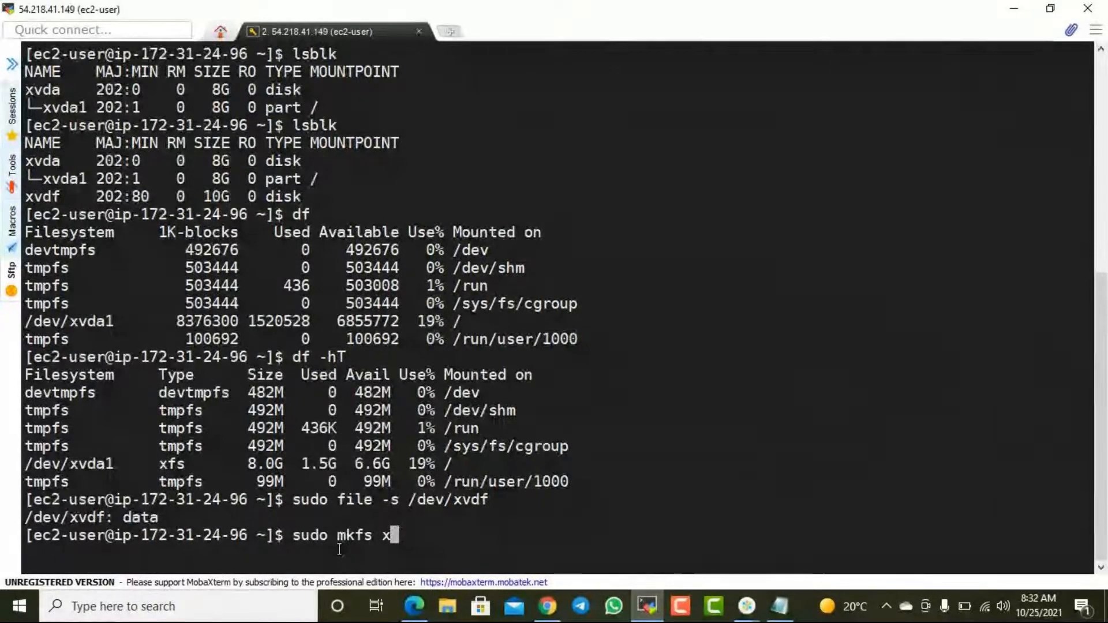
text(fs)
key(alt+Tab)
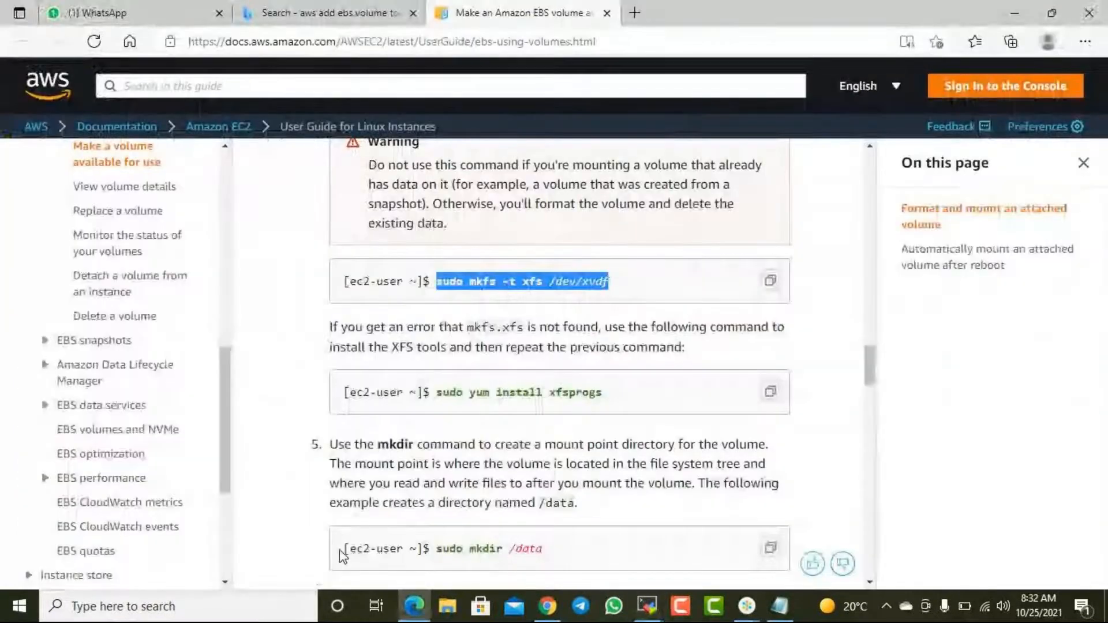
key(alt+Tab)
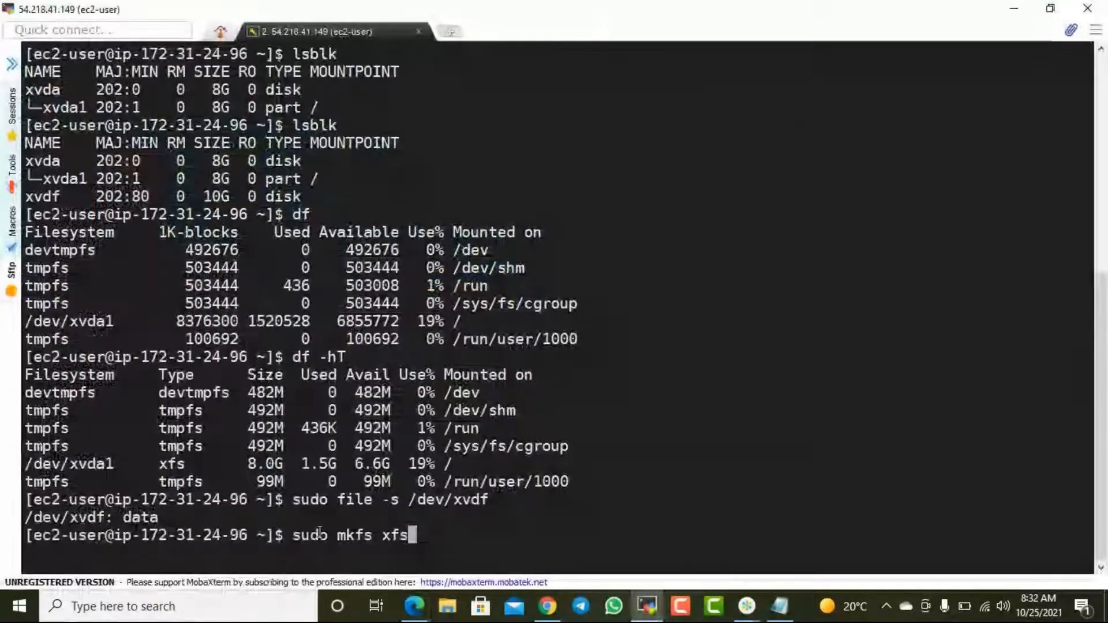
- Insert the -t option before xfs in the mkfs command and recheck the syntax against the documentation
key(Left)
key(Left)
key(Left)
key(Left)
text(-t)
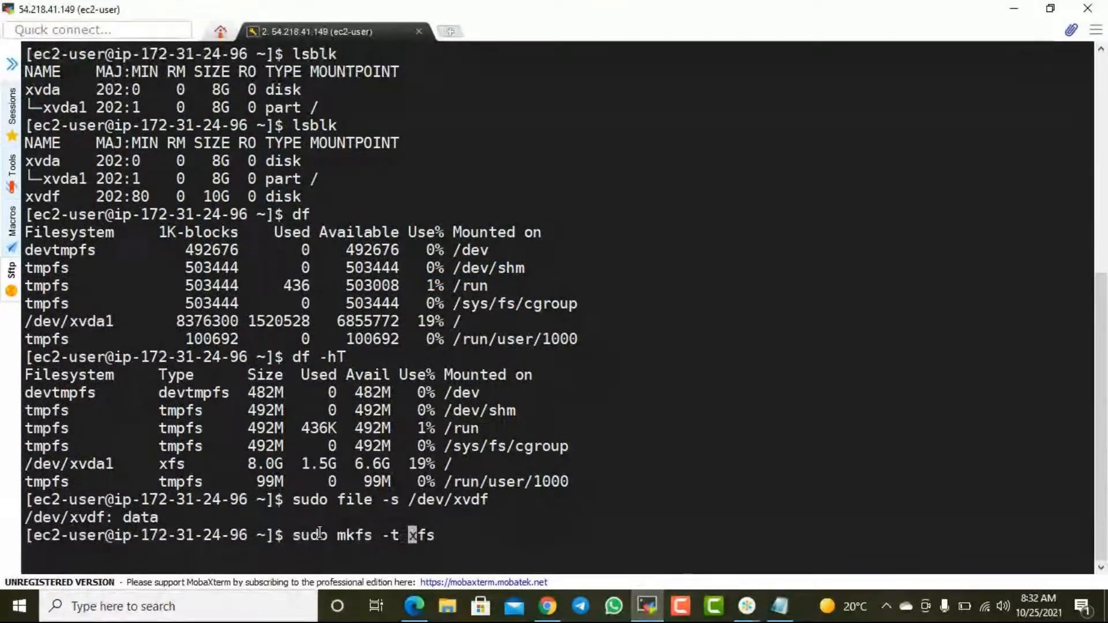
key(End)
key(alt+Tab)
key(alt+Tab)
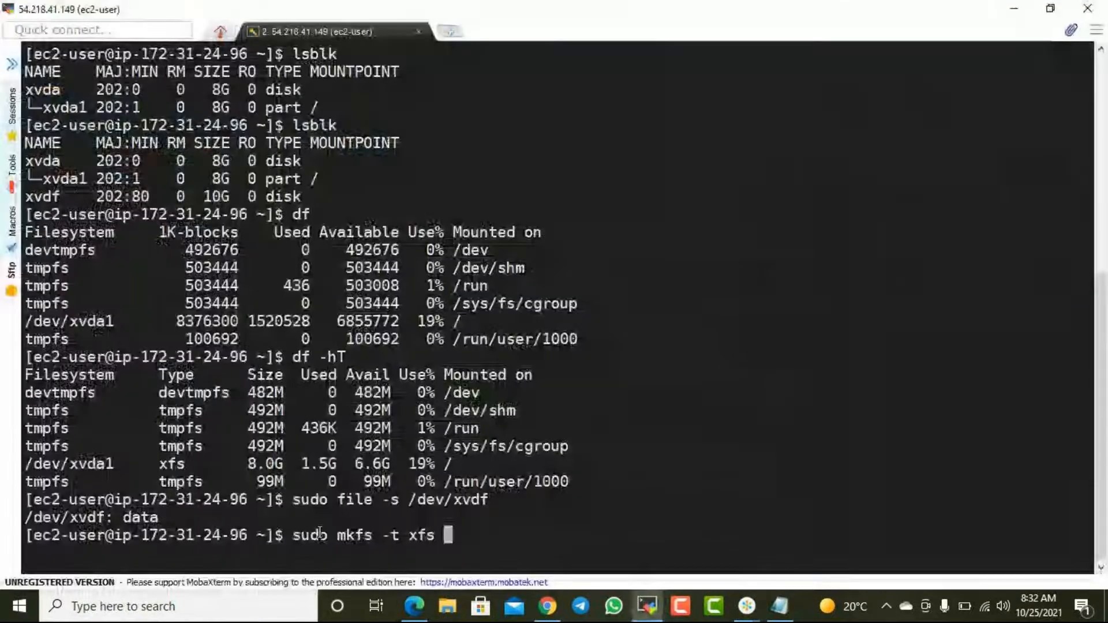
- Add /dev/sdf as the target device of the mkfs command and compare it with the xvdf entry in the lsblk listing
text(/dev)
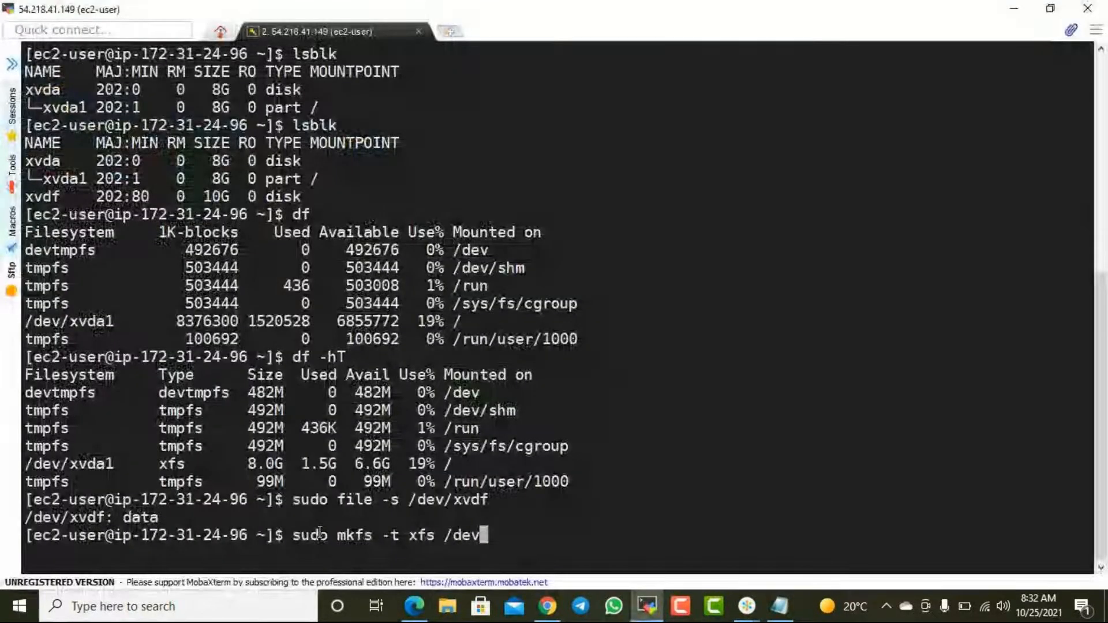
text(/sdf)
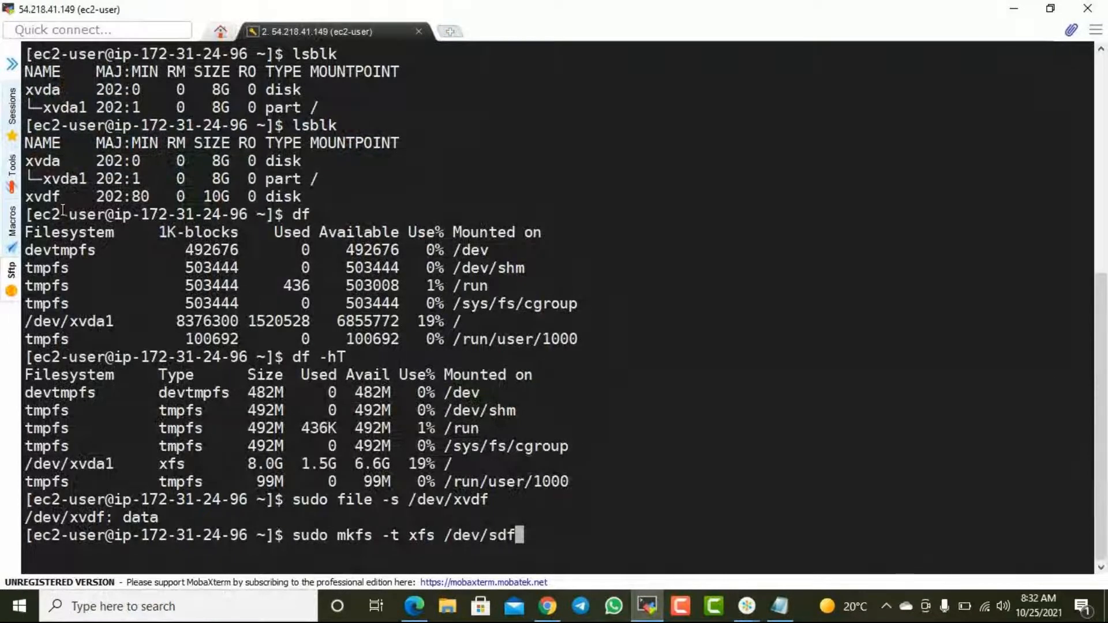
drag(34, 197, 156, 199)
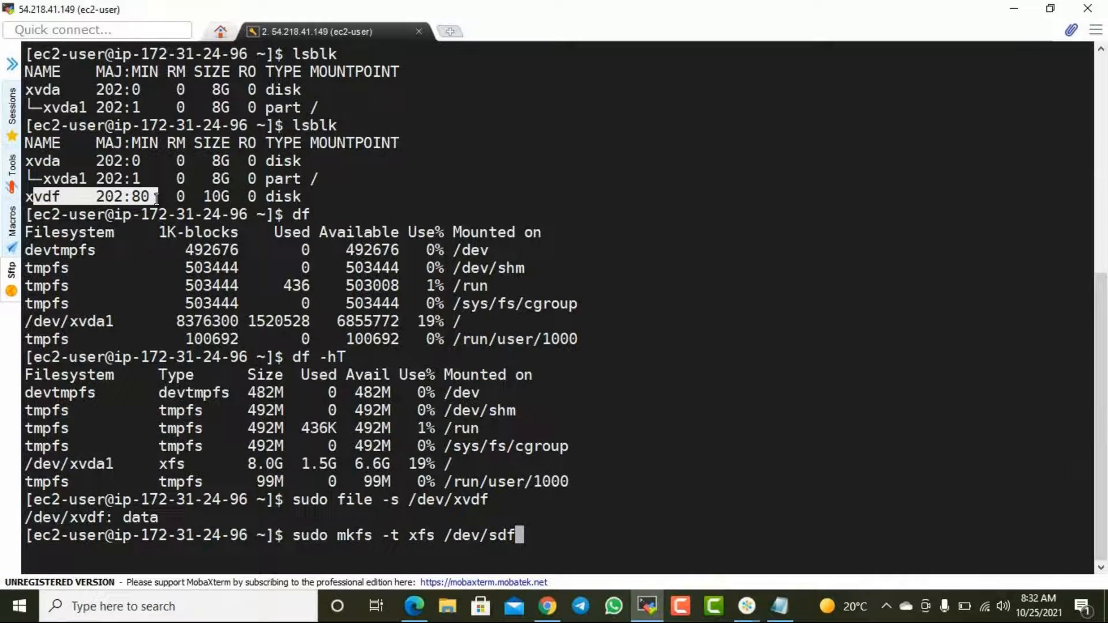
click(88, 199)
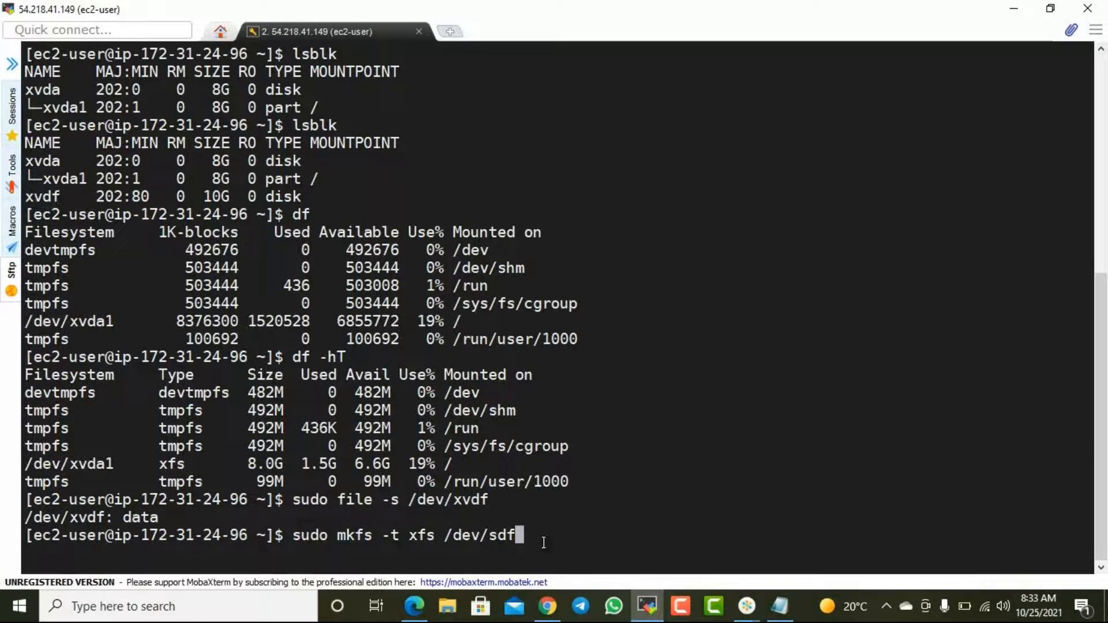
- Correct the target device to /dev/xvdf, run sudo mkfs -t xfs /dev/xvdf and examine the formatting output
key(Left)
key(Left)
key(BackSpace)
text(xv)
key(Return)
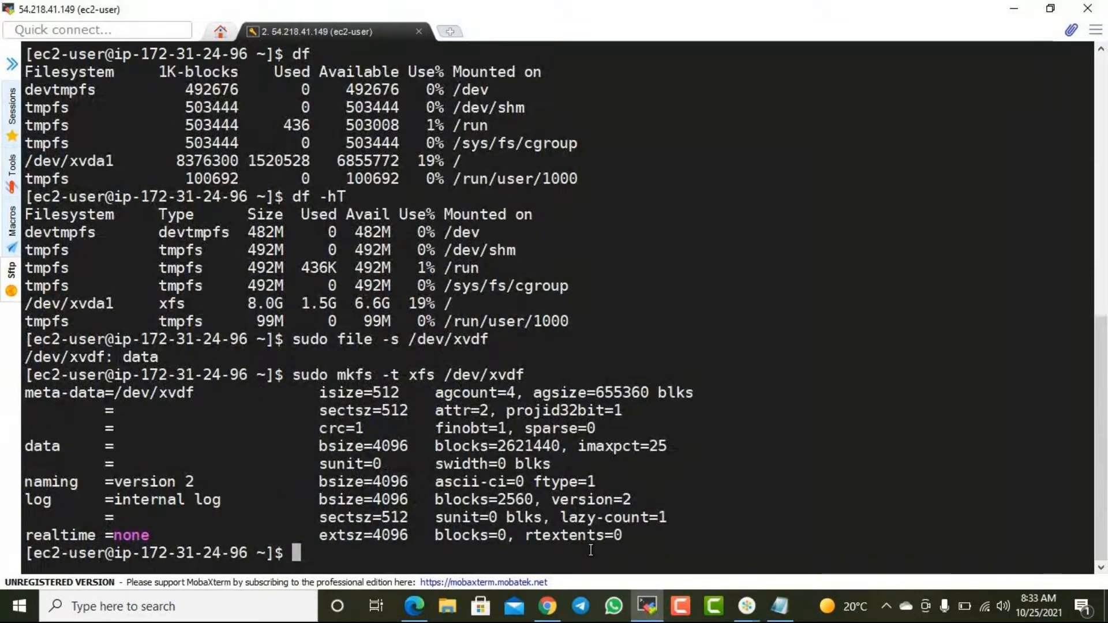
drag(623, 540, 367, 457)
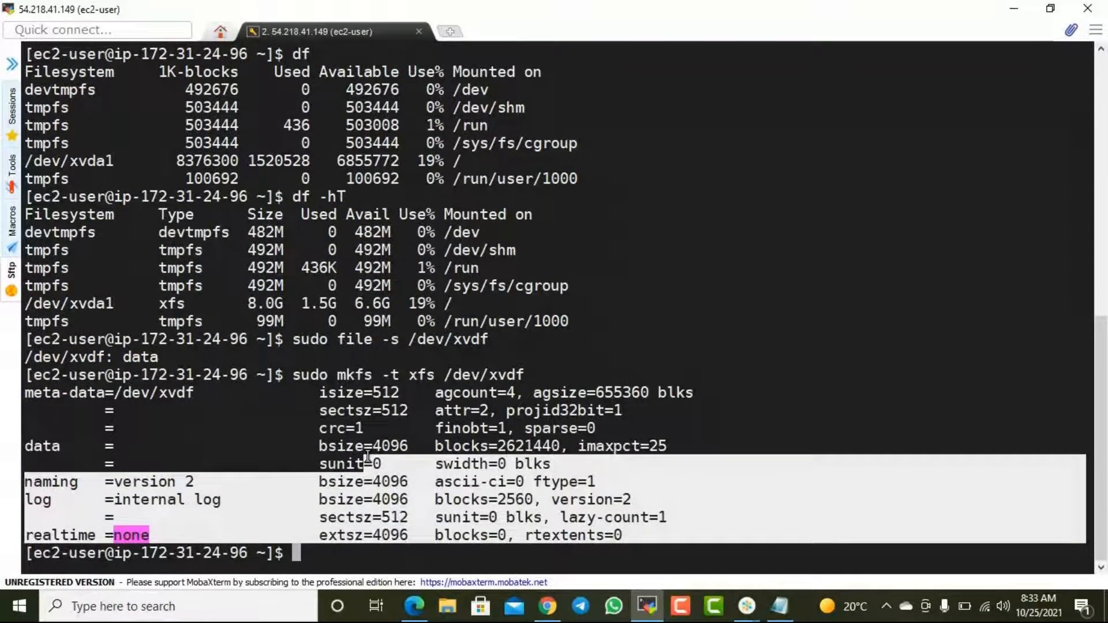
- Run sudo file -s /dev/xvdf again and examine the file system type reported for the new volume
click(367, 457)
drag(294, 339, 488, 339)
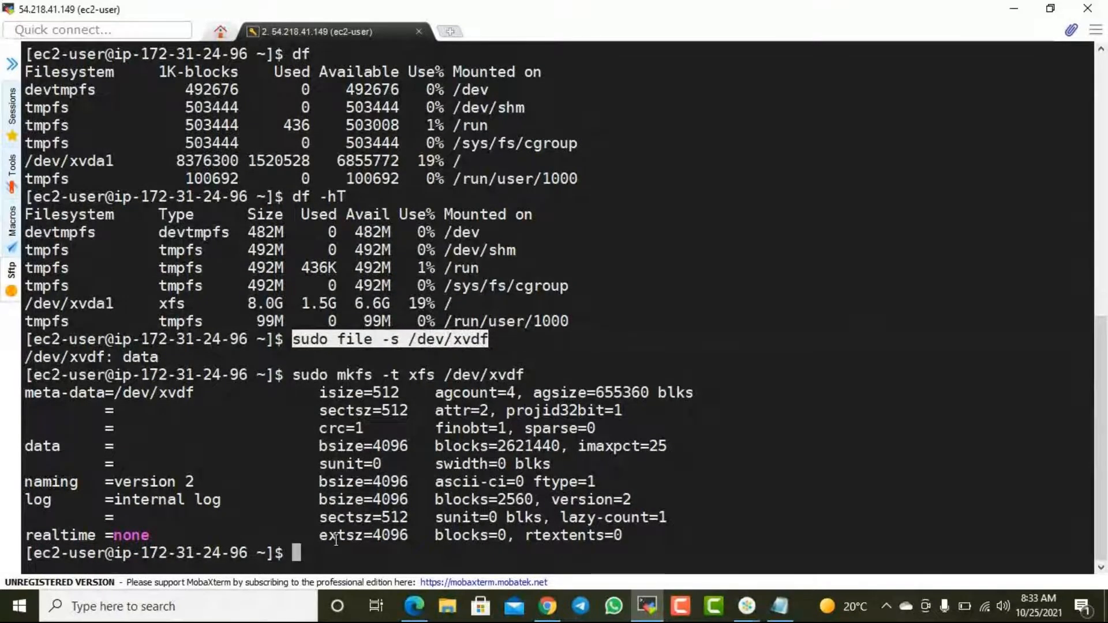
right_click(333, 560)
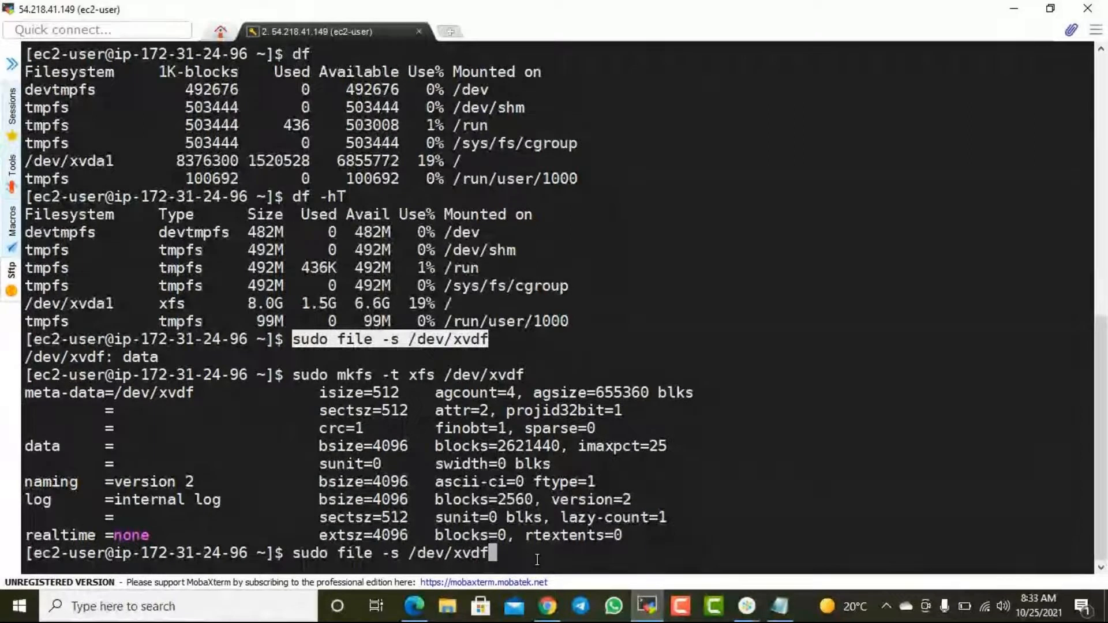
key(Return)
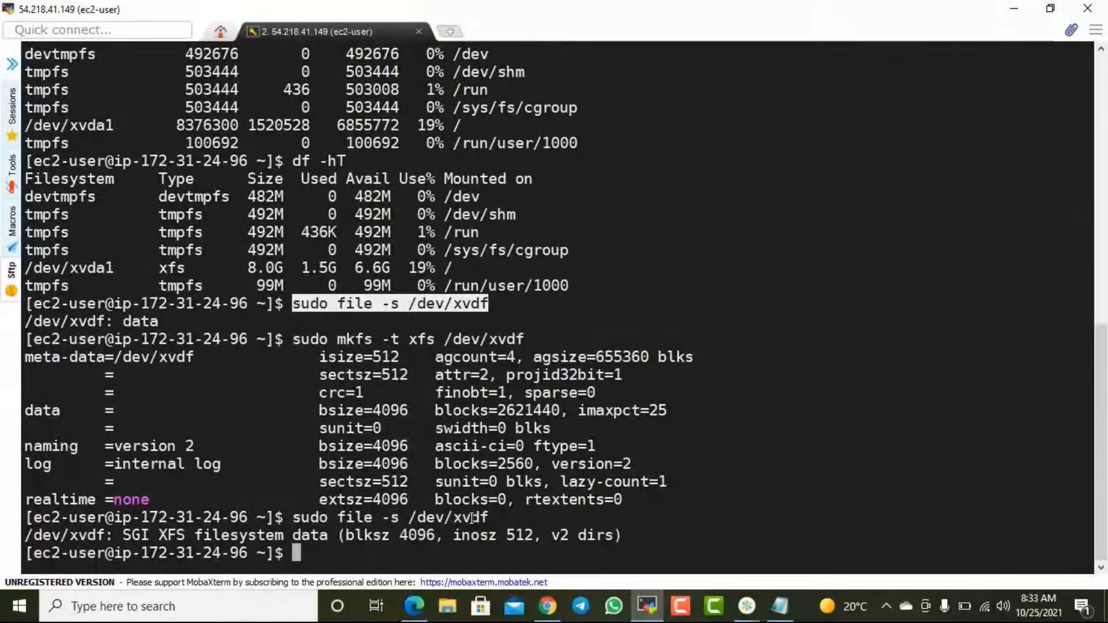
drag(158, 536, 185, 535)
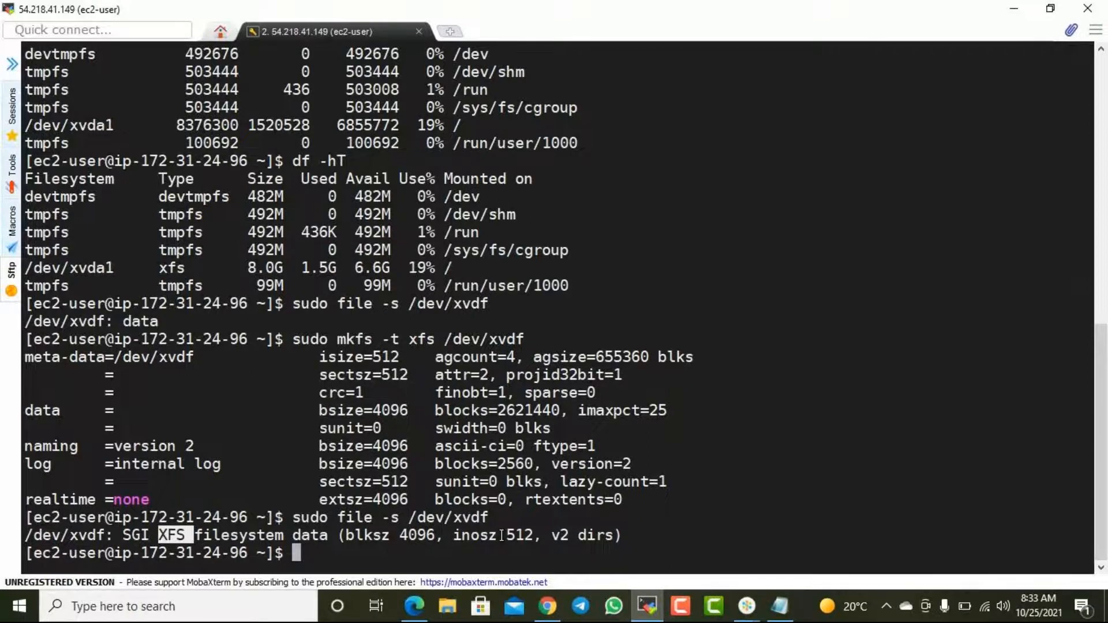
- Copy sudo mkfs -t xfs /dev/xvdf into the Notepad command list and annotate it "to make file system"
drag(293, 339, 521, 338)
key(ctrl+c)
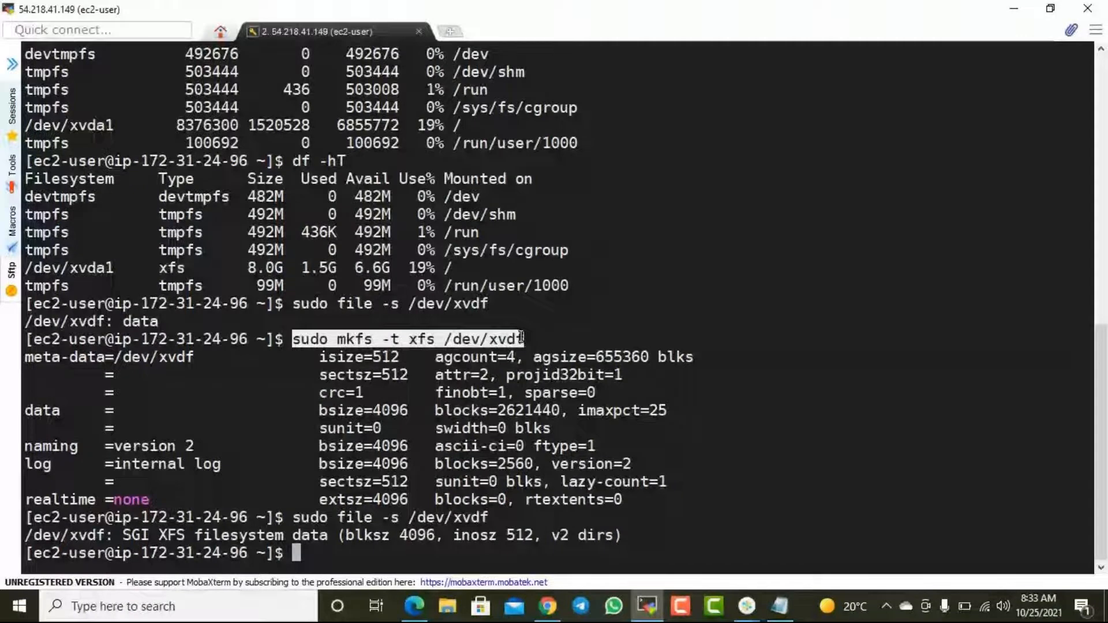
key(alt+Tab)
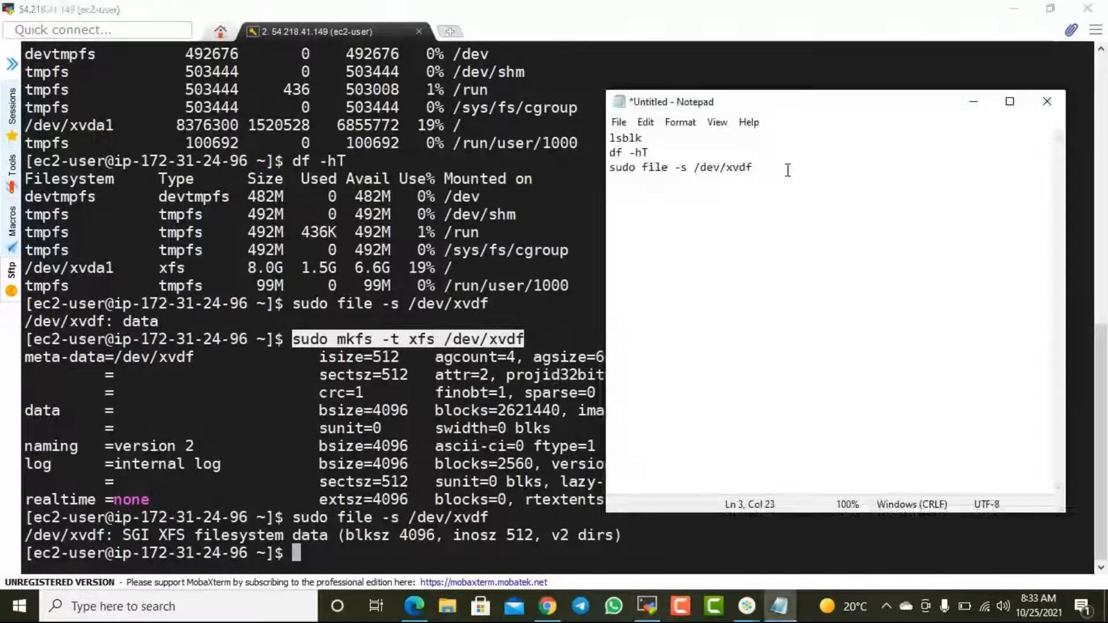
right_click(662, 202)
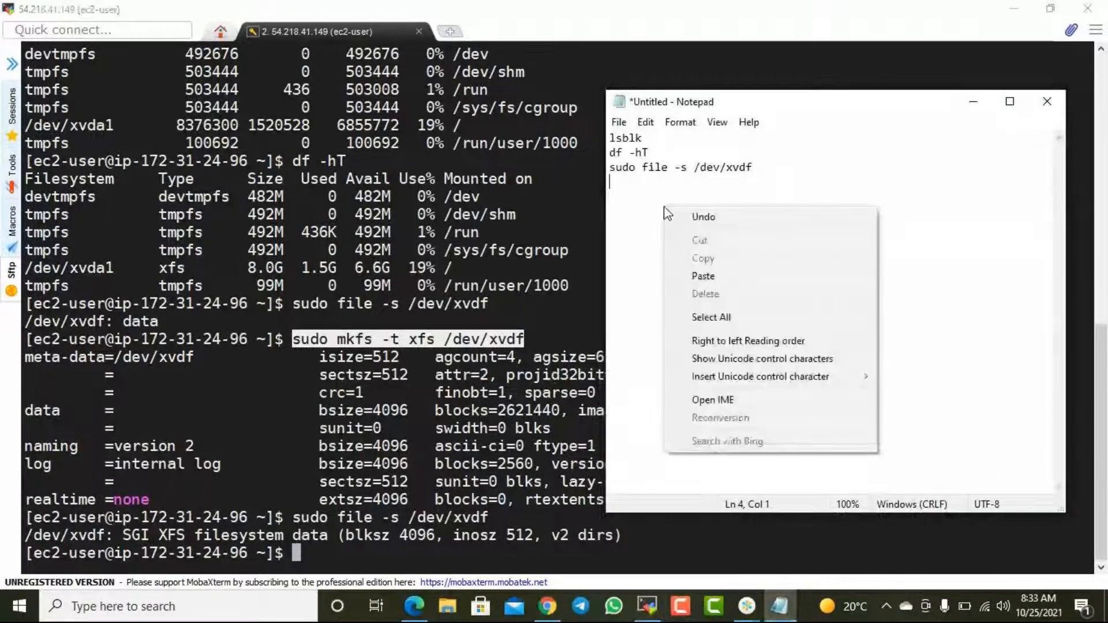
click(713, 279)
key(Tab)
text(to )
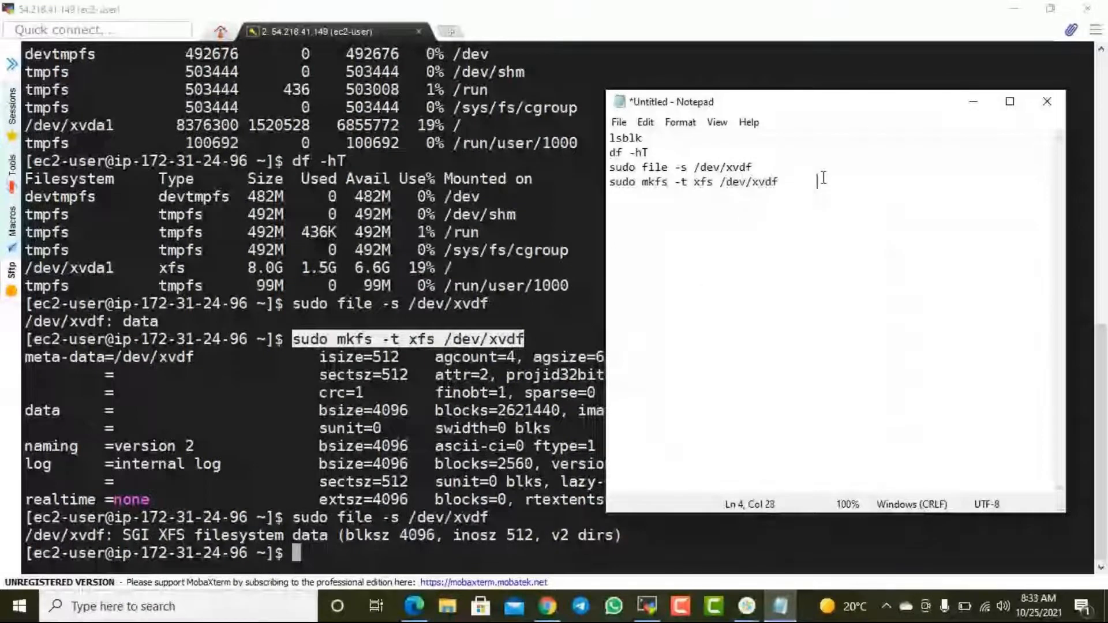
text(mak)
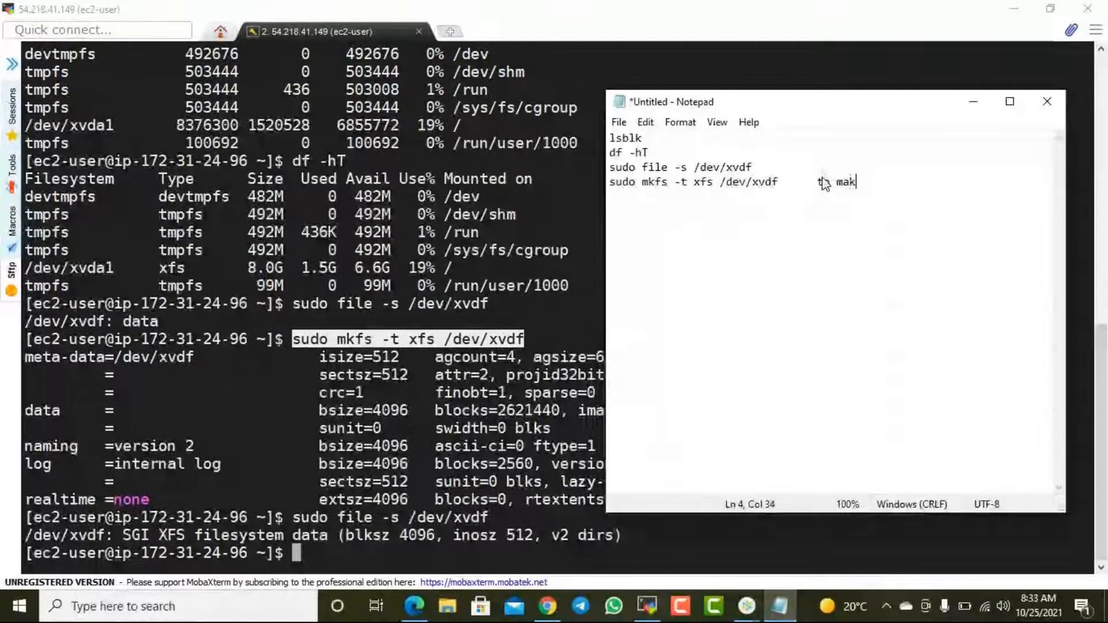
text(e file system)
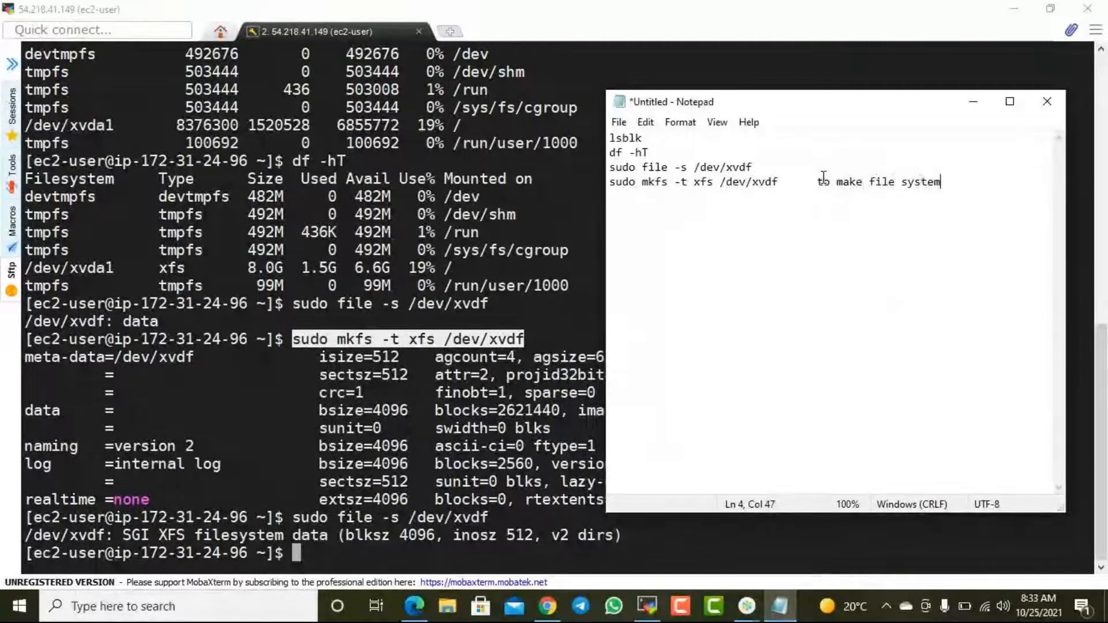
- Annotate the sudo file -s /dev/xvdf line in the notes with "to show you file system of parttion"
click(821, 167)
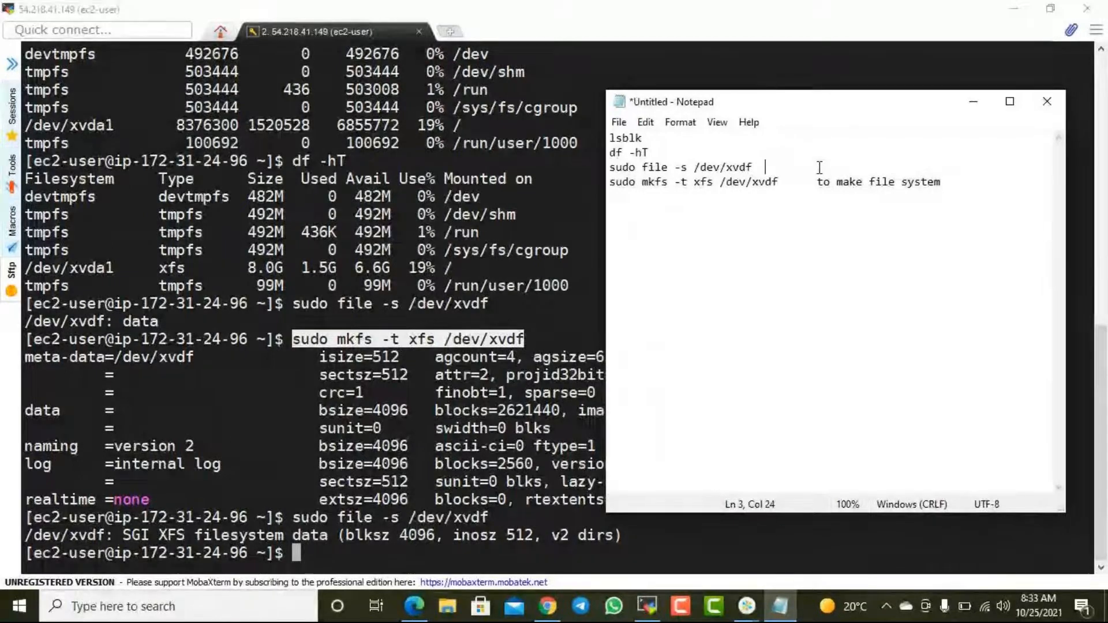
text(to show)
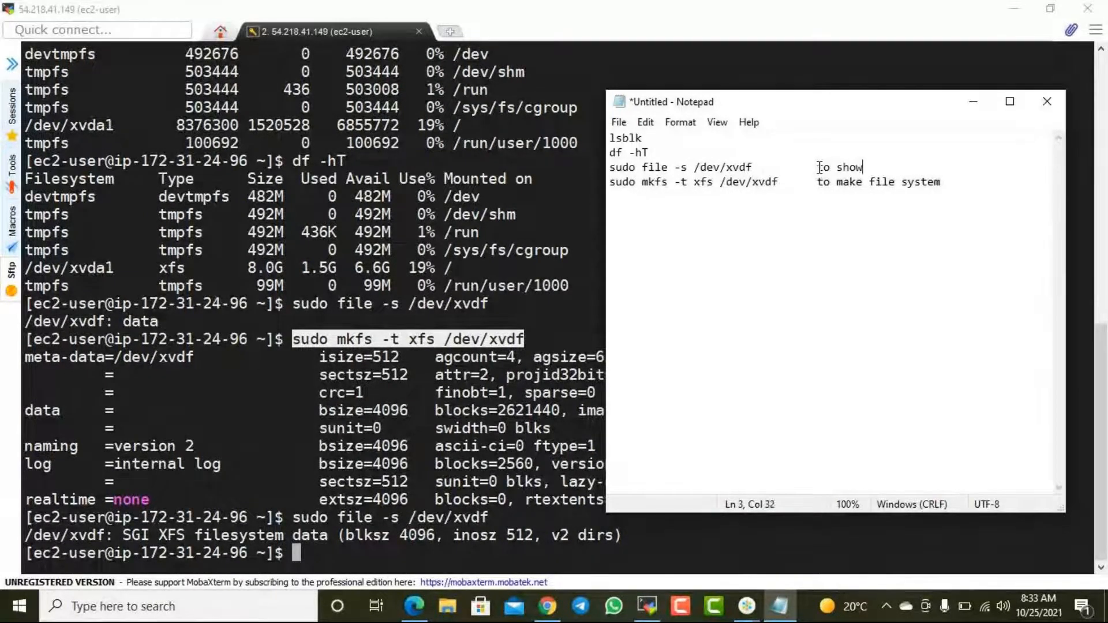
text( you file system of parttion)
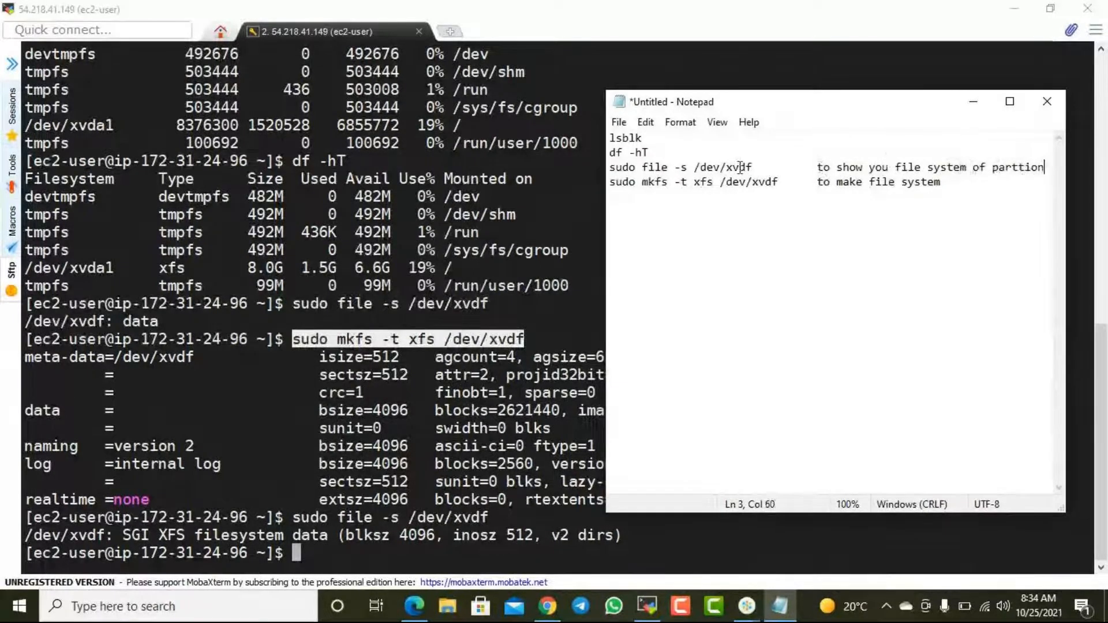
drag(753, 167, 700, 172)
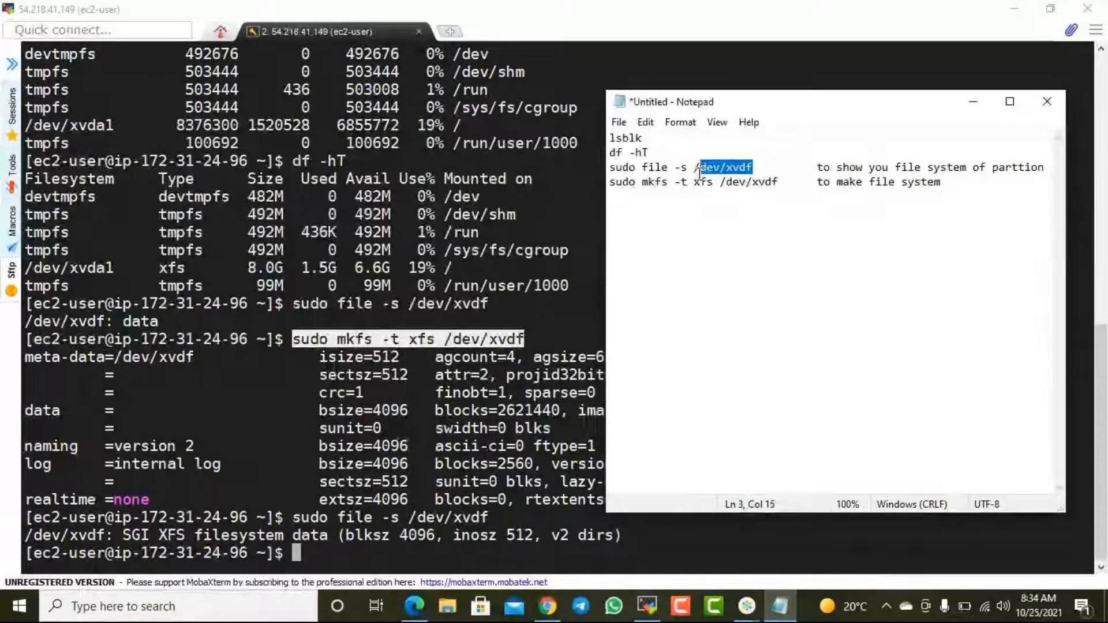
drag(695, 182, 715, 183)
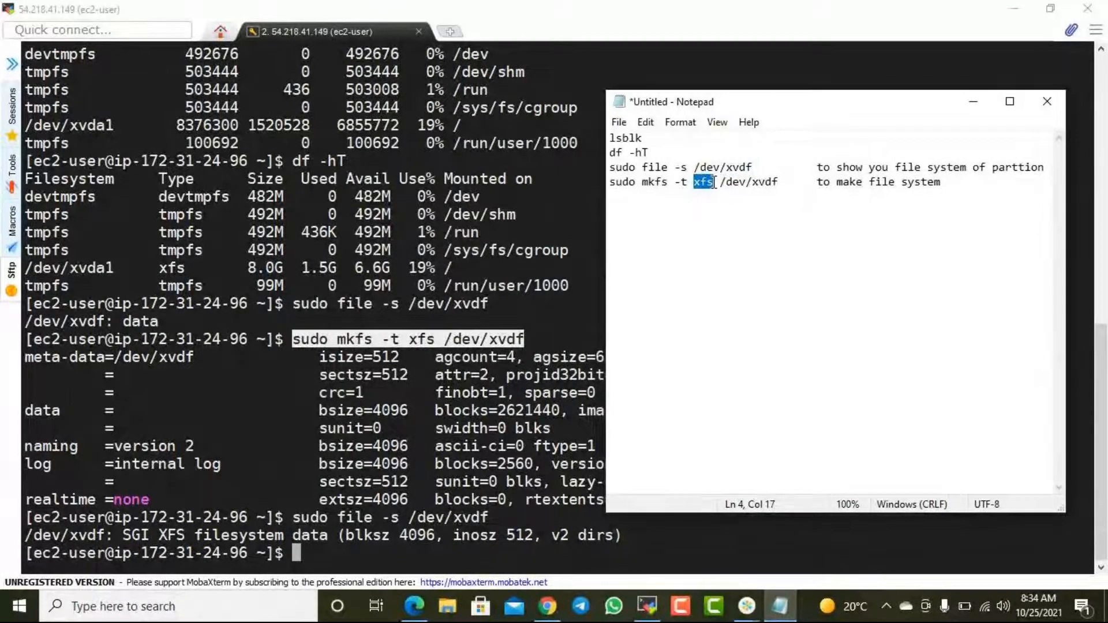
- Return to the MobaXterm session, change to the root directory / and list its contents
click(326, 546)
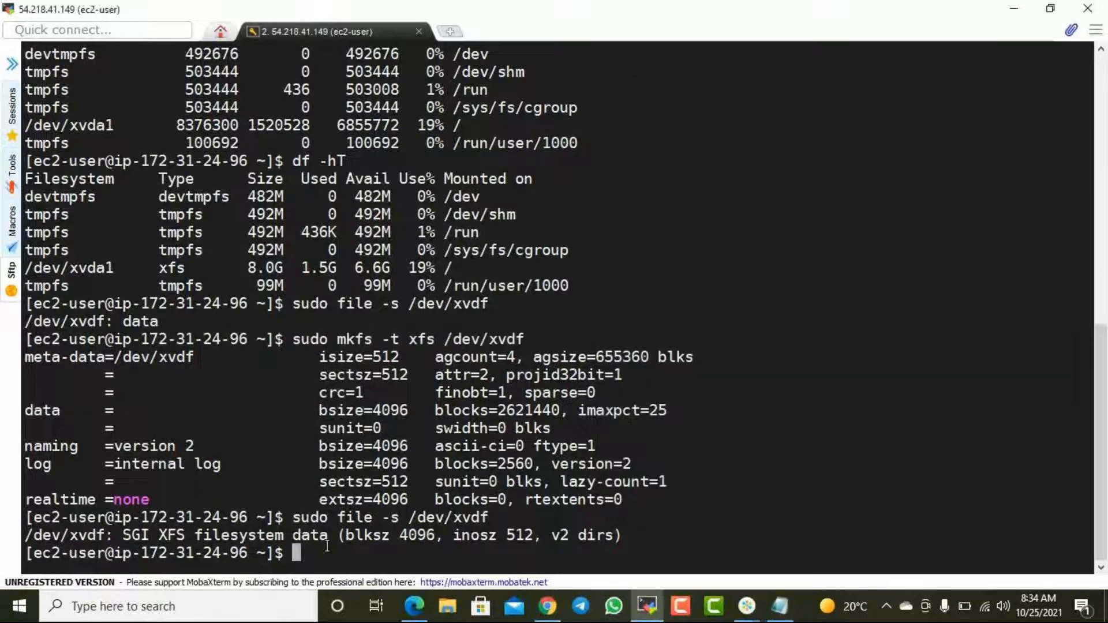
text(cd //)
key(Return)
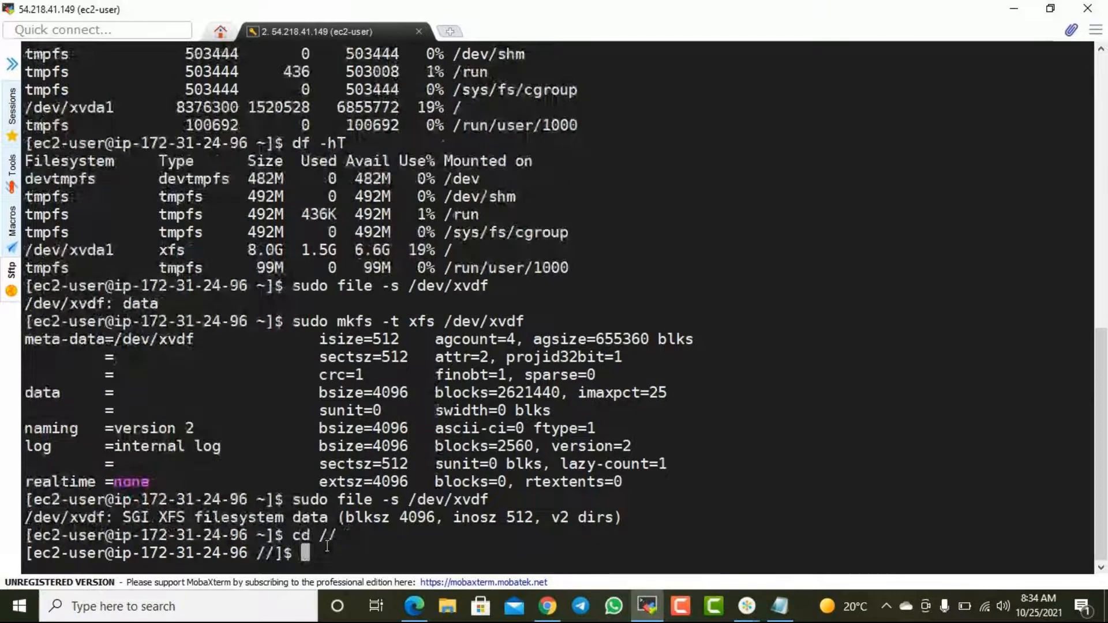
text(cd /)
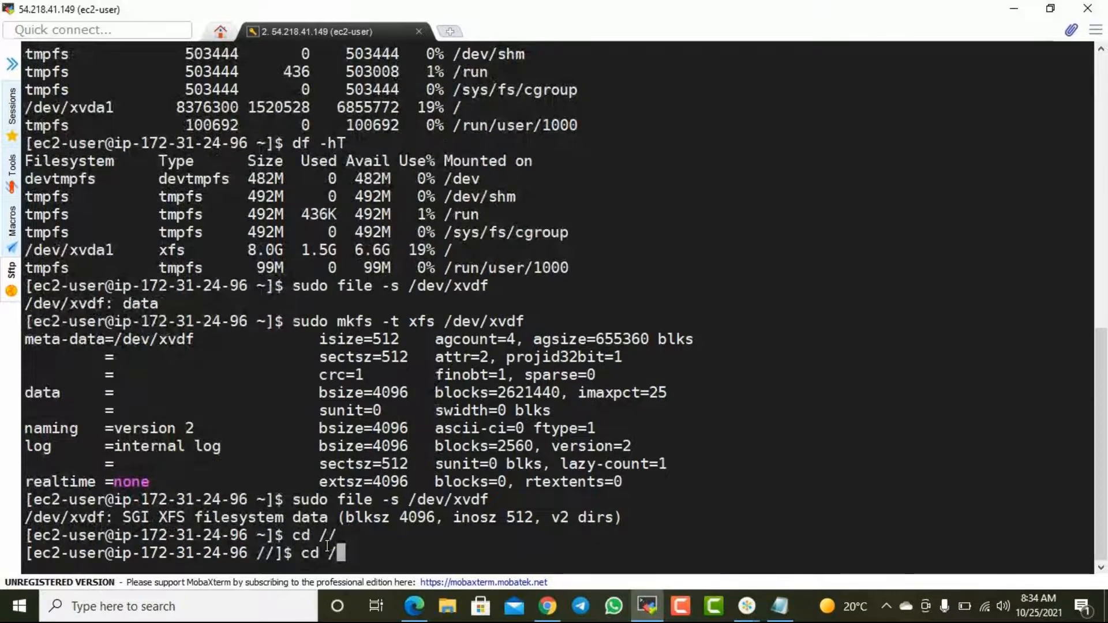
key(Return)
text(ls)
key(Return)
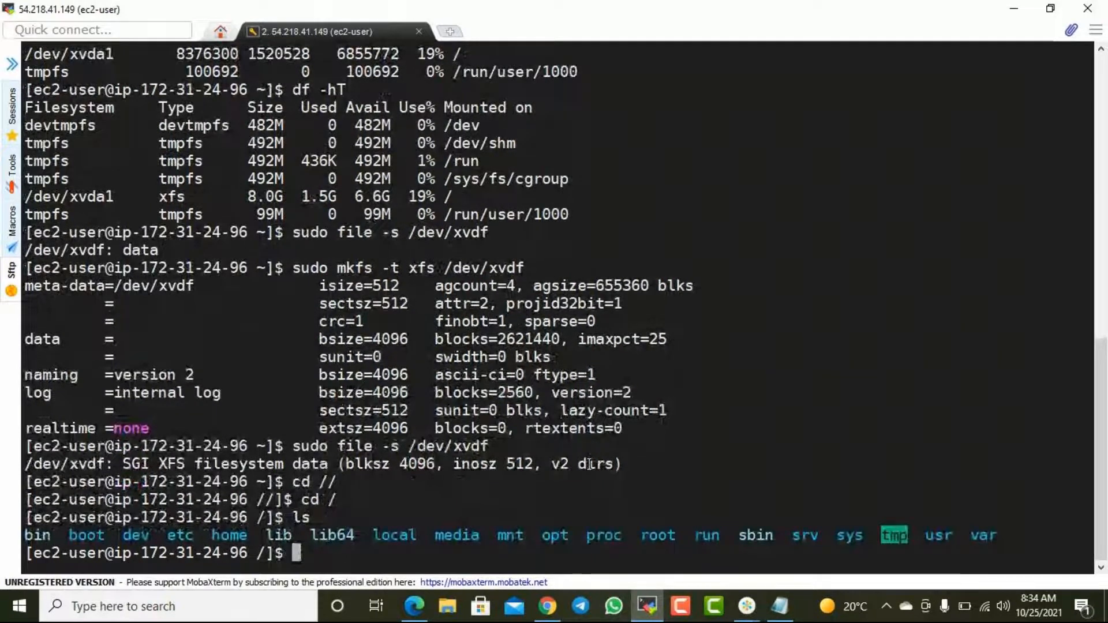
- Create a directory named newdrive in the root directory with sudo mkdir newdrive
text(sudo mkdir )
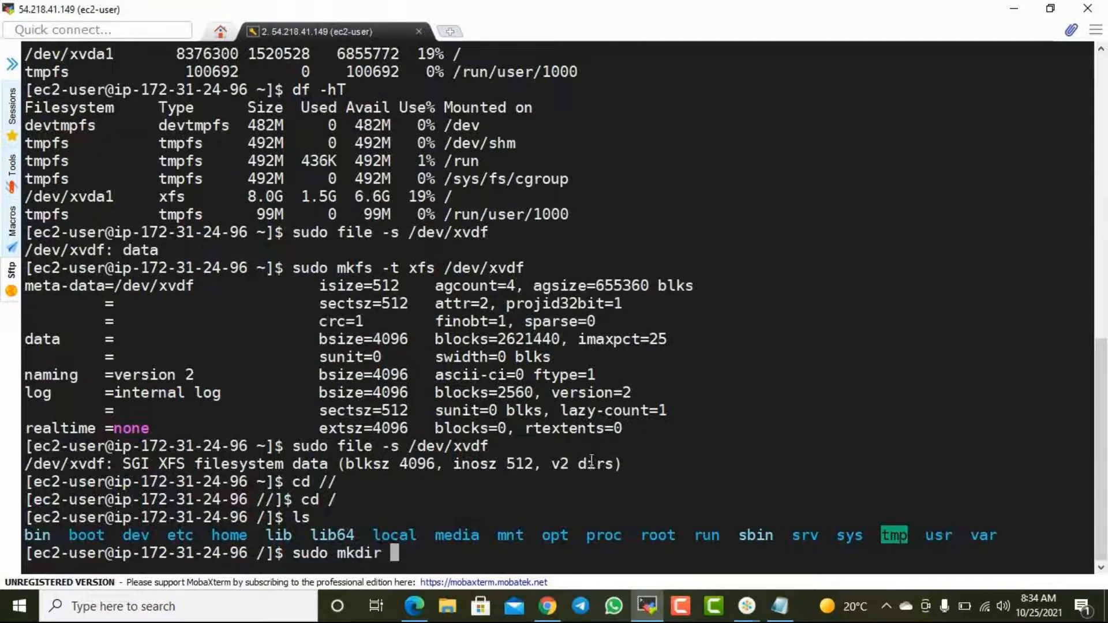
text(news)
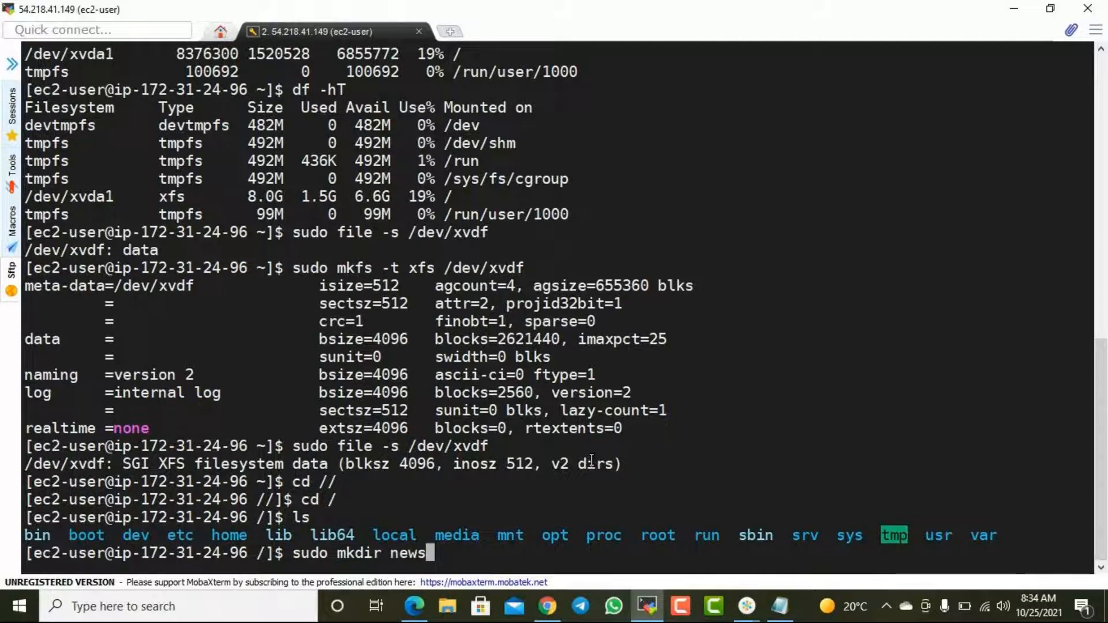
key(BackSpace)
text(drive)
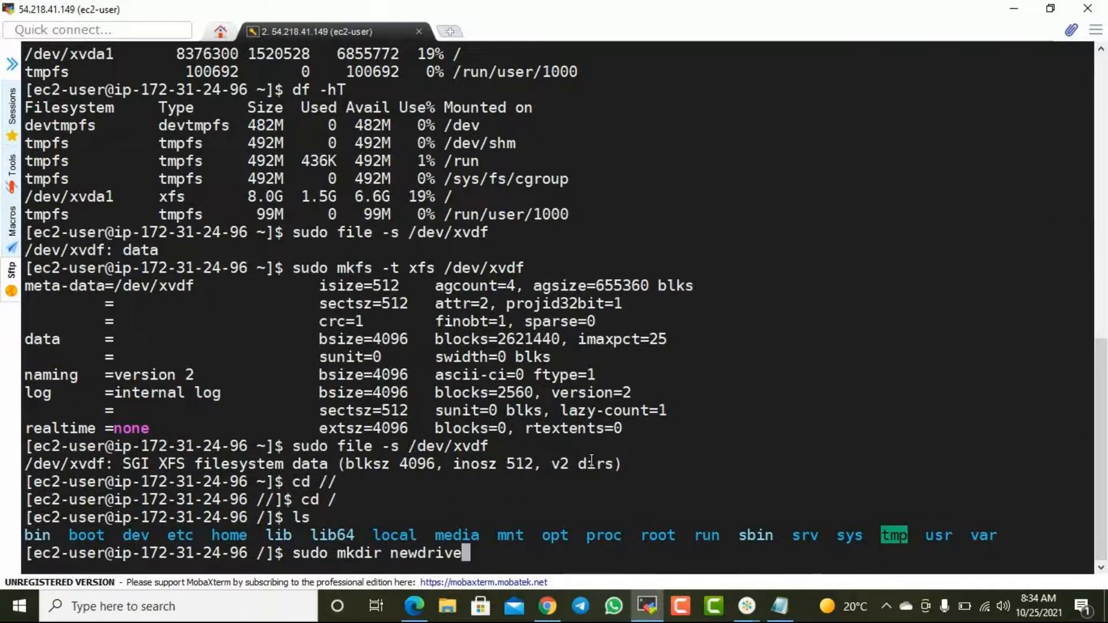
key(Return)
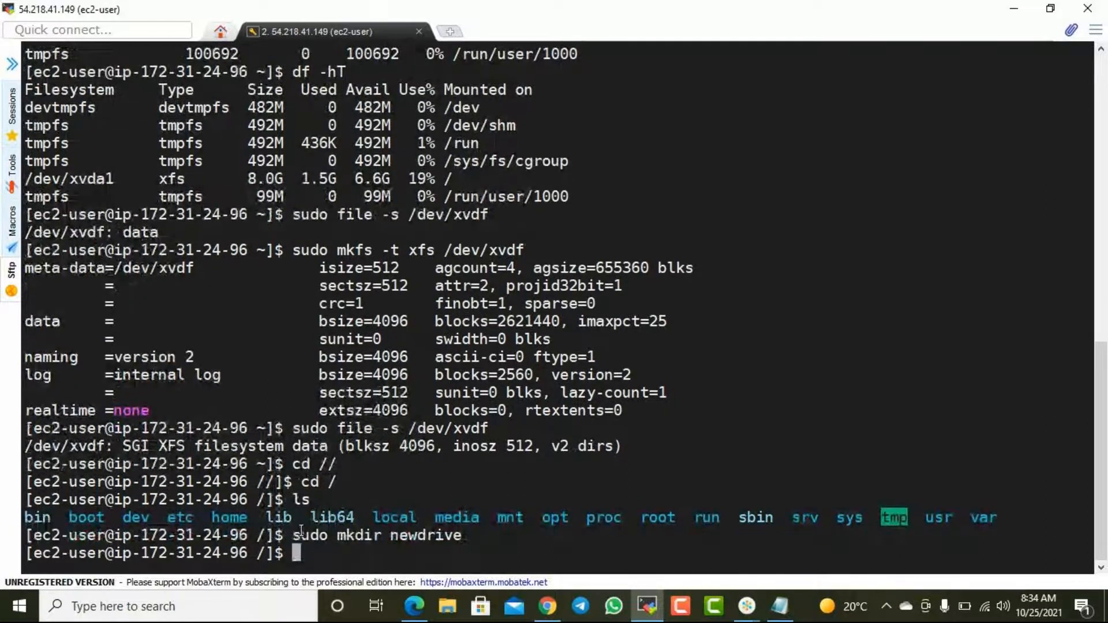
- Copy the sudo mkdir newdrive command onto a new line of the Notepad command list
drag(293, 535, 458, 542)
key(ctrl+c)
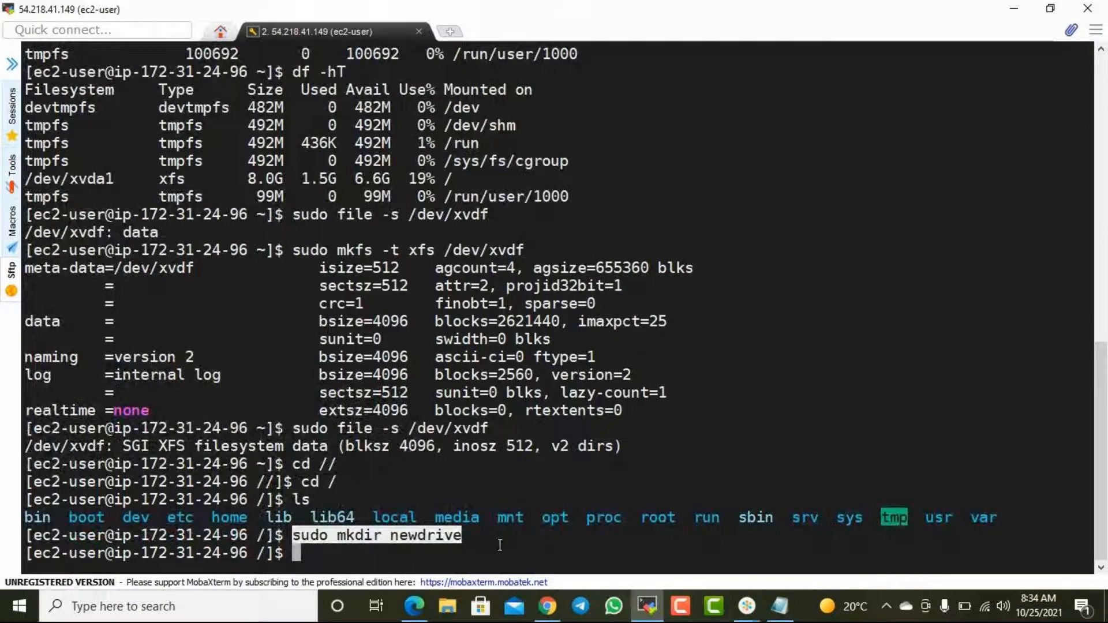
click(779, 607)
click(959, 181)
key(Return)
key(ctrl+v)
key(Tab)
key(Tab)
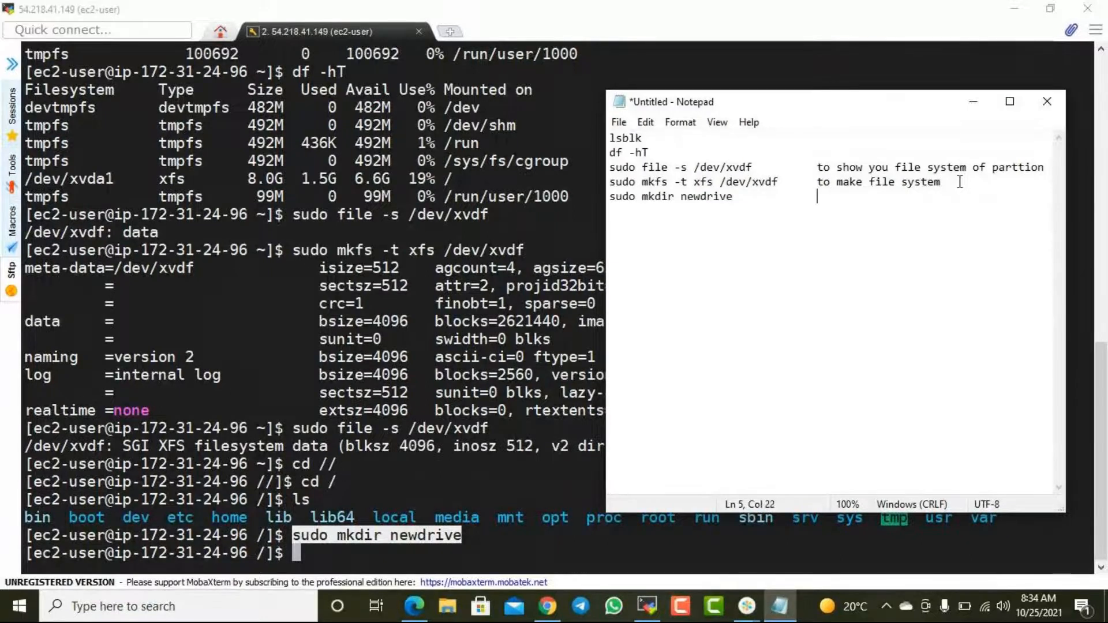
- Annotate the mkdir line with "make new directory which will be used as mount point", indenting the wrapped text to align with the other notes
text(make new director)
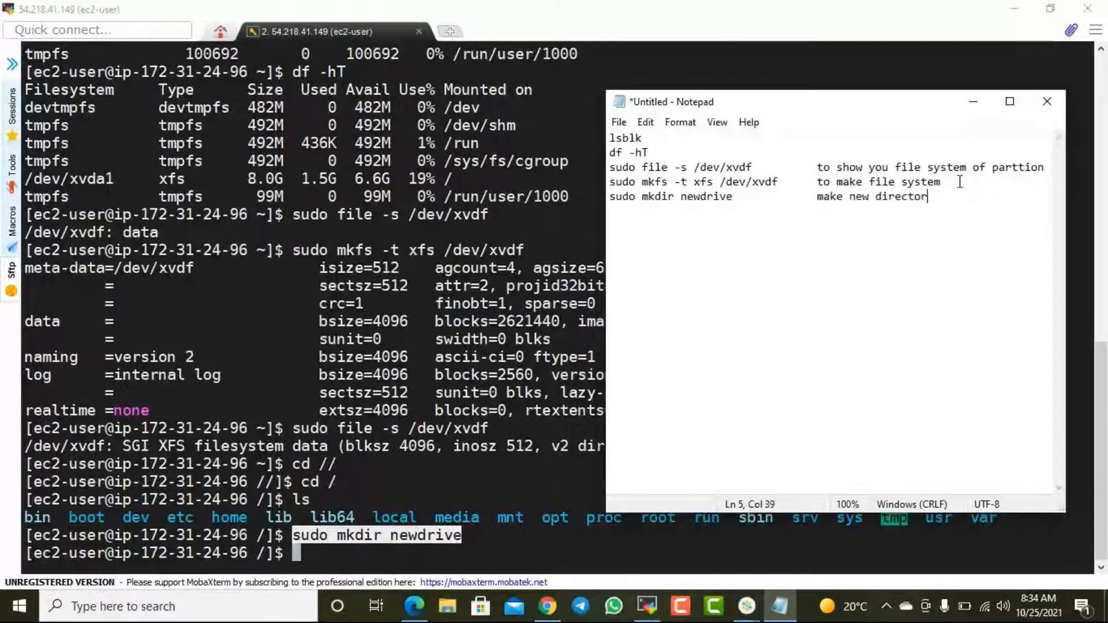
text(y which will be used as)
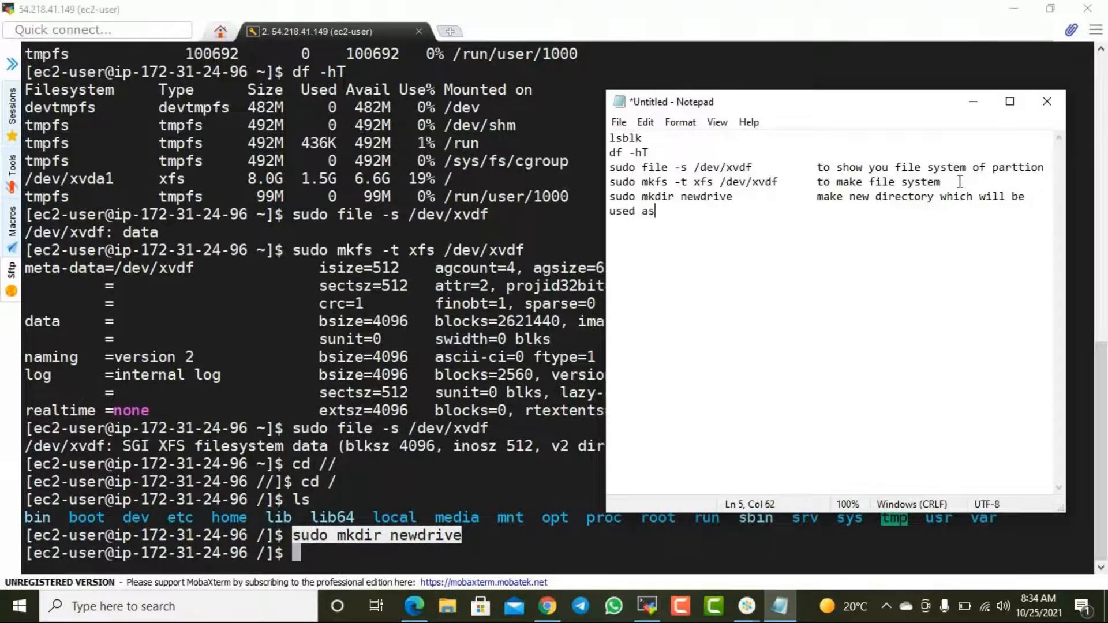
text( mount point)
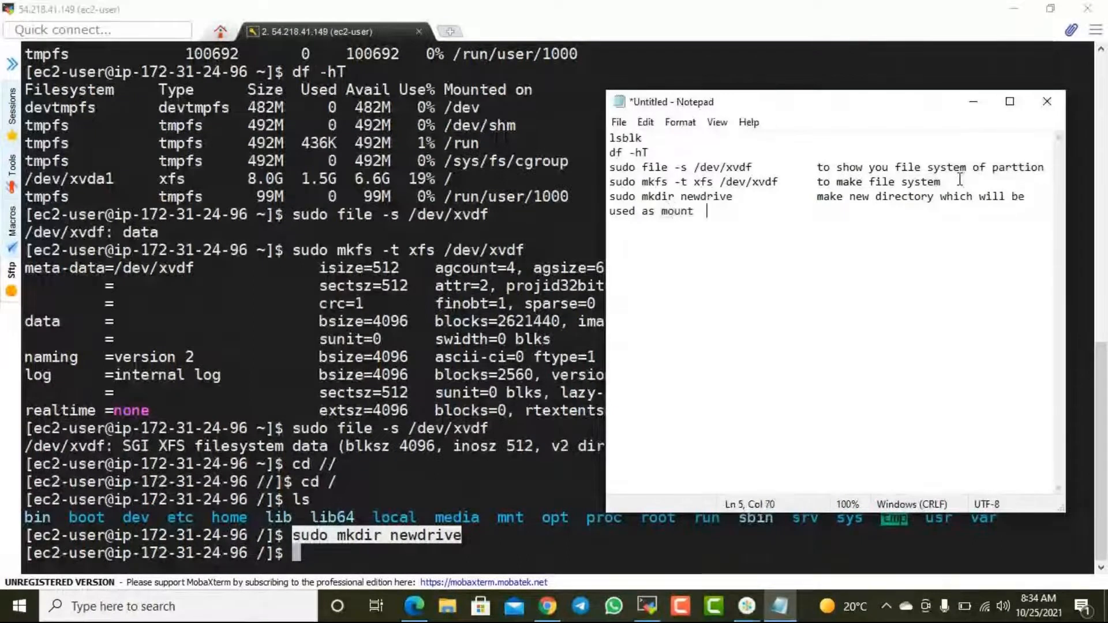
key(Home)
key(Tab)
key(Tab)
key(Tab)
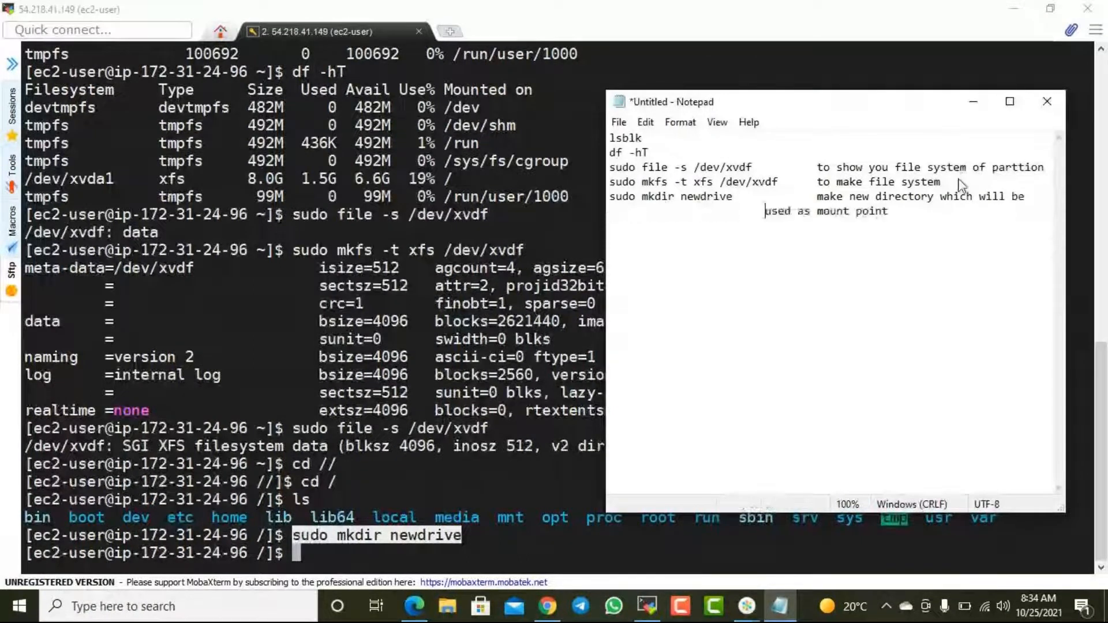
key(Tab)
- Switch to the AWS EBS documentation, review the sudo yum install xfsprogs command for missing XFS tools, and return to the MobaXterm session
key(alt+Tab)
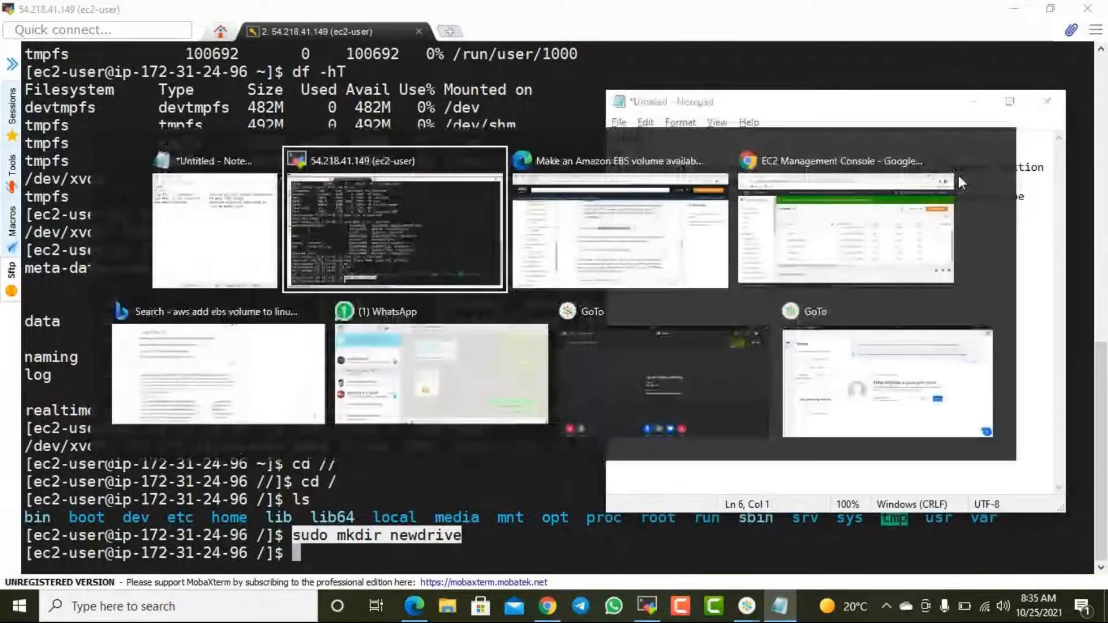
key(alt+Tab)
key(alt+Tab)
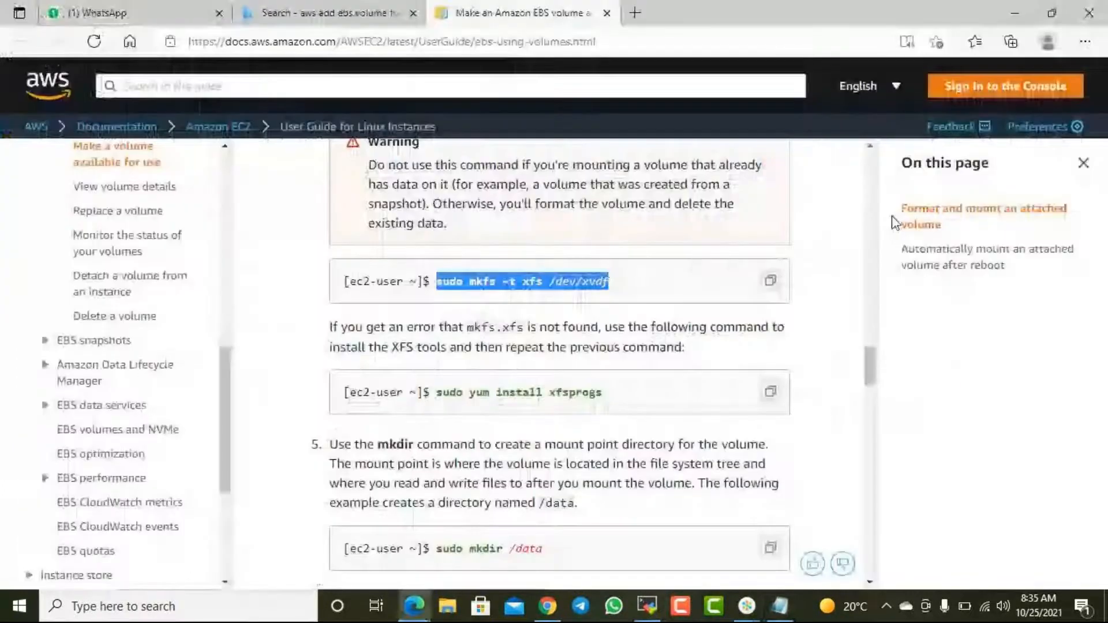
scroll(577, 260, down, 2)
drag(517, 257, 602, 258)
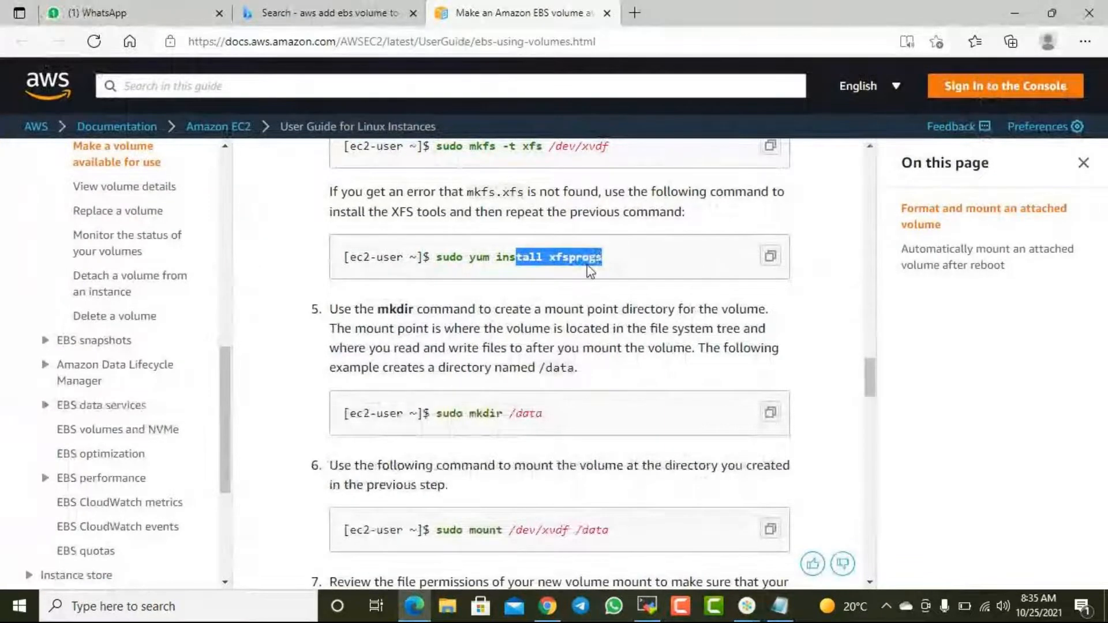
click(638, 267)
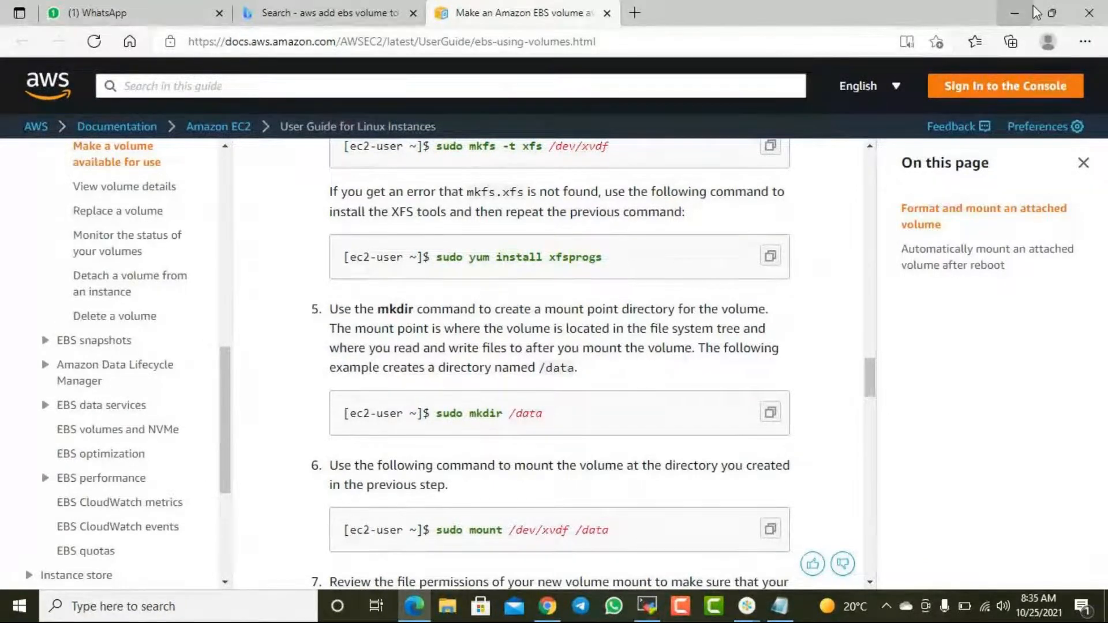
click(1017, 11)
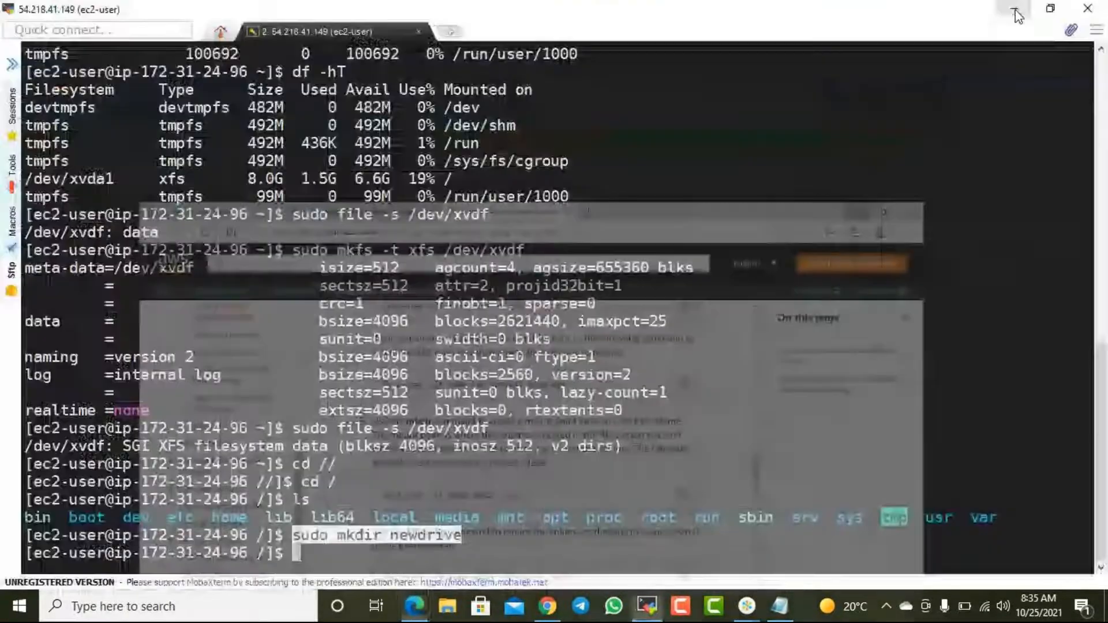
click(594, 526)
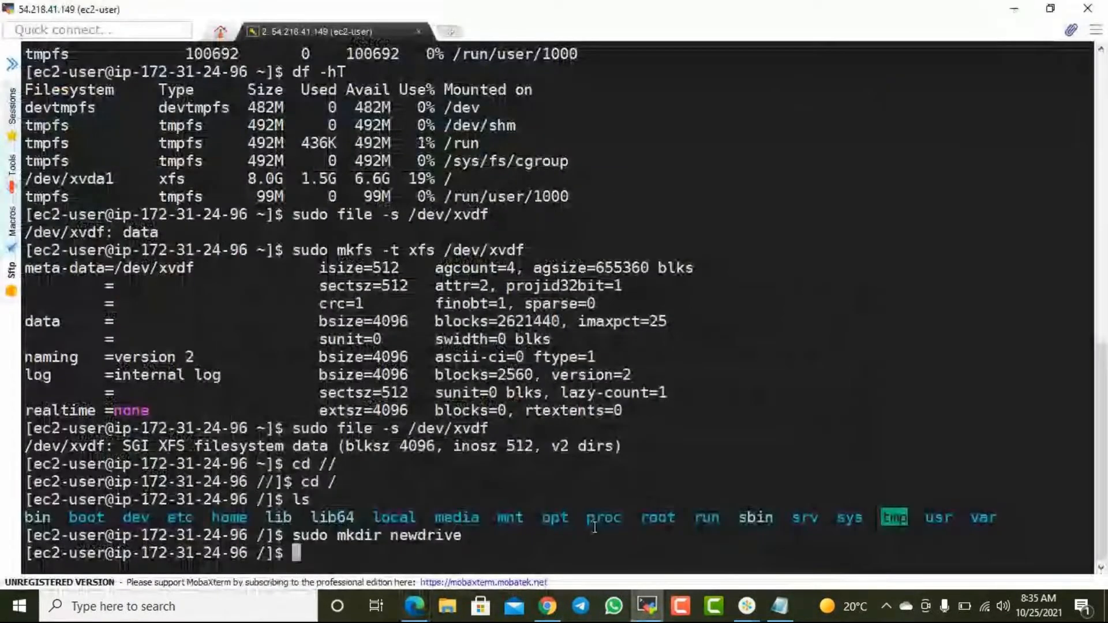
- Clear the terminal output with the clear command
text(lsblk)
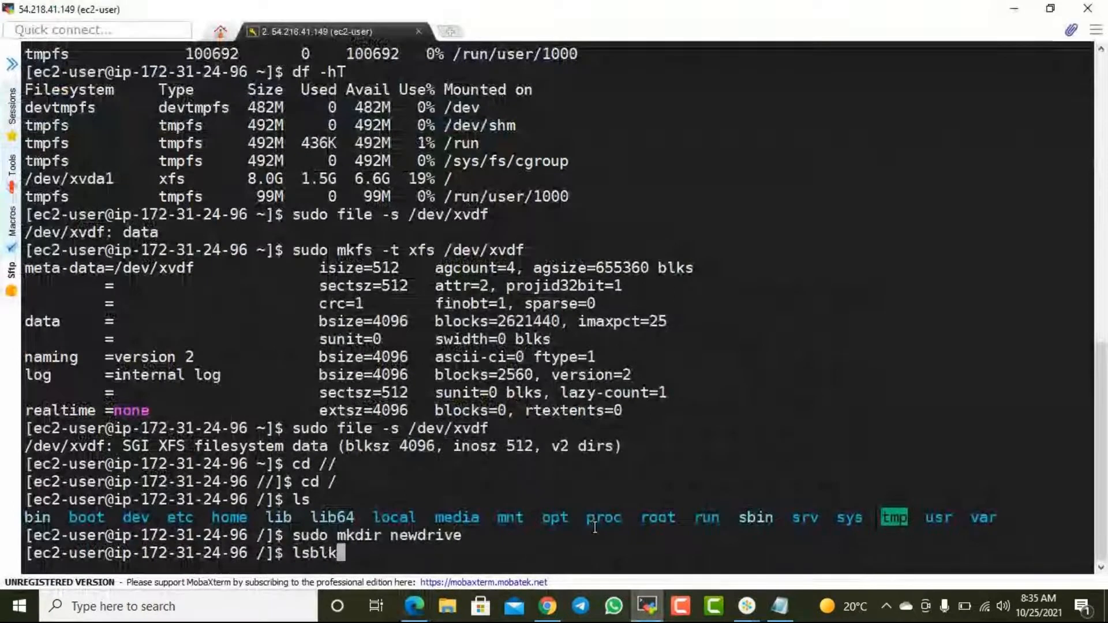
key(BackSpace)
key(BackSpace)
key(BackSpace)
key(BackSpace)
key(BackSpace)
text(cler)
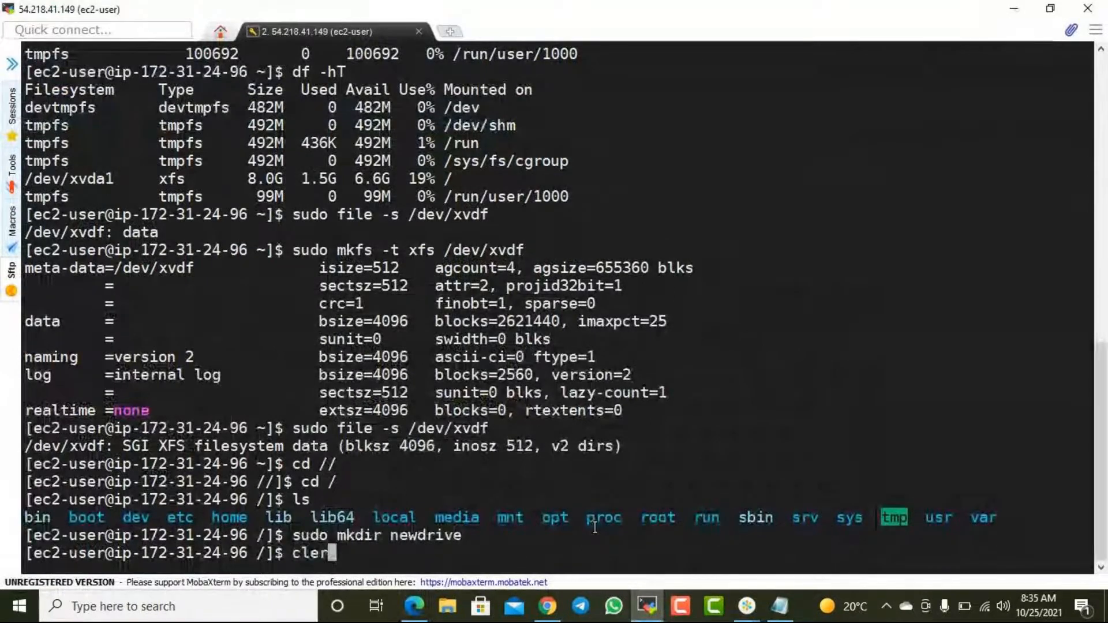
key(Return)
text(ls)
key(BackSpace)
key(BackSpace)
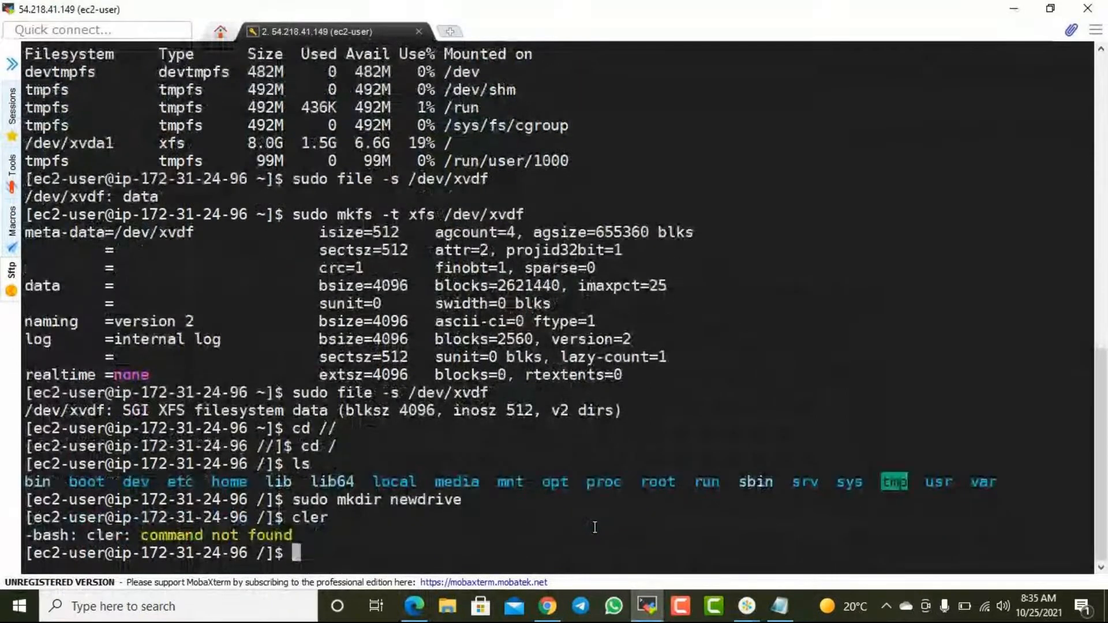
text(clear)
key(Return)
- List the block devices with lsblk and check the mount point of the xvdf disk
text(lsblk)
key(Return)
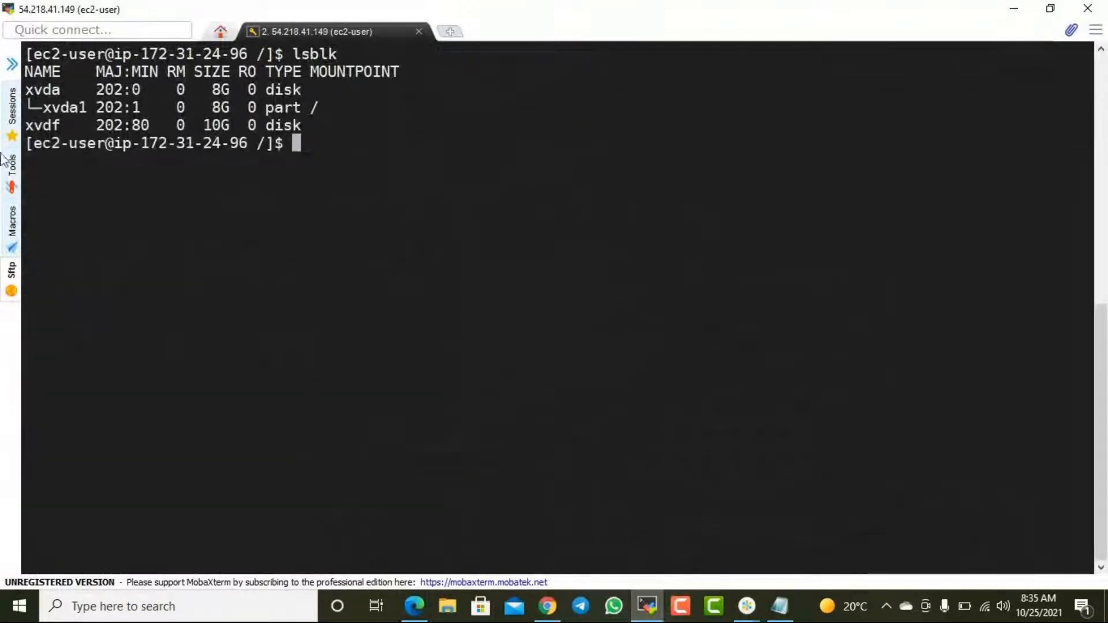
drag(37, 130, 148, 123)
click(309, 139)
- Display the mounted file systems and their types with df -hT, checking the root volume's /dev/xvda1 row
text(df -hT)
key(Return)
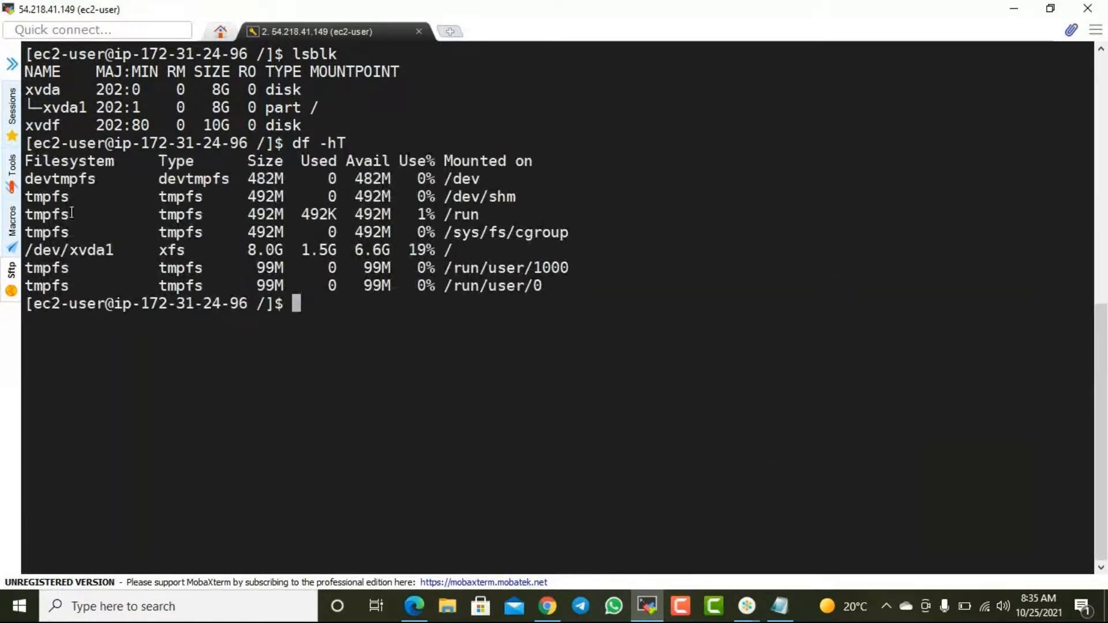
drag(60, 256, 331, 249)
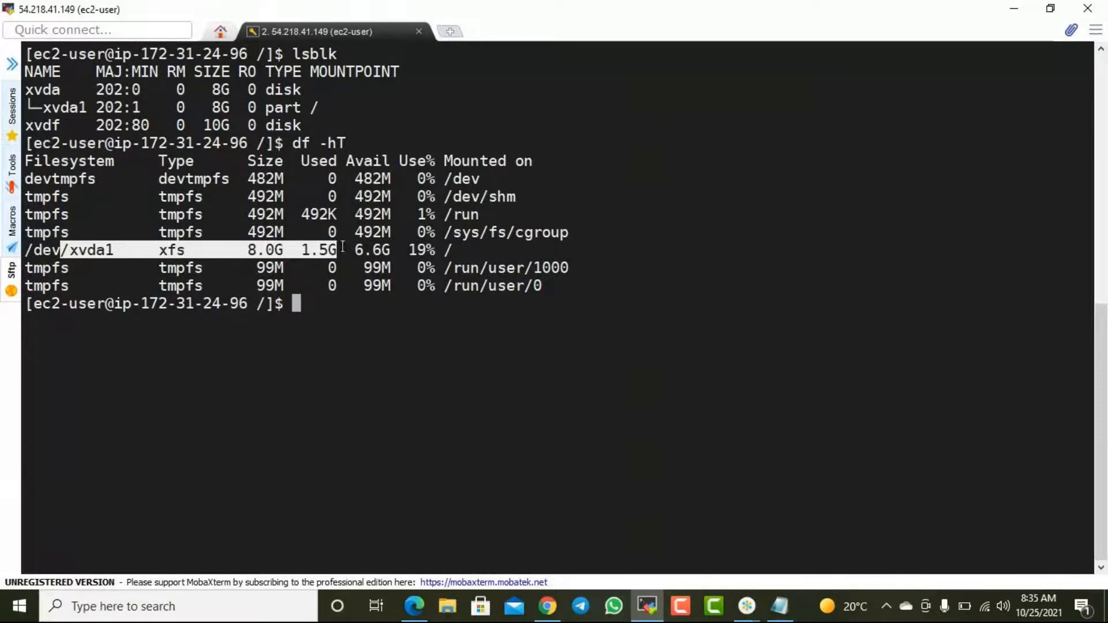
click(359, 281)
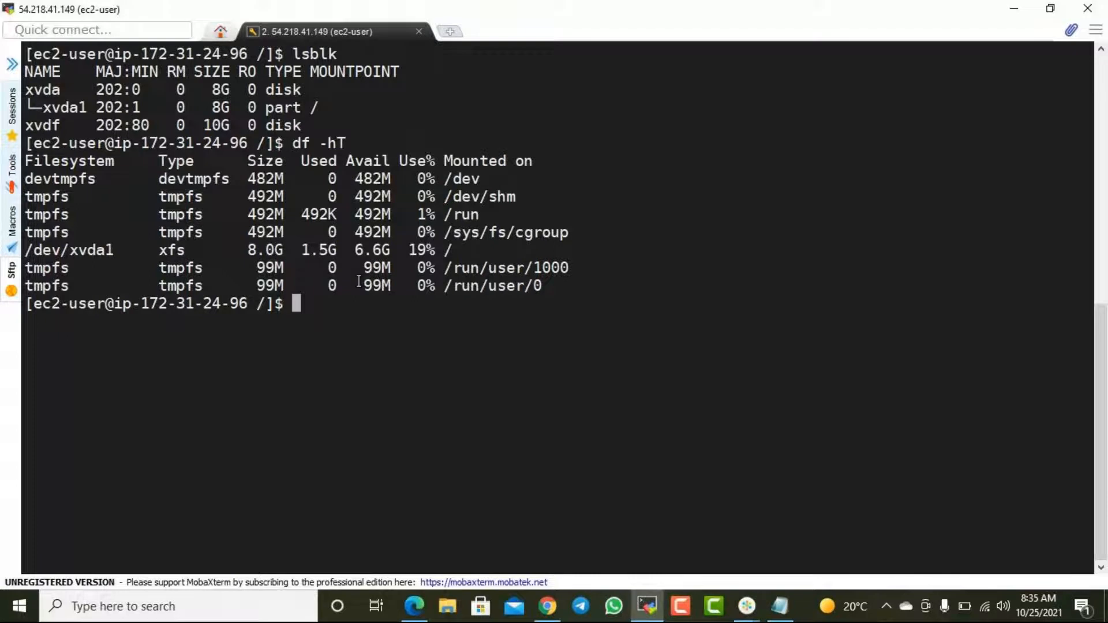
- List the block devices in inverse order with lsblk -s and check the xvdf device name
key(Up)
key(Up)
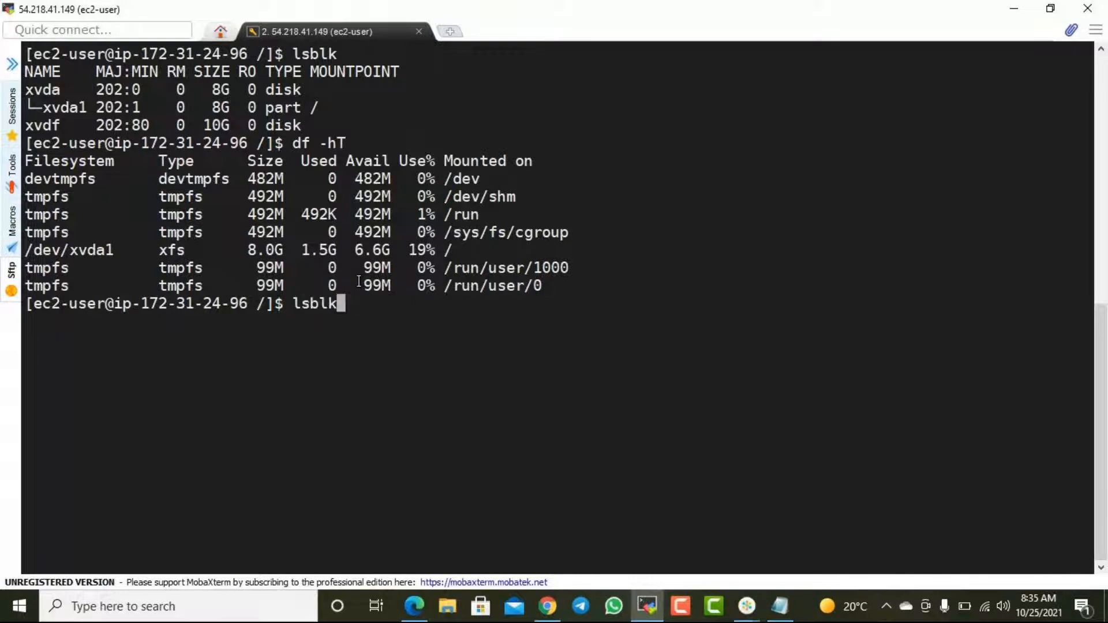
text(-s)
key(Return)
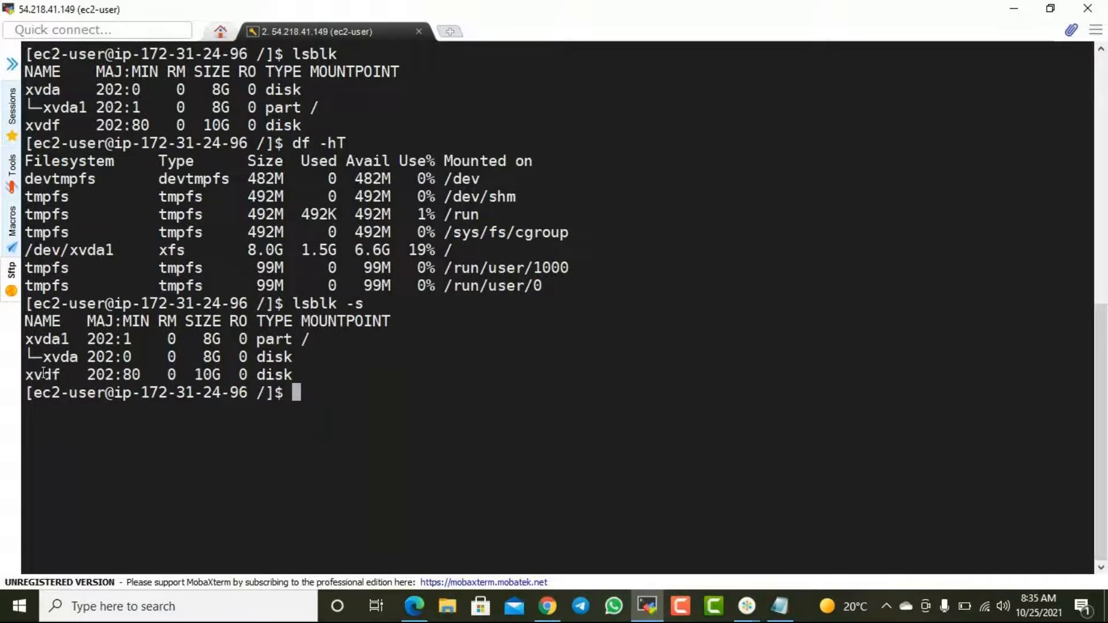
drag(44, 374, 73, 369)
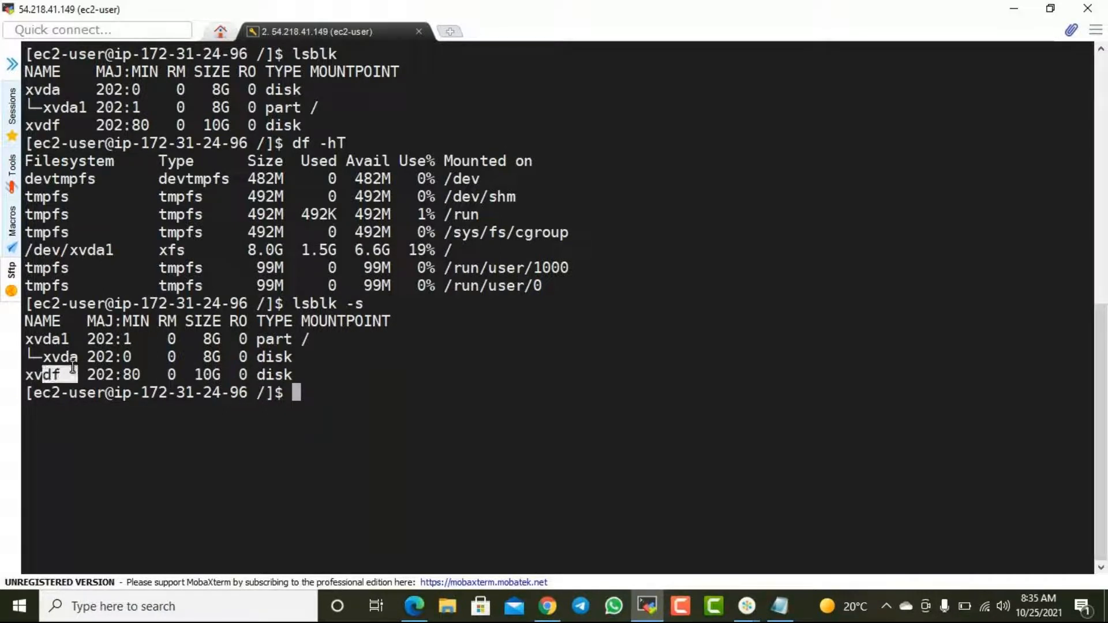
click(356, 385)
- Try to mount /dev/xvdf at /newdrive without root privileges, using mount /dev/xvdf /newdrive
text(mount)
text(/dev/)
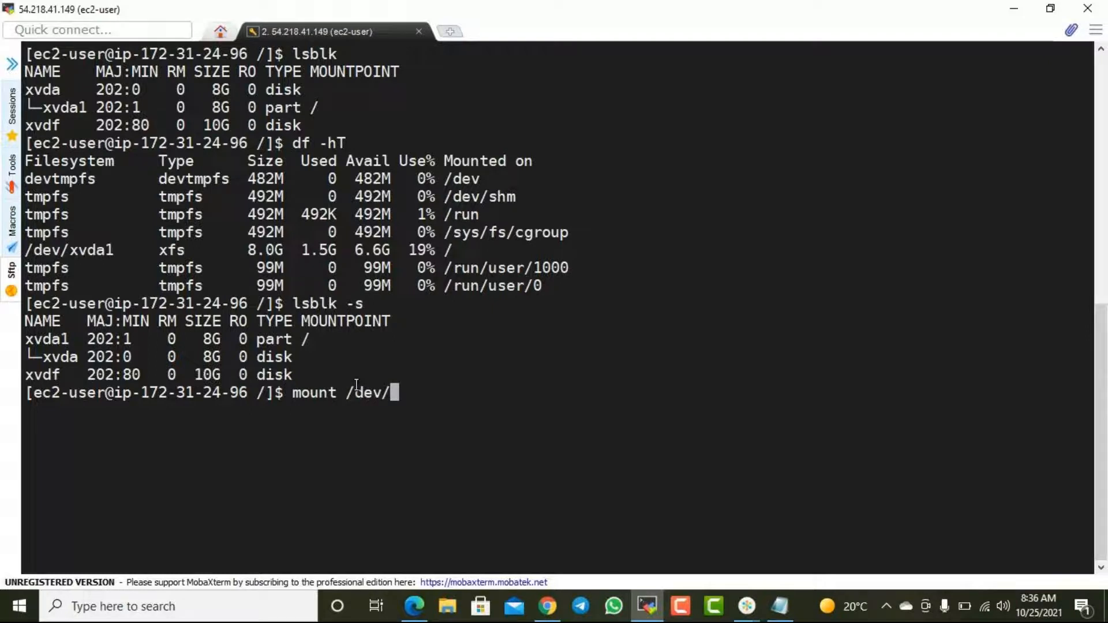
text(xvdf)
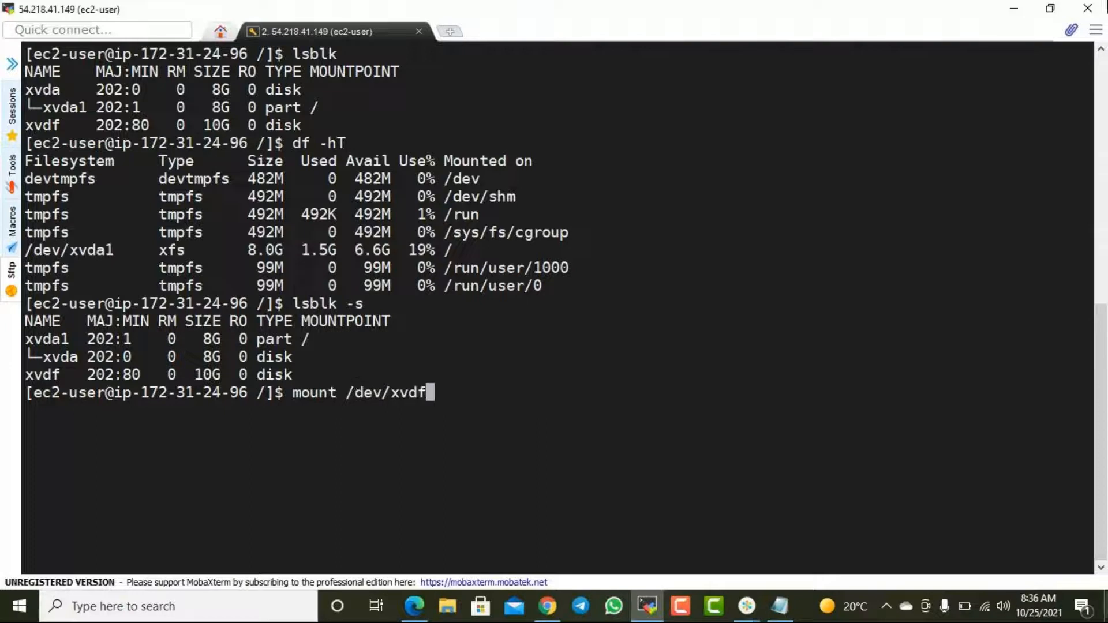
drag(43, 123, 287, 122)
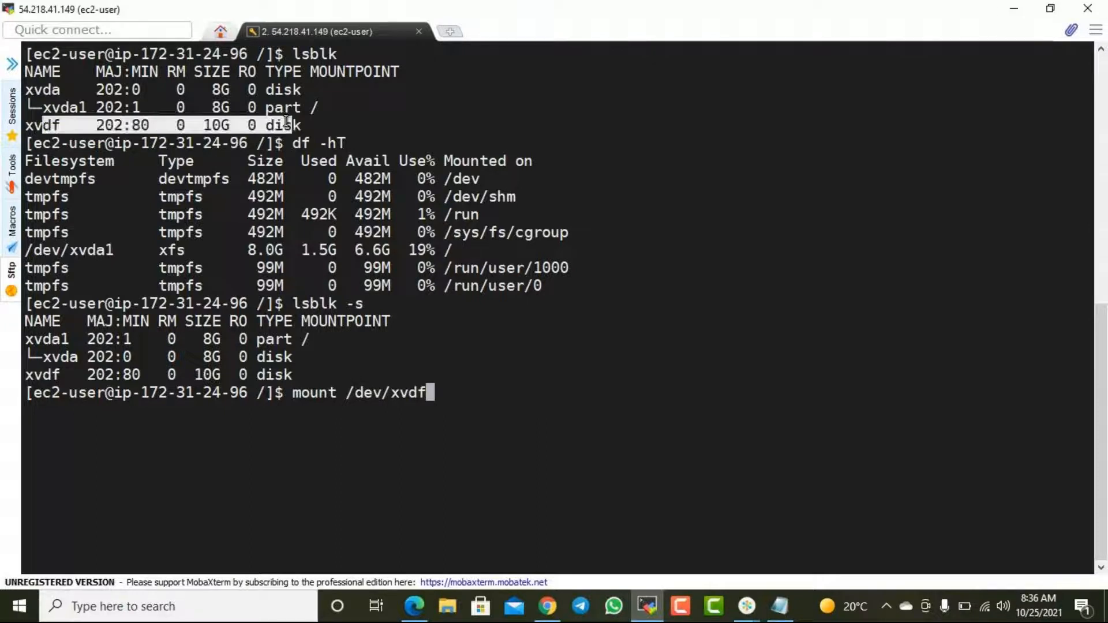
click(468, 398)
text(/)
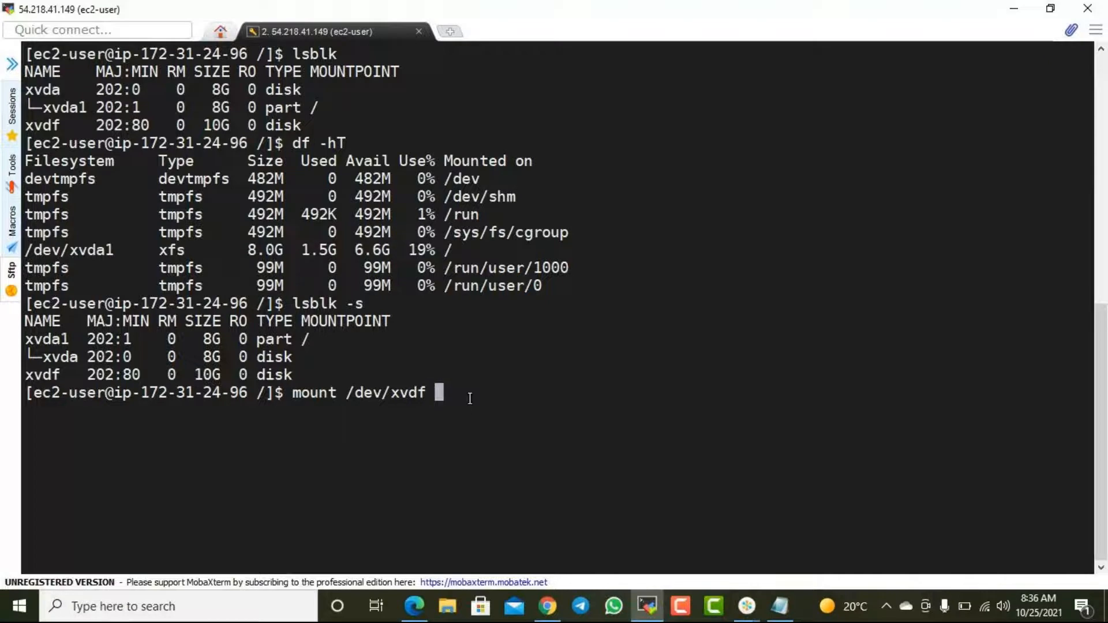
text(newdrive/)
key(BackSpace)
key(Return)
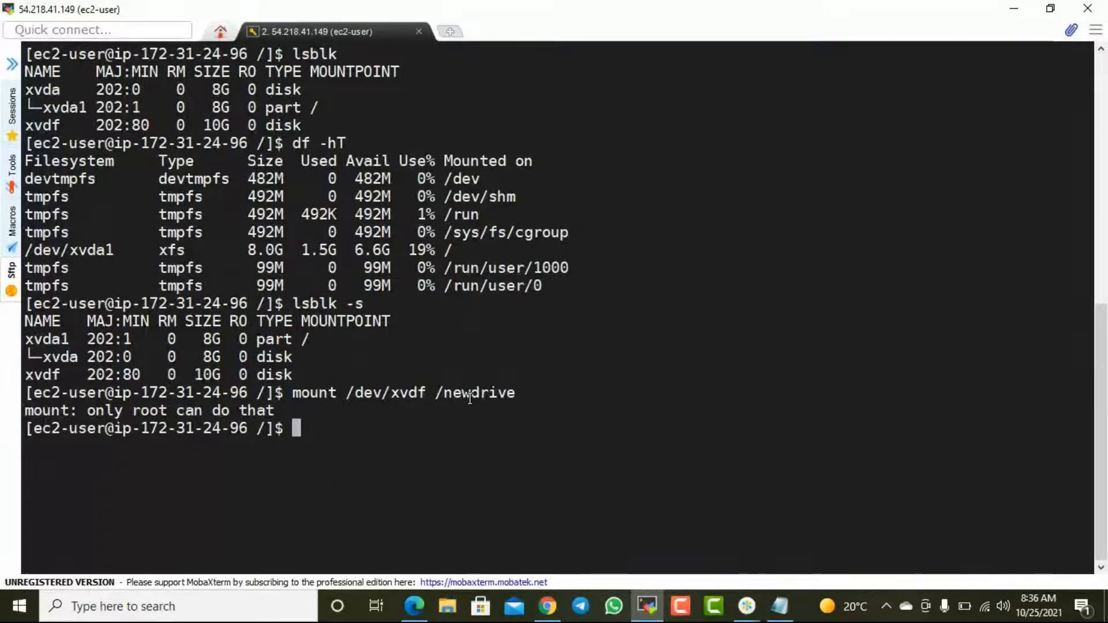
- Mount the volume with root privileges by running sudo mount /dev/xvdf /newdrive
key(Up)
key(Home)
text(sudo)
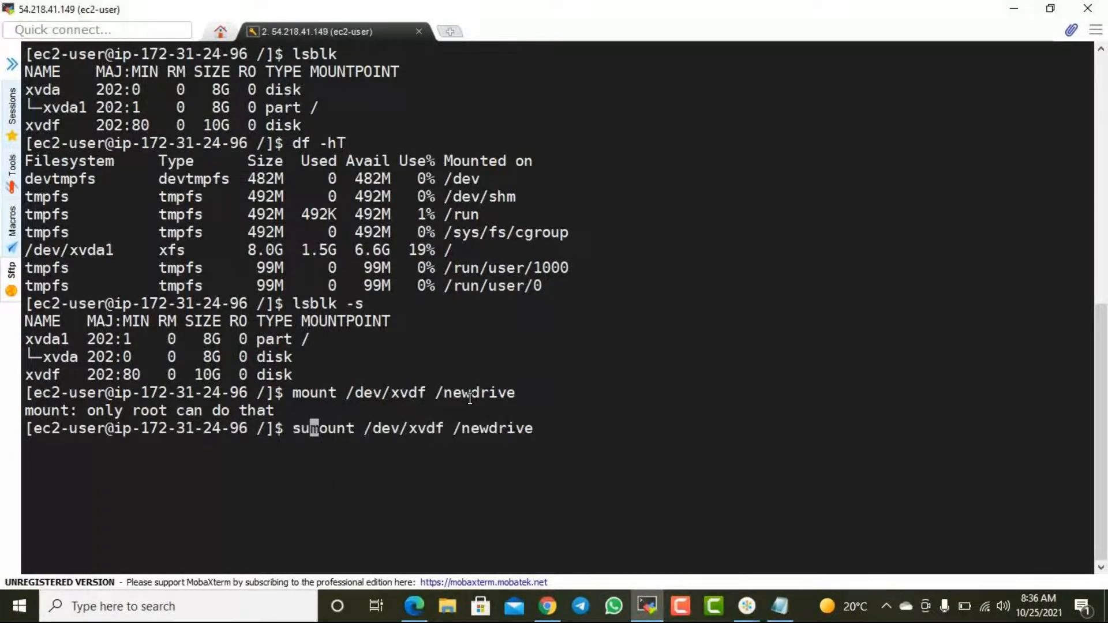
key(Return)
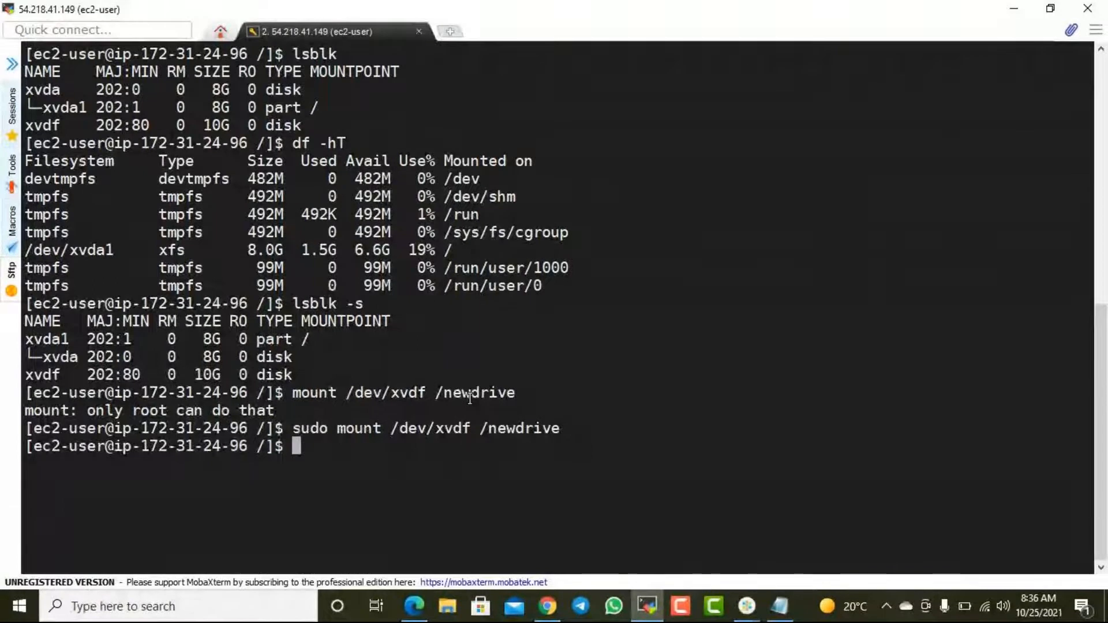
- Rerun lsblk after the mount and check the mount point listed for xvdf
drag(507, 430, 569, 425)
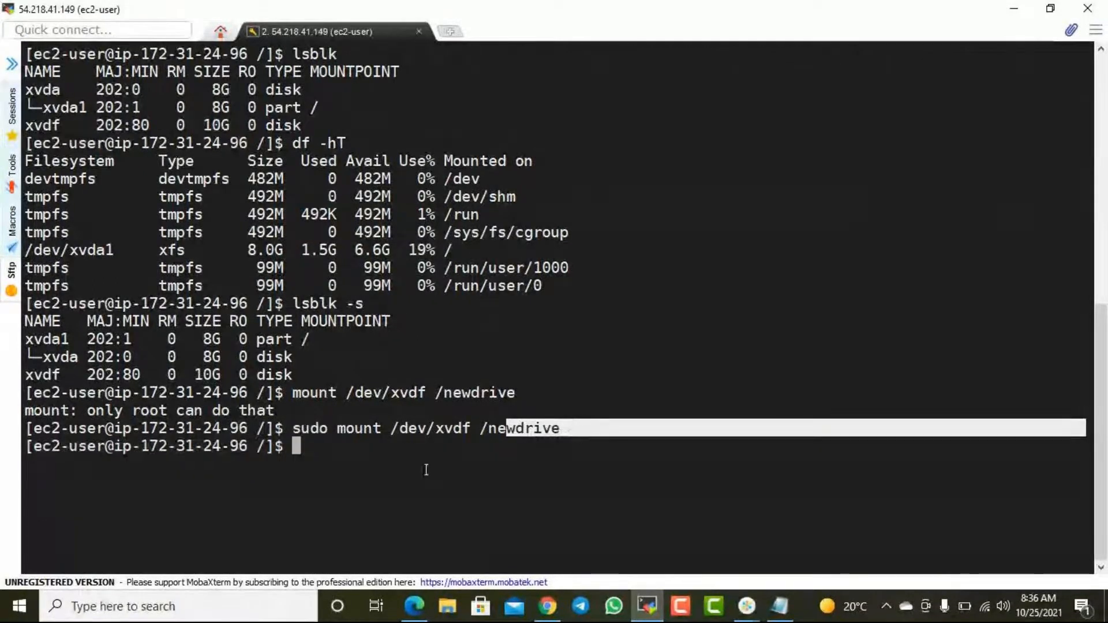
drag(65, 125, 168, 128)
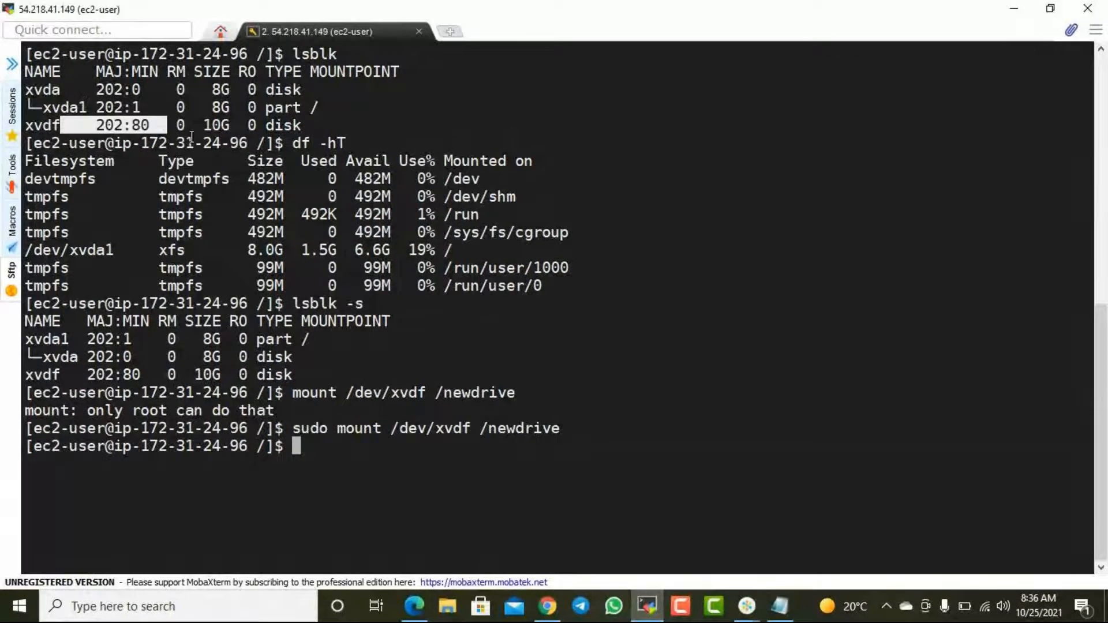
click(696, 416)
text(lsblk)
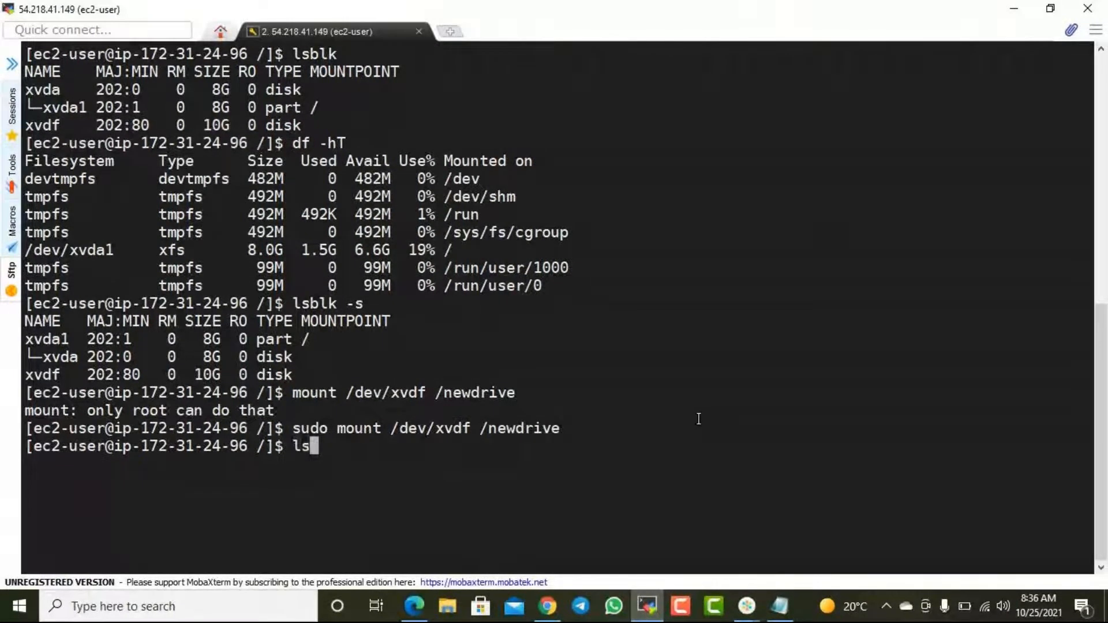
key(Return)
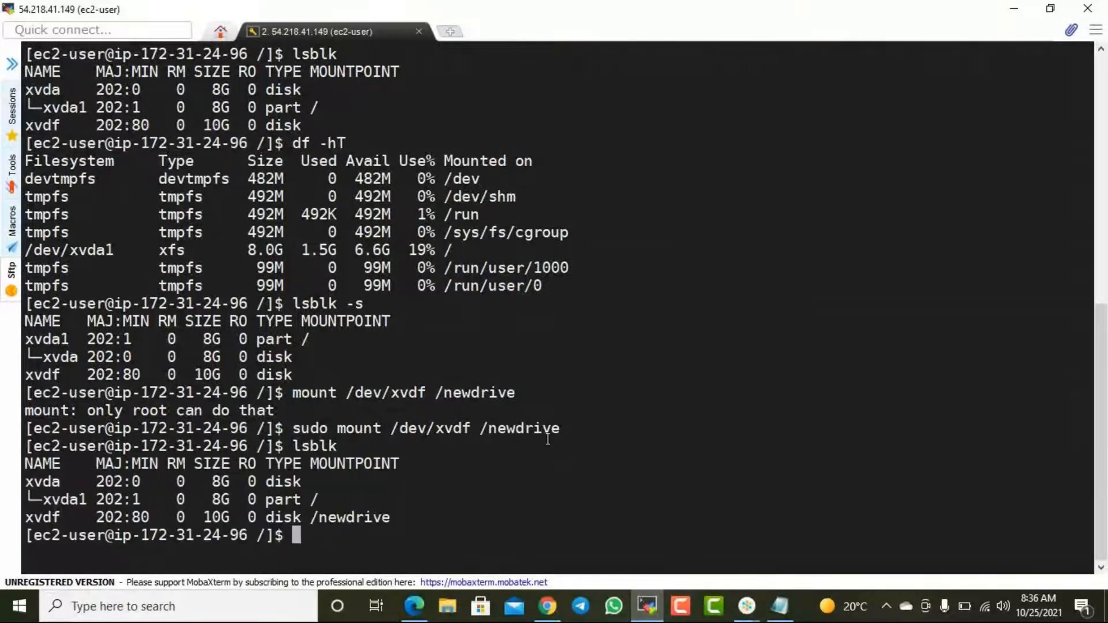
drag(79, 499, 394, 518)
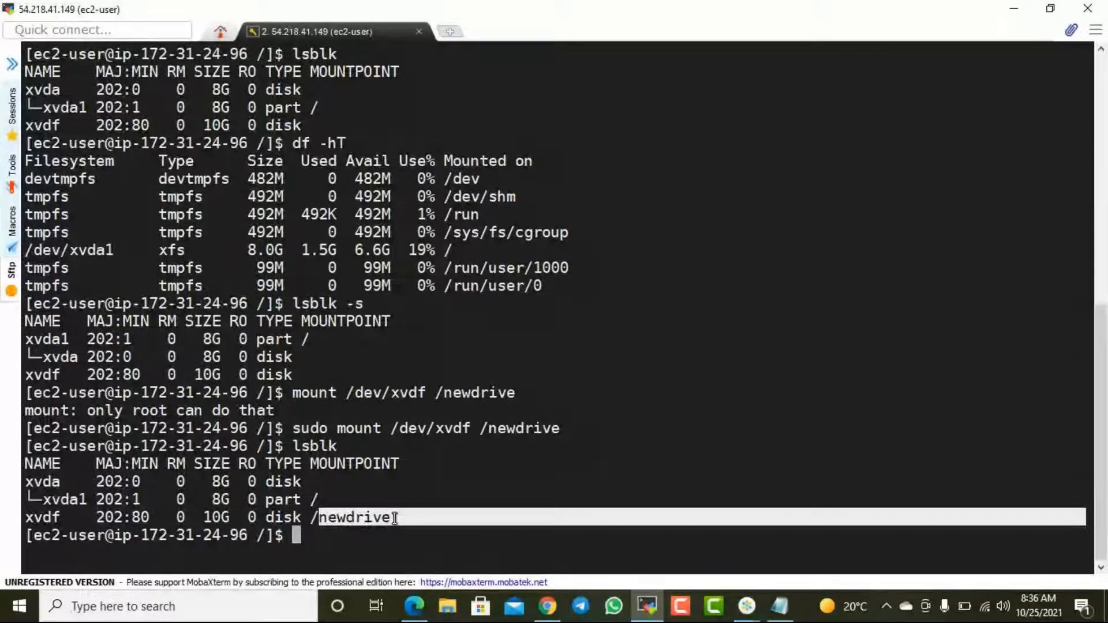
click(458, 519)
- Rerun df -hT and examine the type, size and mount point in the /dev/xvdf row
text(df )
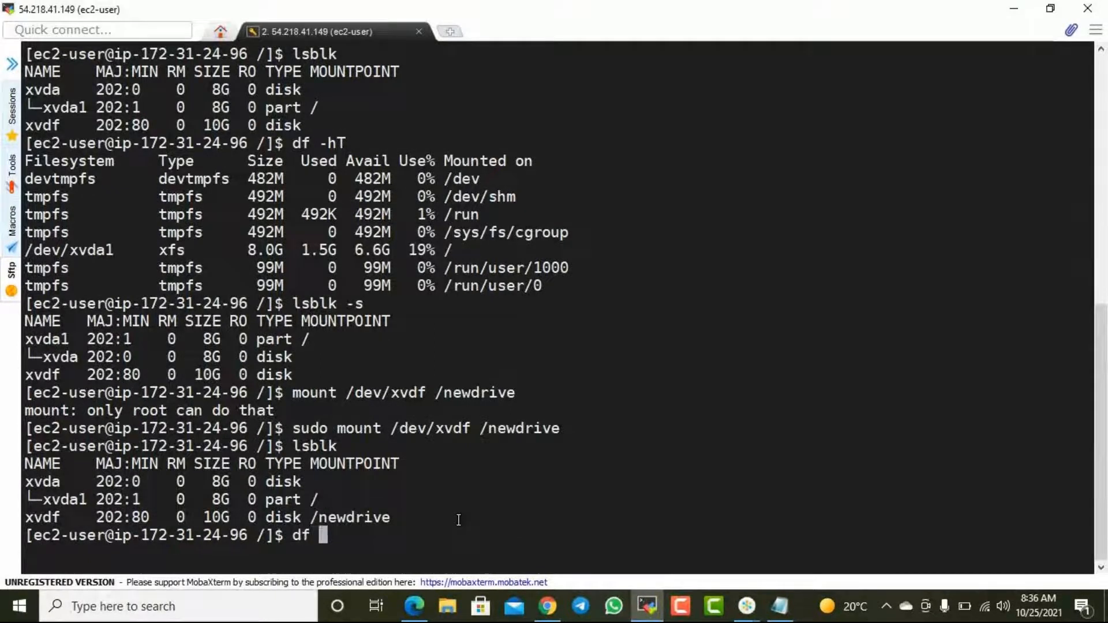
text(-FT)
key(Left)
key(BackSpace)
text(h)
key(Return)
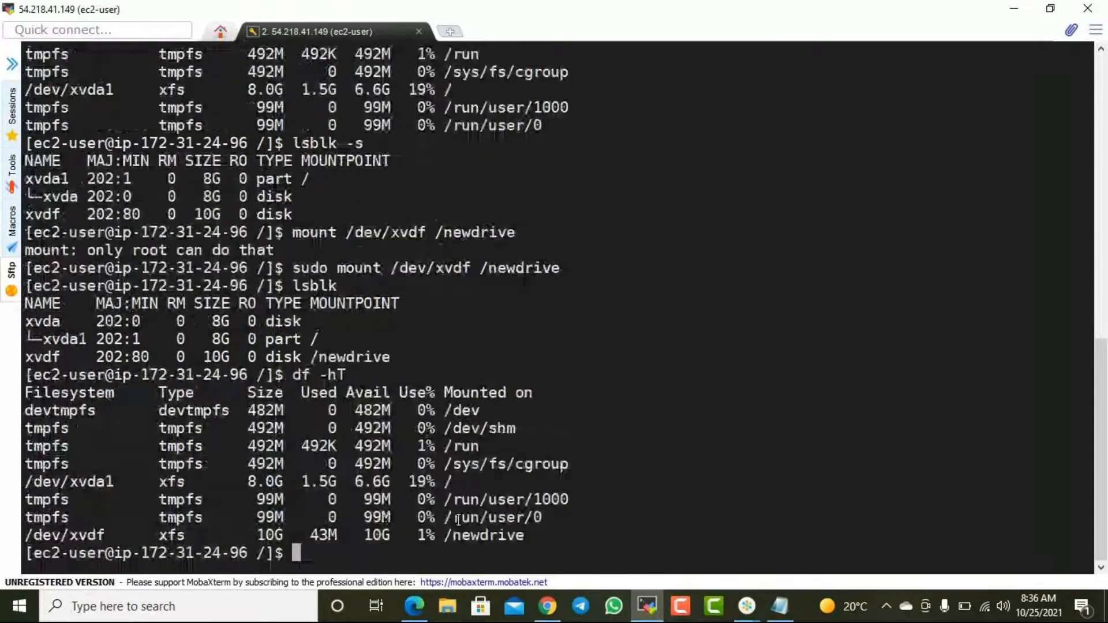
drag(52, 535, 327, 534)
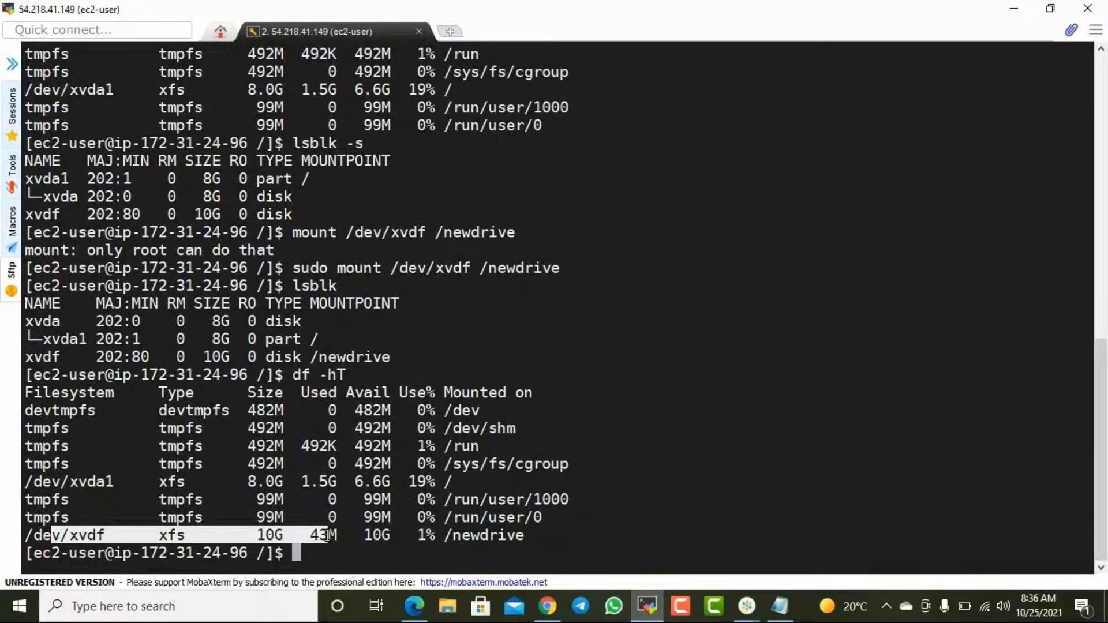
drag(327, 535, 374, 535)
click(522, 539)
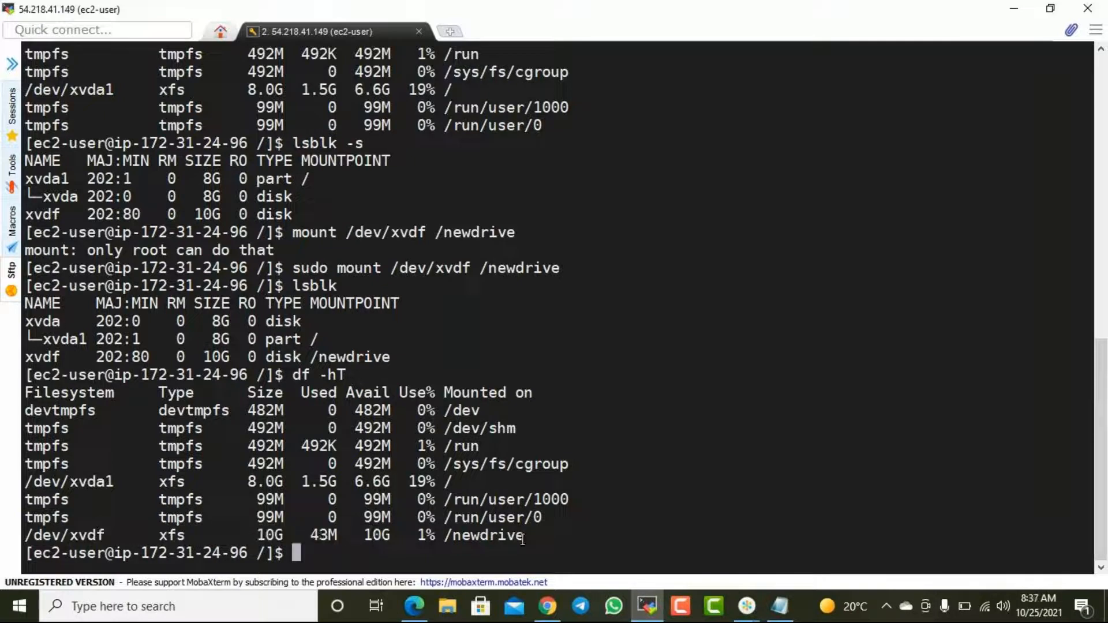
- Change into the mounted directory with cd /newdrive/
text(cd/new)
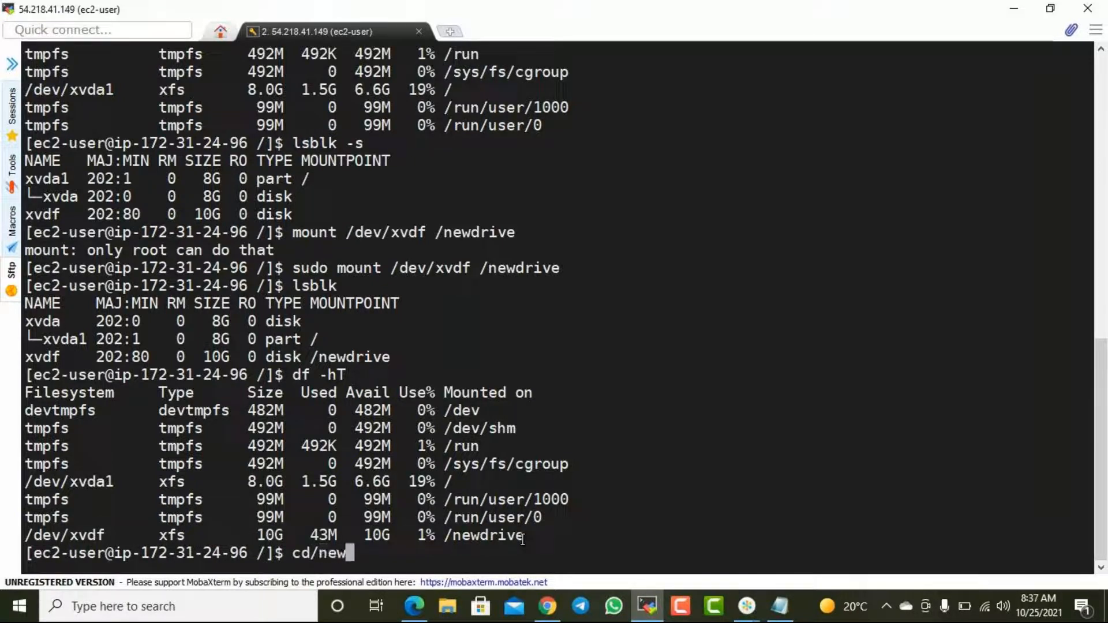
key(BackSpace)
key(BackSpace)
key(BackSpace)
key(BackSpace)
key(BackSpace)
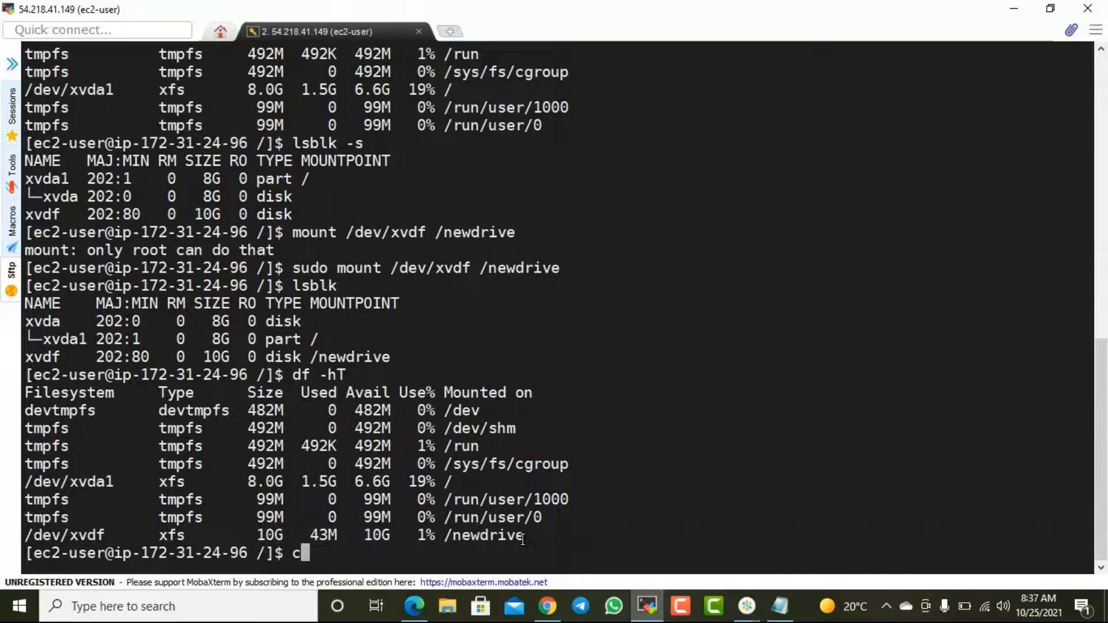
text(d /newdrive/)
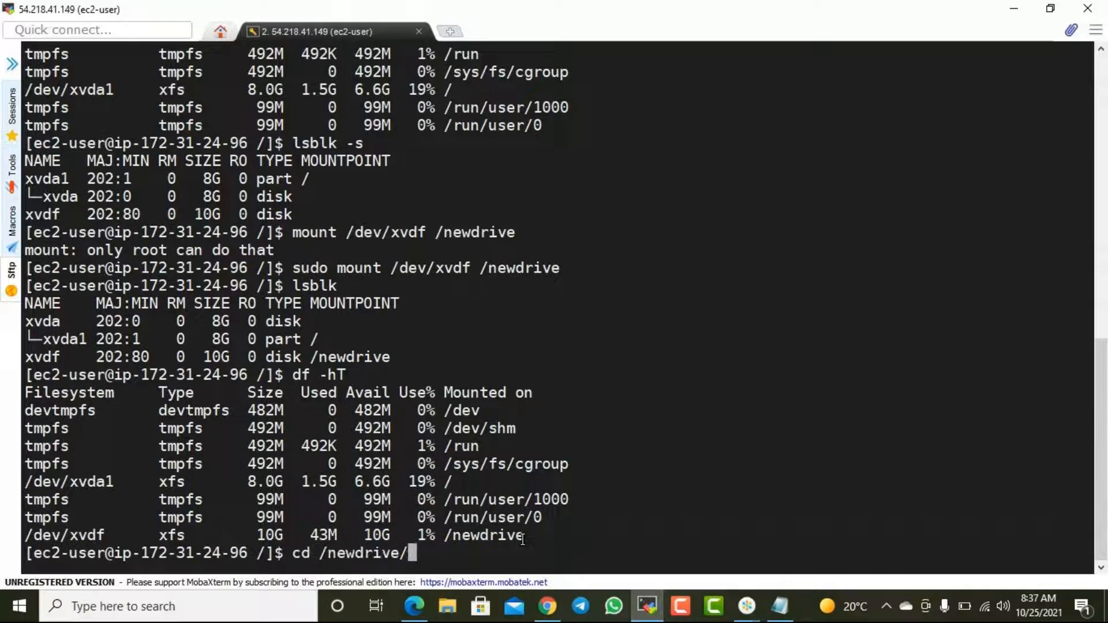
key(Return)
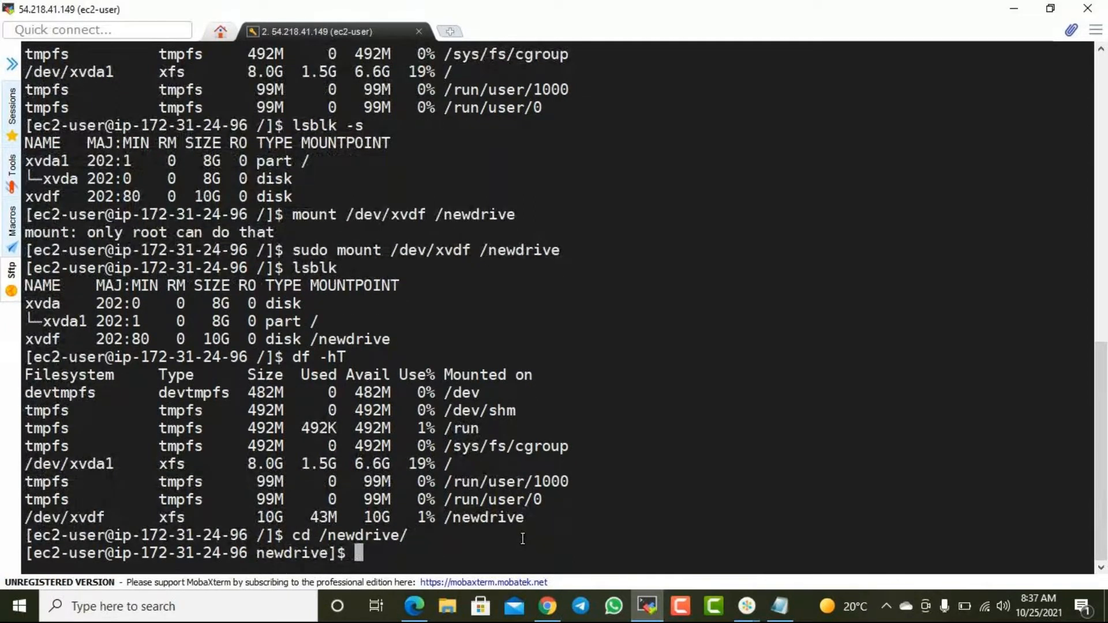
- Try to create empty files t1, t2 and t3 in the newdrive directory without root privileges
text(touch te)
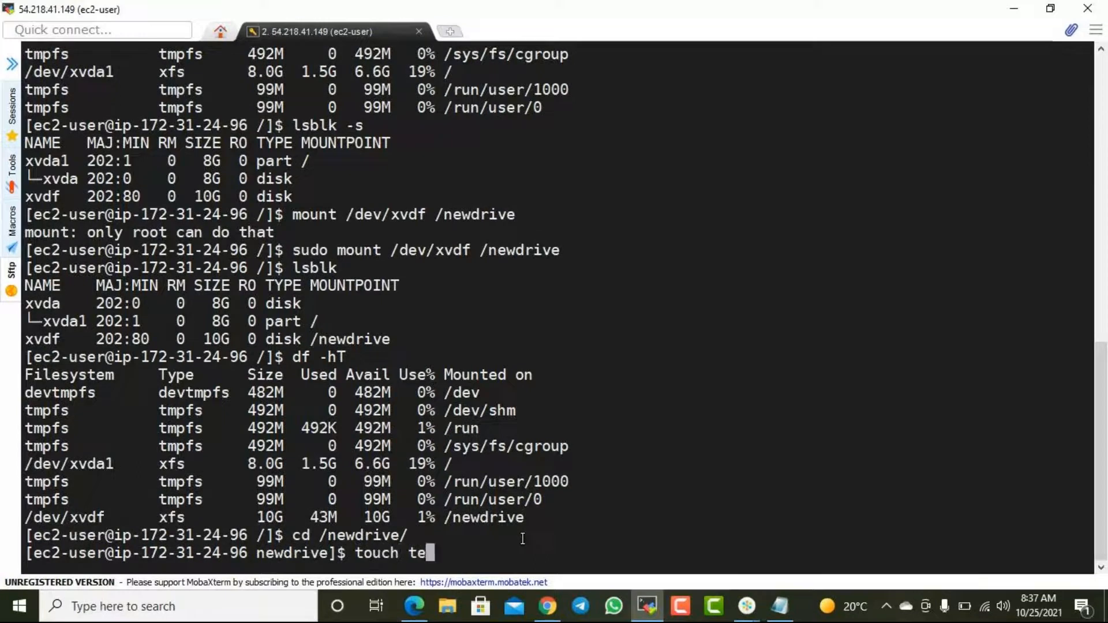
key(BackSpace)
text(1 t)
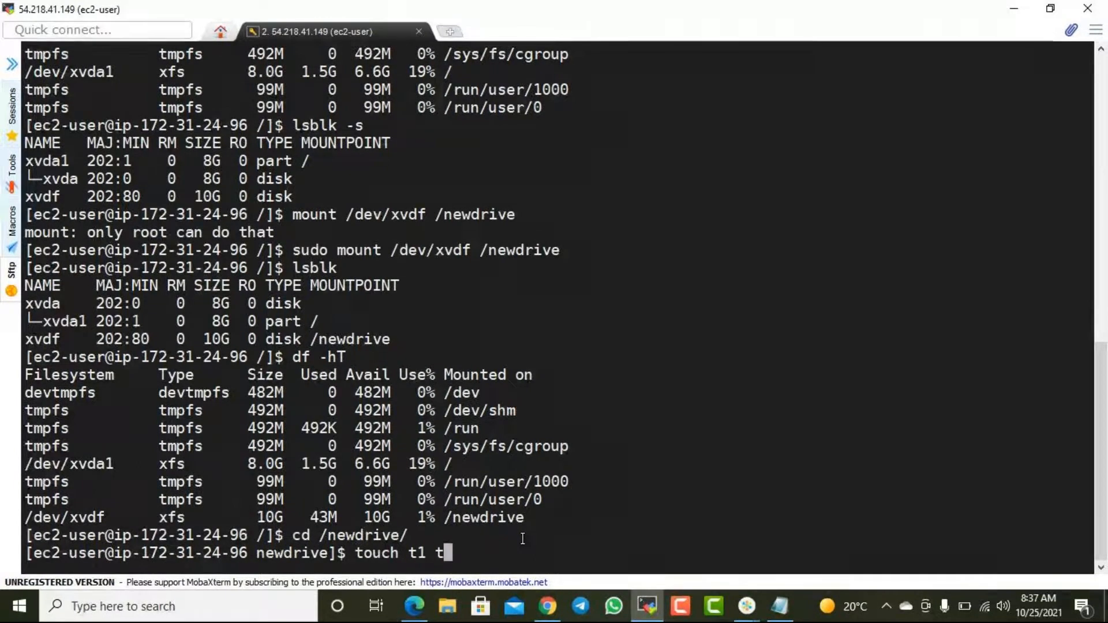
text(2 t3)
key(Return)
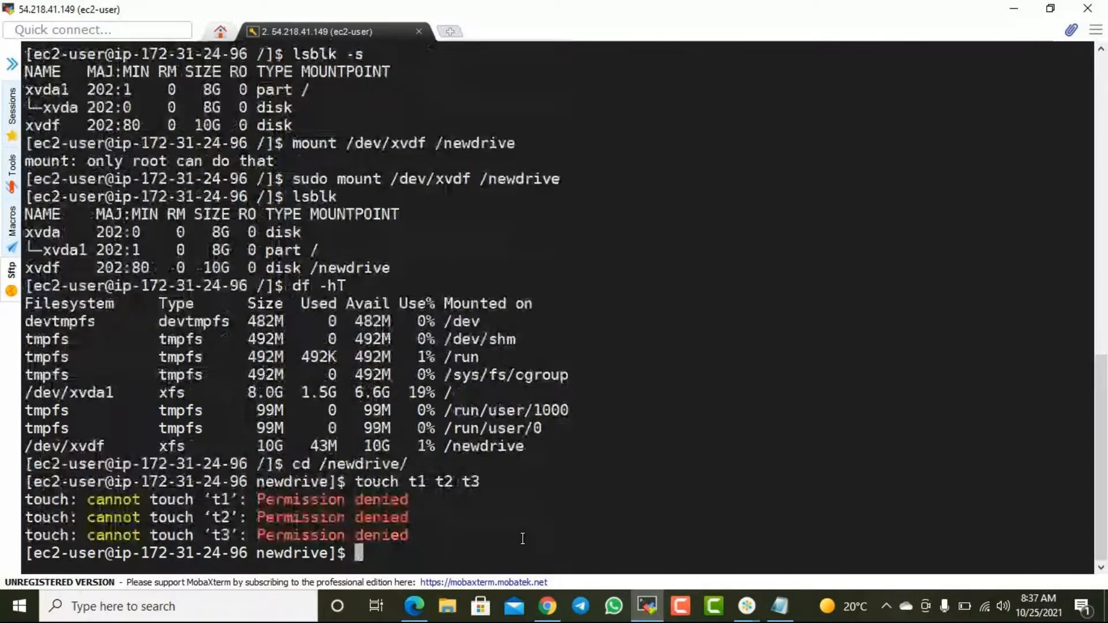
- Create the empty files with sudo touch t1 t2 t3 and review the xvdf mount entry in the earlier lsblk output
key(Up)
key(Home)
text(sdu)
key(BackSpace)
key(BackSpace)
text(udo)
key(Return)
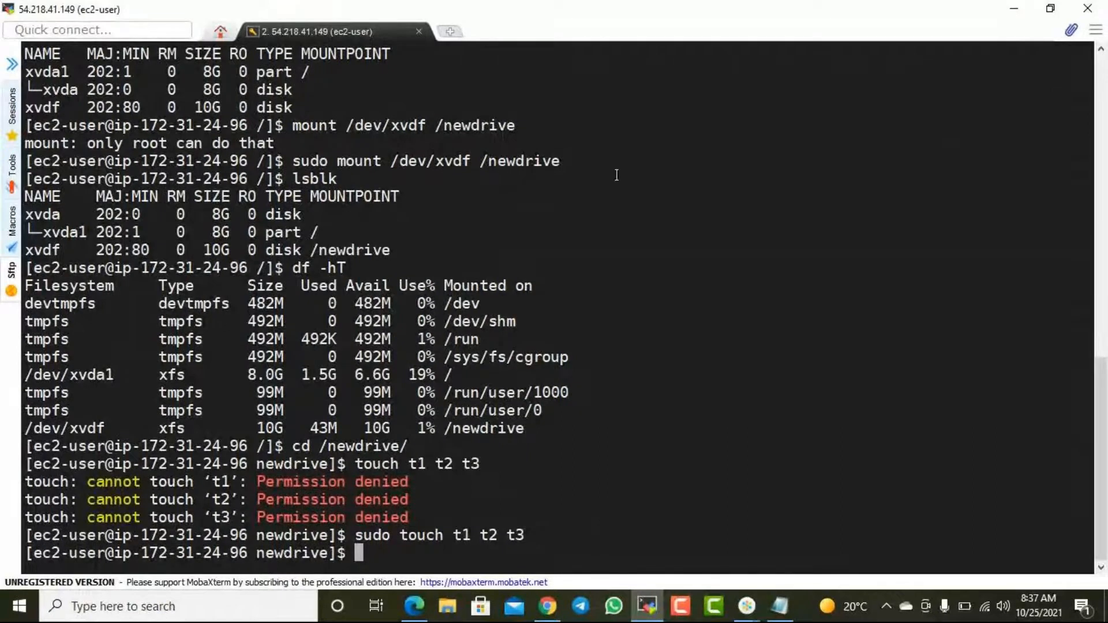
drag(53, 250, 371, 251)
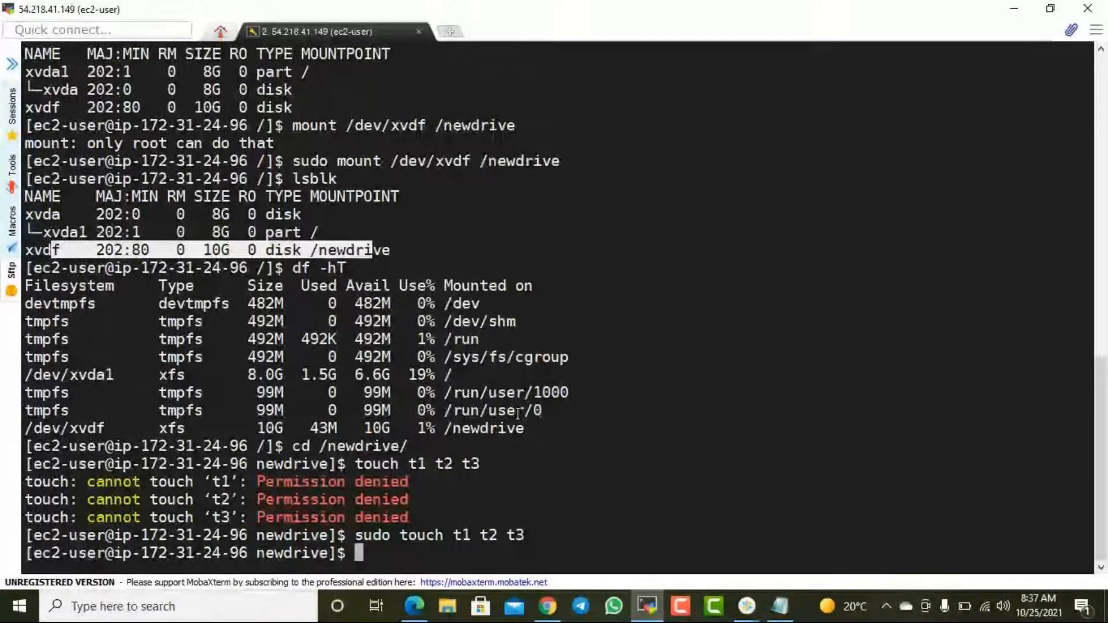
click(501, 489)
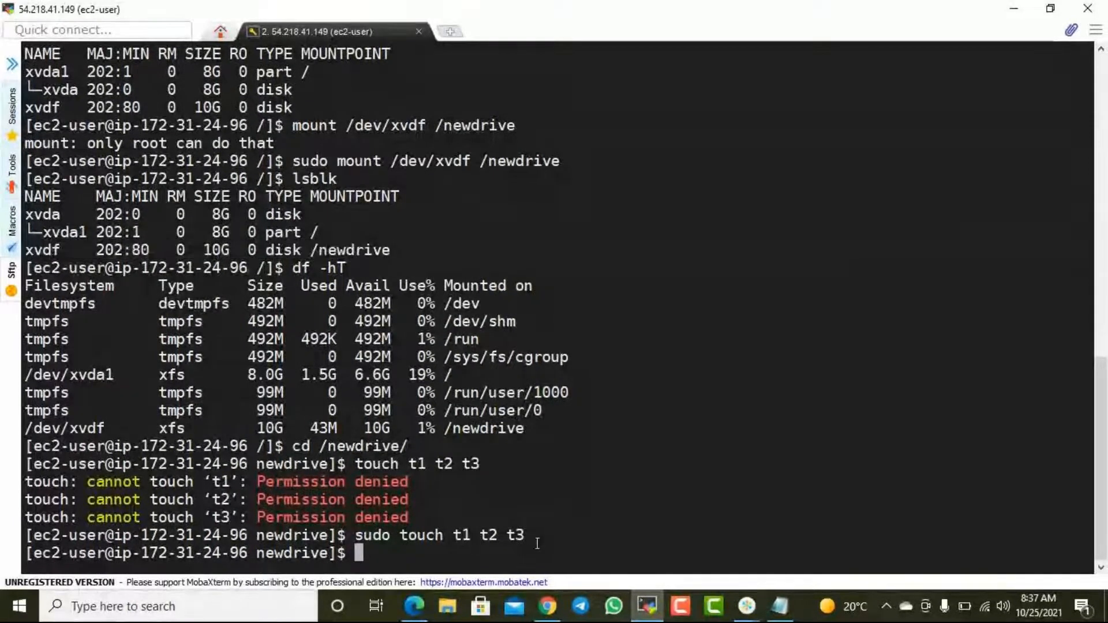
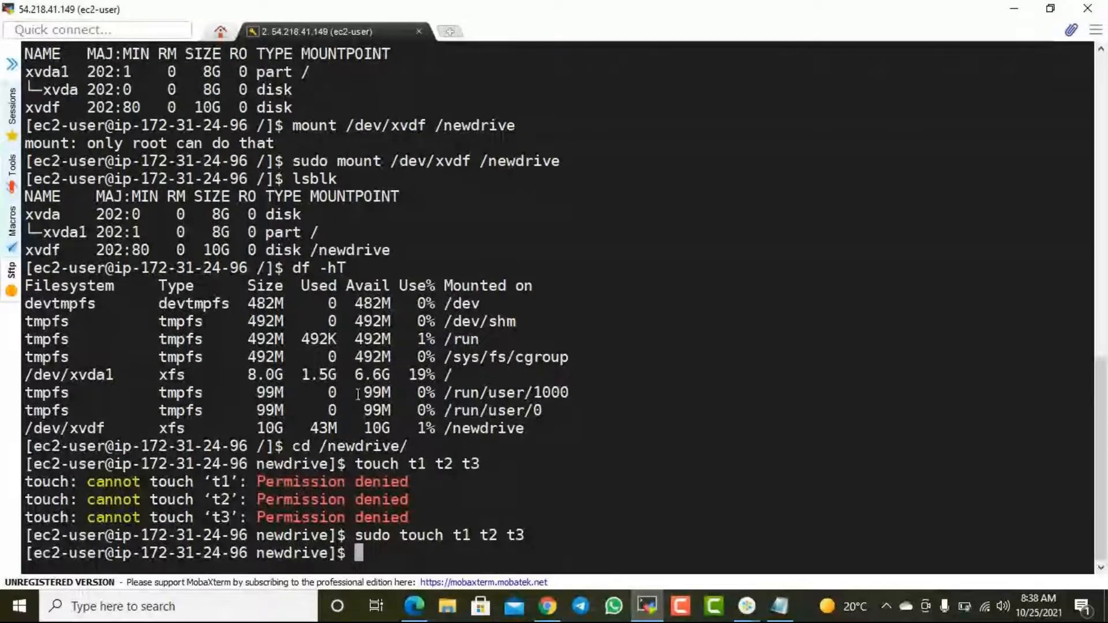
- Rerun lsblk, dismissing the OneDrive notification, and compare the xvdf mount point with the earlier lsblk and df -hT output
text(lsblk)
key(Return)
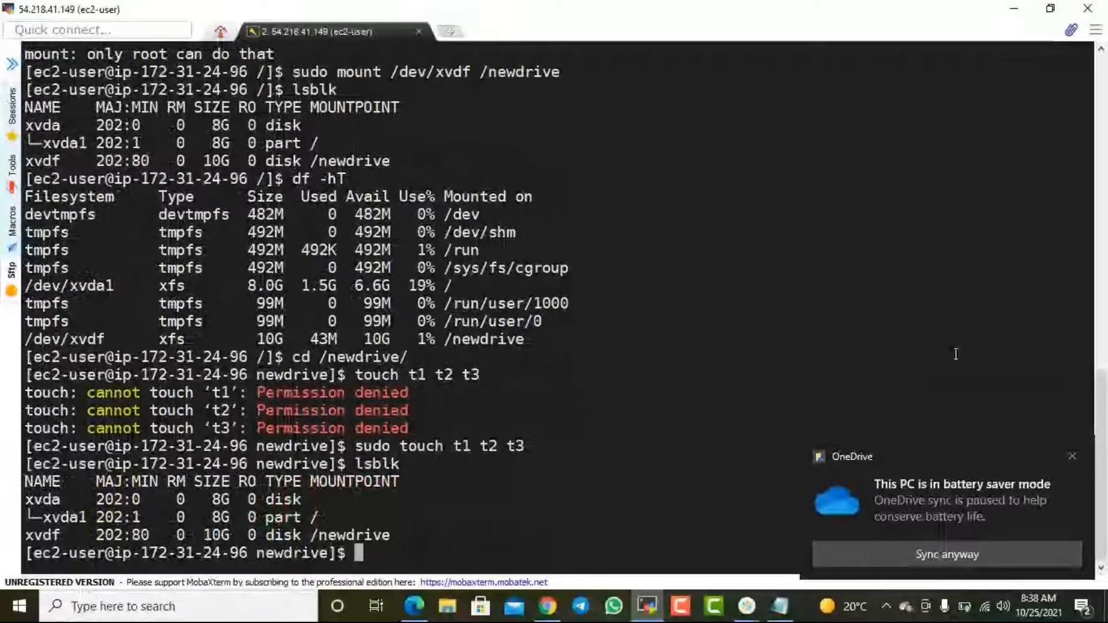
click(1071, 460)
click(1075, 462)
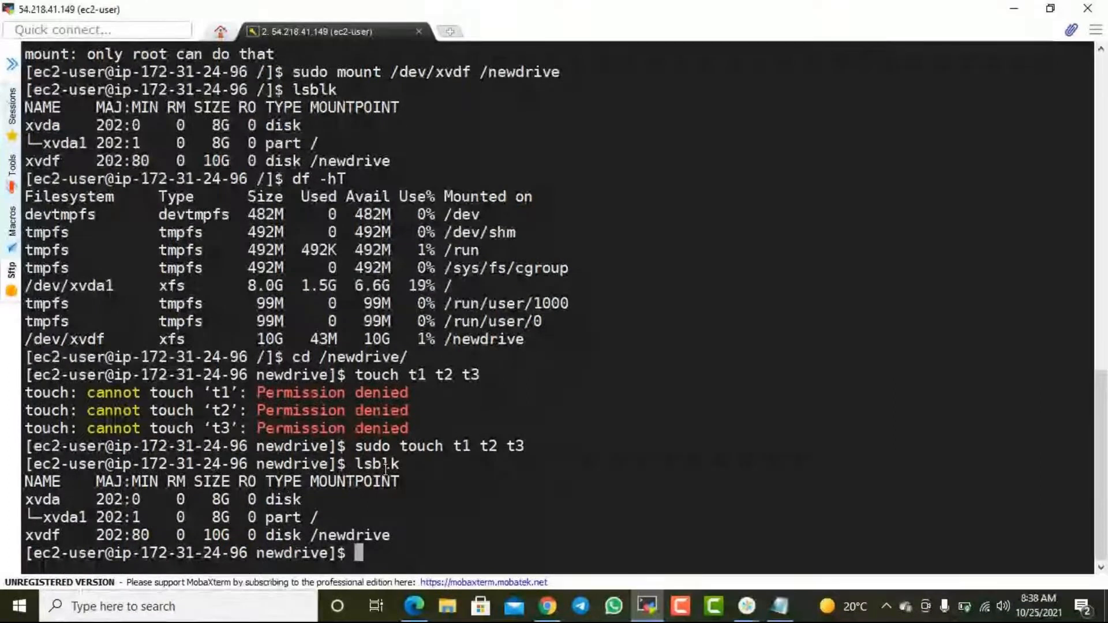
drag(367, 463, 400, 464)
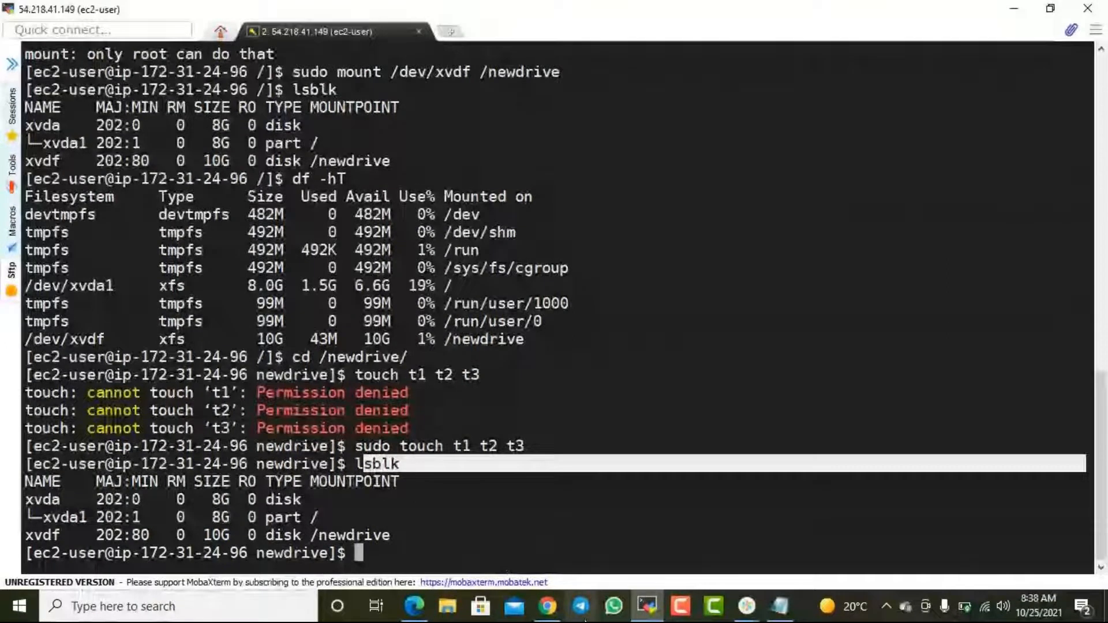
drag(42, 535, 396, 535)
click(397, 533)
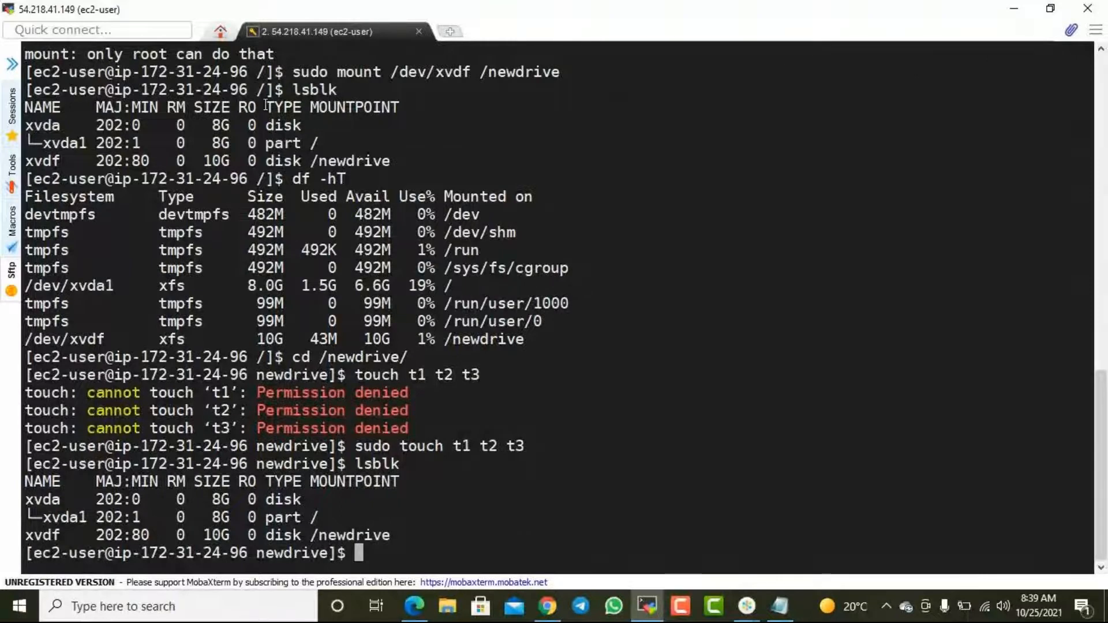
drag(277, 163, 363, 153)
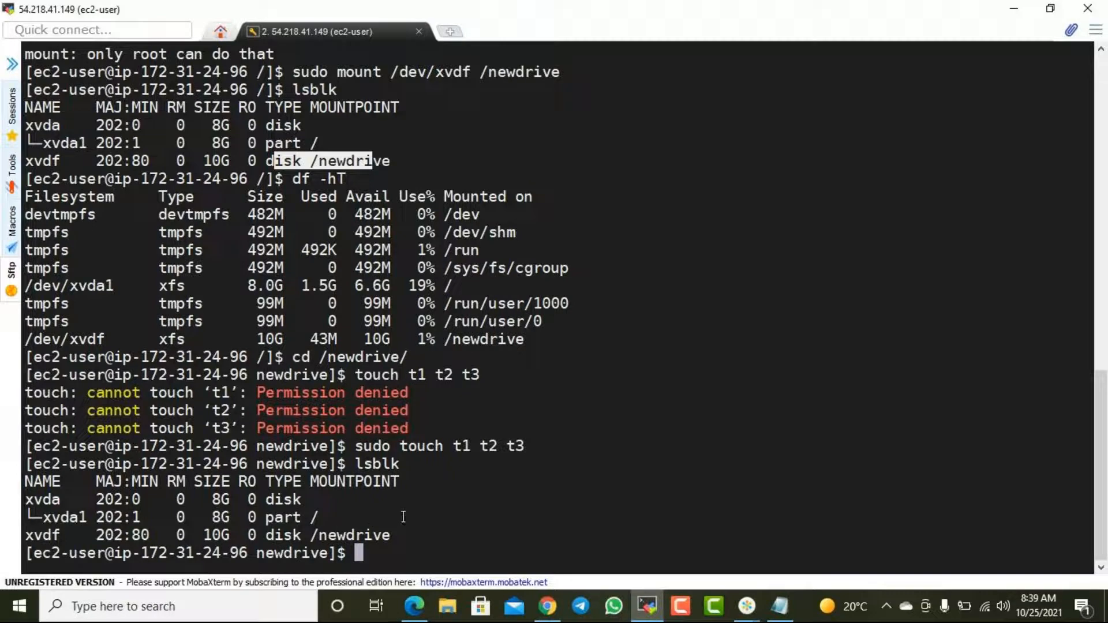
drag(523, 346, 471, 338)
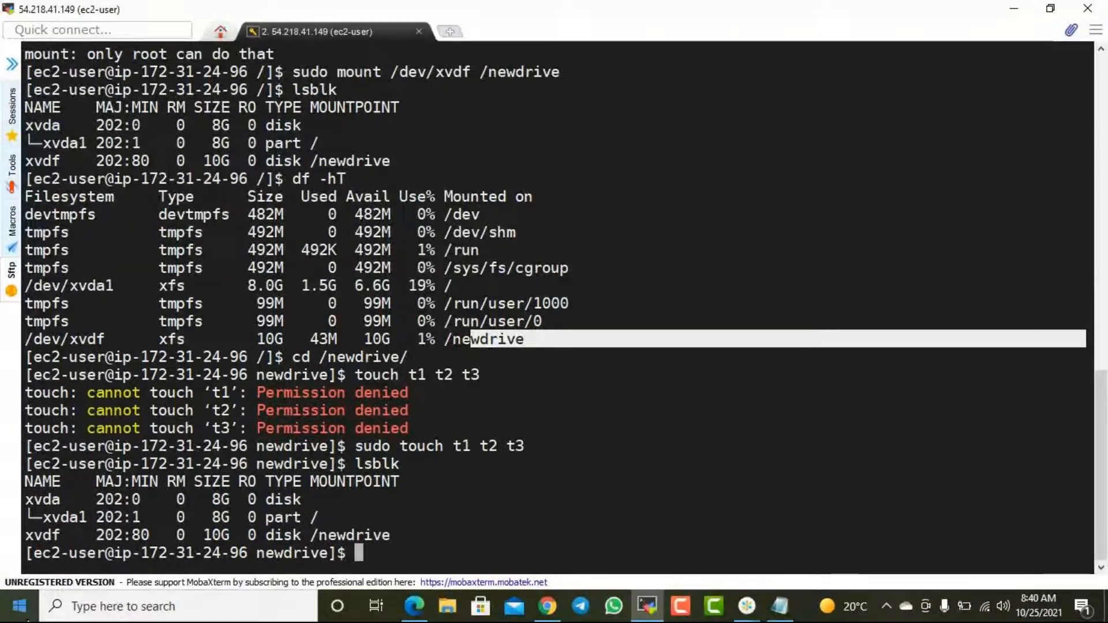
- Examine the size, type and mount point in the xvdf row of the latest lsblk output
drag(391, 534, 34, 536)
drag(168, 535, 228, 533)
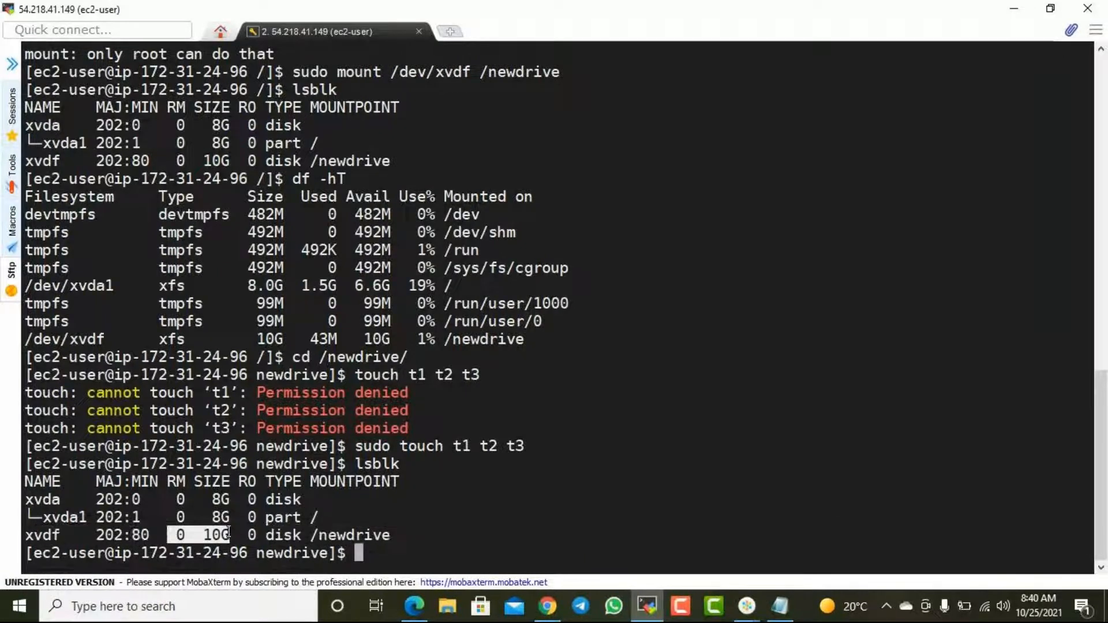
double_click(222, 536)
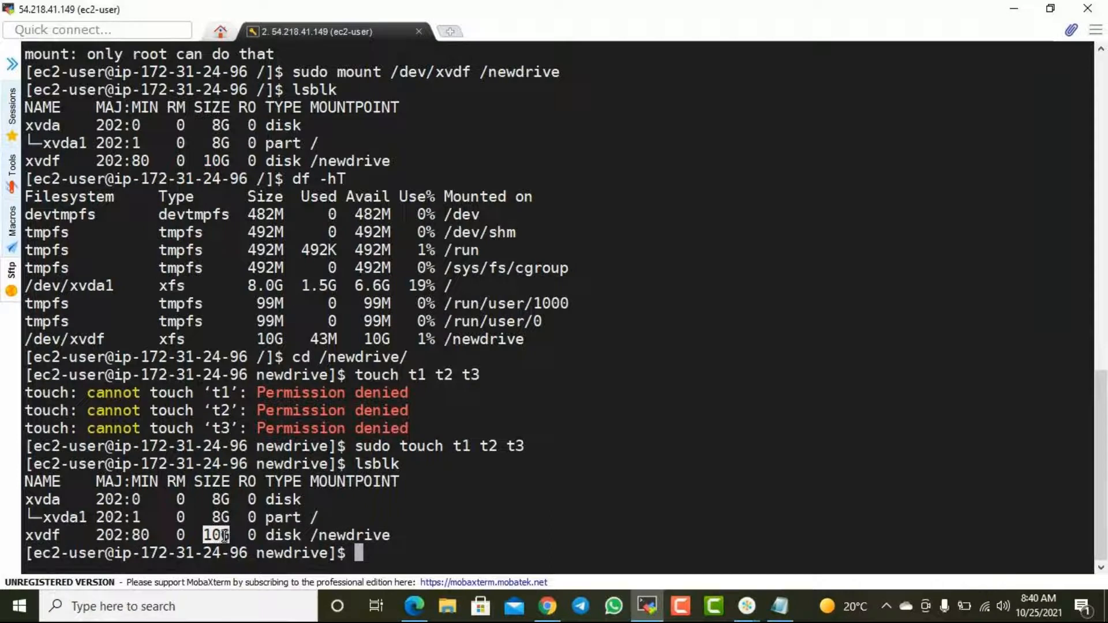
click(277, 534)
drag(277, 531, 391, 532)
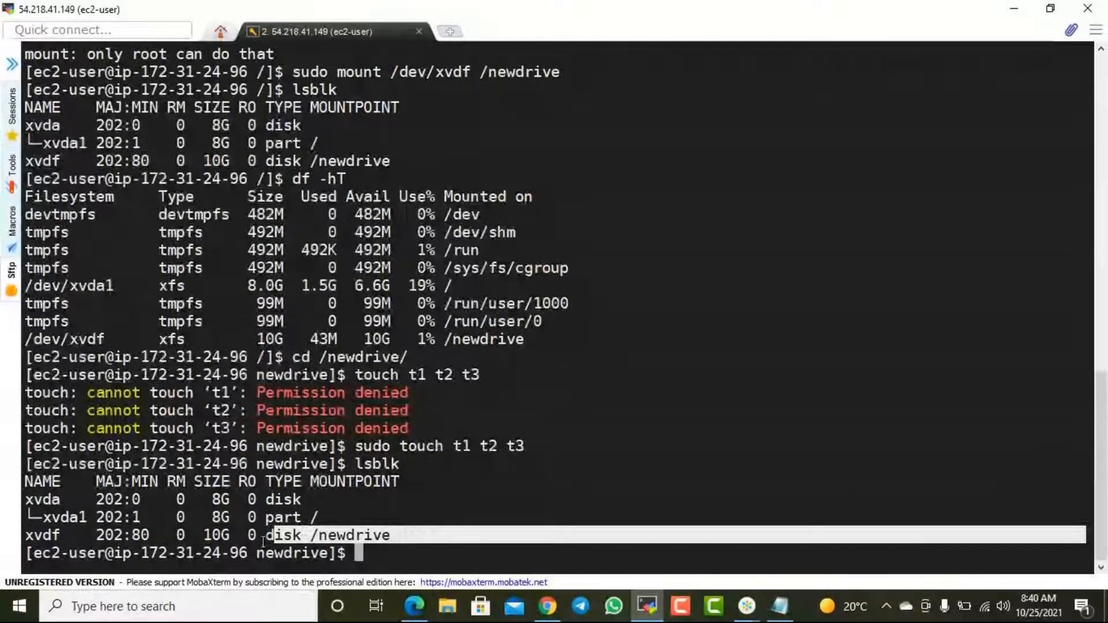
double_click(220, 534)
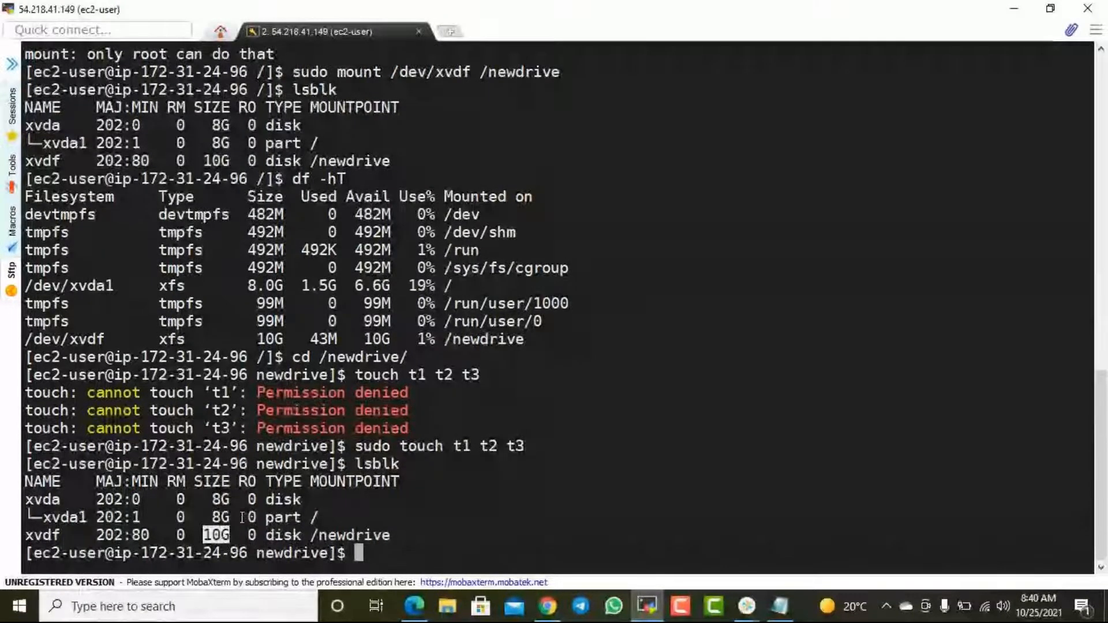
drag(32, 535, 309, 535)
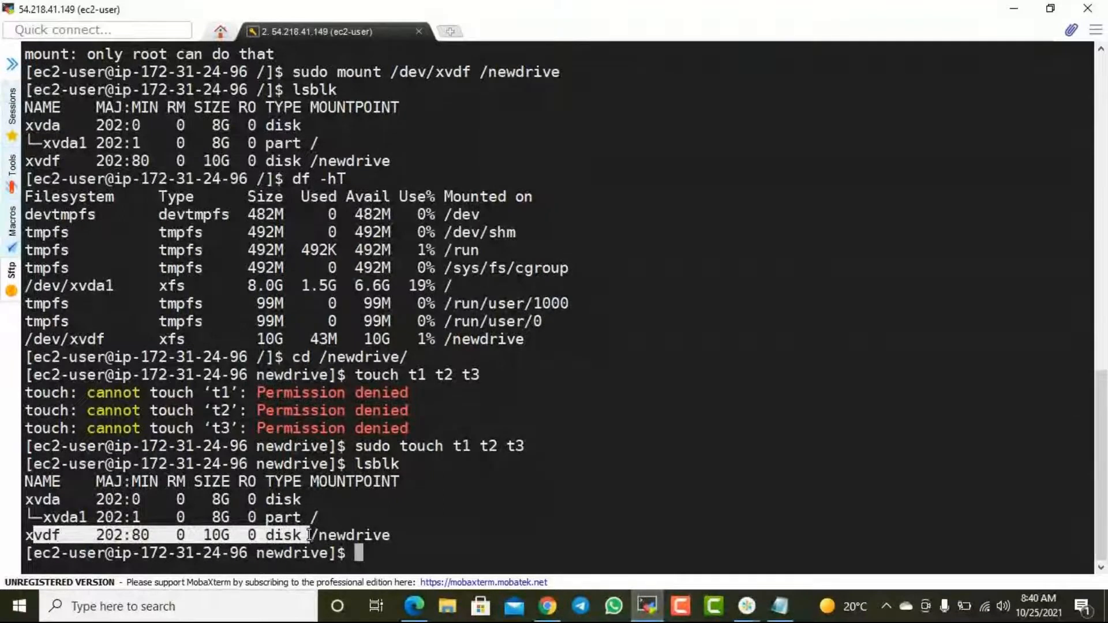
drag(212, 535, 225, 535)
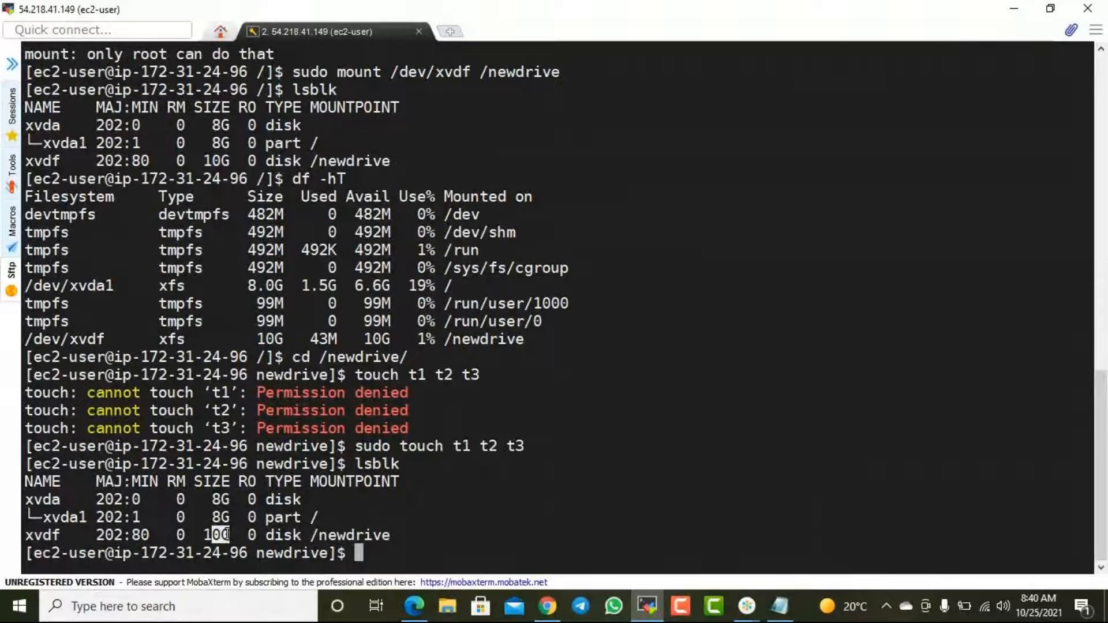
drag(226, 535, 234, 534)
click(274, 522)
drag(274, 524, 385, 535)
click(269, 529)
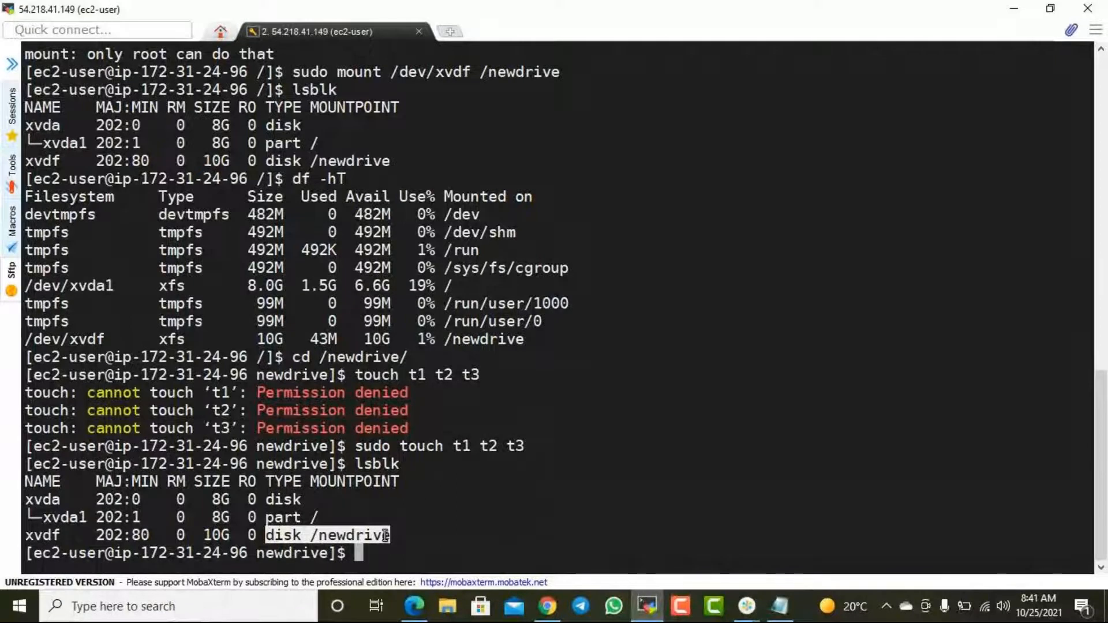
click(430, 522)
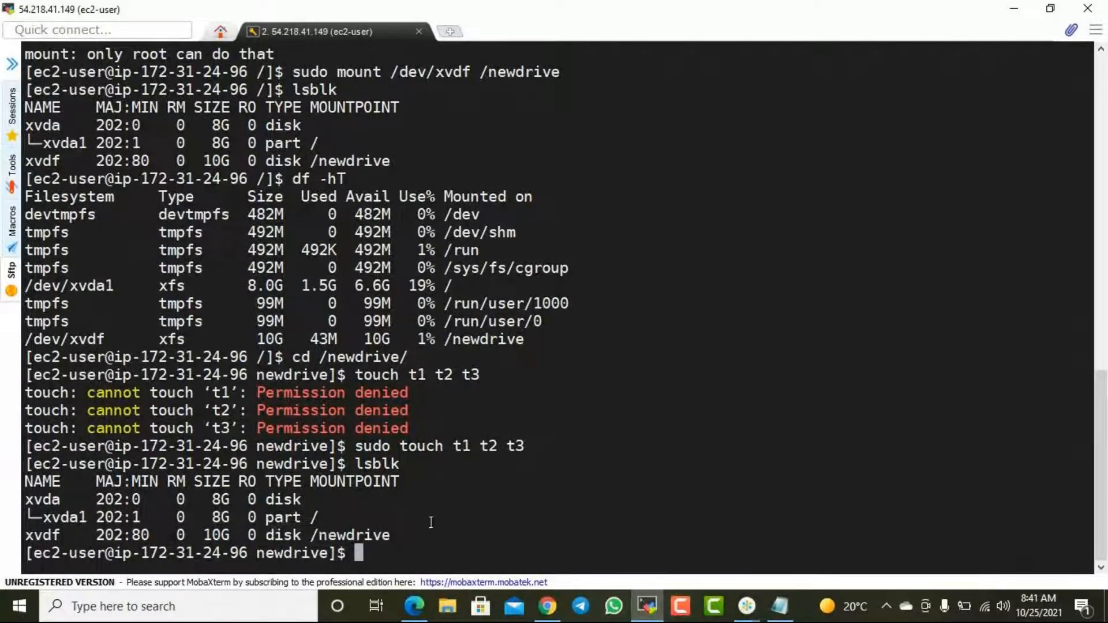
drag(230, 535, 383, 536)
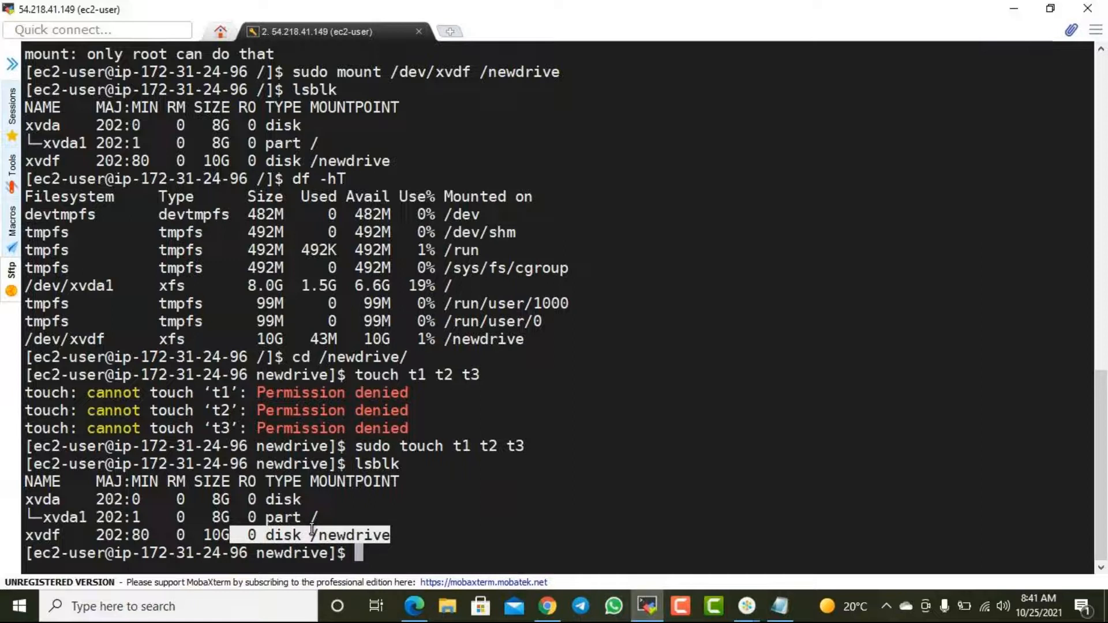
click(819, 443)
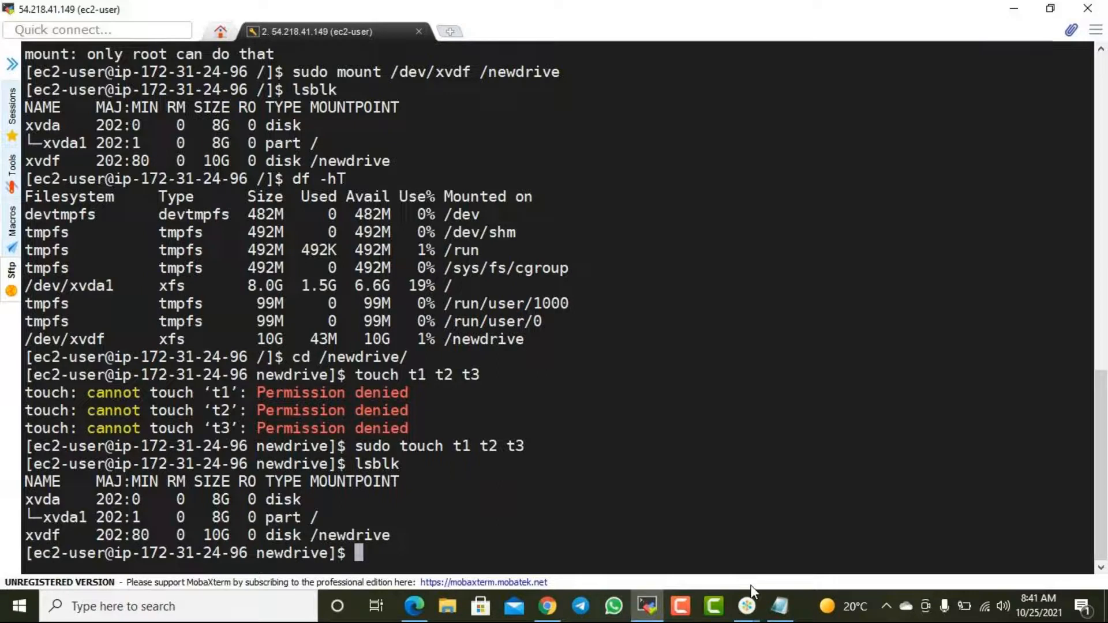
click(1013, 9)
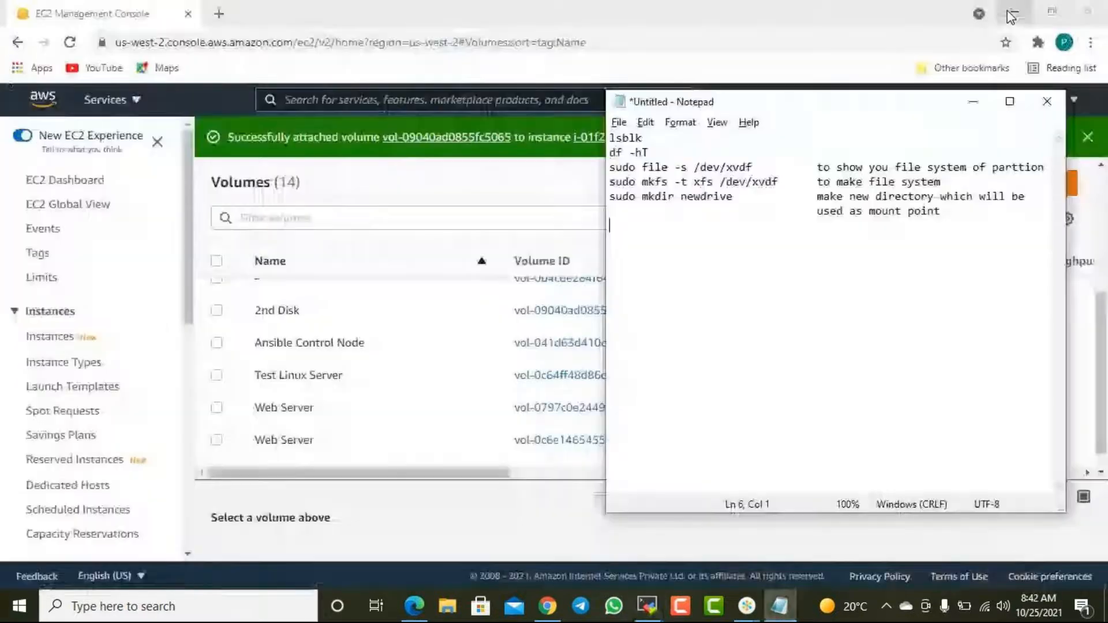
click(779, 606)
click(780, 605)
click(779, 606)
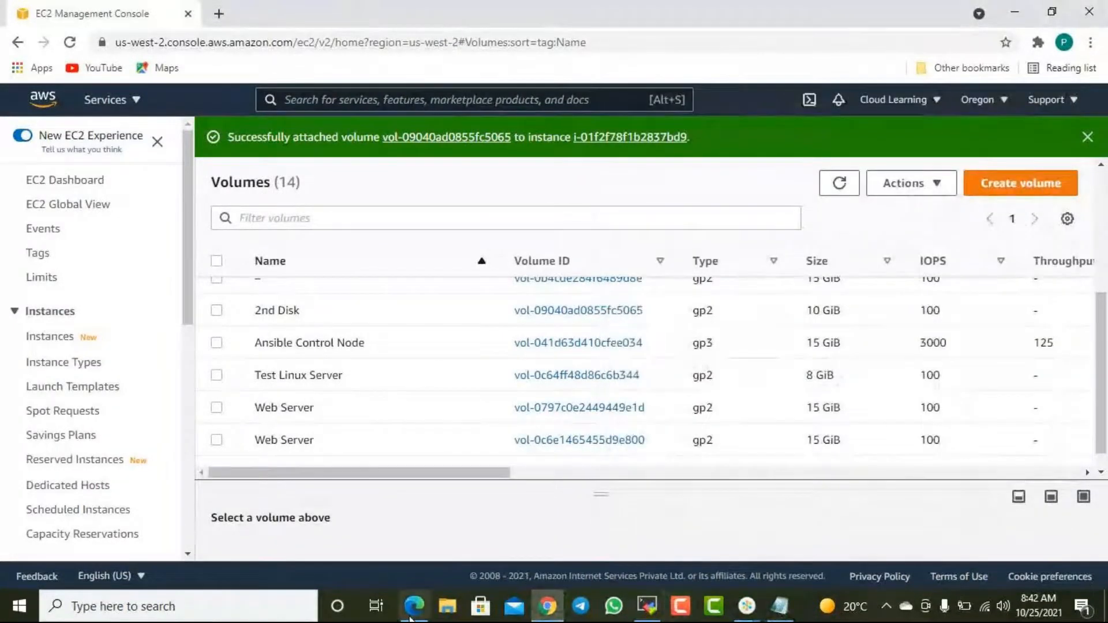
- Return to the MobaXterm terminal, list the files in newdrive with ls, and check the listed names
click(648, 607)
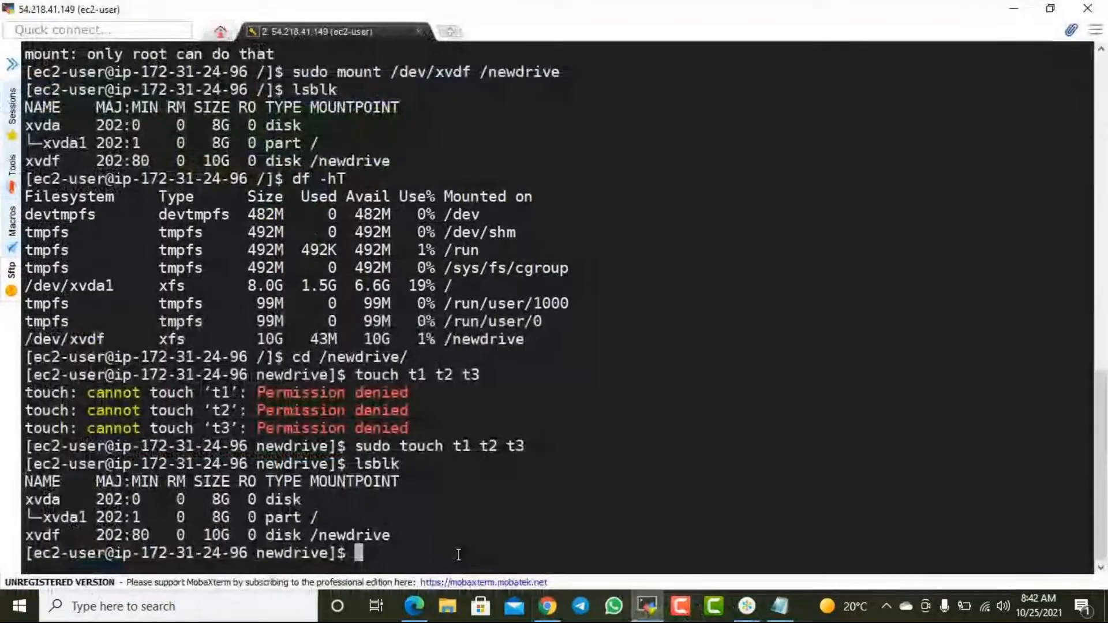
text(ls)
key(Return)
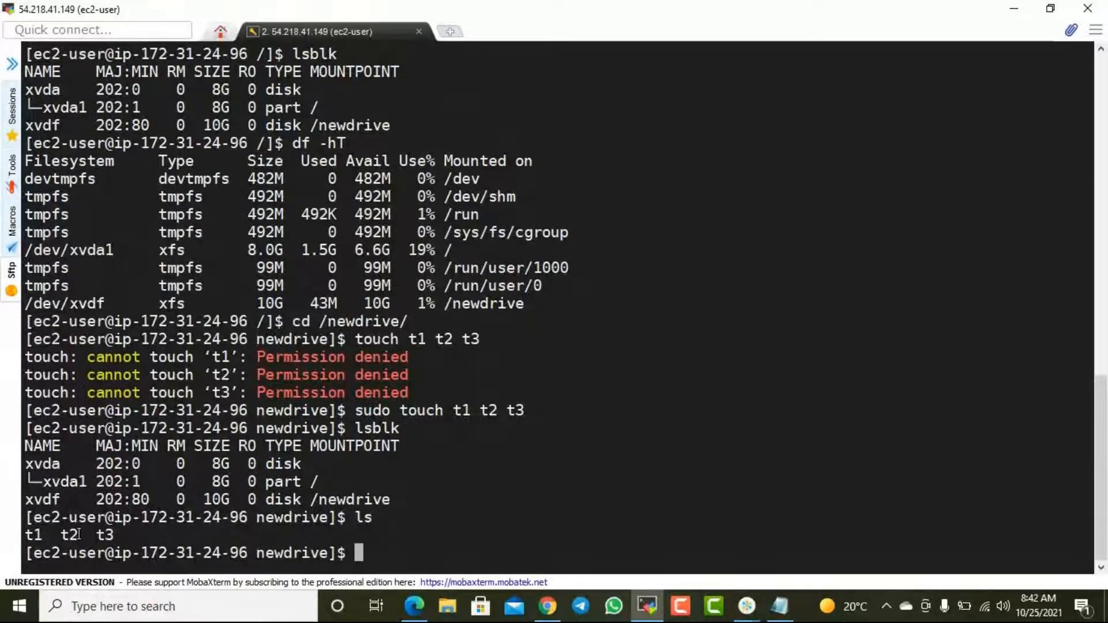
drag(115, 534, 33, 538)
click(45, 543)
- Switch to the EC2 console in Chrome and open the details page of the 2nd Disk volume
click(1018, 13)
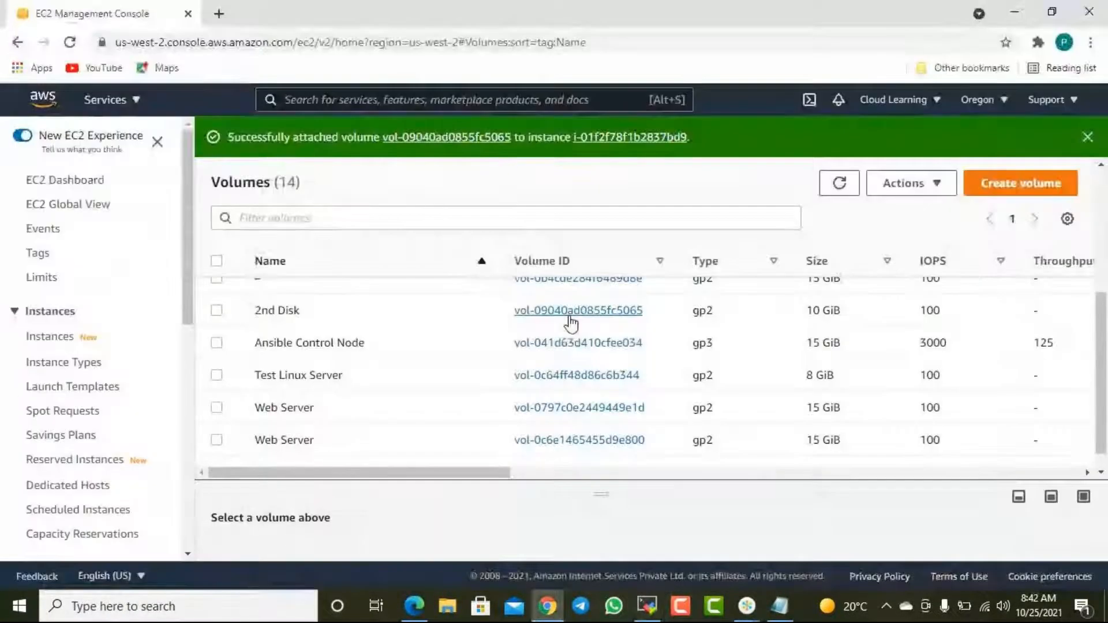
scroll(614, 363, down, 3)
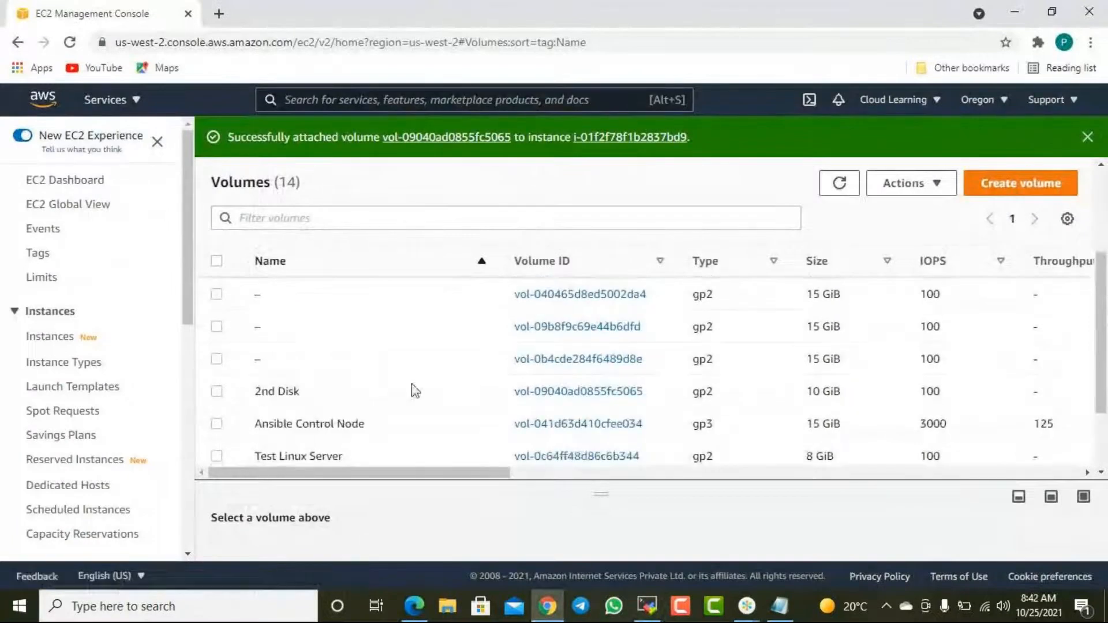
click(217, 391)
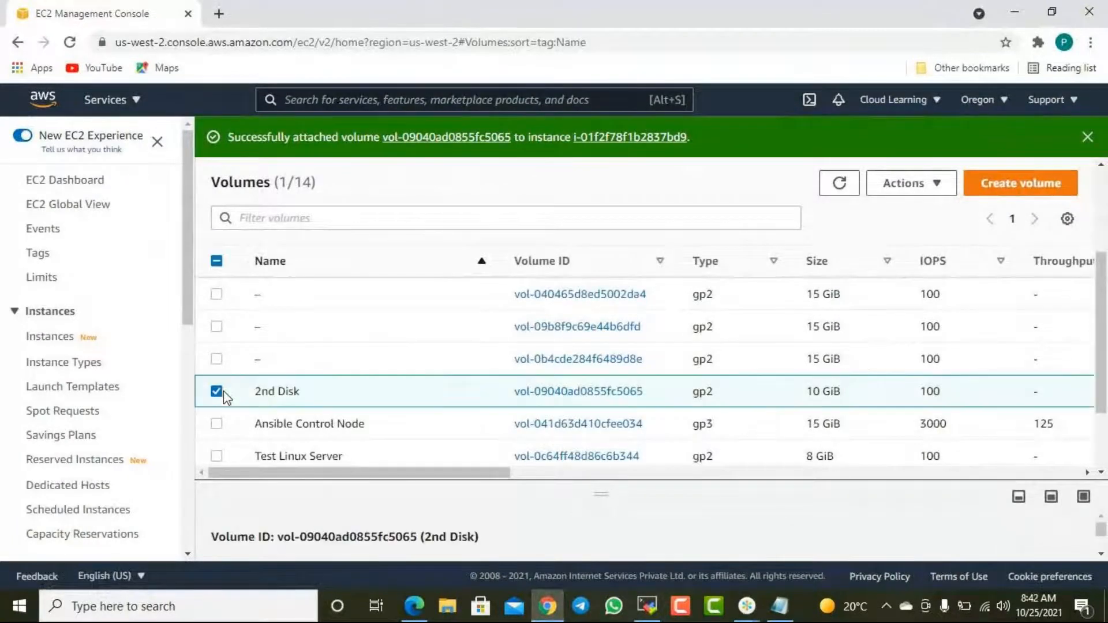
click(577, 392)
scroll(600, 375, down, 3)
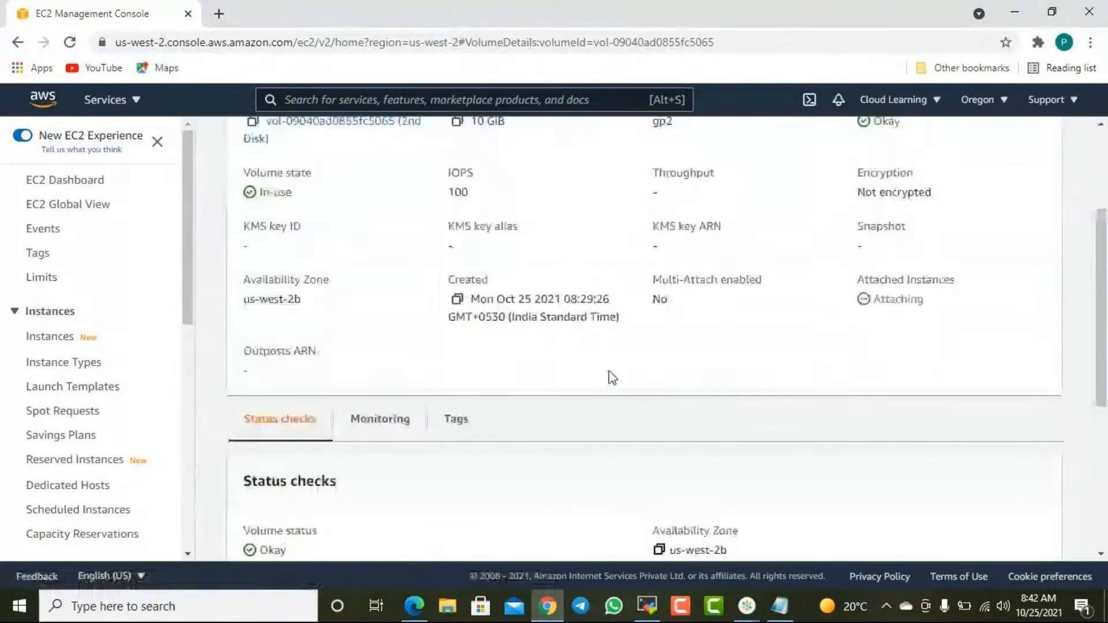
scroll(612, 378, up, 3)
- Modify the 2nd Disk volume to a size of 15 GiB and confirm the modification
click(876, 190)
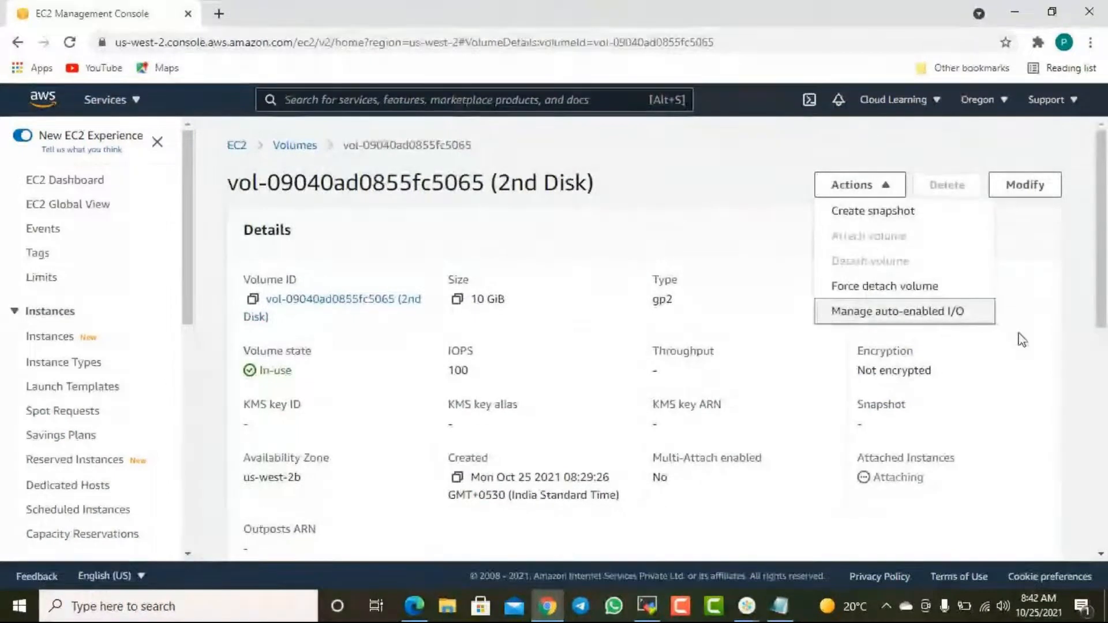
click(1024, 184)
scroll(169, 398, down, 1)
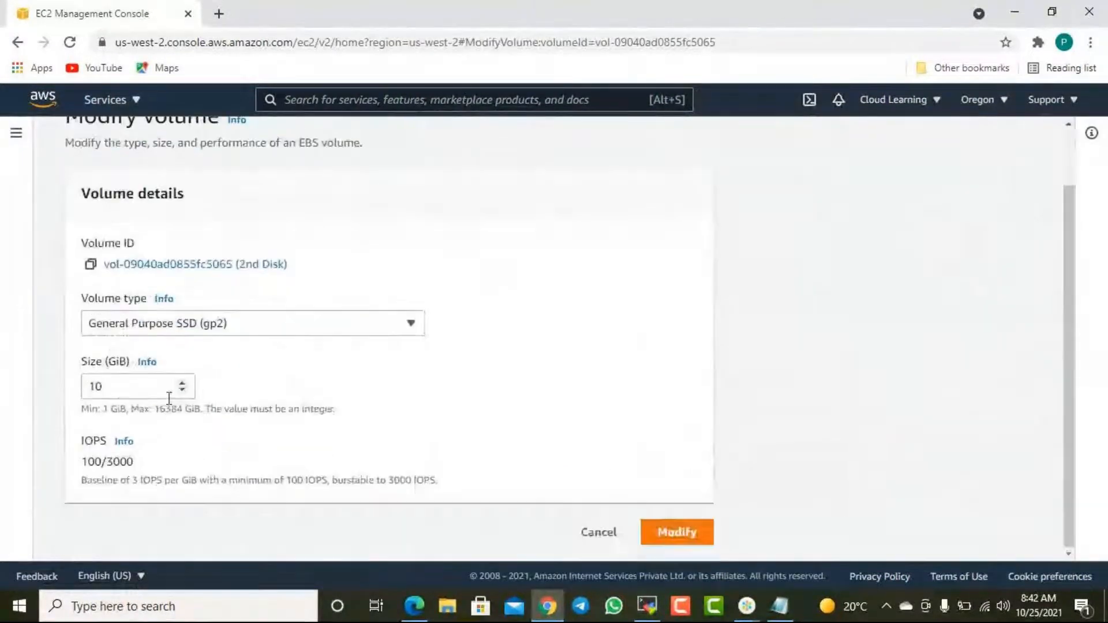
drag(119, 388, 74, 389)
text(15)
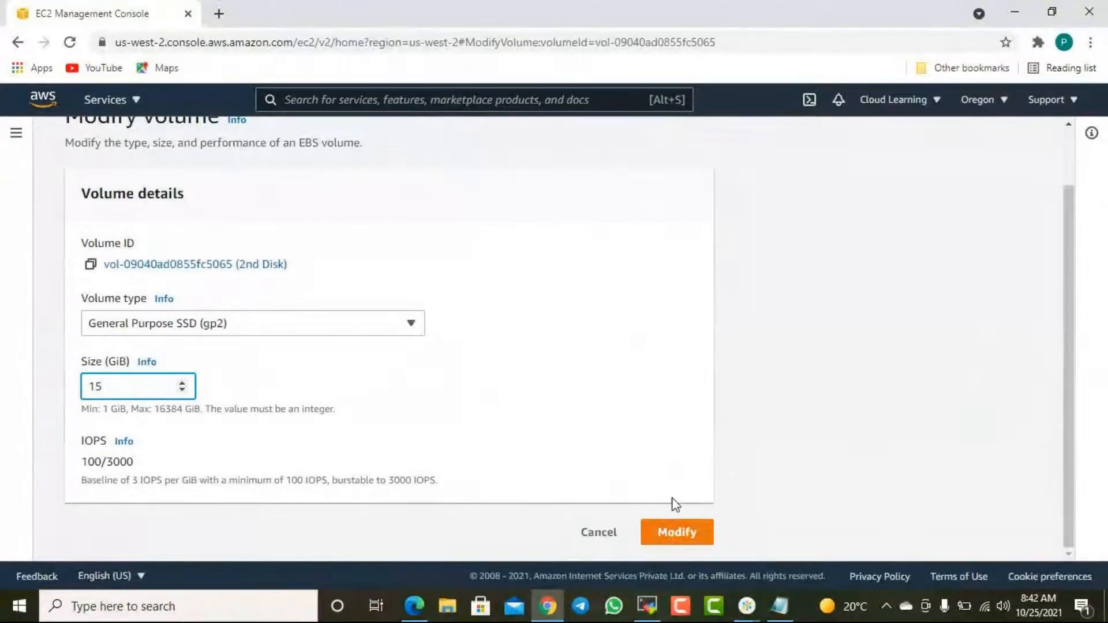
click(692, 540)
click(780, 476)
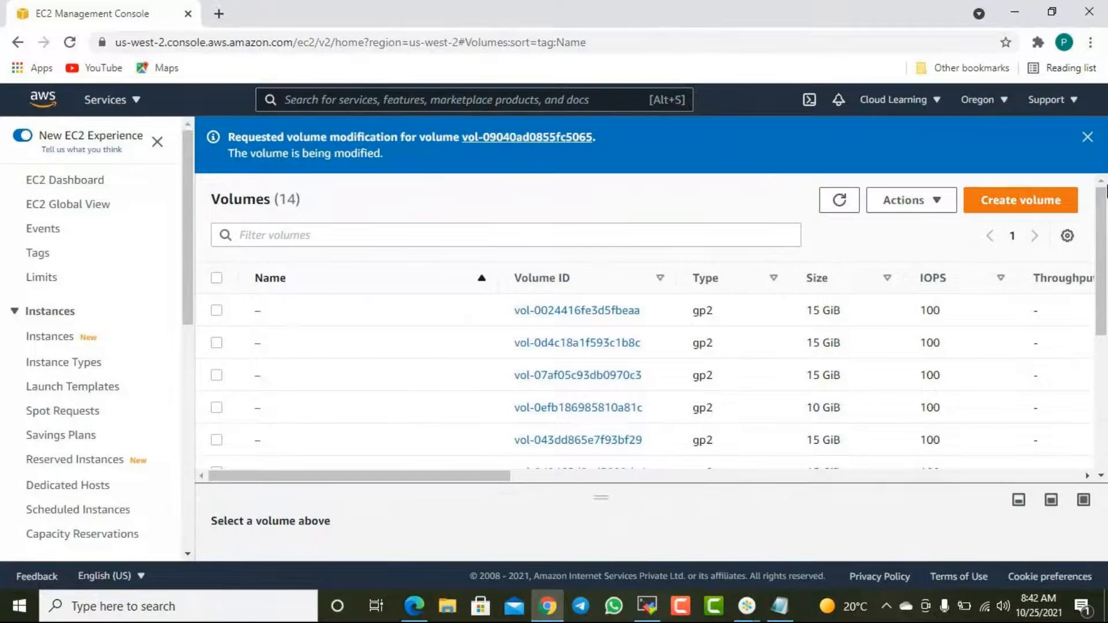
- Dismiss the volume modification banner, return to the MobaXterm terminal, and rerun lsblk to check the xvdf disk size
click(1087, 137)
click(1014, 12)
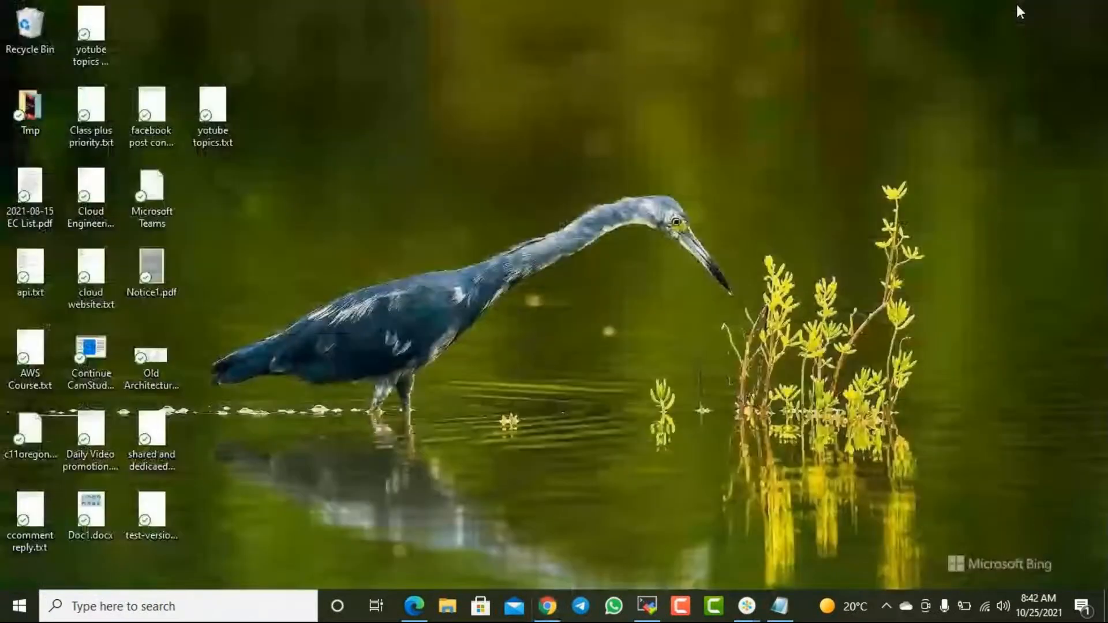
click(646, 602)
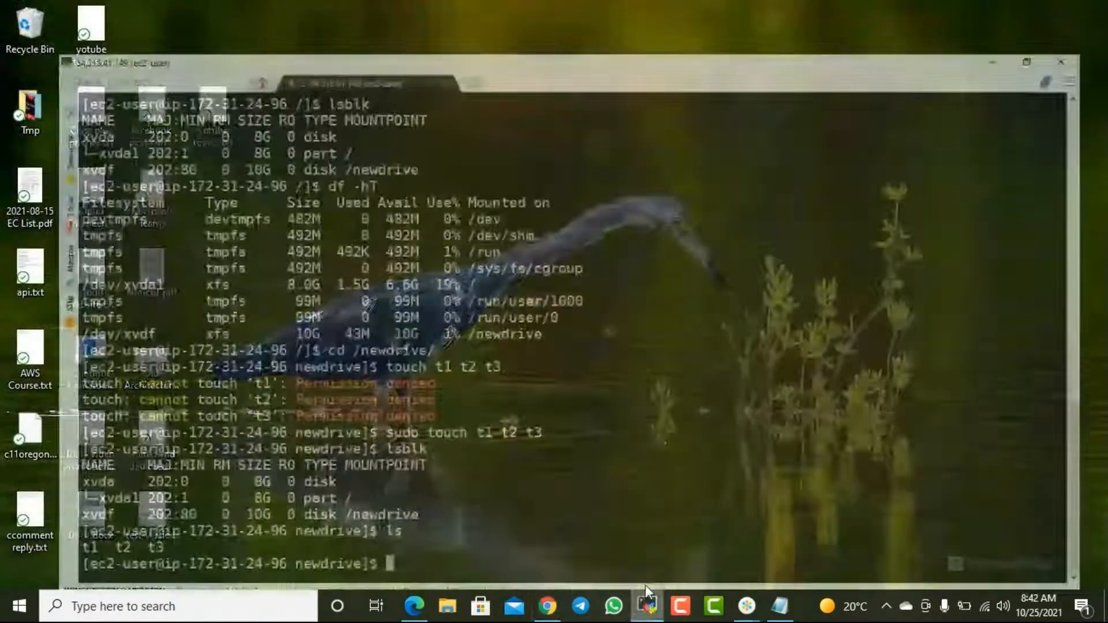
text(lsblk)
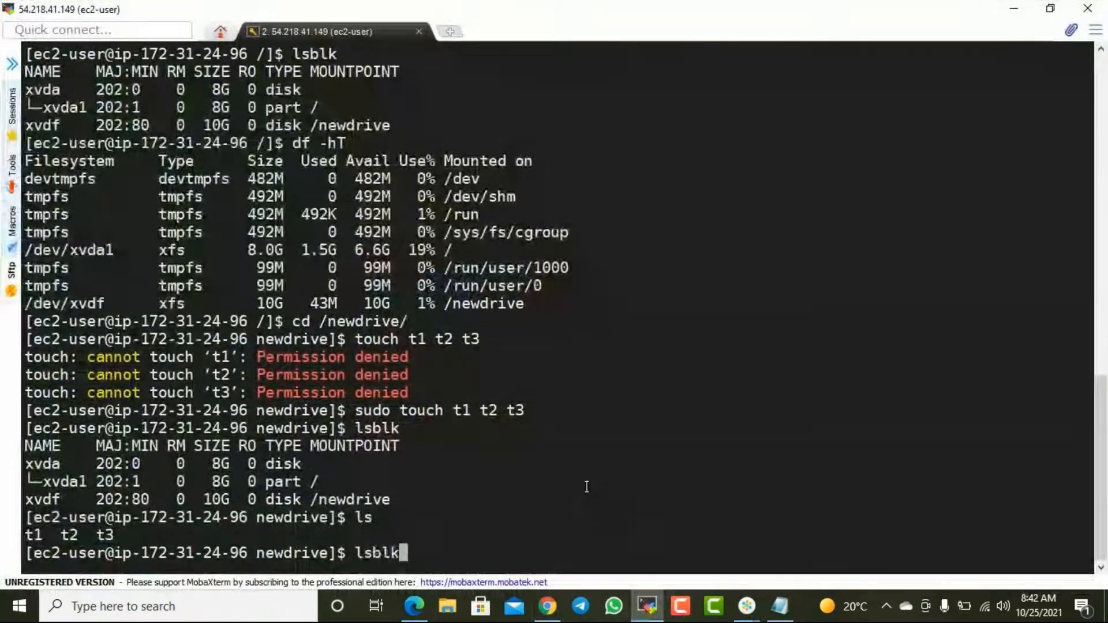
key(Return)
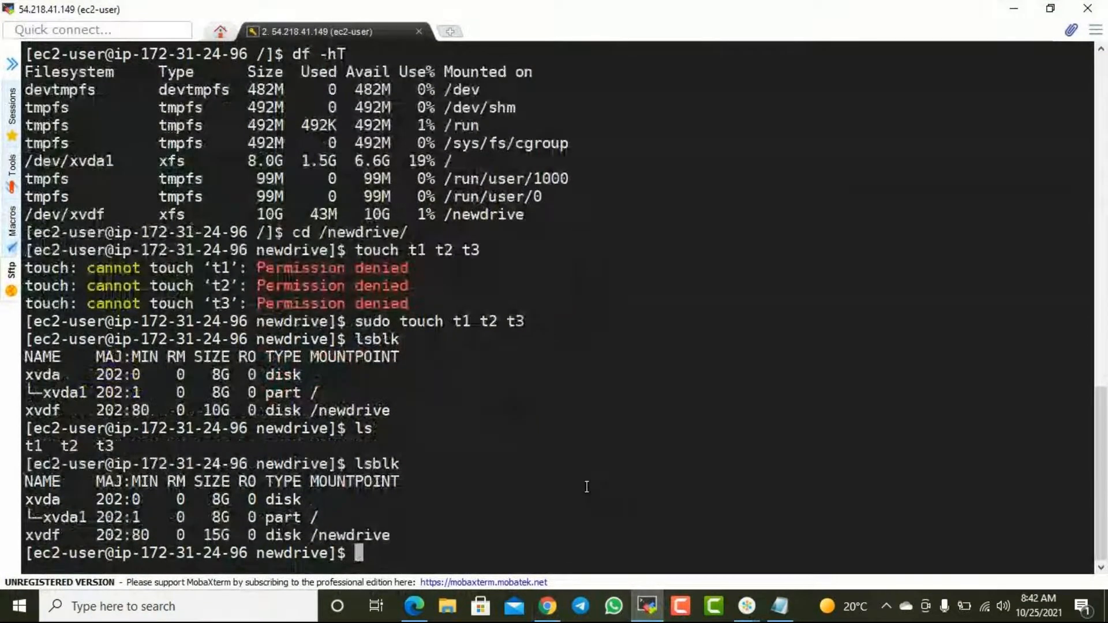
drag(133, 534, 290, 531)
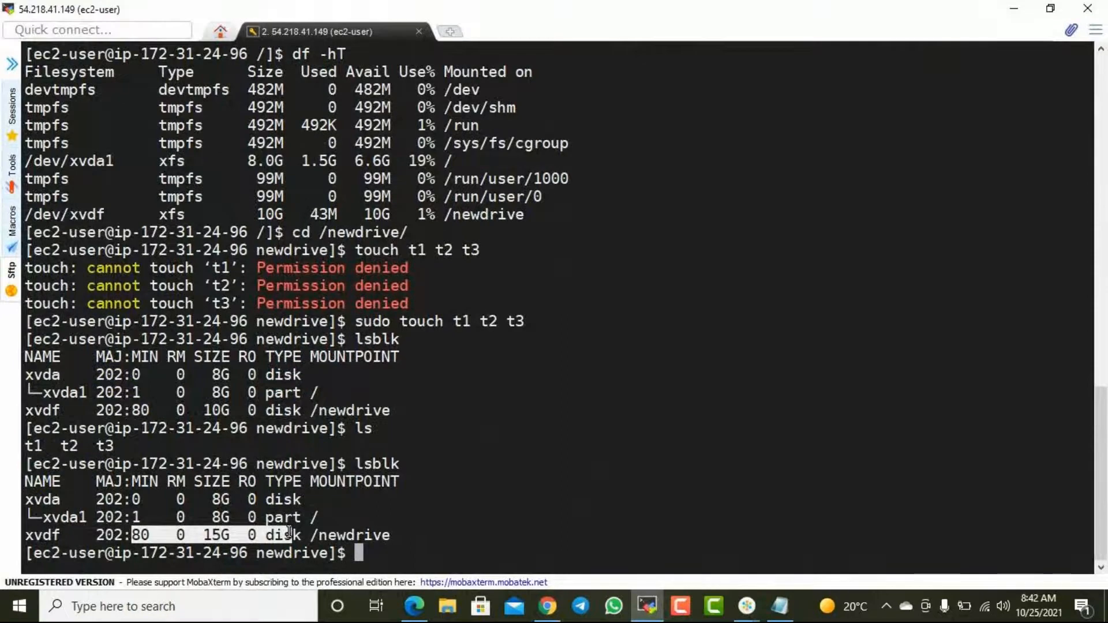
click(386, 541)
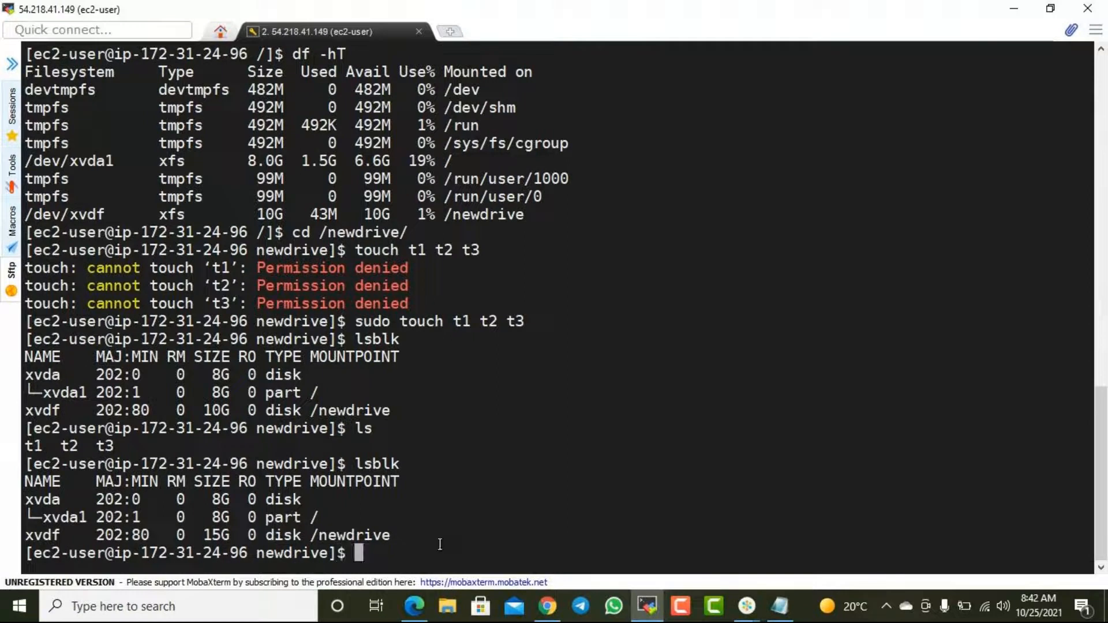
- Run df -hT to check the filesystem size of /dev/xvdf mounted at /newdrive
text(df -hT)
key(Return)
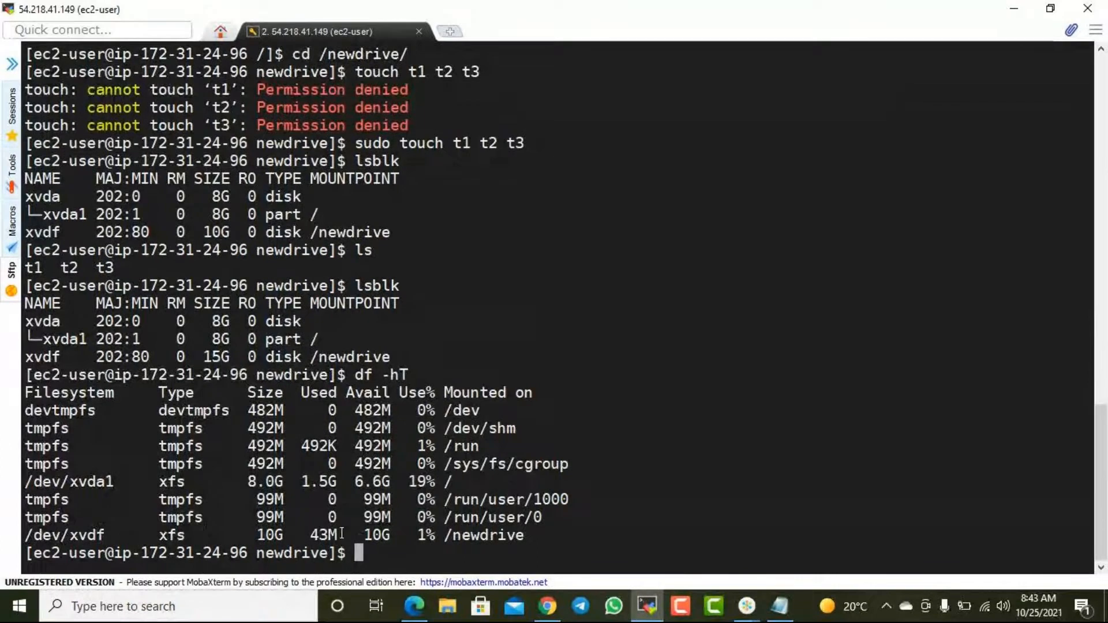
- Compare the /dev/xvdf filesystem size in the df output with the xvdf disk size in the lsblk output
drag(484, 533, 293, 537)
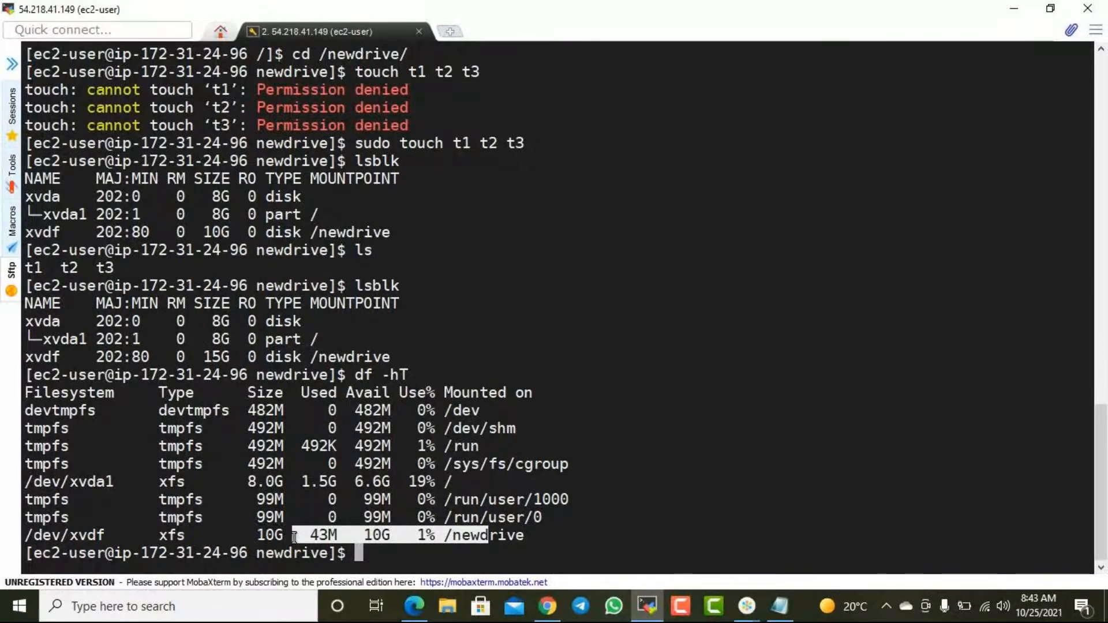
drag(158, 357, 301, 358)
drag(320, 535, 404, 536)
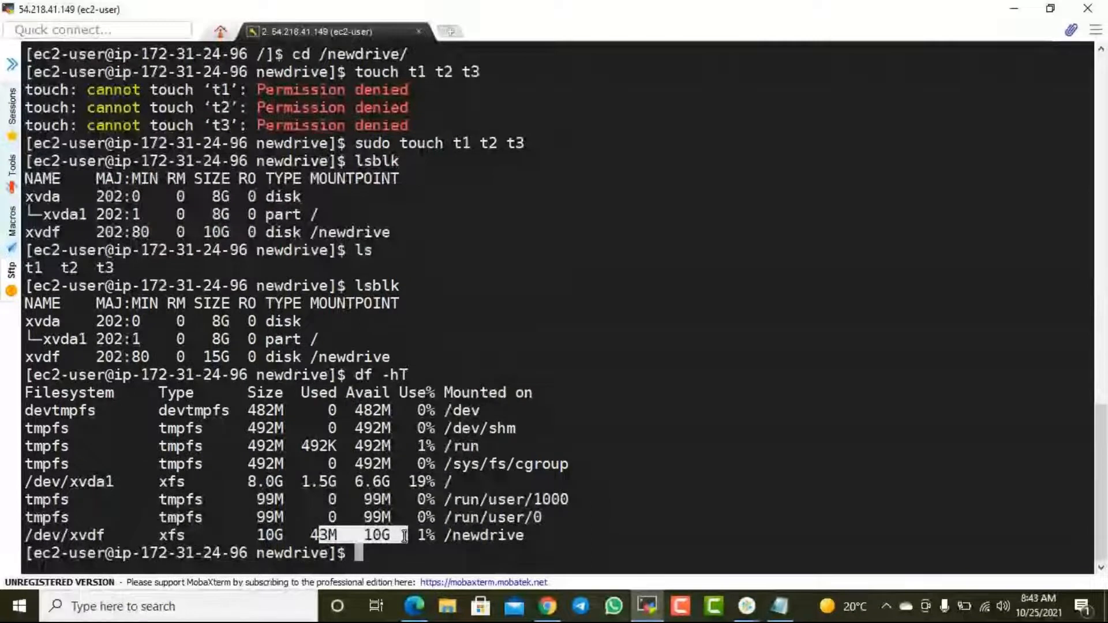
- Switch to Edge and search Bing for "aws resize ebs volume to linux server"
click(1014, 8)
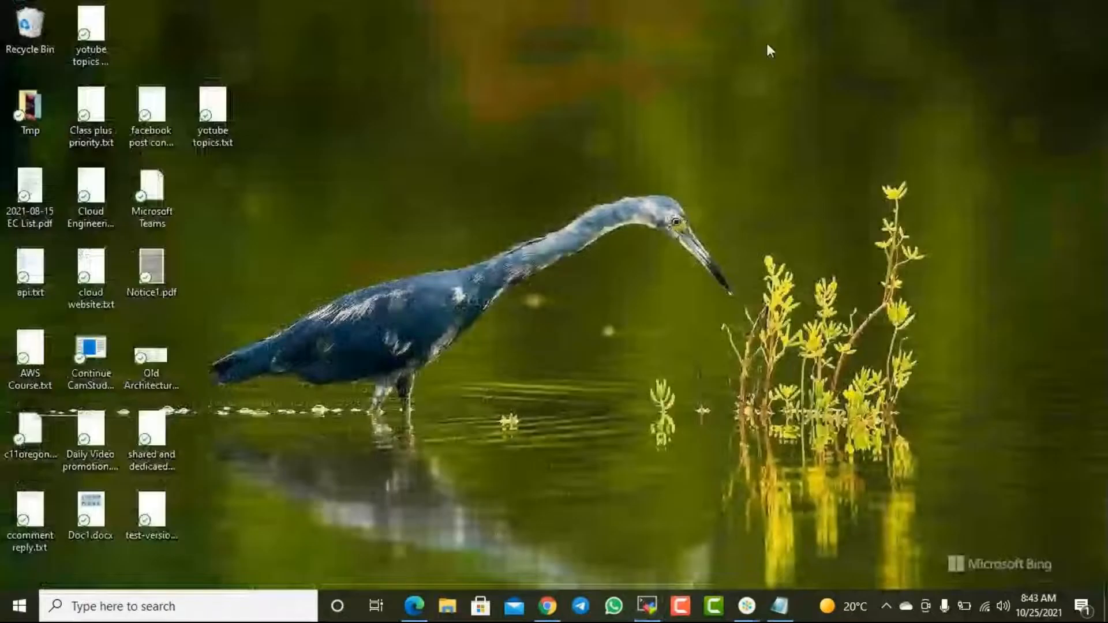
click(418, 612)
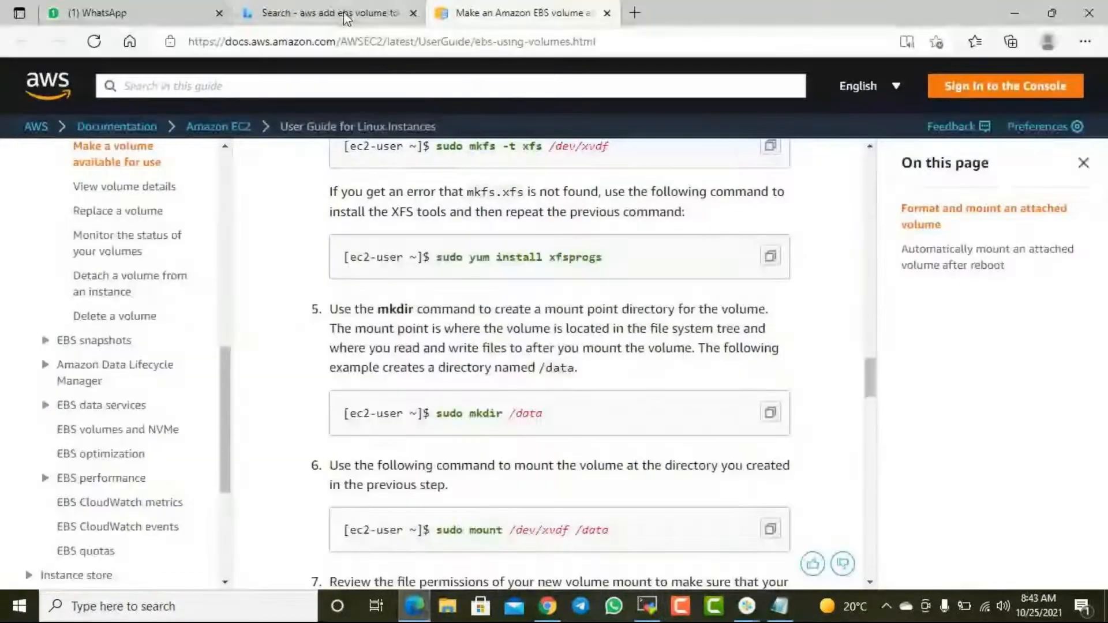
click(345, 15)
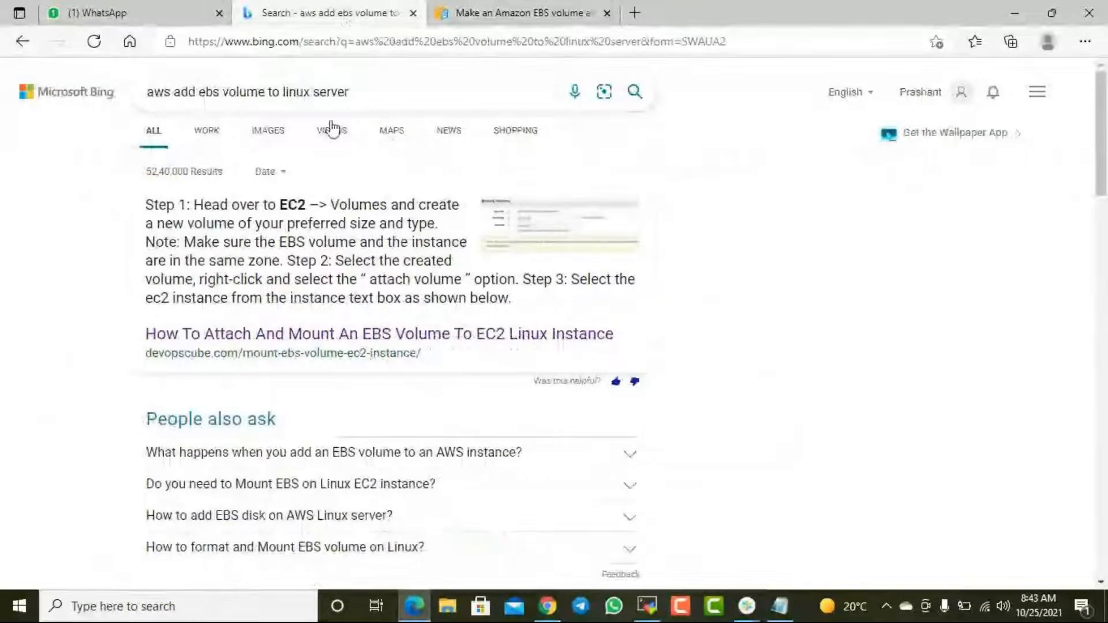
click(371, 94)
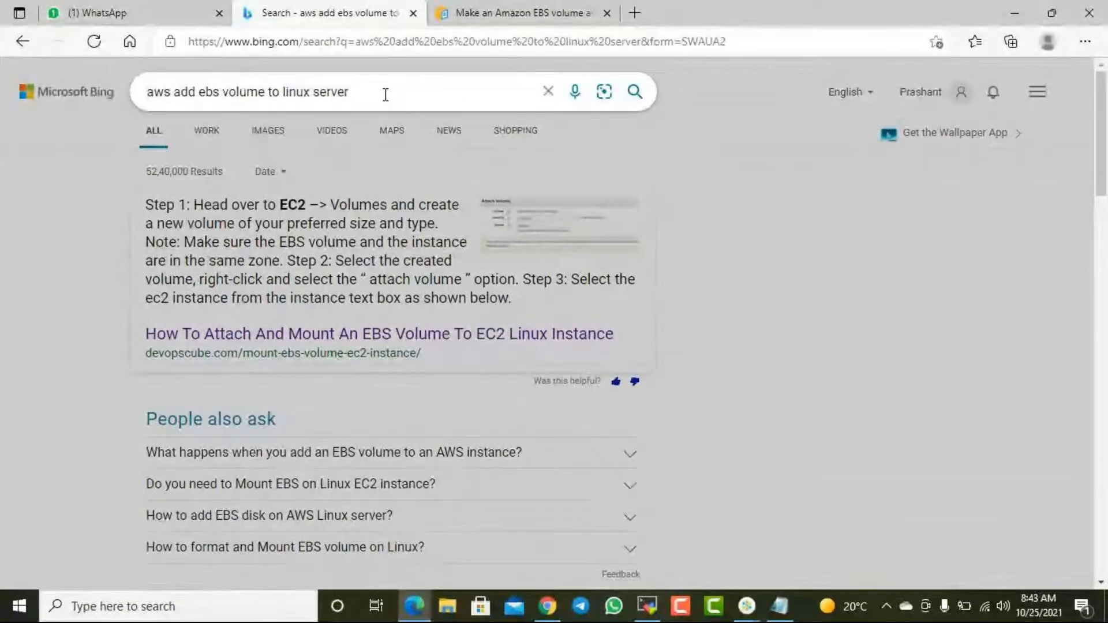
key(ctrl+Right)
key(ctrl+shift+Right)
text(resize)
key(Return)
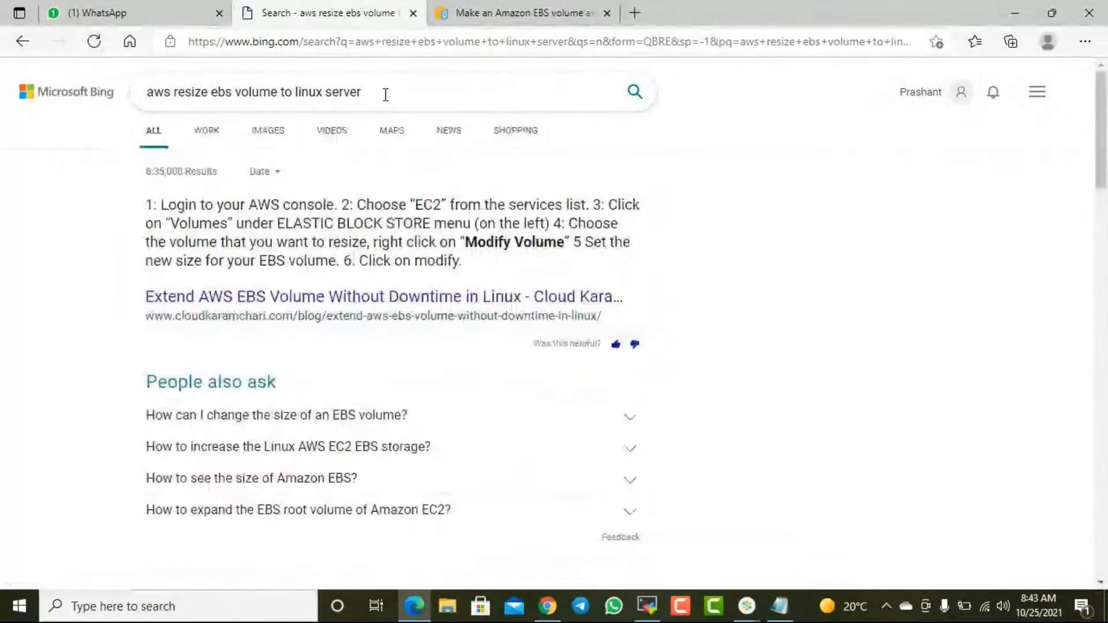
- Open the AWS documentation result "Extend a Linux file system after resizing a volume" in a new tab and show it
right_click(474, 306)
click(223, 361)
scroll(231, 374, down, 3)
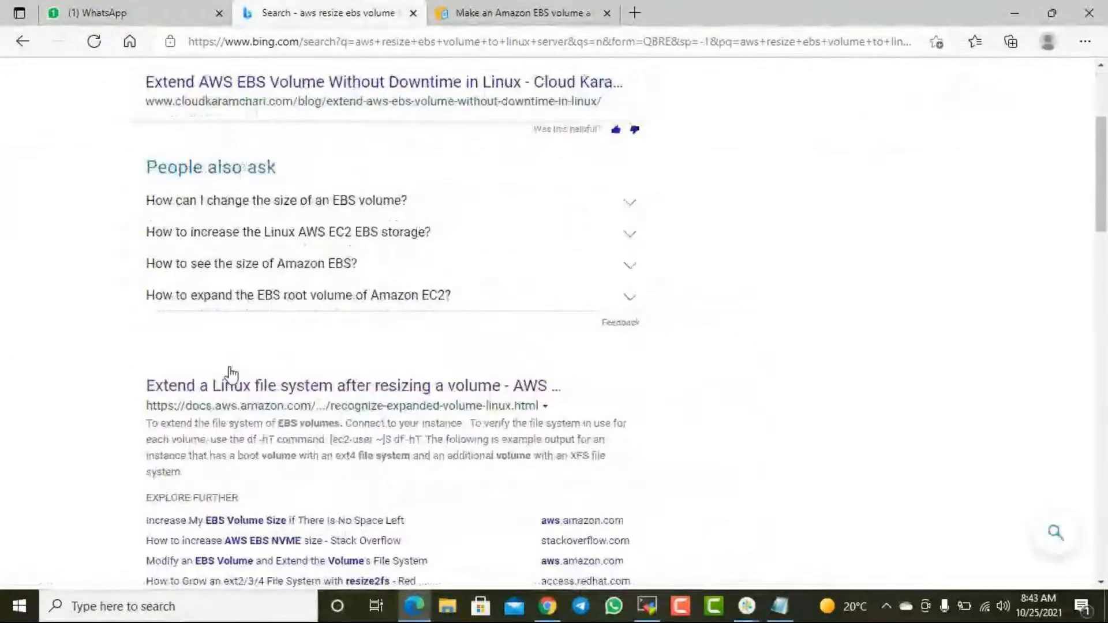
right_click(302, 361)
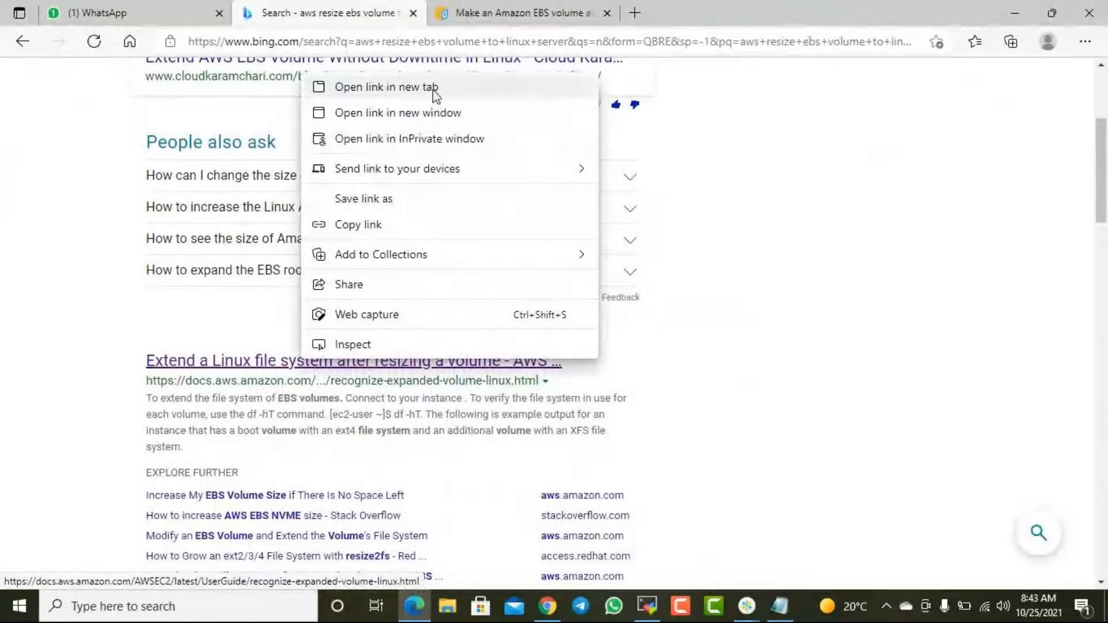
click(386, 86)
click(715, 14)
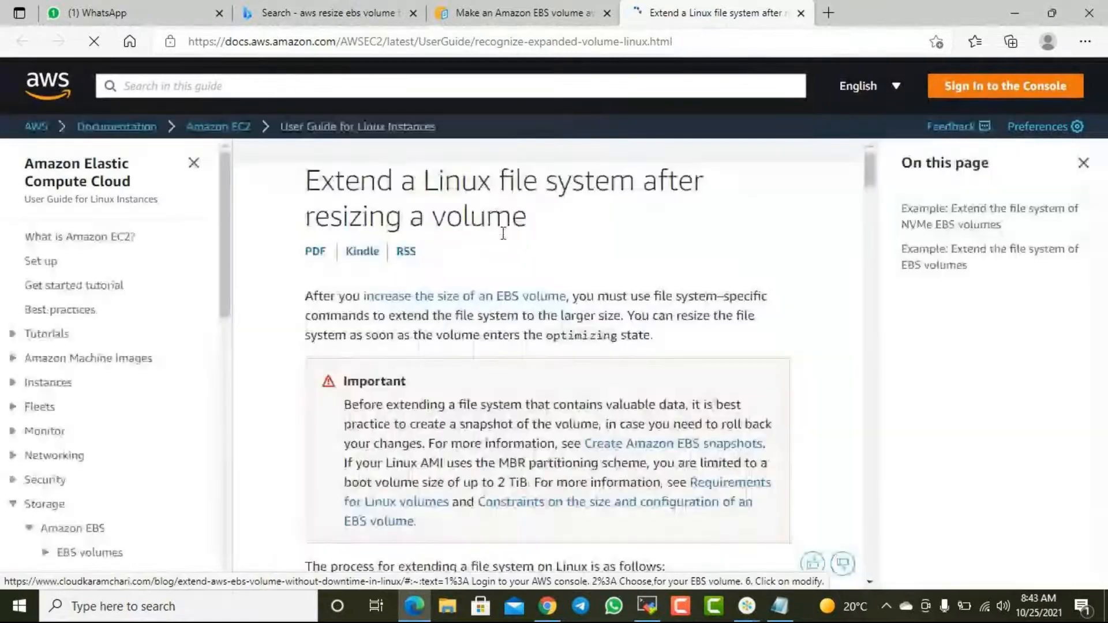
- Copy the command "sudo growpart /dev/xvda 1" from the guide's example on extending the file system of EBS volumes
scroll(503, 236, down, 10)
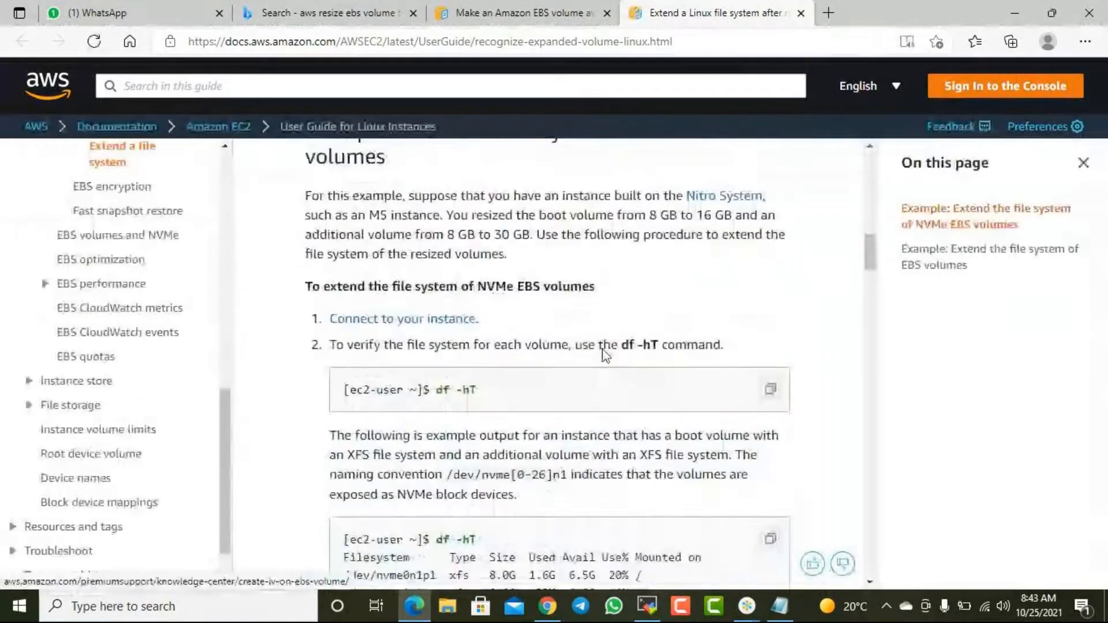
scroll(604, 353, down, 1)
scroll(604, 359, down, 5)
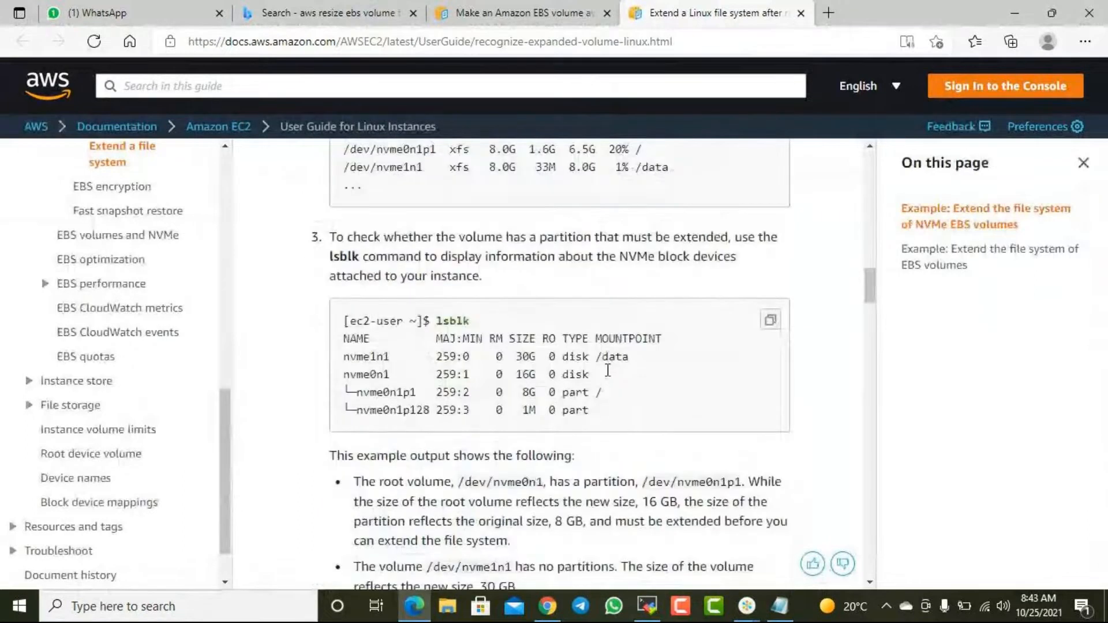
scroll(470, 357, down, 5)
scroll(502, 346, down, 1)
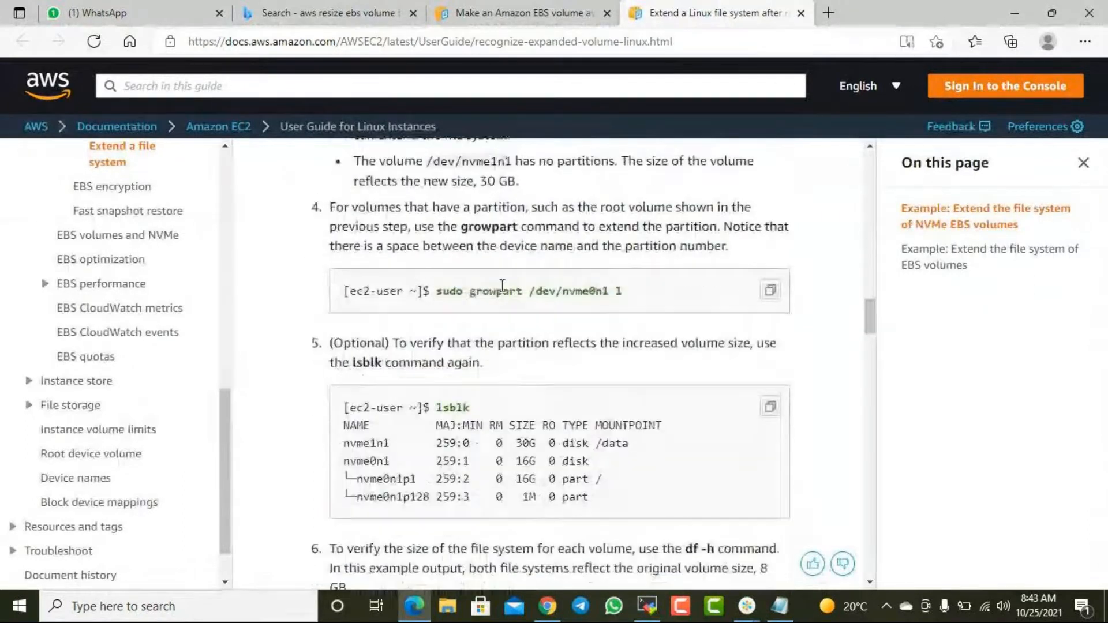
scroll(583, 372, down, 15)
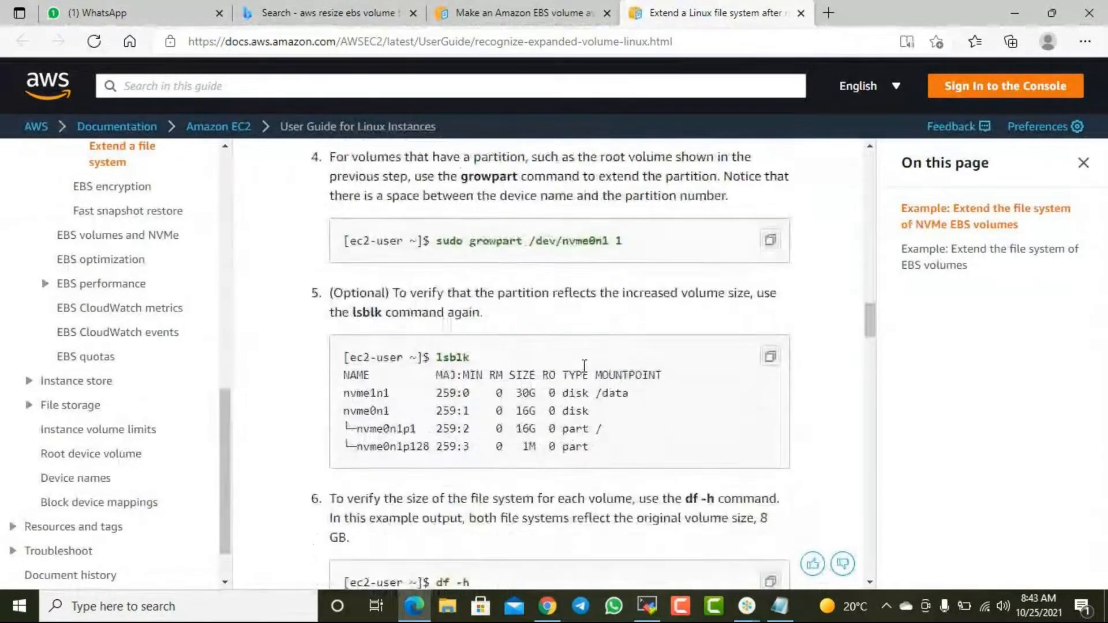
scroll(589, 386, down, 5)
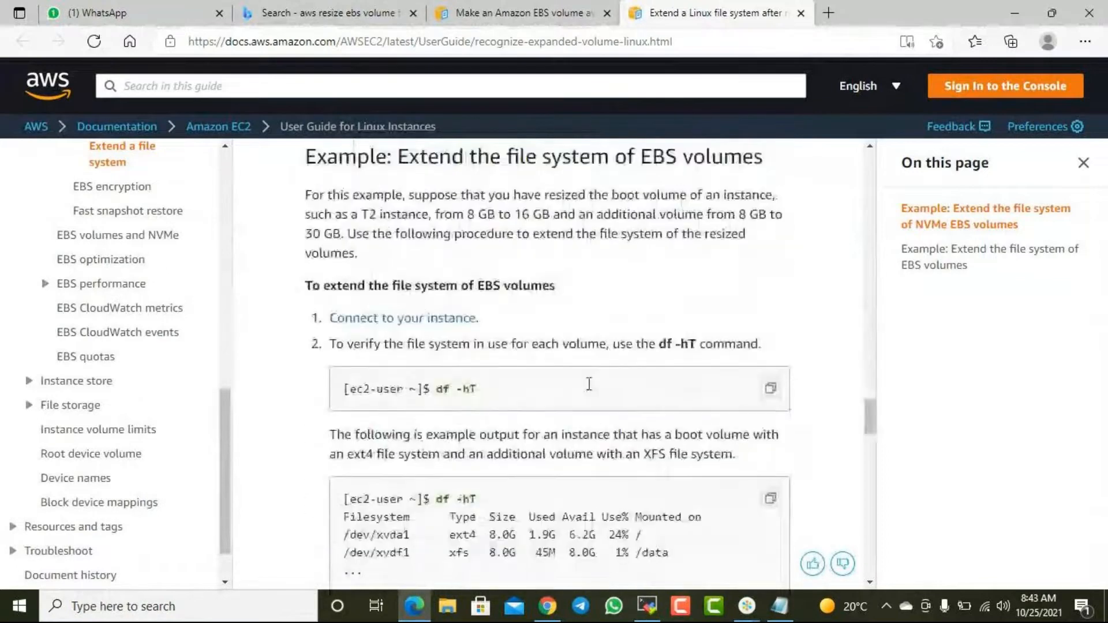
scroll(589, 390, down, 10)
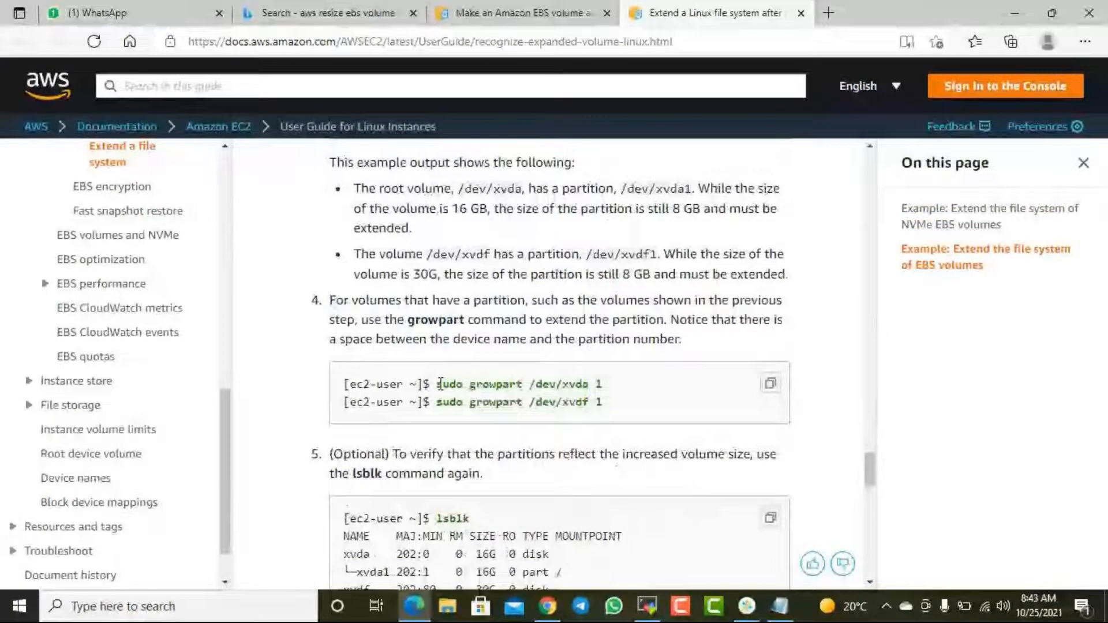
drag(440, 384, 603, 385)
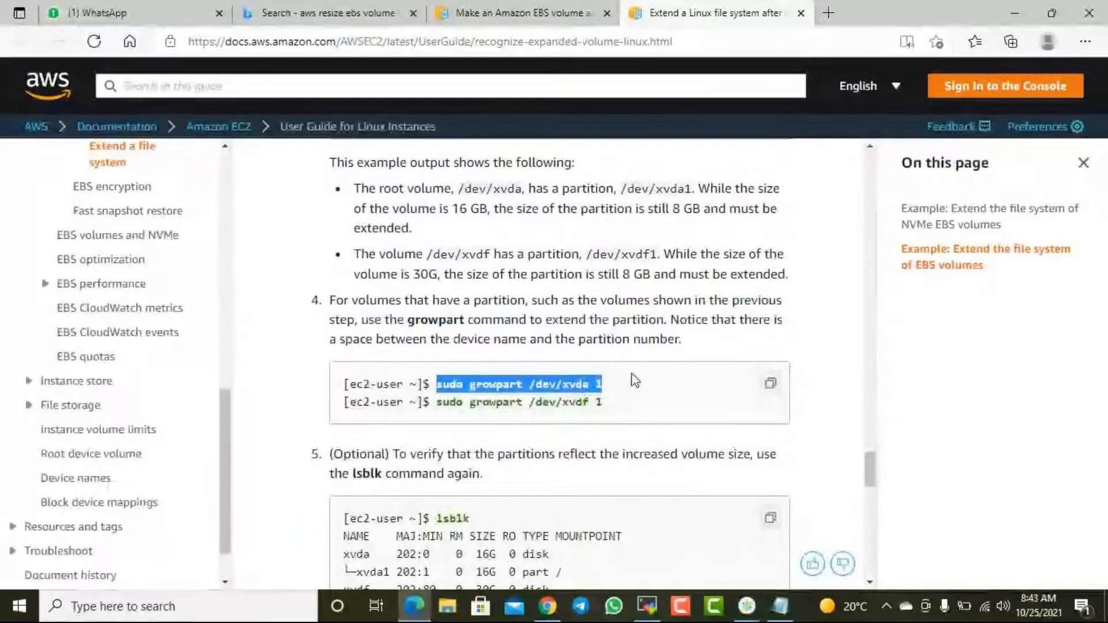
- Switch back to the MobaXterm terminal, clear the screen, and run lsblk to list the block devices
click(647, 606)
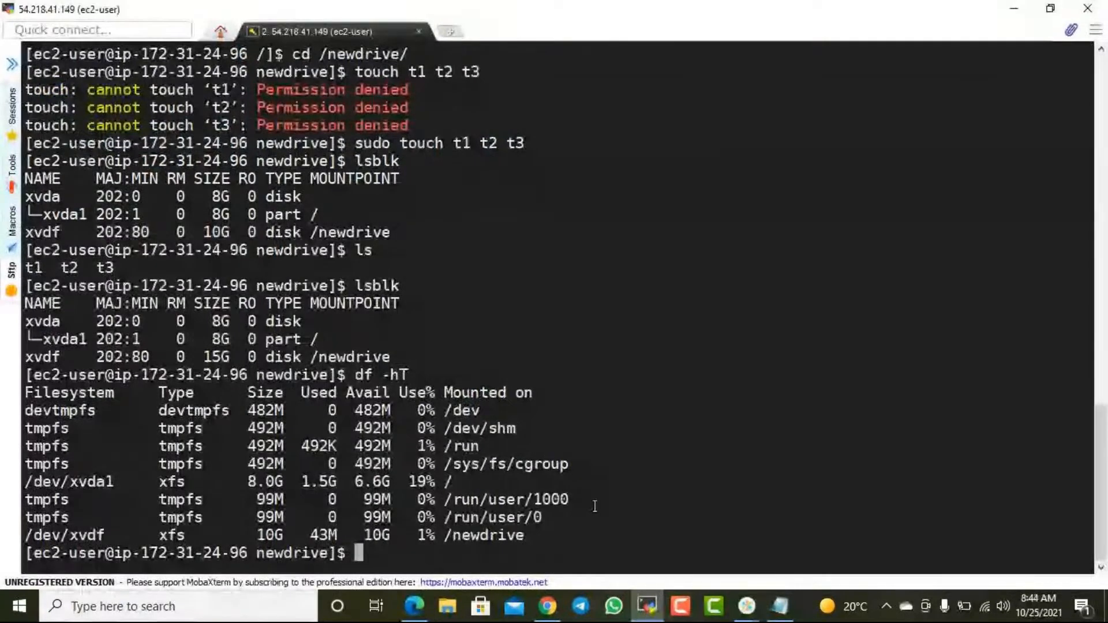
text(lsbl)
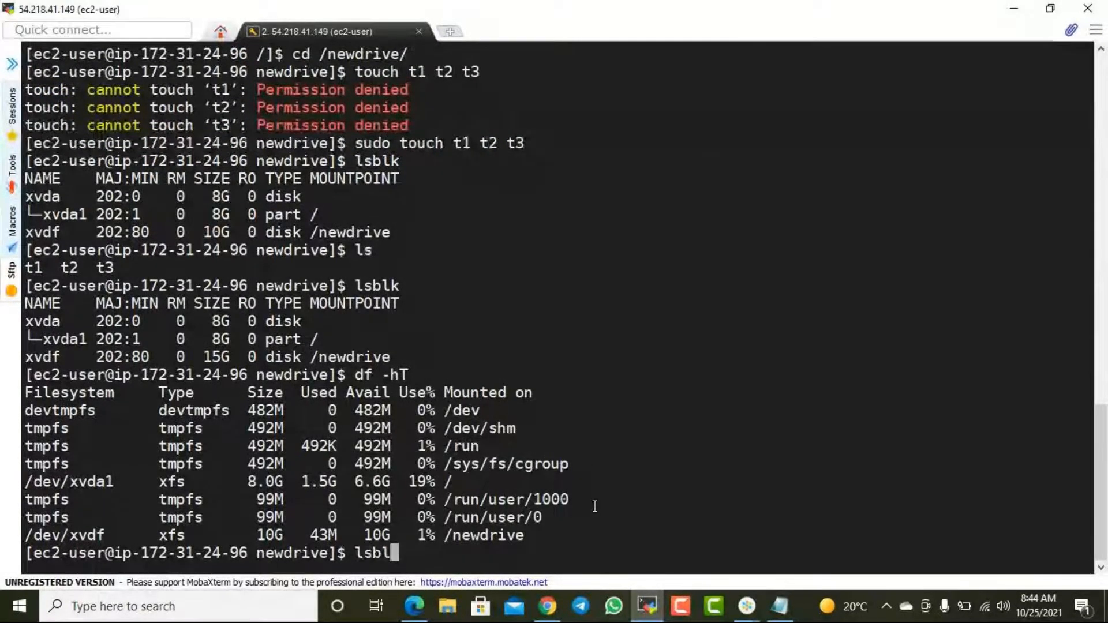
key(BackSpace)
key(BackSpace)
key(BackSpace)
key(BackSpace)
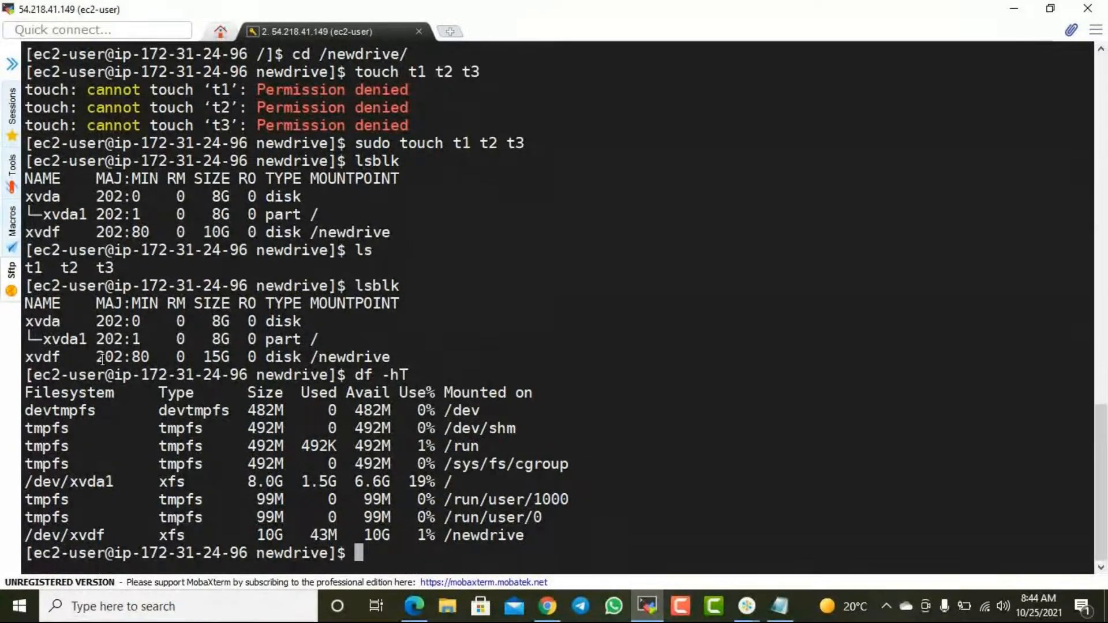
text(lsblk)
key(BackSpace)
key(BackSpace)
key(BackSpace)
key(BackSpace)
key(BackSpace)
key(ctrl+l)
text(lsblk)
key(Return)
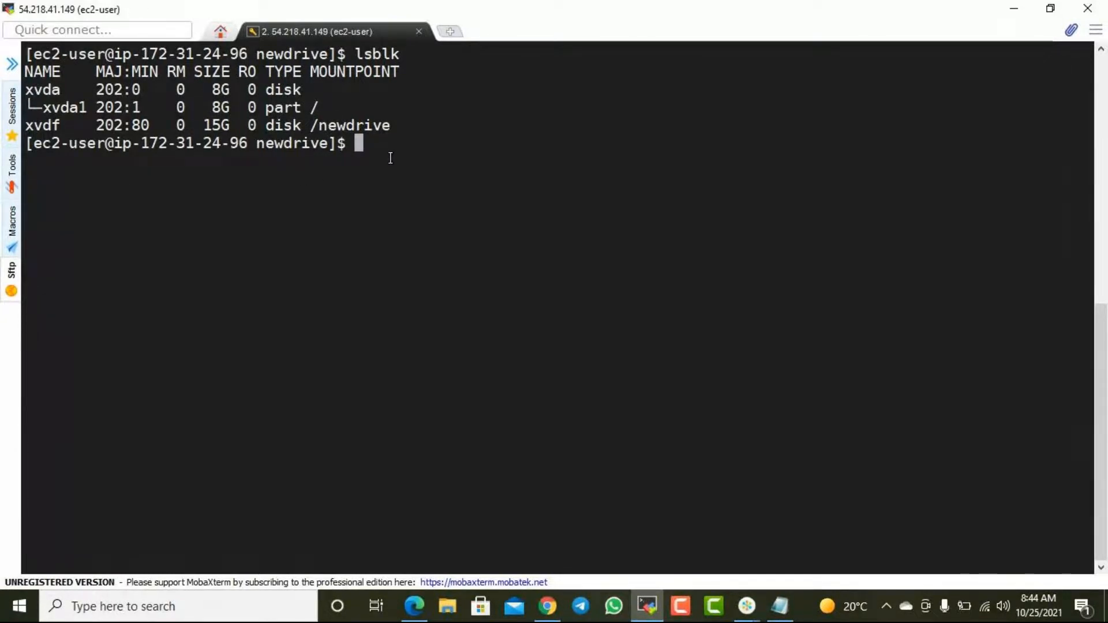
- Paste the copied growpart command, change its device to /dev/xvdf, and try running "sudo growpart /dev/xvdf 1"
text(sudo growpart /dev/xvda 1)
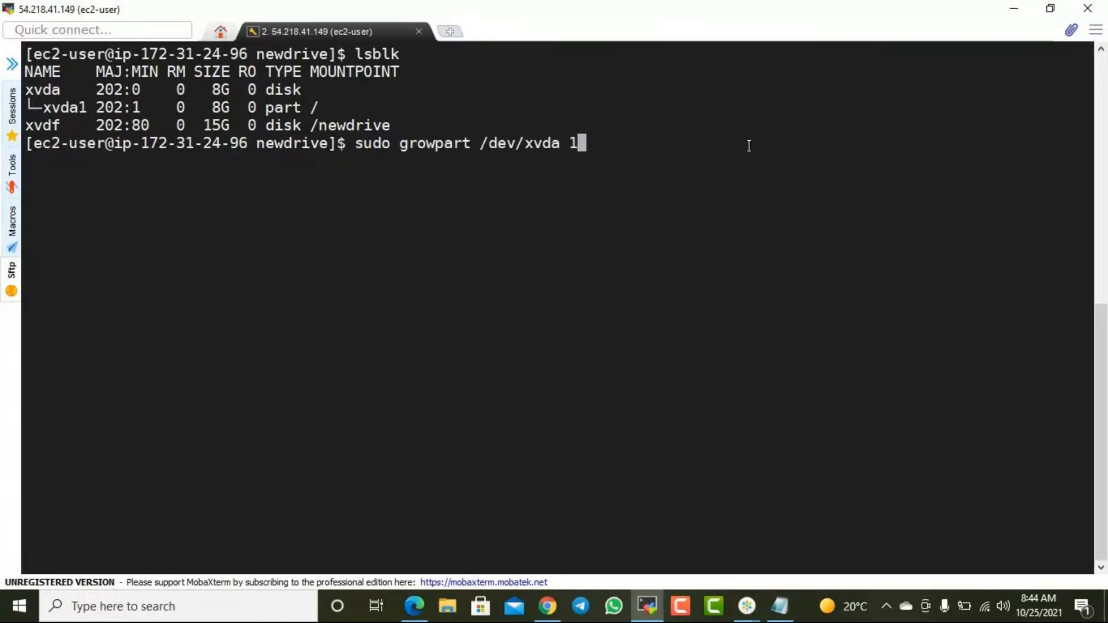
key(Left)
key(Left)
key(Left)
key(Left)
key(Left)
key(Left)
key(Left)
key(Left)
key(Left)
key(Left)
key(Left)
key(Left)
key(Left)
key(Left)
key(Left)
key(Left)
key(Left)
key(Left)
key(Left)
key(Left)
key(Right)
key(Right)
key(Right)
key(Right)
key(Right)
key(Right)
key(Right)
key(Right)
key(Right)
key(Right)
key(Right)
key(Right)
key(Right)
key(Right)
key(Right)
key(Right)
key(Right)
key(Right)
key(Right)
key(Right)
key(Right)
key(Right)
key(BackSpace)
text(f)
key(Return)
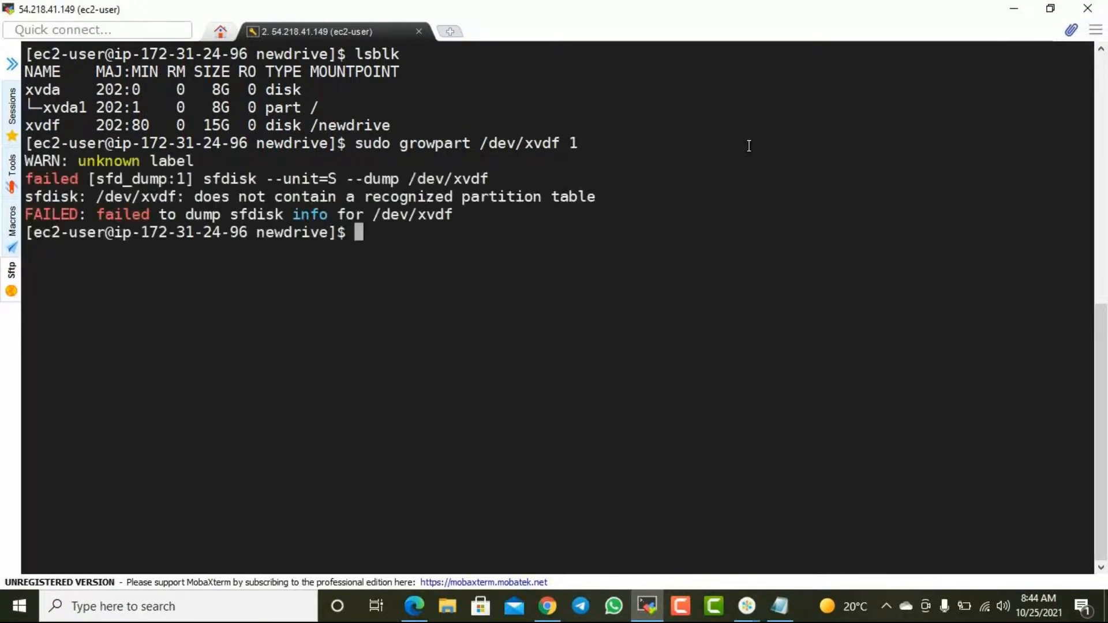
- Try running sudo growpart on /dev/xvdf again with partition number 0, again with 1, and with 80
key(Up)
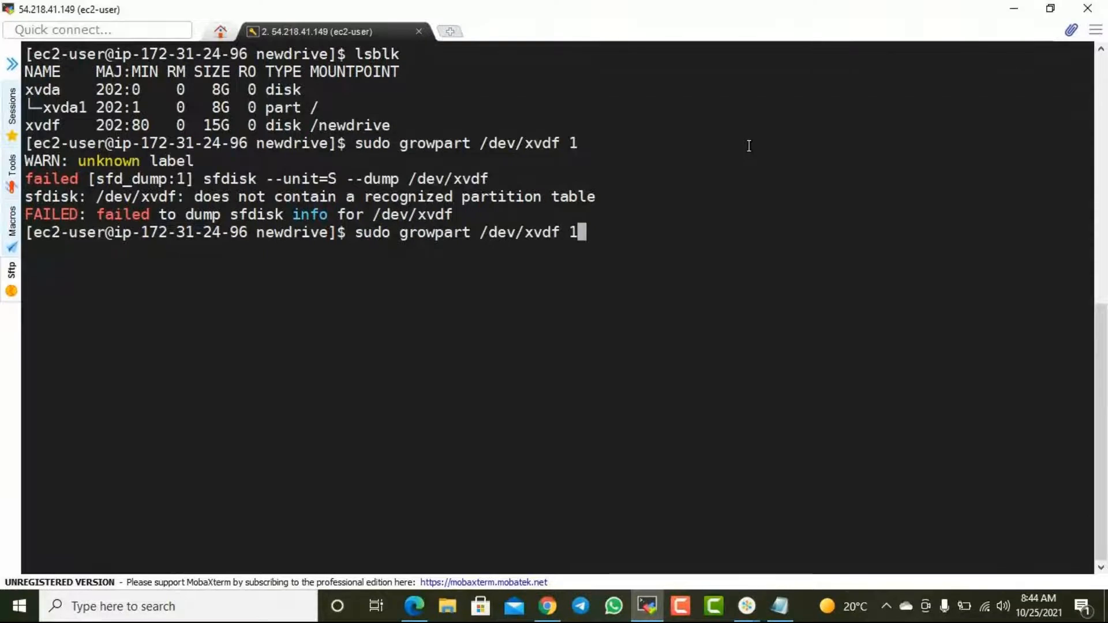
key(BackSpace)
text(0)
key(Return)
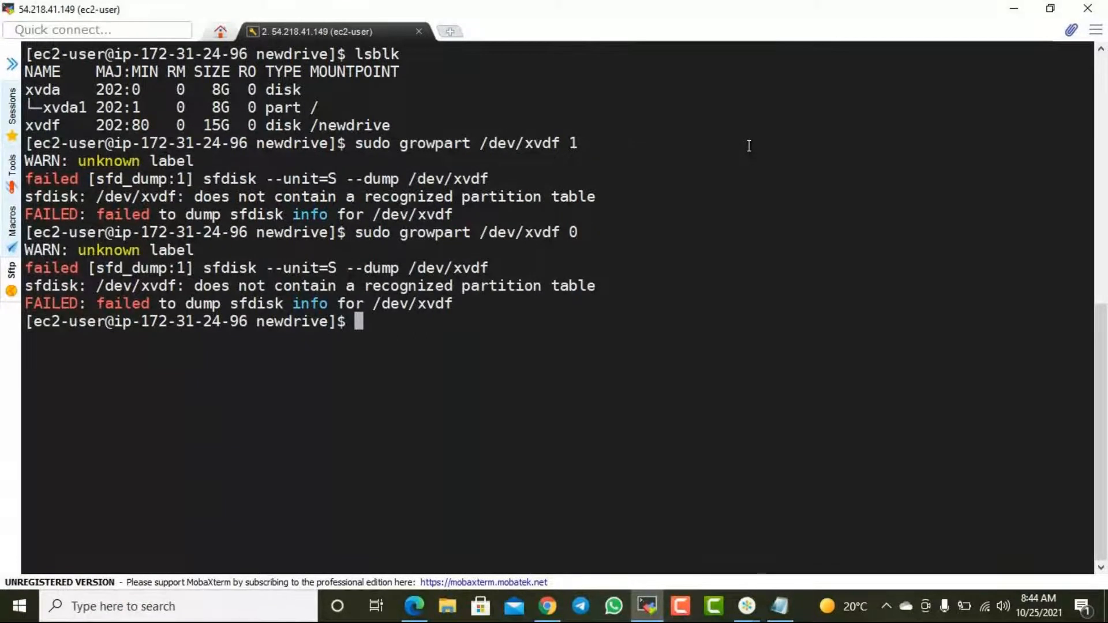
key(Up)
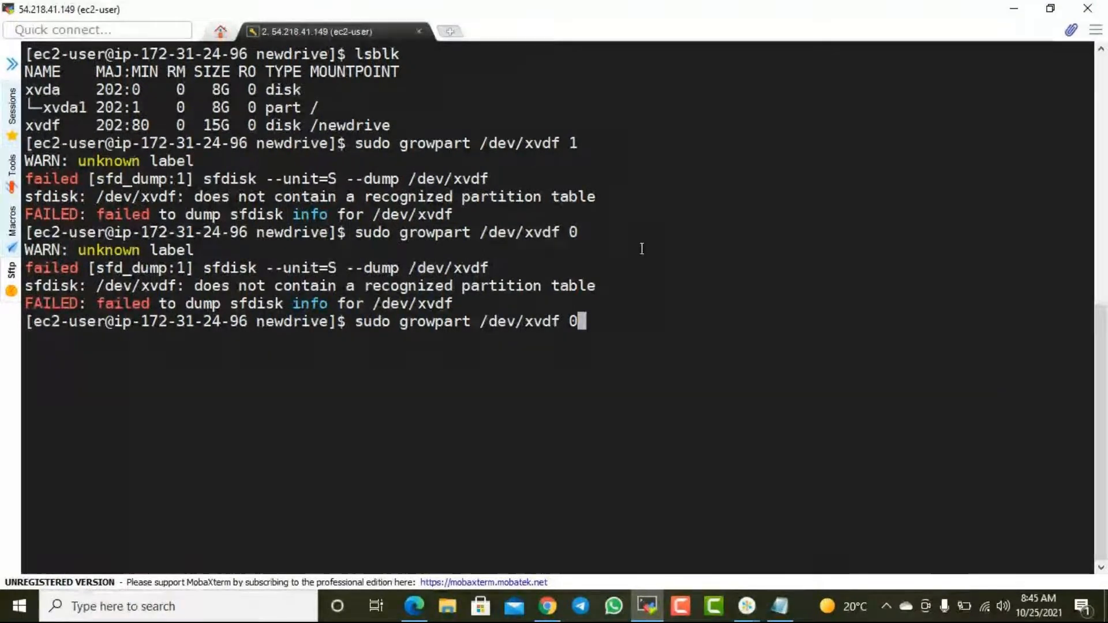
key(BackSpace)
text(1)
key(Return)
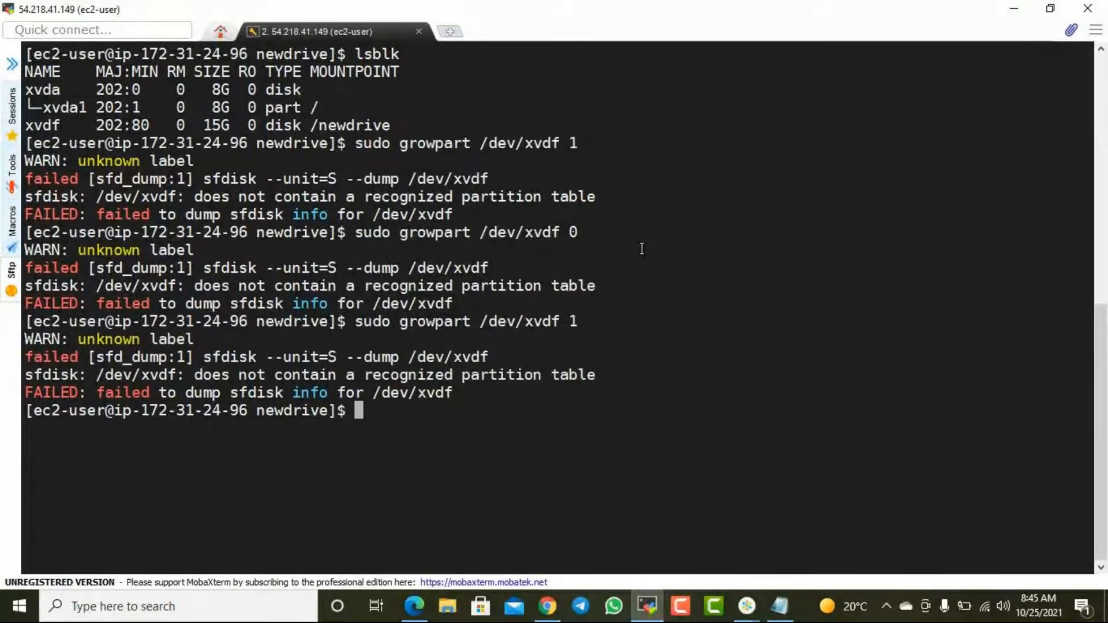
key(Up)
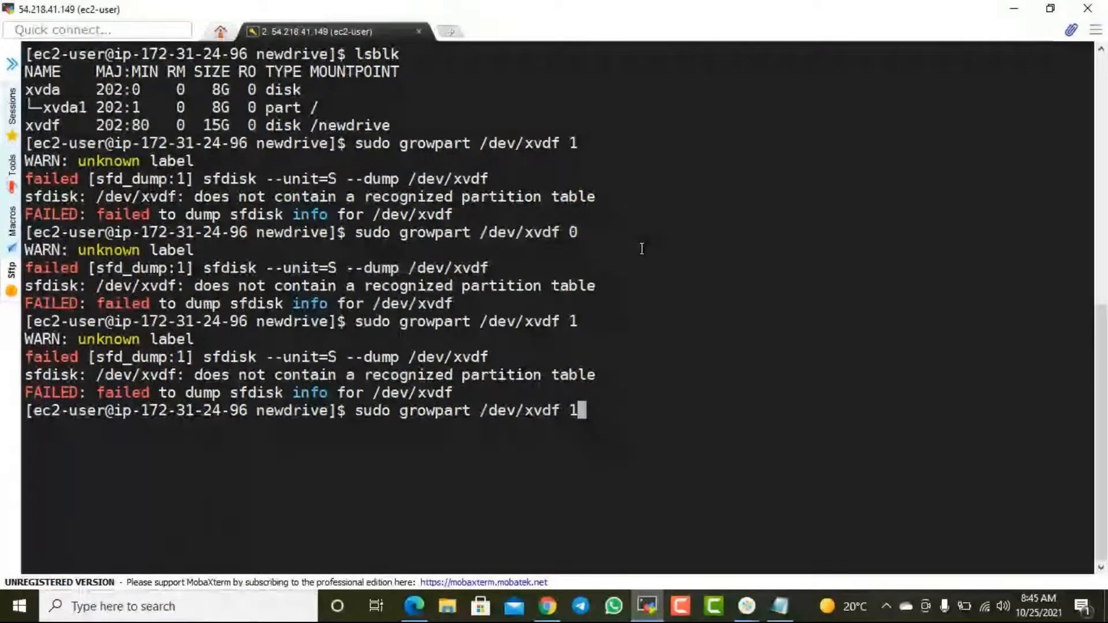
key(BackSpace)
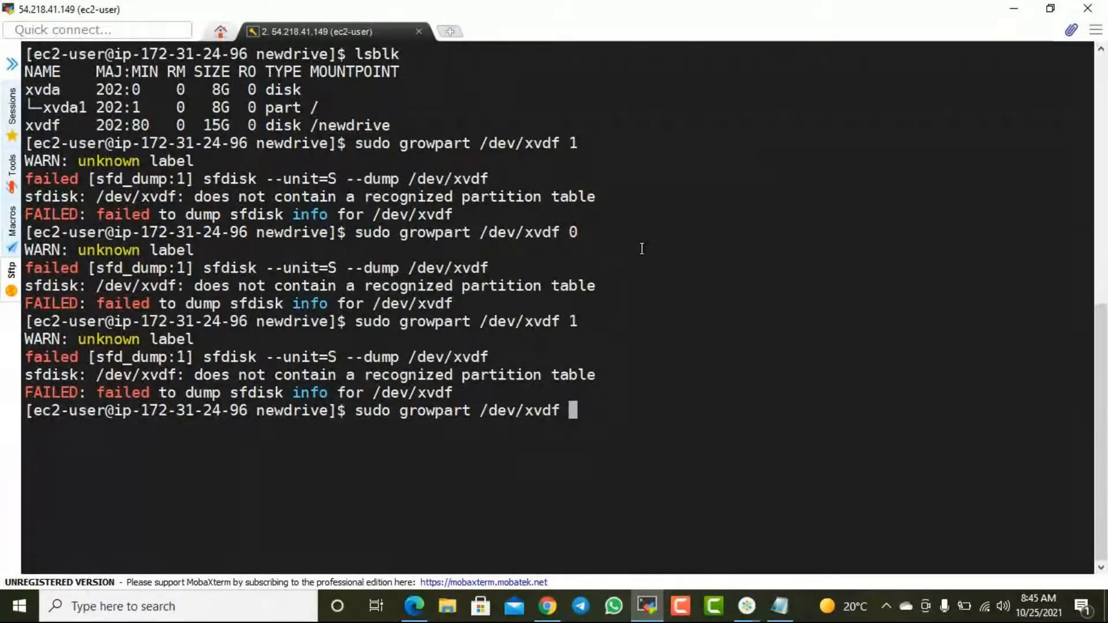
text(80)
- Switch to the AWS guide in Edge and examine its growpart and xfs_growfs instructions for EBS volumes
key(alt+Tab)
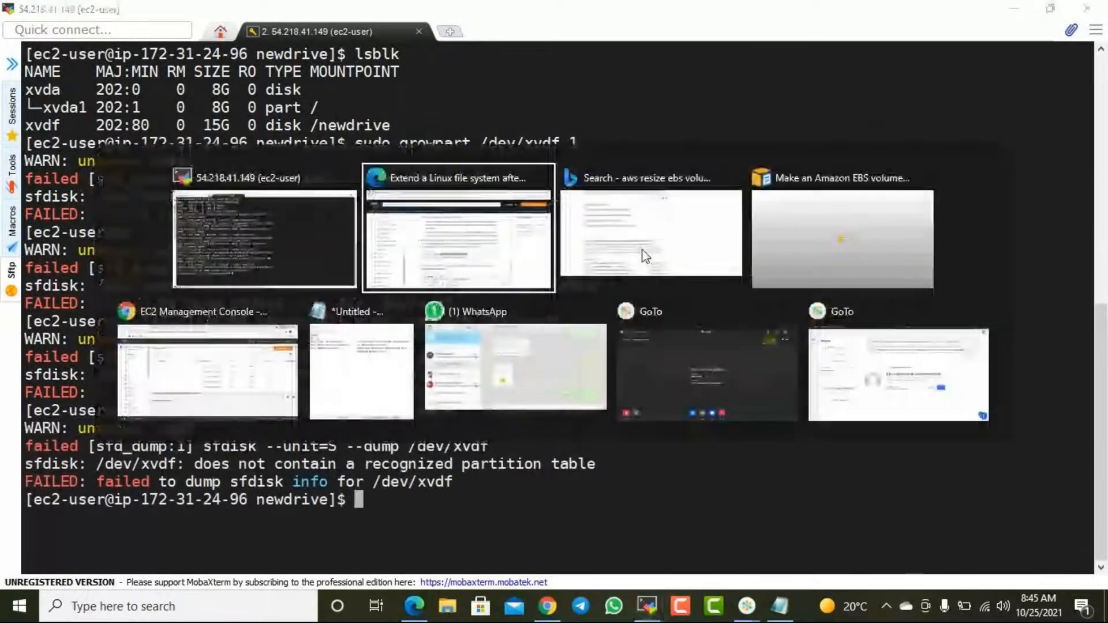
scroll(630, 255, down, 2)
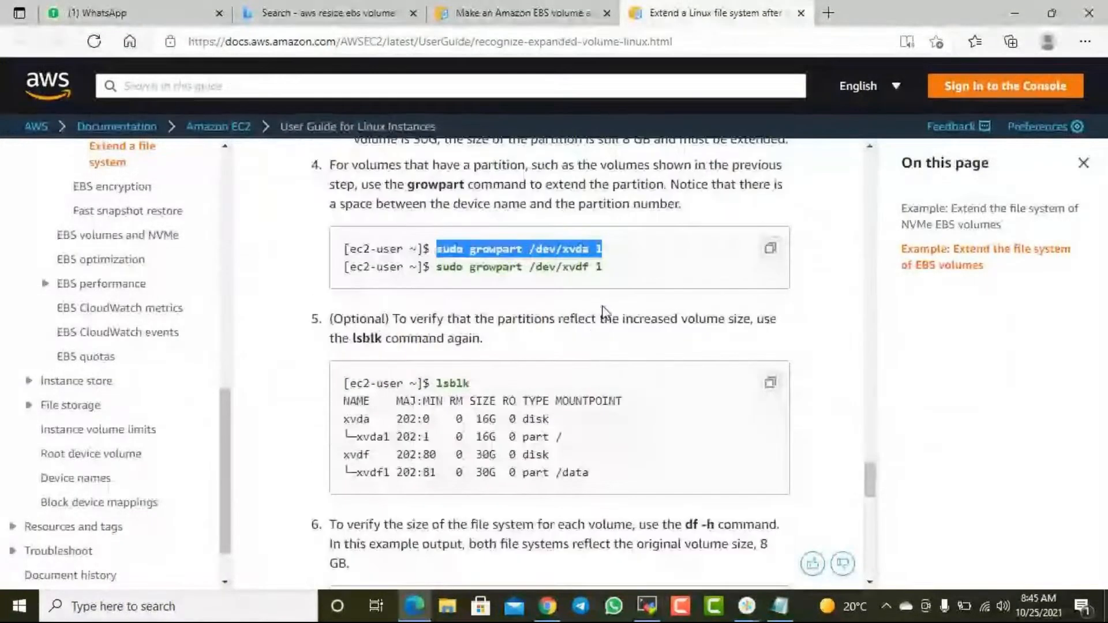
scroll(595, 305, down, 5)
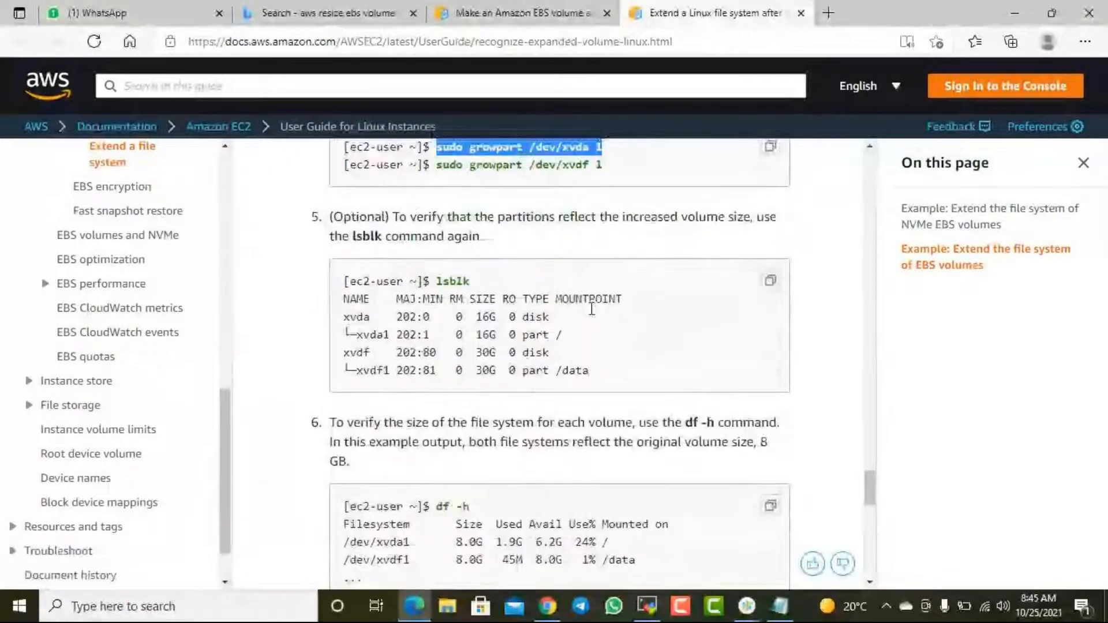
scroll(586, 323, down, 3)
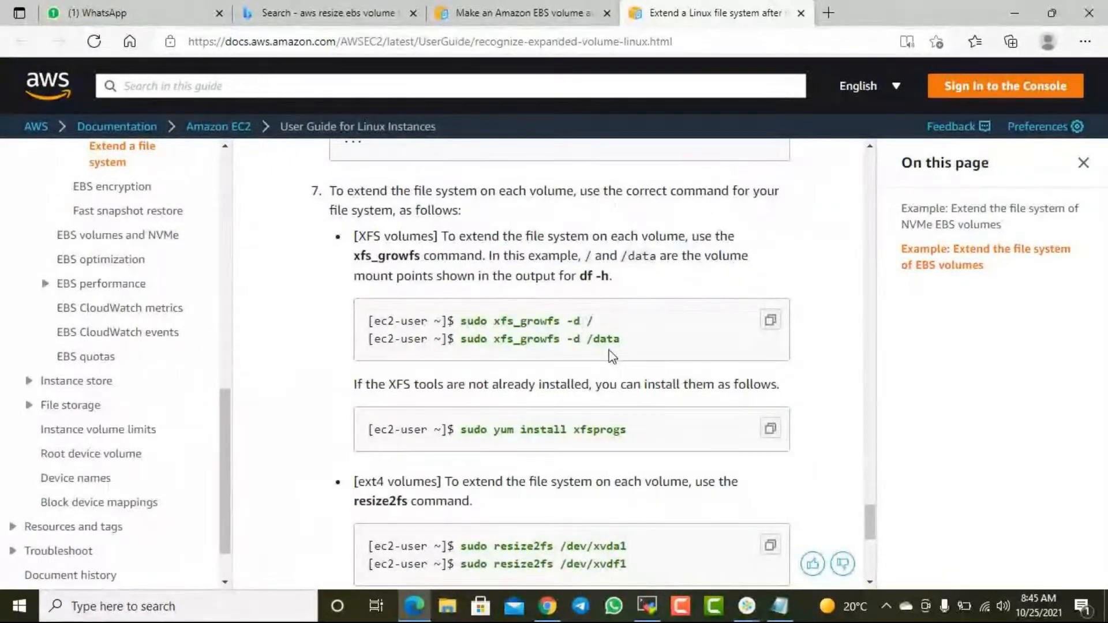
scroll(611, 356, up, 6)
scroll(612, 356, up, 3)
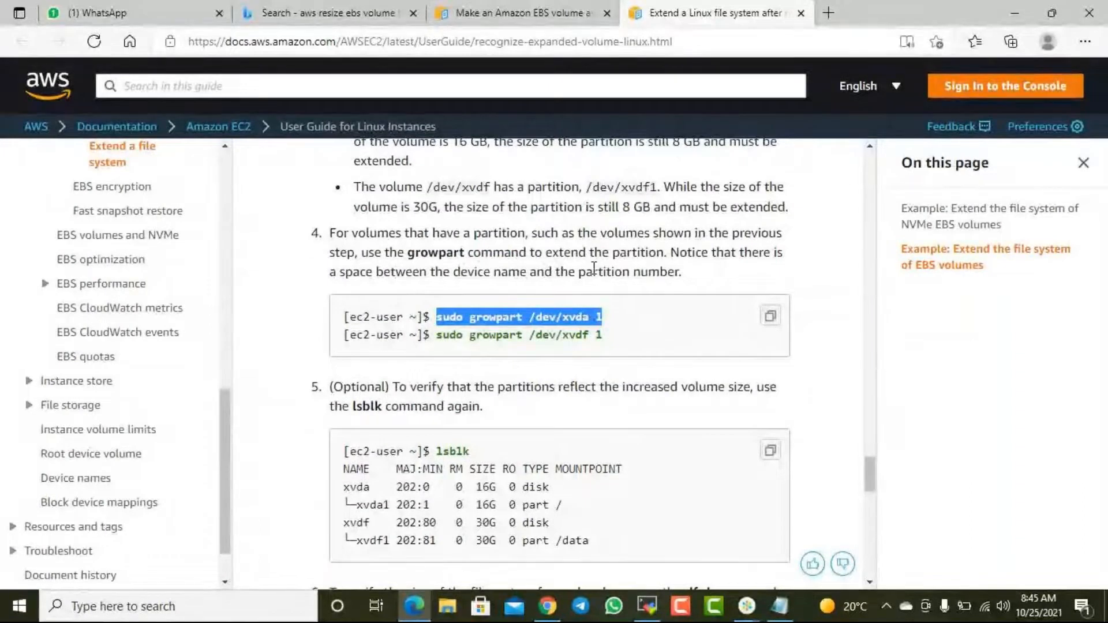
scroll(625, 283, up, 3)
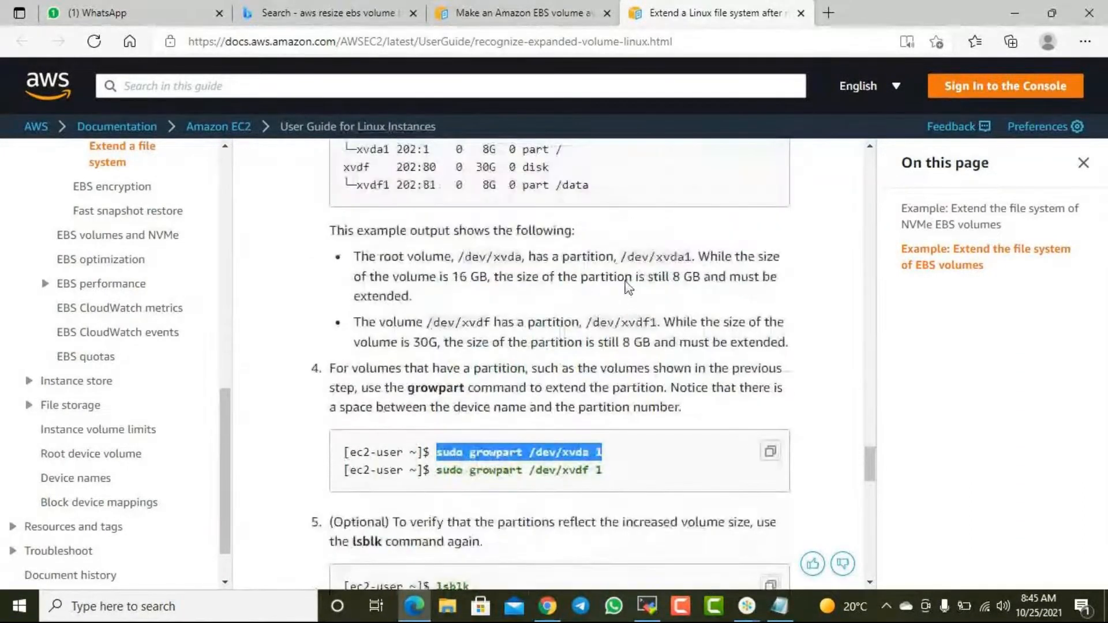
- Switch to the MobaXterm terminal and try running "sudo growpart /dev/xvdf" without a partition number
scroll(628, 287, up, 3)
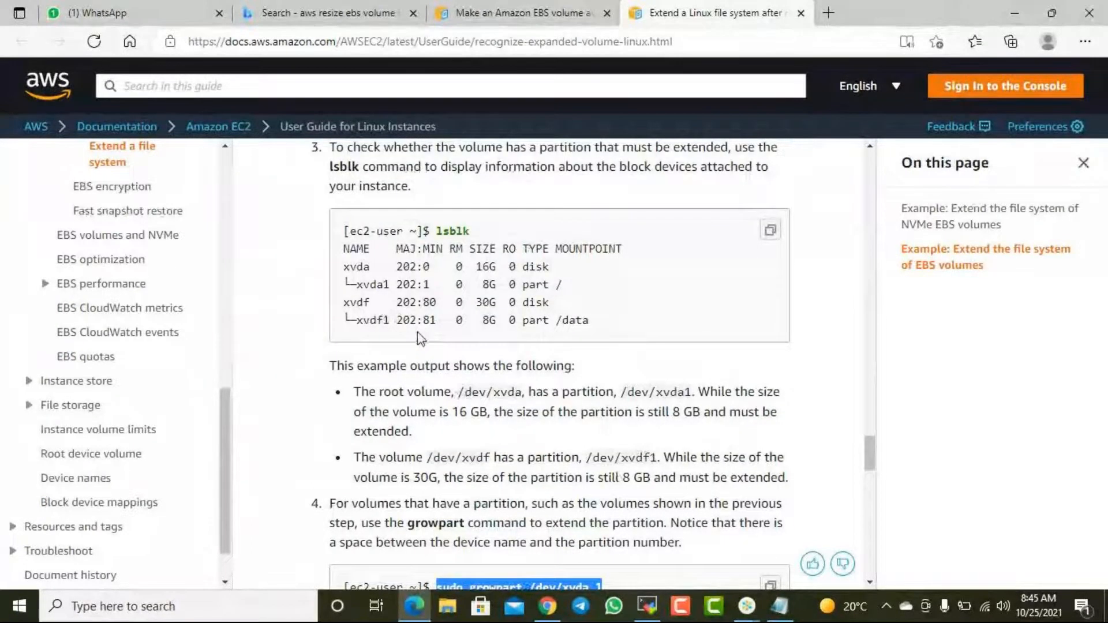
scroll(417, 339, down, 5)
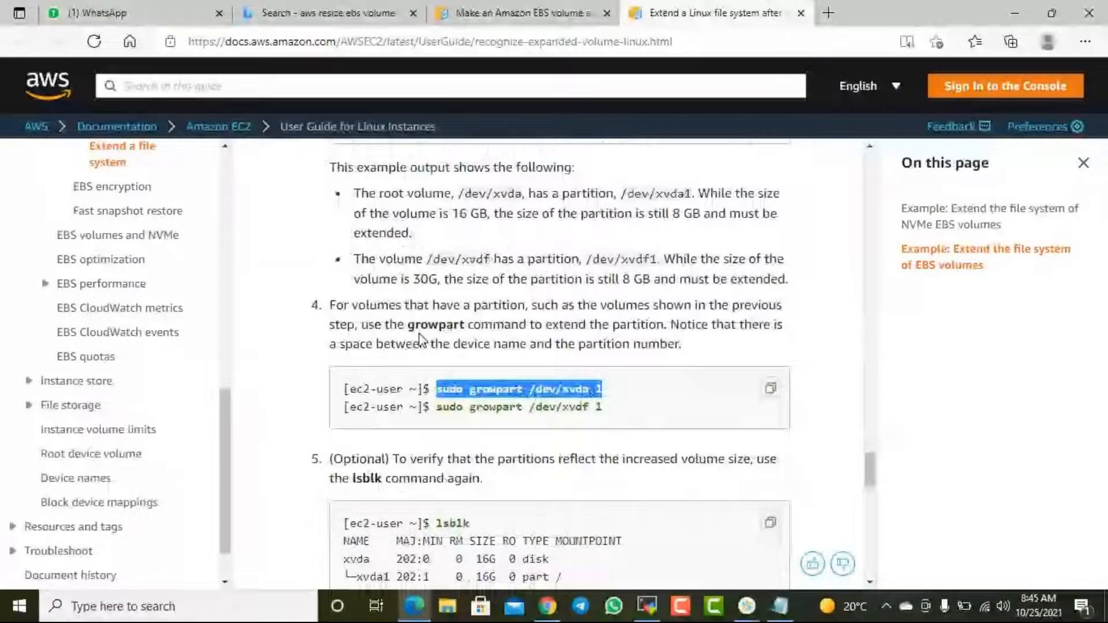
click(647, 606)
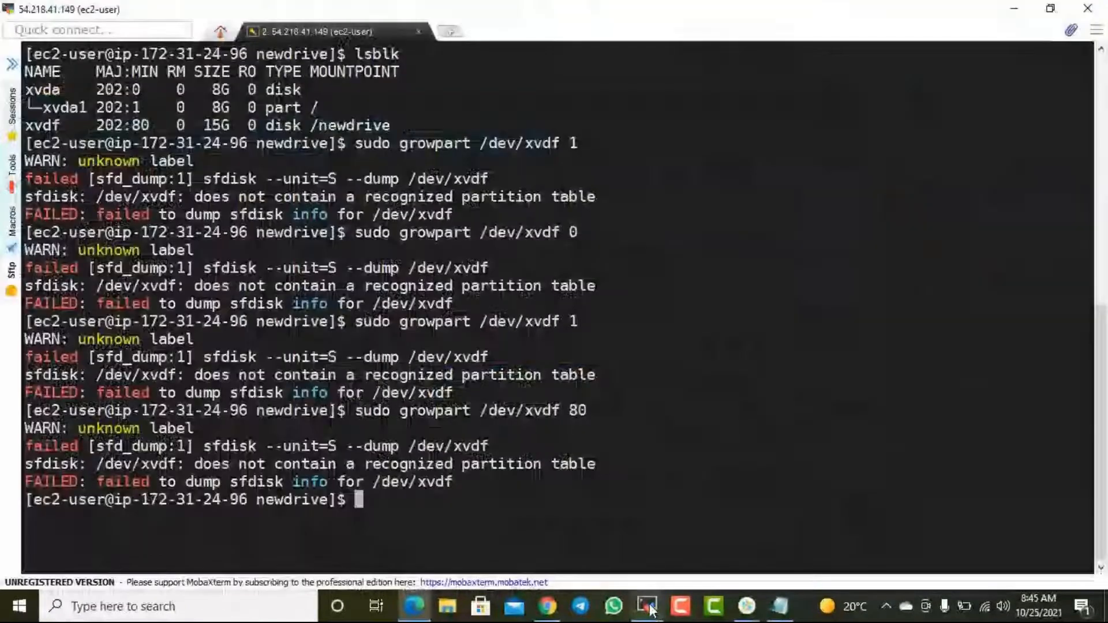
key(Up)
key(BackSpace)
key(BackSpace)
key(Return)
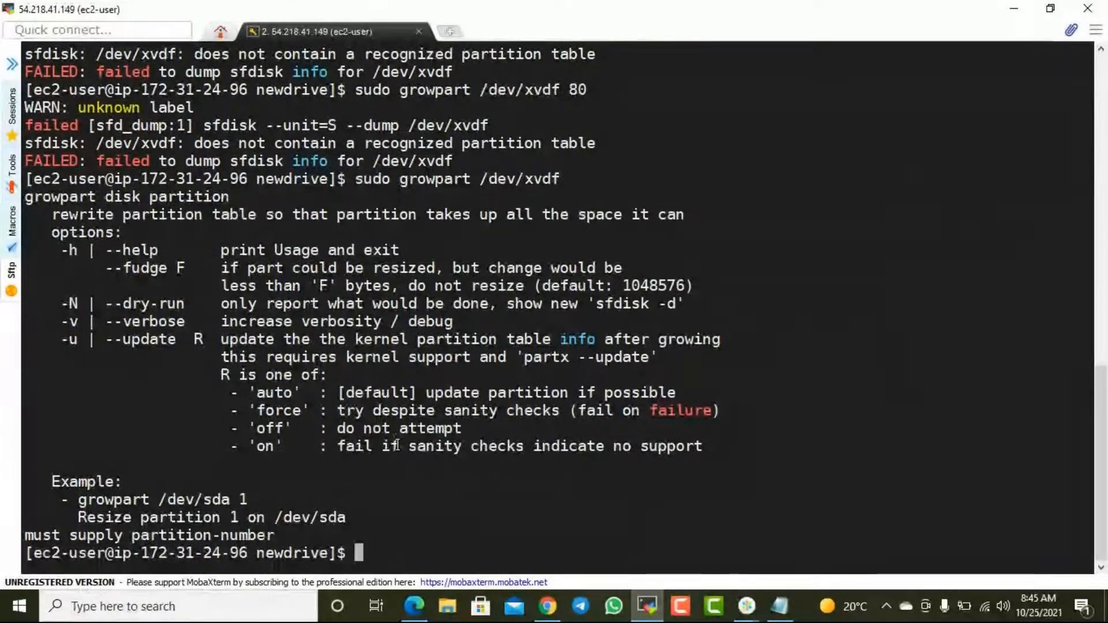
- Run lsblk to list the block devices, their sizes and mount points again
key(Up)
key(Down)
text(lsblk)
key(Return)
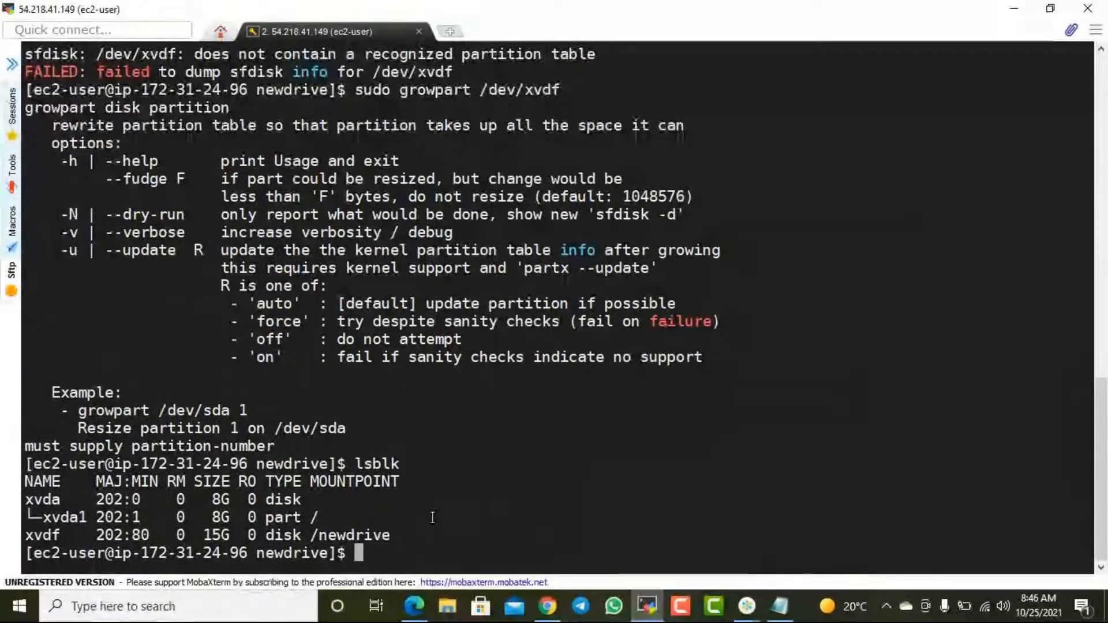
- Switch to the AWS guide in Edge and examine the df -hT, lsblk and growpart steps for extending EBS volumes
key(alt+Tab)
scroll(465, 437, up, 5)
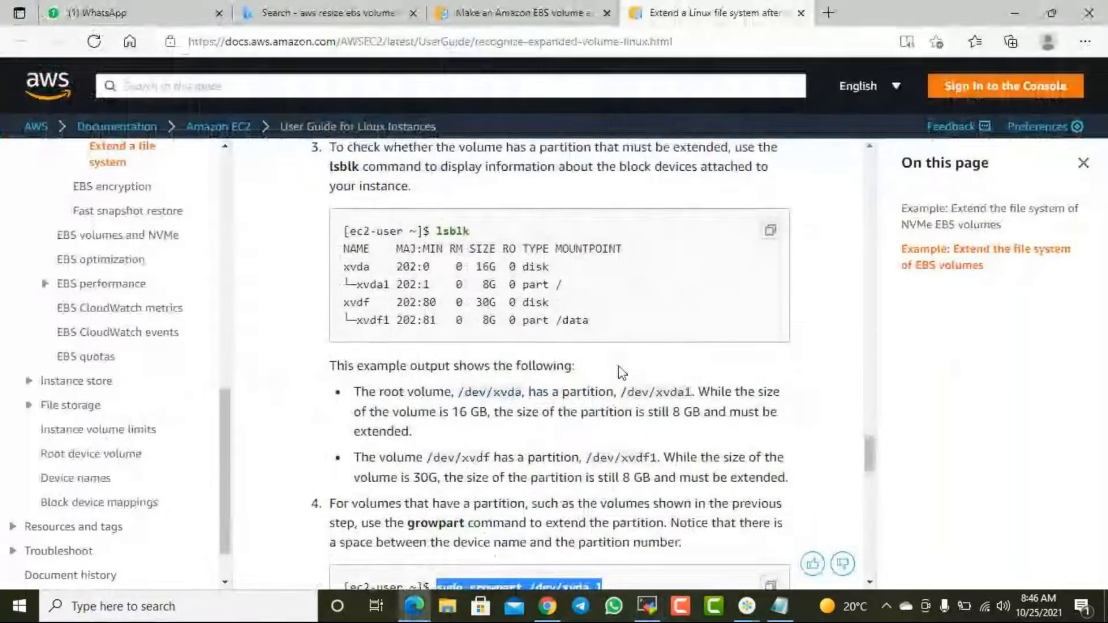
scroll(568, 381, up, 1)
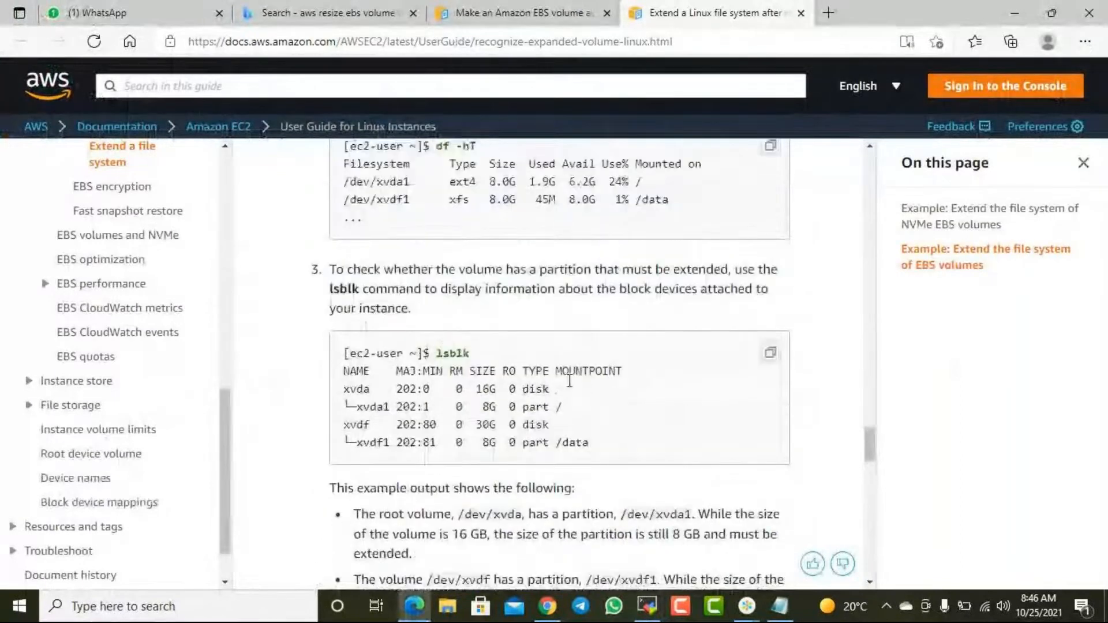
scroll(569, 381, up, 2)
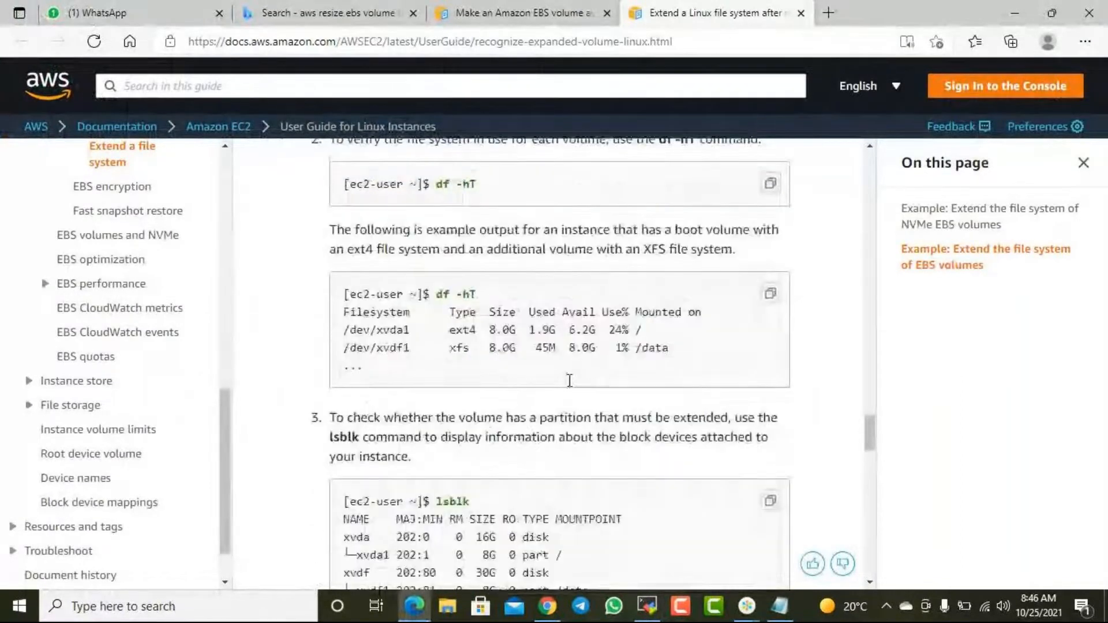
scroll(569, 381, up, 3)
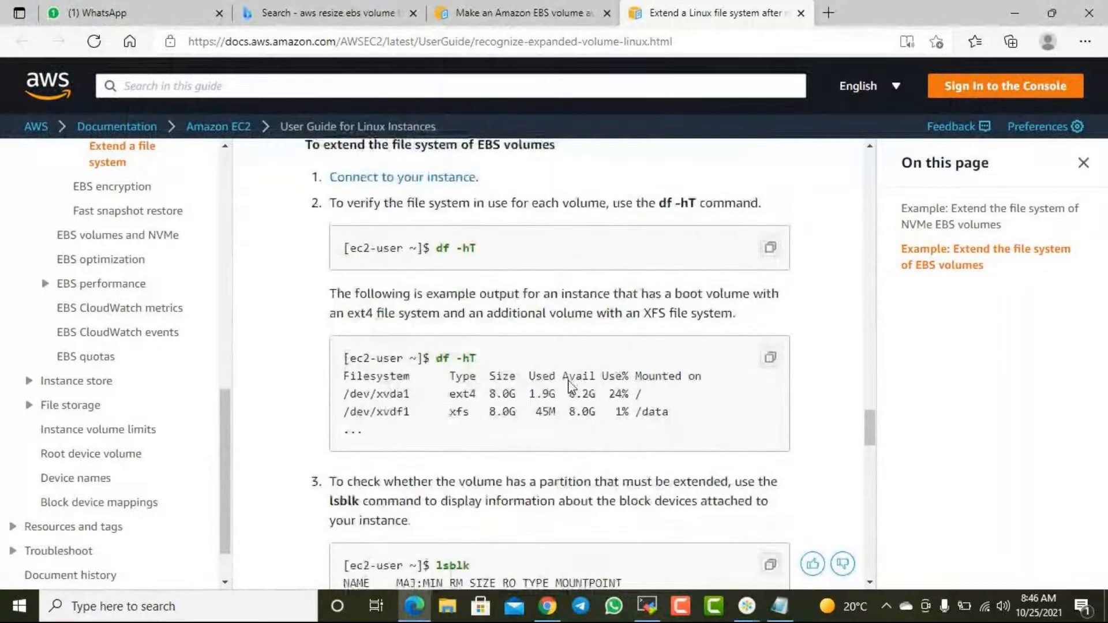
scroll(569, 381, up, 3)
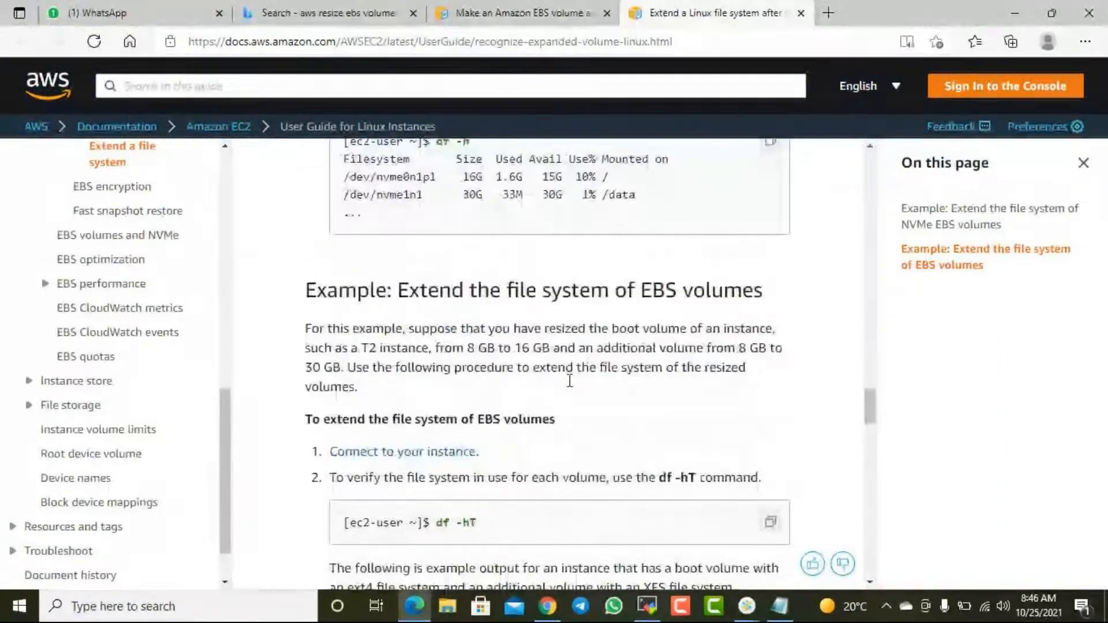
scroll(569, 381, down, 8)
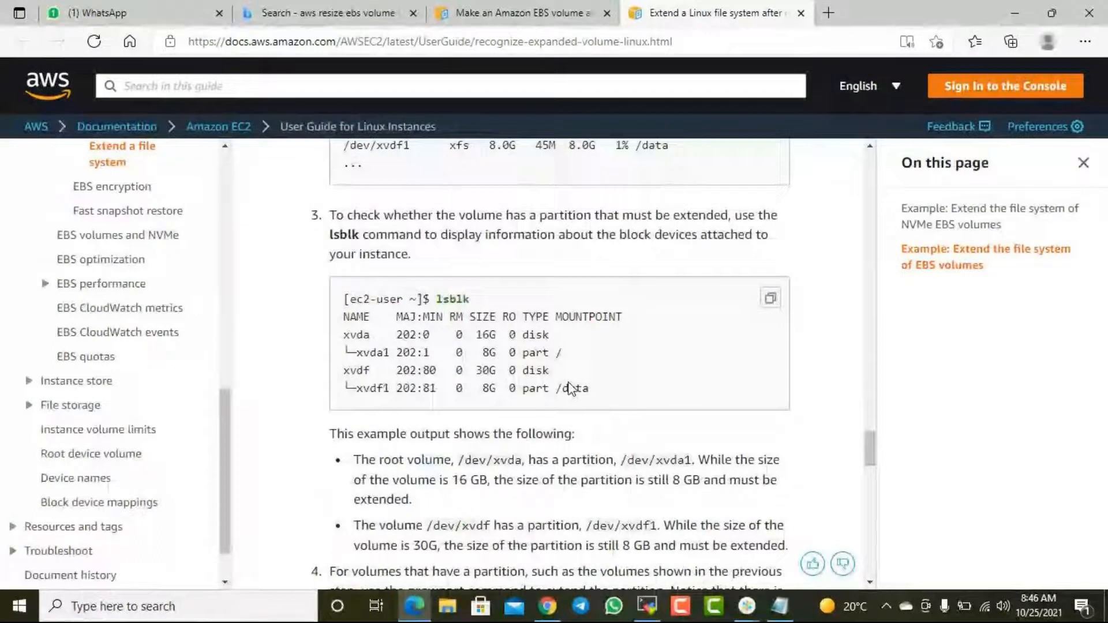
scroll(570, 384, down, 1)
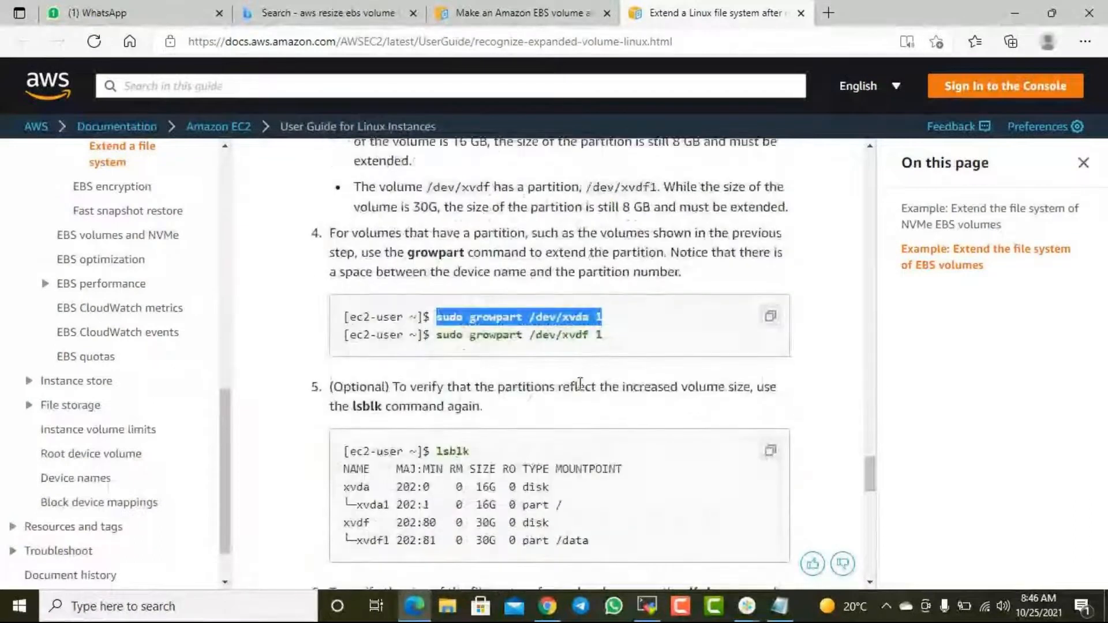
click(595, 338)
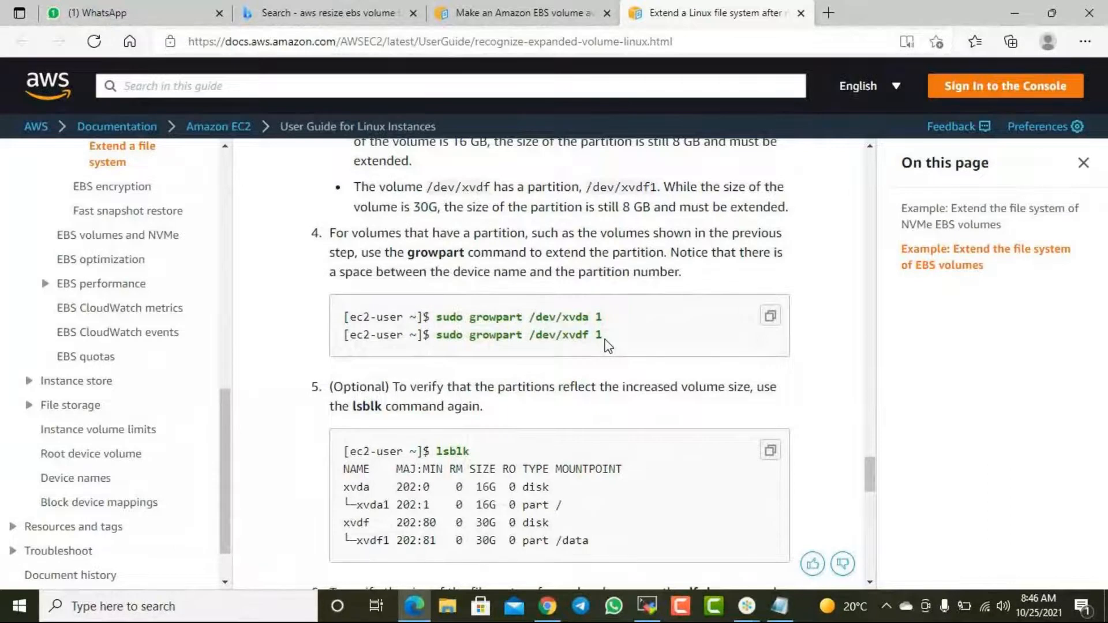
drag(591, 335, 599, 334)
scroll(557, 301, up, 1)
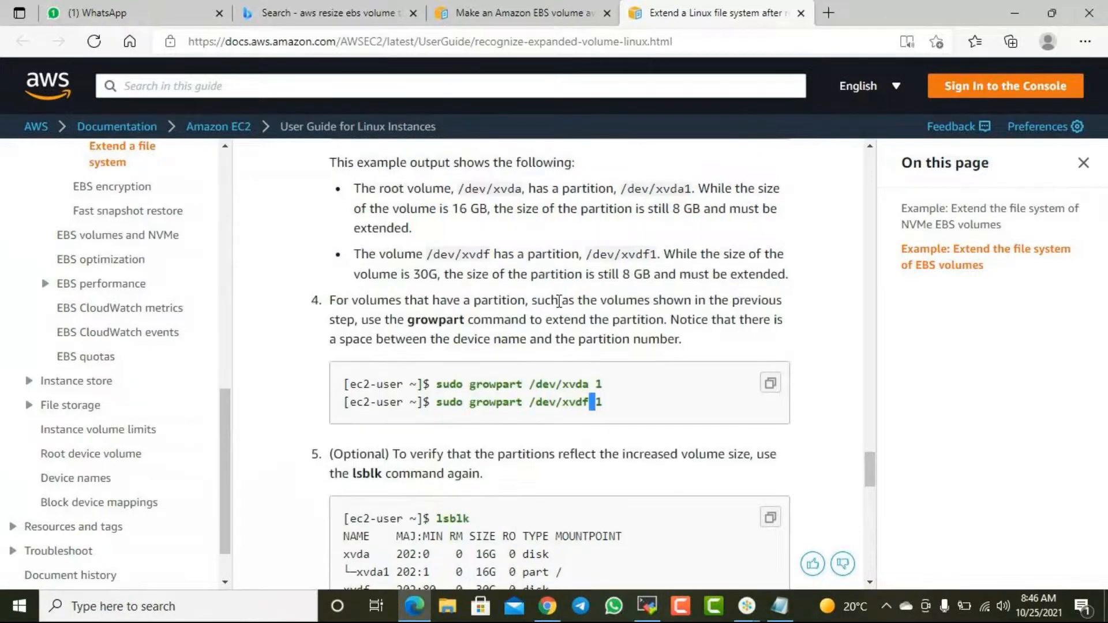
- Examine the guide's size verification steps and the "sudo xfs_growfs -d /data" command for XFS volumes
scroll(559, 304, down, 2)
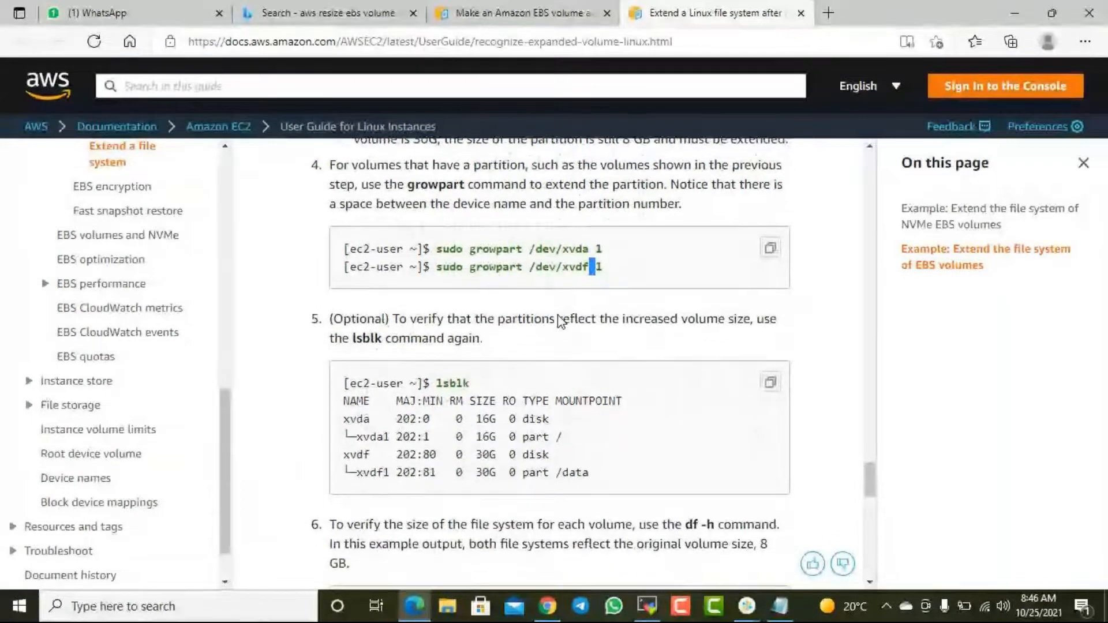
scroll(559, 316, down, 1)
scroll(559, 316, down, 2)
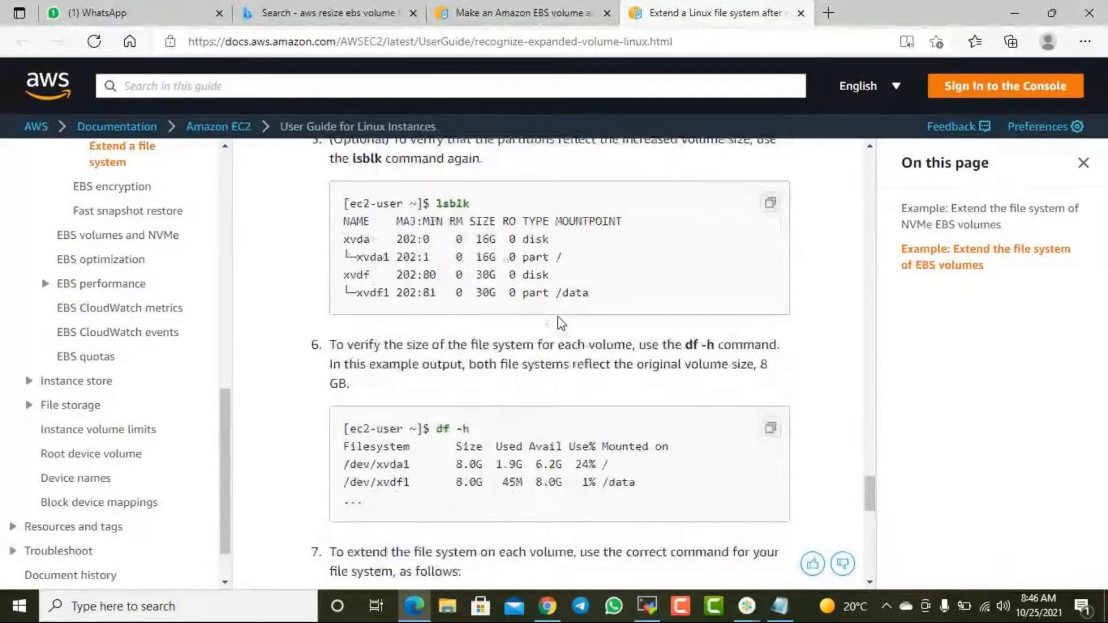
scroll(558, 316, down, 4)
mouse_move(461, 388)
mouse_down()
mouse_move(594, 385)
mouse_move(632, 411)
mouse_move(461, 407)
mouse_up()
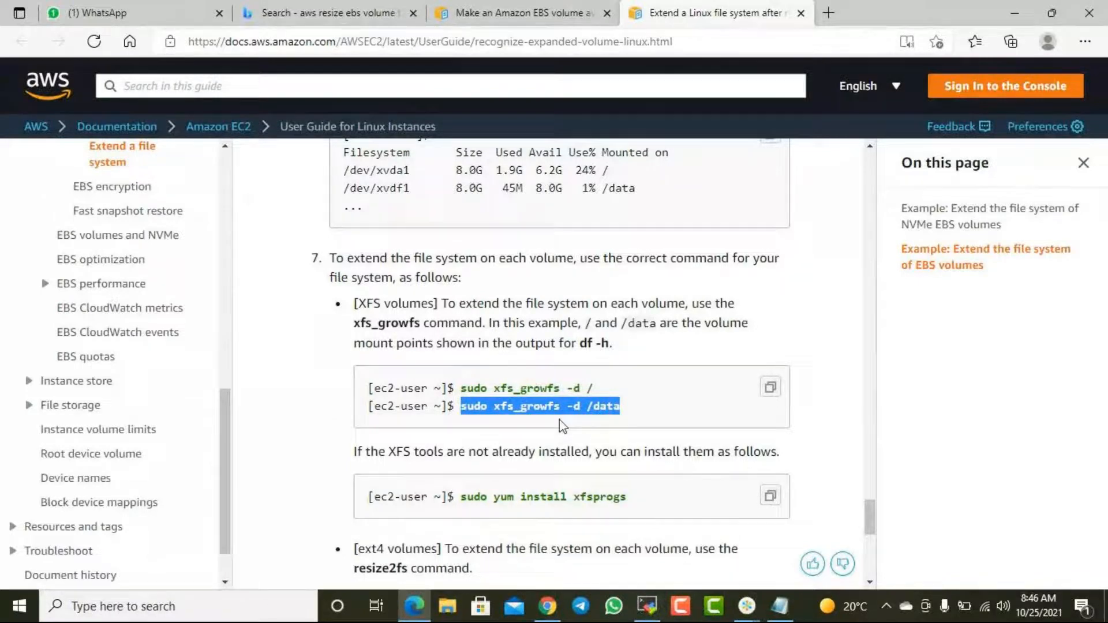
click(556, 403)
scroll(594, 398, up, 5)
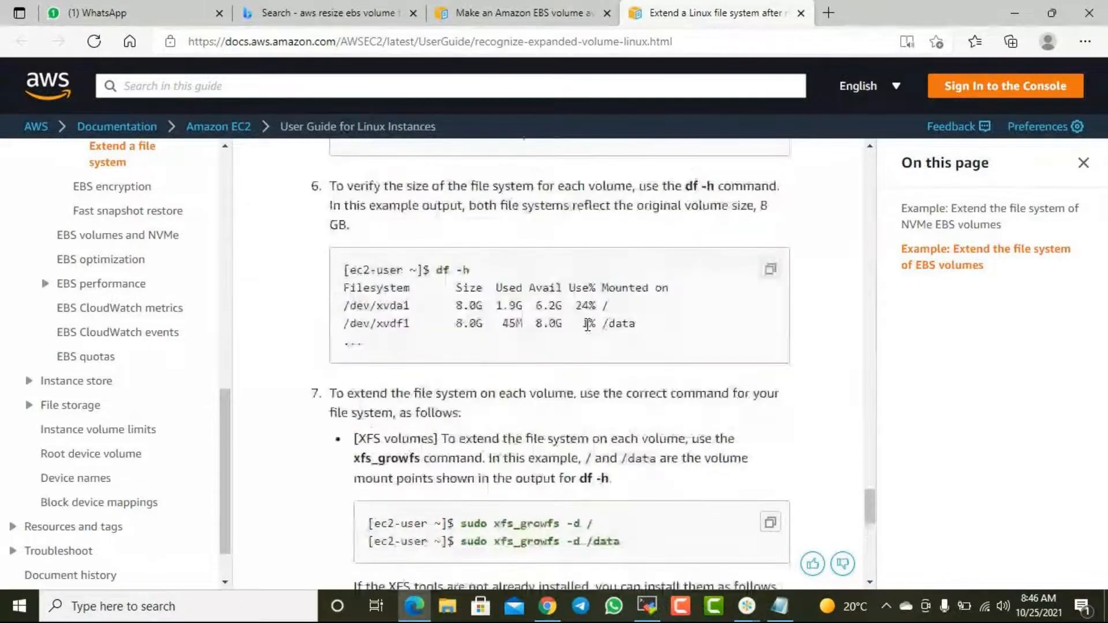
scroll(560, 253, up, 2)
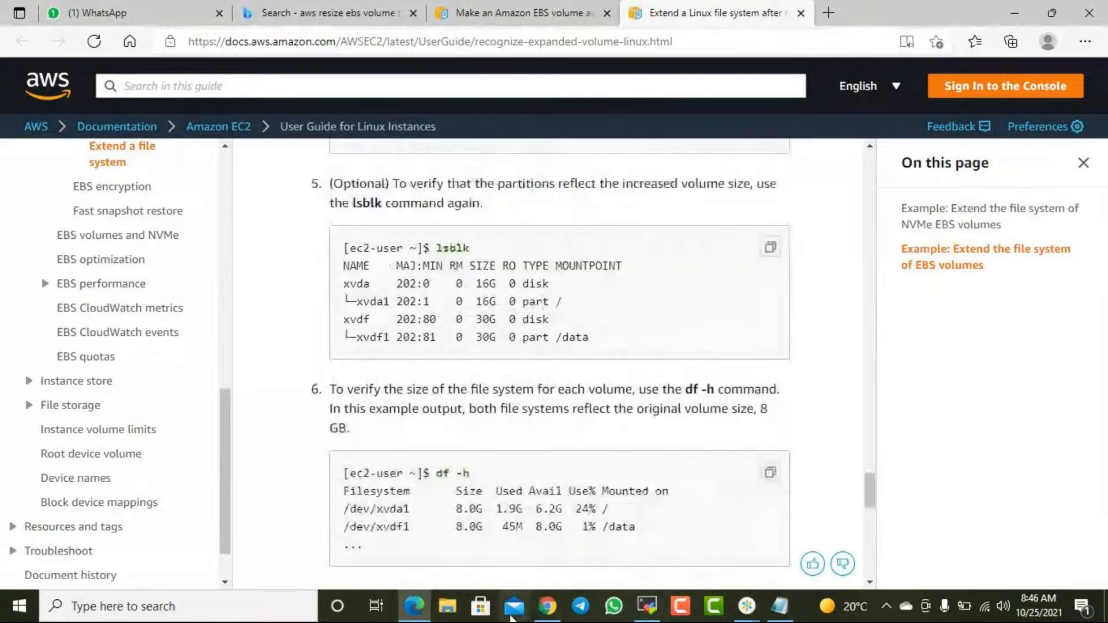
- Switch back to the MobaXterm terminal and try running "sudo growpart /dev/xvdf 2"
click(649, 605)
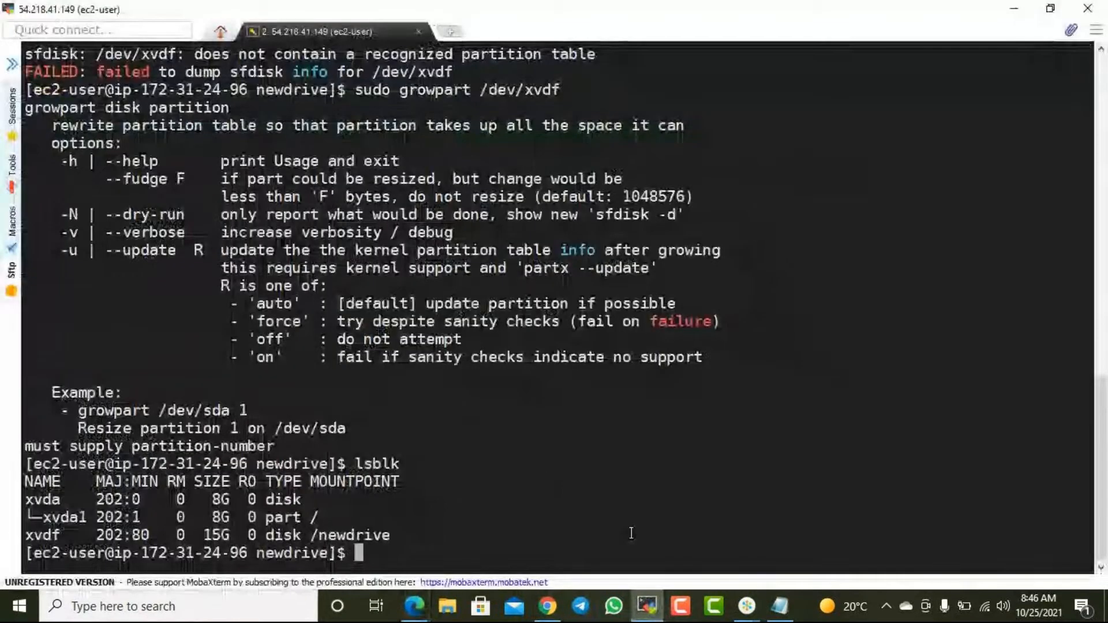
key(Up)
key(Up)
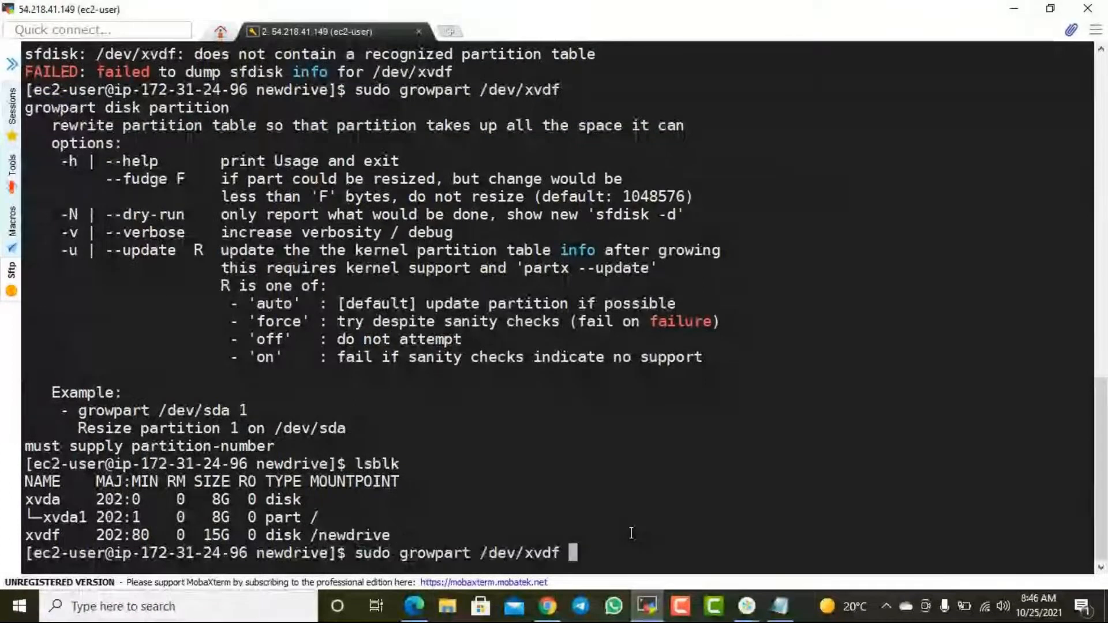
text(2)
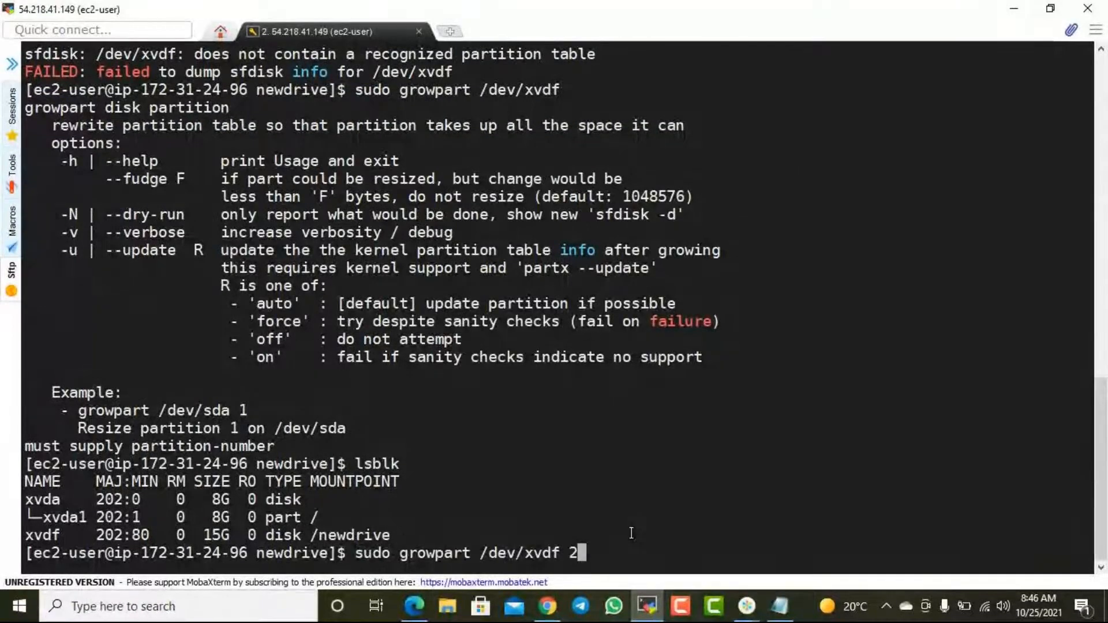
key(Return)
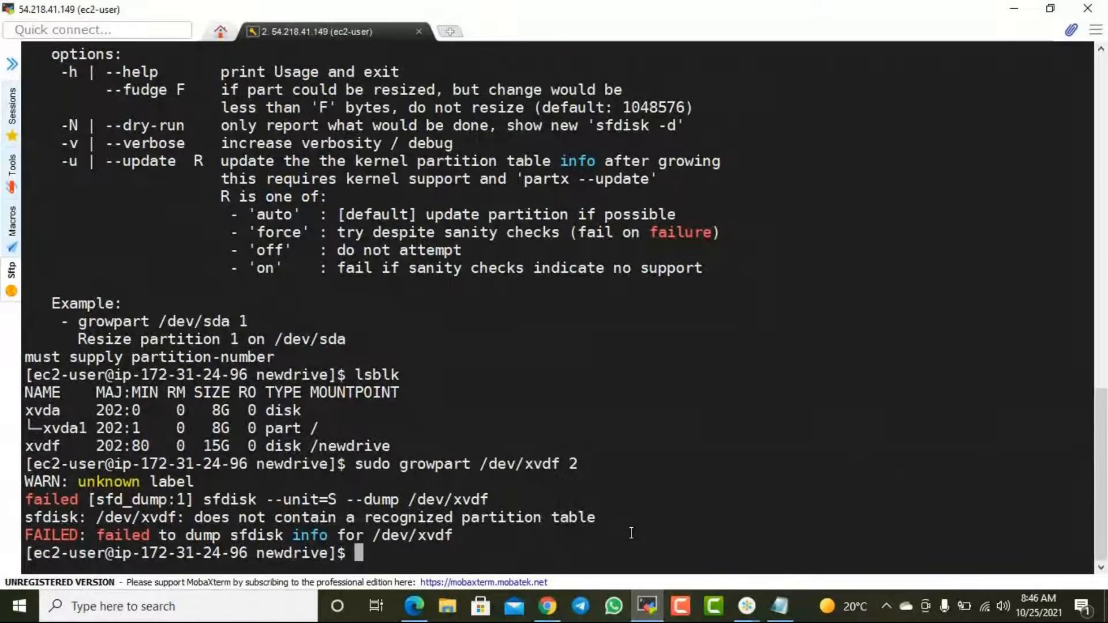
key(Up)
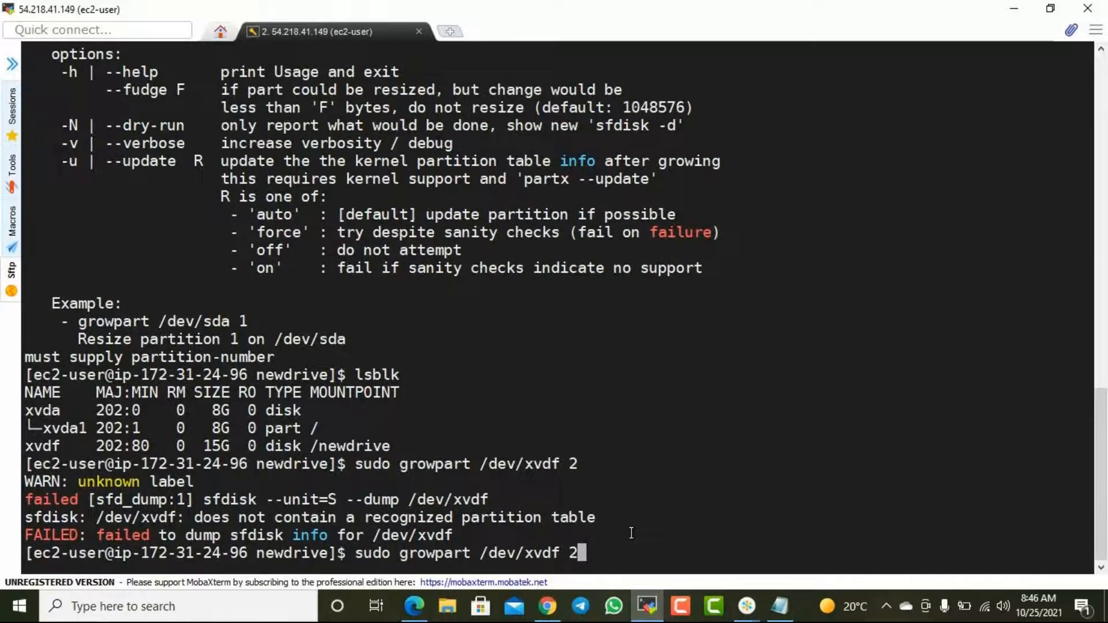
key(BackSpace)
key(BackSpace)
text(1)
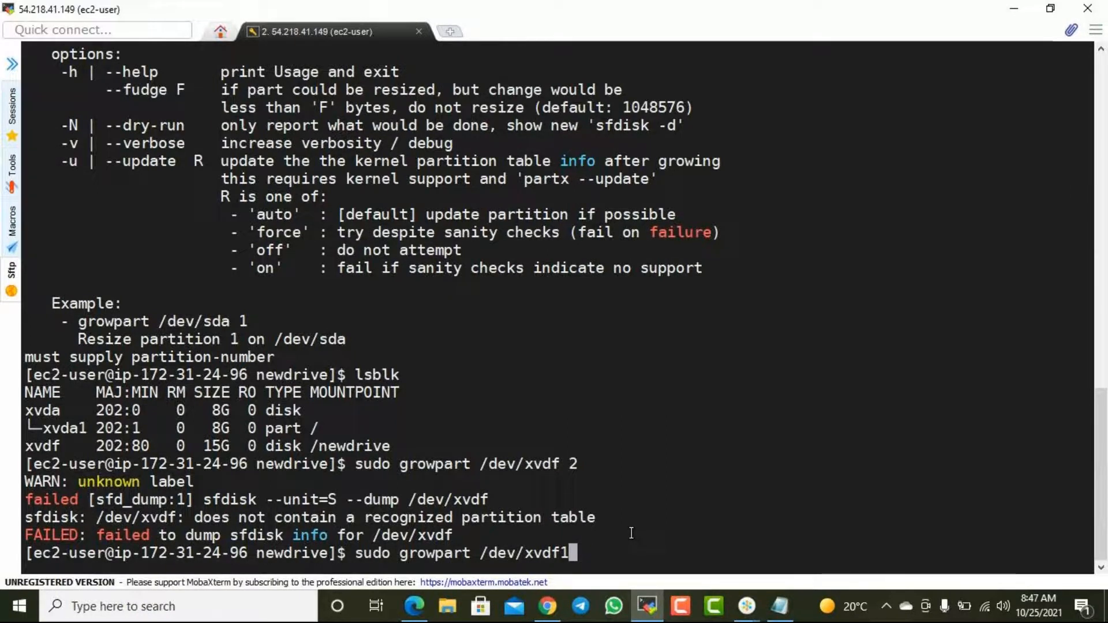
key(BackSpace)
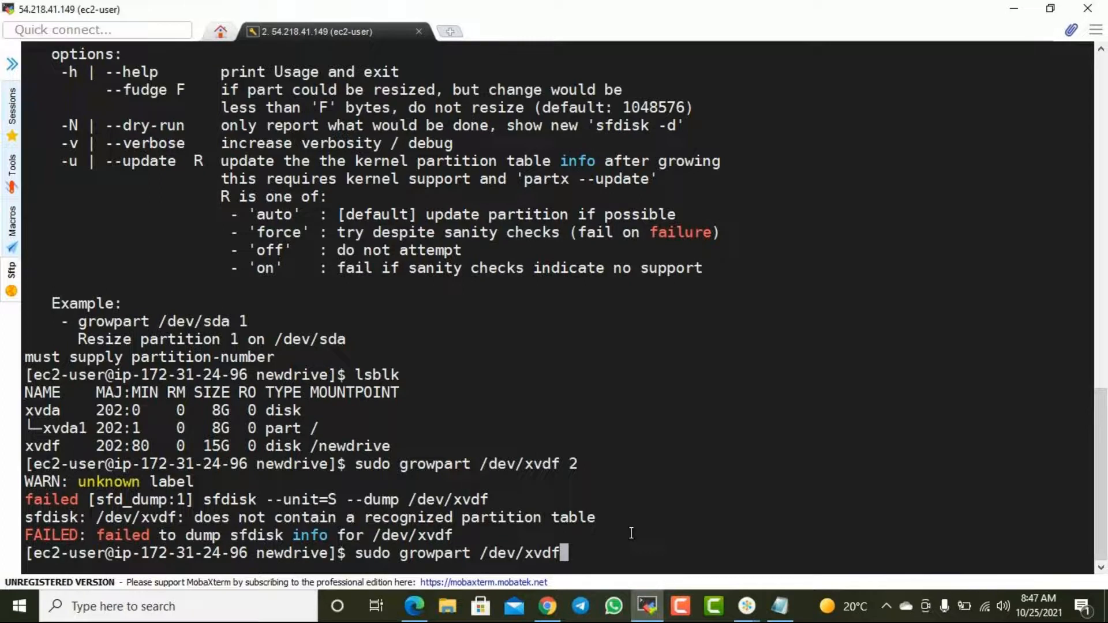
key(BackSpace)
- Switch to the EC2 console in Chrome and select the 2nd Disk volume to check its details
key(alt+Tab)
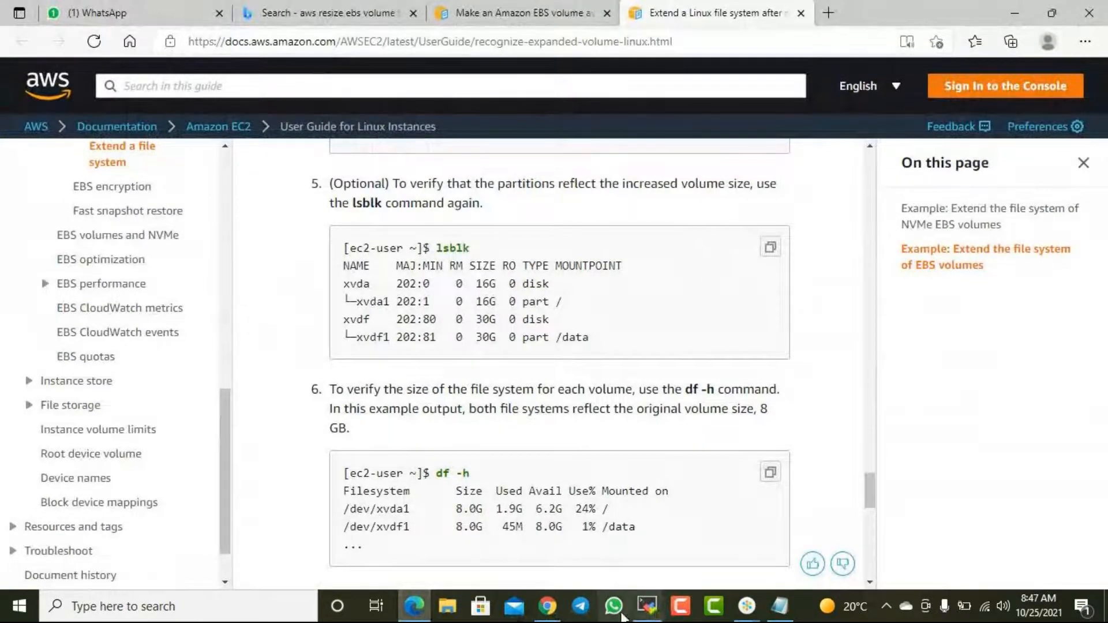
click(539, 618)
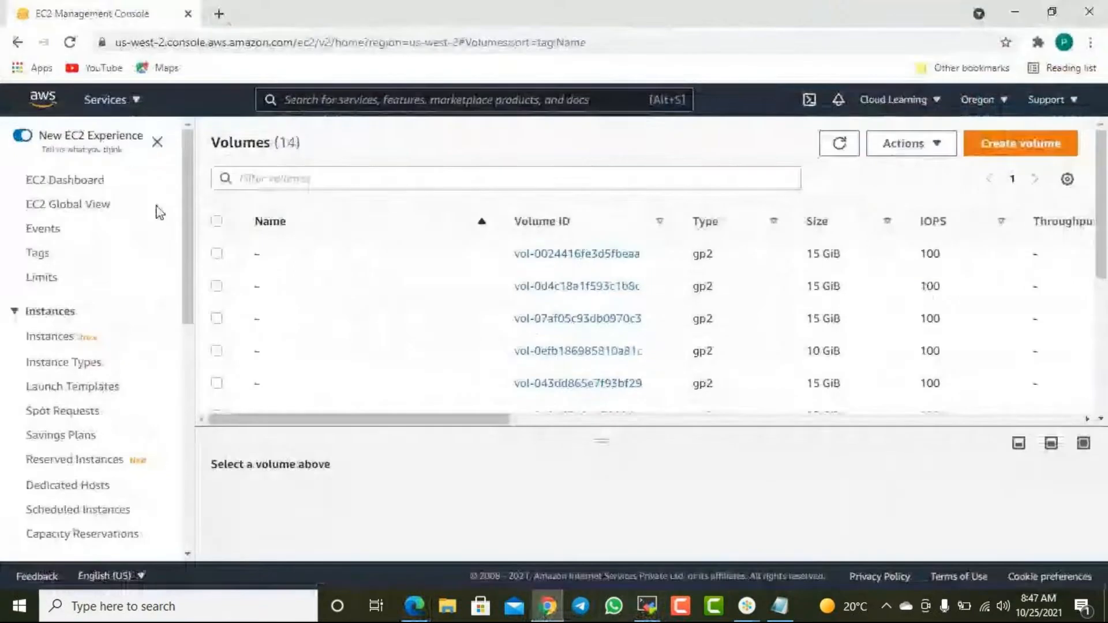
click(459, 359)
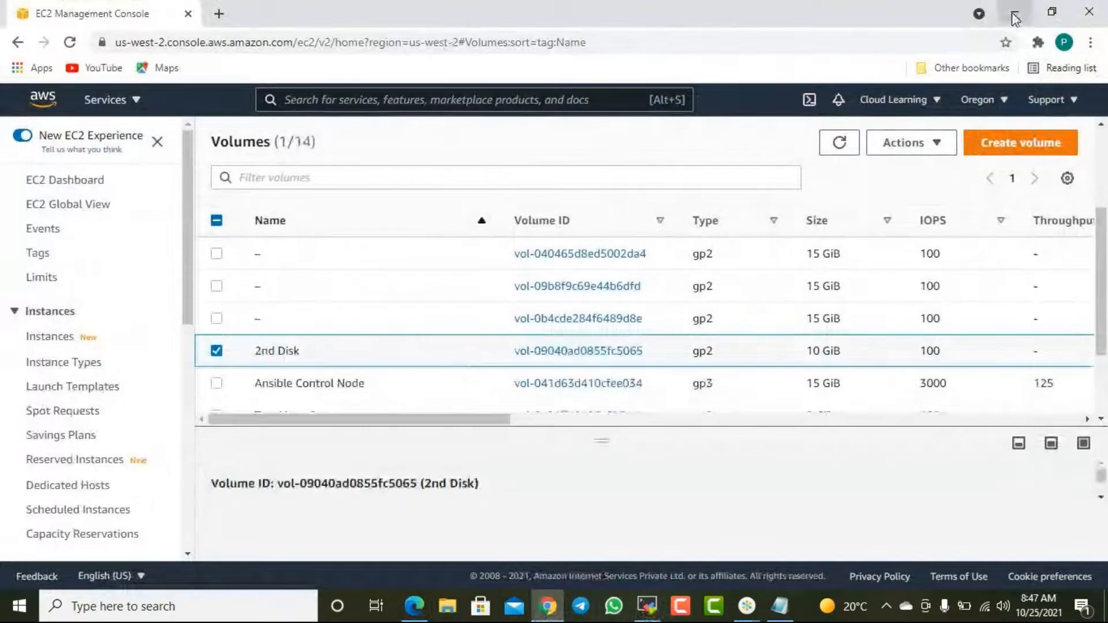
- Return to the AWS guide in Edge and compare its lsblk example, growpart step and file system extension commands for XFS and ext4
click(1014, 15)
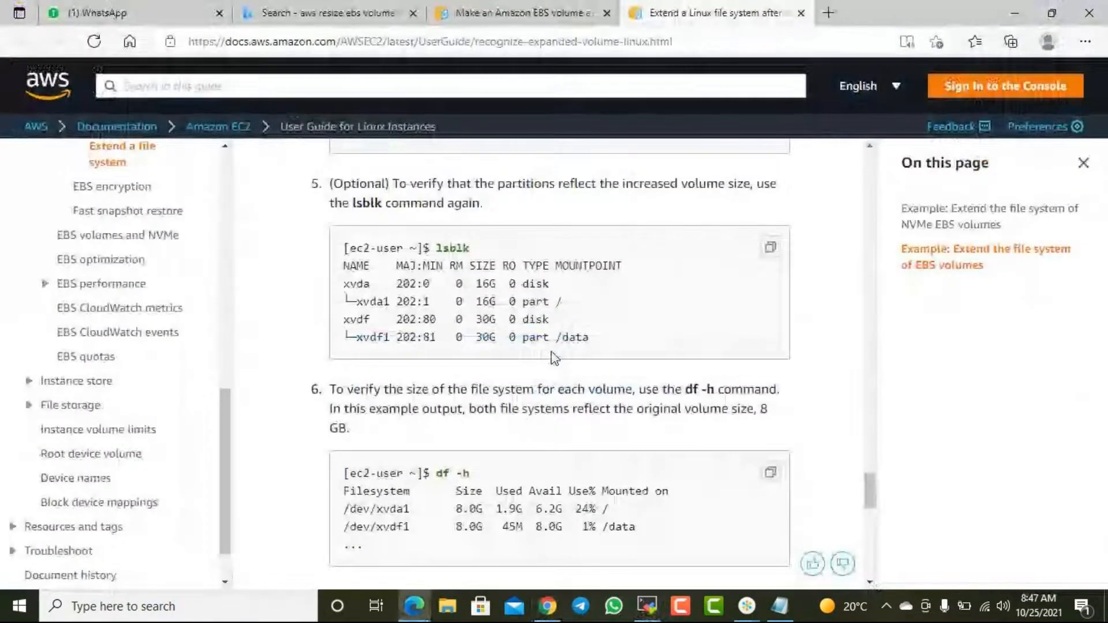
drag(370, 337, 428, 339)
click(428, 338)
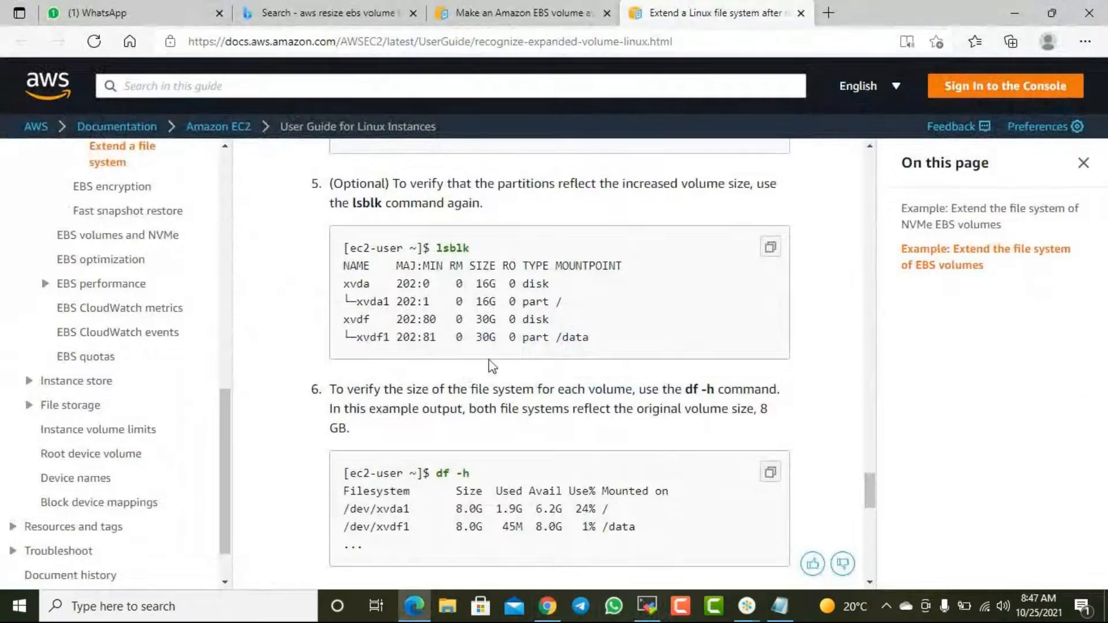
scroll(551, 495, down, 1)
scroll(552, 497, down, 5)
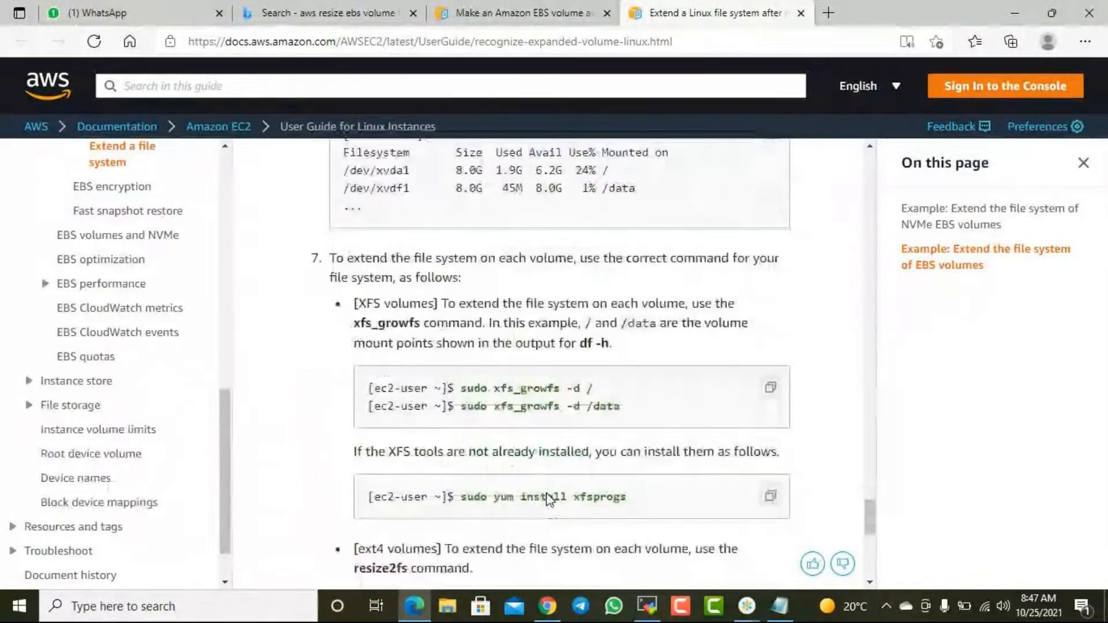
scroll(548, 498, up, 10)
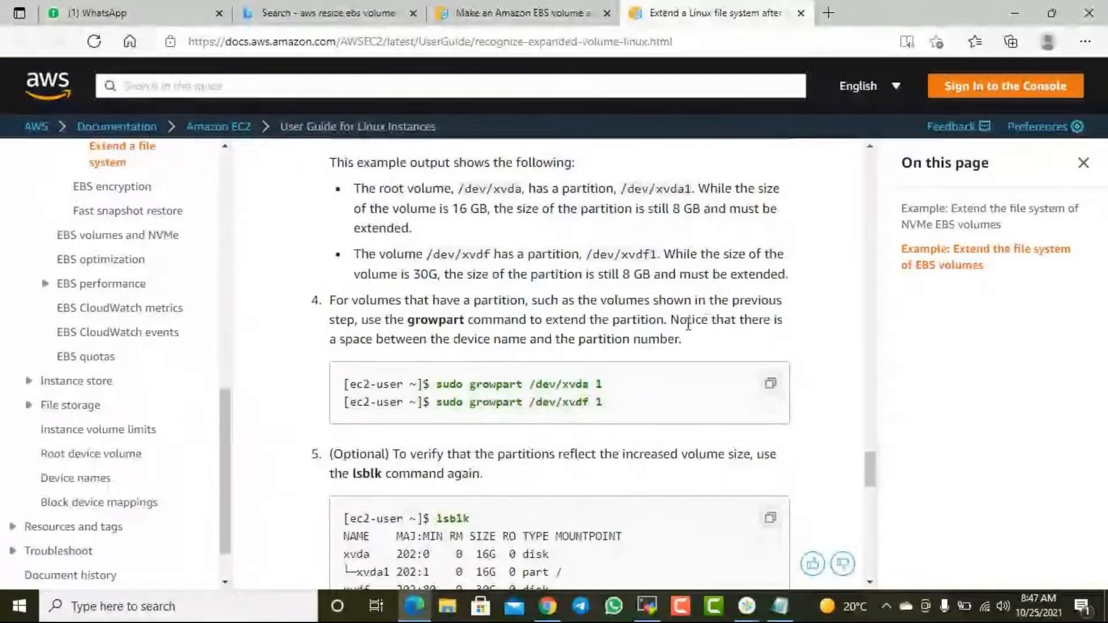
scroll(659, 356, down, 4)
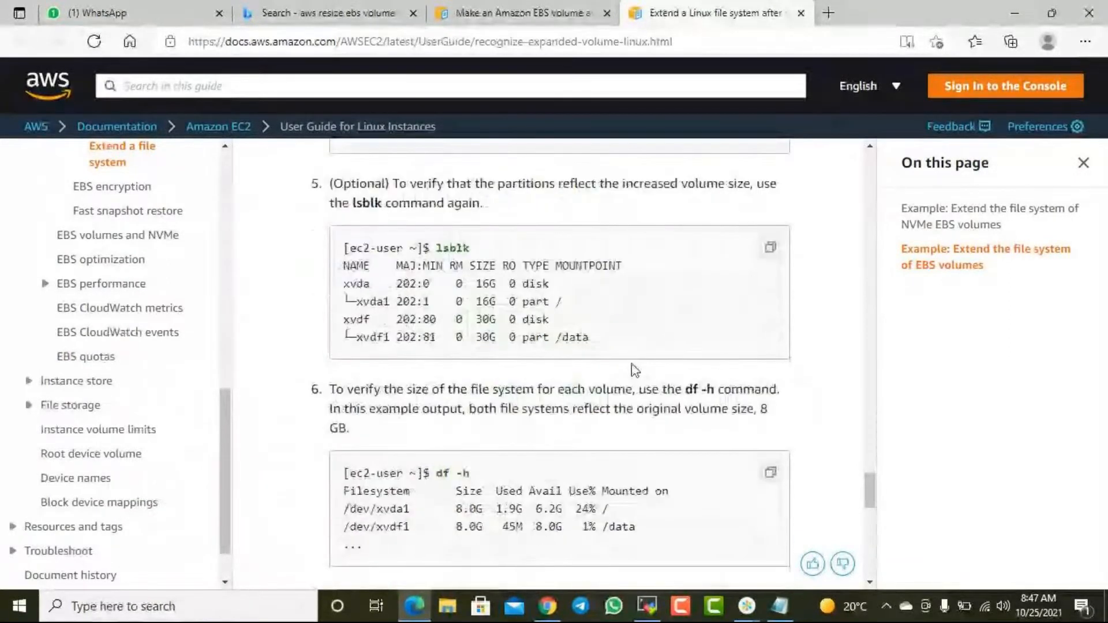
scroll(635, 369, down, 6)
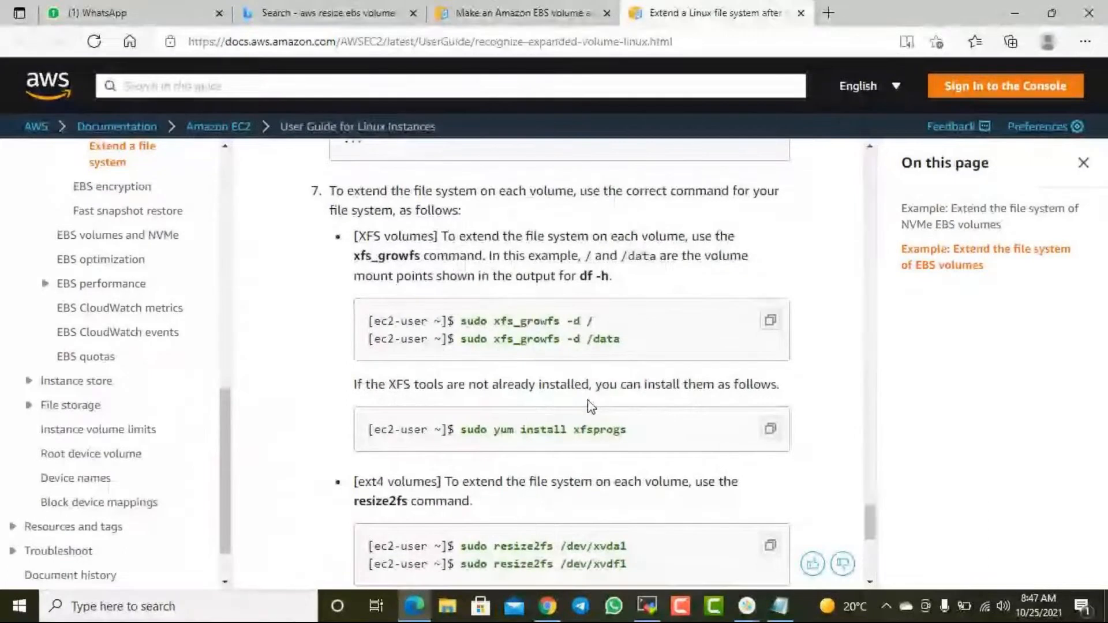
- Copy the "sudo xfs_growfs -d /data" command from the AWS guide and paste it at the prompt in the MobaXterm terminal
scroll(522, 382, down, 1)
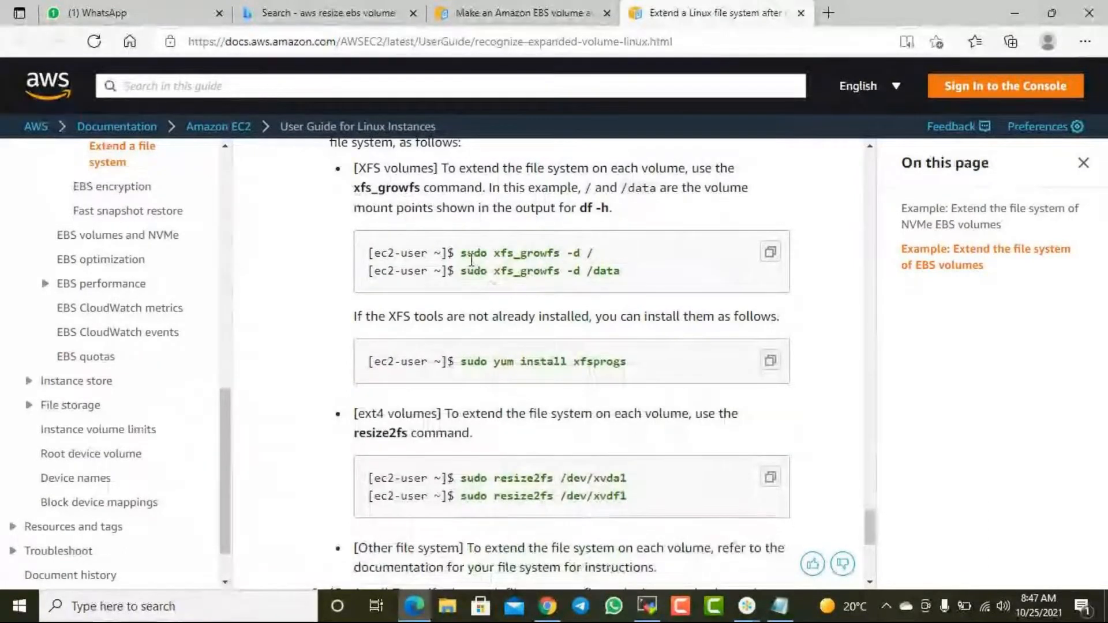
drag(462, 270, 626, 274)
key(ctrl+c)
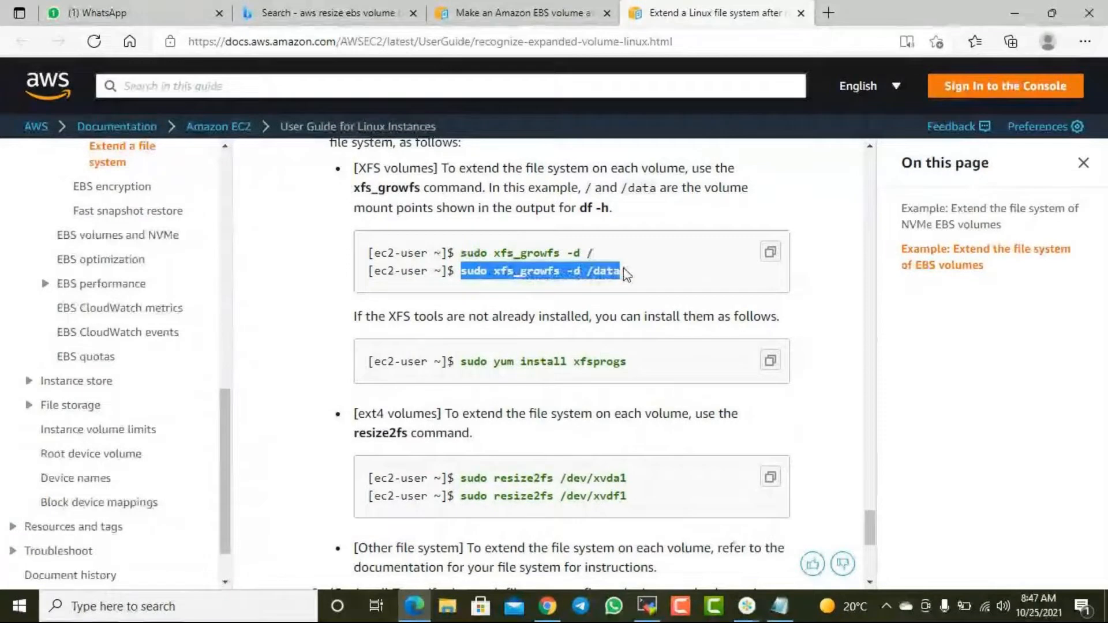
click(653, 606)
key(BackSpace)
key(BackSpace)
key(BackSpace)
key(BackSpace)
key(BackSpace)
key(BackSpace)
key(BackSpace)
key(BackSpace)
key(BackSpace)
key(BackSpace)
key(BackSpace)
key(BackSpace)
key(BackSpace)
key(BackSpace)
key(BackSpace)
key(BackSpace)
key(BackSpace)
key(BackSpace)
key(BackSpace)
key(BackSpace)
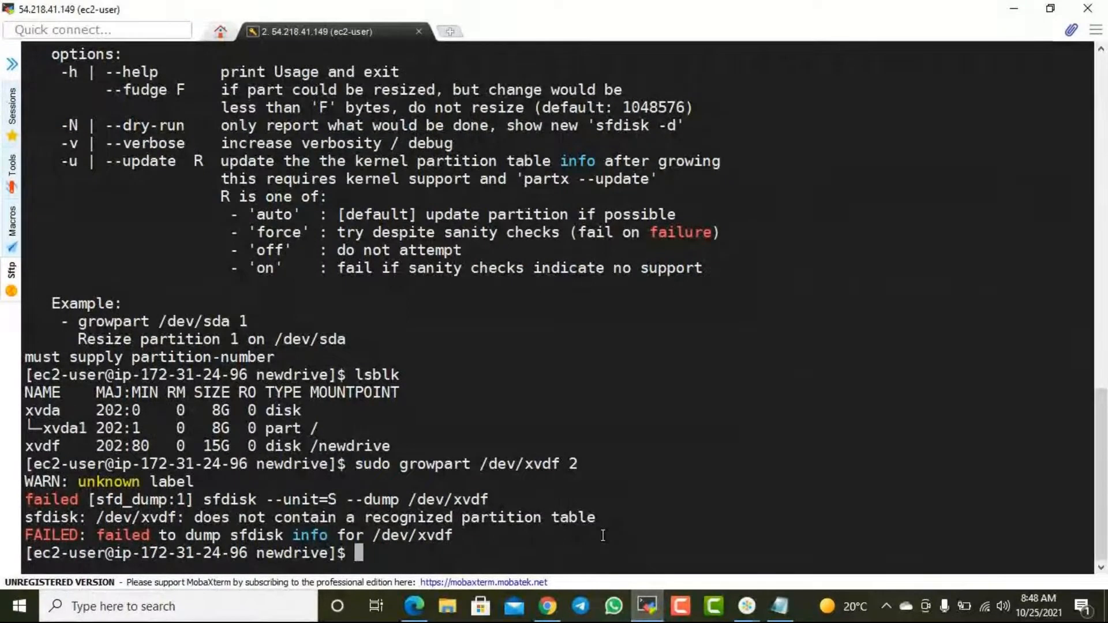
right_click(657, 519)
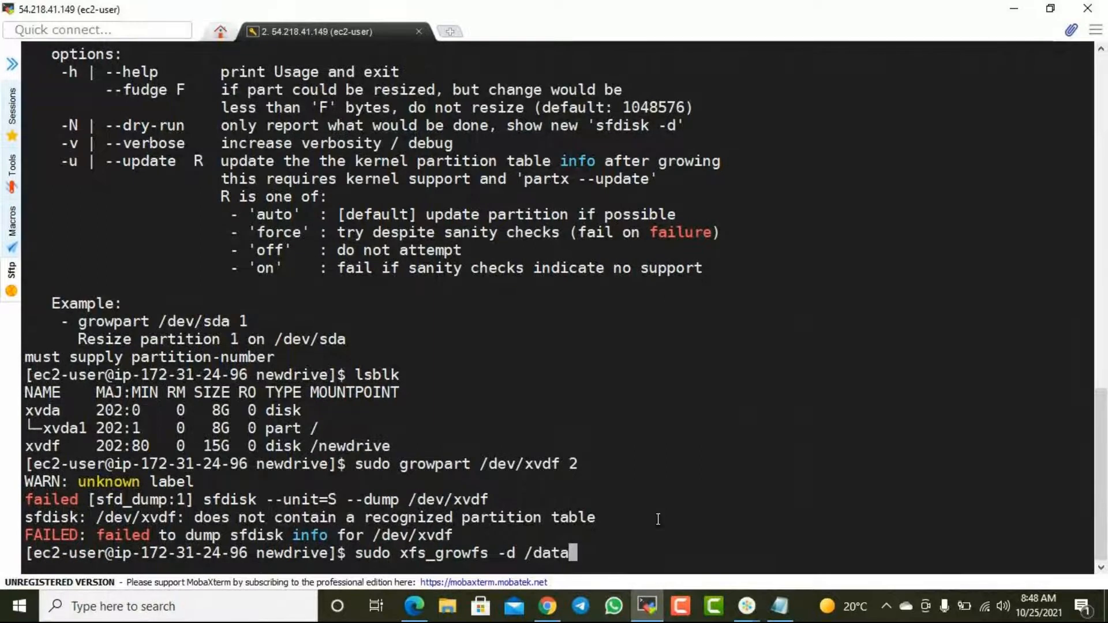
- Change the pasted command's target to /dev/xvdf and run "sudo xfs_growfs -d /dev/xvdf" to extend the XFS filesystem
key(BackSpace)
key(BackSpace)
key(BackSpace)
text(ev/x)
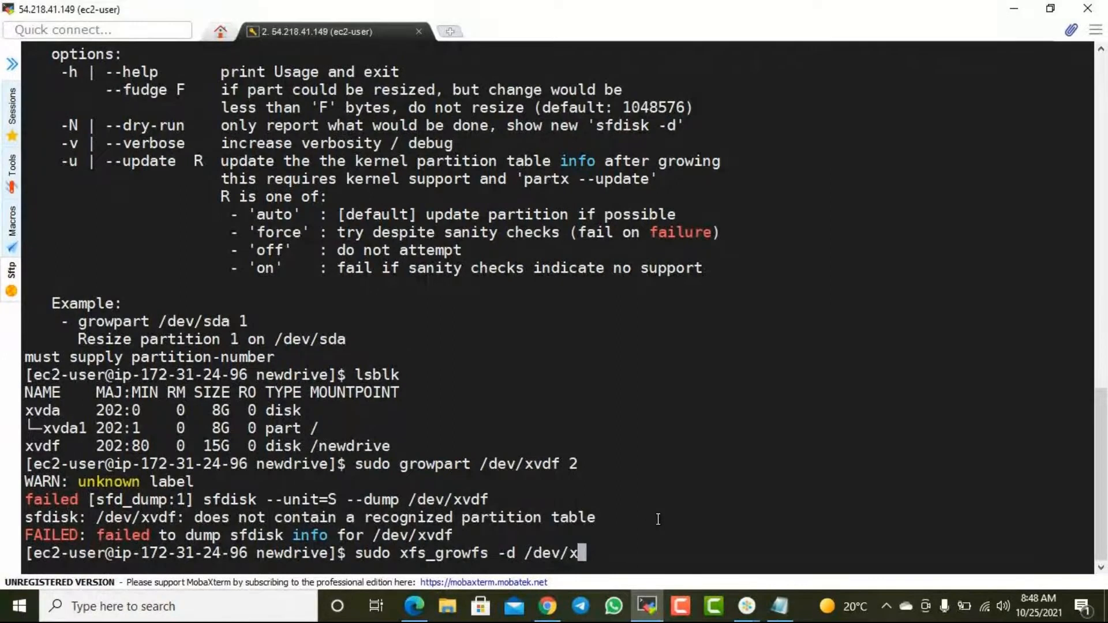
text(vdf)
key(Return)
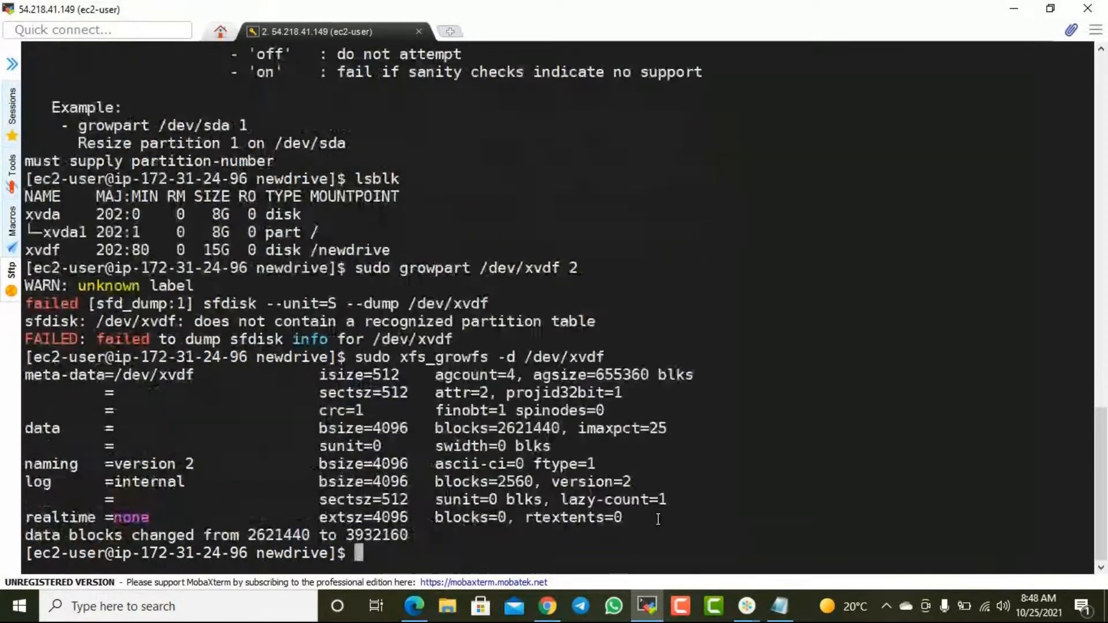
- Run "df -hT" to check the size and type of the mounted filesystems
text(lsb)
key(BackSpace)
key(BackSpace)
key(BackSpace)
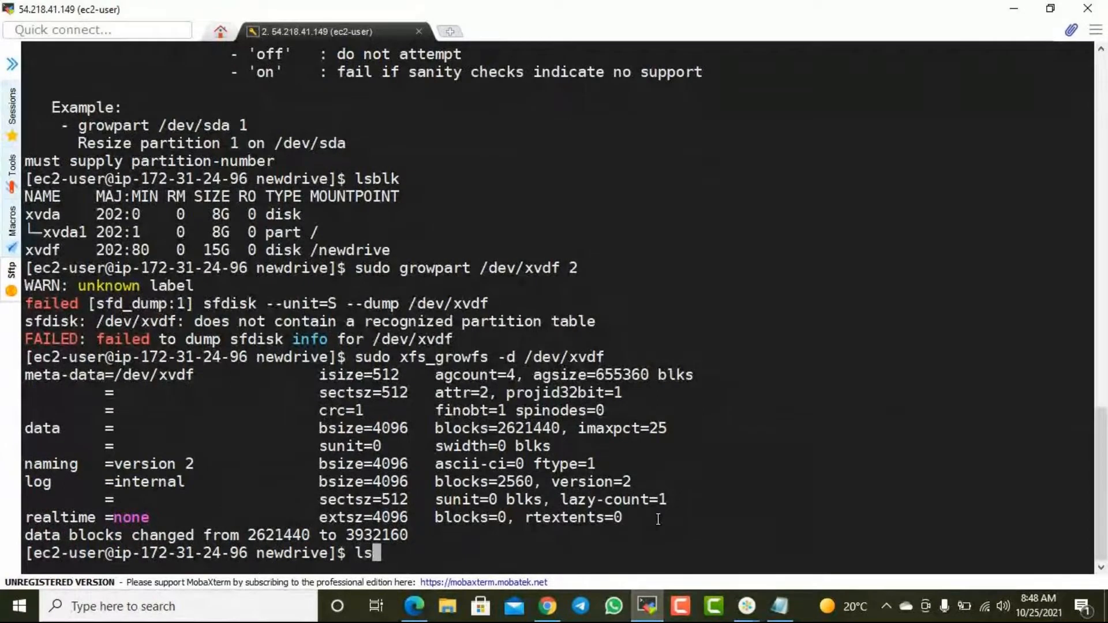
text(df-hT)
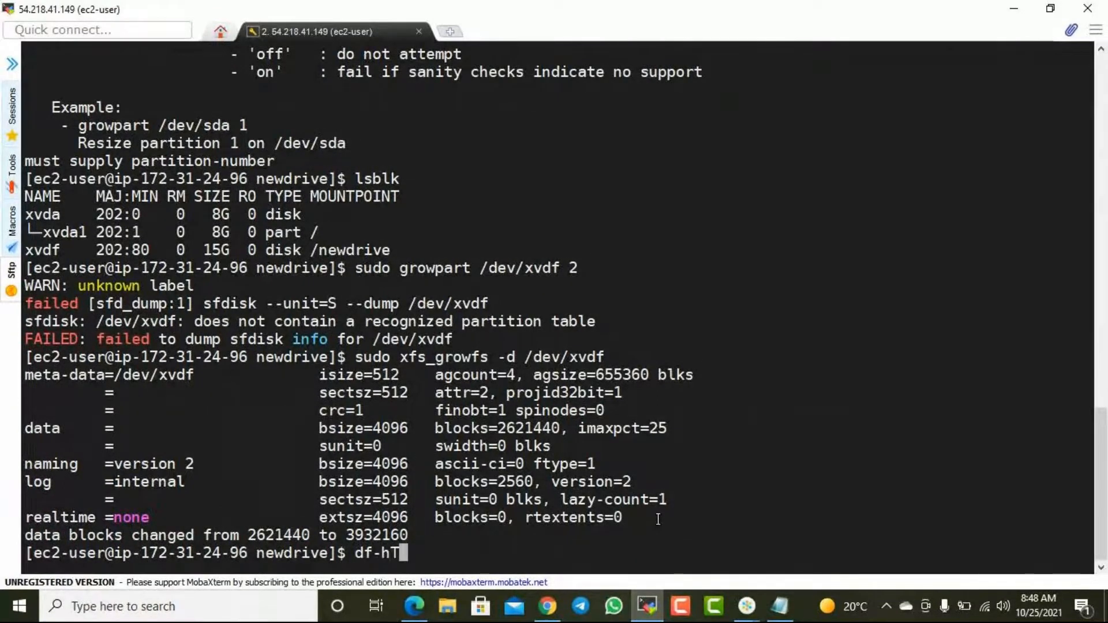
key(Return)
key(Up)
key(Left)
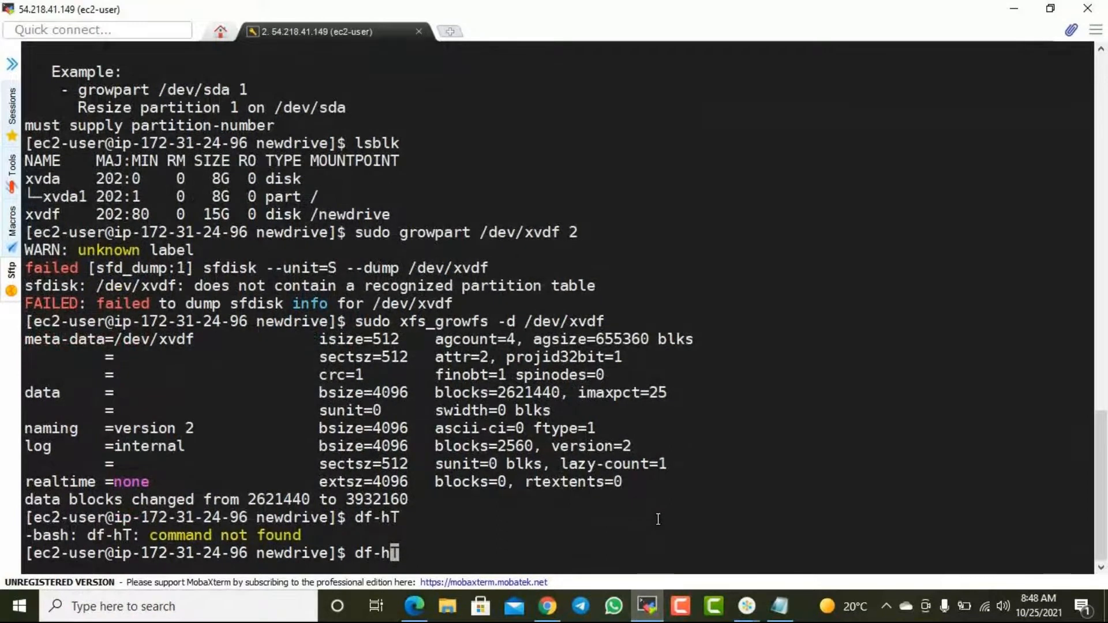
key(Return)
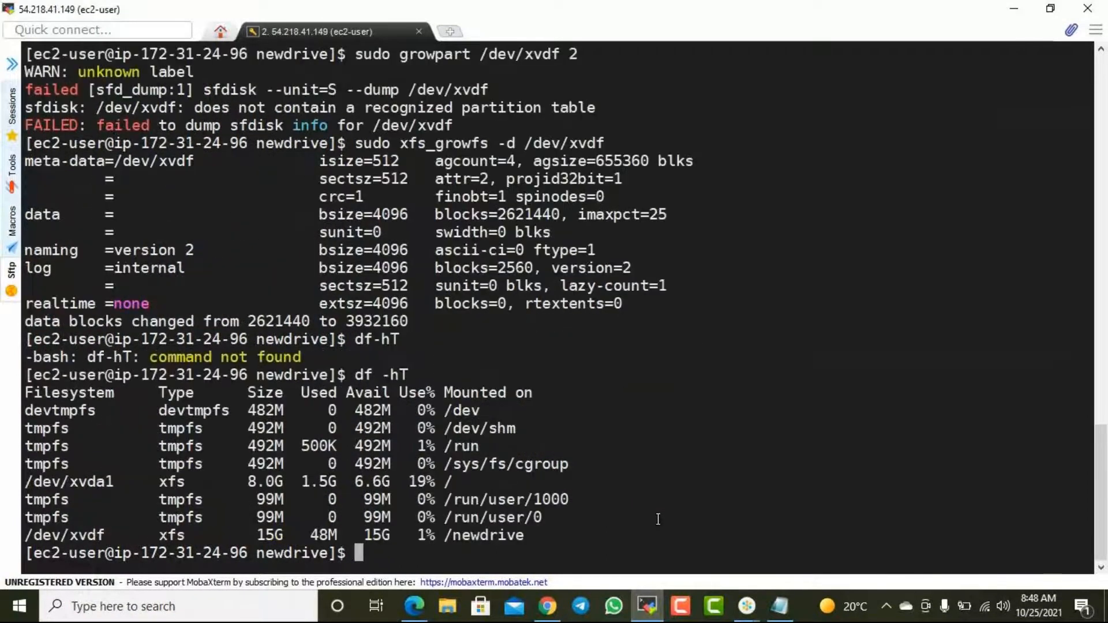
scroll(636, 380, up, 1)
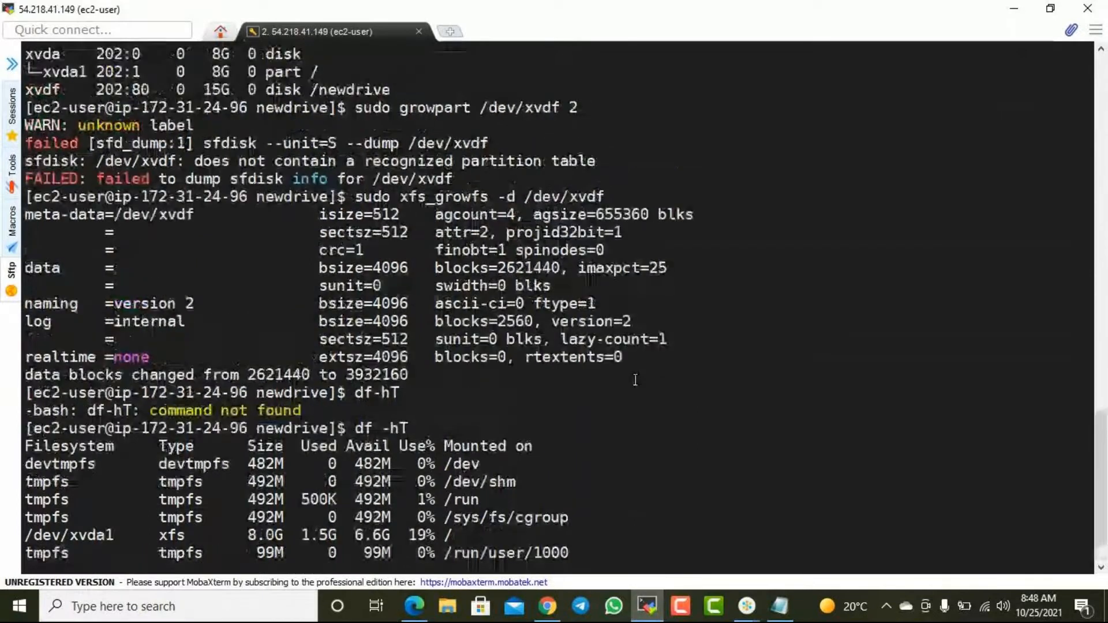
- Return to the AWS guide in Edge and examine the growpart commands and the xvdf entry in the lsblk example
click(1013, 11)
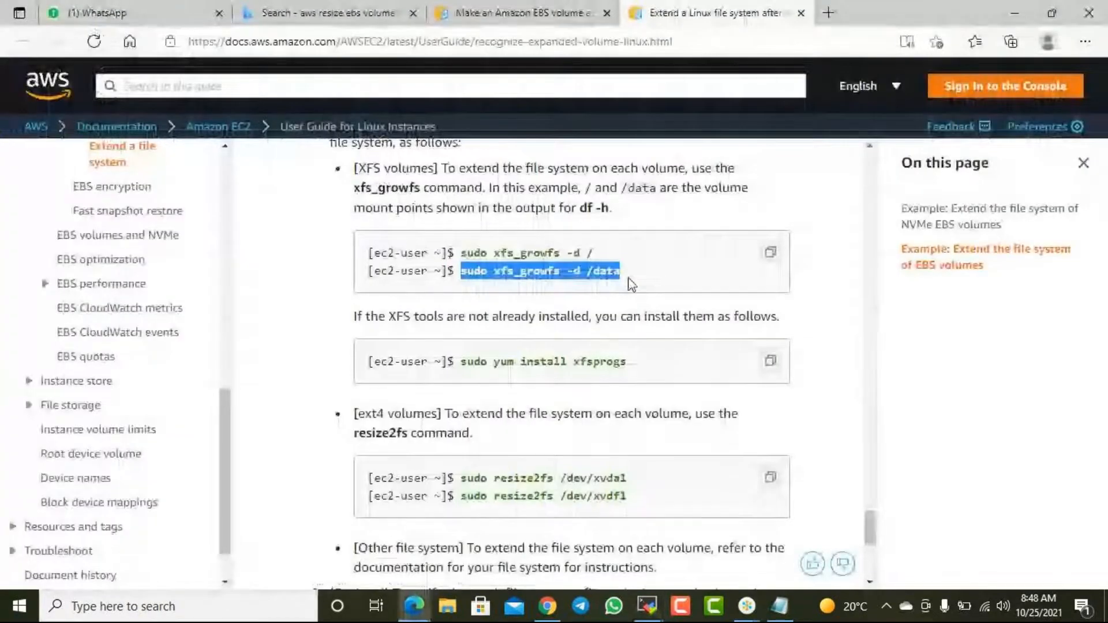
click(631, 284)
scroll(628, 283, up, 2)
scroll(629, 283, up, 12)
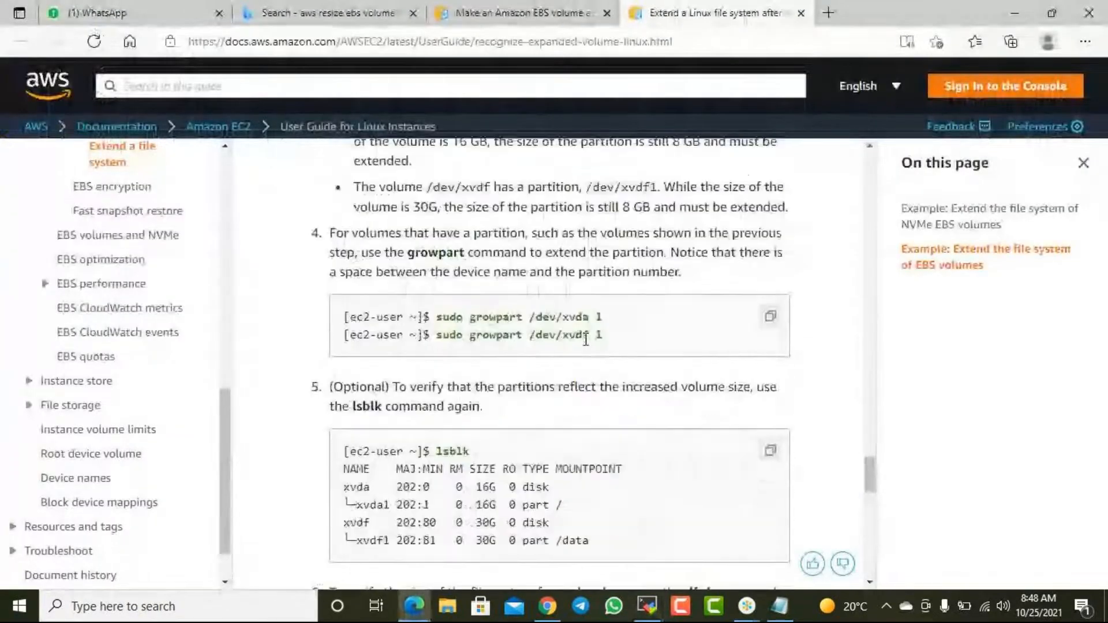
scroll(575, 332, down, 6)
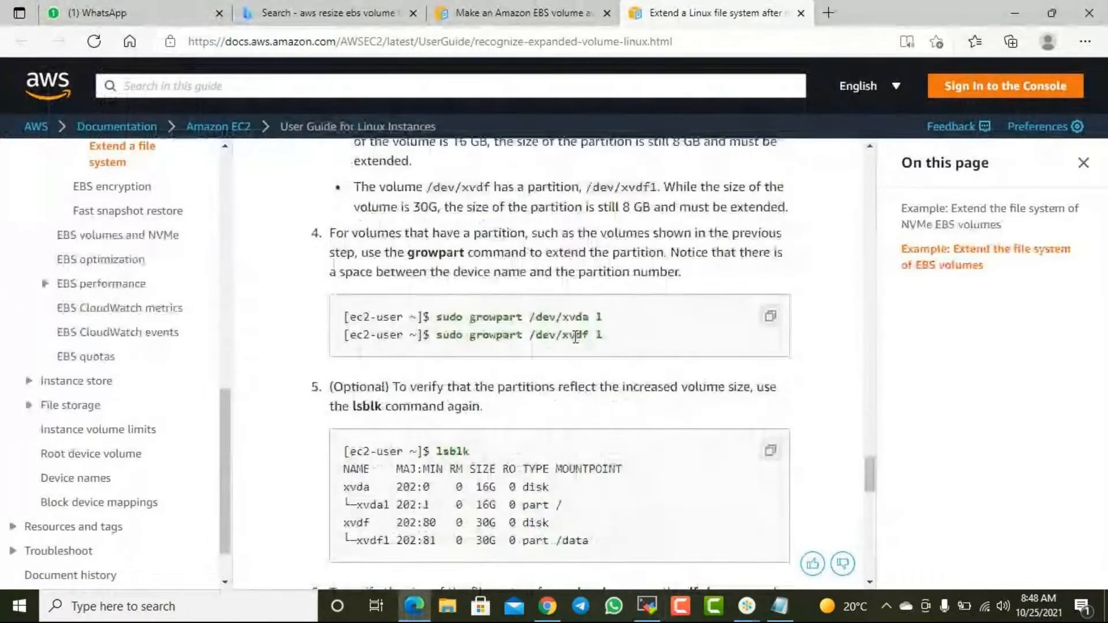
scroll(598, 338, down, 1)
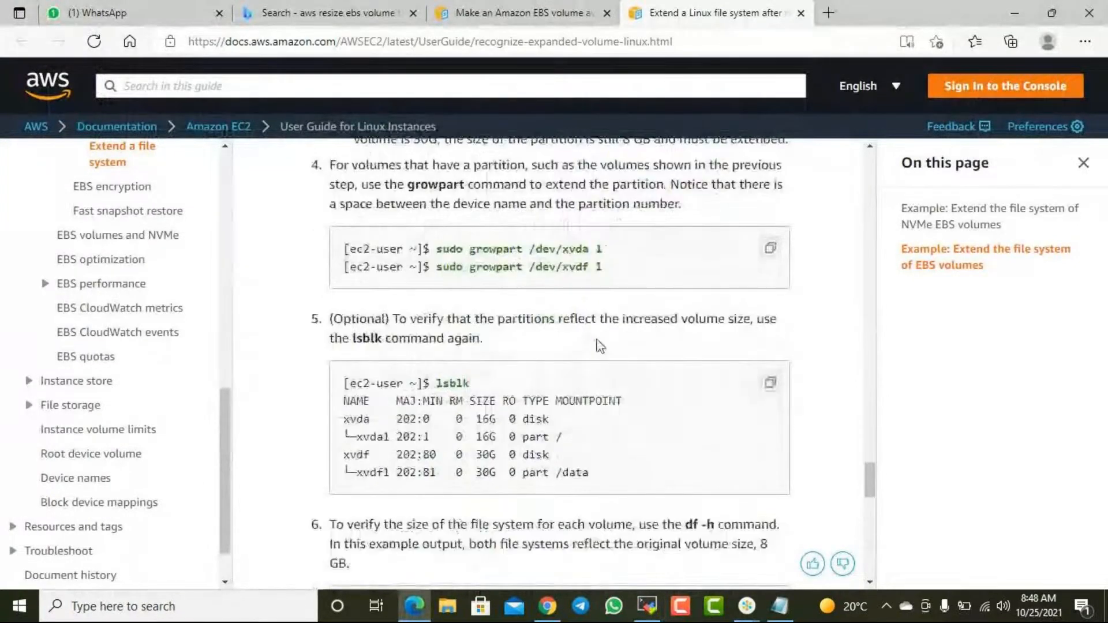
scroll(599, 340, down, 2)
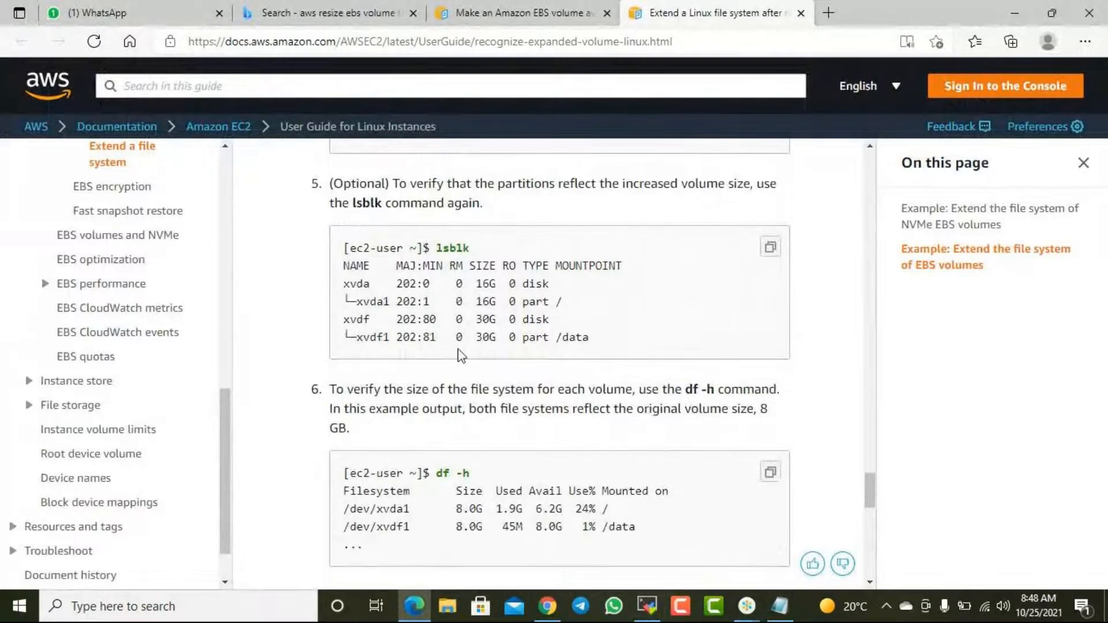
drag(358, 325, 568, 331)
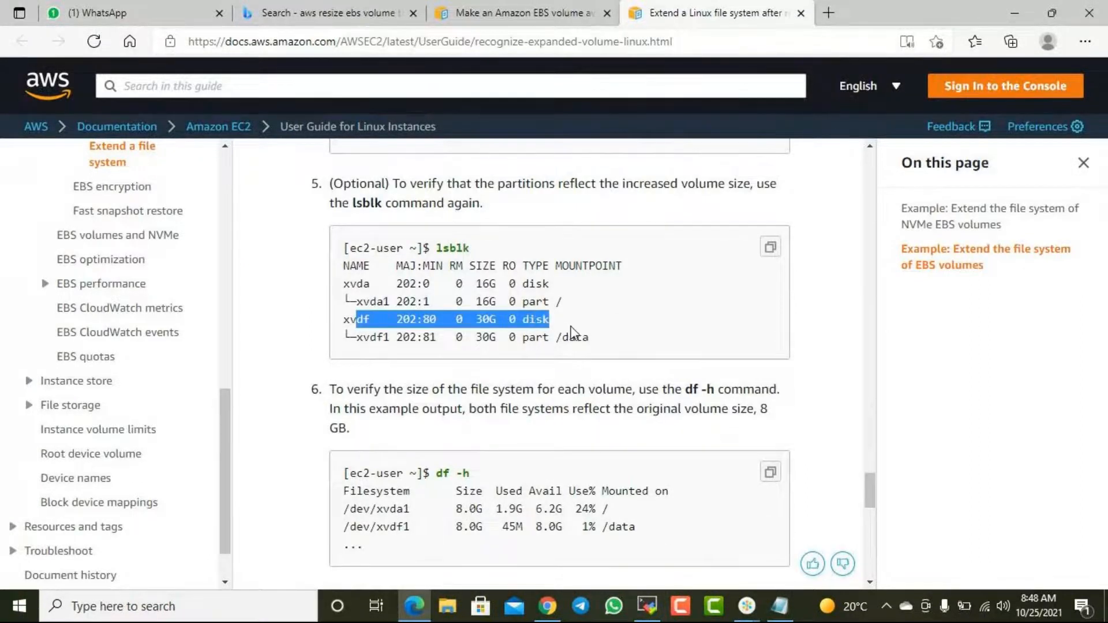
scroll(568, 326, down, 5)
scroll(571, 341, up, 6)
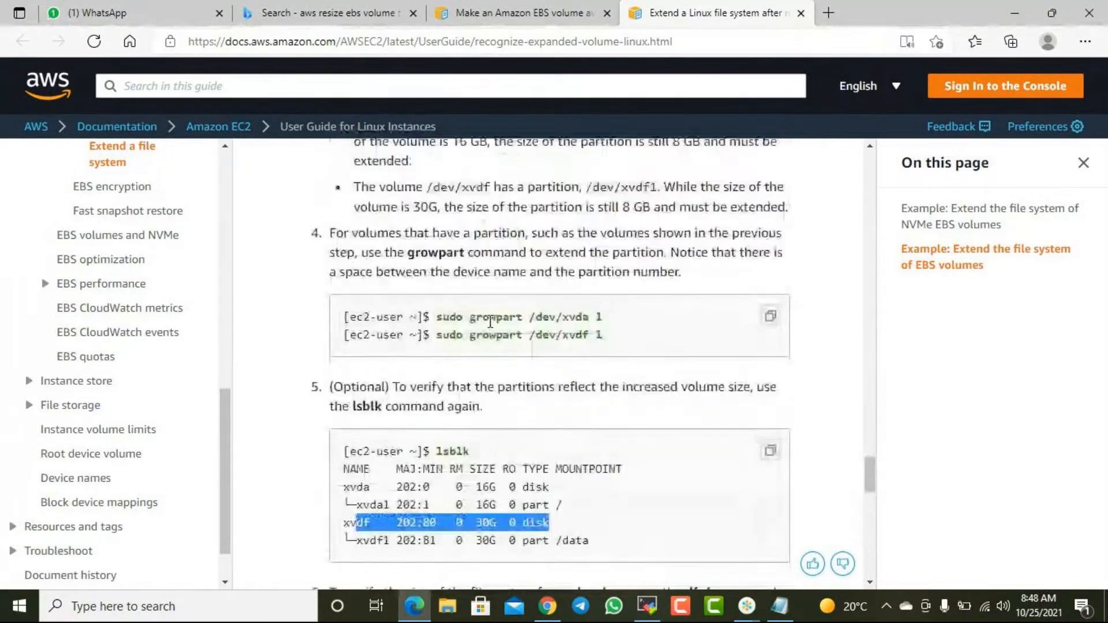
drag(483, 317, 541, 319)
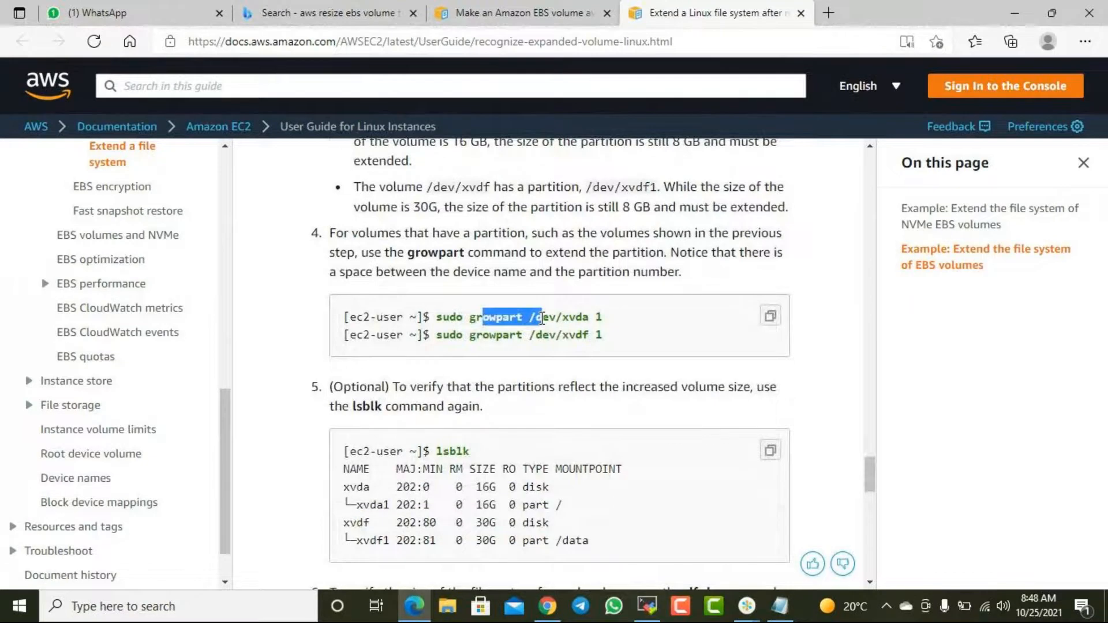
scroll(541, 319, up, 5)
scroll(534, 321, down, 5)
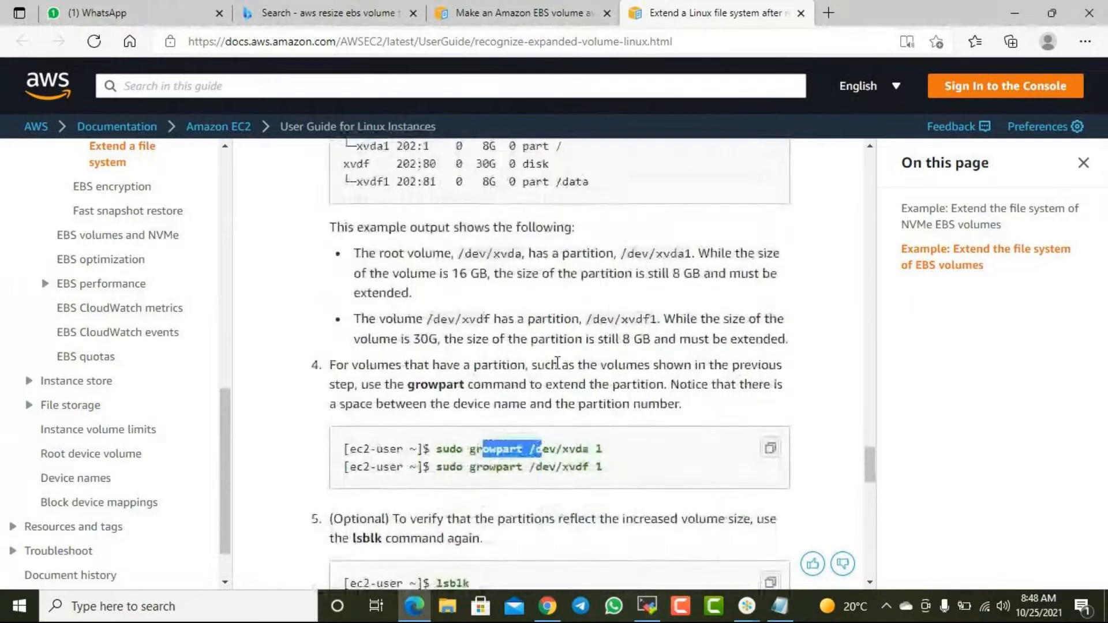
- Switch back to the MobaXterm terminal, review the output of the earlier growpart attempts and clear the screen
click(658, 609)
scroll(237, 318, up, 10)
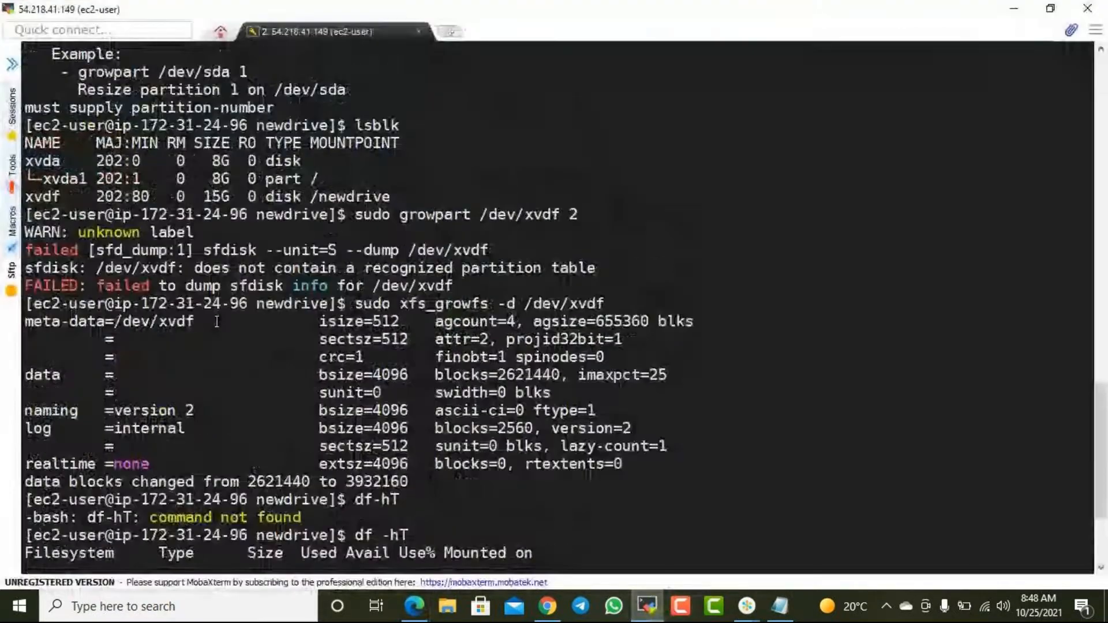
scroll(237, 318, up, 4)
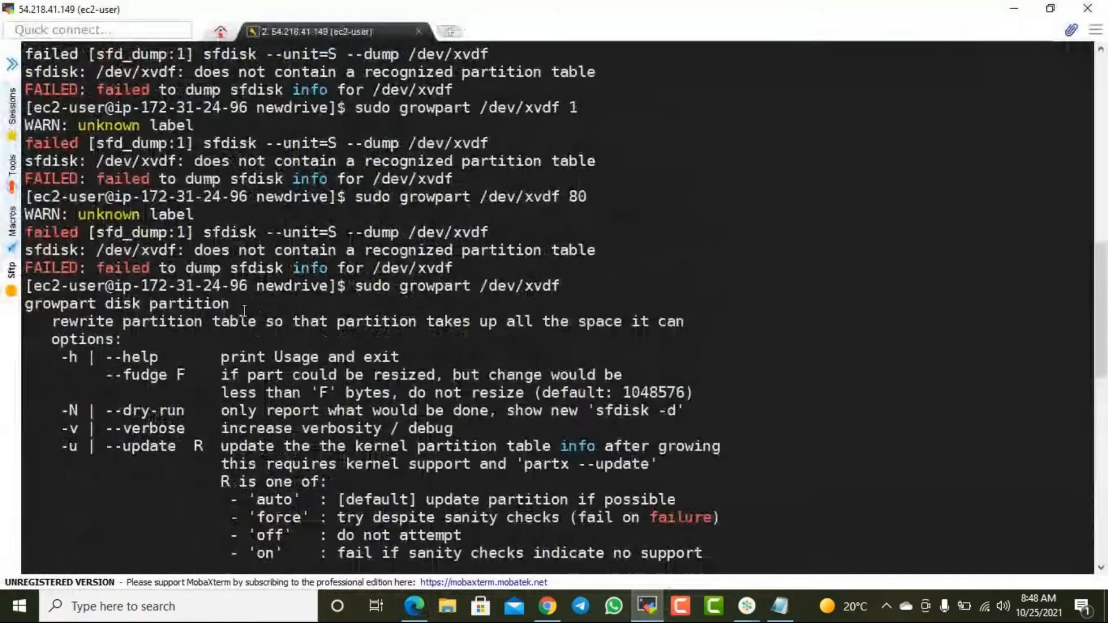
scroll(244, 310, up, 7)
scroll(318, 439, down, 20)
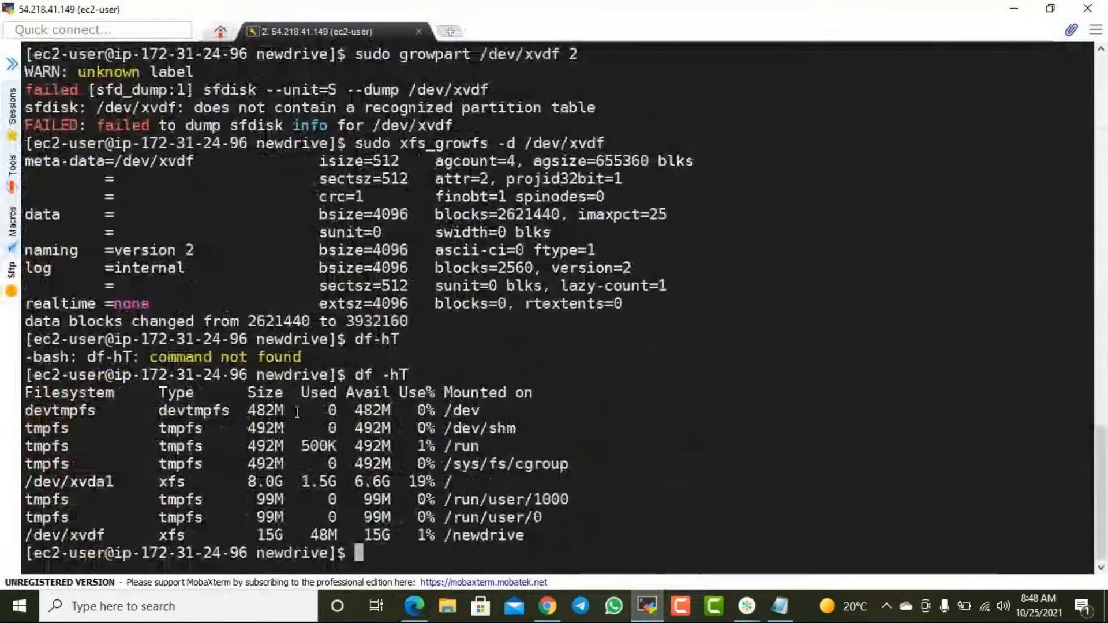
text(ce)
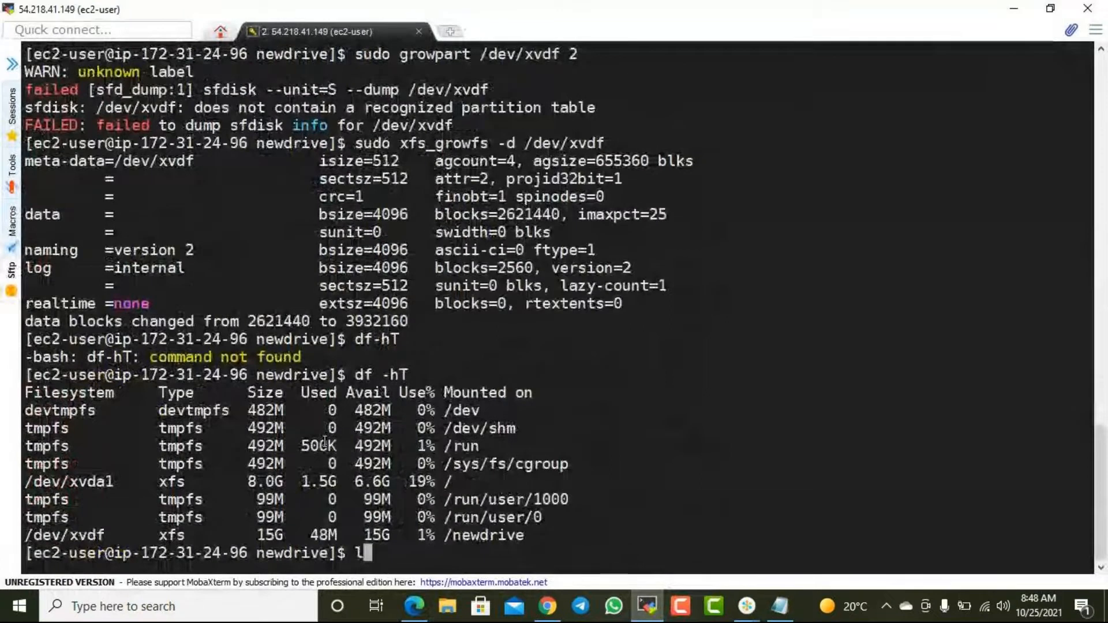
key(BackSpace)
text(lear)
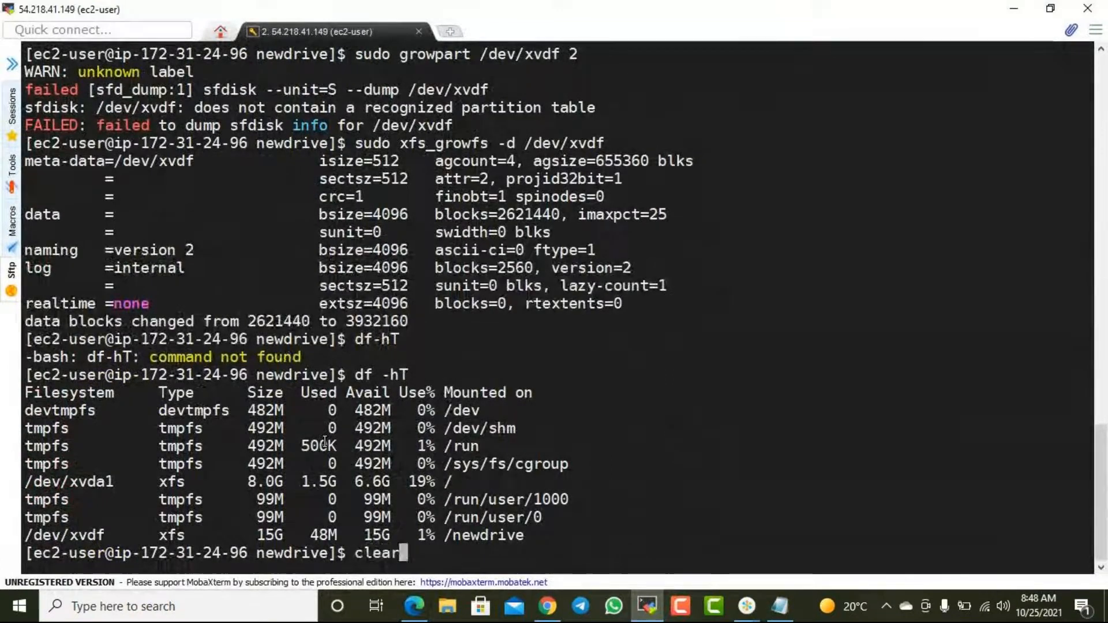
key(Return)
- List the block devices with lsblk and examine the xvdf row mounted at /newdrive
text(lsblk)
key(Return)
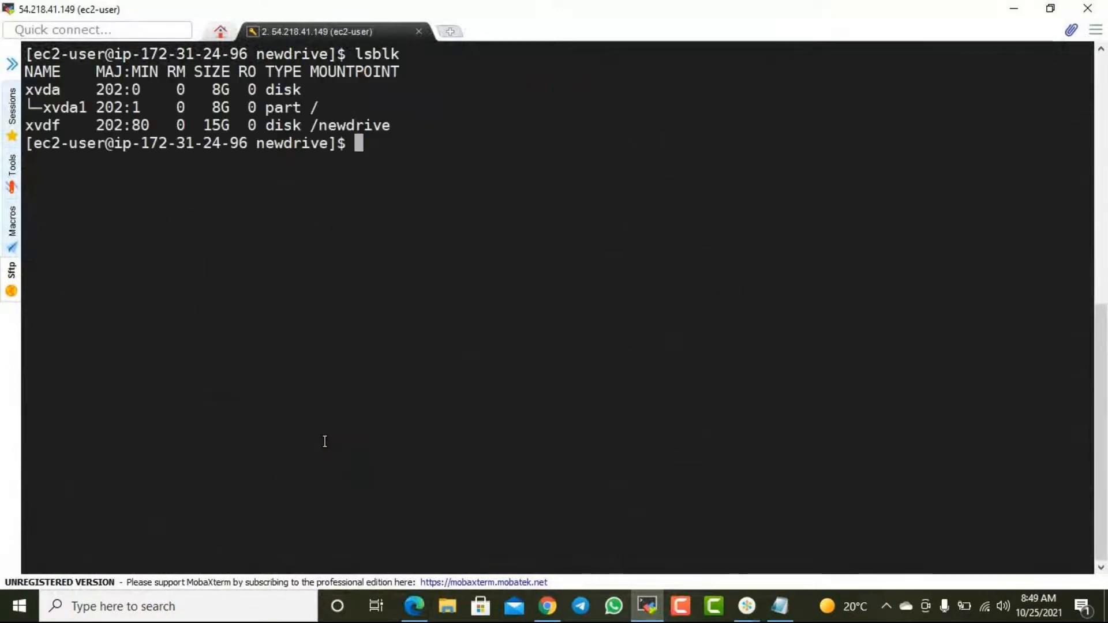
drag(52, 128, 394, 126)
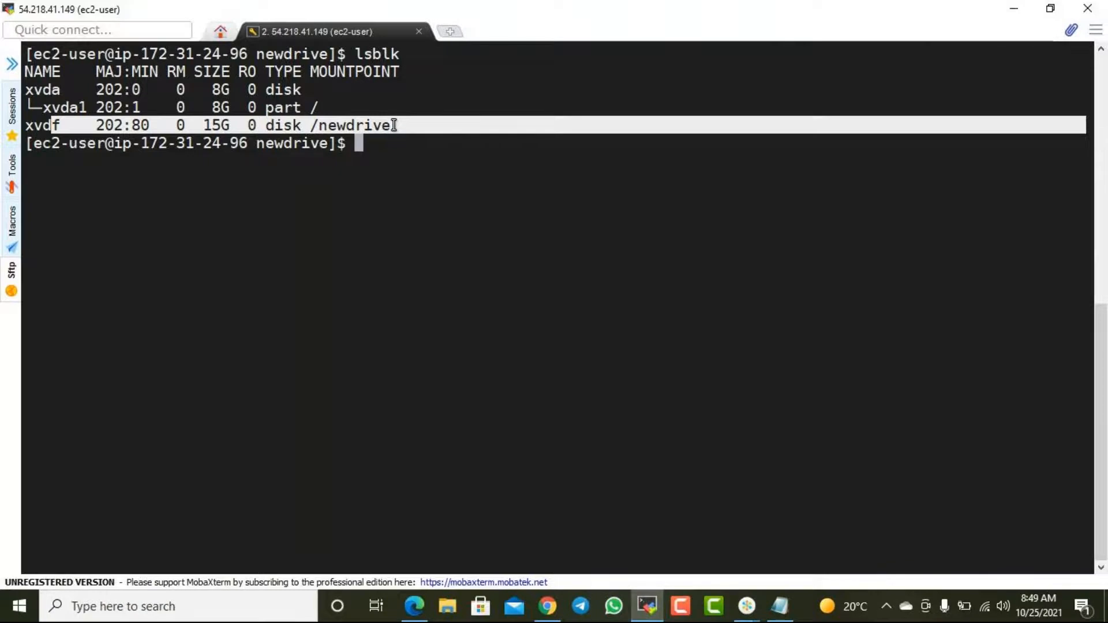
click(394, 124)
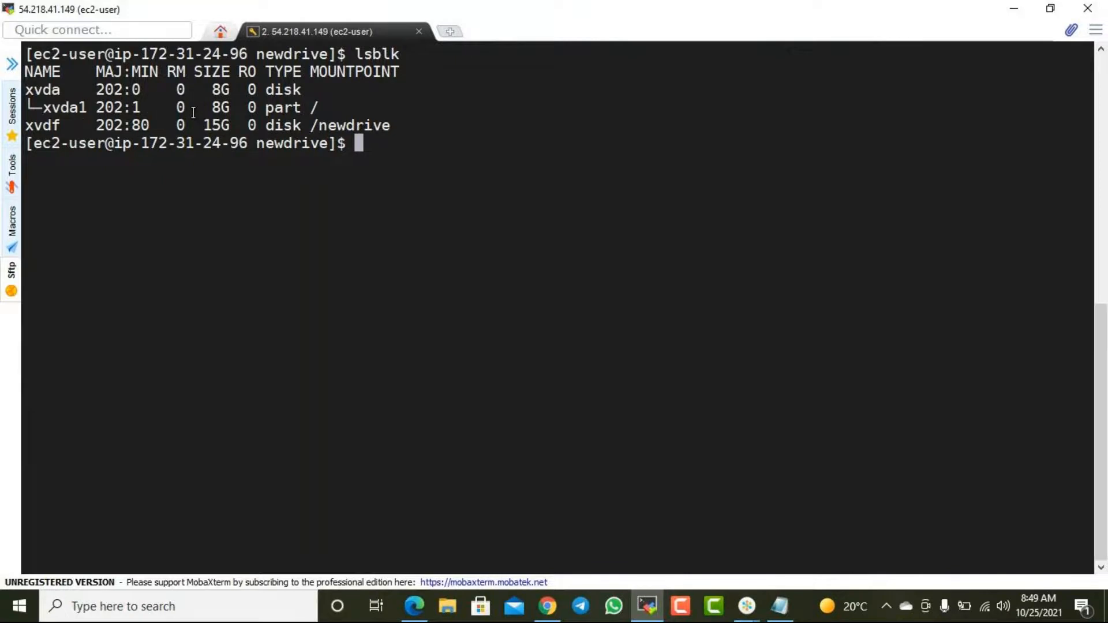
- Compare the partition number in the Edge guide's "growpart /dev/xvda 1" command with the xvda1 row of the MobaXterm lsblk output
key(alt+Tab)
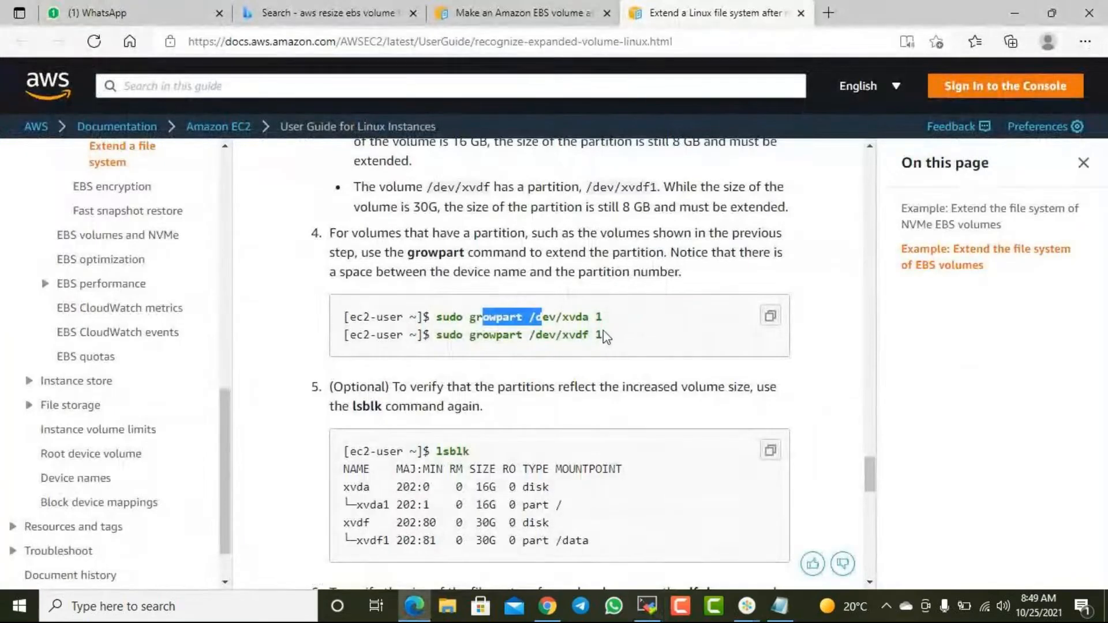
drag(469, 317, 592, 319)
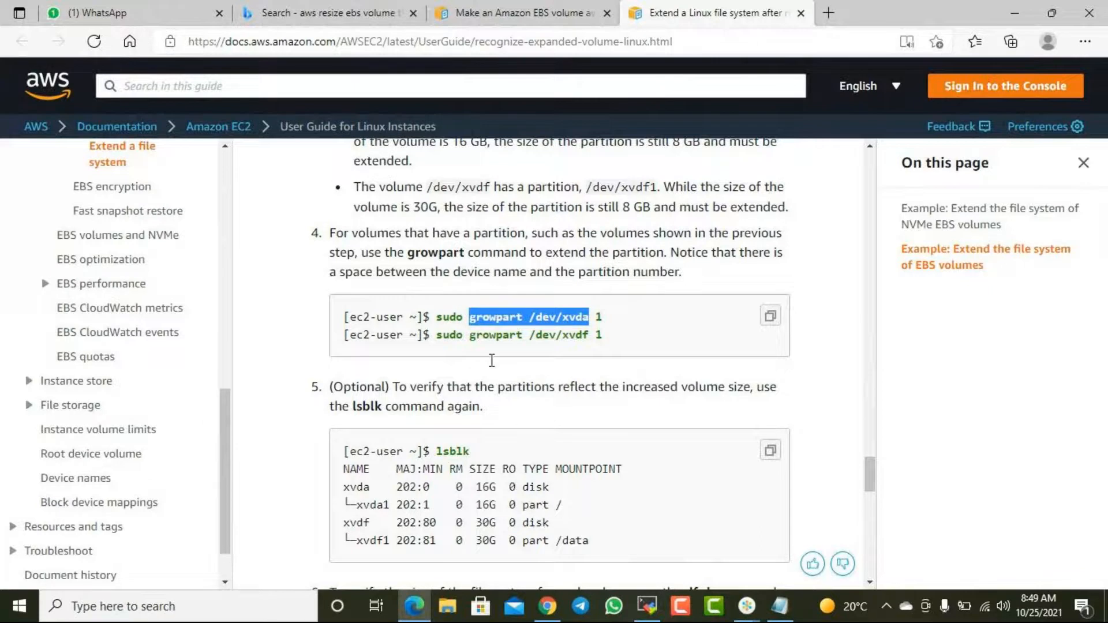
click(646, 606)
drag(58, 109, 145, 107)
click(139, 107)
double_click(138, 108)
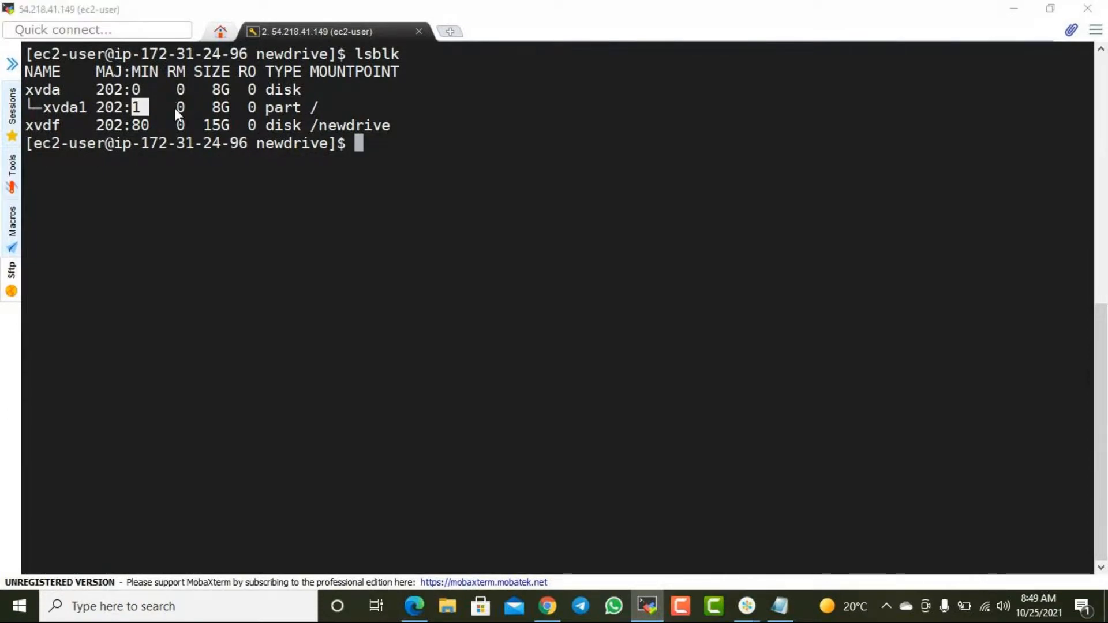
key(alt+Tab)
click(600, 318)
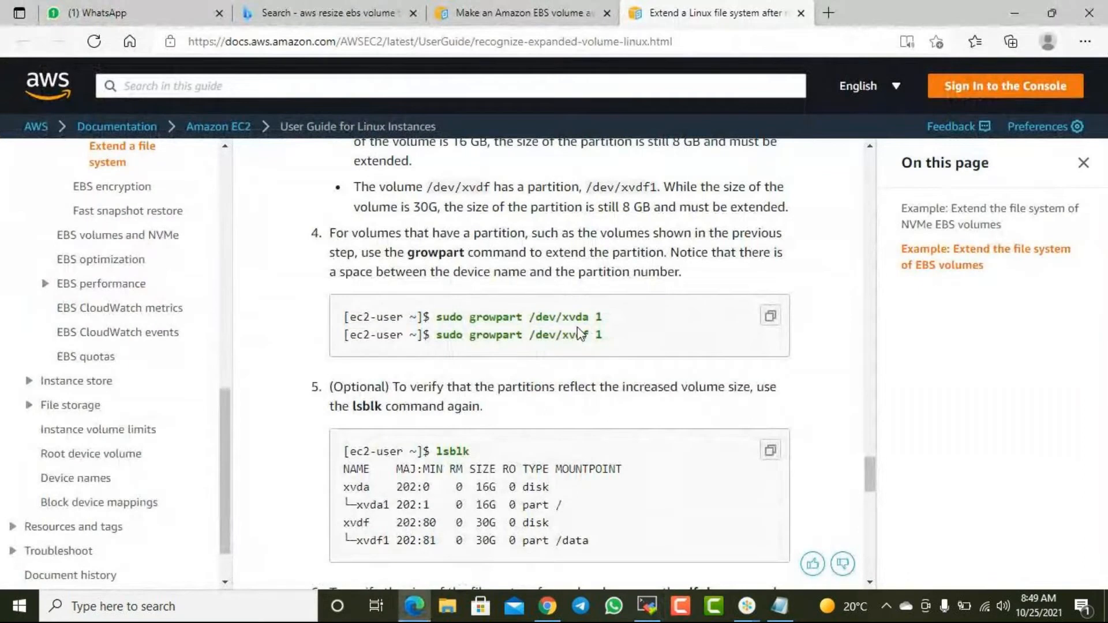
double_click(600, 317)
key(alt+Tab)
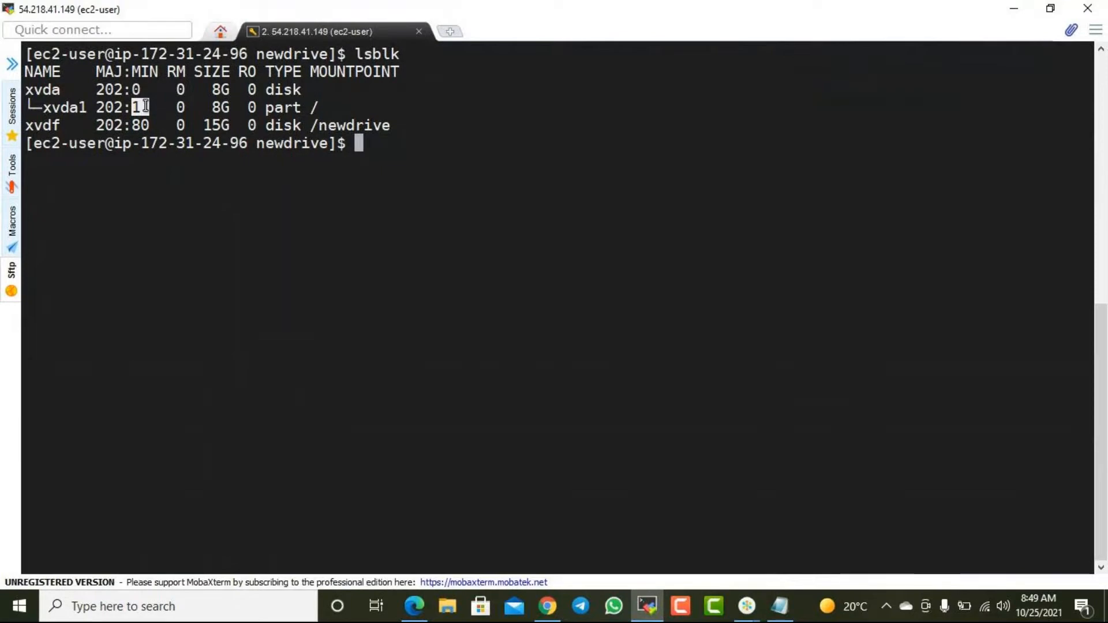
key(alt+Tab)
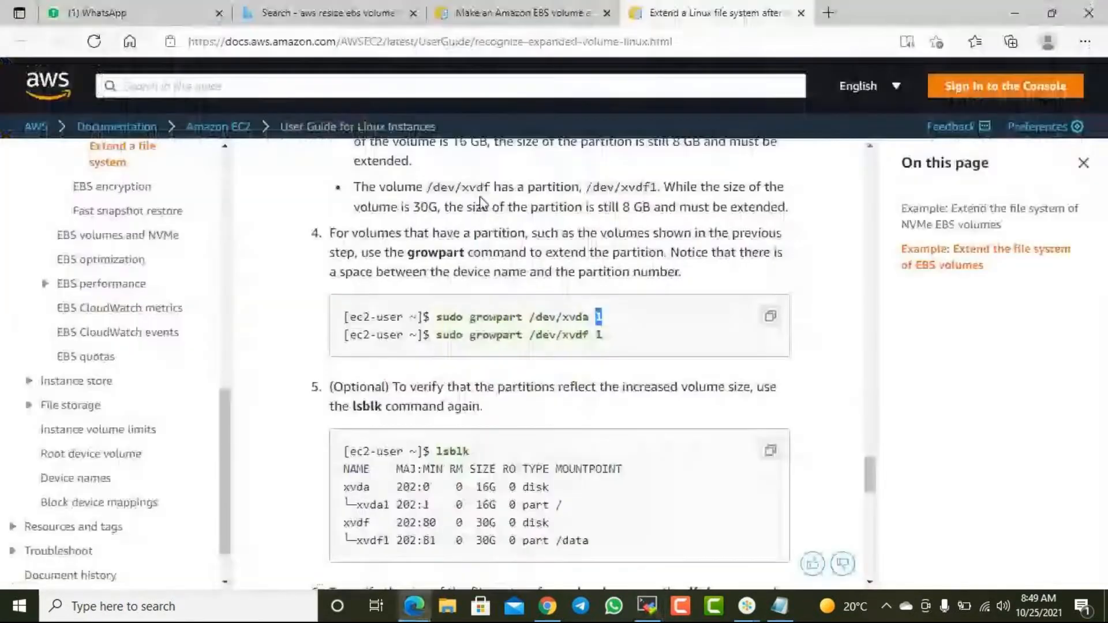
click(611, 333)
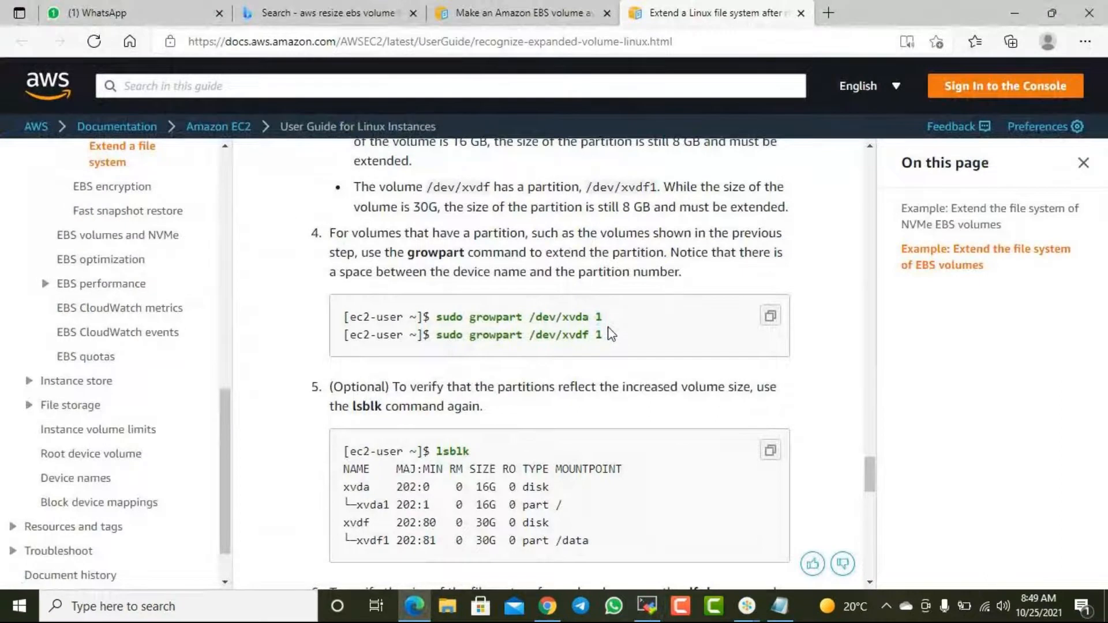
- Examine the growpart command and the two xfs_growfs commands for XFS volumes in step 7 of the AWS guide
drag(603, 317, 475, 319)
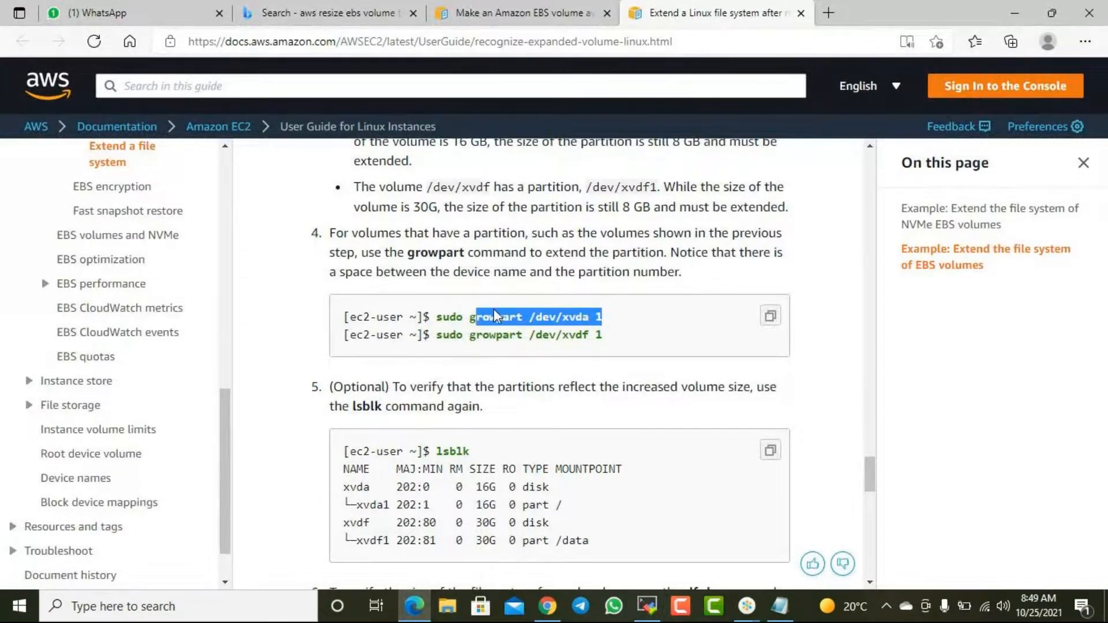
scroll(494, 312, down, 5)
scroll(481, 316, down, 5)
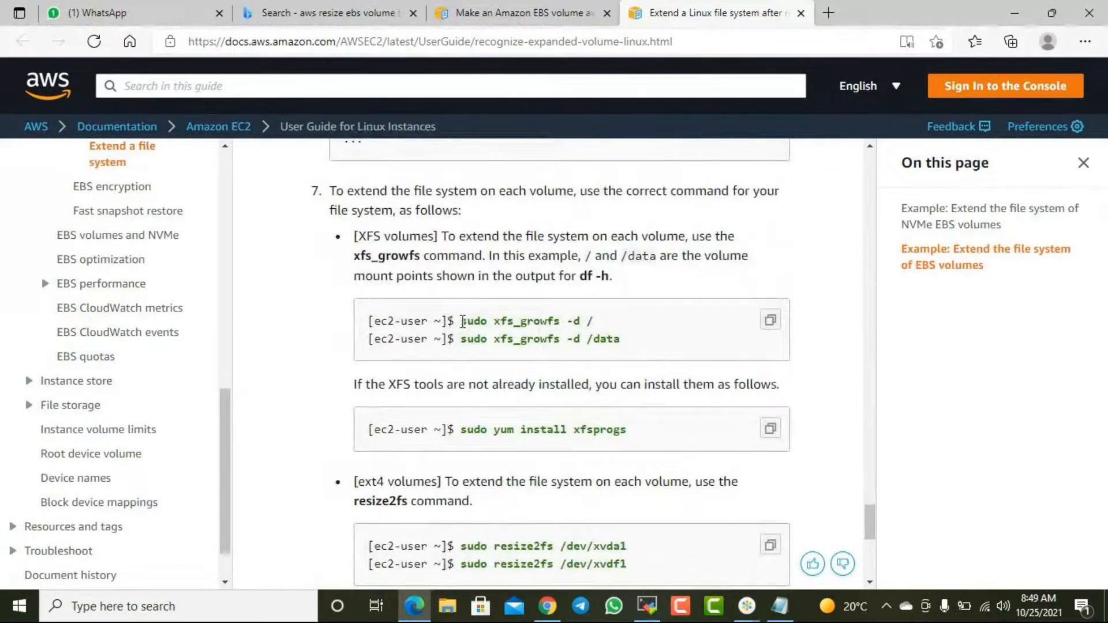
drag(474, 322, 594, 322)
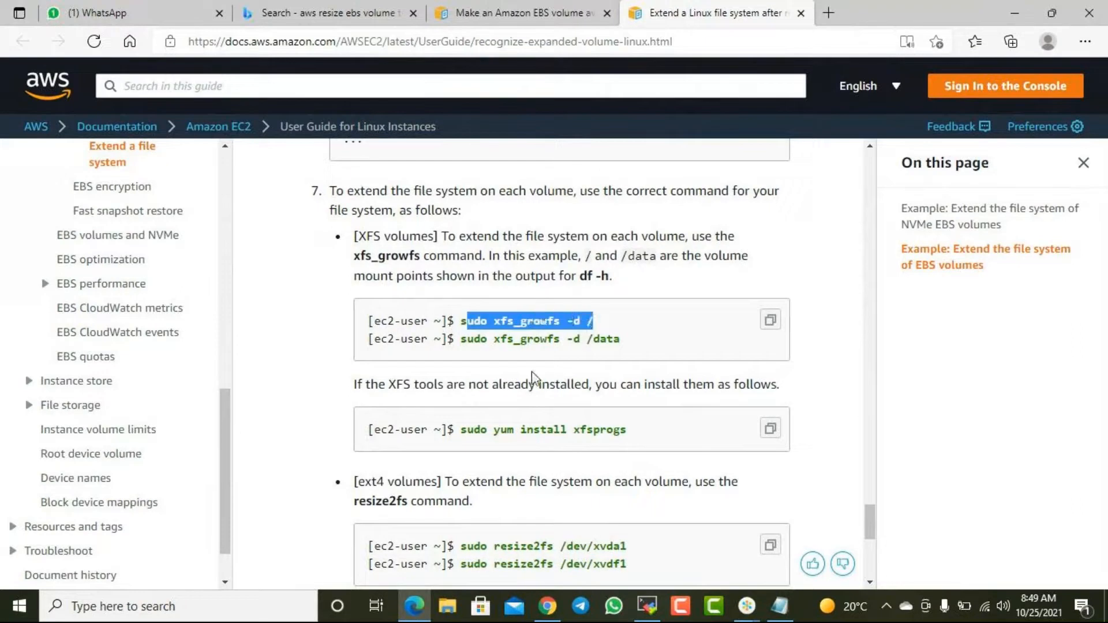
click(469, 341)
drag(471, 342, 620, 340)
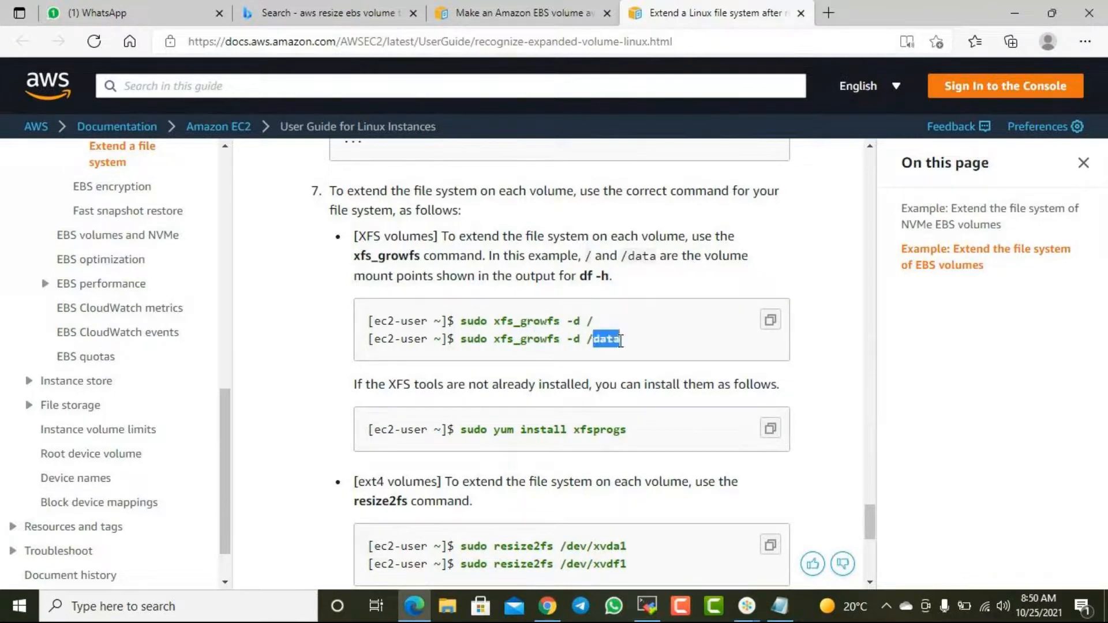
- Switch to the MobaXterm terminal and rerun "sudo xfs_growfs -d /dev/xvdf" for the device mounted at /newdrive
click(648, 606)
key(Up)
key(Up)
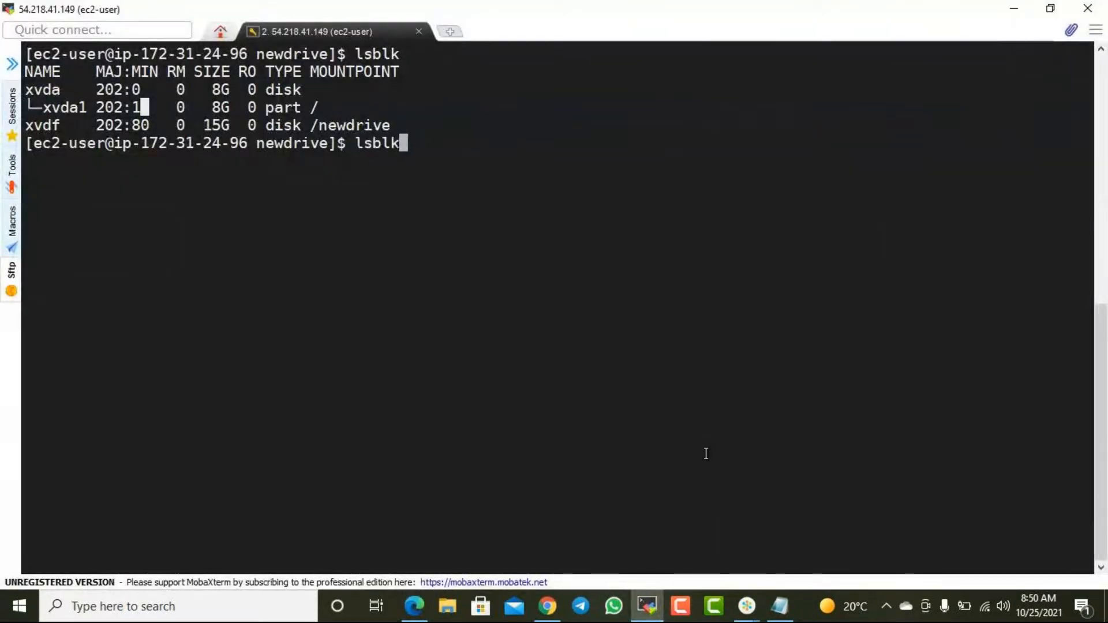
key(Up)
key(Up)
key(Up)
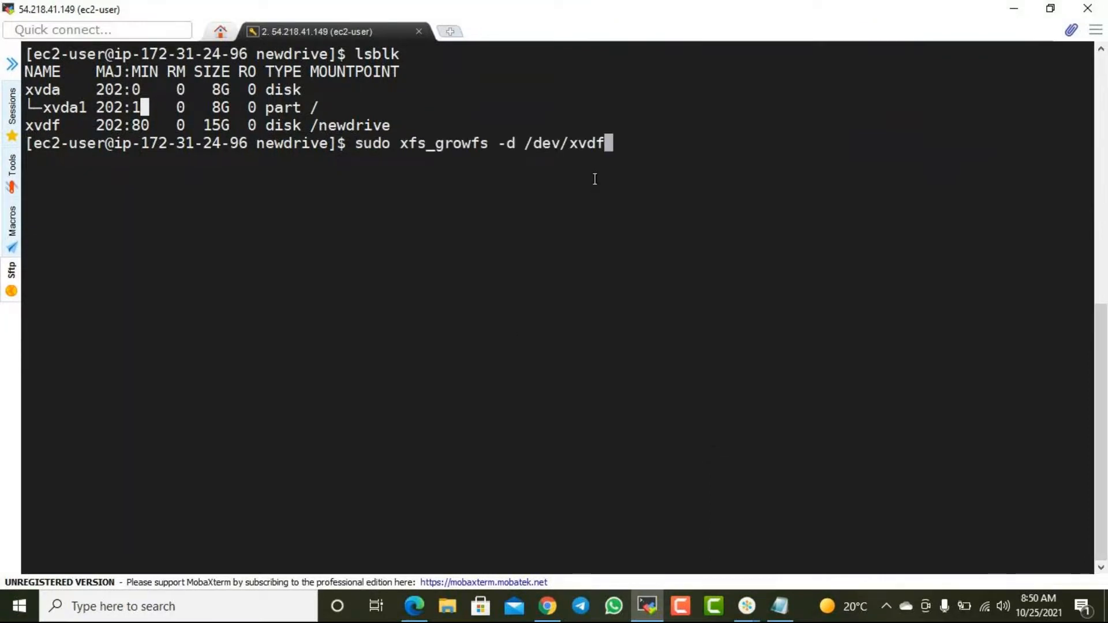
drag(67, 127, 29, 126)
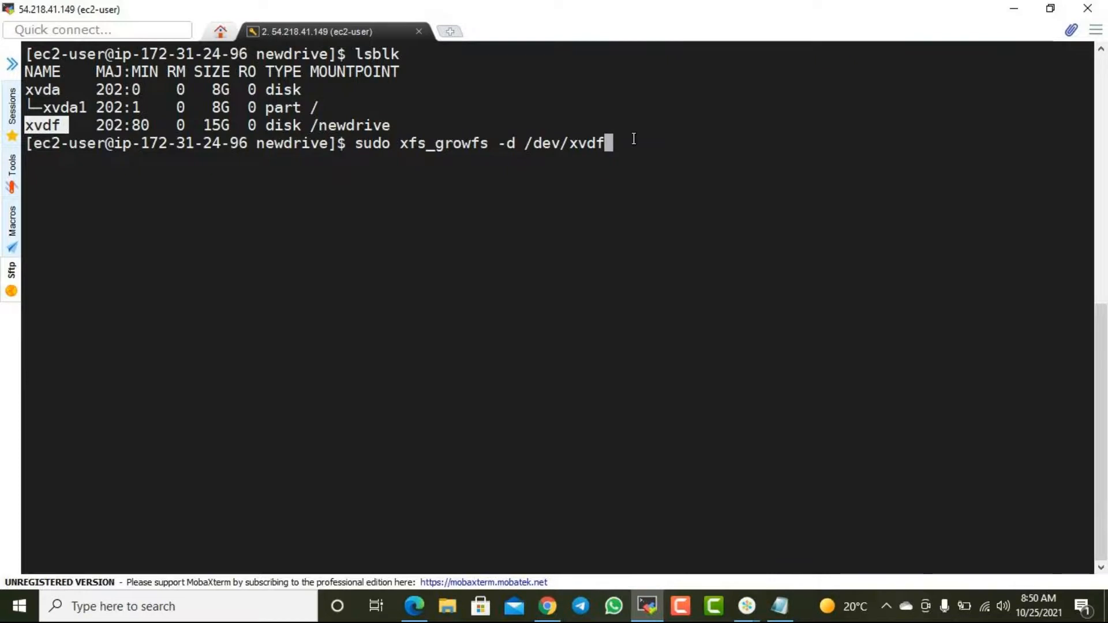
key(Return)
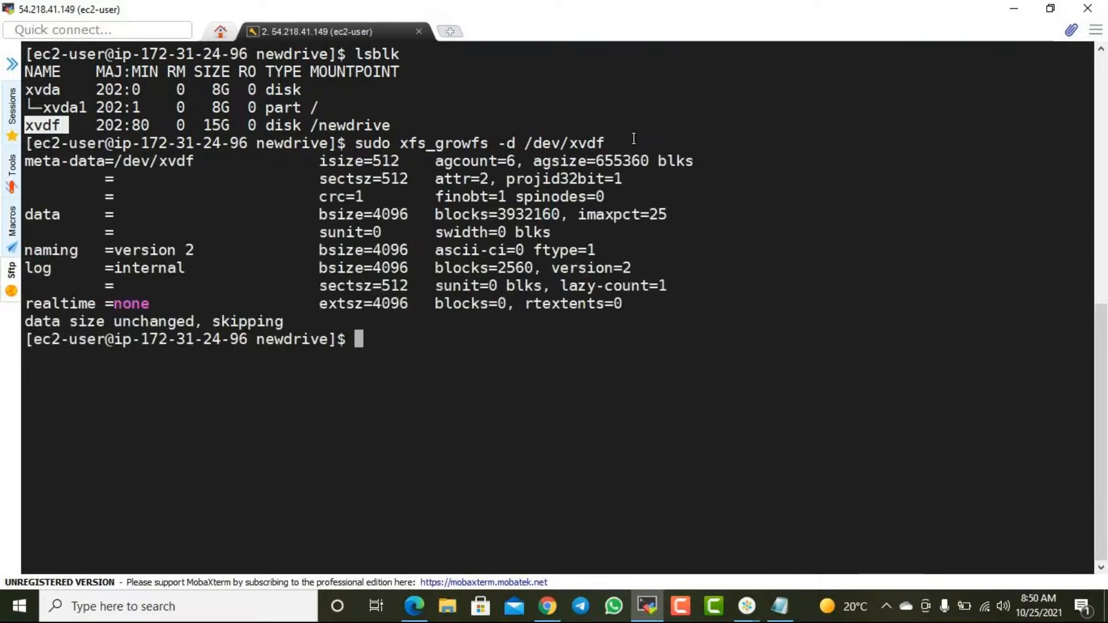
- List the mounted filesystems with df -hT and examine the size in the /dev/xvdf row
text(df -hT)
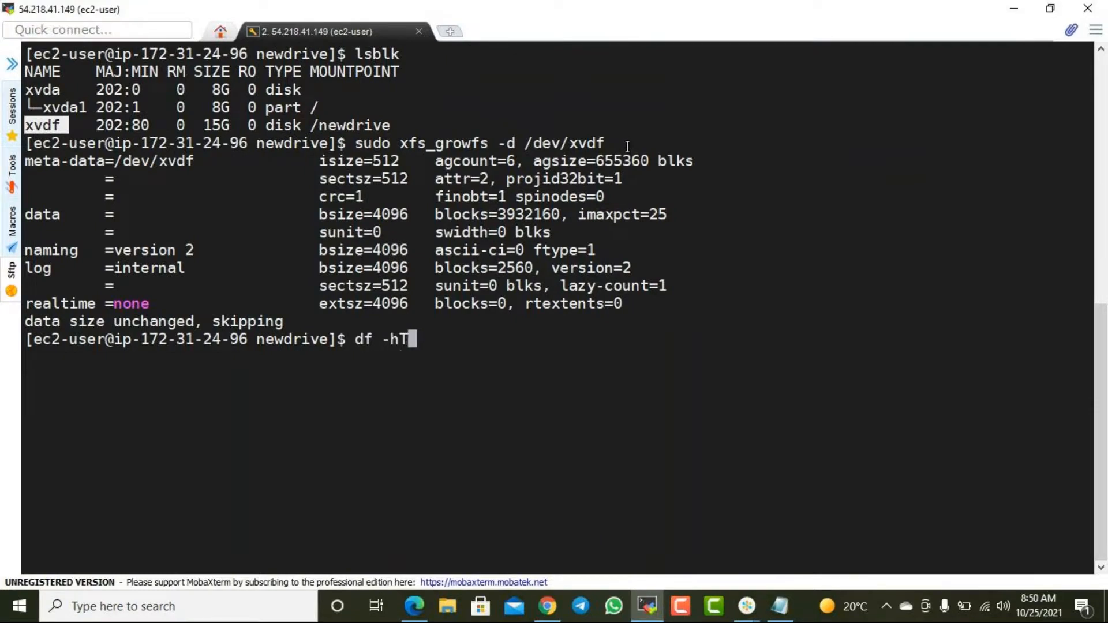
key(Return)
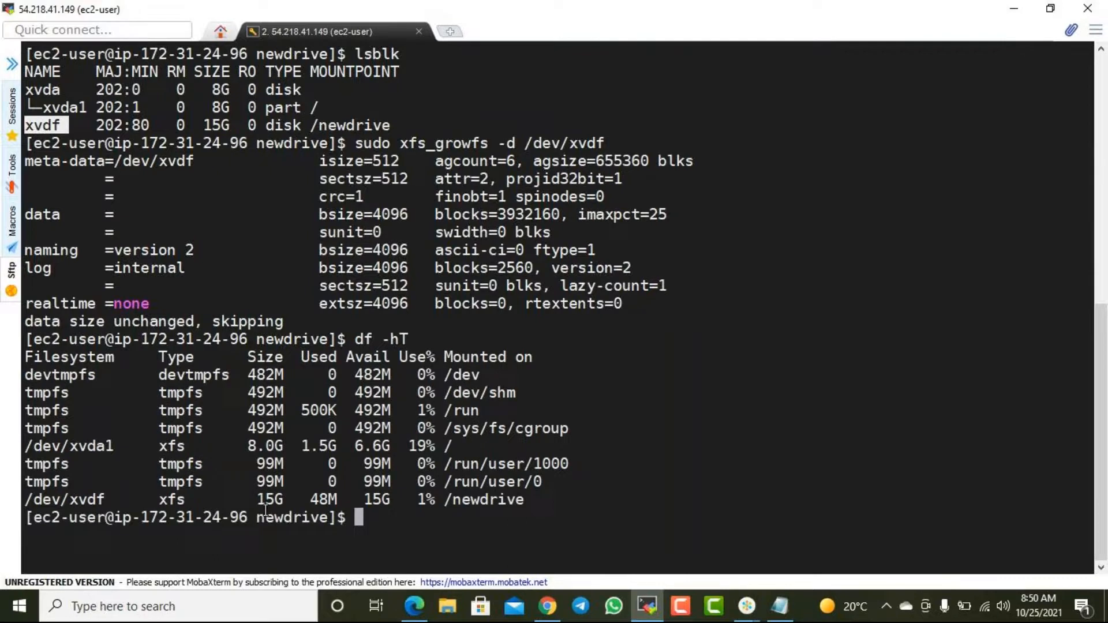
click(746, 606)
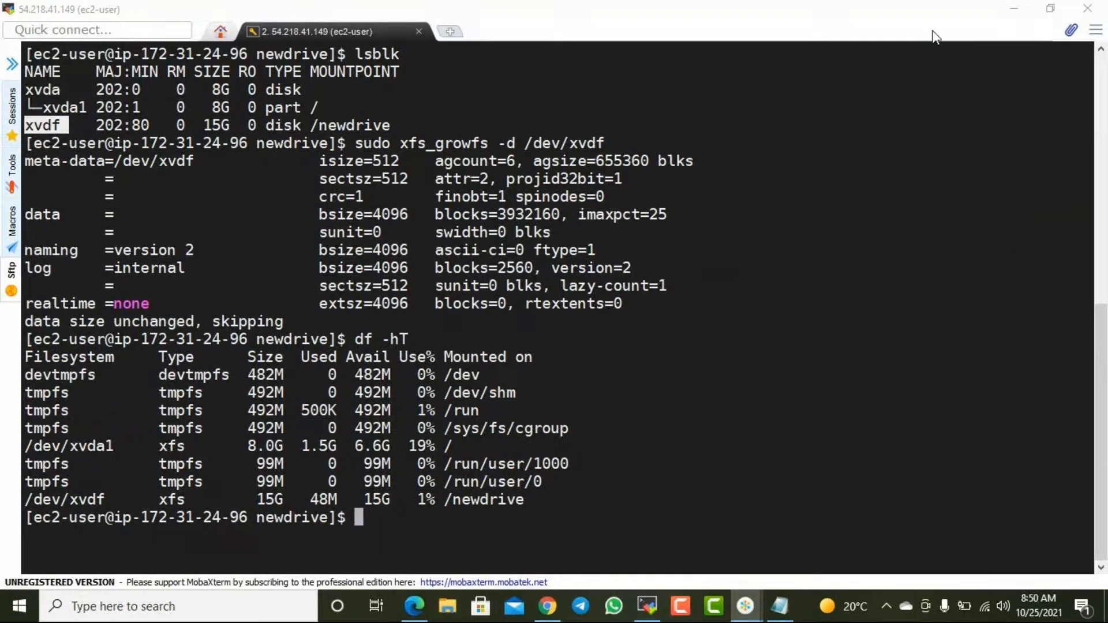
click(589, 472)
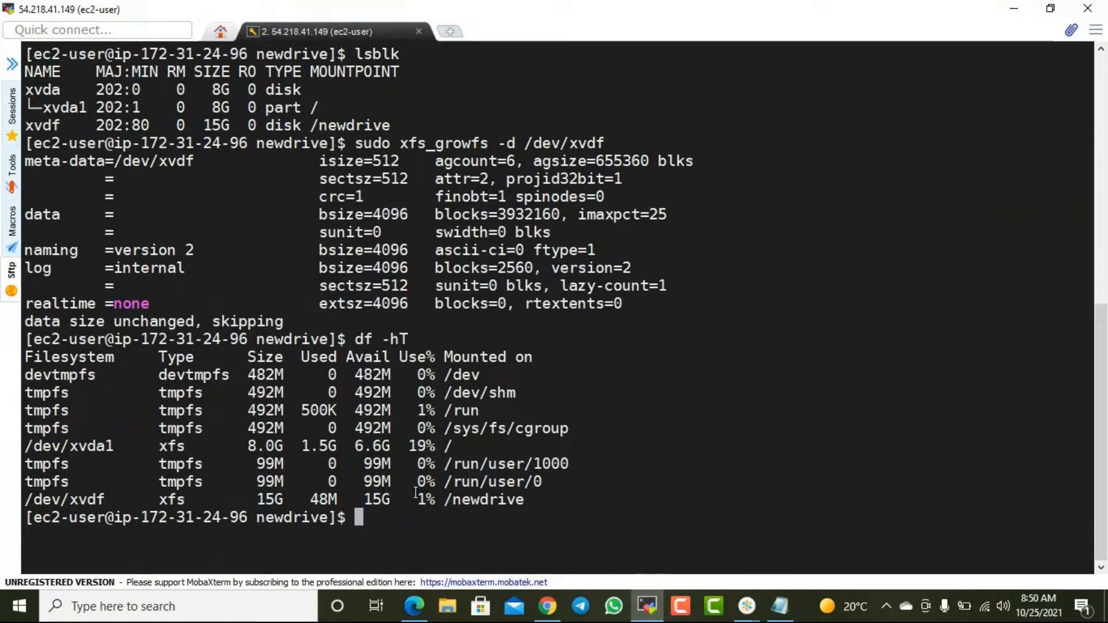
drag(52, 499, 275, 500)
click(273, 499)
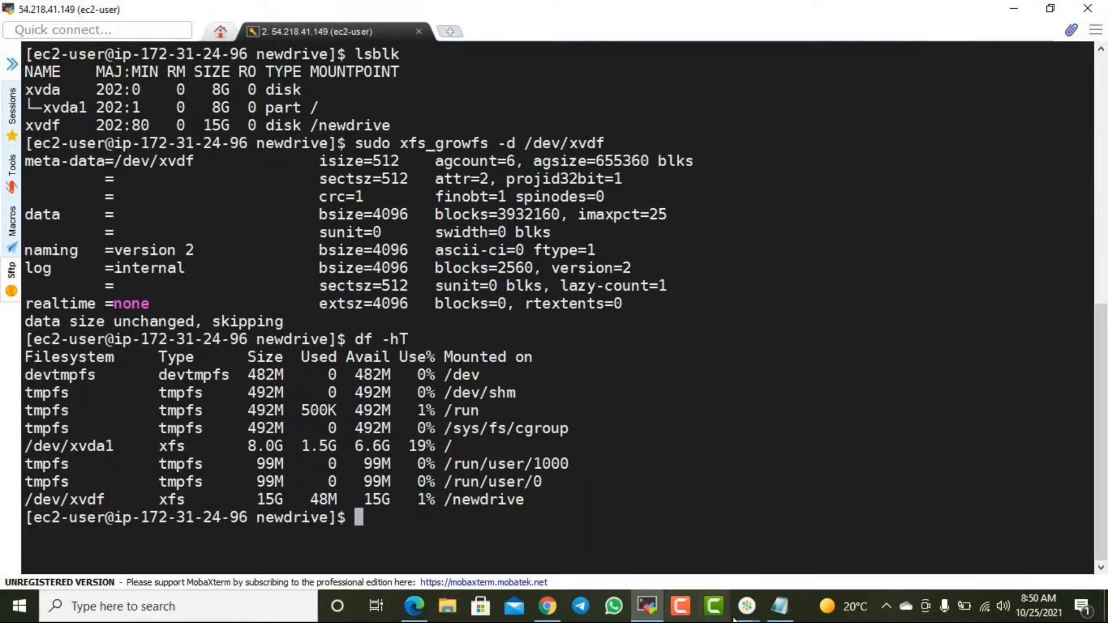
- Switch to the Notepad command notes, add the text "File sysem" below the mkdir line, and return to the terminal
click(780, 606)
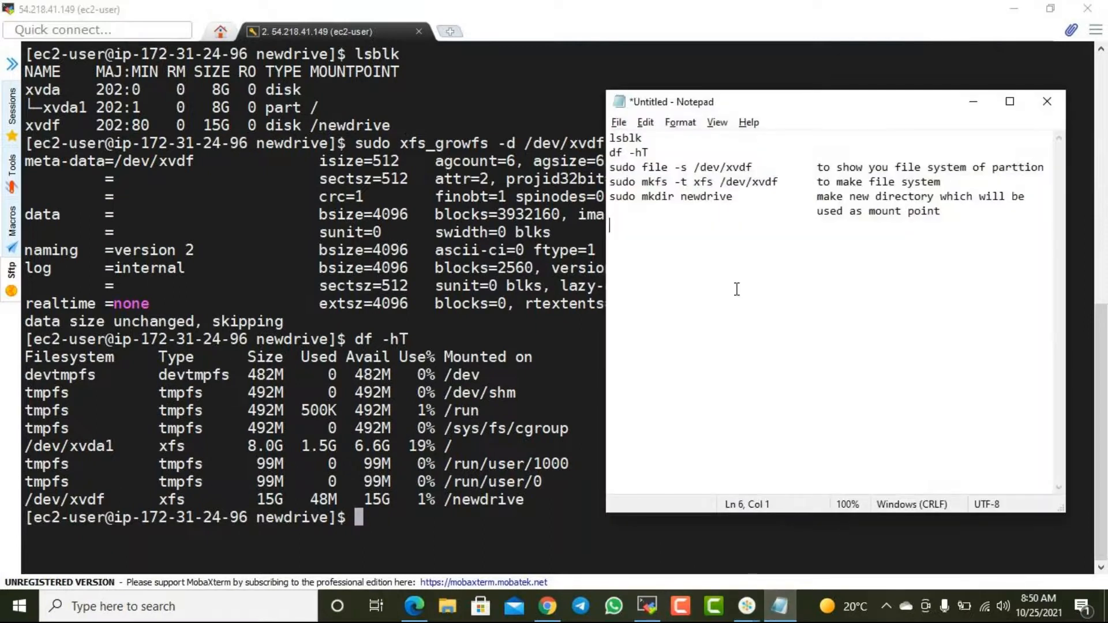
text(File sysem)
click(972, 102)
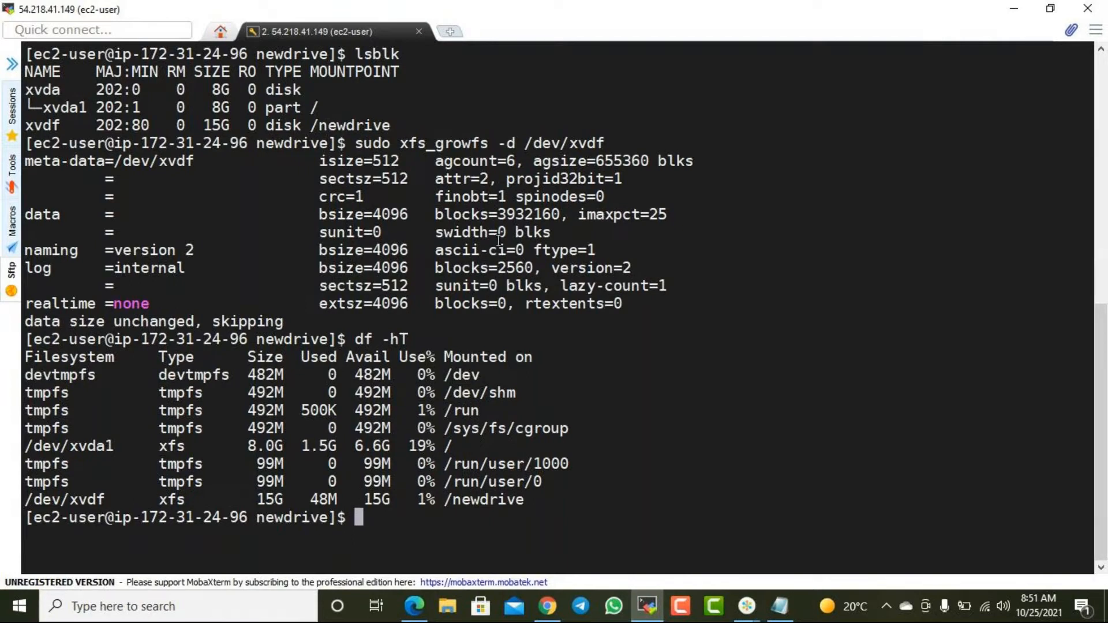
- Return to the AWS guide in Edge and review the "sudo growpart /dev/xvda 1" command in step 4
click(1016, 8)
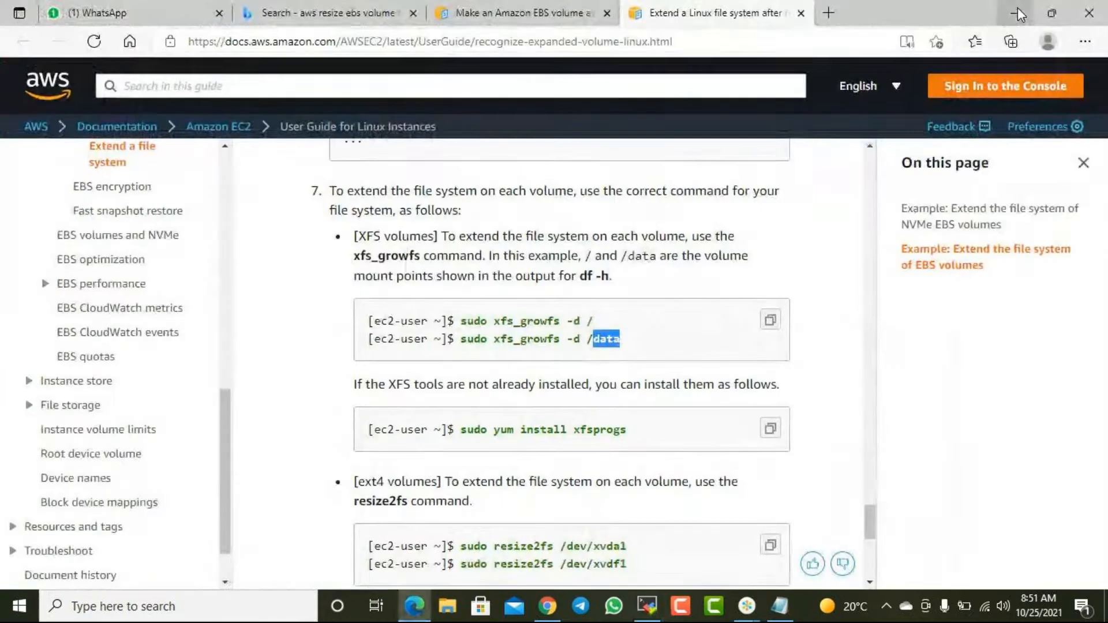
click(633, 348)
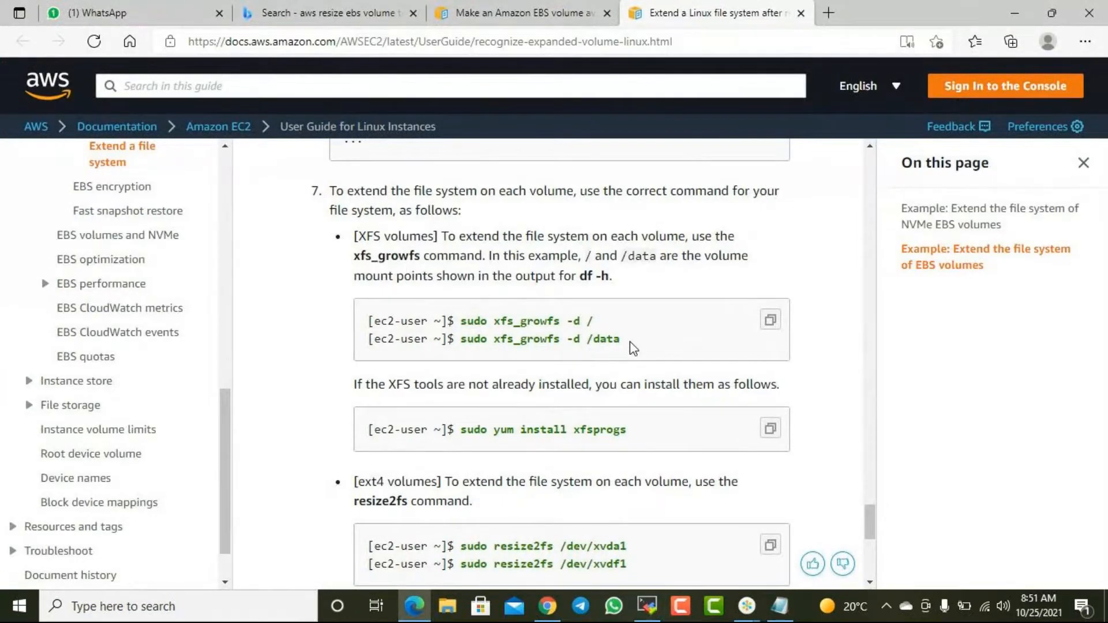
scroll(628, 338, up, 10)
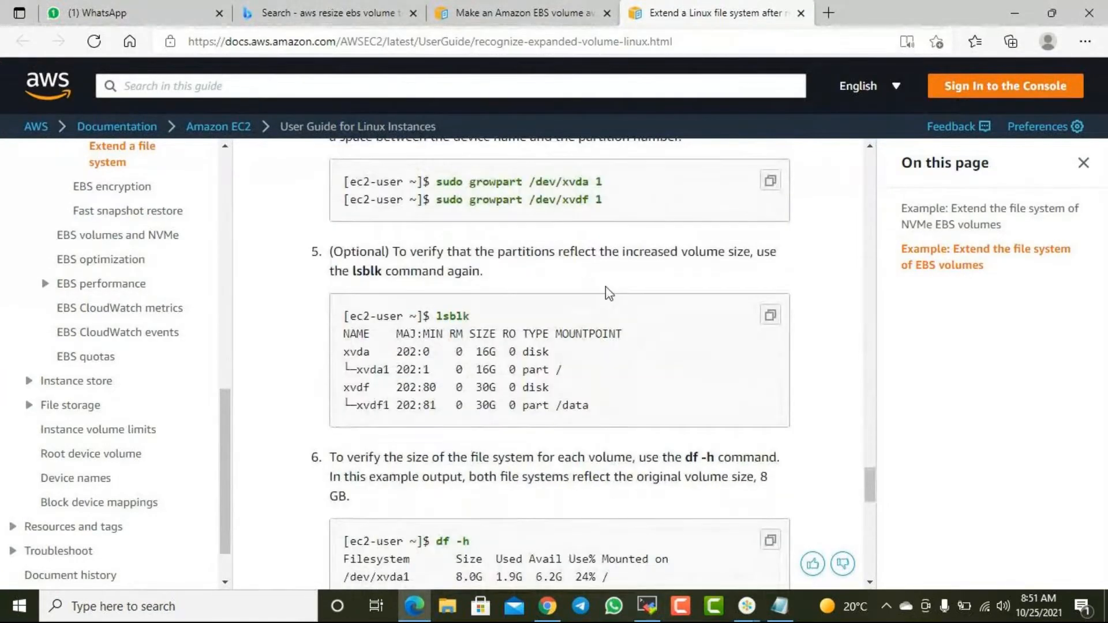
drag(442, 182, 602, 185)
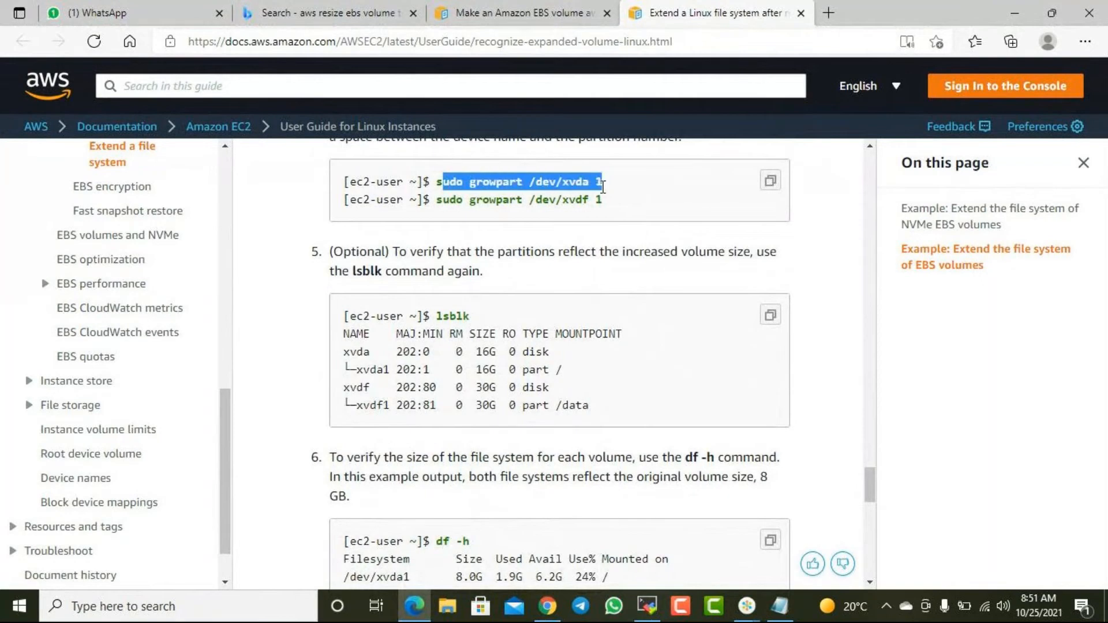
click(602, 186)
drag(470, 181, 524, 181)
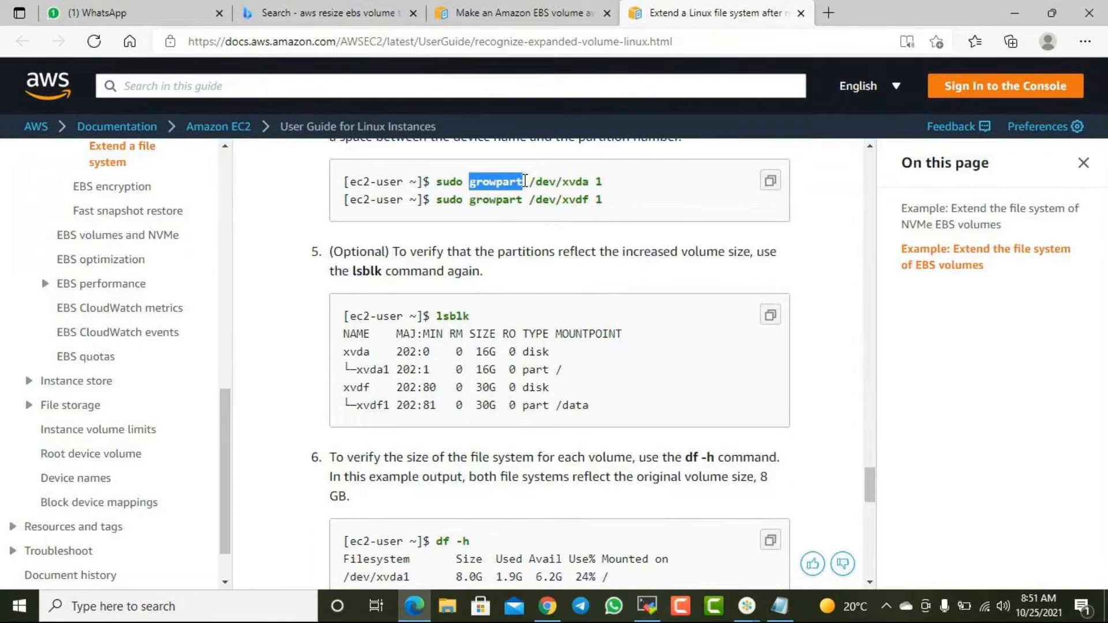
click(525, 181)
drag(436, 182, 595, 187)
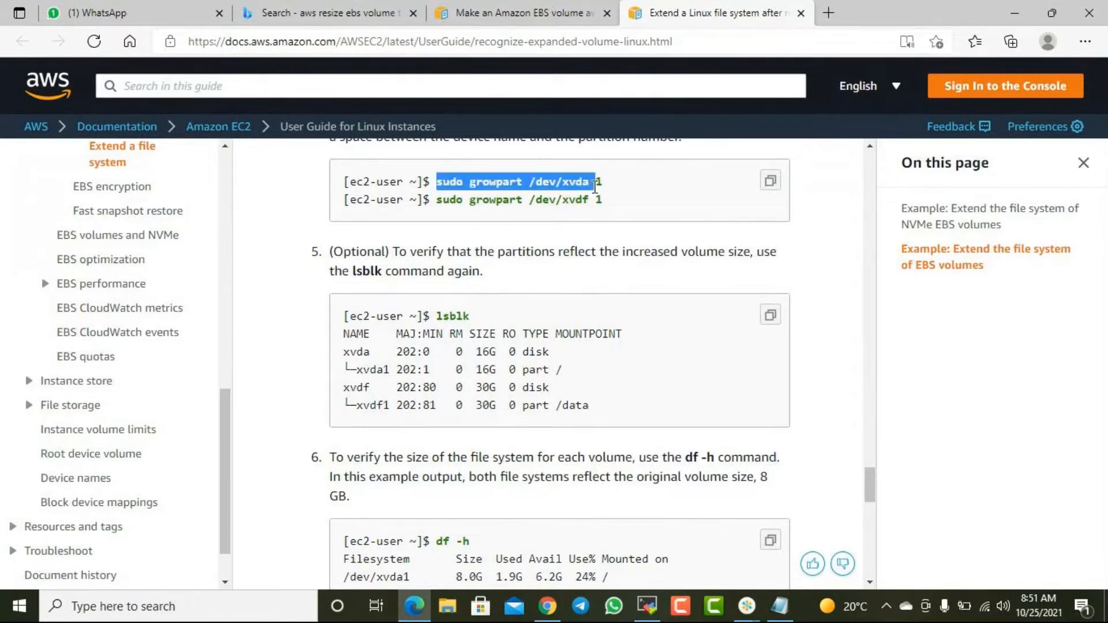
click(595, 187)
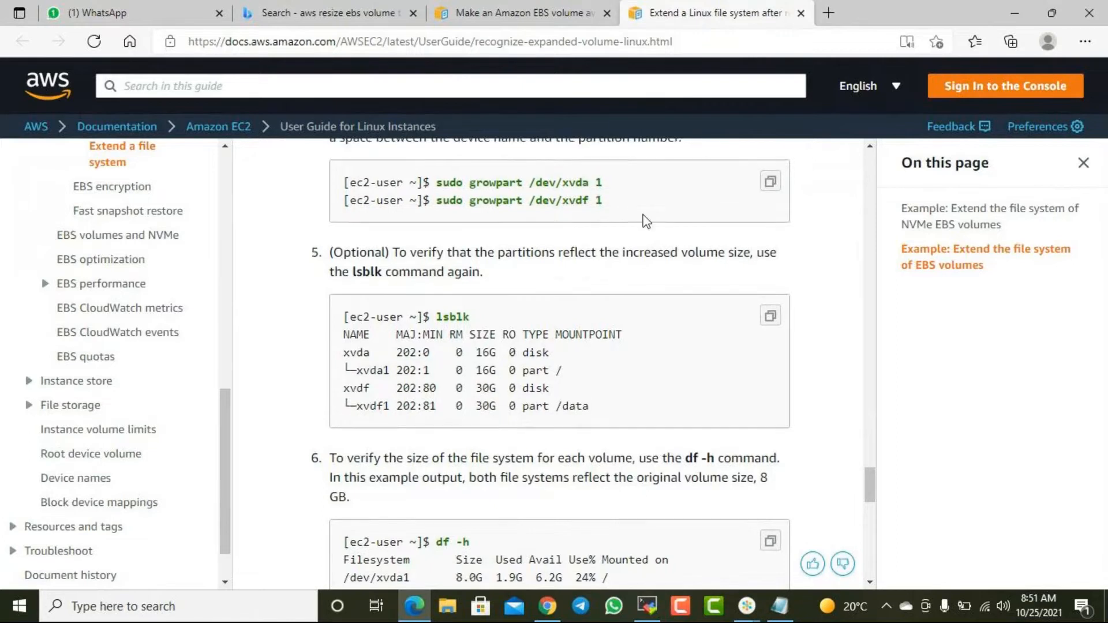
- Compare the xvda1 row of the guide's first lsblk example with the partition number in the growpart command
scroll(657, 237, up, 5)
scroll(657, 237, down, 1)
scroll(656, 202, up, 3)
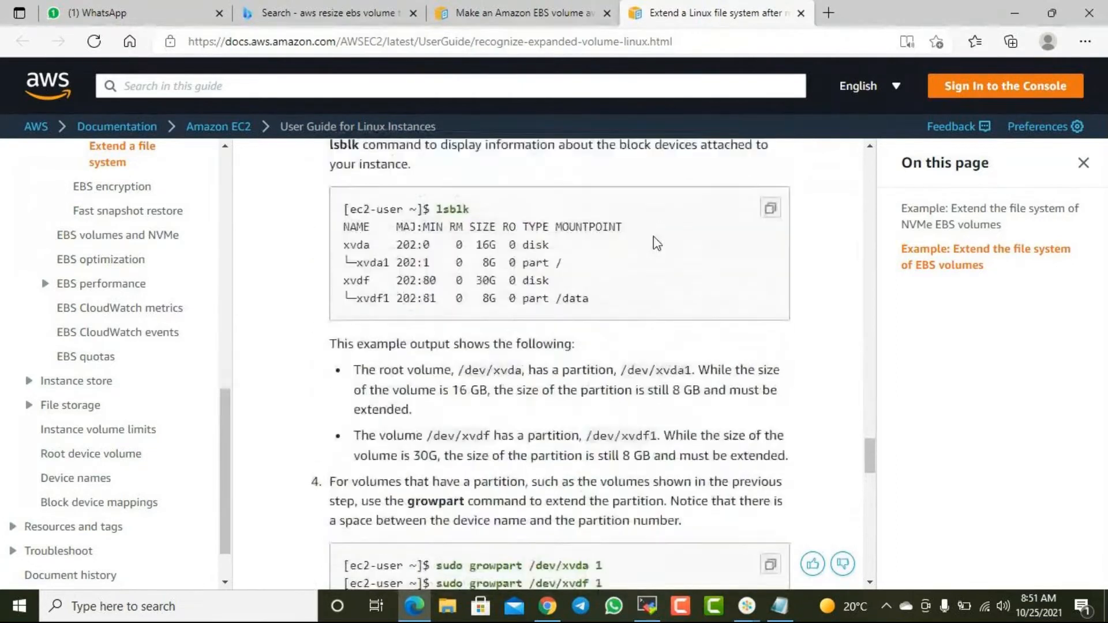
drag(391, 285, 433, 284)
click(426, 283)
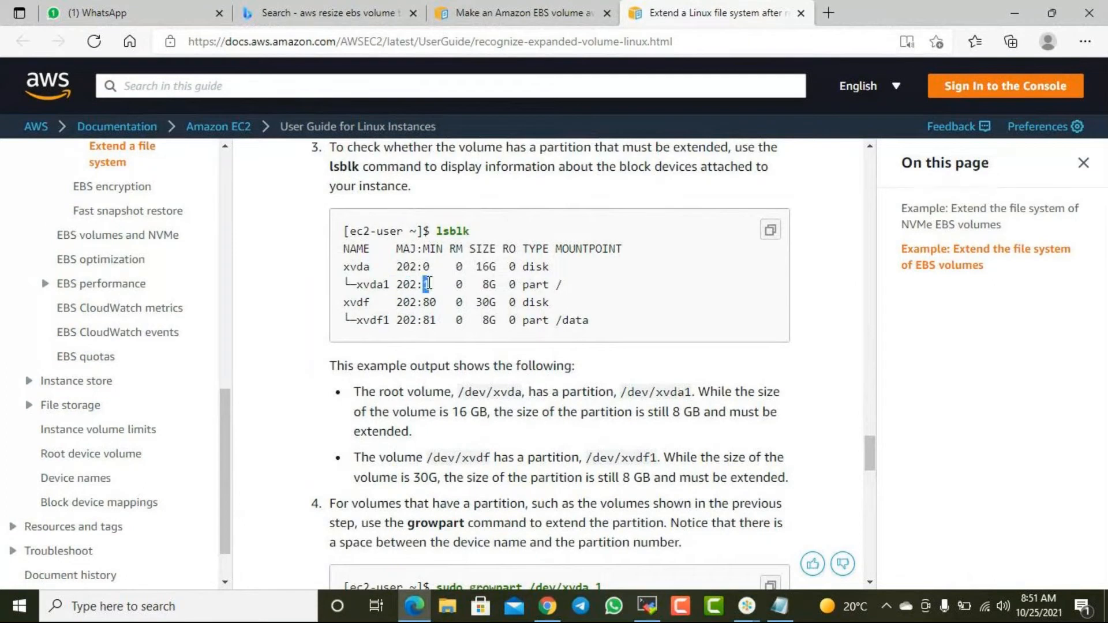
click(426, 284)
scroll(540, 364, down, 3)
drag(488, 384, 604, 392)
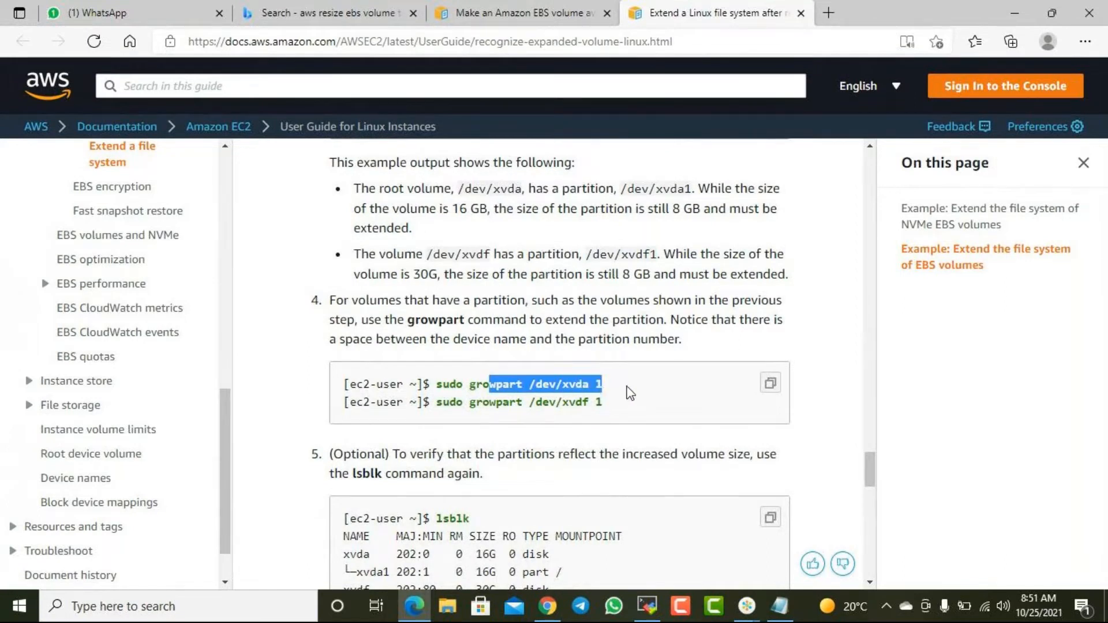
- Review the guide's df -h verification in step 6 and the xfs_growfs commands in step 7
scroll(631, 393, down, 8)
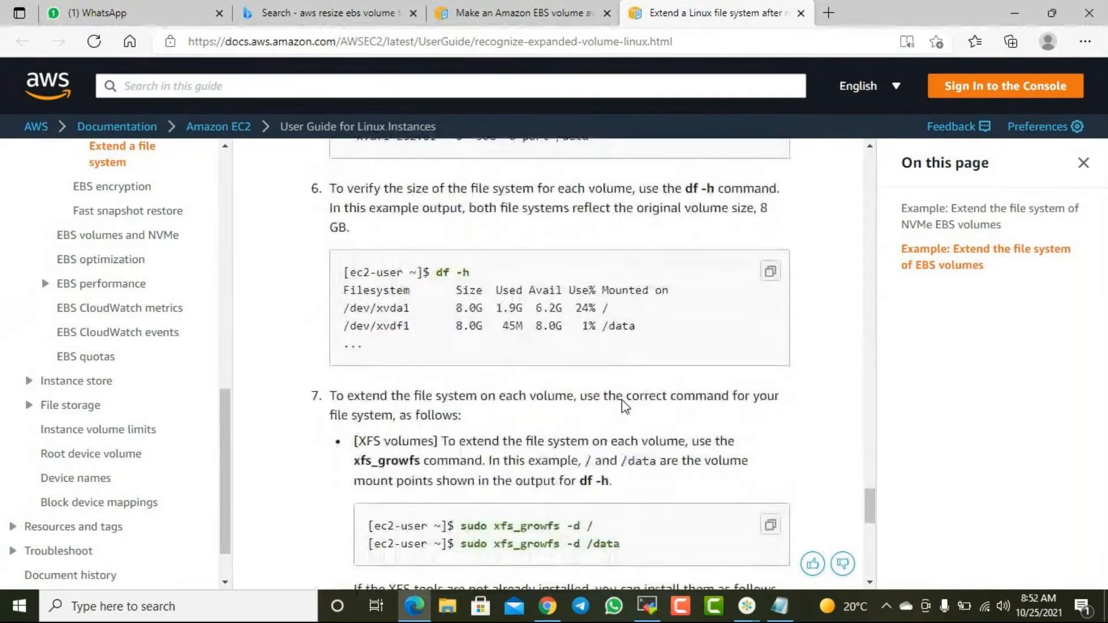
scroll(593, 416, down, 1)
drag(500, 456, 566, 457)
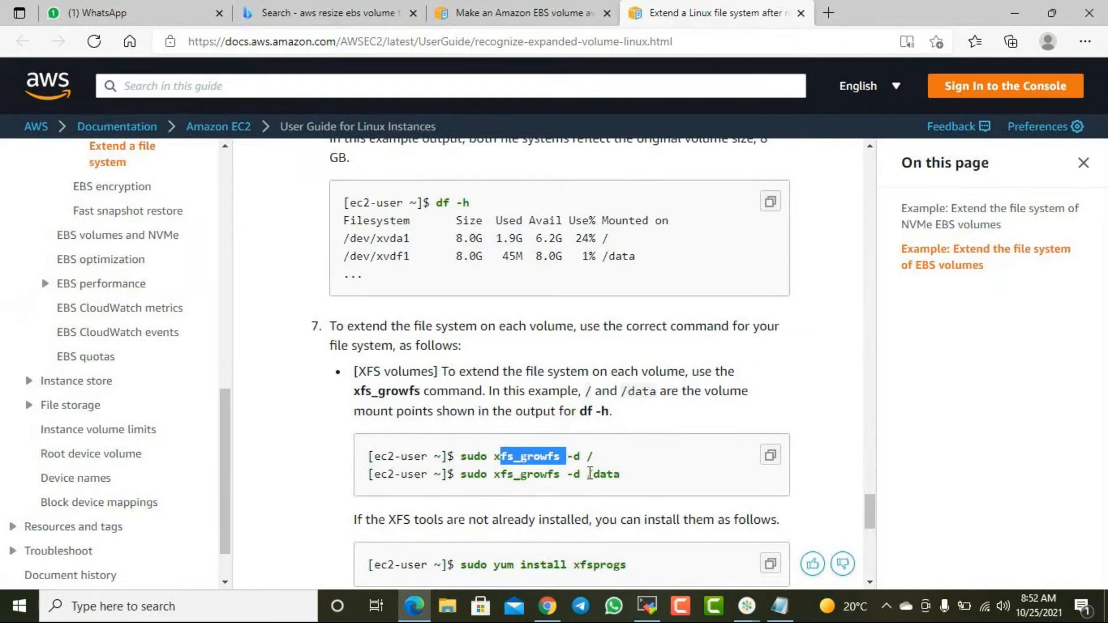
scroll(589, 473, down, 1)
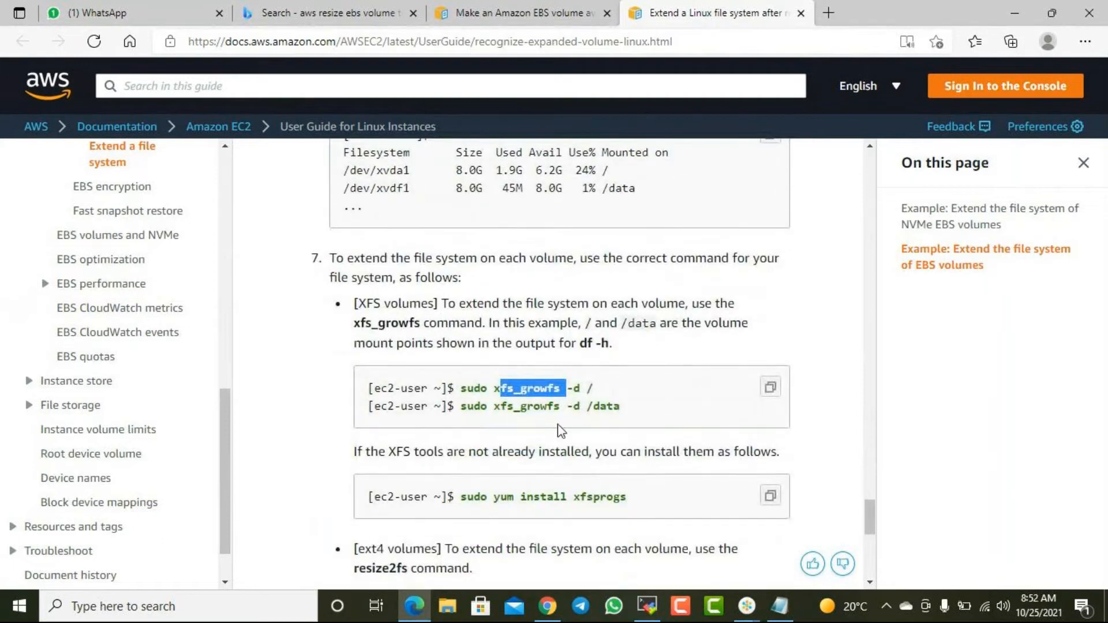
scroll(557, 421, up, 2)
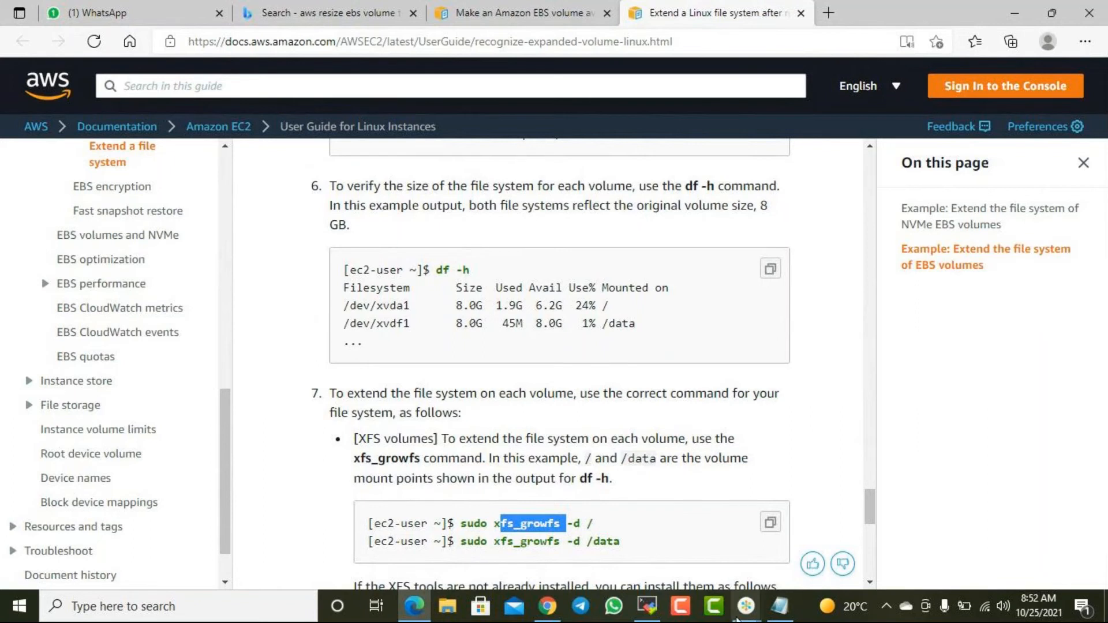
- Switch to the GoTo meeting window
mouse_move(752, 610)
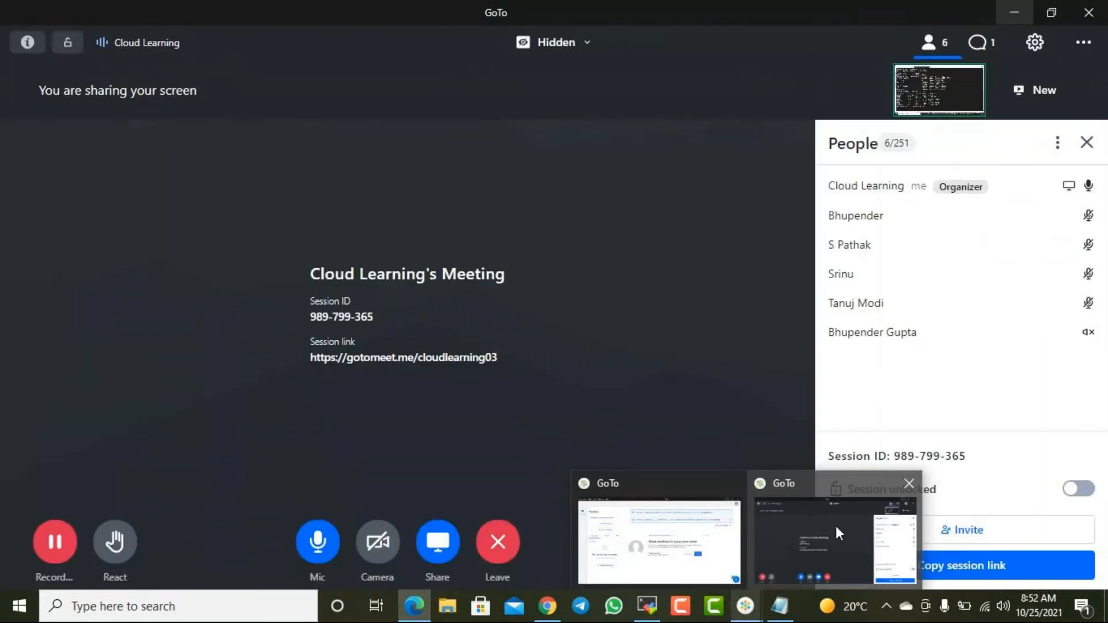